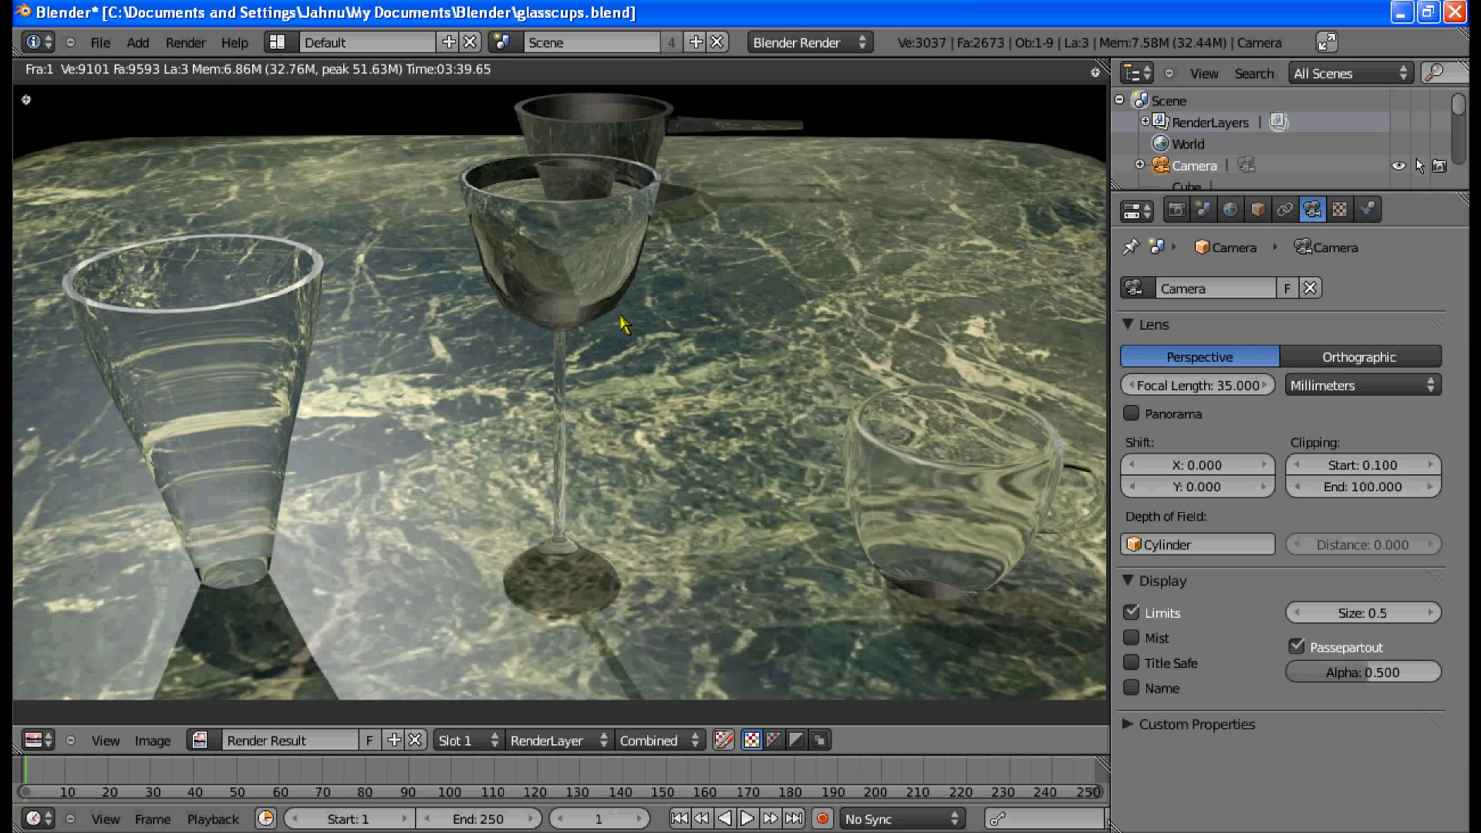
Step: Revisit the finished render of the glassware, then return to the fitted camera view
{"action": "key", "text": "Escape"}
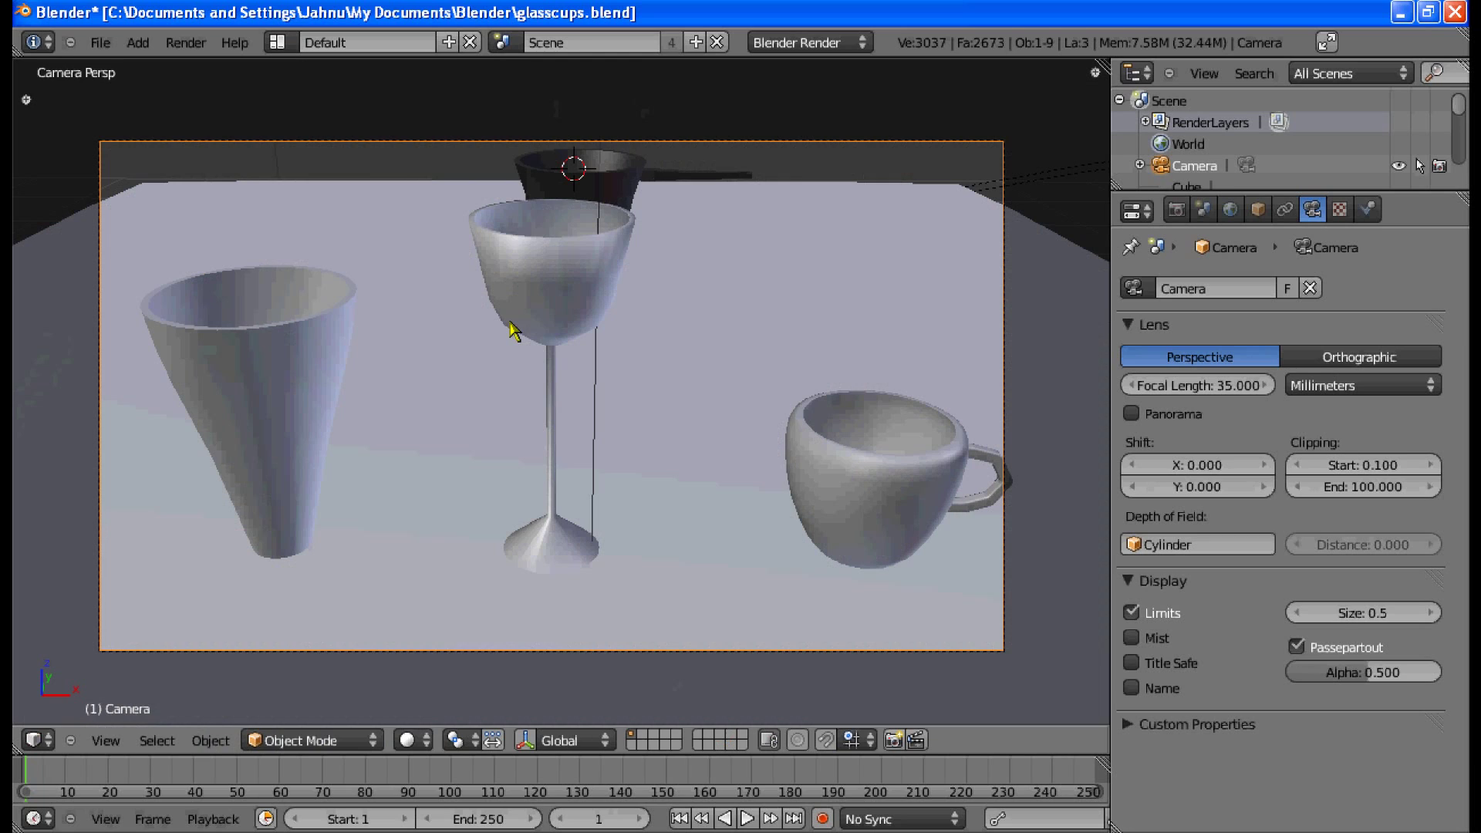
{"action": "key", "text": "Home"}
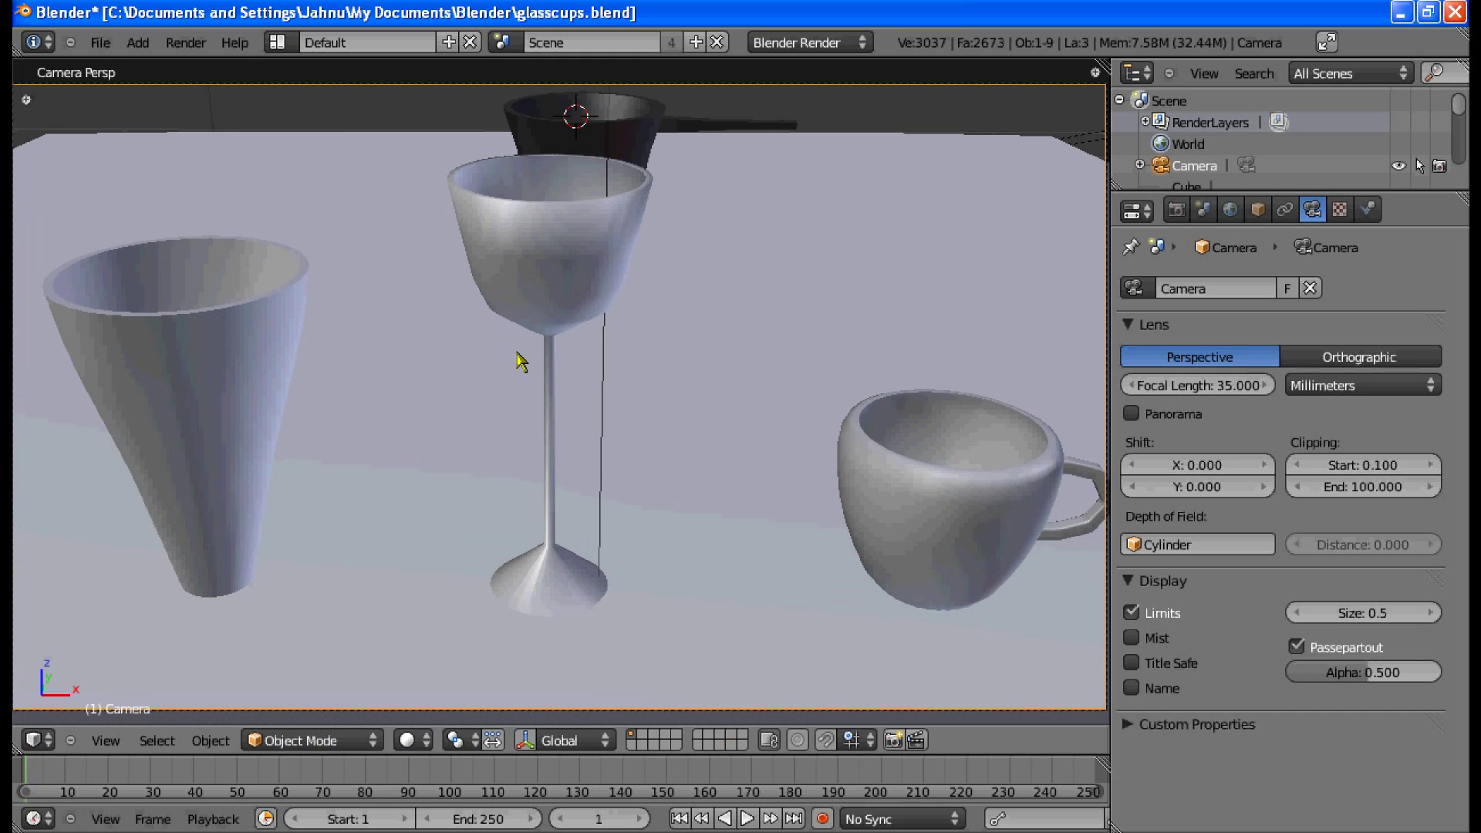
{"action": "key", "text": "F11"}
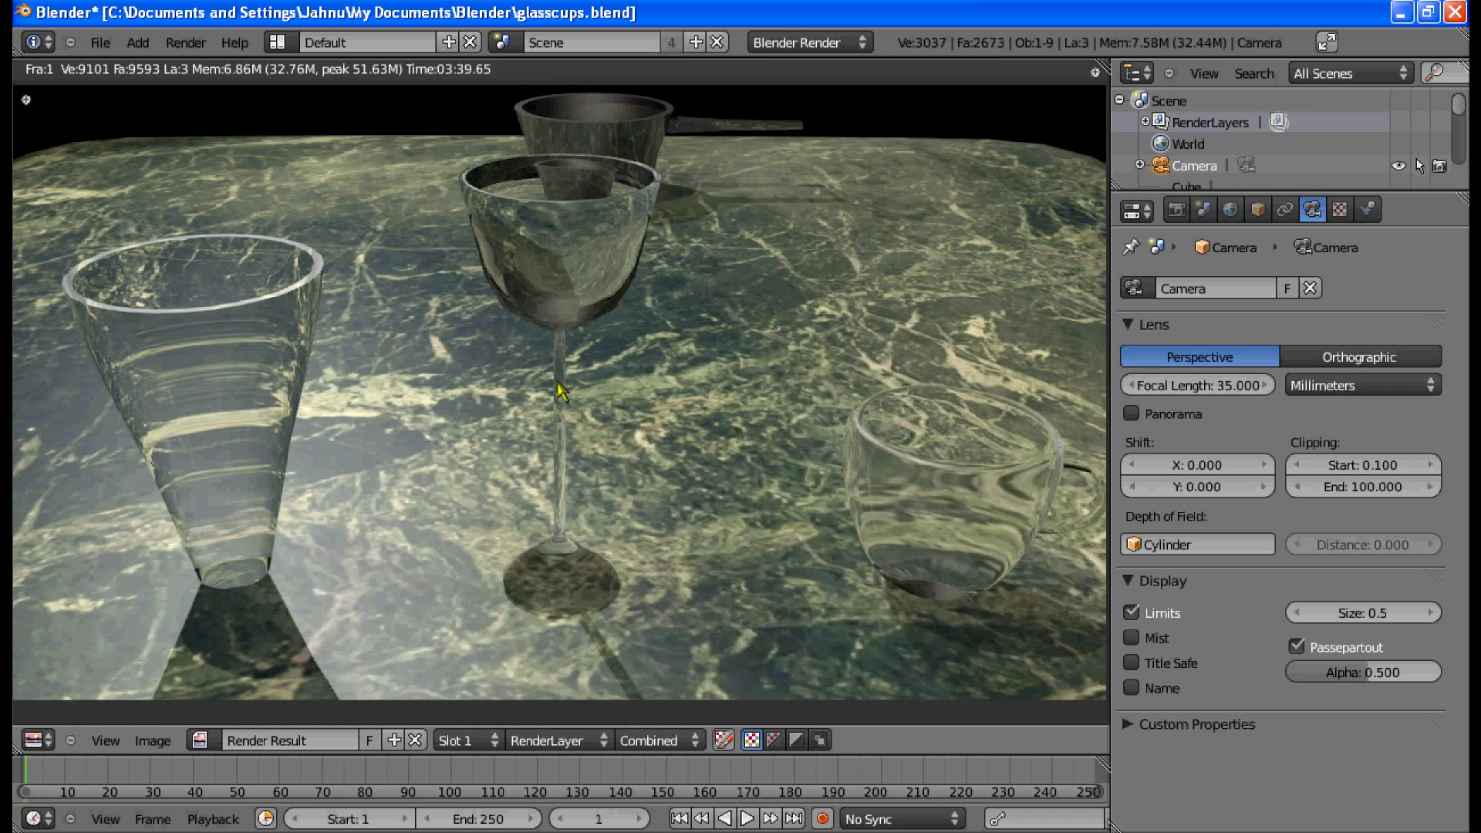
{"action": "key", "text": "Escape"}
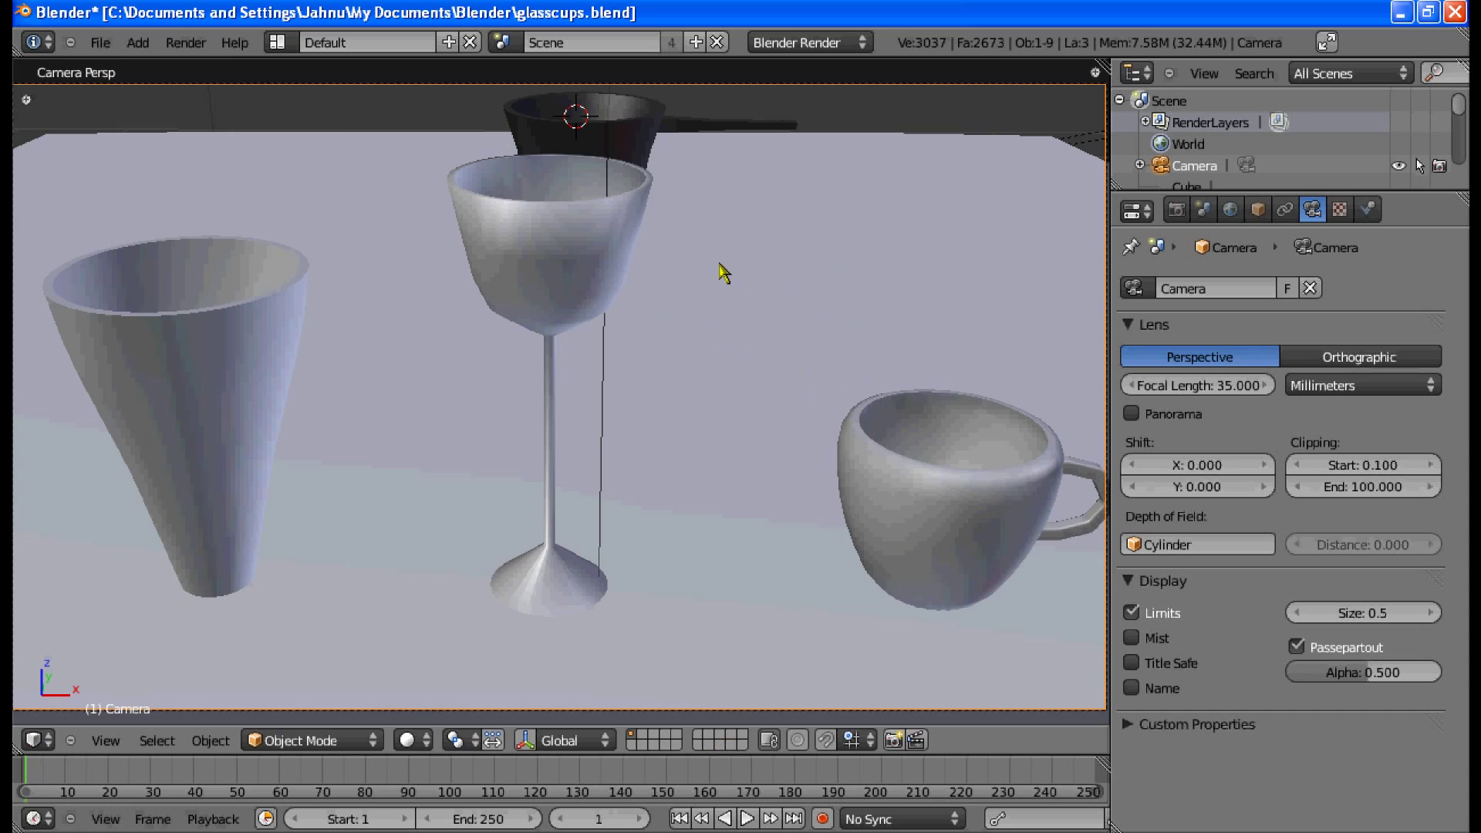
Step: Leave the camera view and orbit freely around the table and camera
{"action": "key", "text": "KP_0"}
{"action": "scroll", "coordinate": [718, 326], "scroll_direction": "down", "scroll_amount": 6}
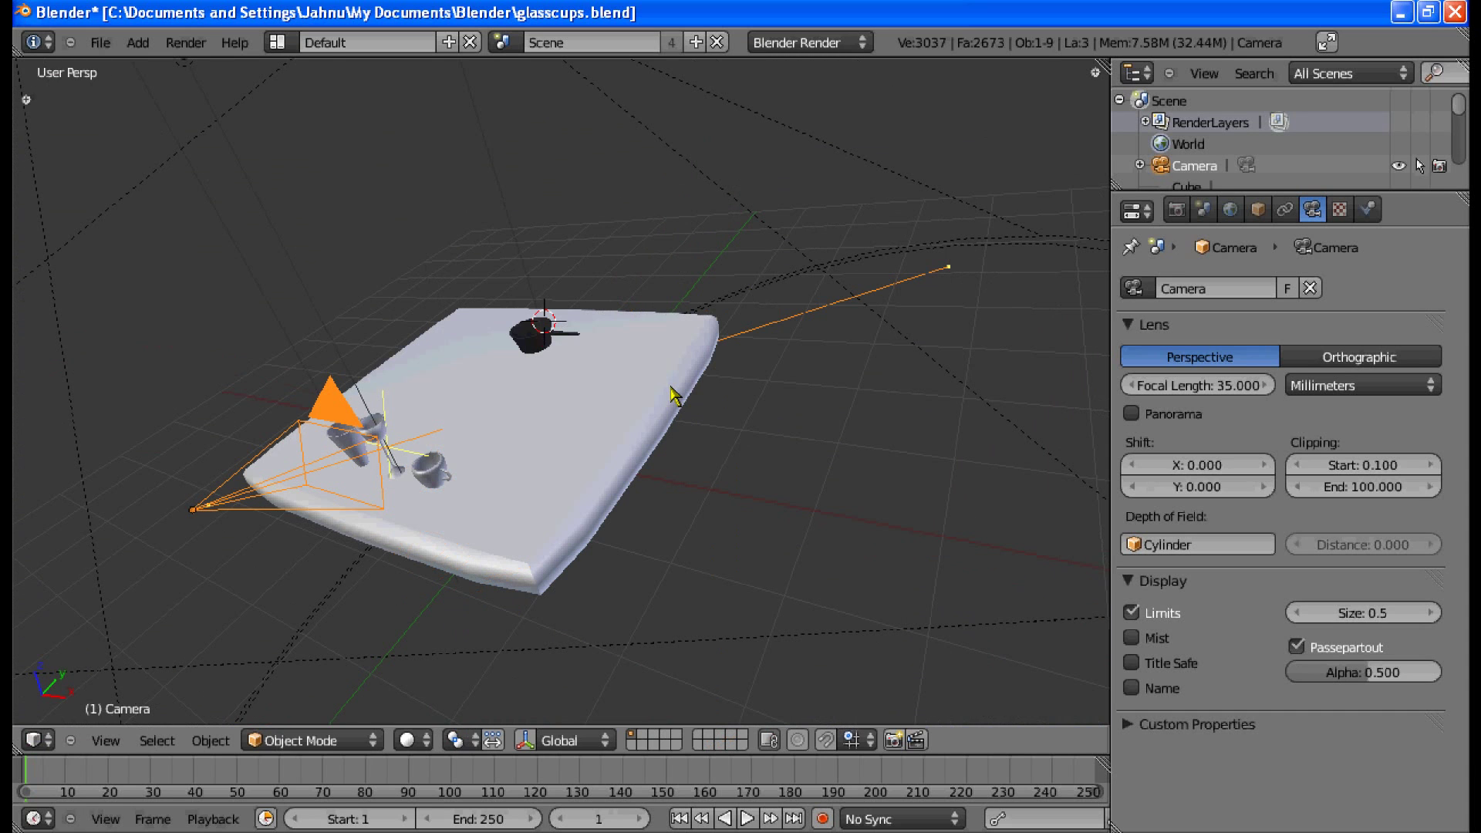
{"action": "middle_click_drag", "start_coordinate": [671, 395], "coordinate": [694, 370]}
{"action": "scroll", "coordinate": [702, 401], "scroll_direction": "up", "scroll_amount": 5}
{"action": "scroll", "coordinate": [822, 334], "scroll_direction": "up", "scroll_amount": 2}
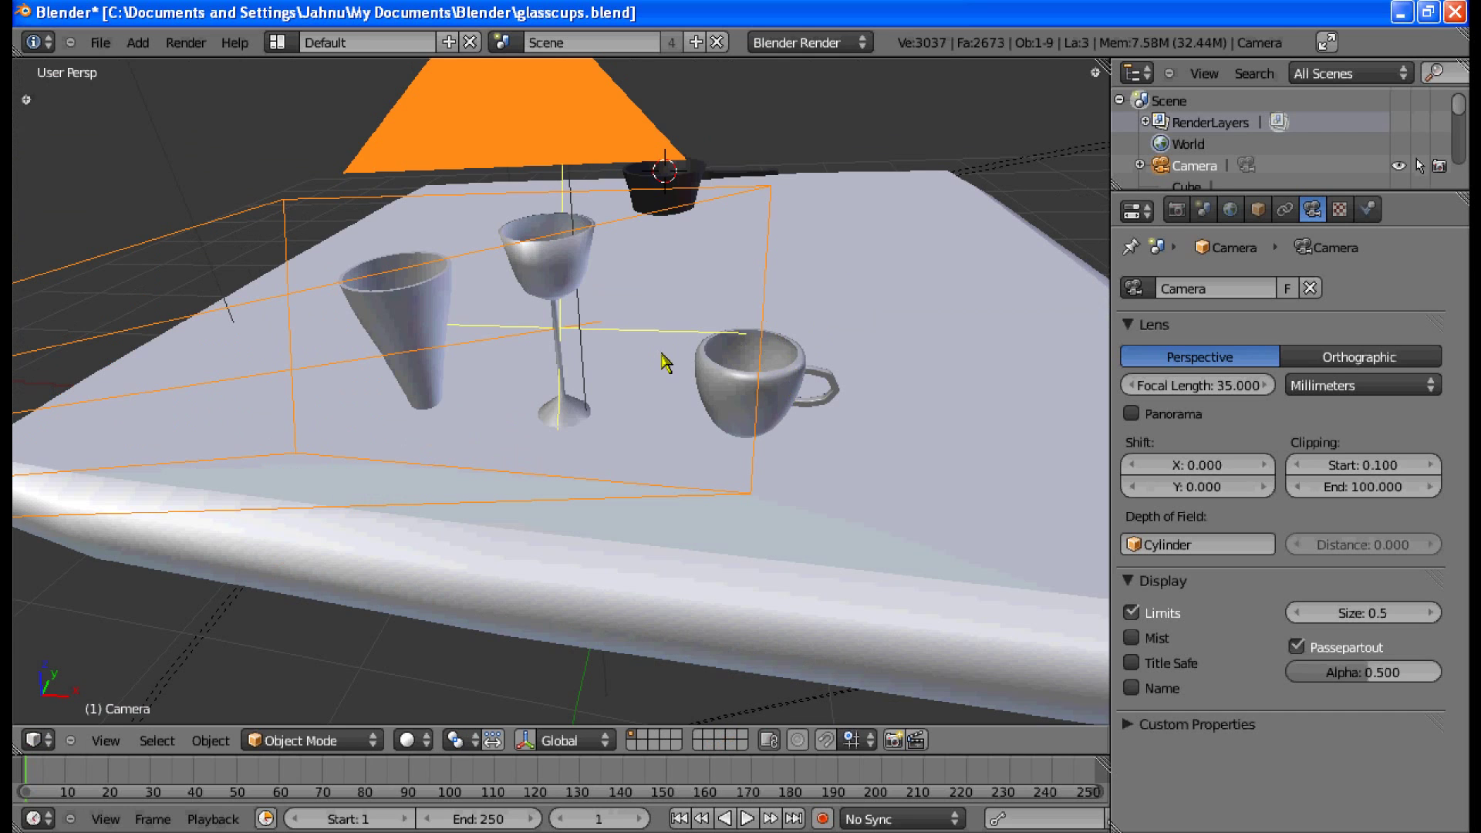
{"action": "middle_click_drag", "start_coordinate": [665, 362], "coordinate": [611, 373]}
{"action": "middle_click_drag", "start_coordinate": [827, 396], "coordinate": [689, 553]}
Step: Show the finished render once more, then return to a higher view over the table
{"action": "key", "text": "F12"}
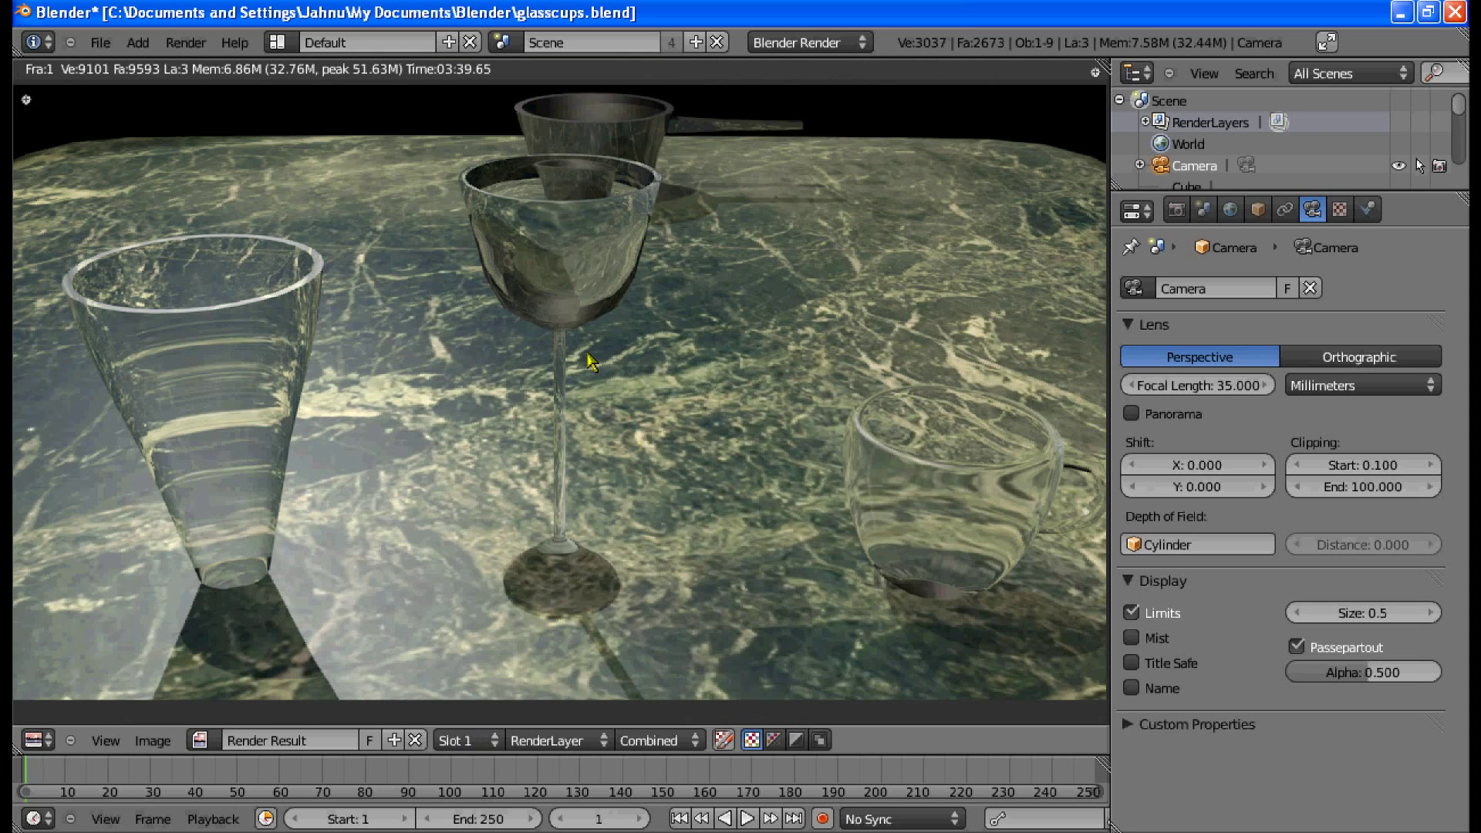
{"action": "key", "text": "Escape"}
{"action": "middle_click_drag", "start_coordinate": [490, 330], "coordinate": [465, 383]}
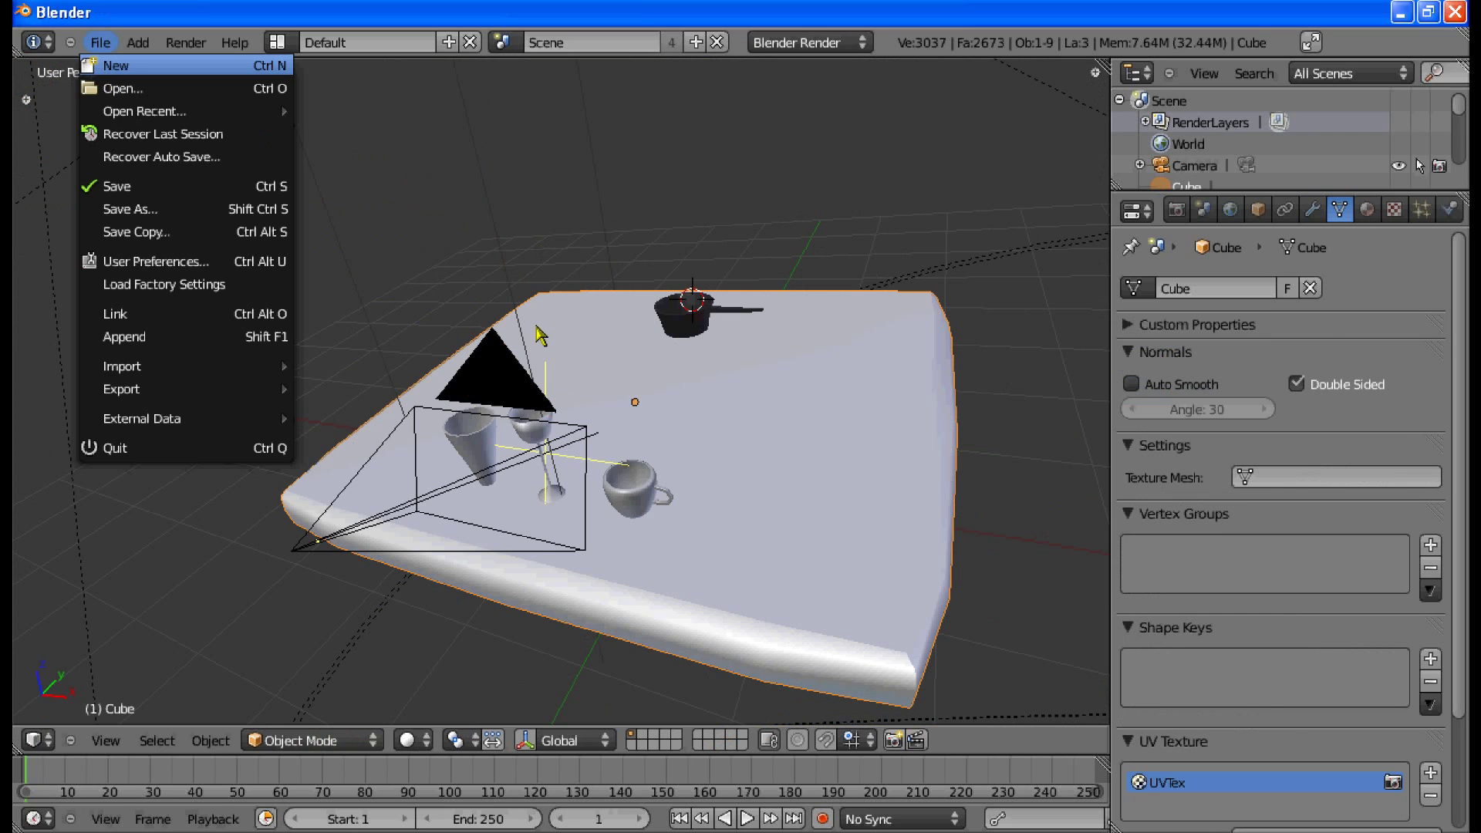
Step: Start a fresh default scene, hide the tool shelf, widen the properties area and use front view
{"action": "key", "text": "Return"}
{"action": "key", "text": "t"}
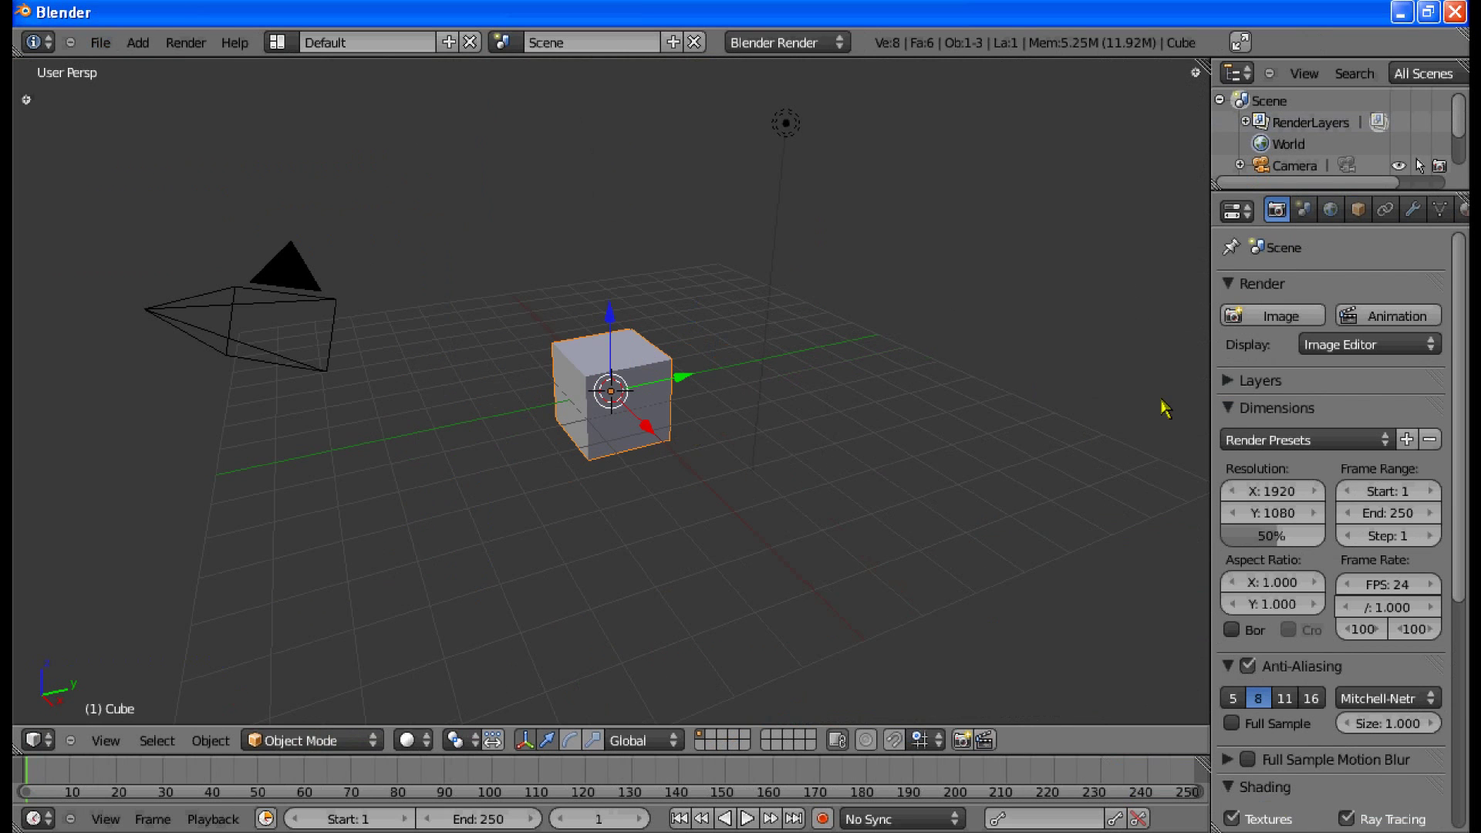
{"action": "left_click", "coordinate": [1203, 411]}
{"action": "left_click_drag", "start_coordinate": [1207, 411], "coordinate": [1099, 412]}
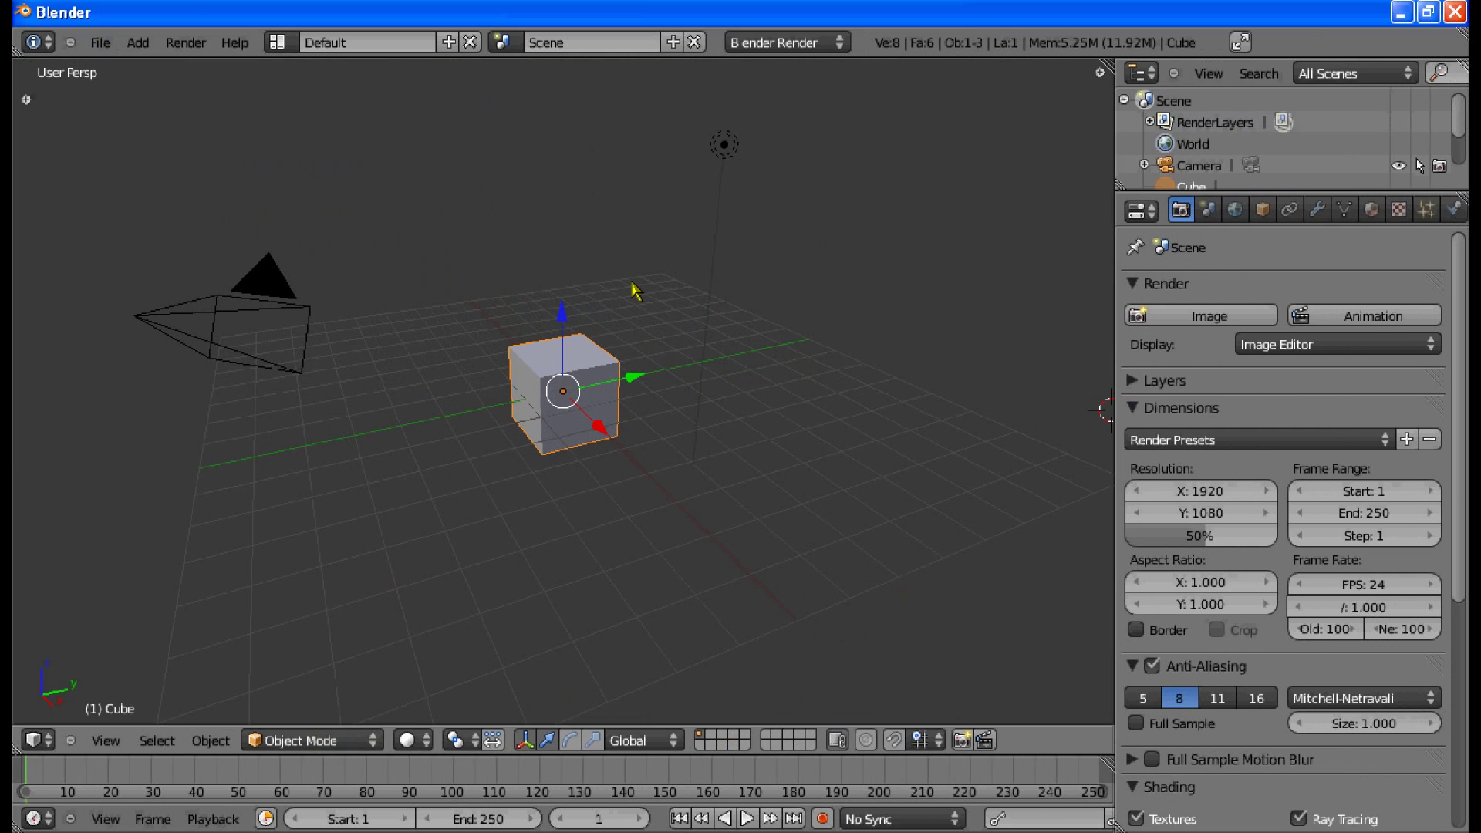
{"action": "key", "text": "KP_1"}
{"action": "scroll", "coordinate": [608, 345], "scroll_direction": "up", "scroll_amount": 4}
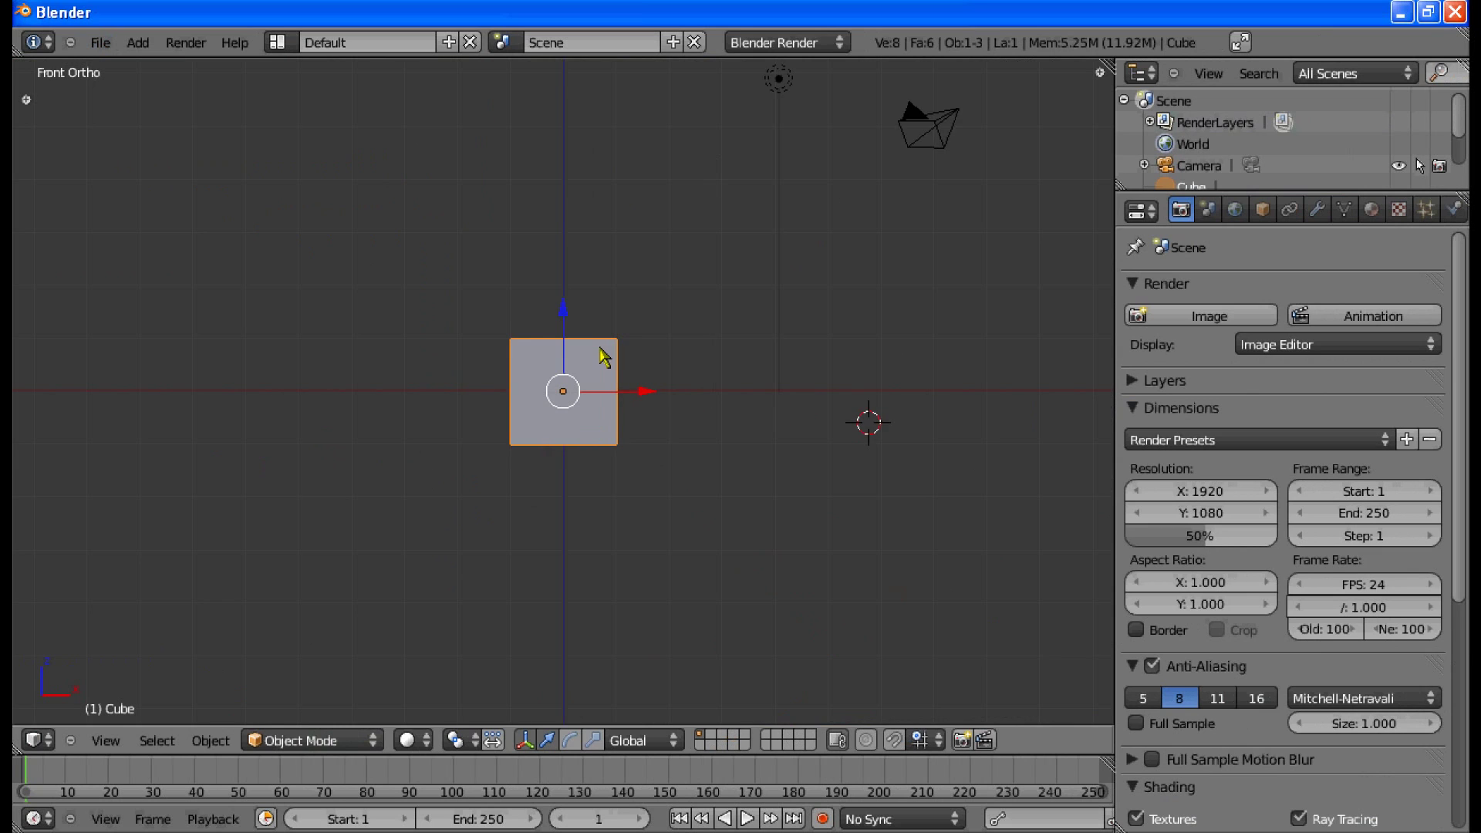
Step: Flatten the default cube along the Z axis
{"action": "key", "text": "s"}
{"action": "key", "text": "z"}
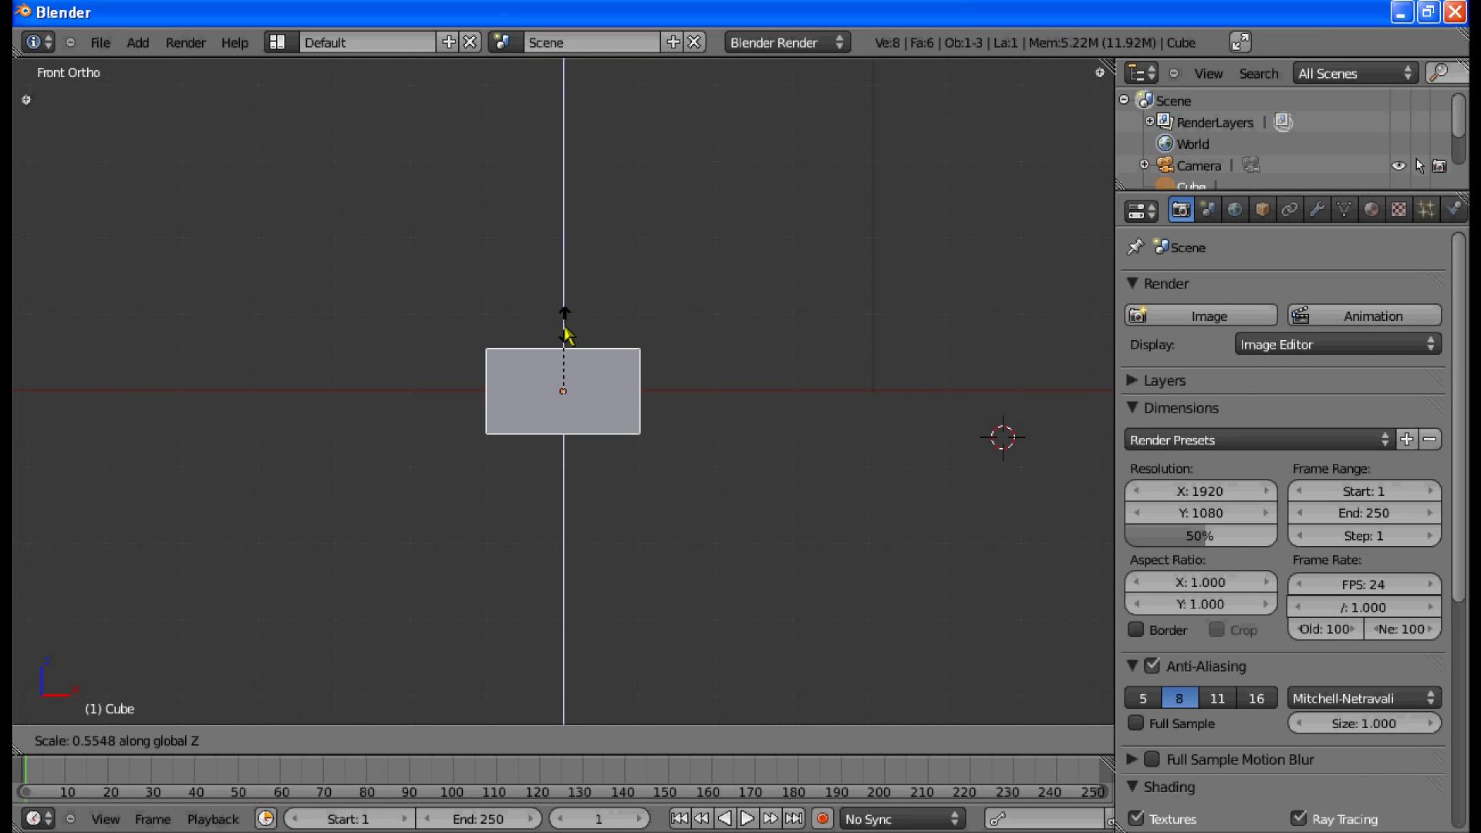
{"action": "left_click", "coordinate": [569, 356]}
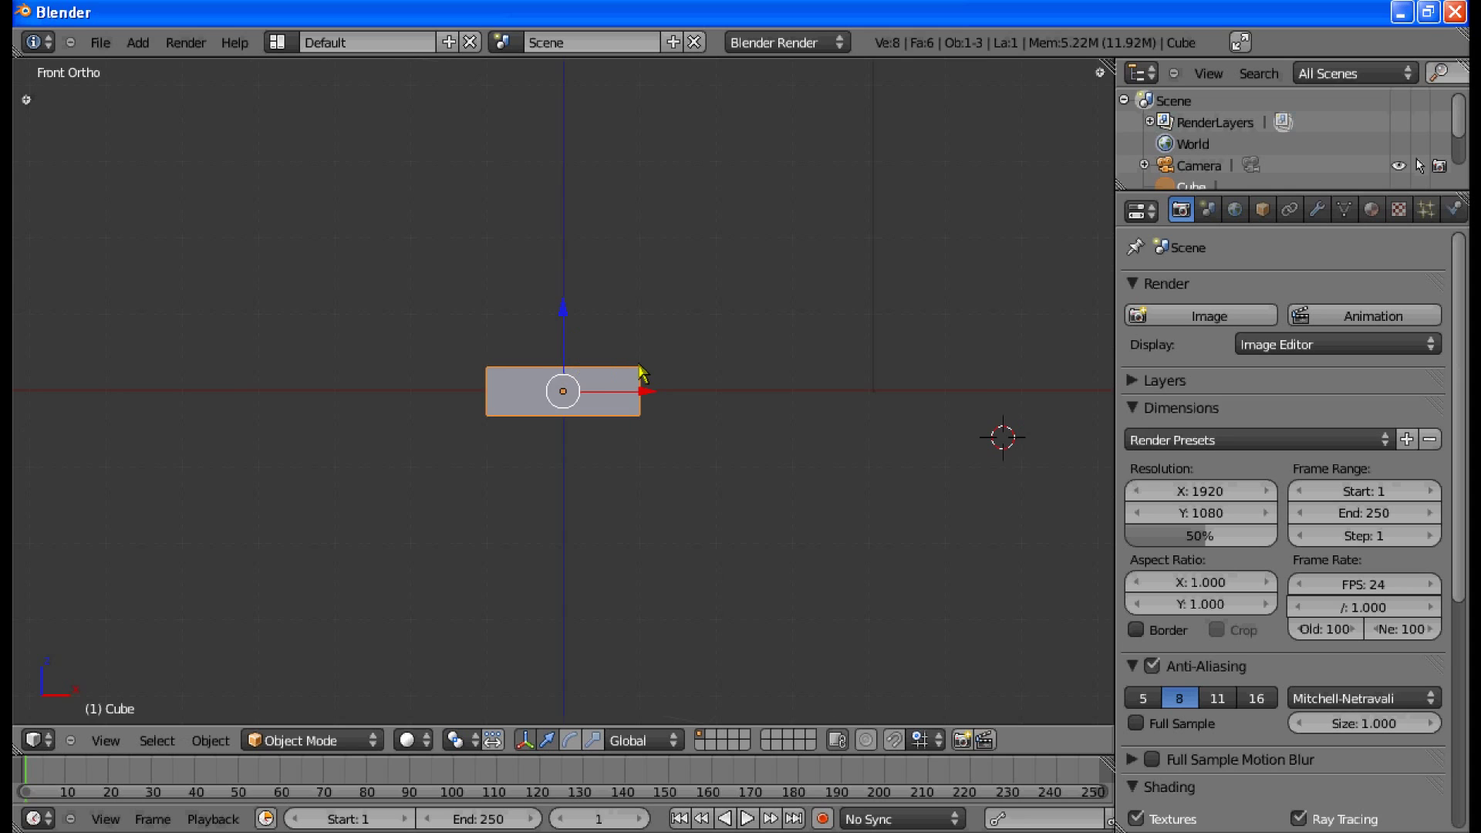
{"action": "middle_click_drag", "start_coordinate": [643, 377], "coordinate": [535, 551]}
Step: Widen the flattened cube horizontally while keeping its height fixed
{"action": "key", "text": "s"}
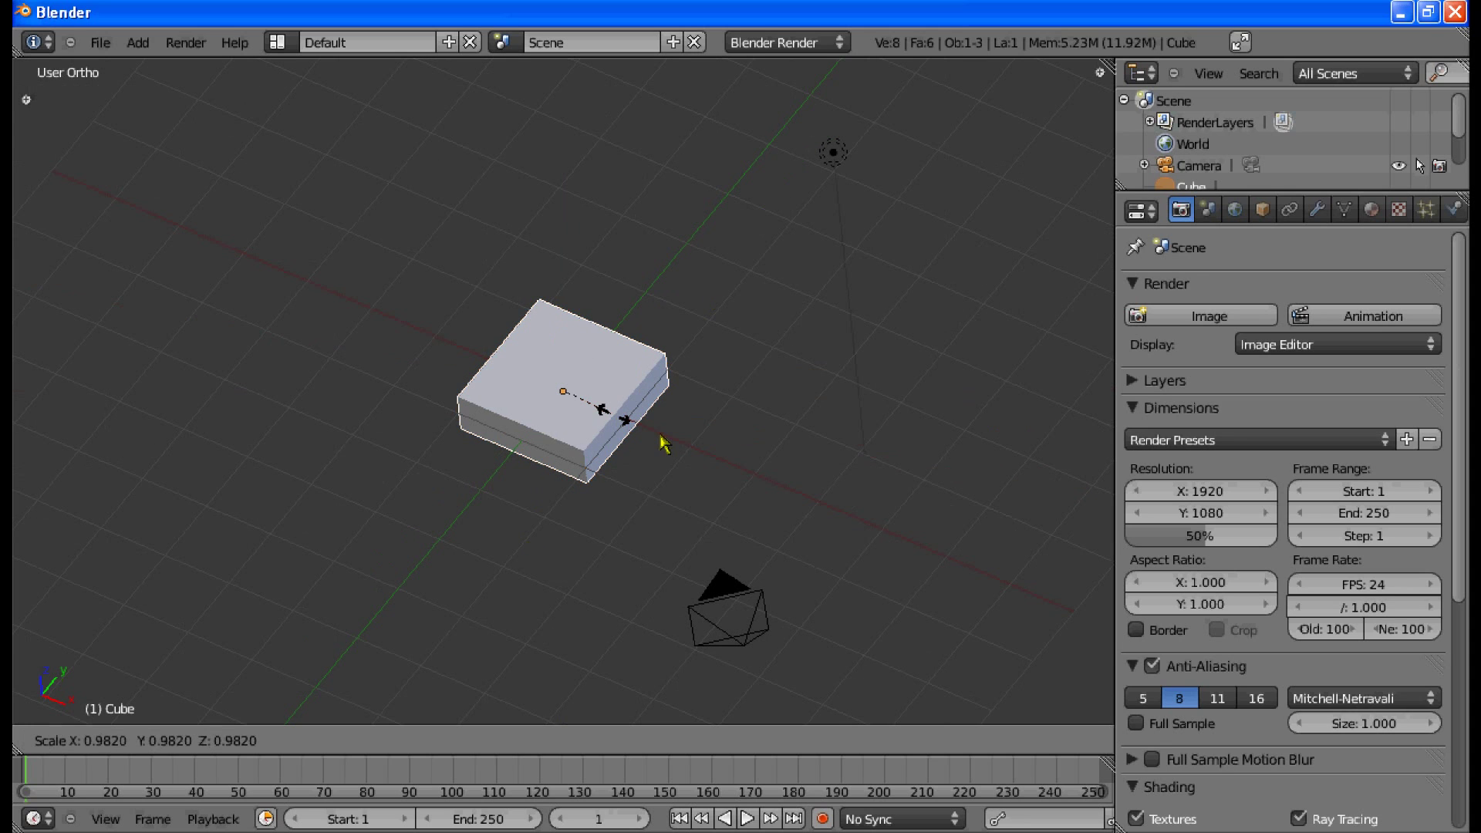
{"action": "left_click", "coordinate": [728, 462]}
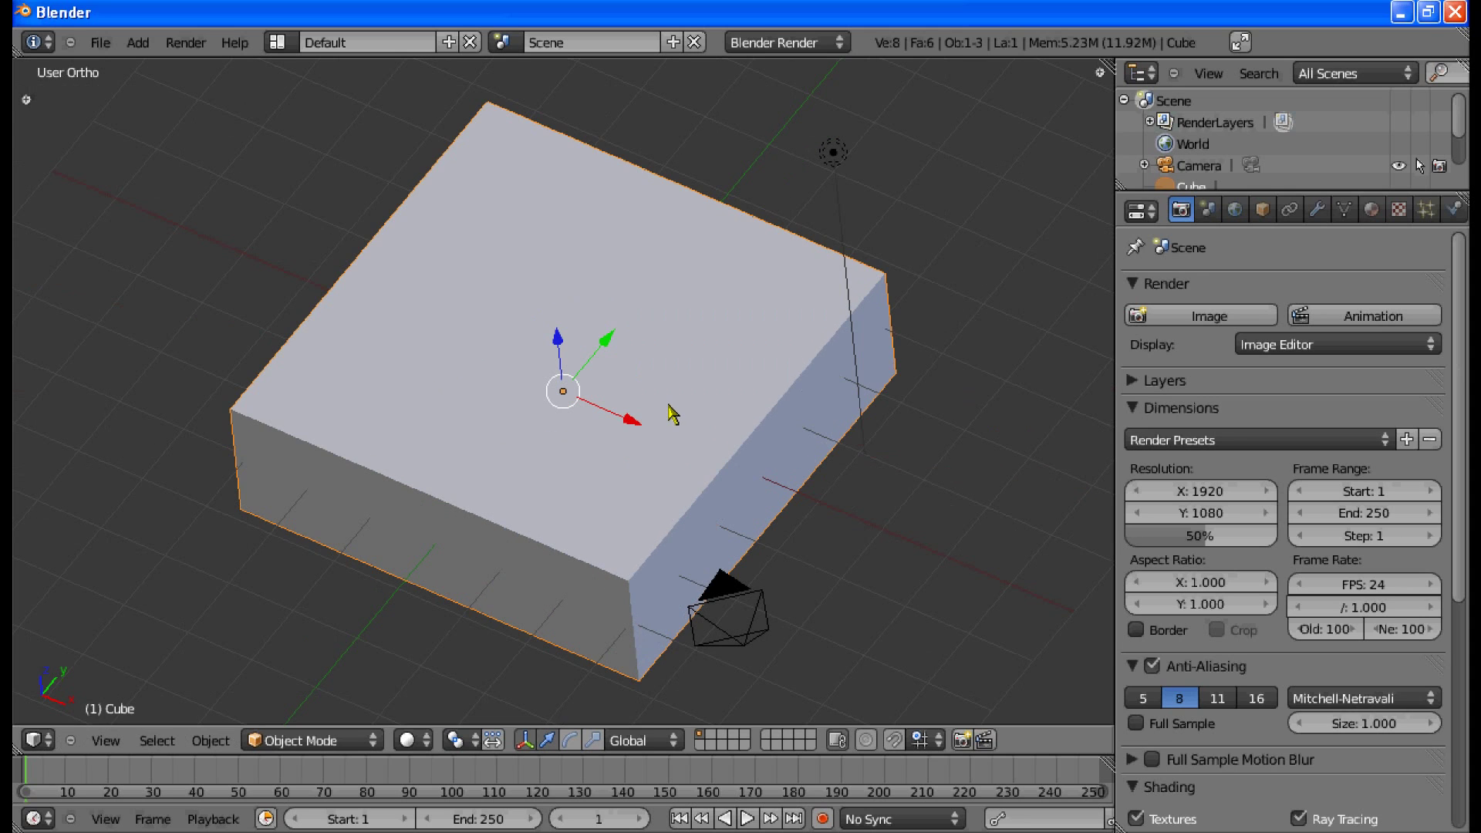
{"action": "key", "text": "ctrl+z"}
{"action": "key", "text": "s"}
{"action": "key", "text": "shift+z"}
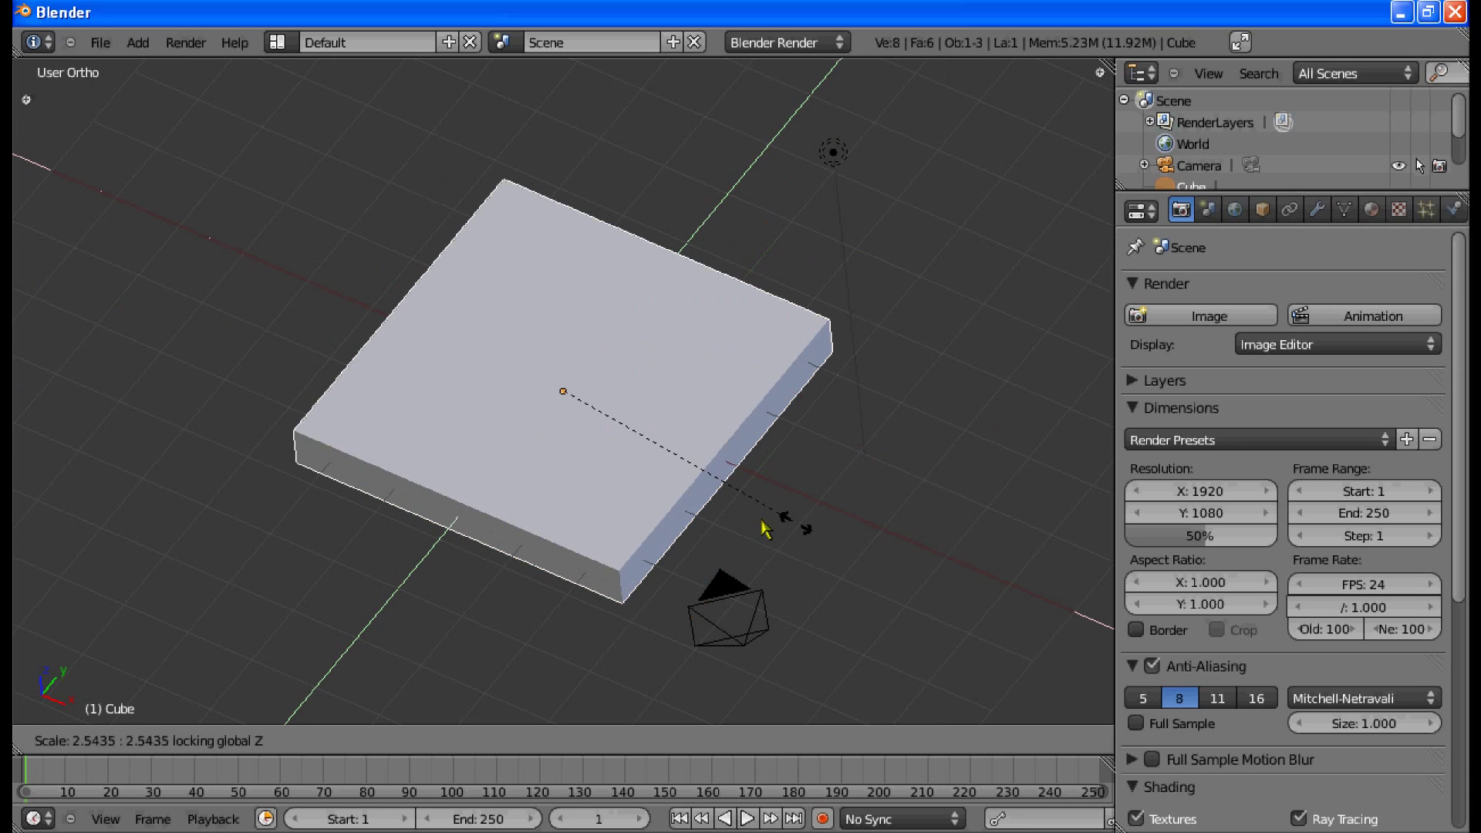
{"action": "left_click", "coordinate": [766, 522]}
{"action": "middle_click_drag", "start_coordinate": [637, 370], "coordinate": [433, 328]}
{"action": "key", "text": "KP_1"}
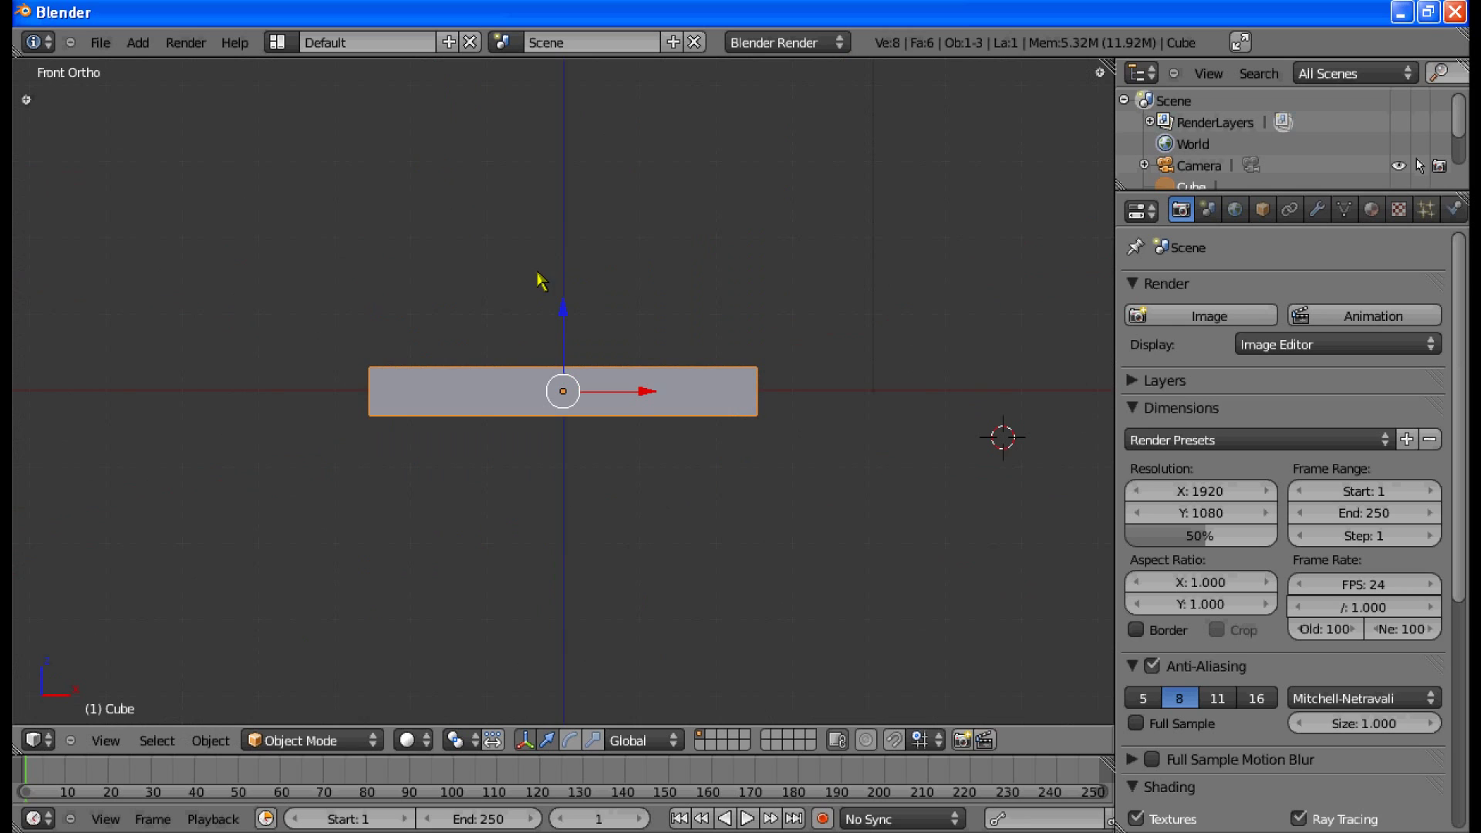
{"action": "middle_click_drag", "start_coordinate": [562, 390], "coordinate": [665, 389]}
Step: Widen the slab further in X and Y, then enter Edit Mode on its mesh
{"action": "key", "text": "s"}
{"action": "key", "text": "shift+z"}
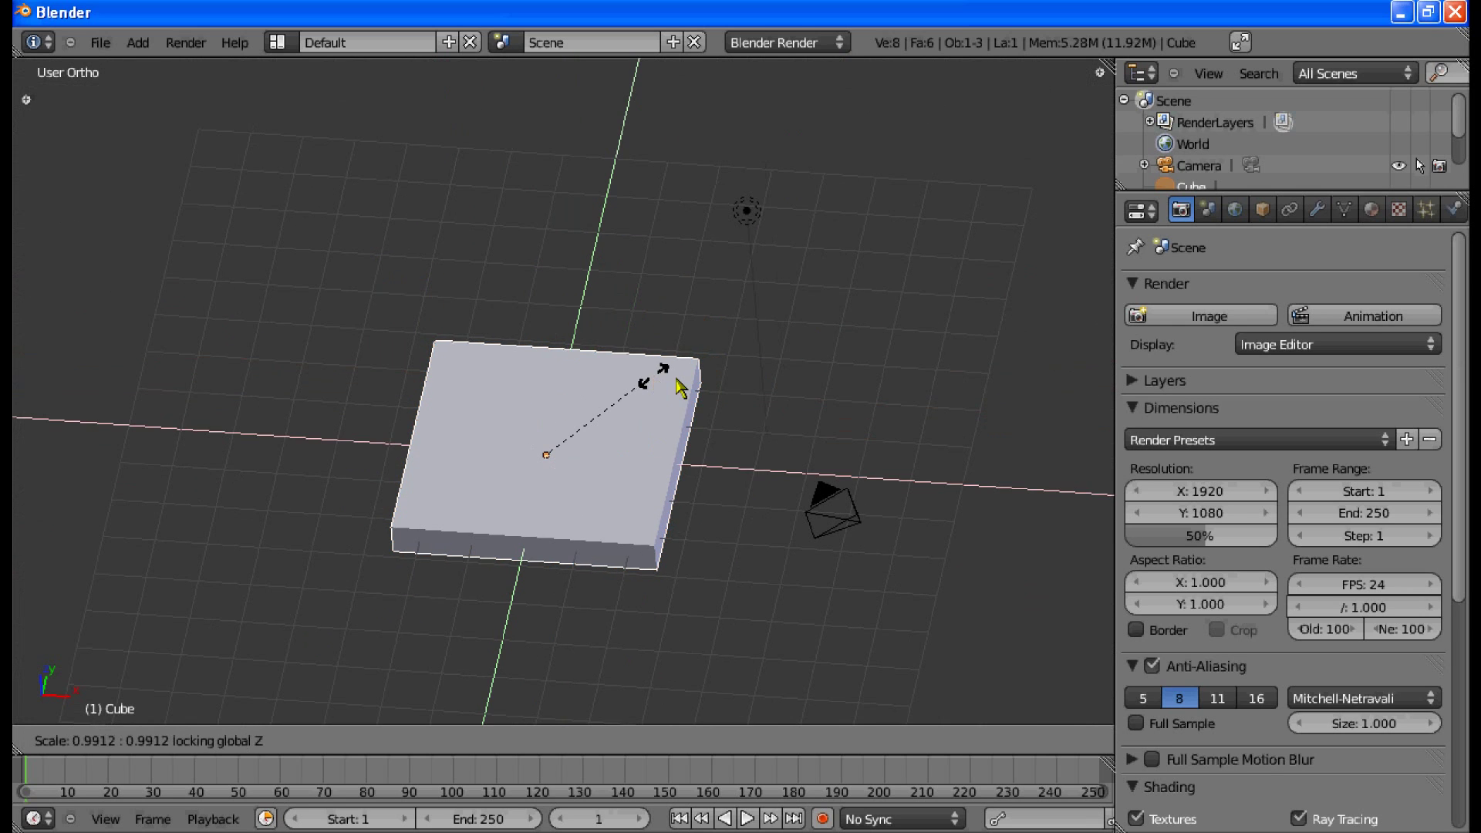
{"action": "left_click", "coordinate": [703, 379]}
{"action": "key", "text": "KP_1"}
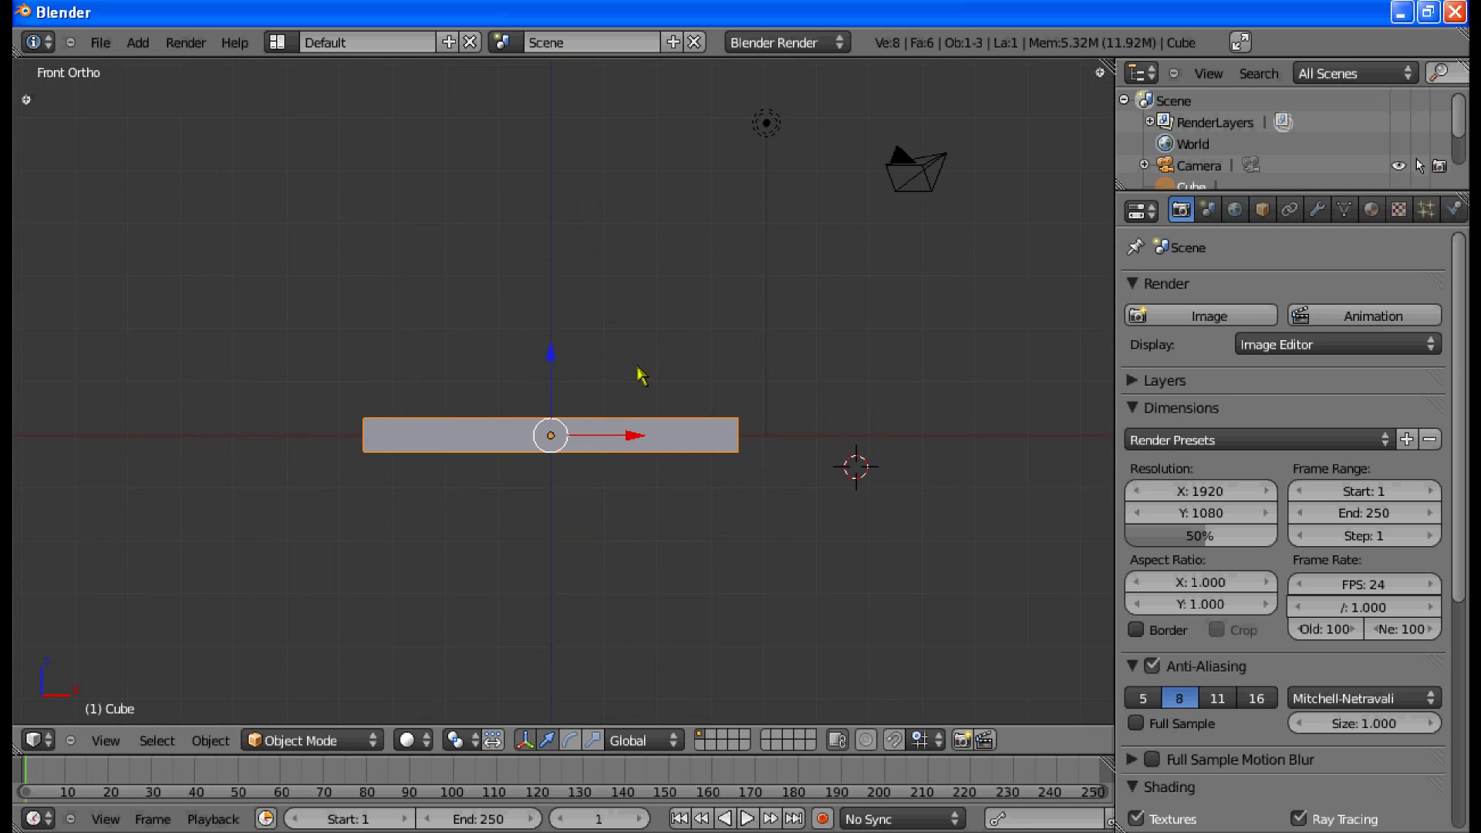
{"action": "middle_click_drag", "start_coordinate": [642, 374], "coordinate": [614, 395]}
{"action": "key", "text": "Tab"}
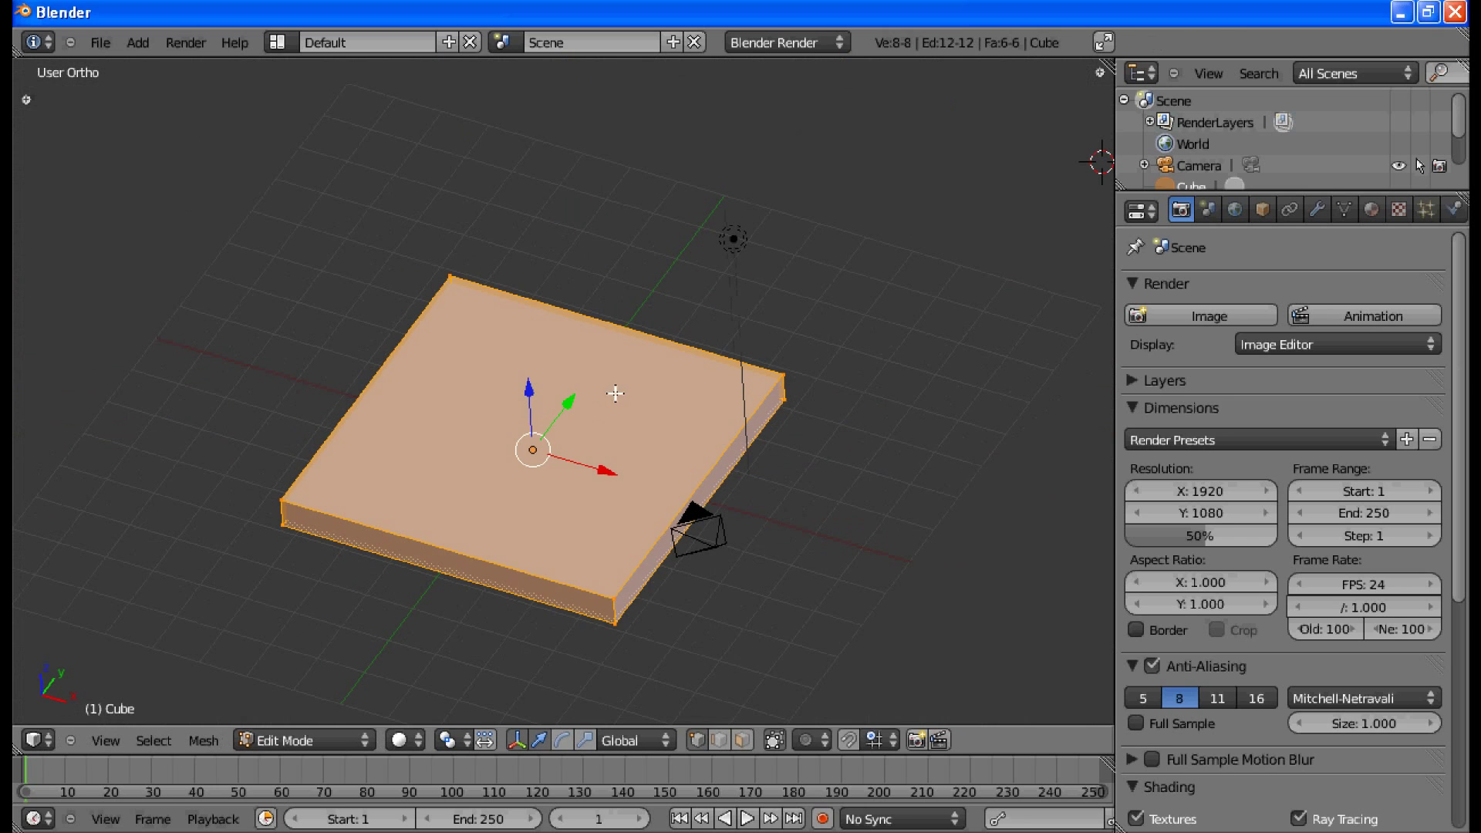
{"action": "key", "text": "w"}
Step: Add a Bevel modifier to the slab with Angle limit and width 0.1520
{"action": "key", "text": "Tab"}
{"action": "left_click", "coordinate": [1317, 209]}
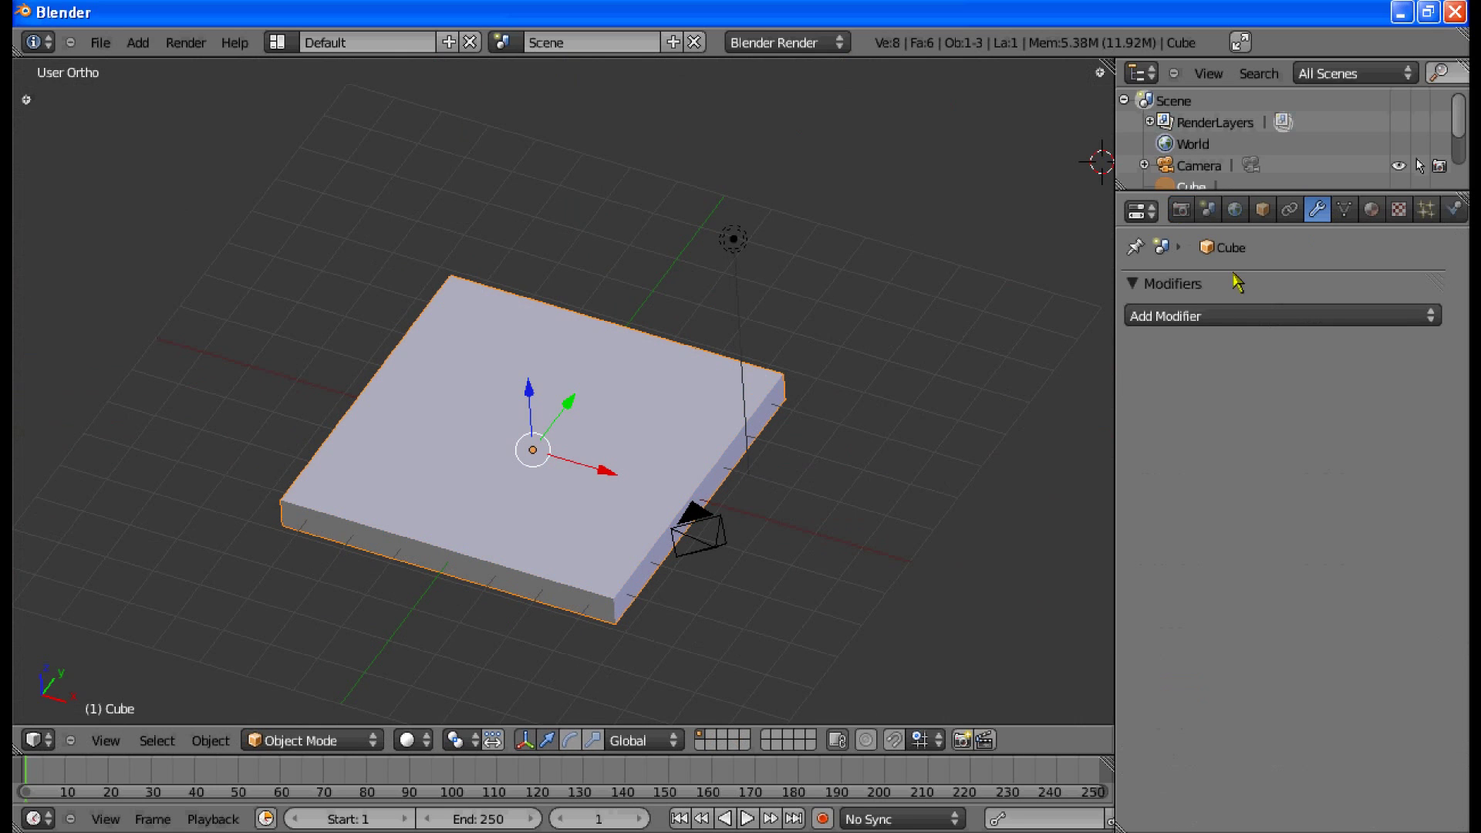
{"action": "left_click", "coordinate": [1220, 318]}
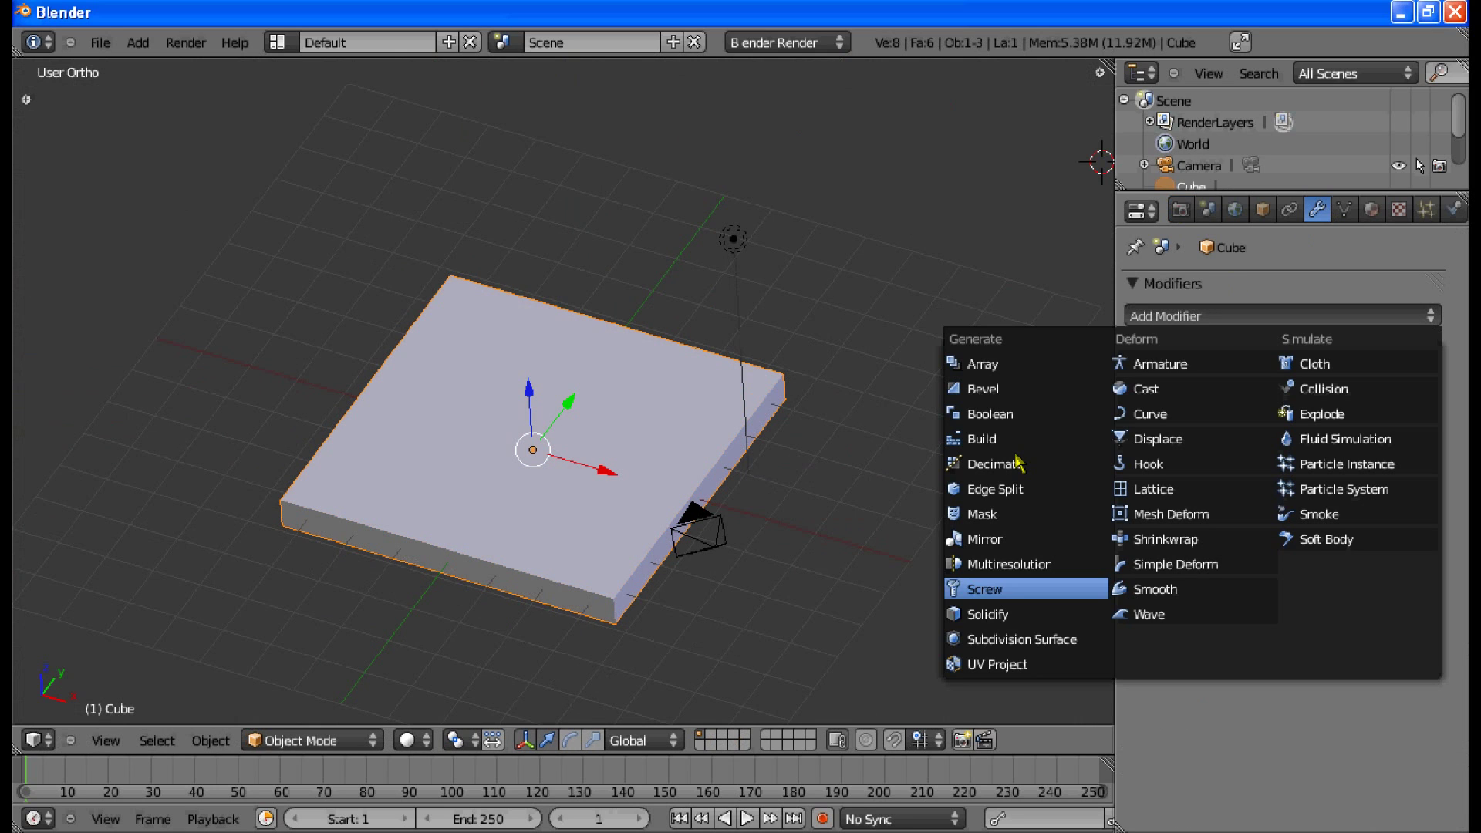
{"action": "left_click", "coordinate": [1003, 391]}
{"action": "left_click", "coordinate": [1247, 474]}
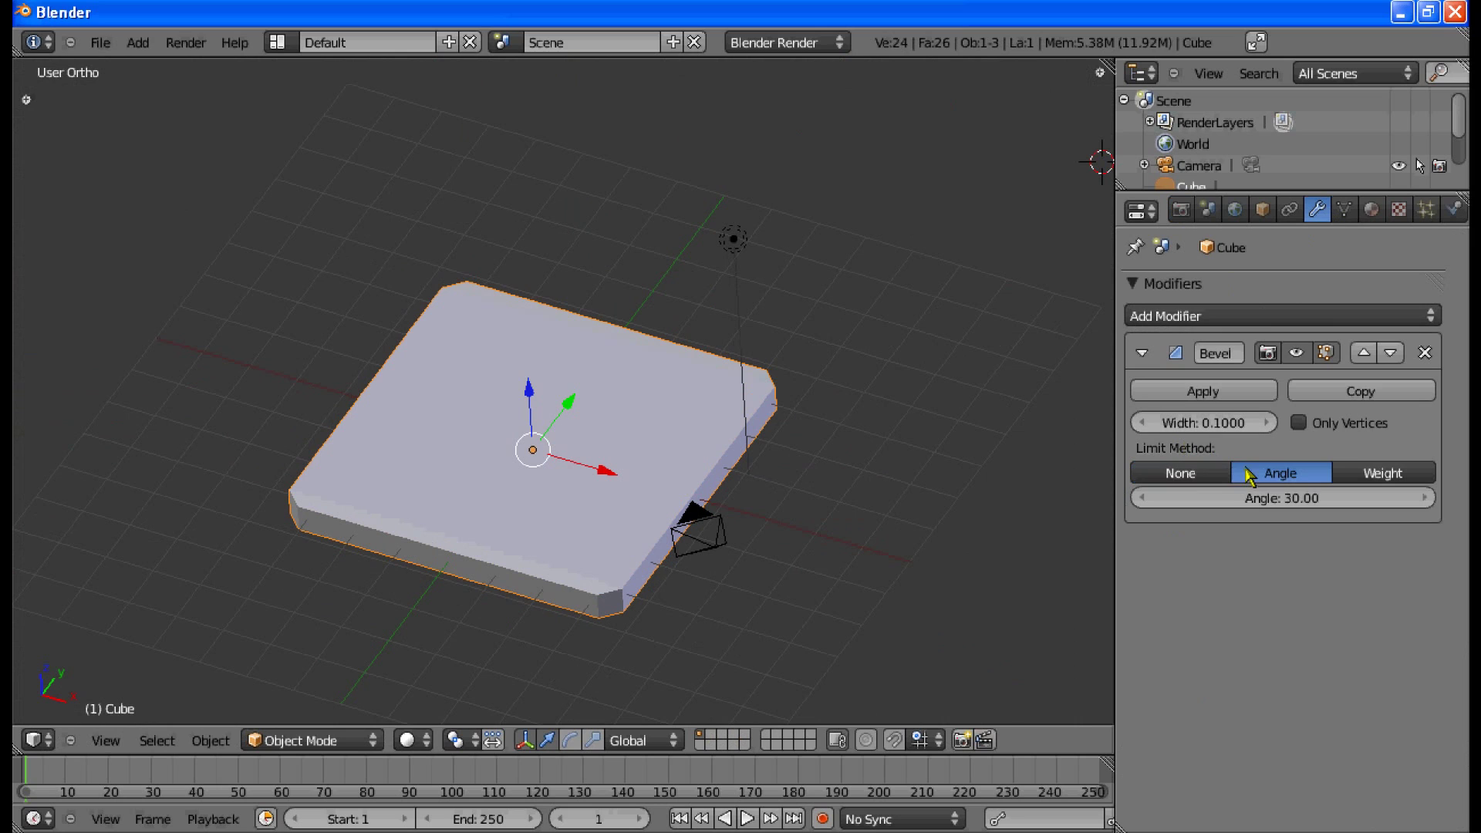
{"action": "left_click_drag", "start_coordinate": [1168, 421], "coordinate": [1250, 423]}
{"action": "middle_click_drag", "start_coordinate": [772, 502], "coordinate": [600, 497]}
Step: Add a centred loop cut around the slab's rim and scale it outward
{"action": "key", "text": "Tab"}
{"action": "scroll", "coordinate": [601, 498], "scroll_direction": "up", "scroll_amount": 3}
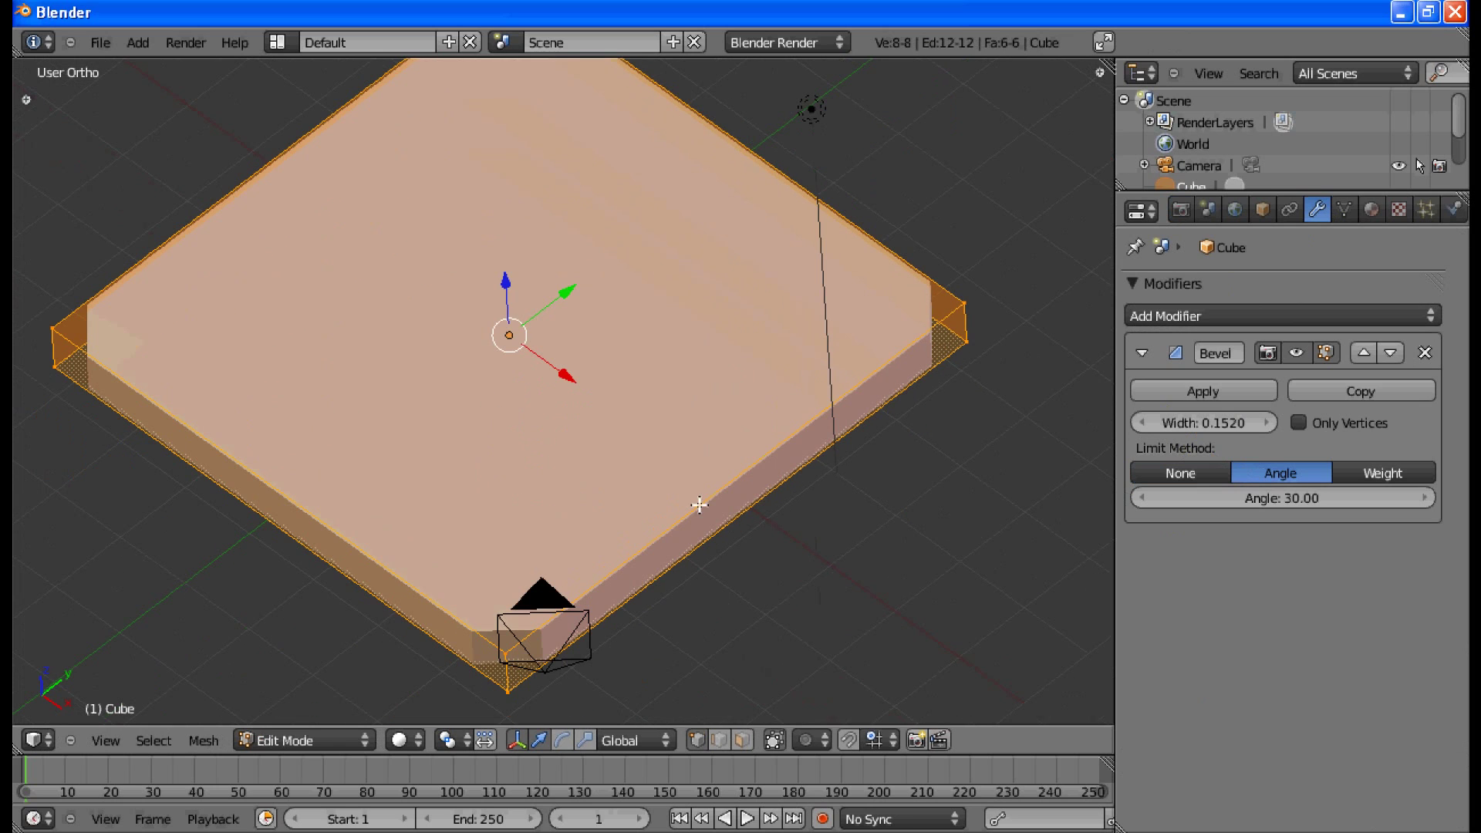
{"action": "key", "text": "a"}
{"action": "key", "text": "ctrl+r"}
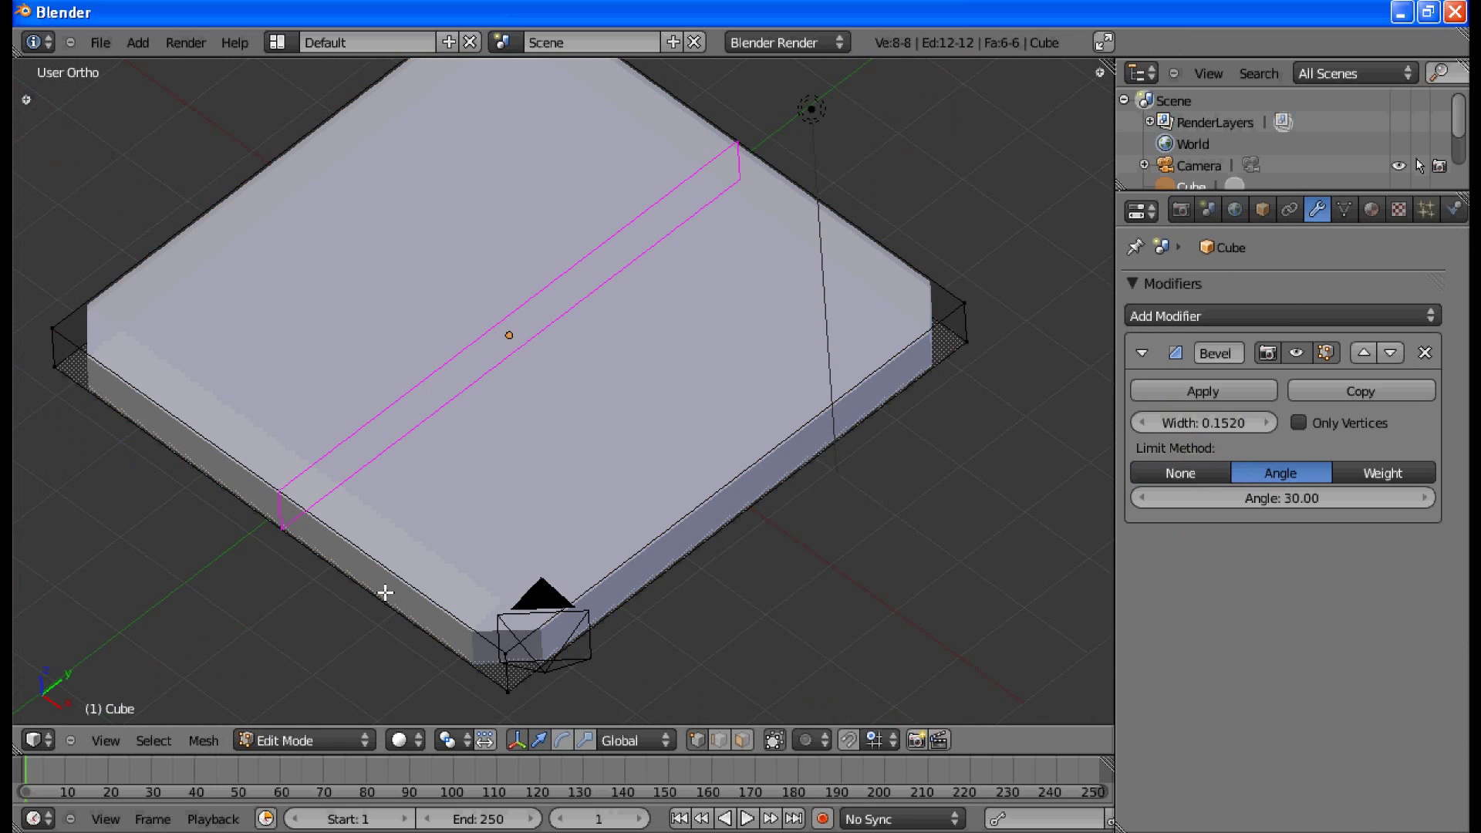
{"action": "left_click", "coordinate": [51, 348]}
{"action": "right_click", "coordinate": [650, 536]}
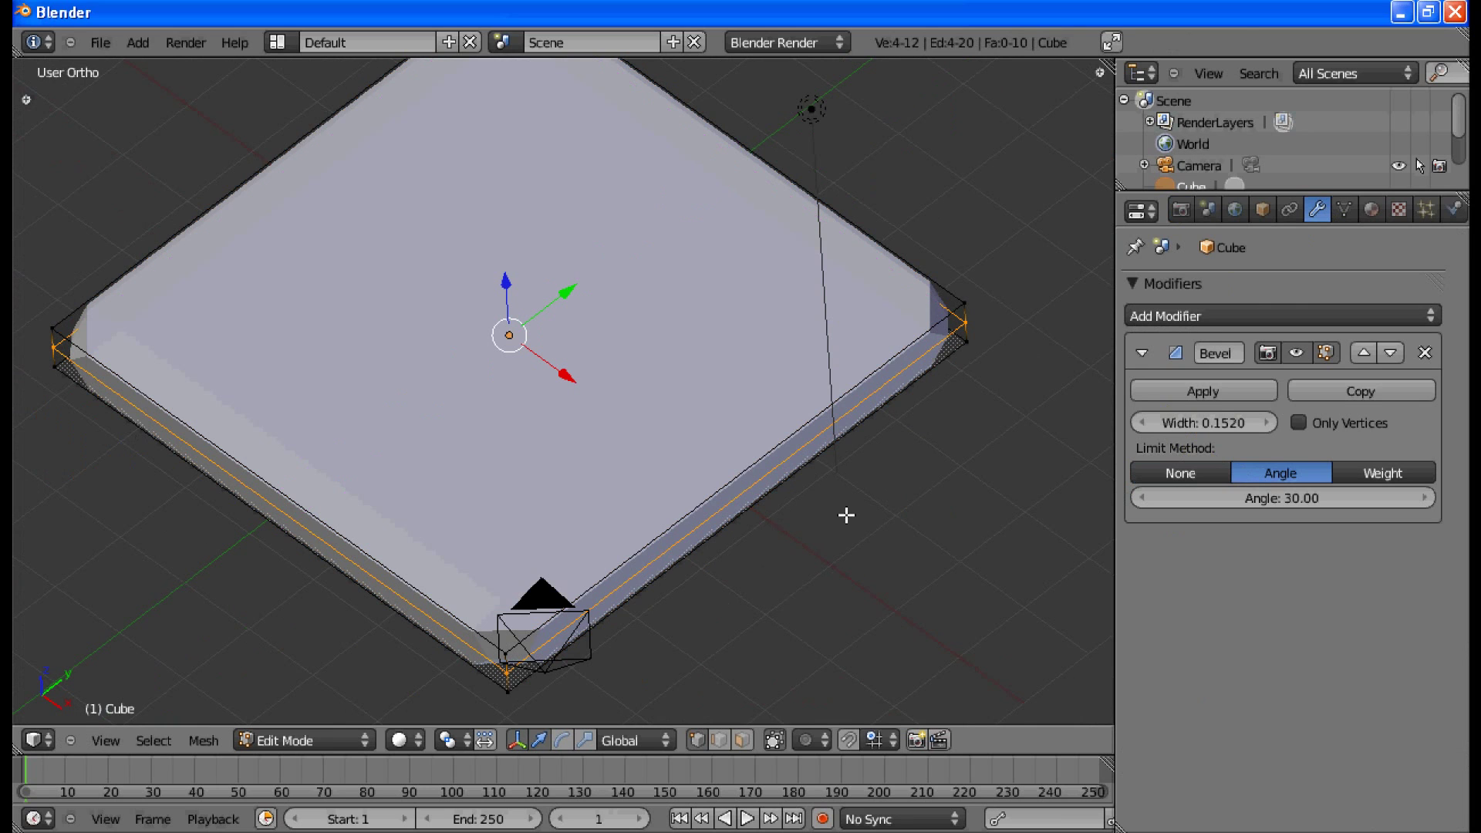
{"action": "key", "text": "s"}
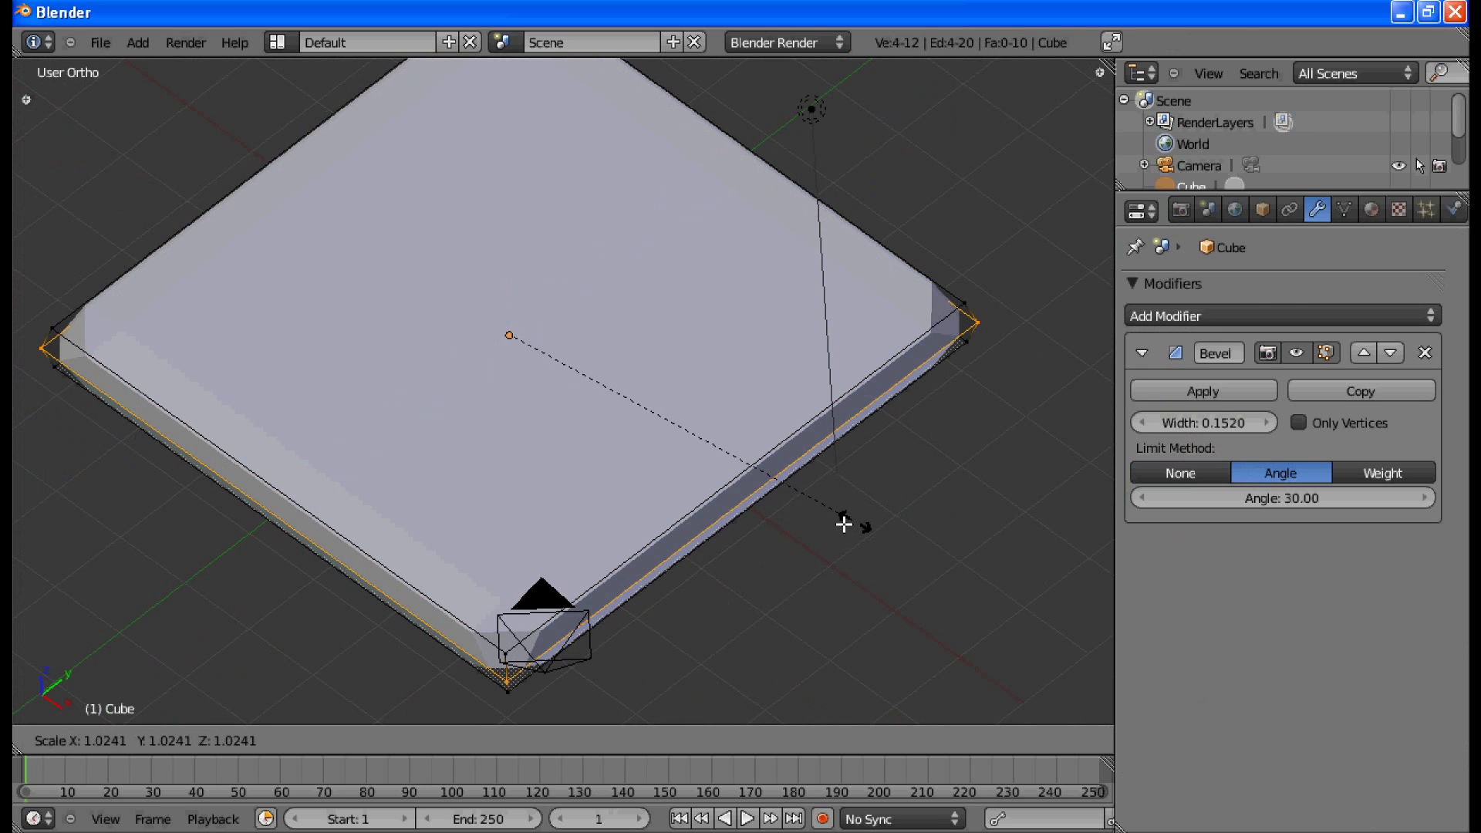
{"action": "left_click", "coordinate": [844, 524]}
Step: Make the slab thinner along Z and hide the transform gizmo
{"action": "key", "text": "Tab"}
{"action": "middle_click_drag", "start_coordinate": [844, 524], "coordinate": [744, 241]}
{"action": "key", "text": "s"}
{"action": "key", "text": "z"}
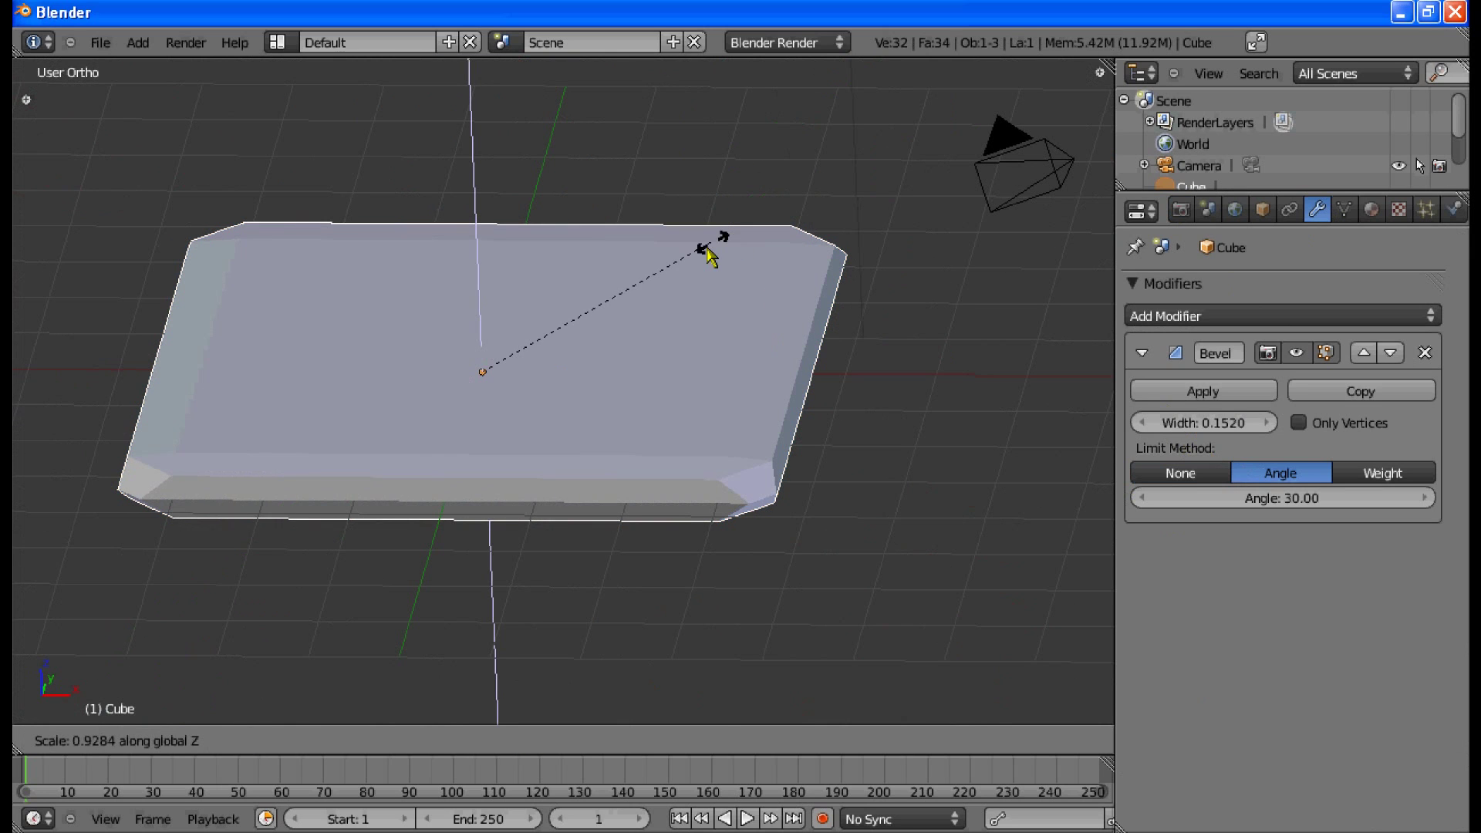
{"action": "left_click", "coordinate": [638, 334]}
{"action": "middle_click_drag", "start_coordinate": [638, 334], "coordinate": [813, 506]}
{"action": "key", "text": "KP_1"}
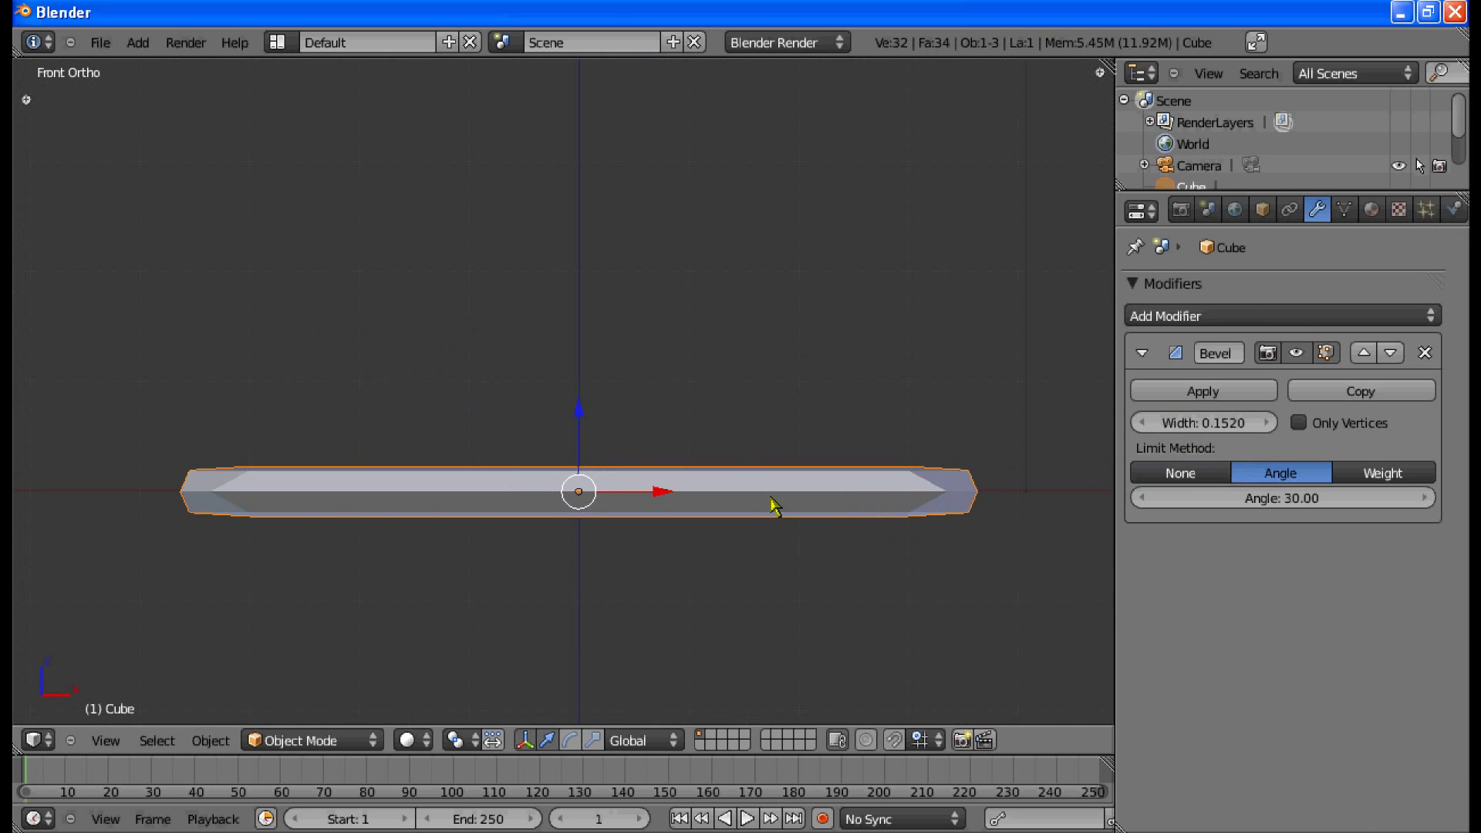
{"action": "scroll", "coordinate": [614, 575], "scroll_direction": "up", "scroll_amount": 4}
{"action": "key", "text": "ctrl+space"}
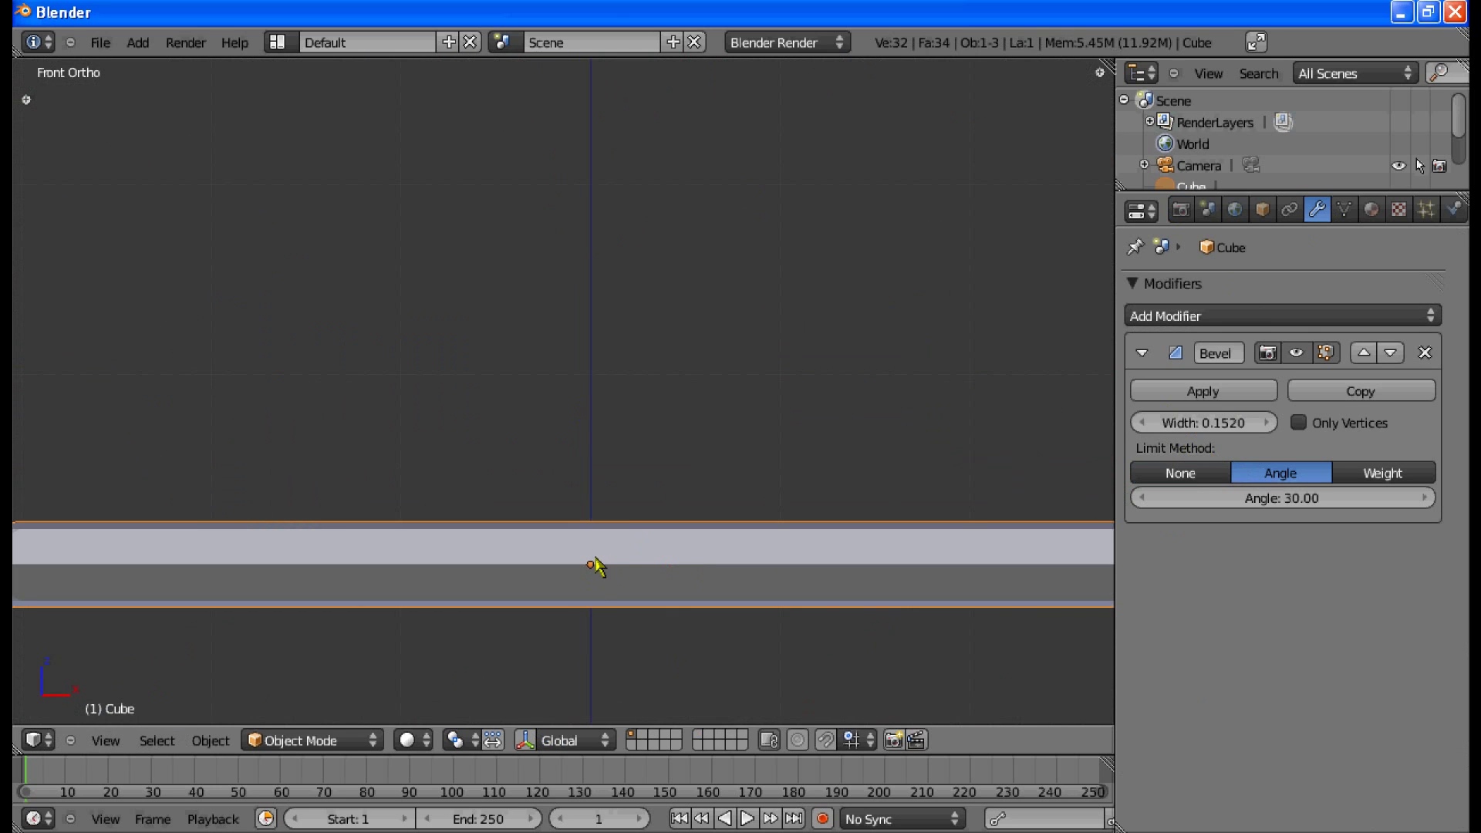
Step: Place the 3D cursor at the slab's centre from top view, then frame the front view
{"action": "key", "text": "KP_7"}
{"action": "scroll", "coordinate": [617, 499], "scroll_direction": "down", "scroll_amount": 5}
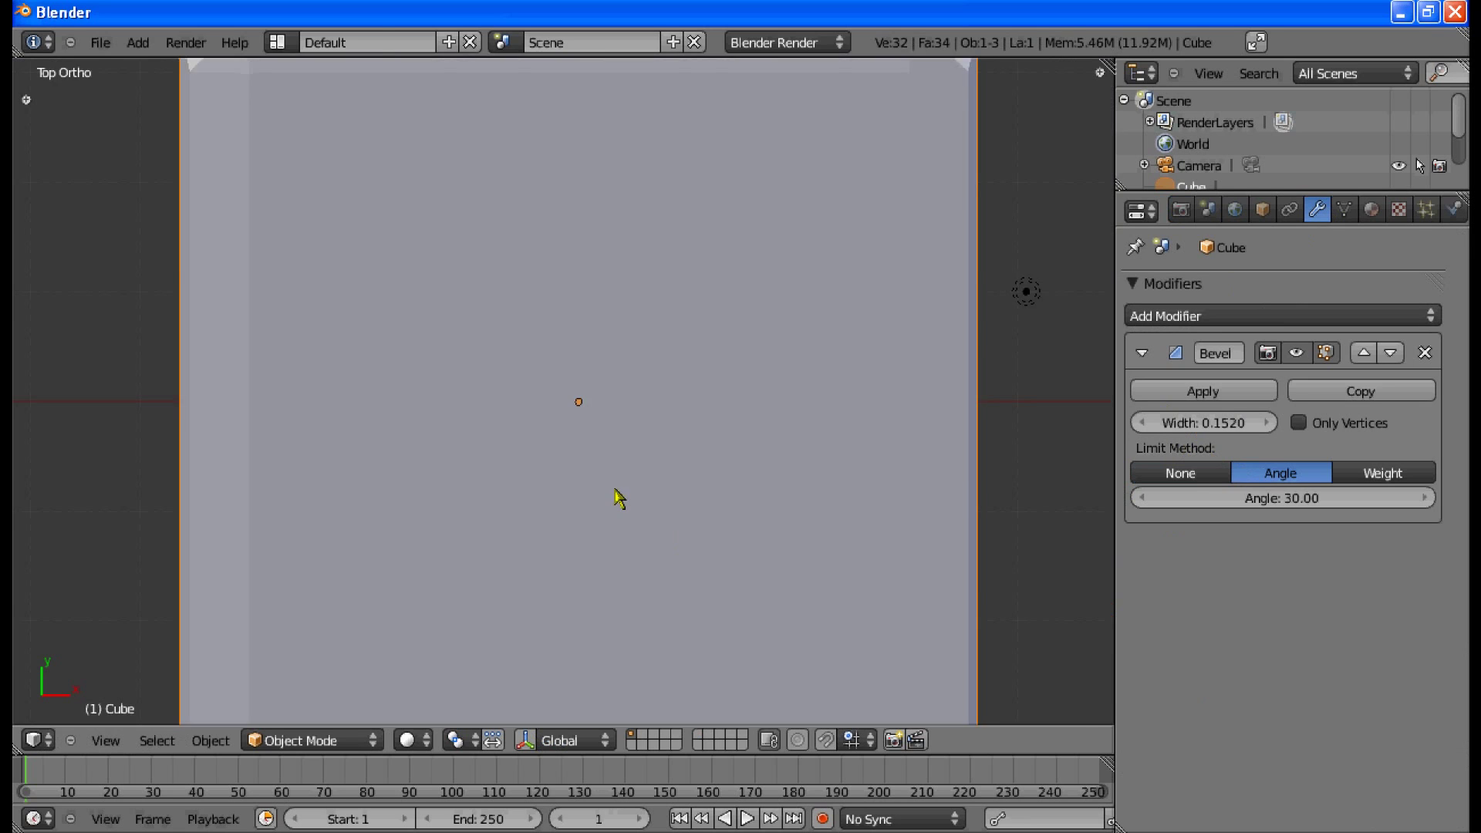
{"action": "left_click", "coordinate": [571, 397]}
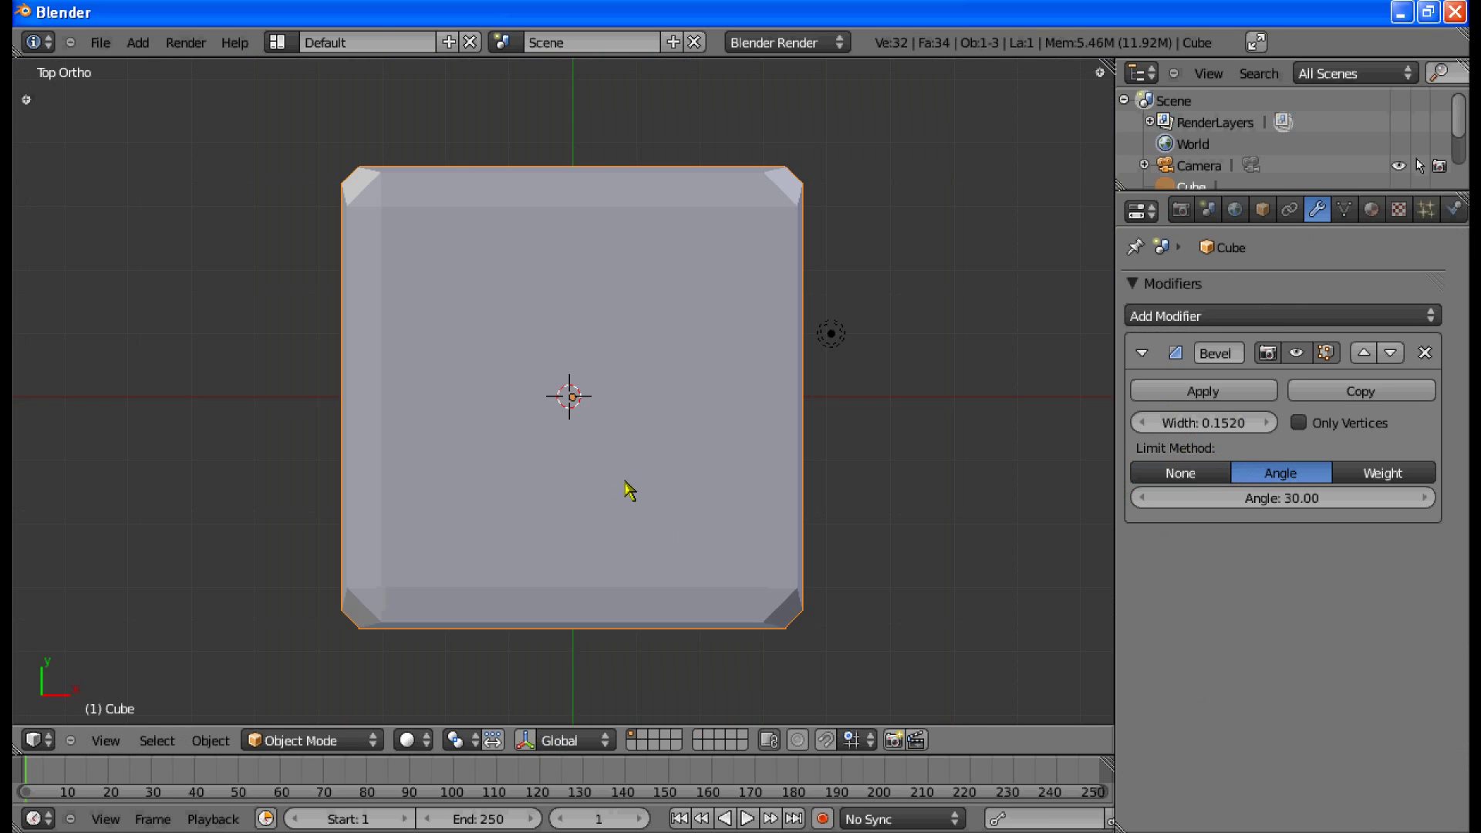
{"action": "key", "text": "ctrl+KP_8"}
{"action": "middle_click_drag", "start_coordinate": [624, 495], "coordinate": [584, 455]}
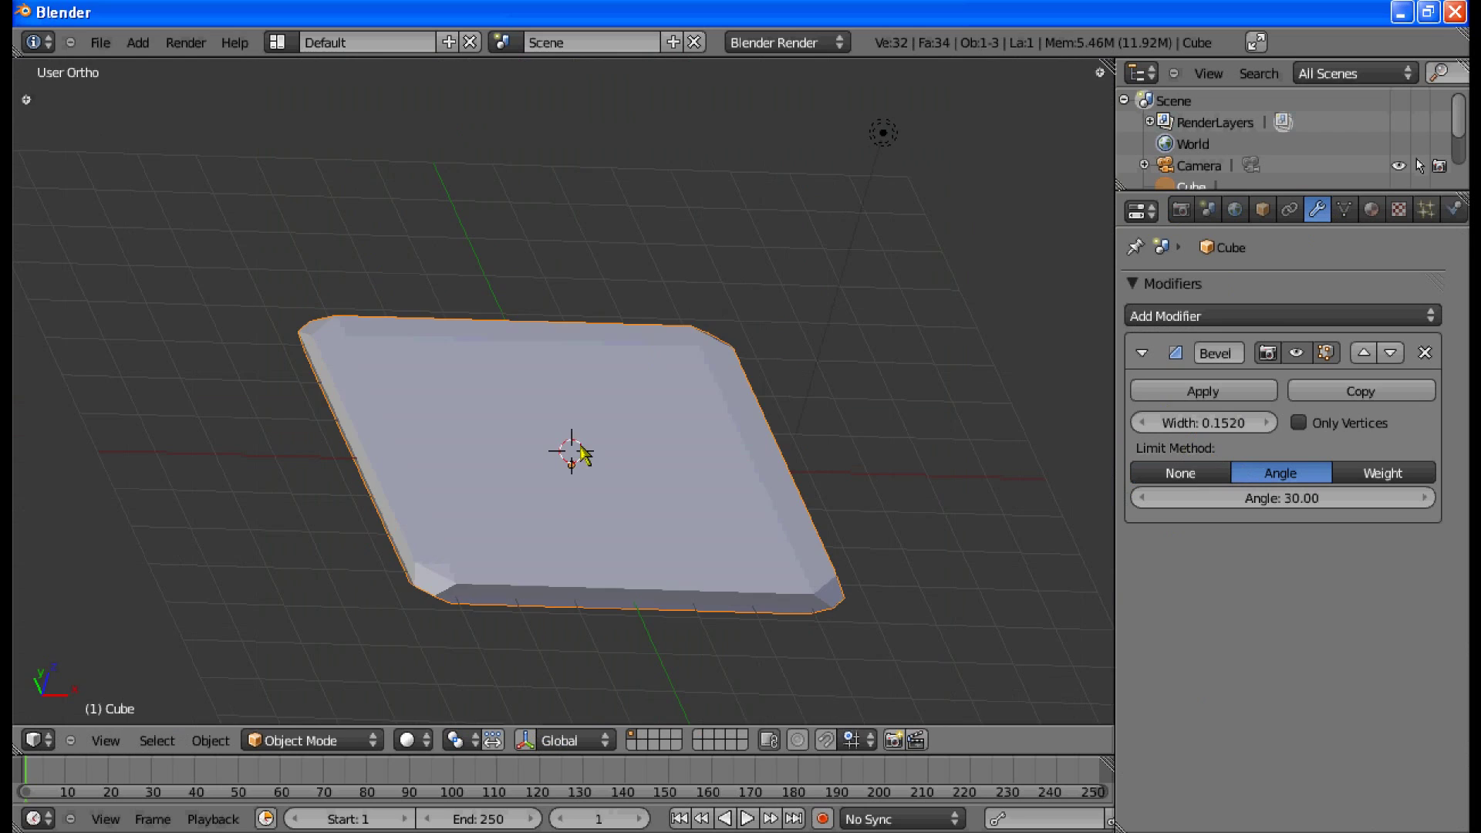
{"action": "key", "text": "KP_1"}
{"action": "scroll", "coordinate": [636, 459], "scroll_direction": "up", "scroll_amount": 5}
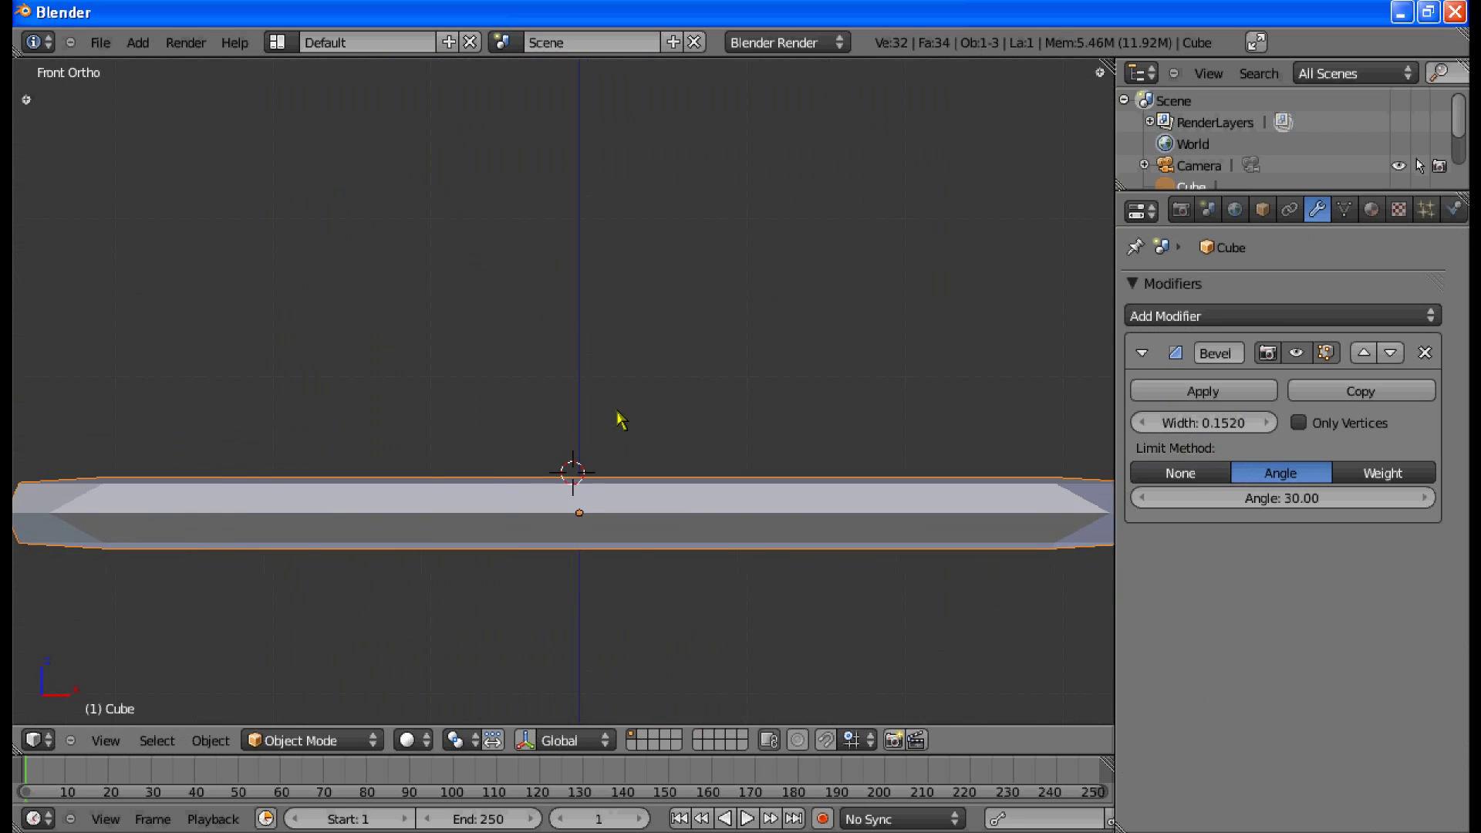
{"action": "middle_click_drag", "start_coordinate": [617, 416], "coordinate": [553, 387], "text": "shift"}
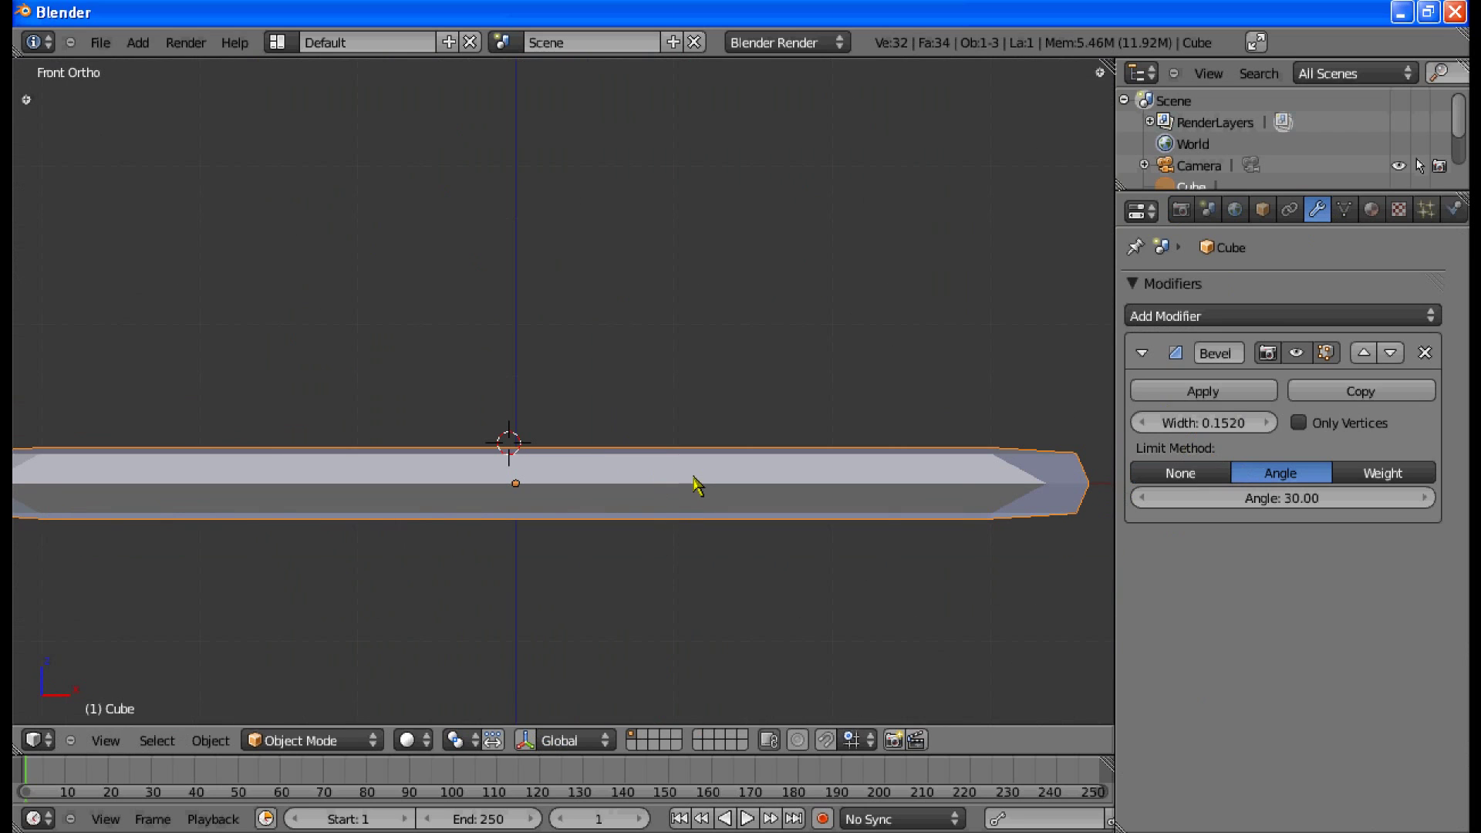
{"action": "middle_click_drag", "start_coordinate": [672, 448], "coordinate": [724, 486], "text": "shift"}
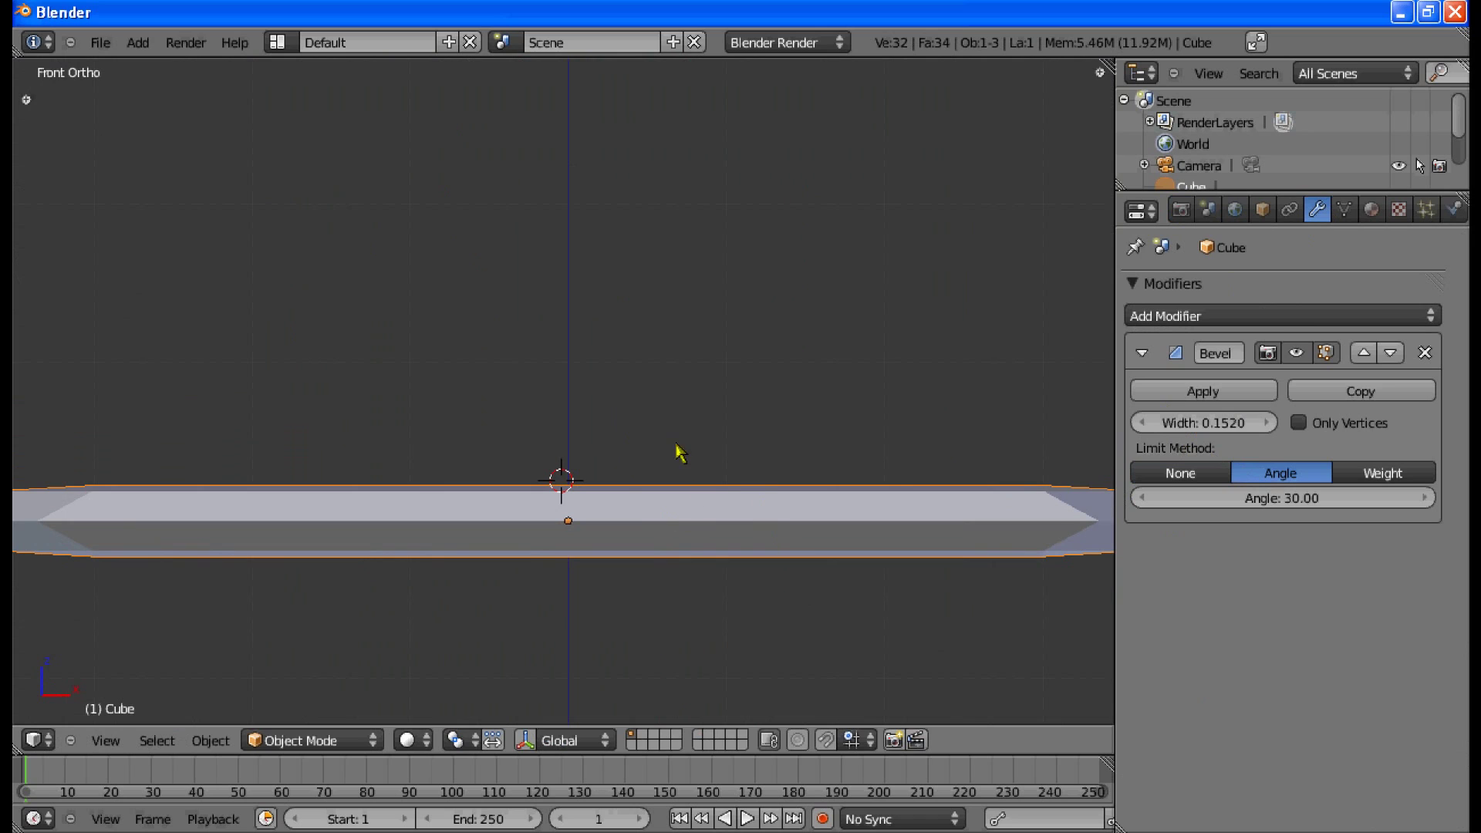
Step: Add a cylinder at the cursor and raise it vertically above the slab
{"action": "key", "text": "shift+a"}
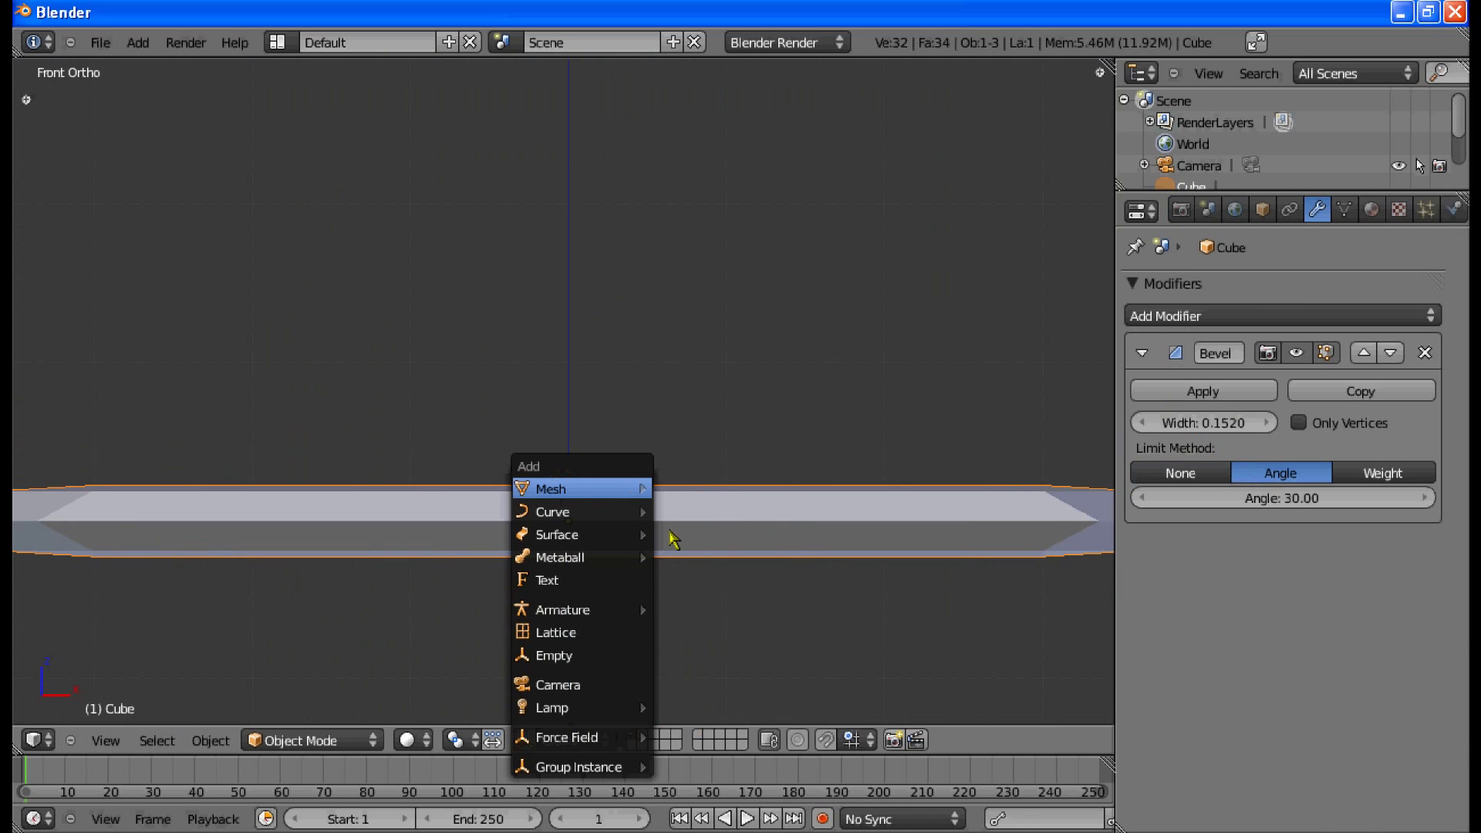
{"action": "mouse_move", "coordinate": [629, 489]}
{"action": "left_click", "coordinate": [691, 602]}
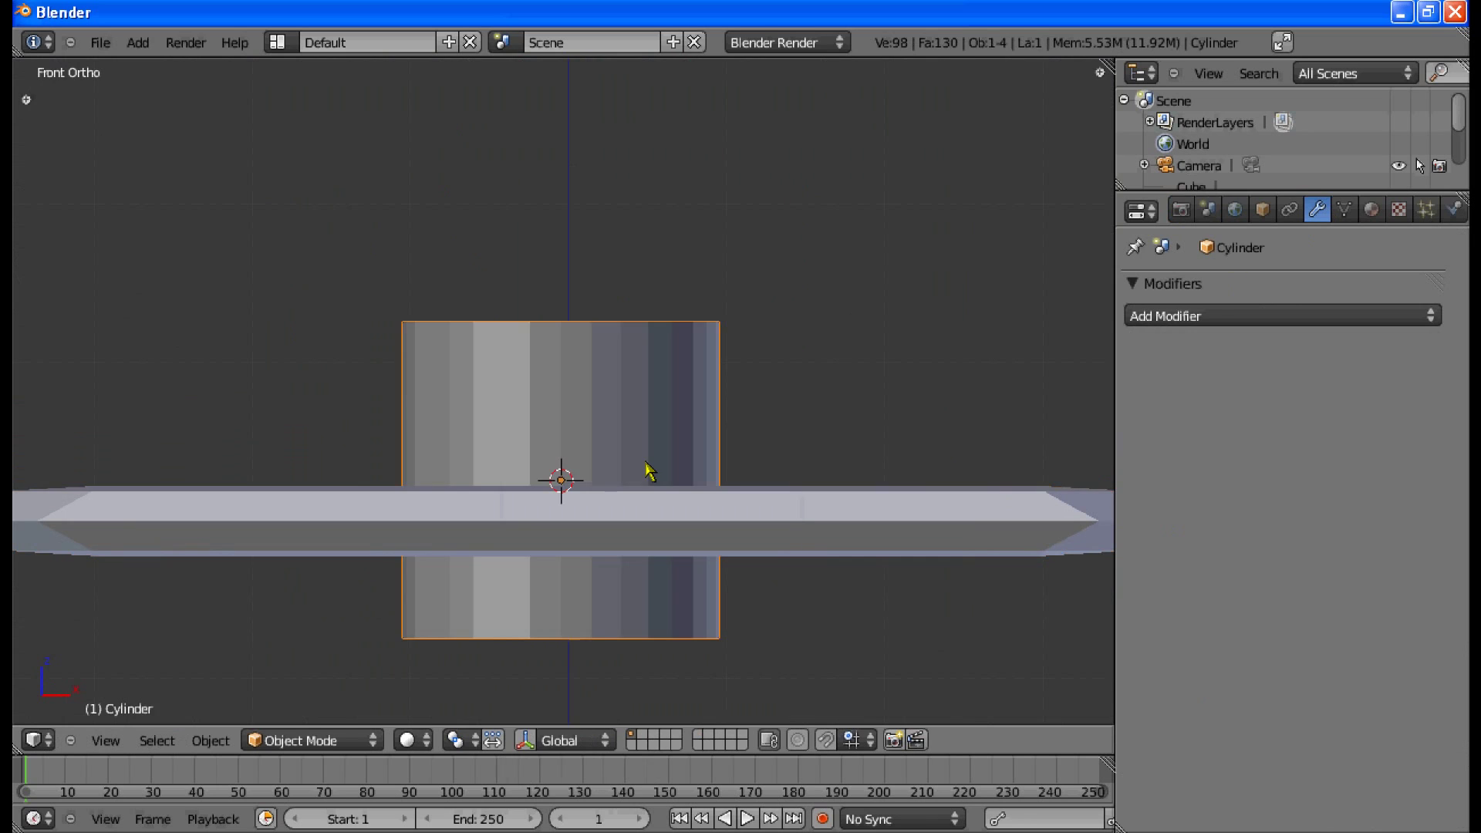
{"action": "key", "text": "g"}
{"action": "key", "text": "z"}
{"action": "left_click", "coordinate": [621, 380]}
{"action": "key", "text": "KP_3"}
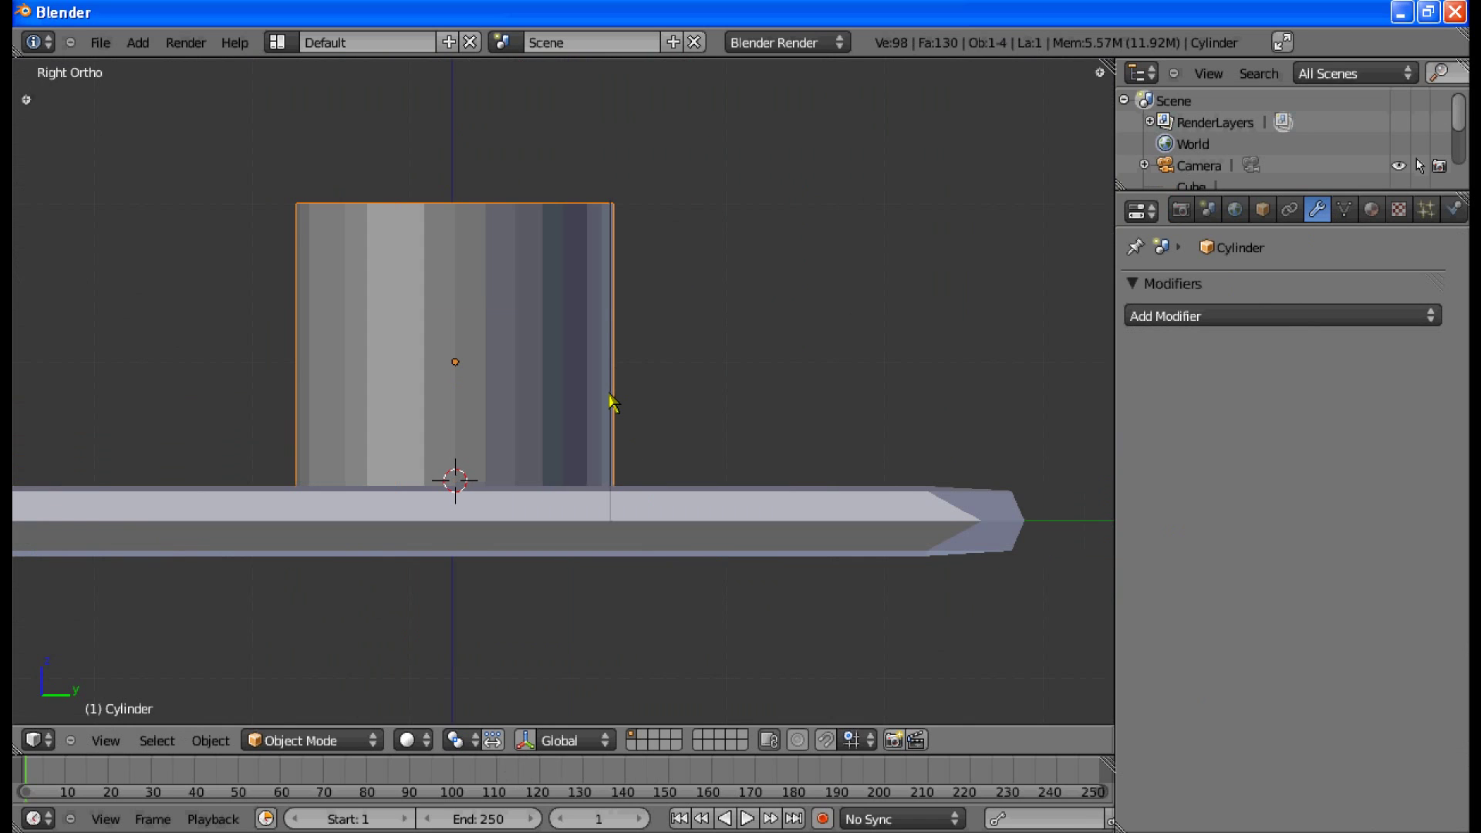
{"action": "middle_click_drag", "start_coordinate": [612, 401], "coordinate": [648, 451]}
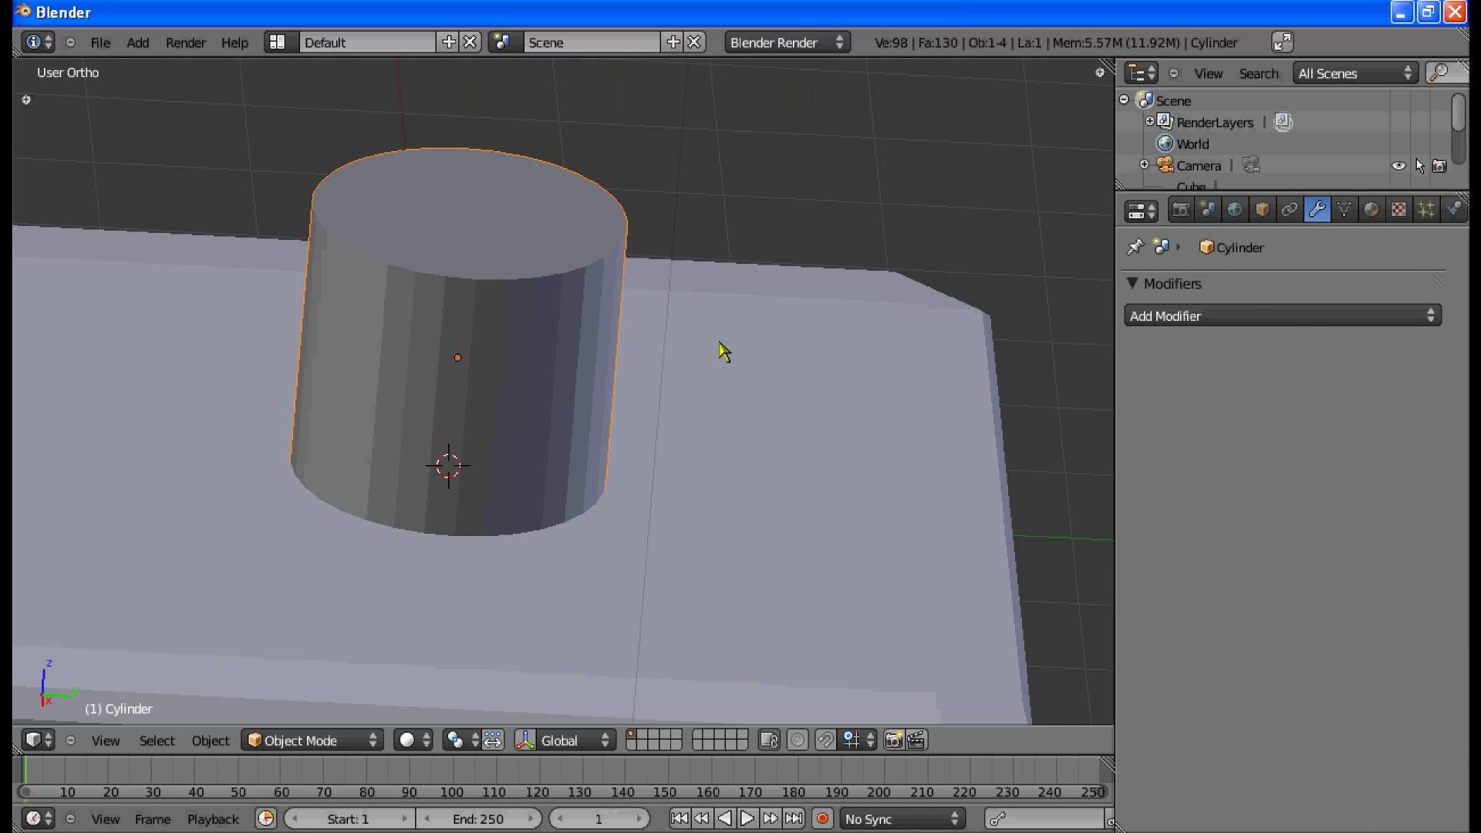
Step: Shrink the cylinder uniformly to a small size
{"action": "key", "text": "s"}
{"action": "left_click", "coordinate": [512, 386]}
{"action": "key", "text": "KP_1"}
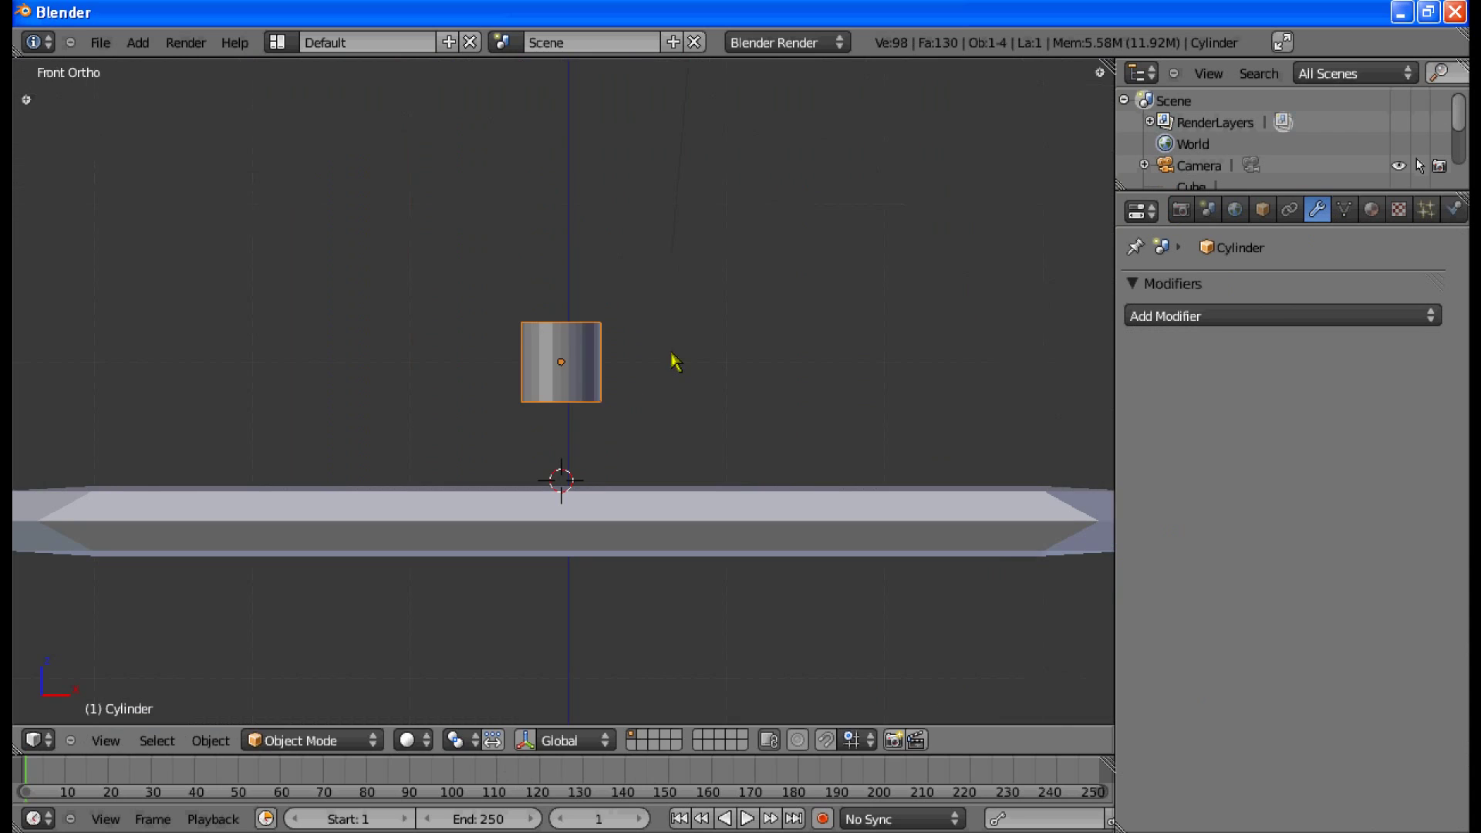
{"action": "key", "text": "s"}
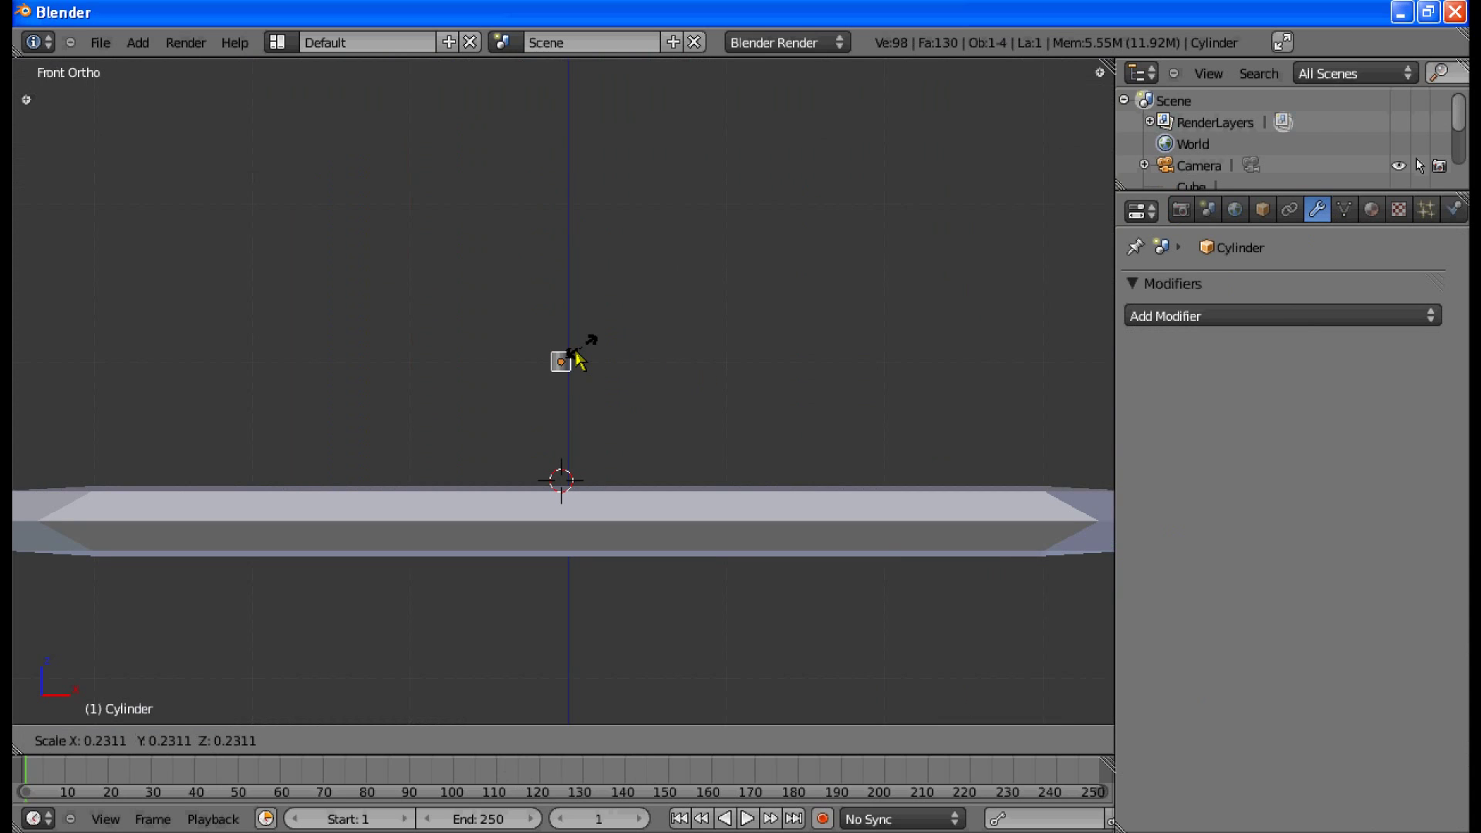
{"action": "left_click", "coordinate": [580, 359]}
Step: Stretch the cylinder along Z and thin it into a tall rod
{"action": "key", "text": "s"}
{"action": "key", "text": "z"}
{"action": "left_click", "coordinate": [624, 297]}
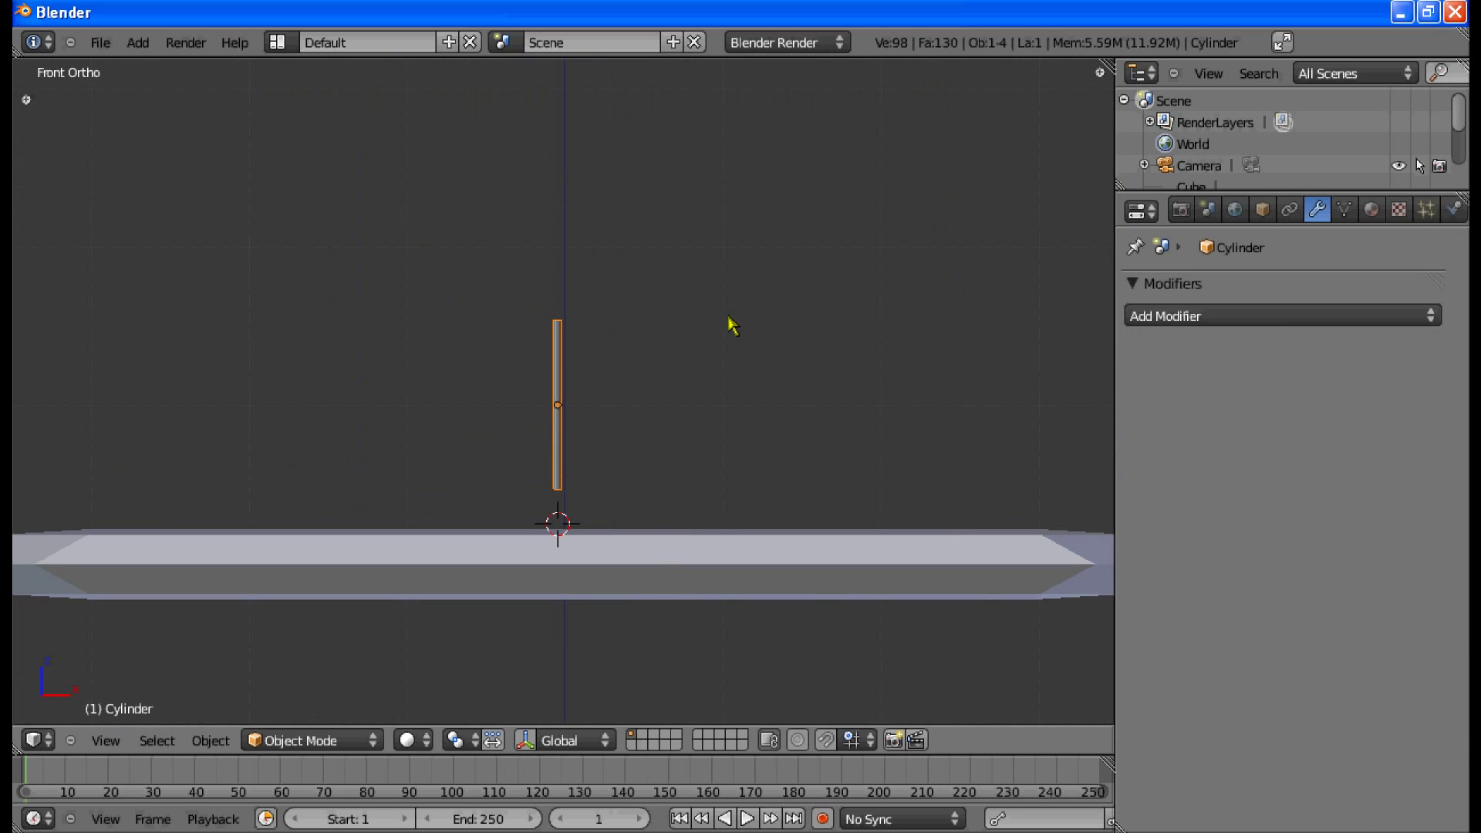
{"action": "key", "text": "s"}
{"action": "left_click", "coordinate": [694, 343]}
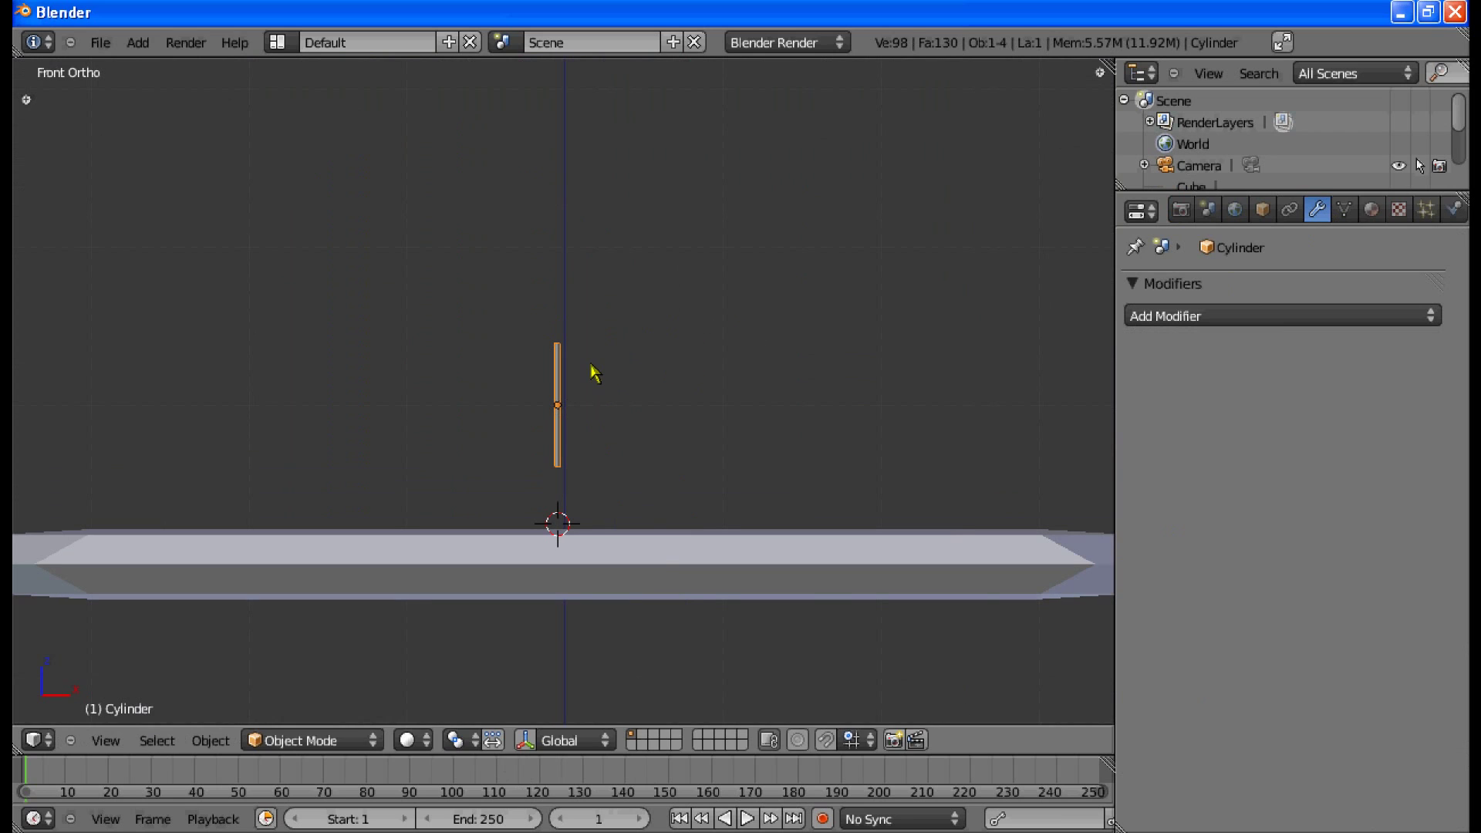
{"action": "key", "text": "s"}
{"action": "key", "text": "z"}
{"action": "left_click", "coordinate": [606, 340]}
Step: Frame the rod and raise it vertically above the slab
{"action": "scroll", "coordinate": [615, 391], "scroll_direction": "up", "scroll_amount": 3, "text": "shift"}
{"action": "middle_click_drag", "start_coordinate": [669, 355], "coordinate": [706, 298], "text": "shift"}
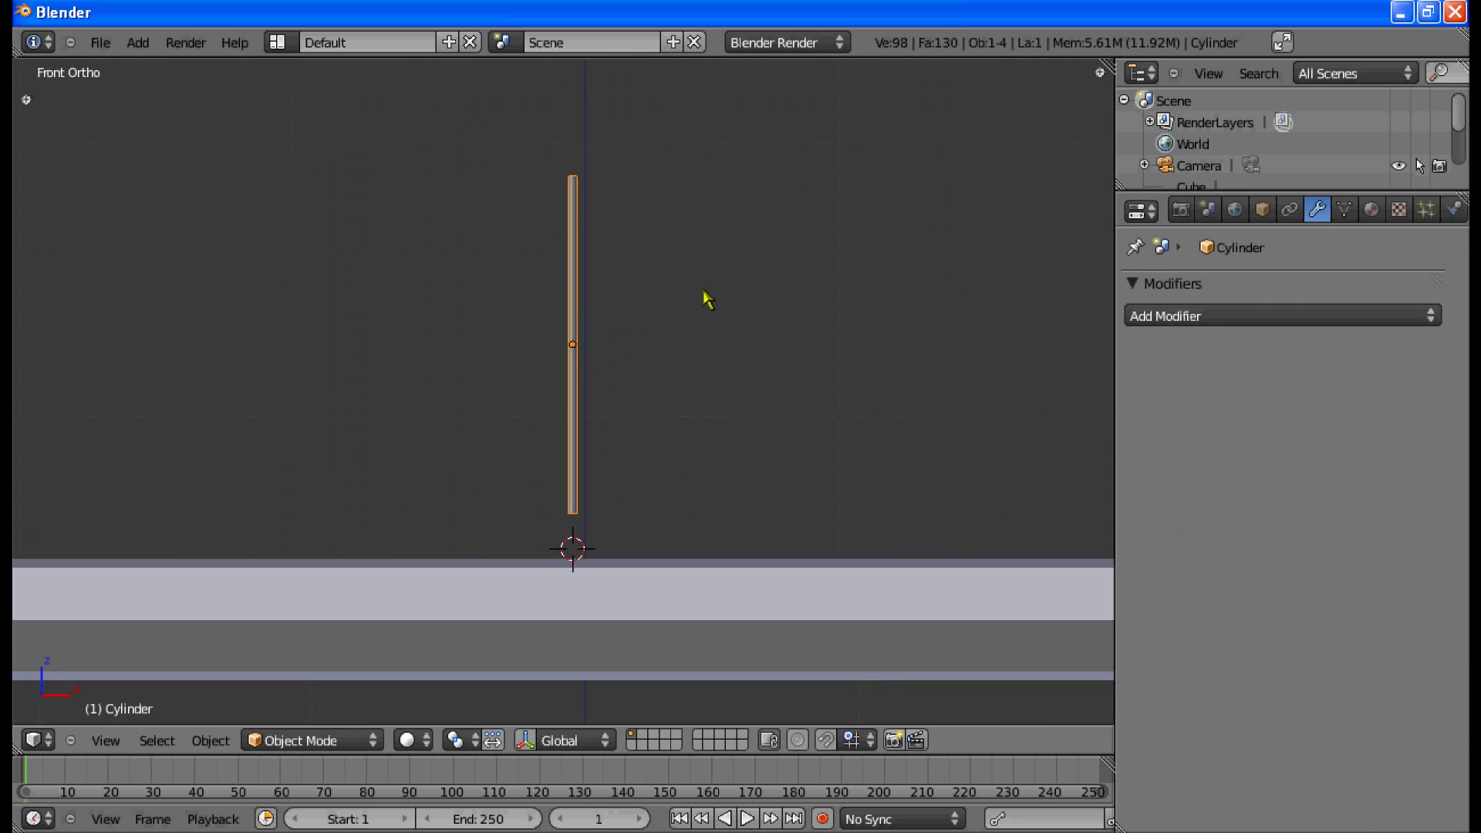
{"action": "key", "text": "g"}
{"action": "key", "text": "z"}
{"action": "left_click", "coordinate": [672, 347]}
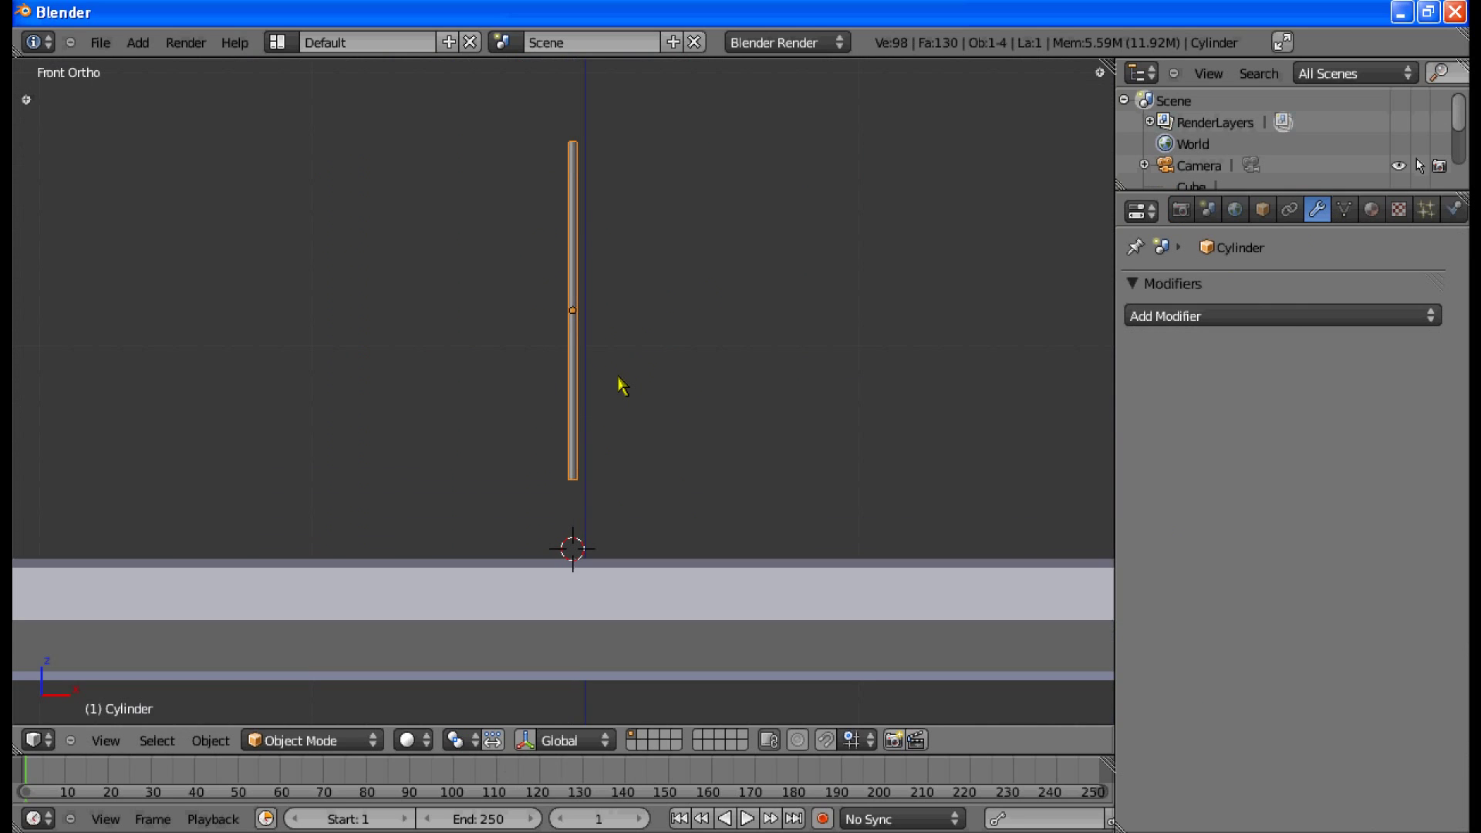
Step: Box-select the rod's bottom ring, try extruding and widening it, then undo
{"action": "key", "text": "Tab"}
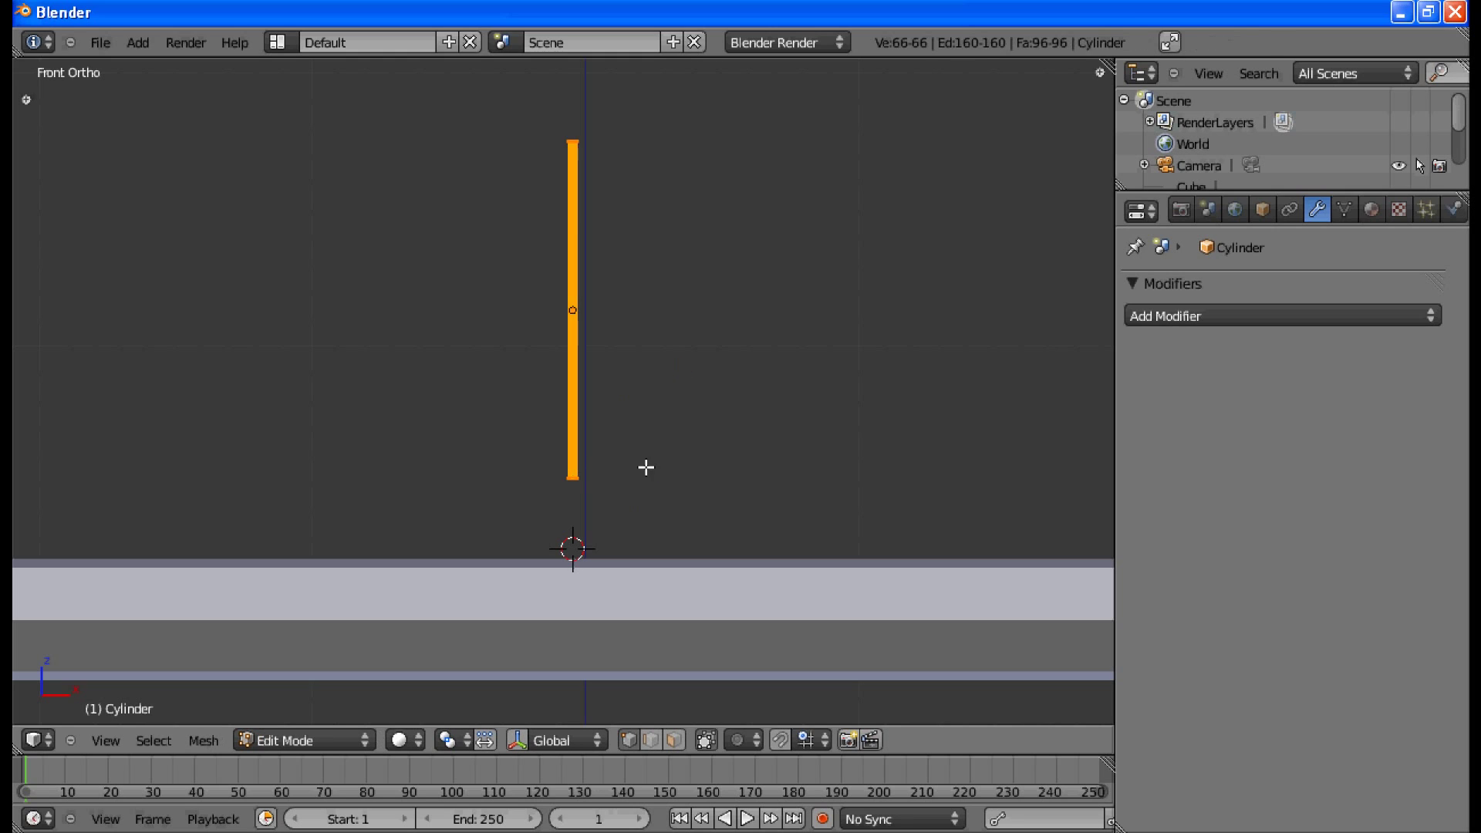
{"action": "key", "text": "a"}
{"action": "key", "text": "b"}
{"action": "left_click_drag", "start_coordinate": [555, 463], "coordinate": [595, 489]}
{"action": "key", "text": "e"}
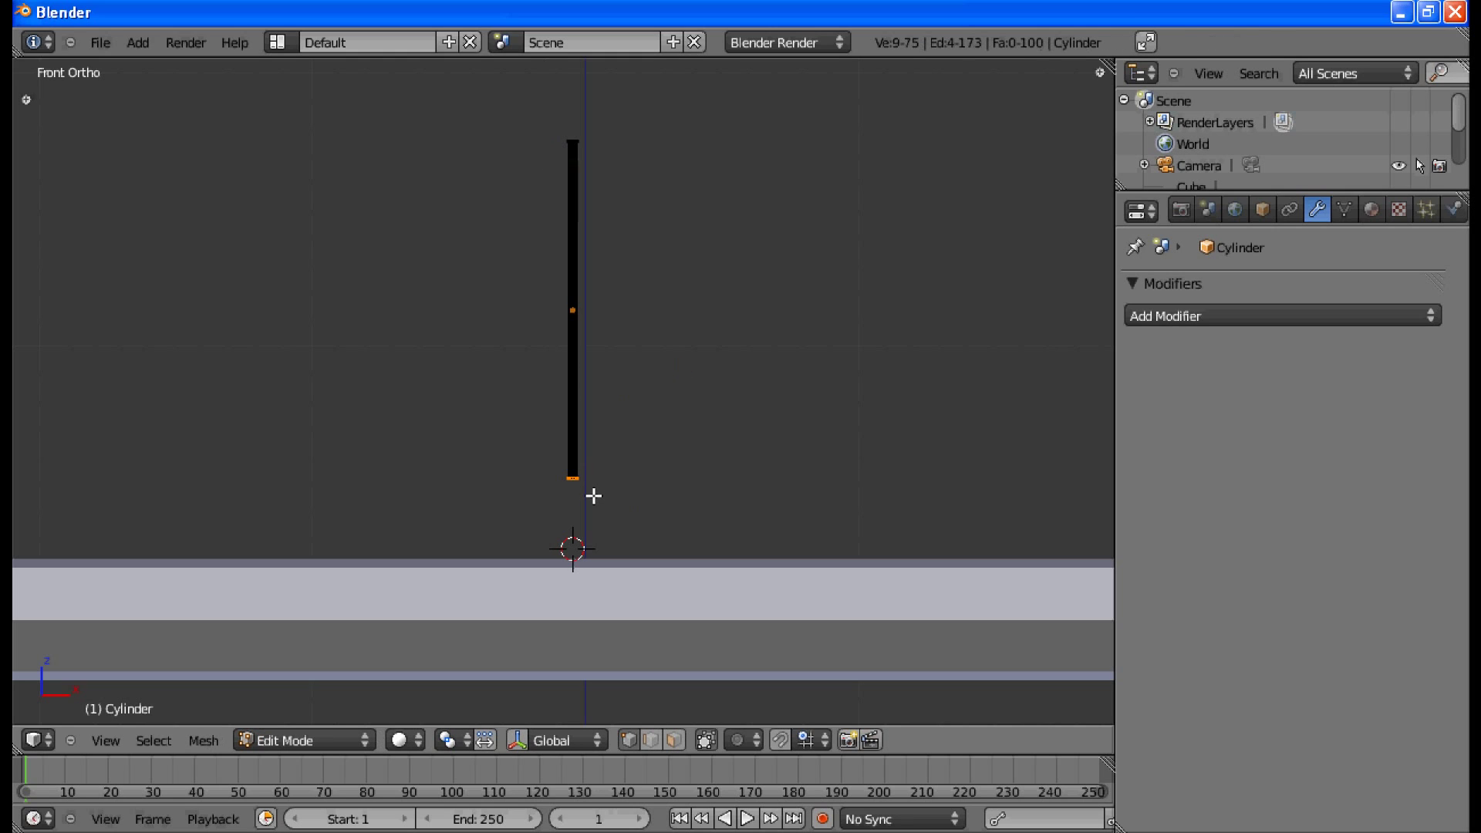
{"action": "left_click", "coordinate": [594, 507]}
{"action": "key", "text": "s"}
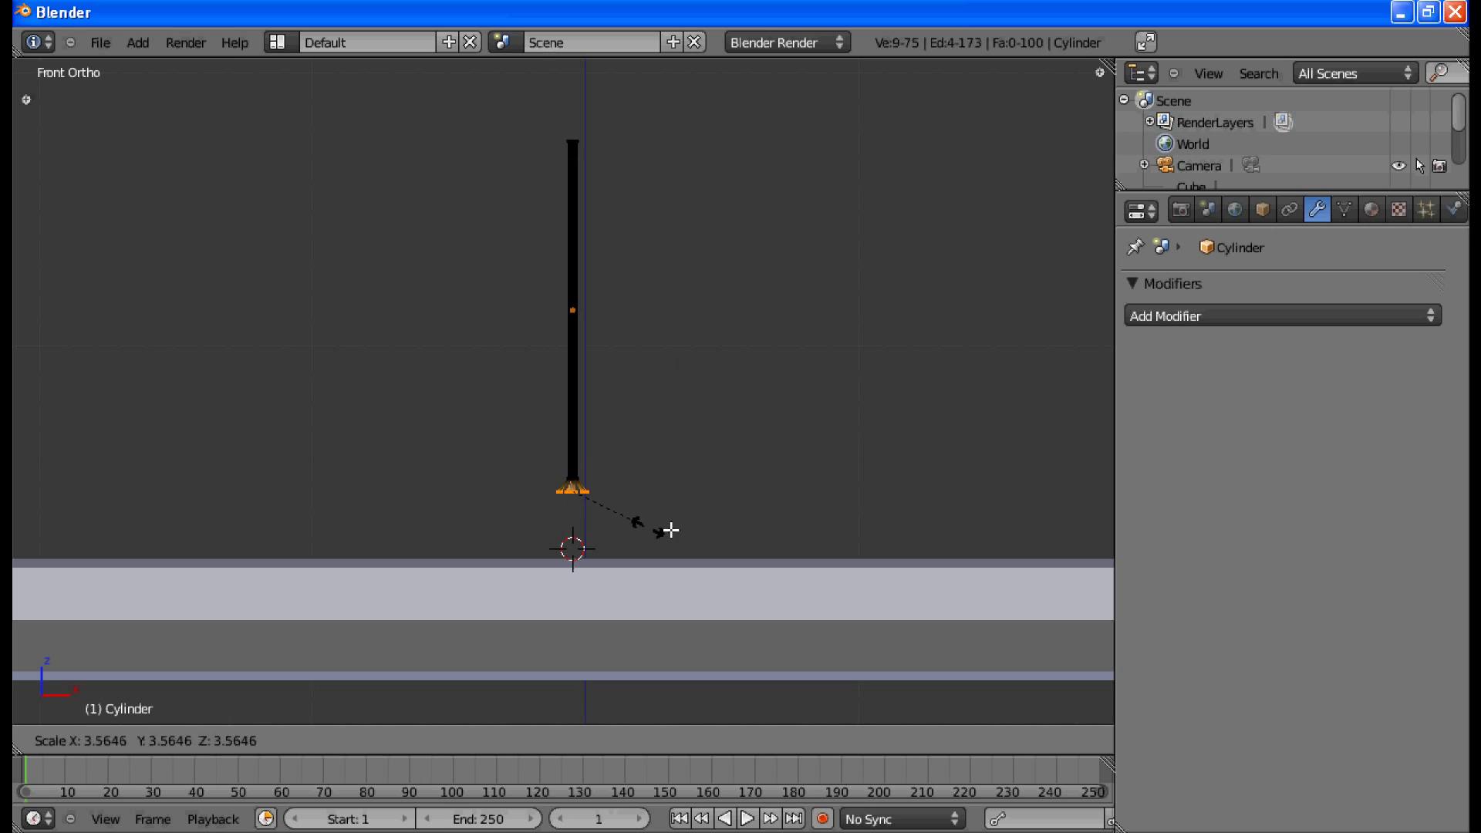
{"action": "left_click", "coordinate": [631, 521]}
{"action": "key", "text": "ctrl+z"}
{"action": "key", "text": "ctrl+z"}
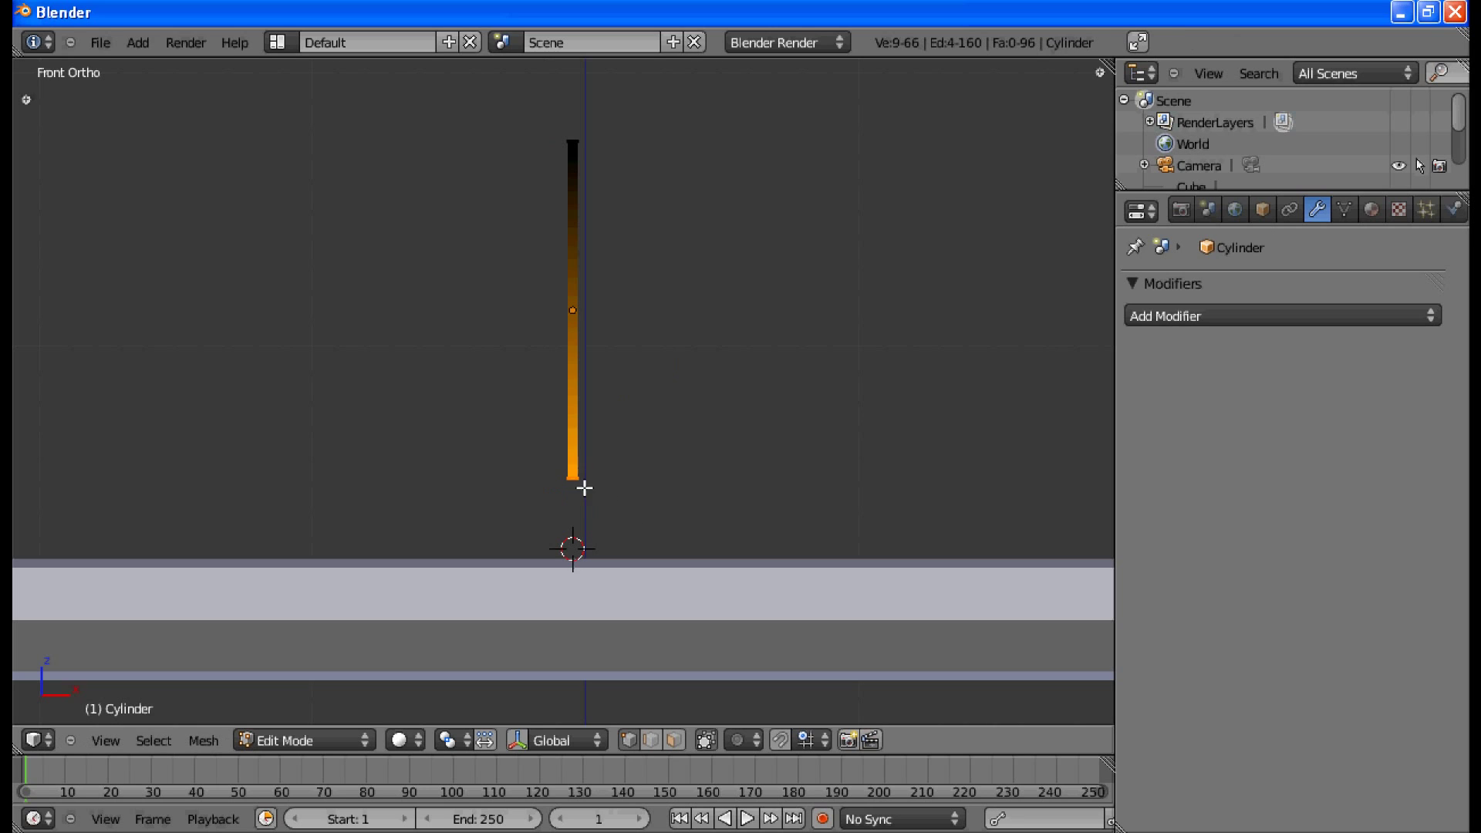
Step: Reselect the rod's bottom ring, extrude it and widen the new ring
{"action": "key", "text": "b"}
{"action": "middle_click_drag", "start_coordinate": [577, 475], "coordinate": [580, 479]}
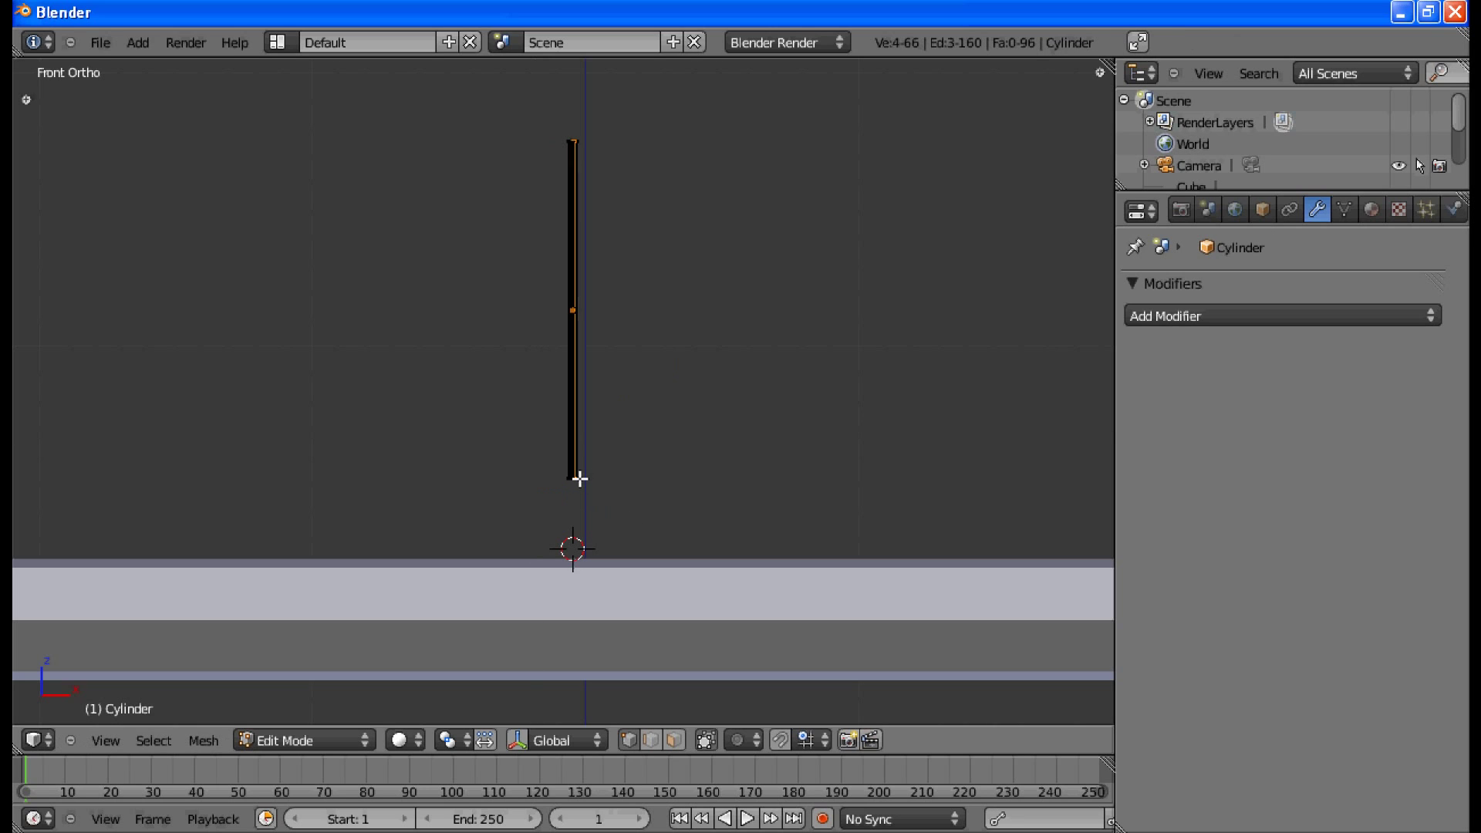
{"action": "right_click", "coordinate": [576, 480], "text": "alt"}
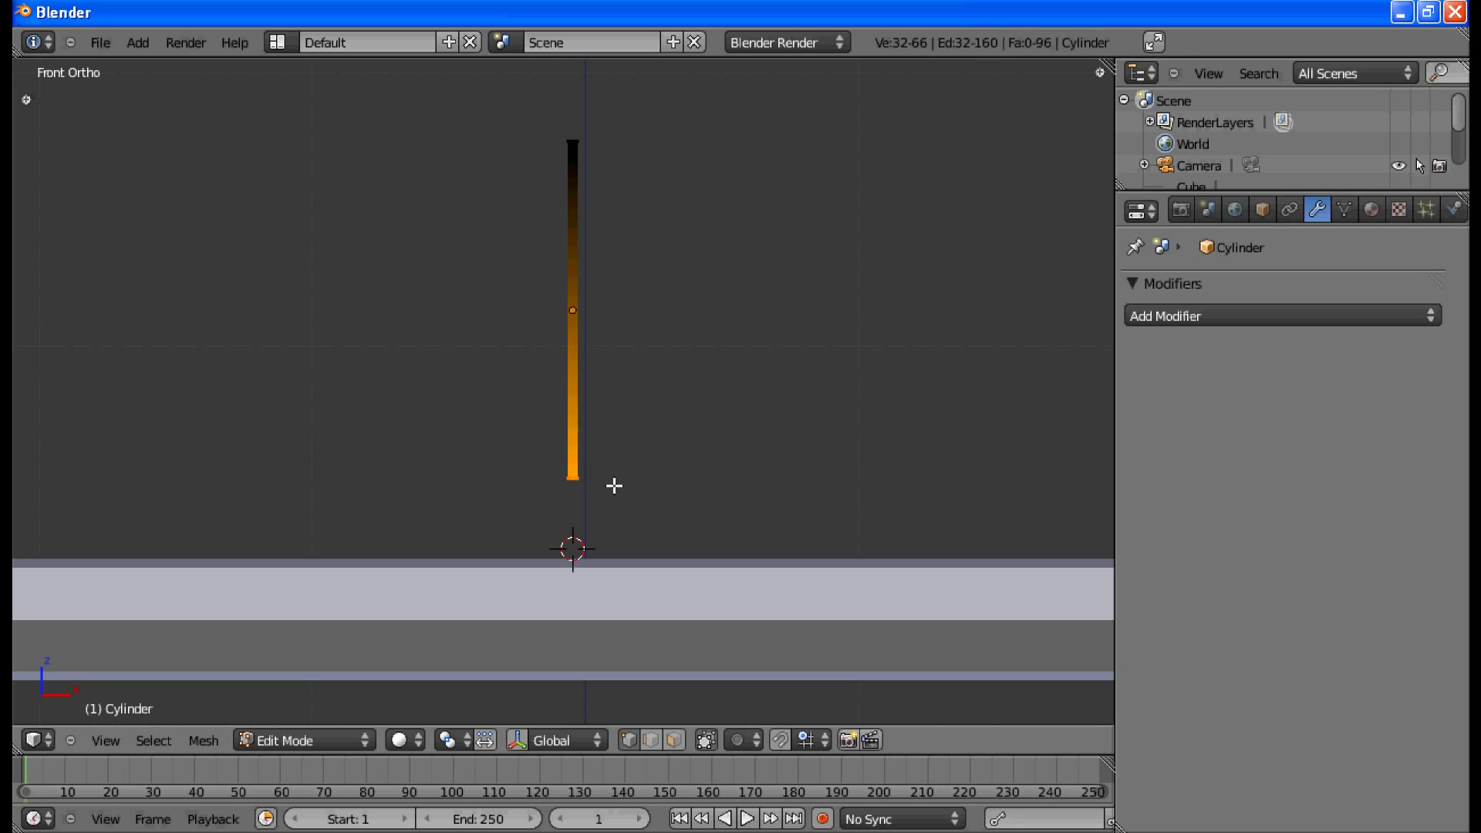
{"action": "key", "text": "e"}
{"action": "key", "text": "s"}
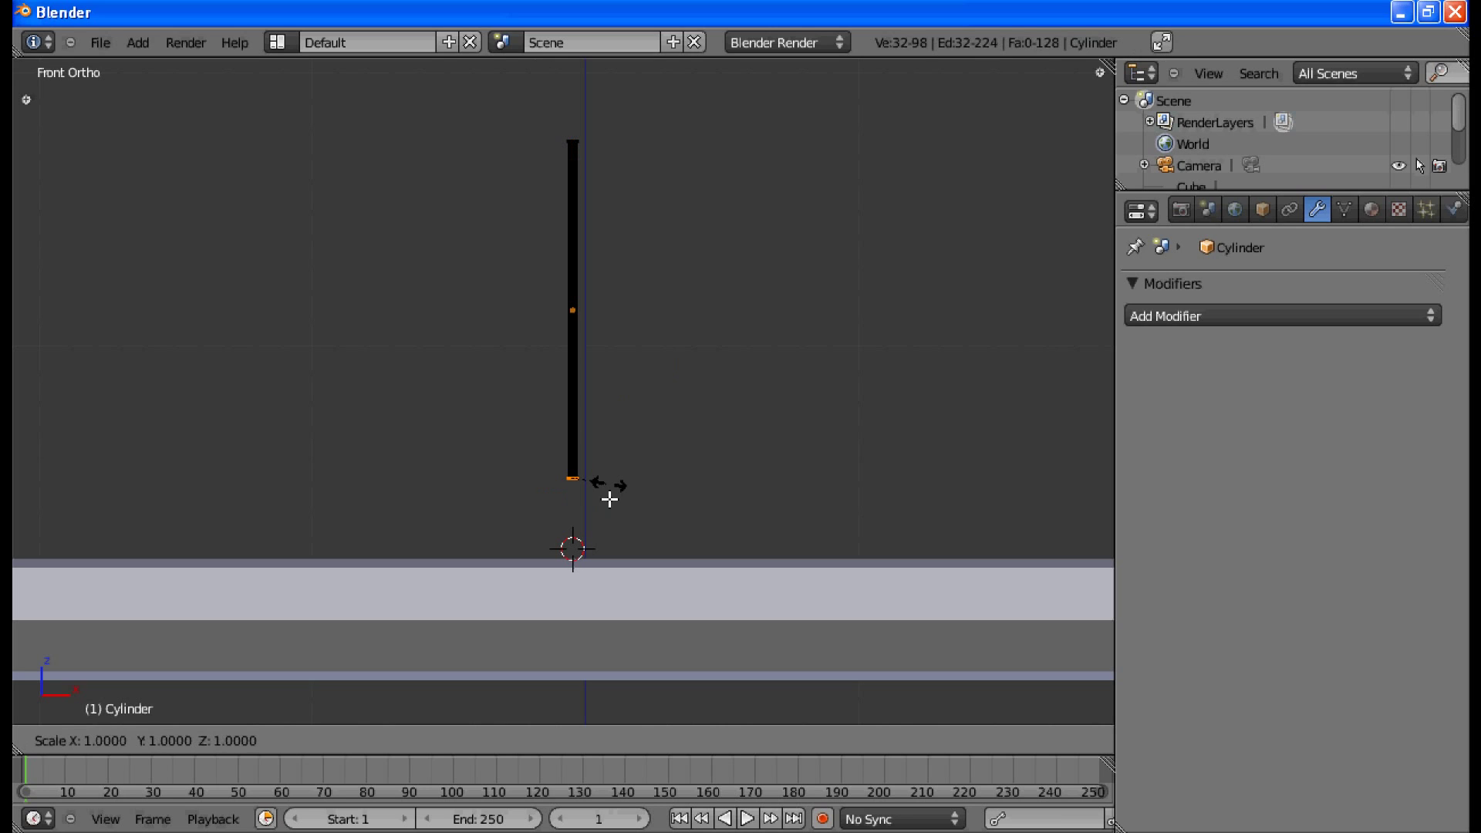
{"action": "left_click", "coordinate": [586, 452]}
Step: Extrude and widen two more rings downward to flare a cone-shaped foot
{"action": "key", "text": "e"}
{"action": "left_click", "coordinate": [593, 494]}
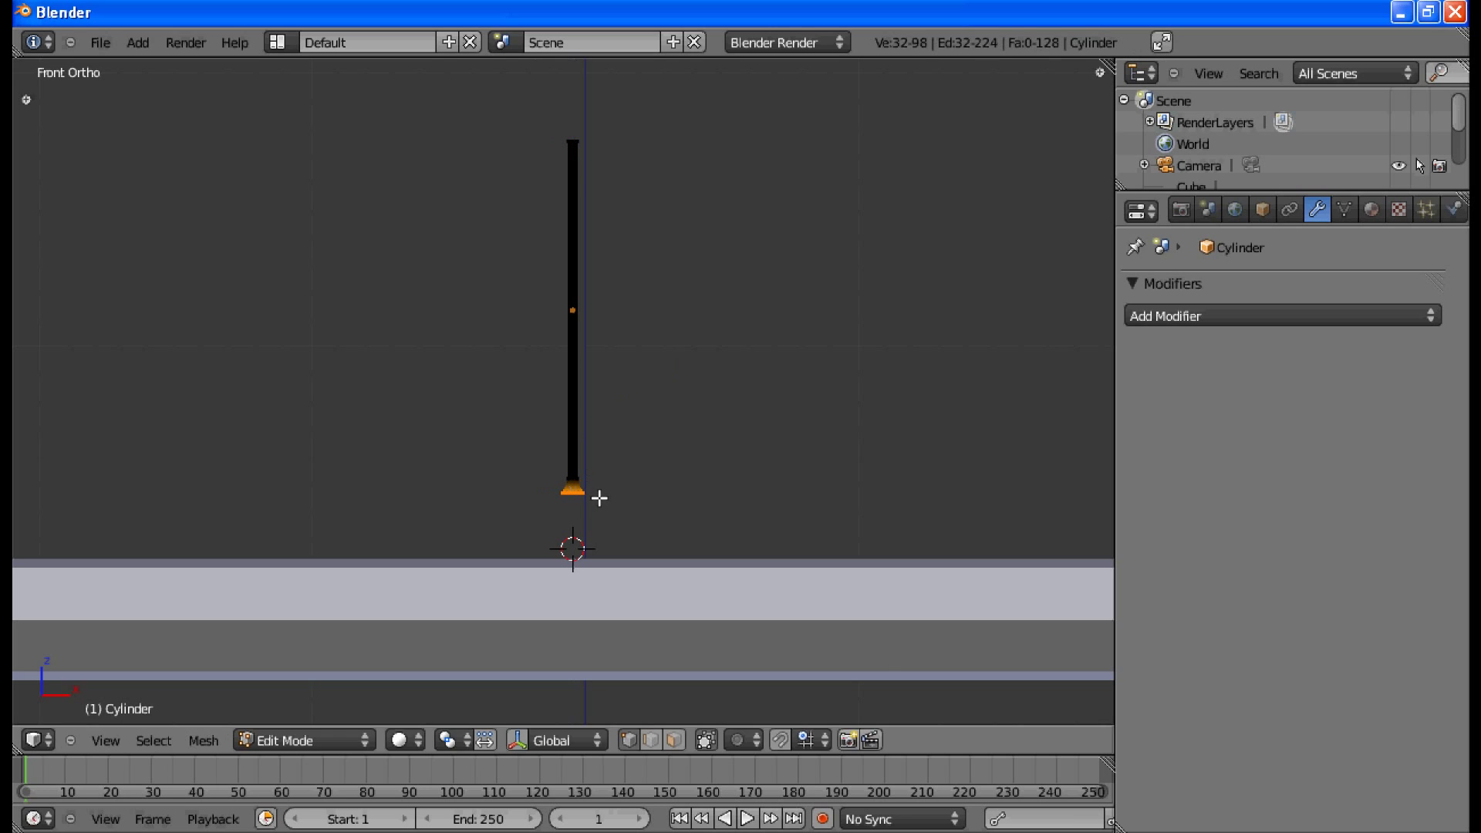
{"action": "key", "text": "s"}
{"action": "left_click", "coordinate": [645, 509]}
{"action": "key", "text": "e"}
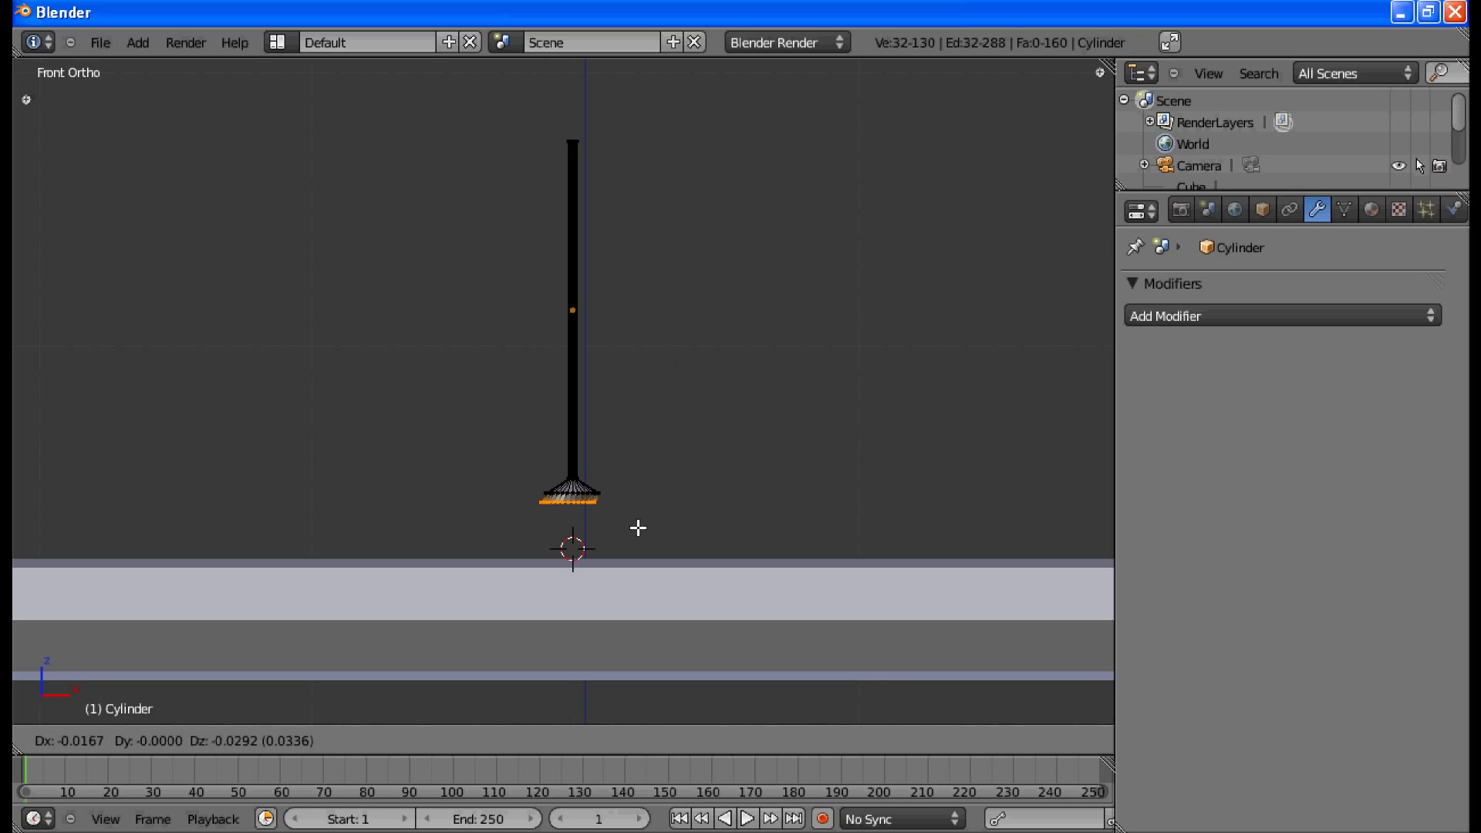
{"action": "left_click", "coordinate": [643, 537]}
{"action": "key", "text": "s"}
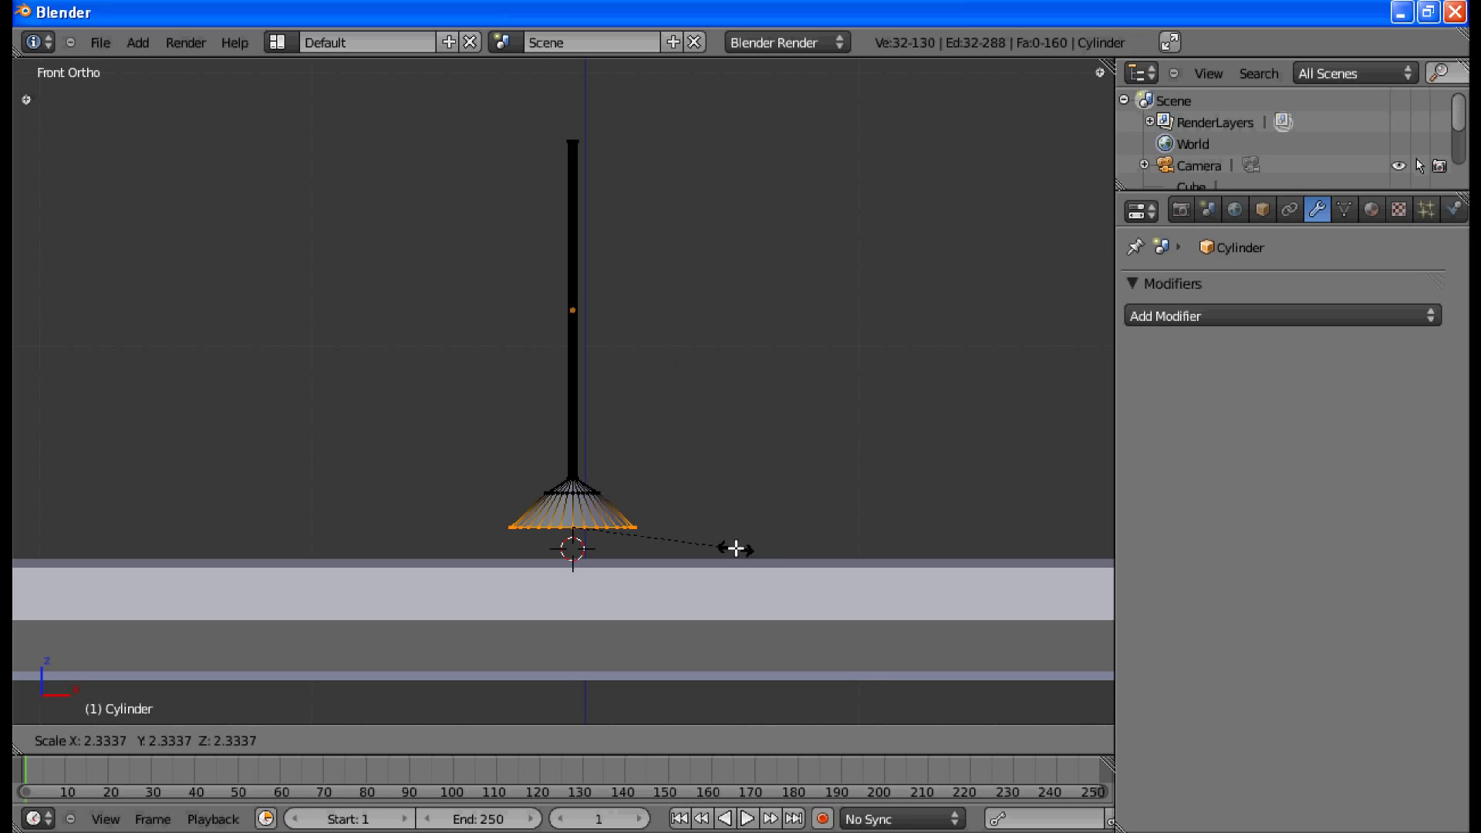
{"action": "left_click", "coordinate": [765, 534]}
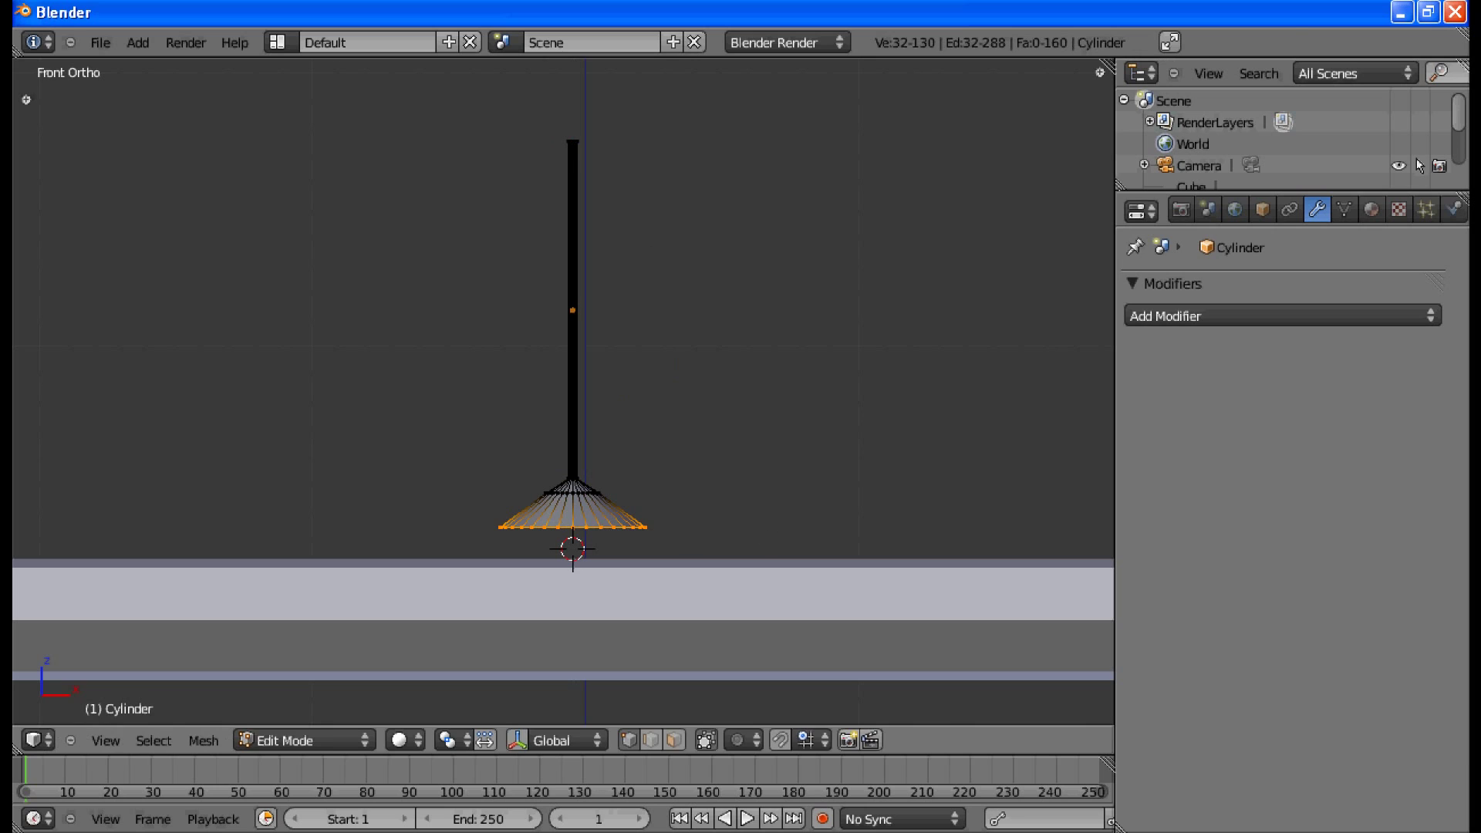
Step: Leave Edit Mode and move the rod straight down toward the slab
{"action": "key", "text": "Tab"}
{"action": "key", "text": "g"}
{"action": "key", "text": "z"}
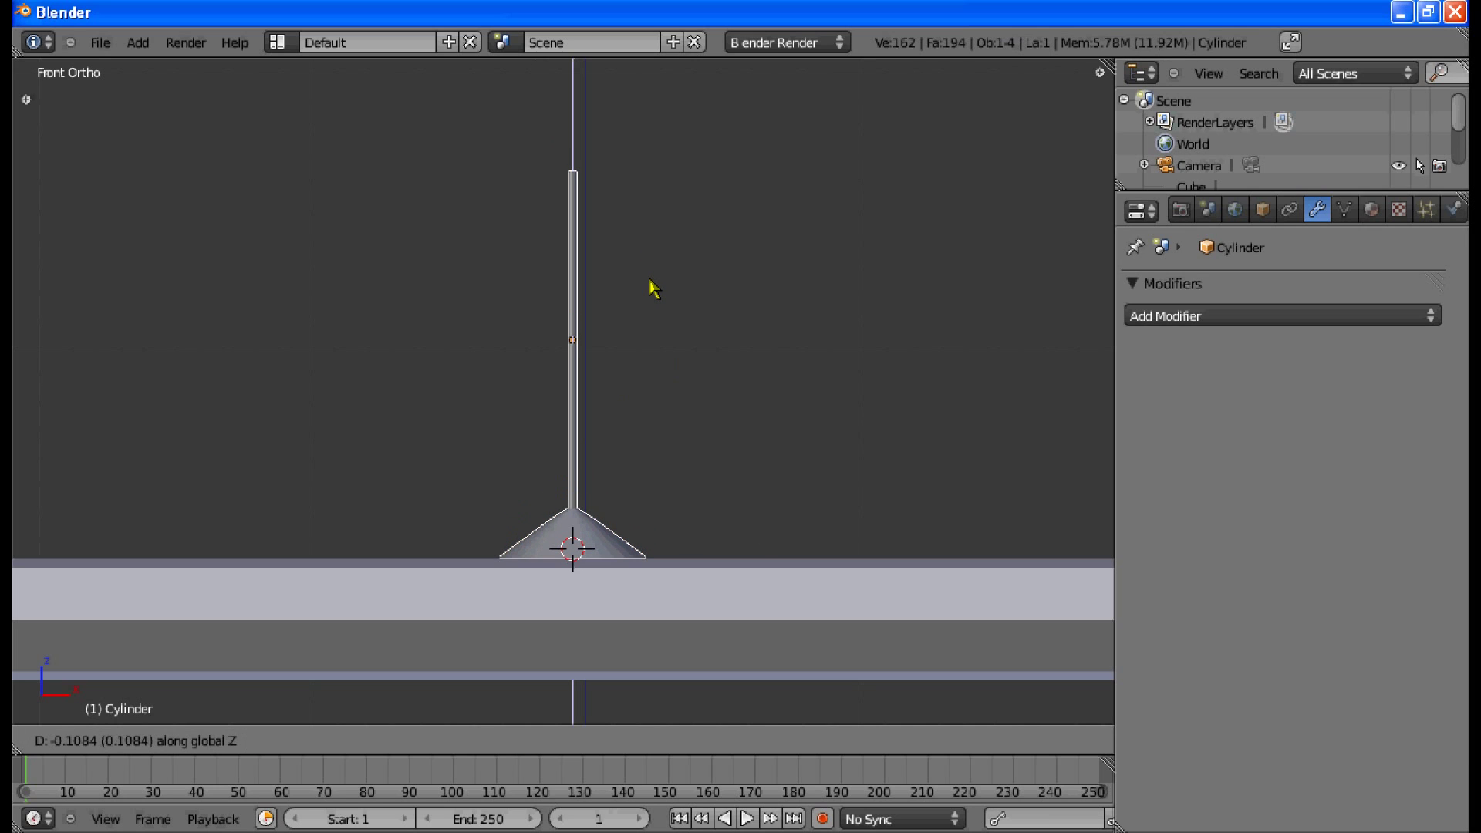
Step: Set the object down on the slab, then extrude the stem's top ring upward and widen it
{"action": "left_click", "coordinate": [650, 288]}
{"action": "middle_click_drag", "start_coordinate": [658, 236], "coordinate": [601, 308], "text": "shift"}
{"action": "key", "text": "Tab"}
{"action": "key", "text": "a"}
{"action": "key", "text": "b"}
{"action": "left_click_drag", "start_coordinate": [524, 313], "coordinate": [599, 339]}
{"action": "key", "text": "e"}
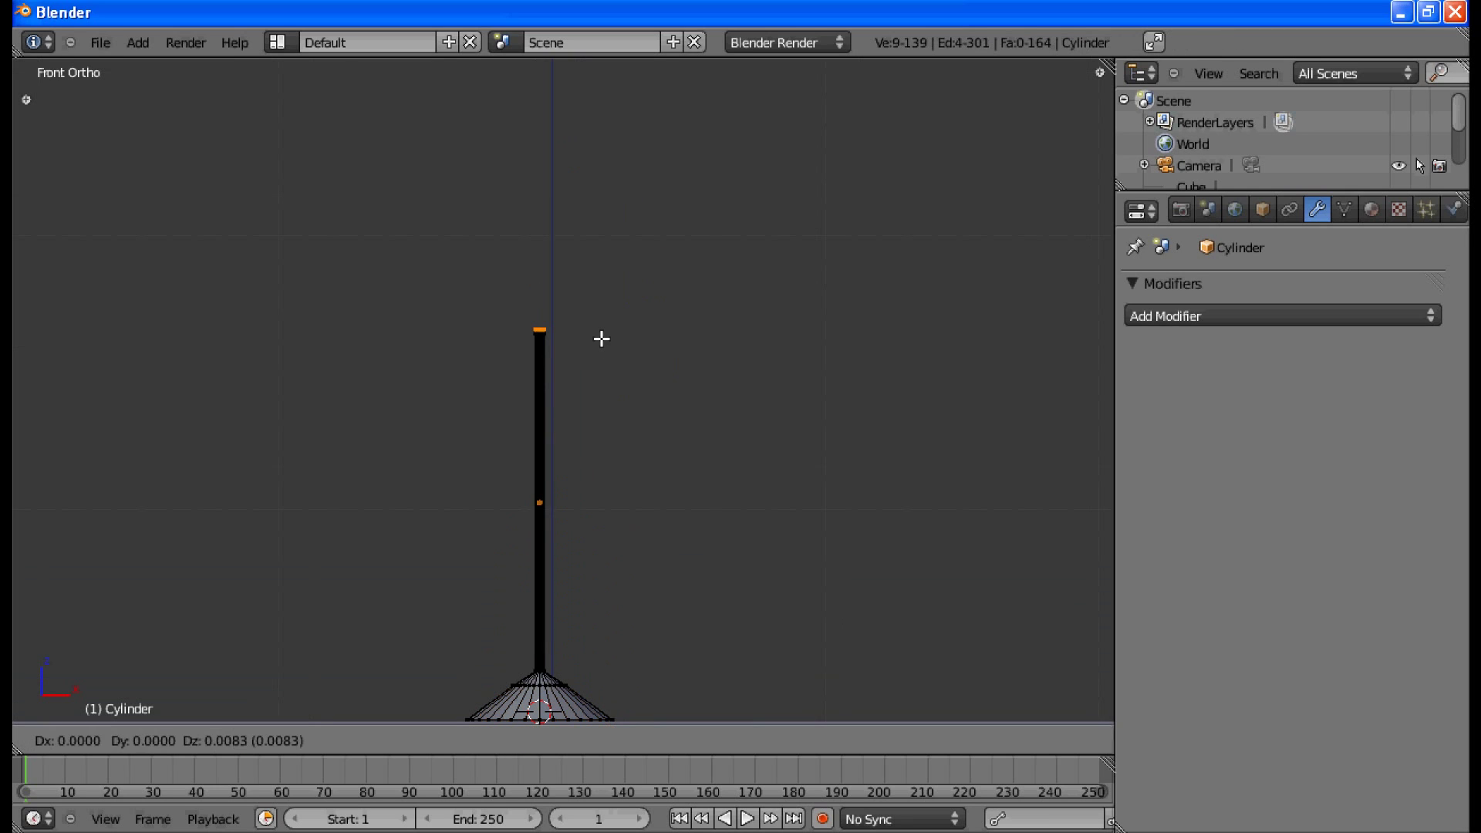
{"action": "key", "text": "z"}
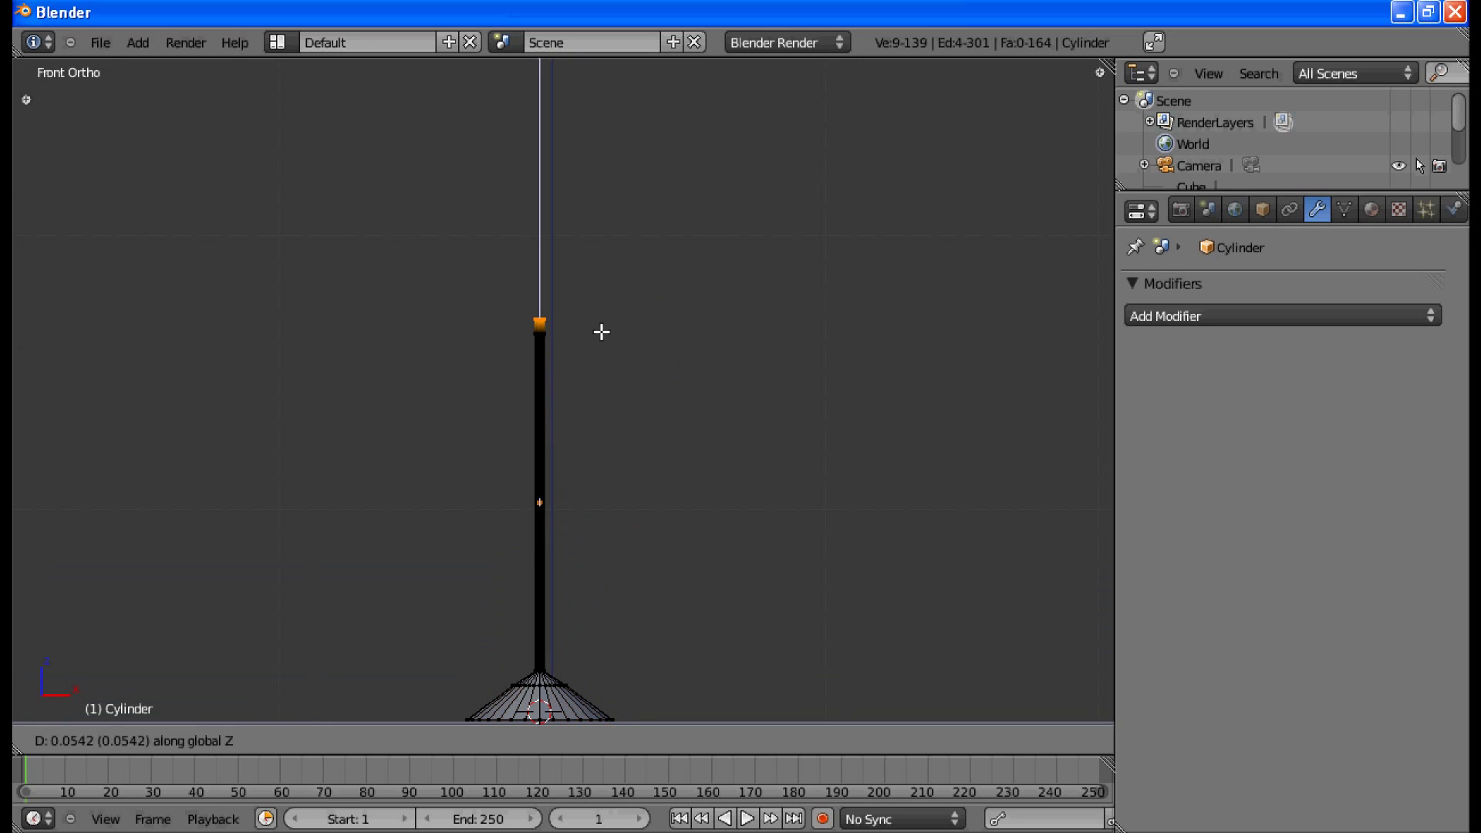
{"action": "left_click", "coordinate": [603, 332]}
{"action": "key", "text": "s"}
{"action": "left_click", "coordinate": [679, 351]}
Step: Extrude a second ring from the stem top and flare it outward
{"action": "key", "text": "e"}
{"action": "key", "text": "z"}
{"action": "left_click", "coordinate": [668, 328]}
{"action": "key", "text": "s"}
{"action": "left_click", "coordinate": [858, 346]}
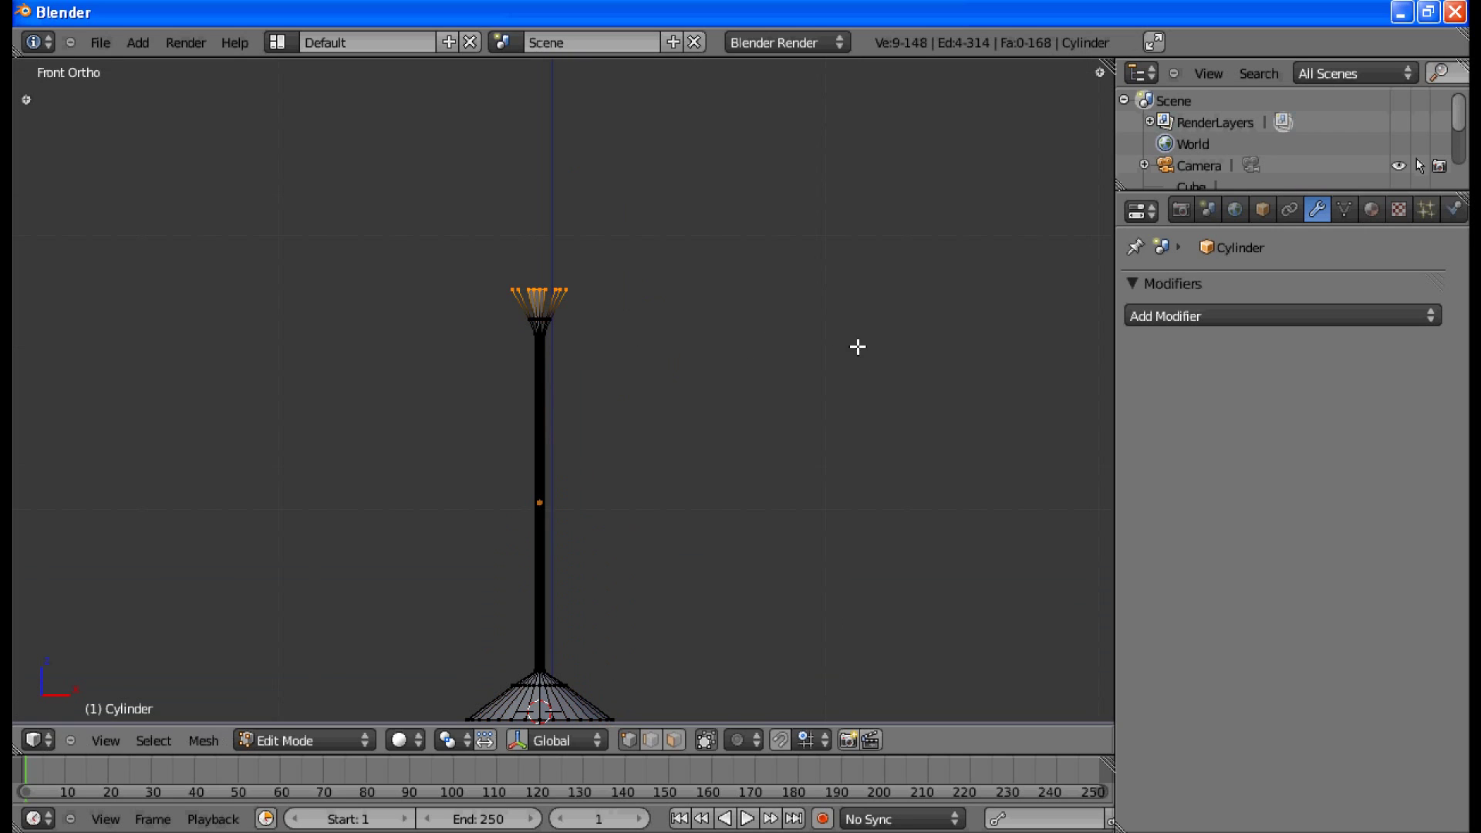
{"action": "middle_click_drag", "start_coordinate": [625, 298], "coordinate": [592, 553]}
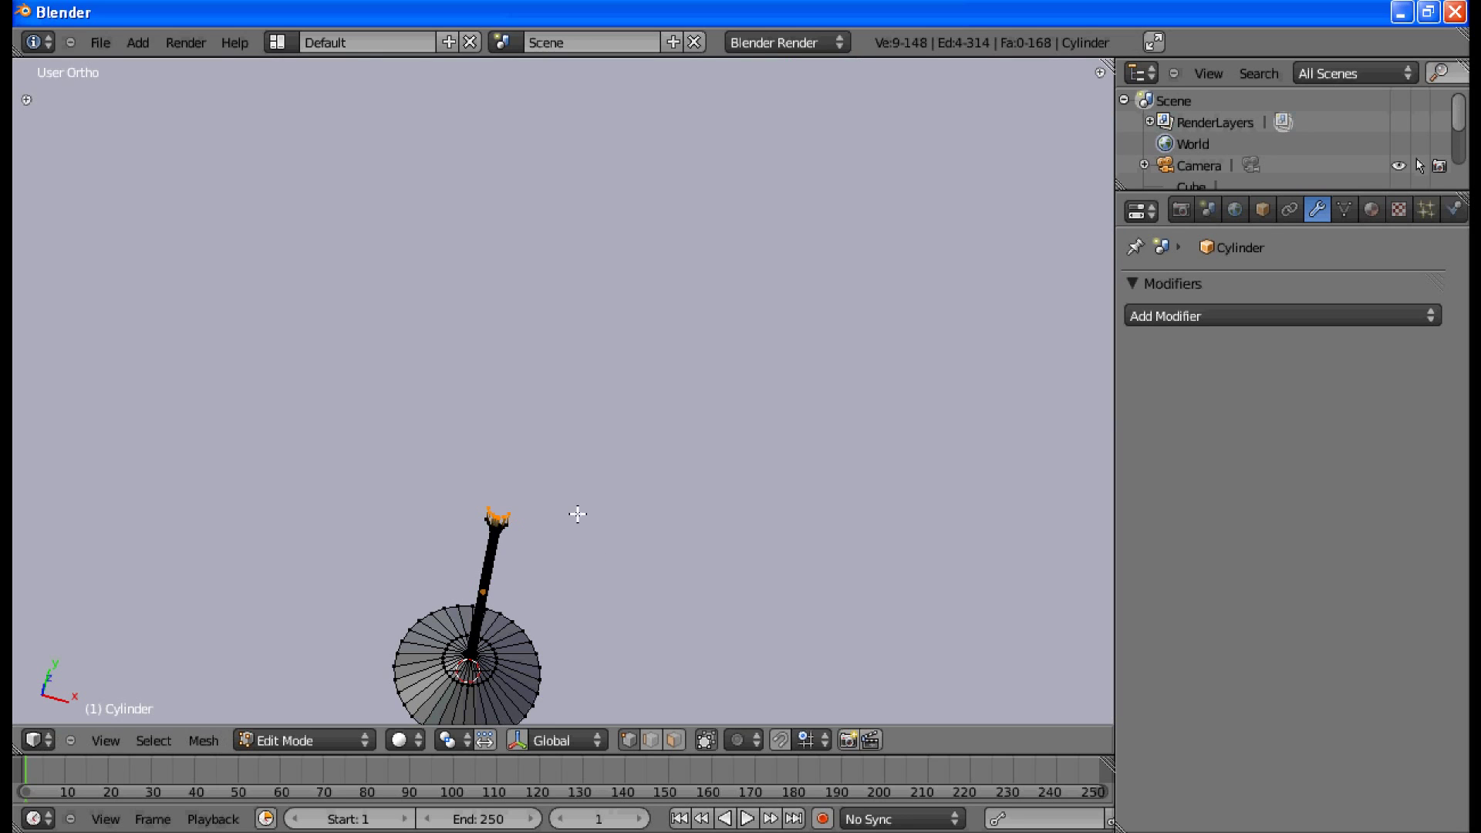
Step: Undo the flared ring, select the stem's top cap and view it in Front Ortho
{"action": "key", "text": "ctrl+z"}
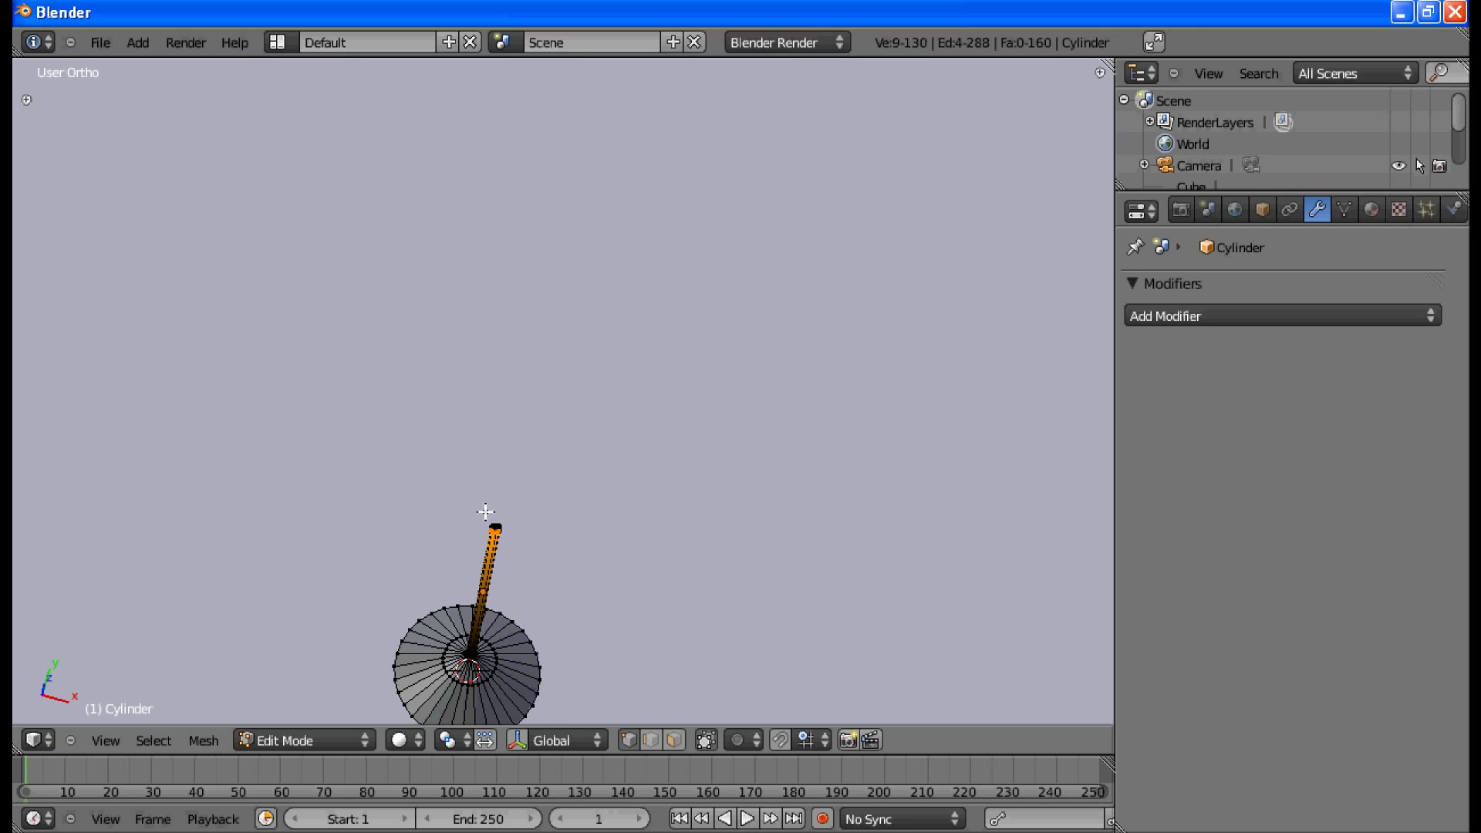
{"action": "key", "text": "ctrl+l"}
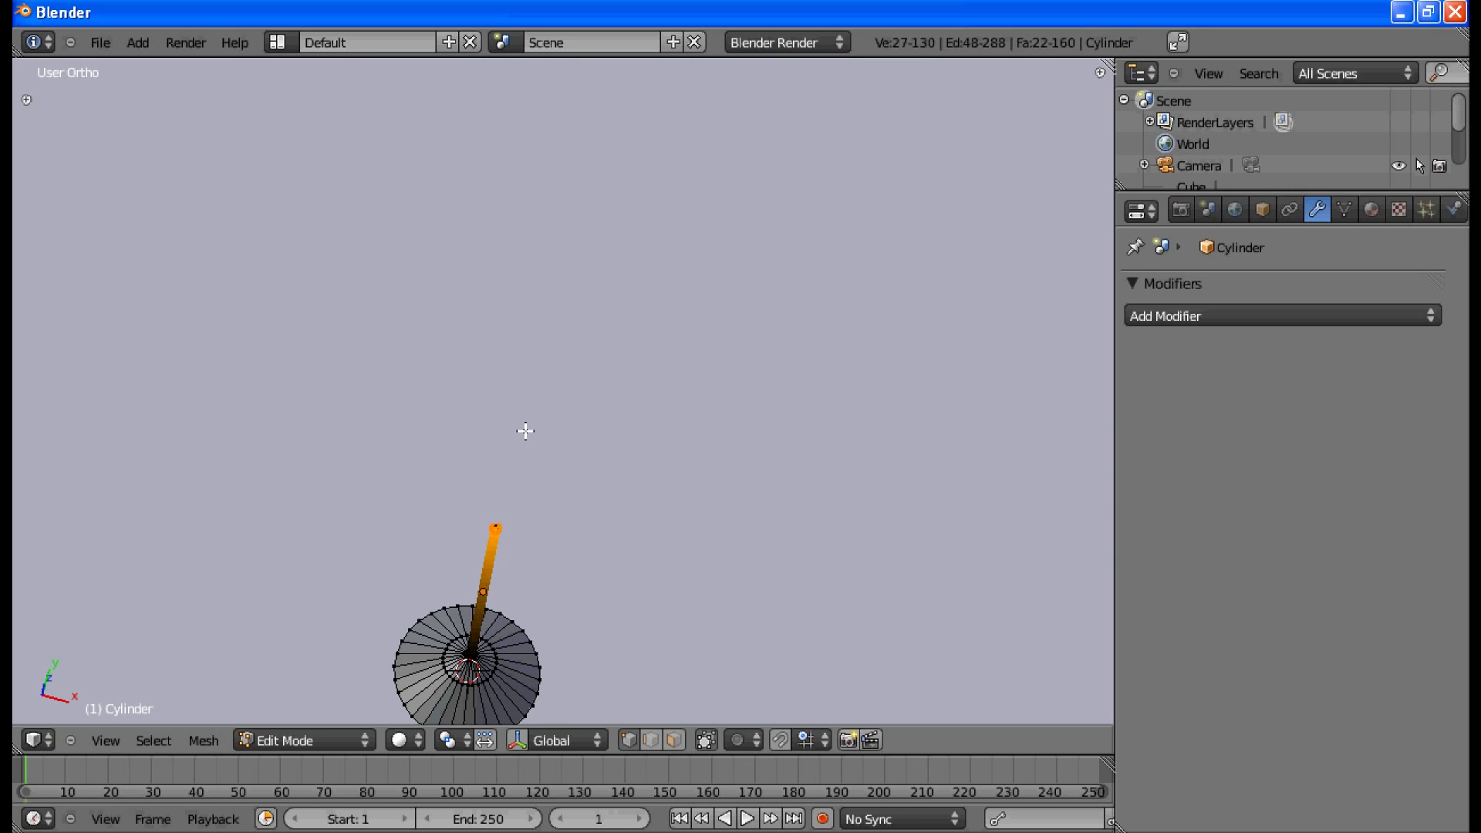
{"action": "scroll", "coordinate": [525, 431], "scroll_direction": "up", "scroll_amount": 4}
{"action": "middle_click_drag", "start_coordinate": [578, 563], "coordinate": [470, 448], "text": "shift"}
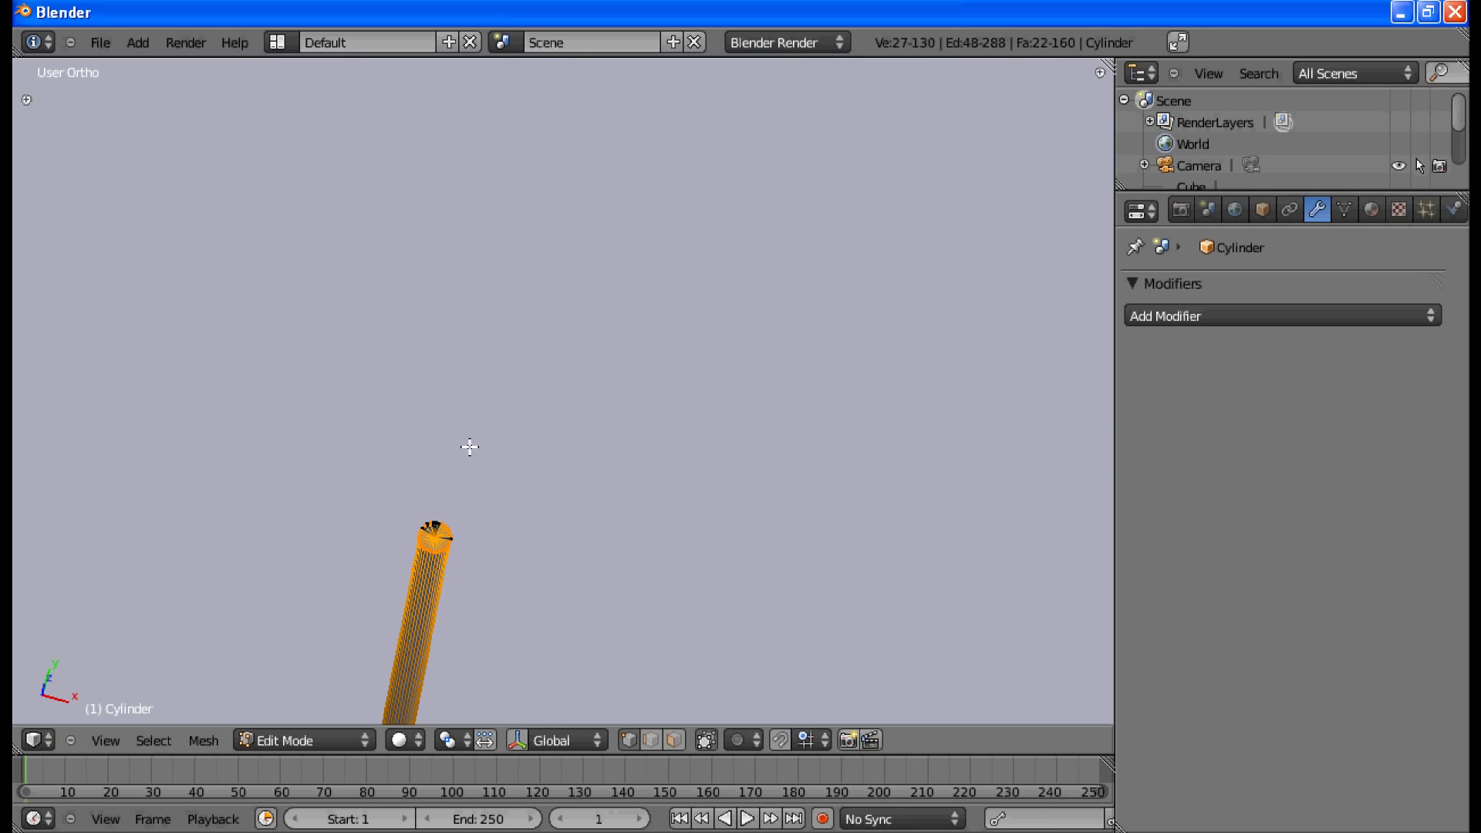
{"action": "key", "text": "l"}
{"action": "key", "text": "KP_1"}
{"action": "scroll", "coordinate": [593, 513], "scroll_direction": "down", "scroll_amount": 4}
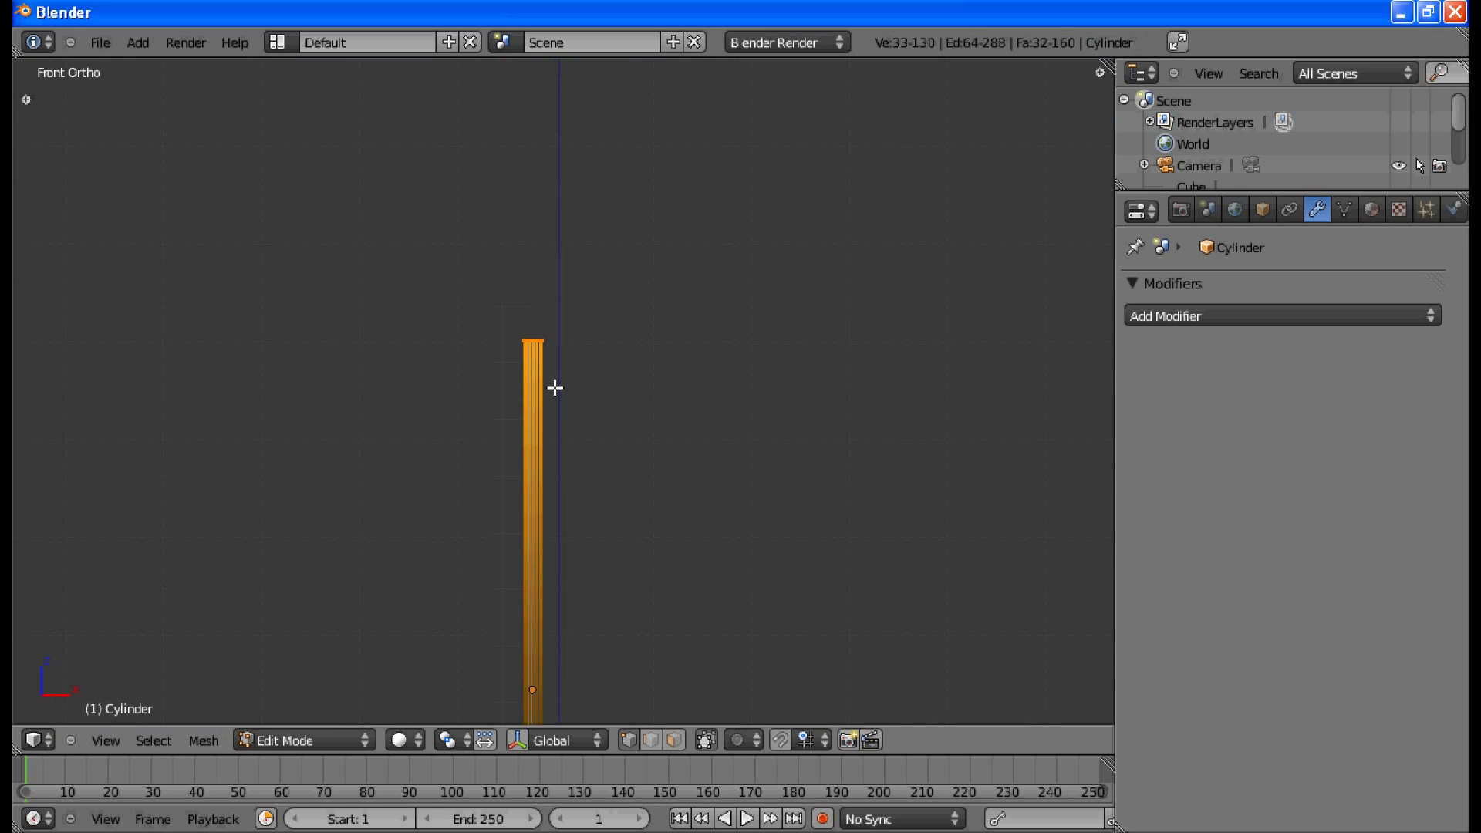
Step: Extrude the top cap straight up twice, widening each new ring to start the bowl
{"action": "key", "text": "e"}
{"action": "key", "text": "z"}
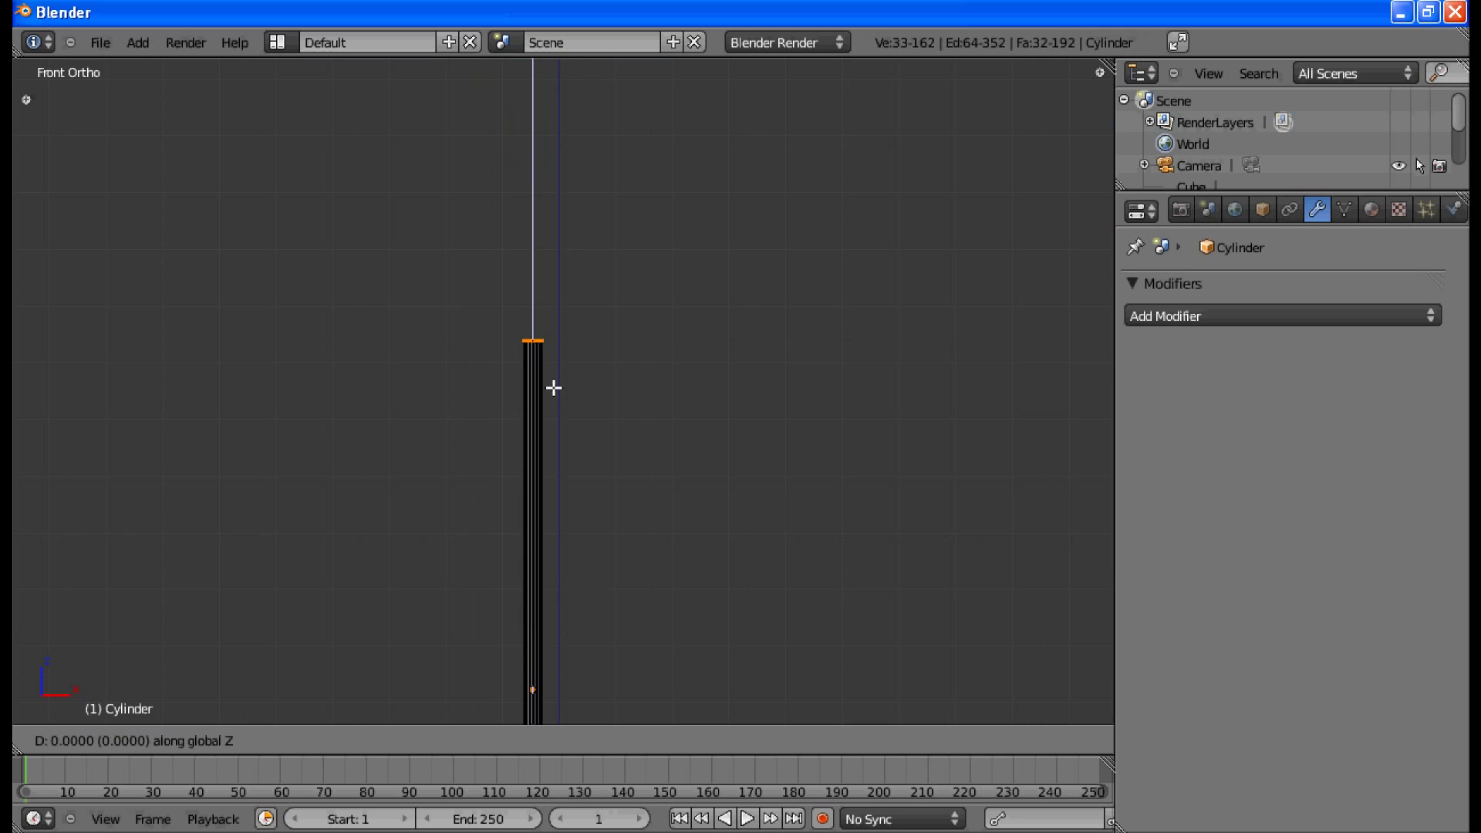
{"action": "left_click", "coordinate": [554, 358]}
{"action": "key", "text": "s"}
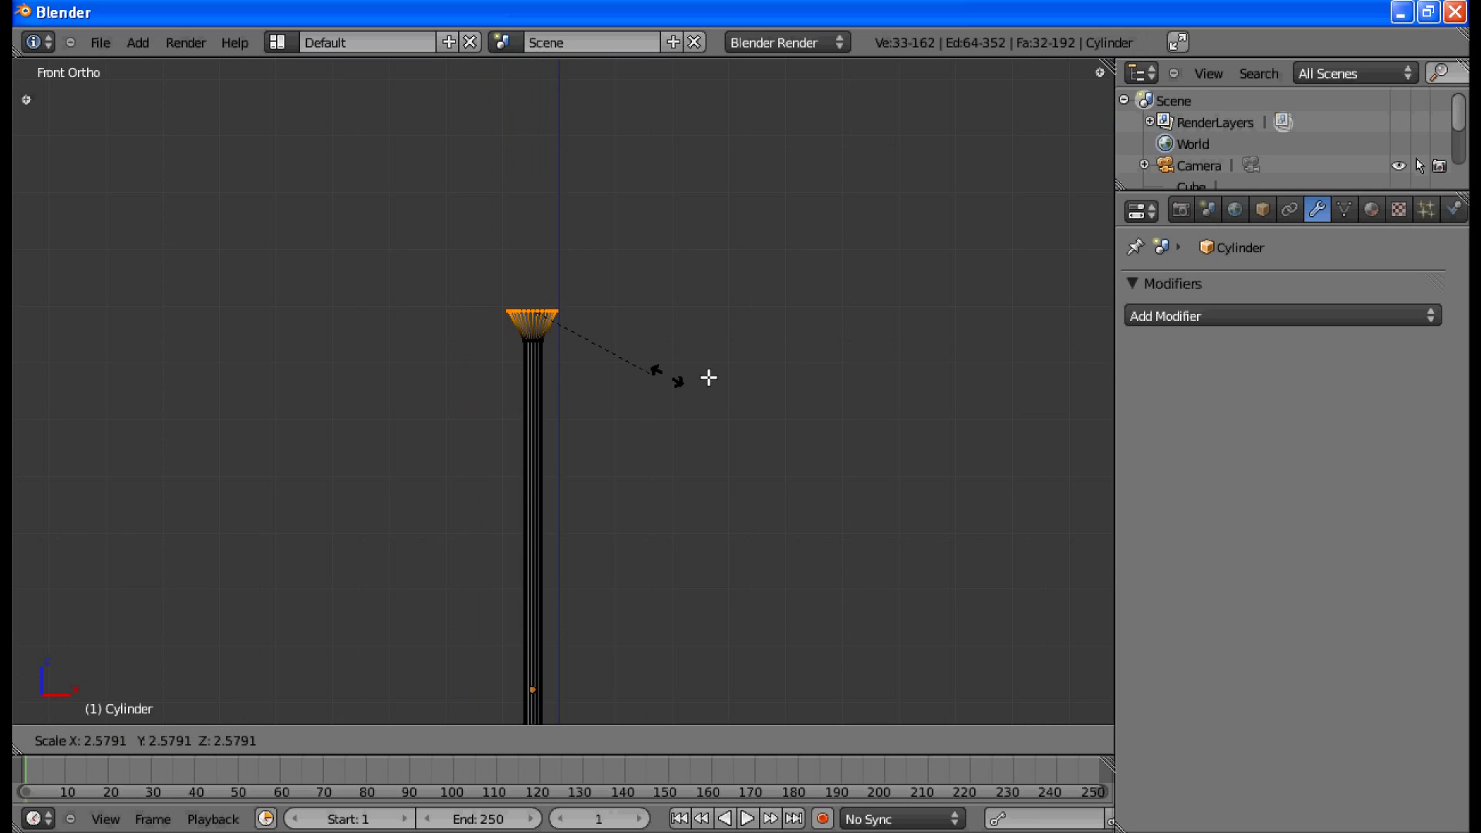
{"action": "left_click", "coordinate": [664, 373]}
{"action": "scroll", "coordinate": [648, 386], "scroll_direction": "down", "scroll_amount": 4}
{"action": "middle_click_drag", "start_coordinate": [632, 404], "coordinate": [625, 360], "text": "shift"}
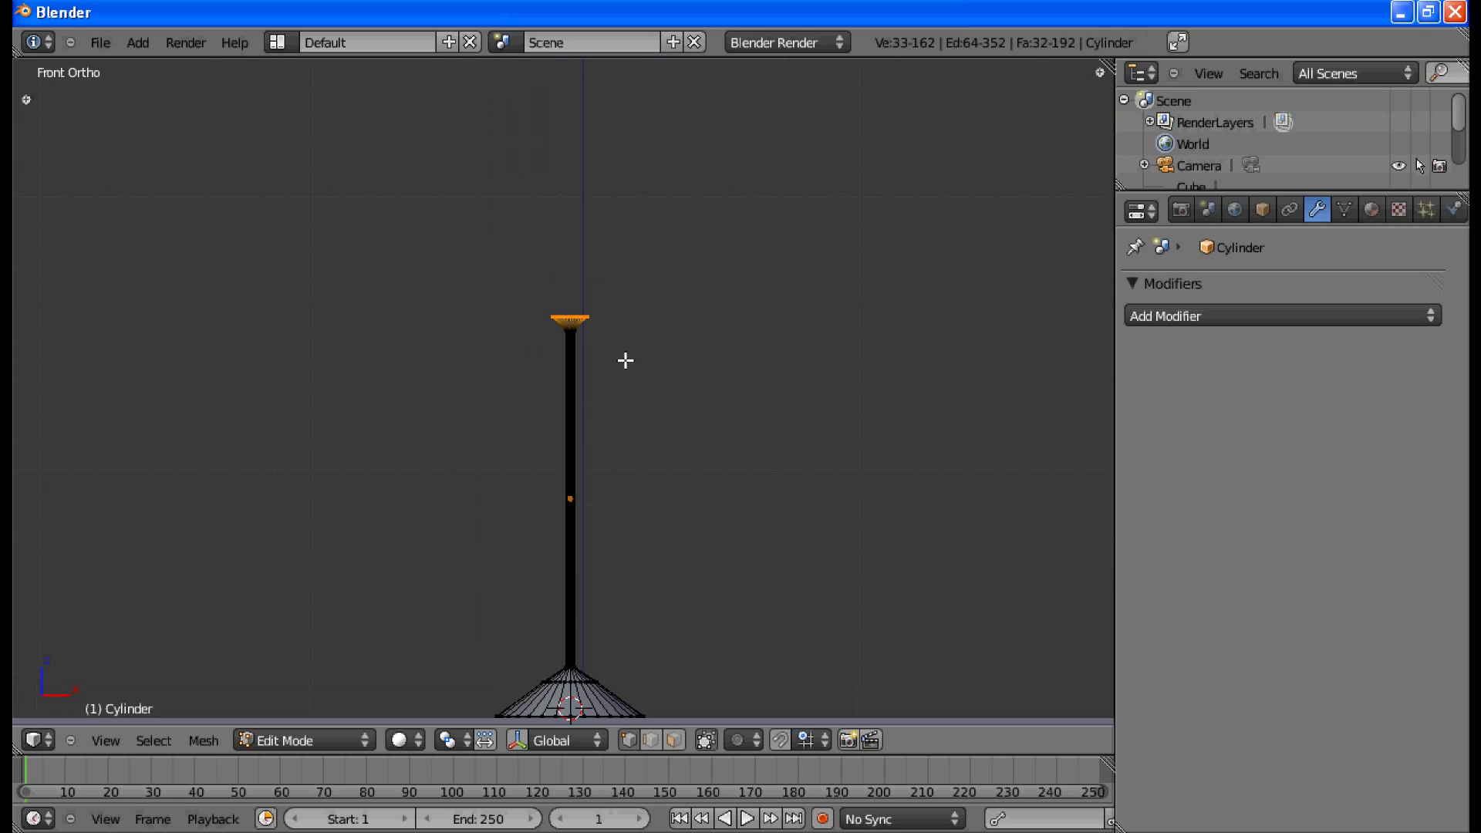
{"action": "key", "text": "e"}
{"action": "middle_click", "coordinate": [626, 346]}
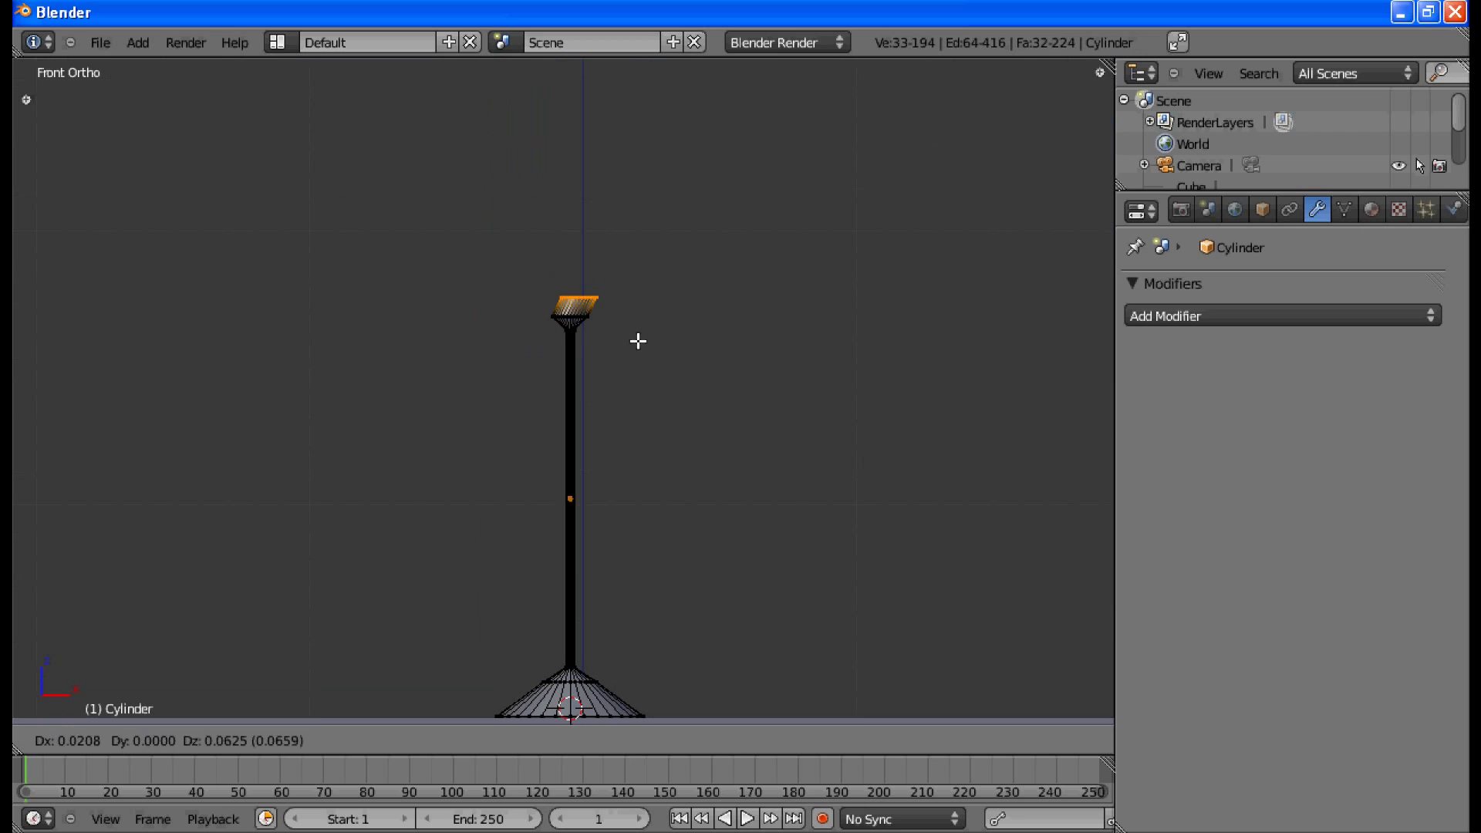
{"action": "key", "text": "z"}
{"action": "left_click", "coordinate": [640, 325]}
{"action": "key", "text": "s"}
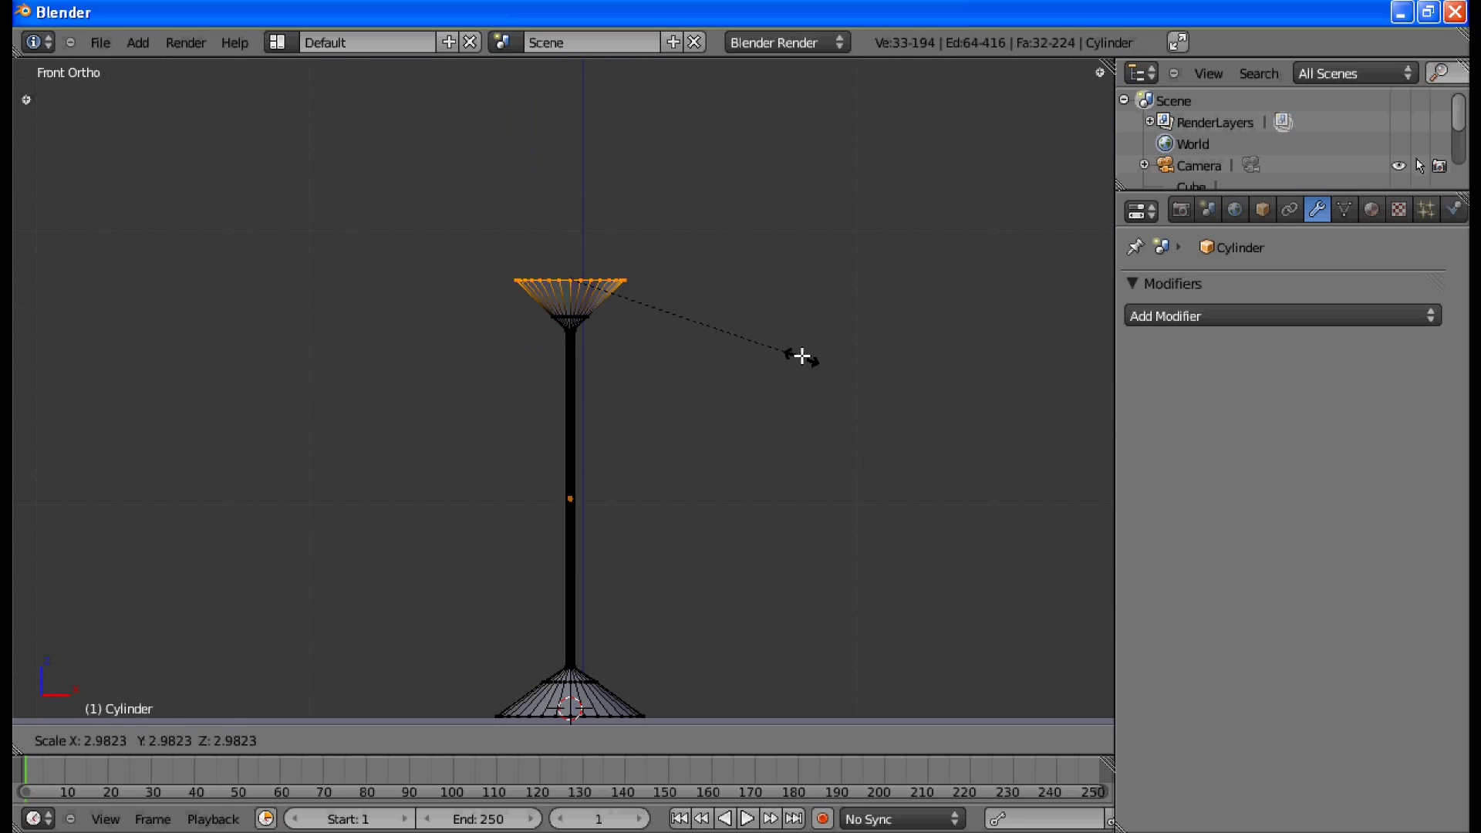
{"action": "left_click", "coordinate": [741, 361]}
Step: Add two more raised rings, the last only slightly wider, to form the bowl's straight upper sides
{"action": "key", "text": "e"}
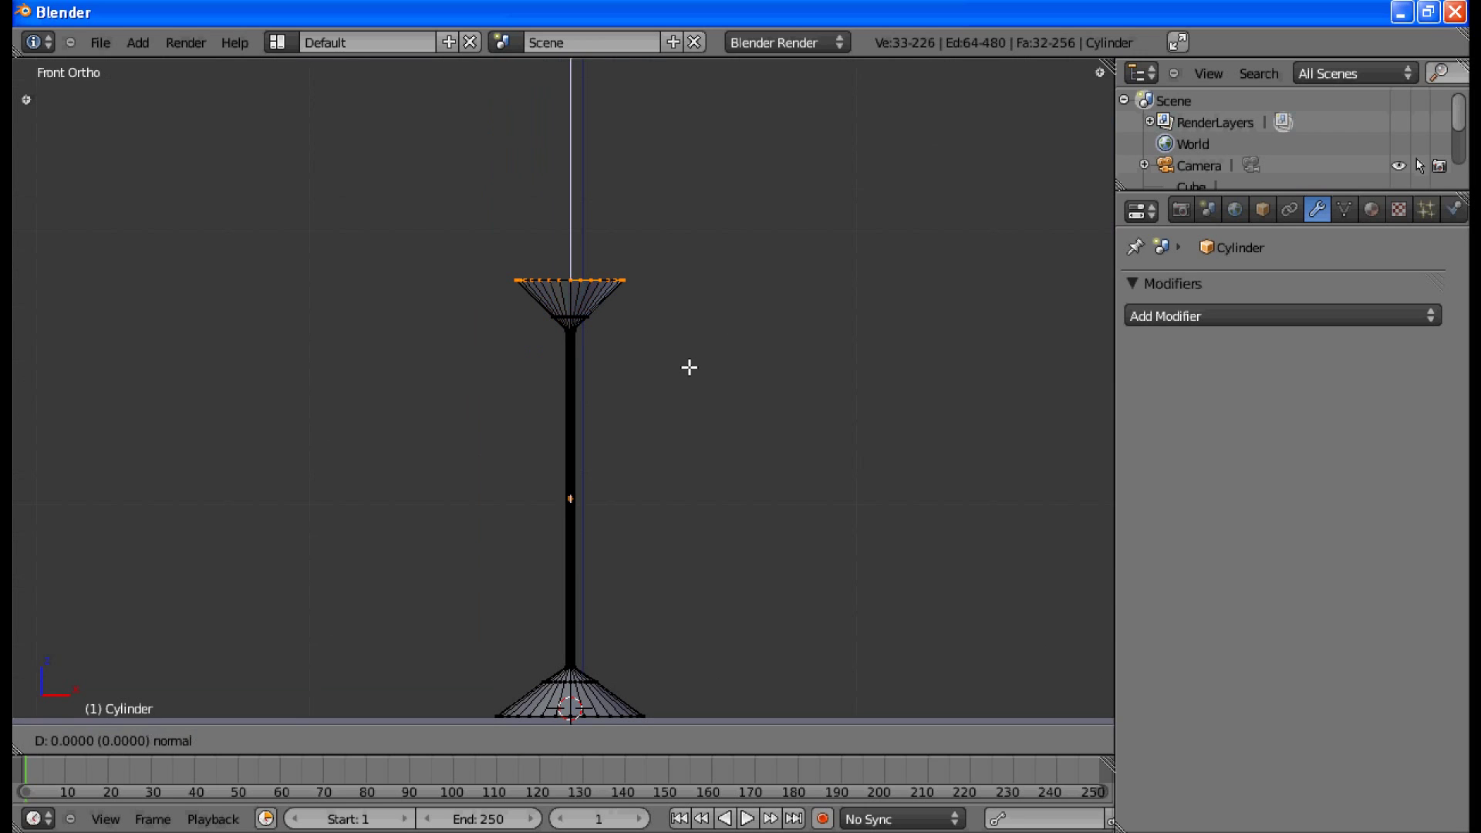
{"action": "key", "text": "z"}
{"action": "left_click", "coordinate": [702, 315]}
{"action": "key", "text": "s"}
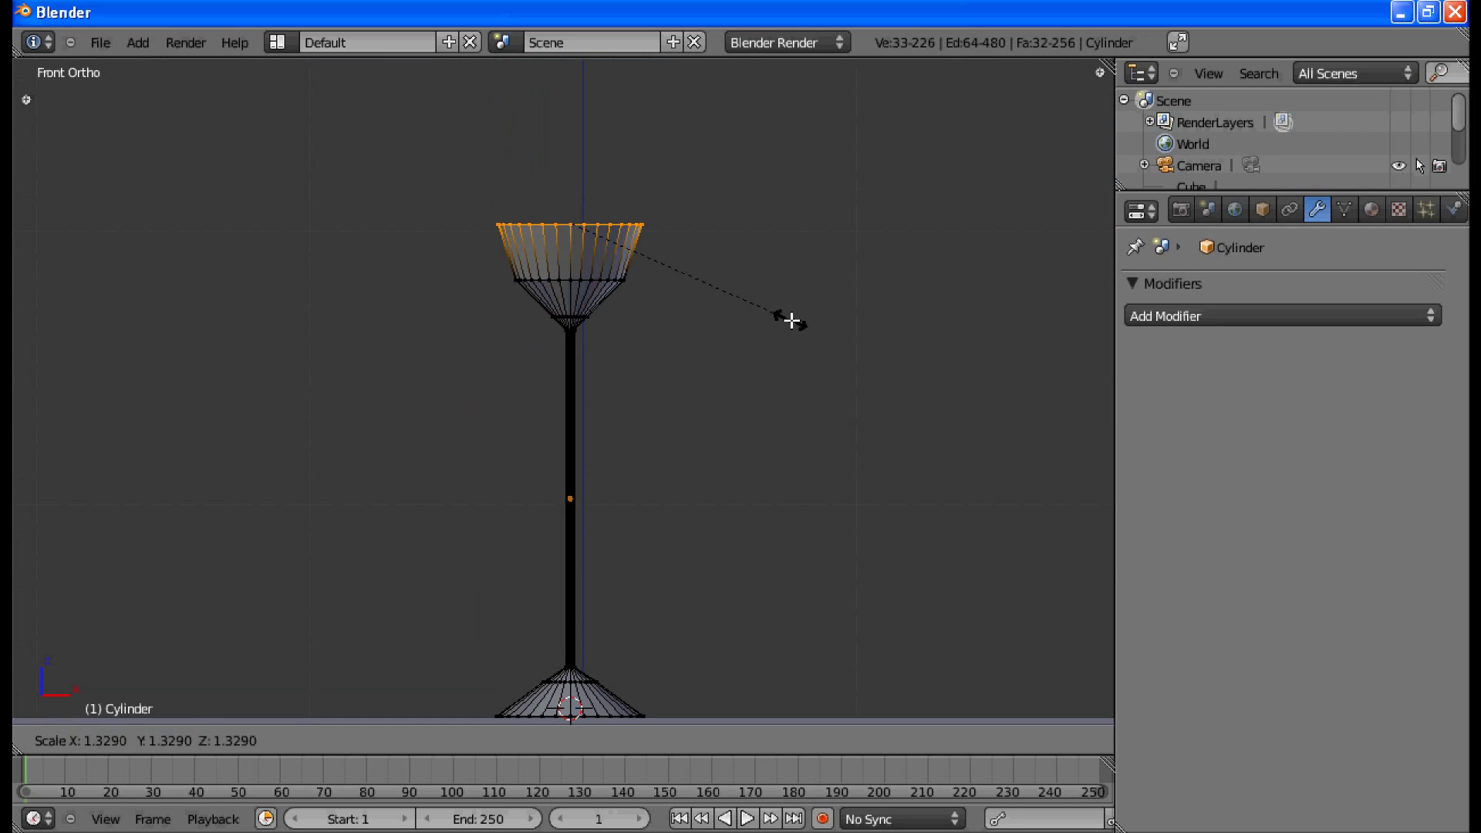
{"action": "left_click", "coordinate": [795, 319]}
{"action": "key", "text": "e"}
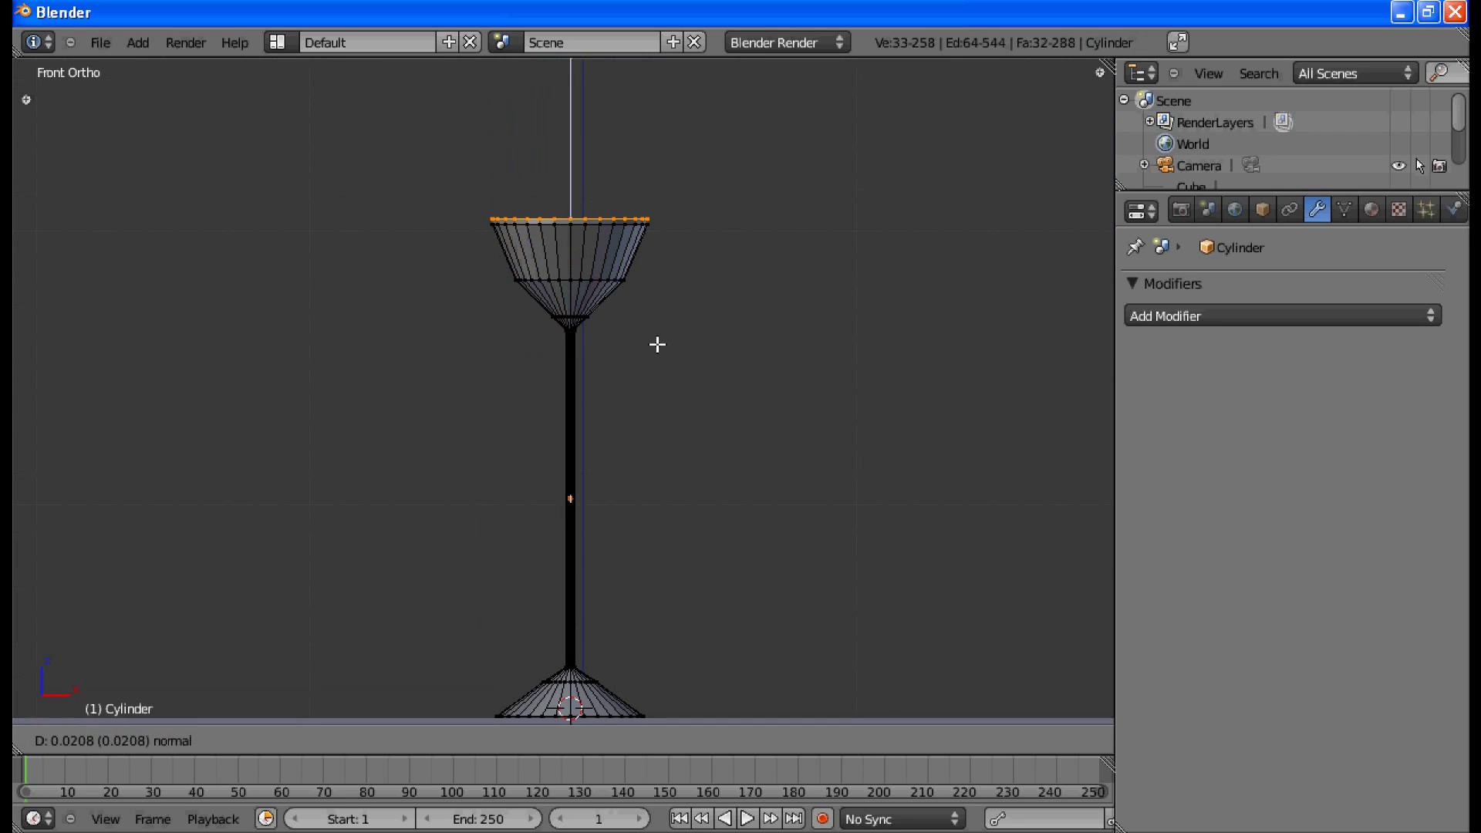
{"action": "key", "text": "z"}
{"action": "left_click", "coordinate": [649, 279]}
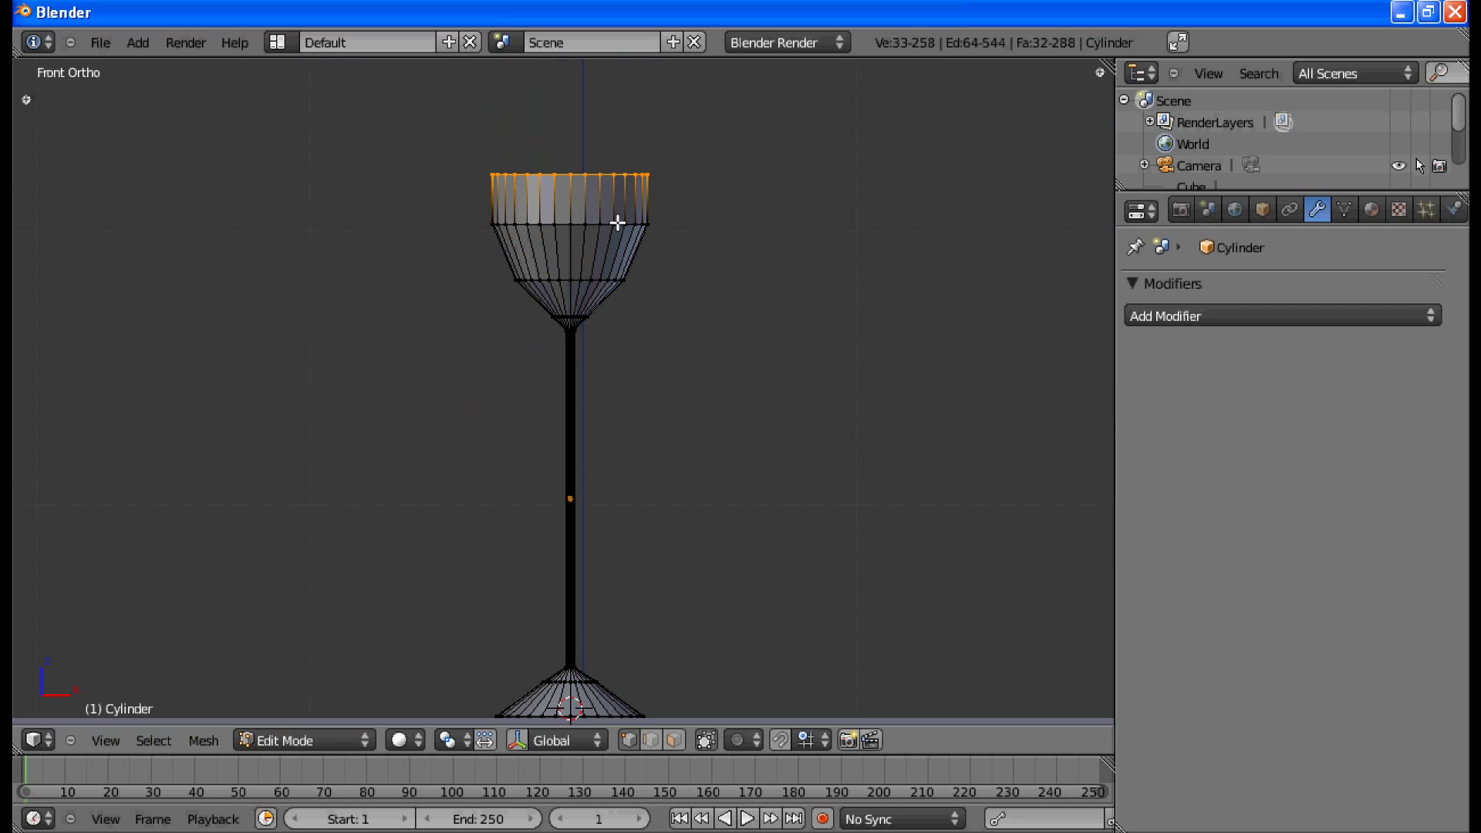
{"action": "key", "text": "s"}
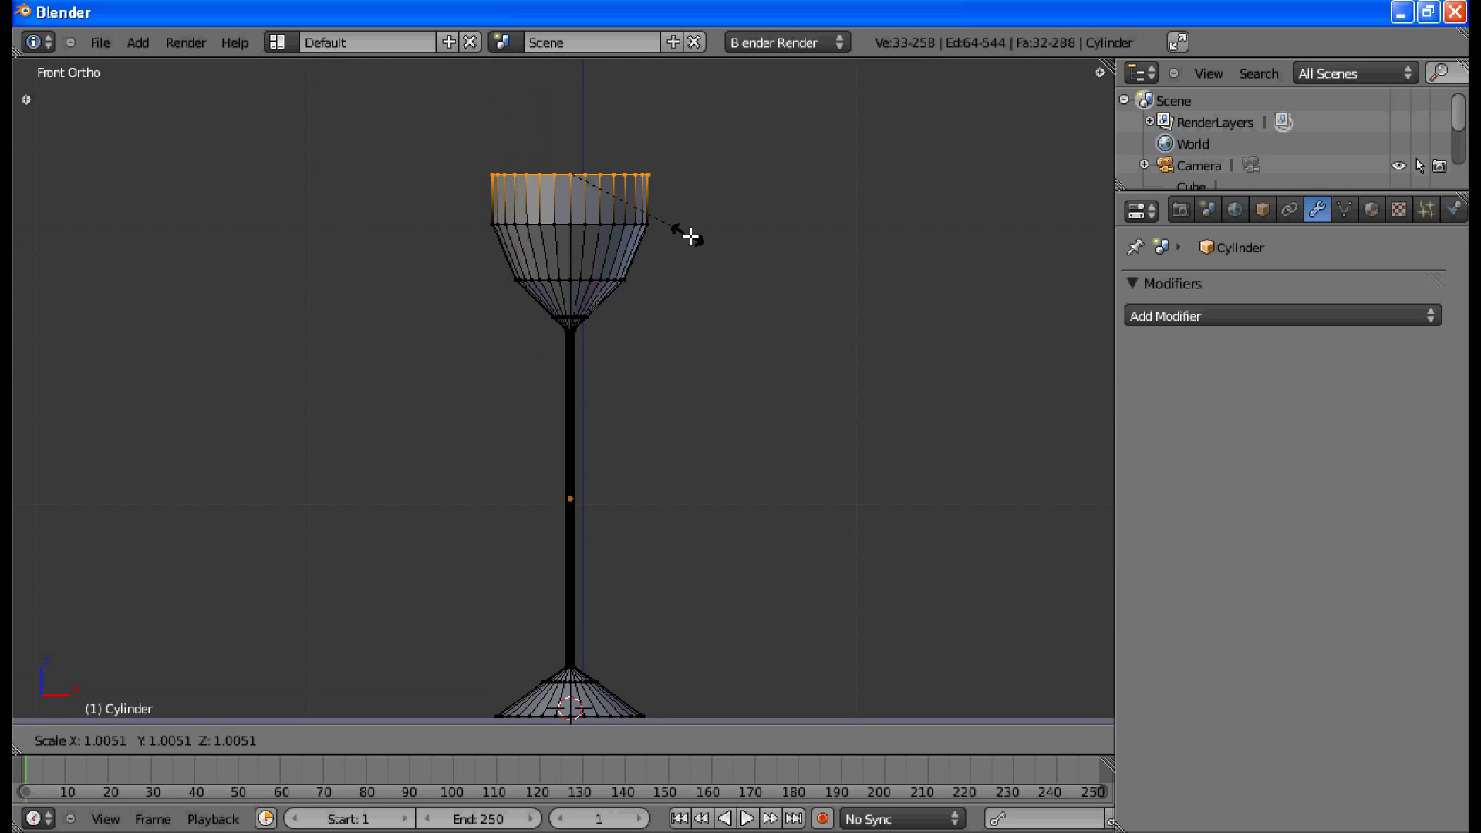
{"action": "left_click", "coordinate": [689, 233]}
{"action": "middle_click_drag", "start_coordinate": [676, 266], "coordinate": [523, 293]}
Step: Delete the top centre vertex to open the bowl
{"action": "right_click", "coordinate": [550, 297]}
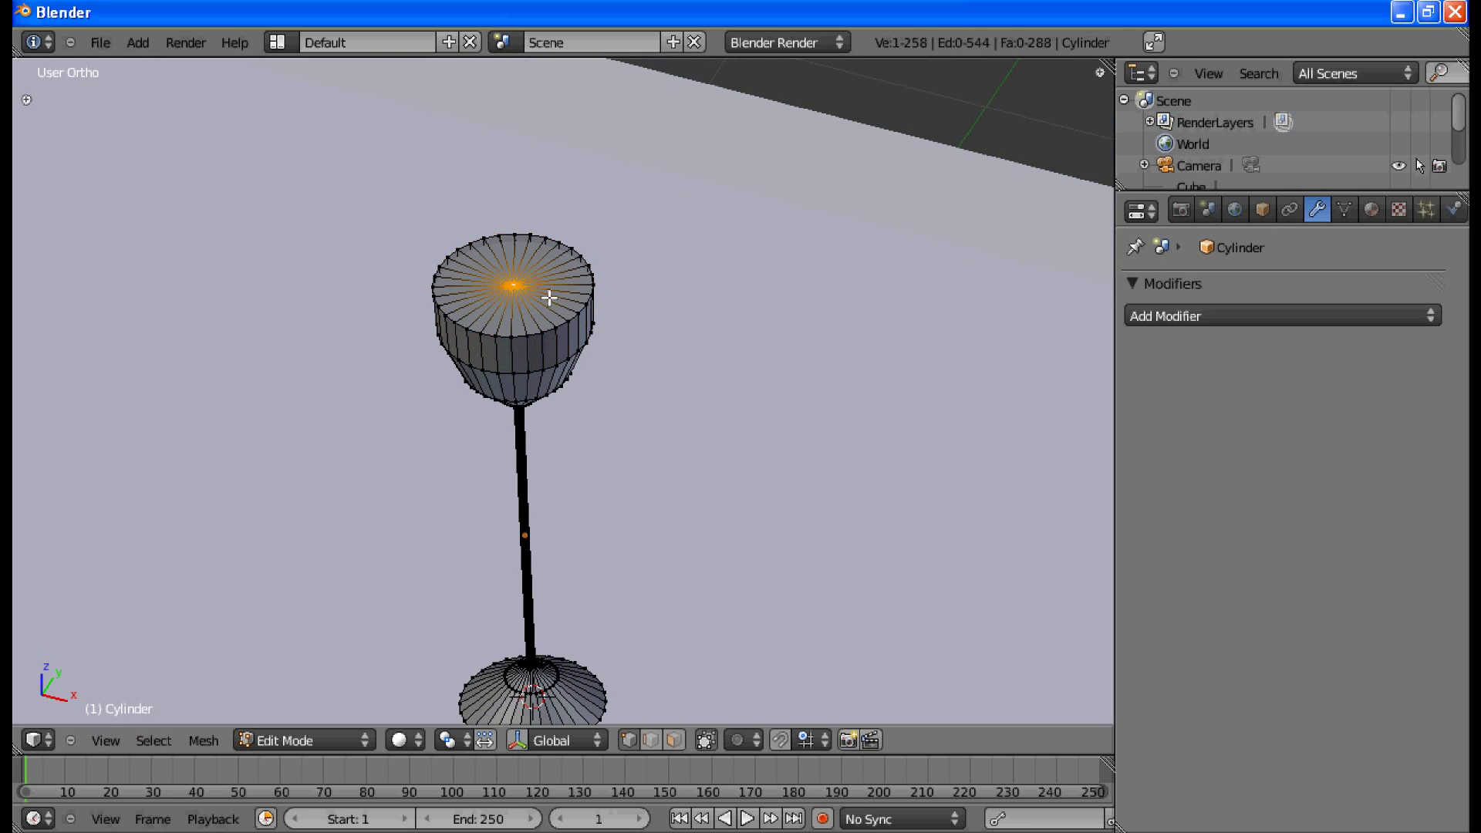
{"action": "key", "text": "x"}
{"action": "left_click", "coordinate": [547, 248]}
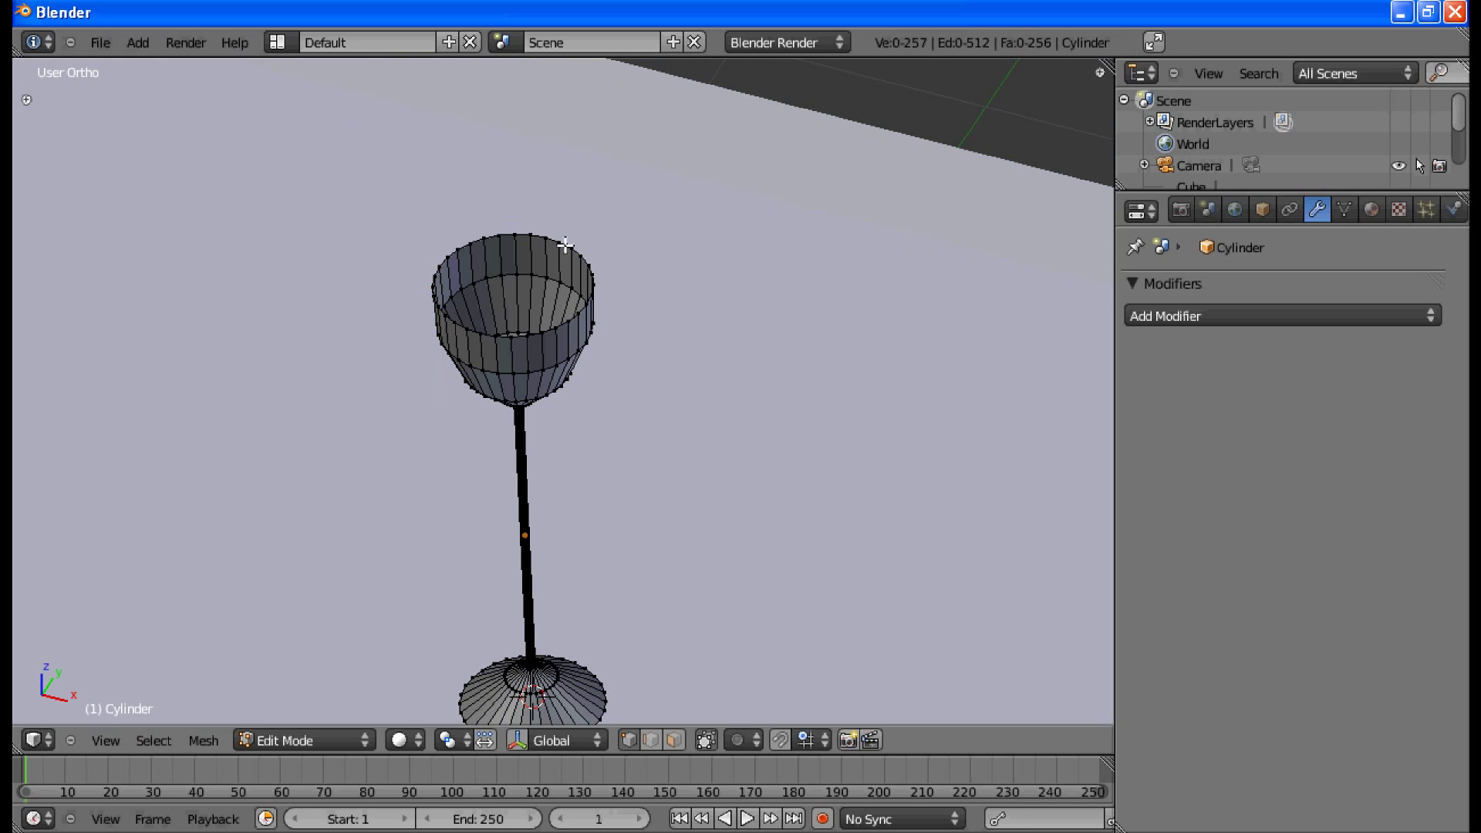
Step: Extrude the rim loop and scale it inward into a thin lip, then exit Edit Mode
{"action": "right_click", "coordinate": [563, 240], "text": "alt"}
{"action": "scroll", "coordinate": [605, 324], "scroll_direction": "up", "scroll_amount": 3}
{"action": "middle_click_drag", "start_coordinate": [615, 340], "coordinate": [670, 458], "text": "shift"}
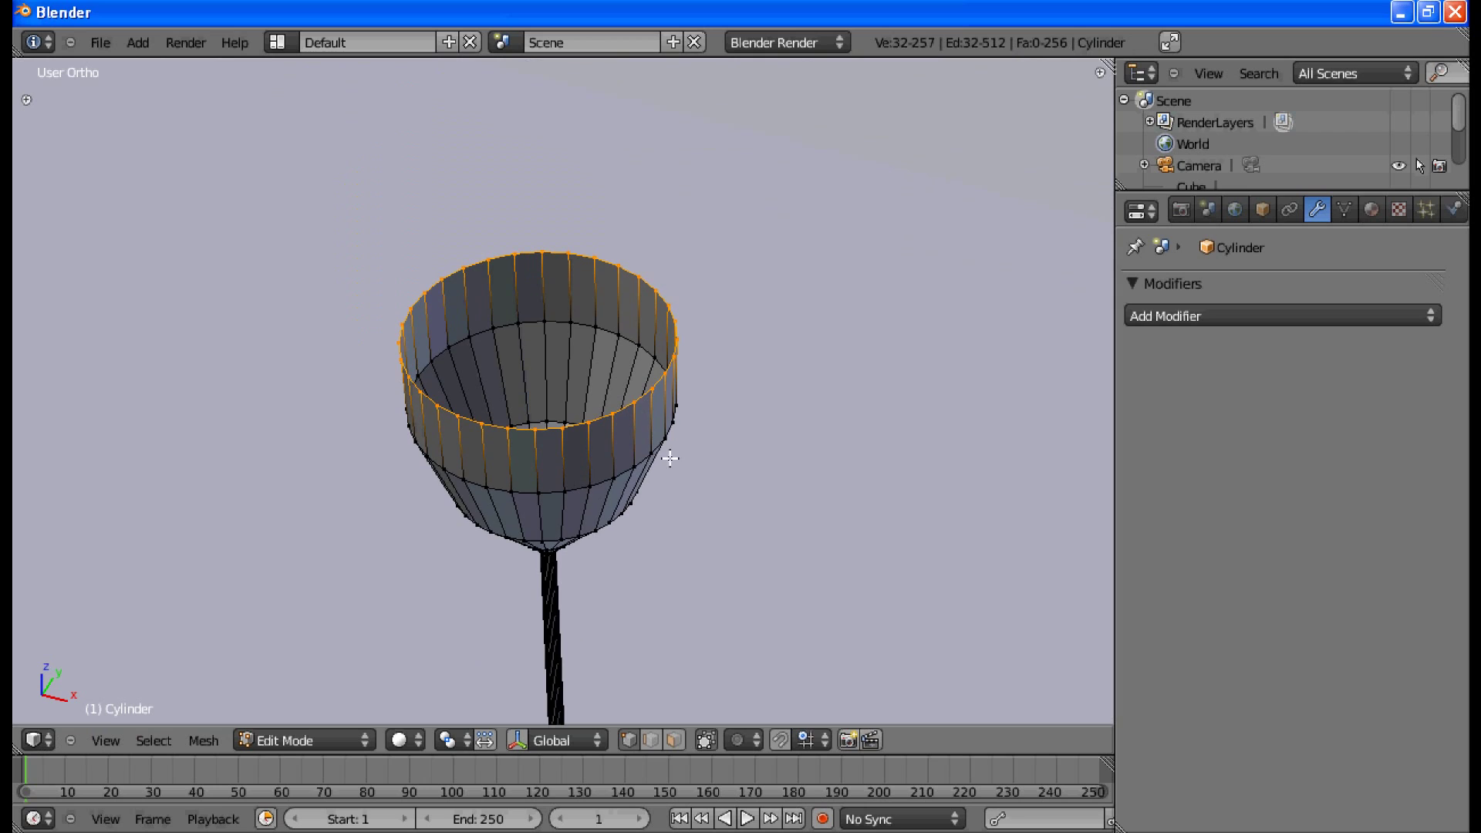
{"action": "key", "text": "e"}
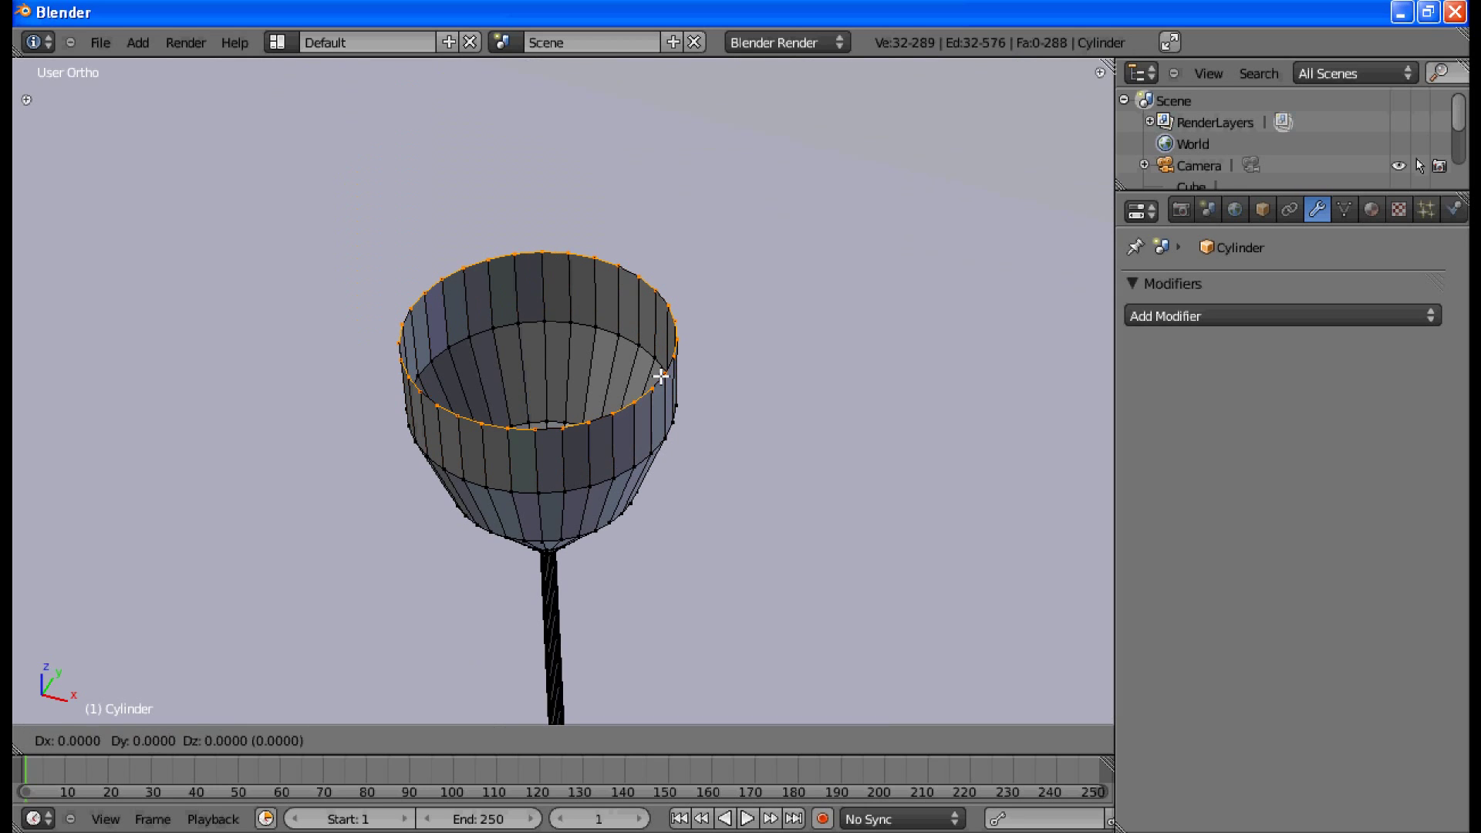
{"action": "key", "text": "s"}
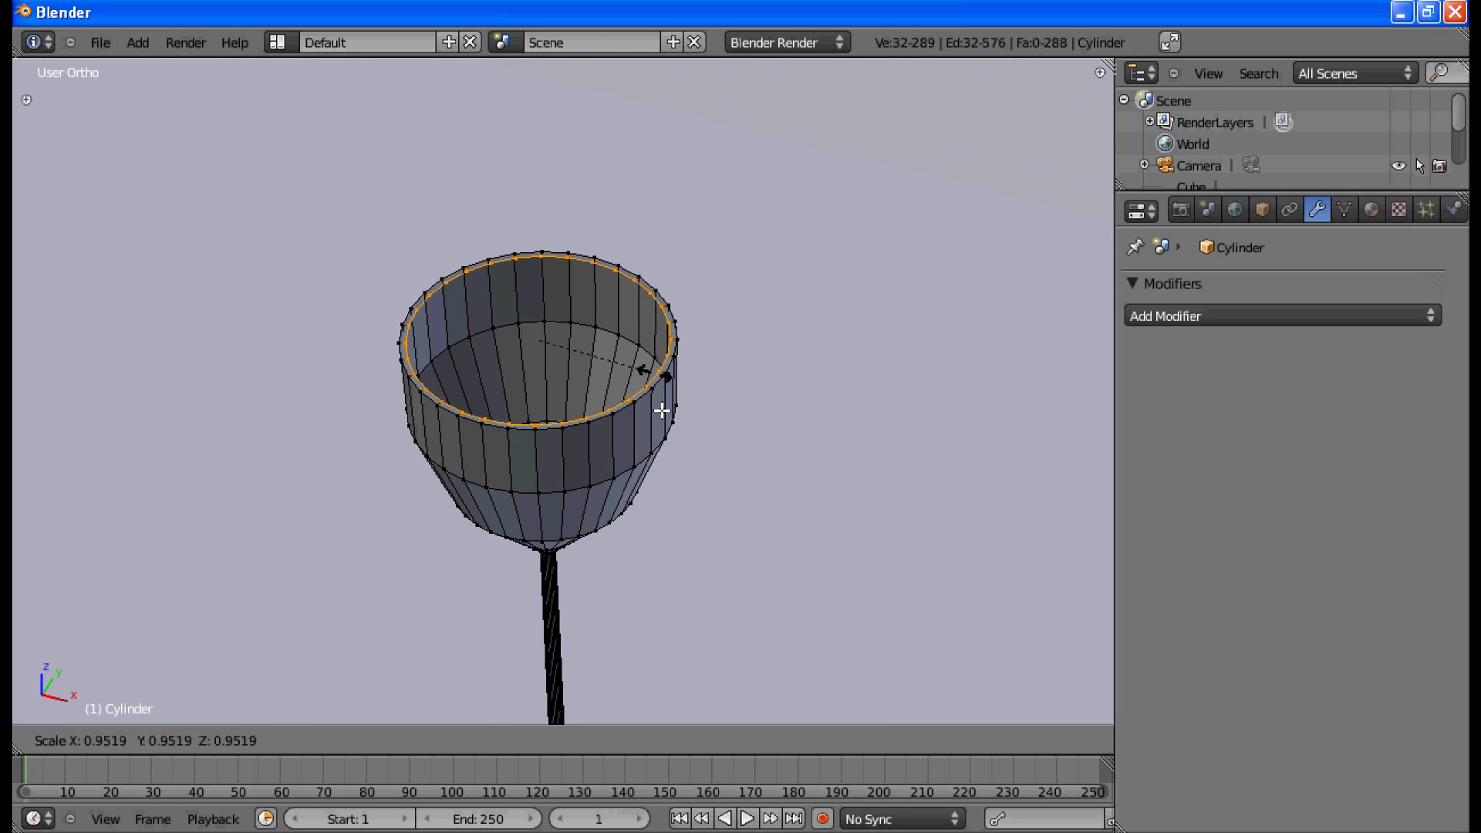
{"action": "left_click", "coordinate": [662, 411]}
{"action": "middle_click_drag", "start_coordinate": [687, 445], "coordinate": [691, 278], "text": "shift"}
{"action": "key", "text": "Tab"}
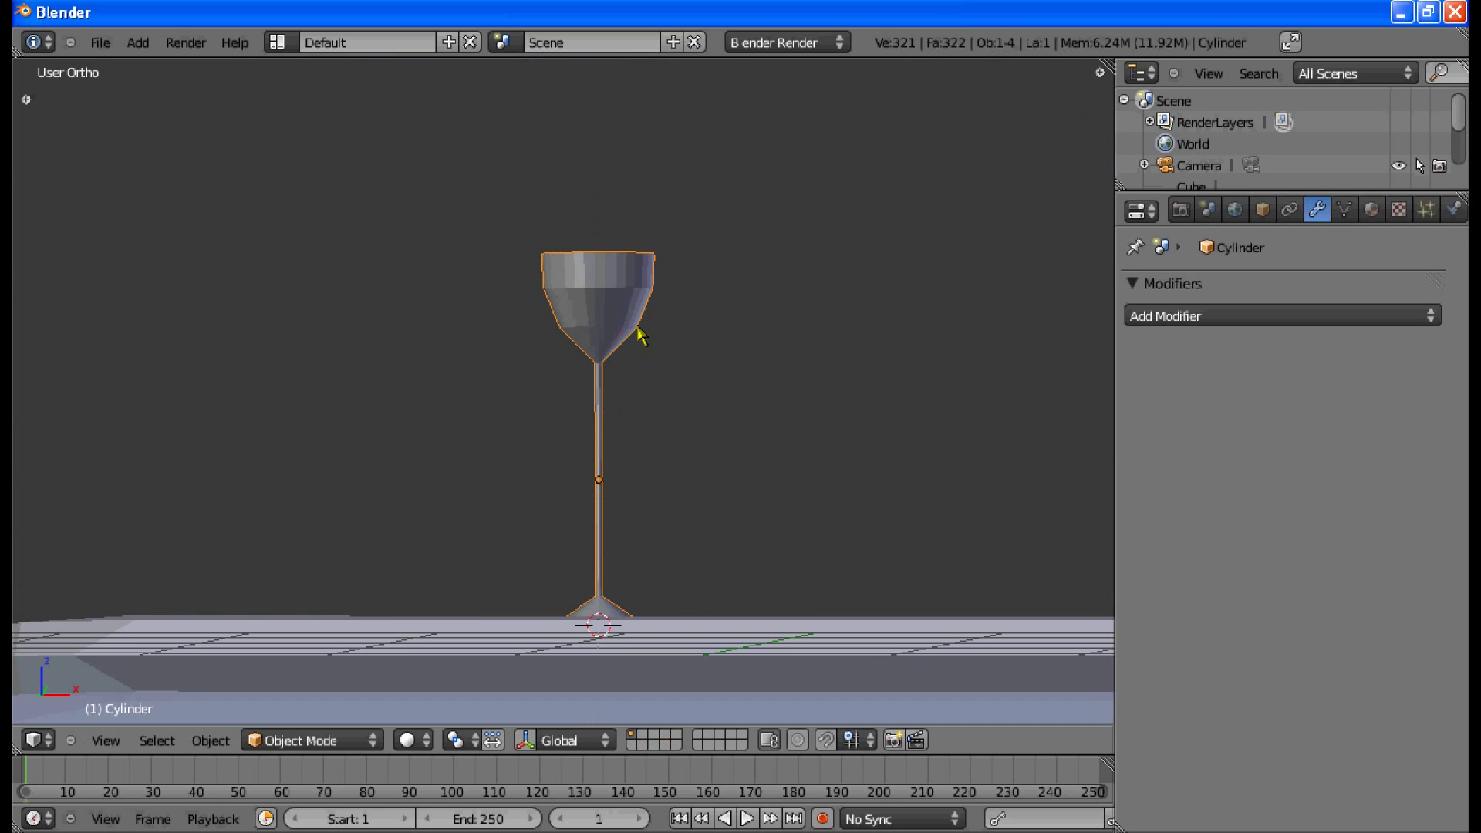
Step: In front wireframe view, box-select the cup and upper stem and move them down along Z
{"action": "key", "text": "KP_1"}
{"action": "key", "text": "Tab"}
{"action": "key", "text": "a"}
{"action": "key", "text": "b"}
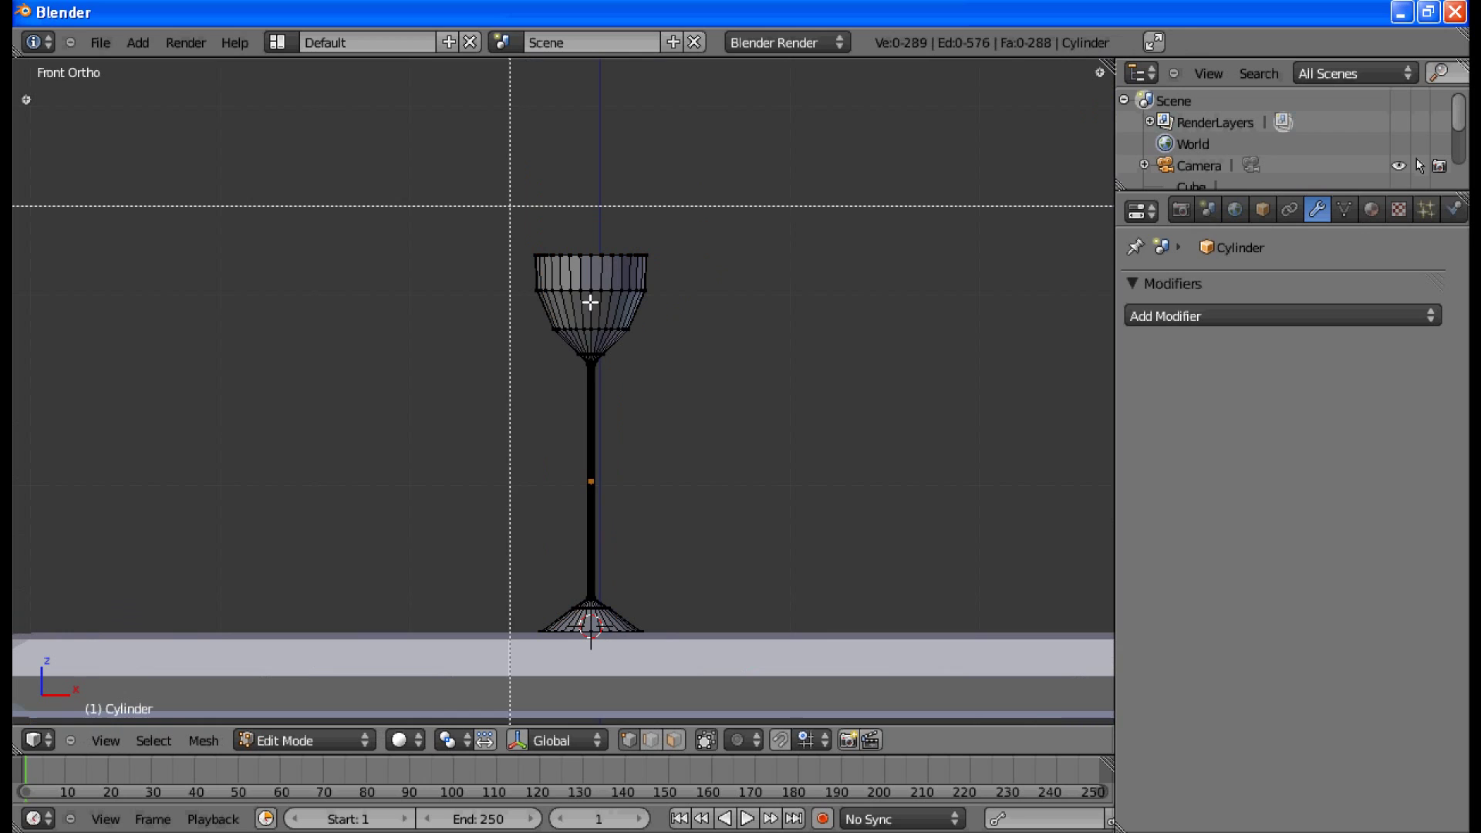
{"action": "left_click_drag", "start_coordinate": [663, 533], "coordinate": [556, 266]}
{"action": "key", "text": "b"}
{"action": "key", "text": "z"}
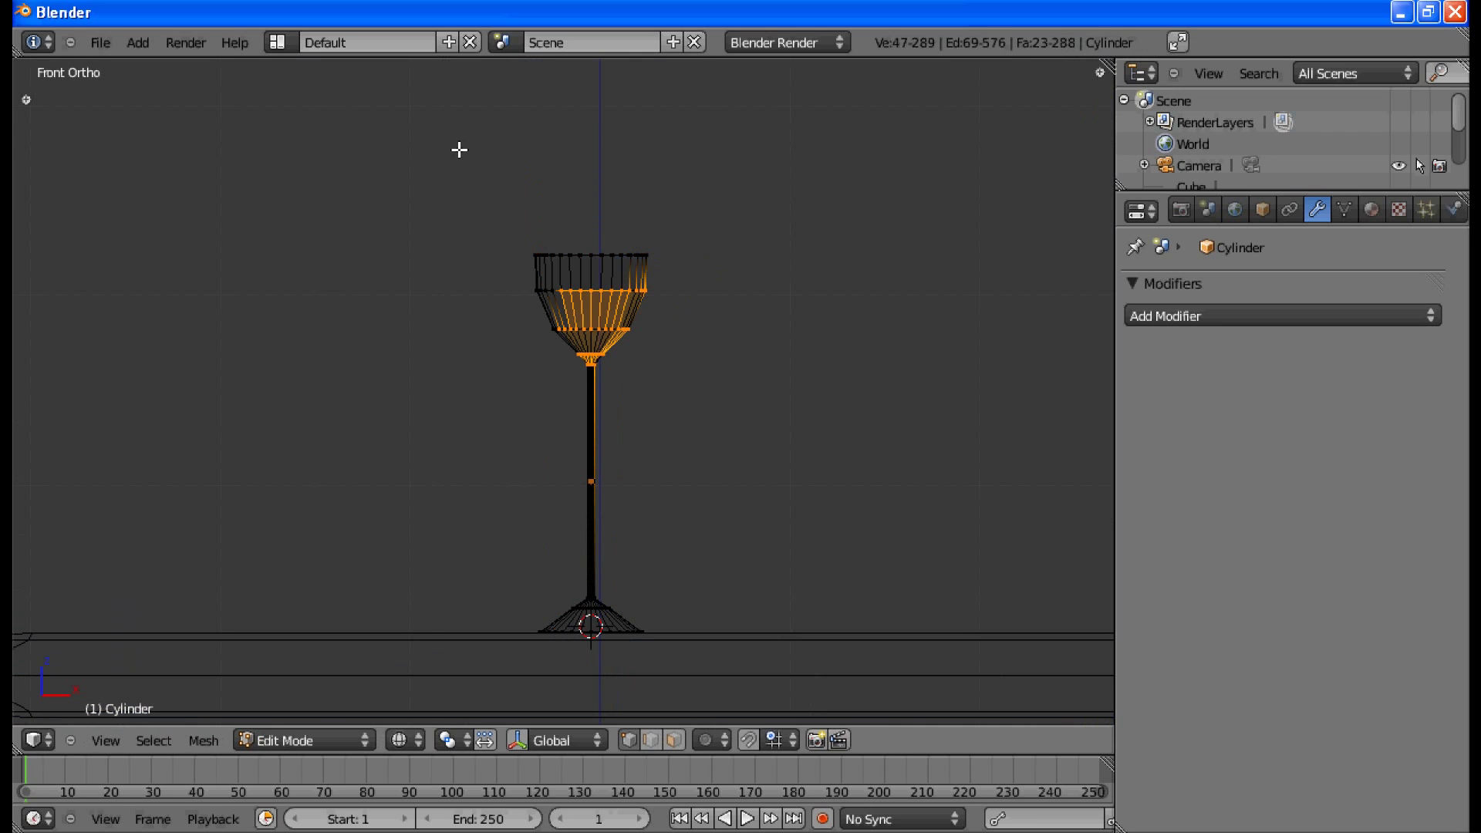
{"action": "key", "text": "b"}
{"action": "left_click_drag", "start_coordinate": [440, 121], "coordinate": [786, 462]}
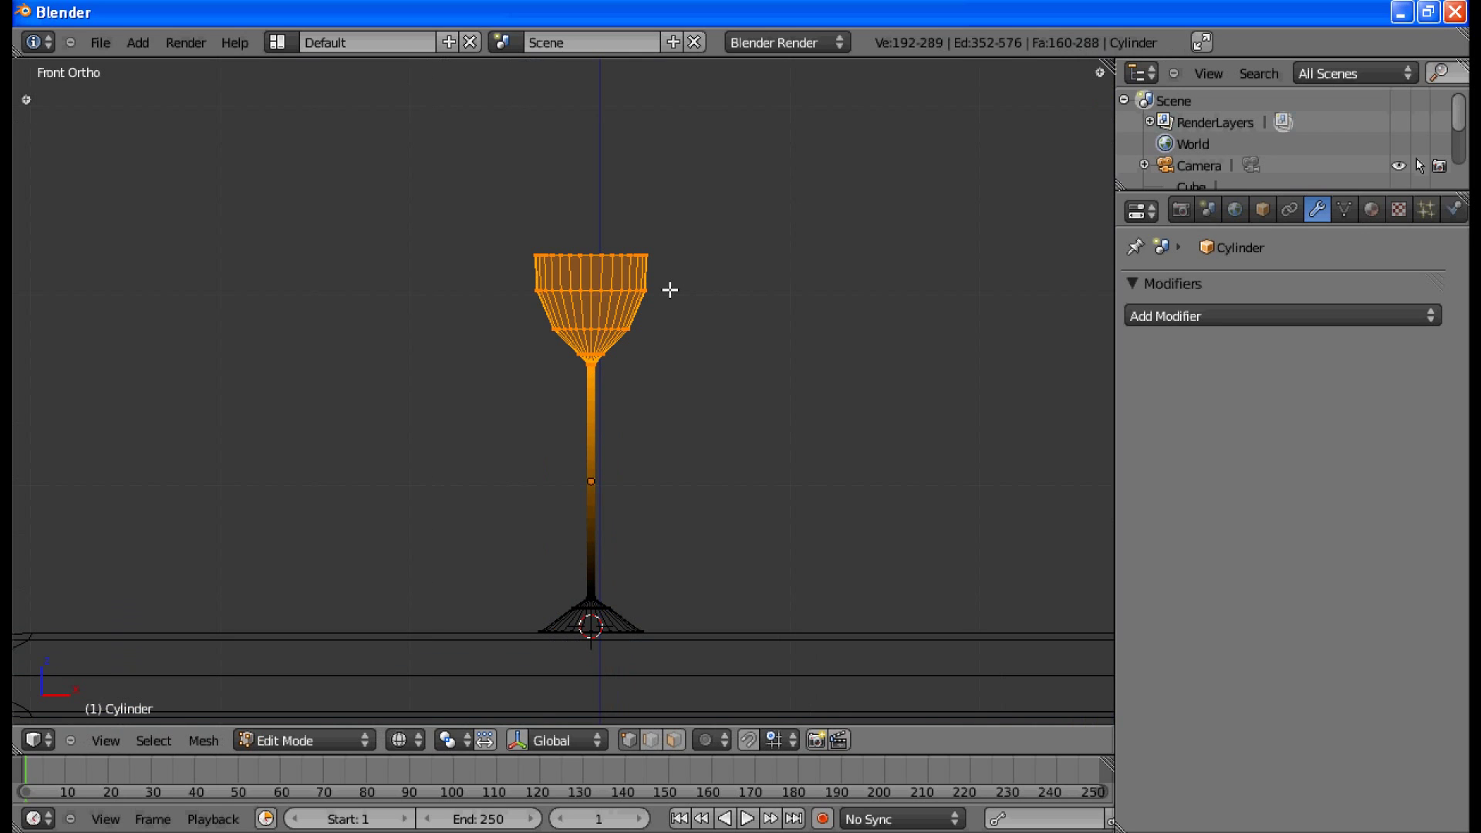
{"action": "key", "text": "g"}
{"action": "key", "text": "z"}
{"action": "left_click", "coordinate": [671, 334]}
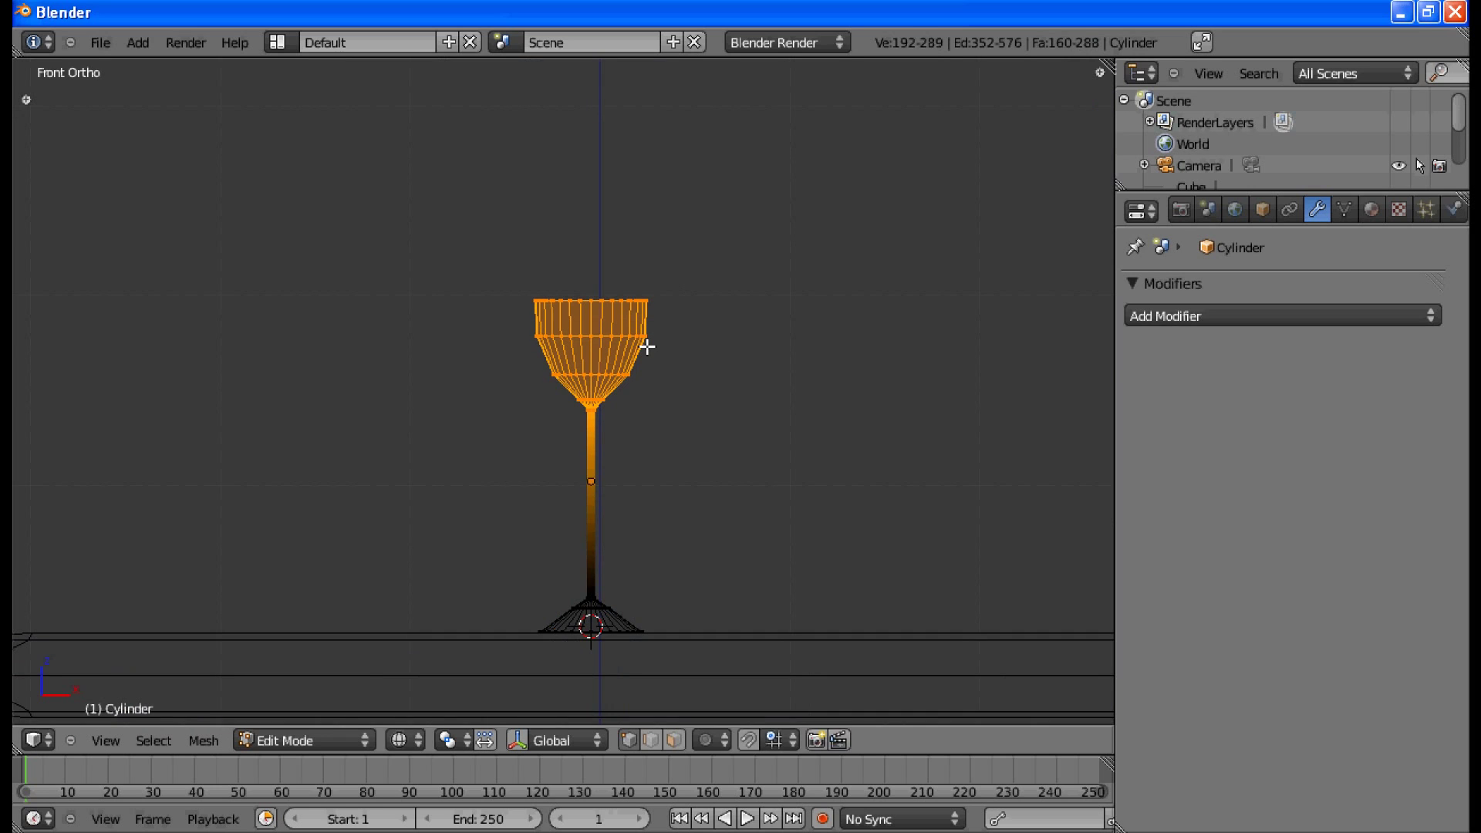
{"action": "middle_click_drag", "start_coordinate": [645, 344], "coordinate": [618, 437]}
Step: Return to solid shading and box-select only the cup's vertices in front view
{"action": "key", "text": "z"}
{"action": "key", "text": "KP_1"}
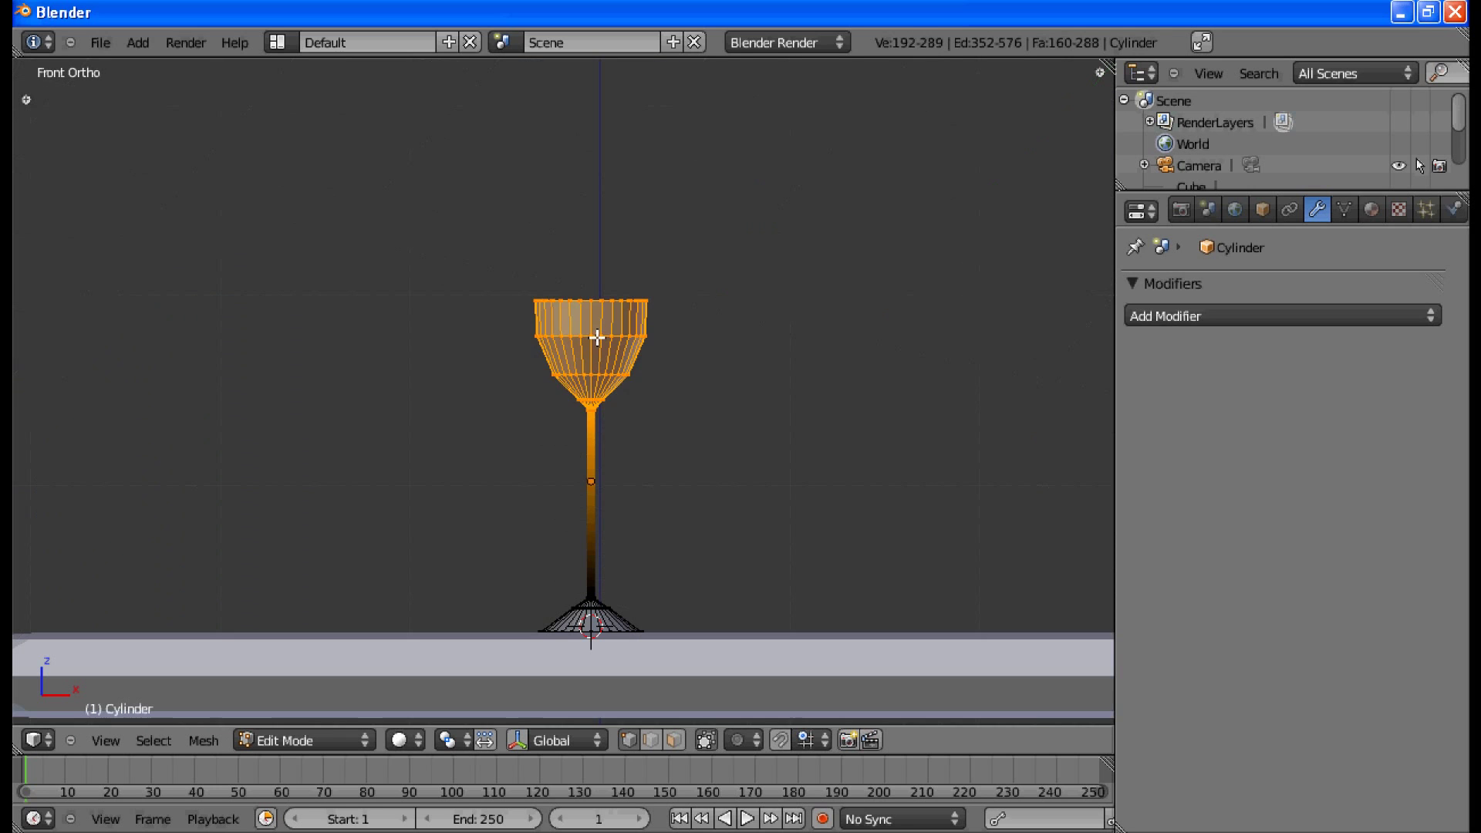
{"action": "key", "text": "a"}
{"action": "key", "text": "b"}
{"action": "left_click_drag", "start_coordinate": [566, 341], "coordinate": [683, 442]}
{"action": "key", "text": "a"}
{"action": "key", "text": "b"}
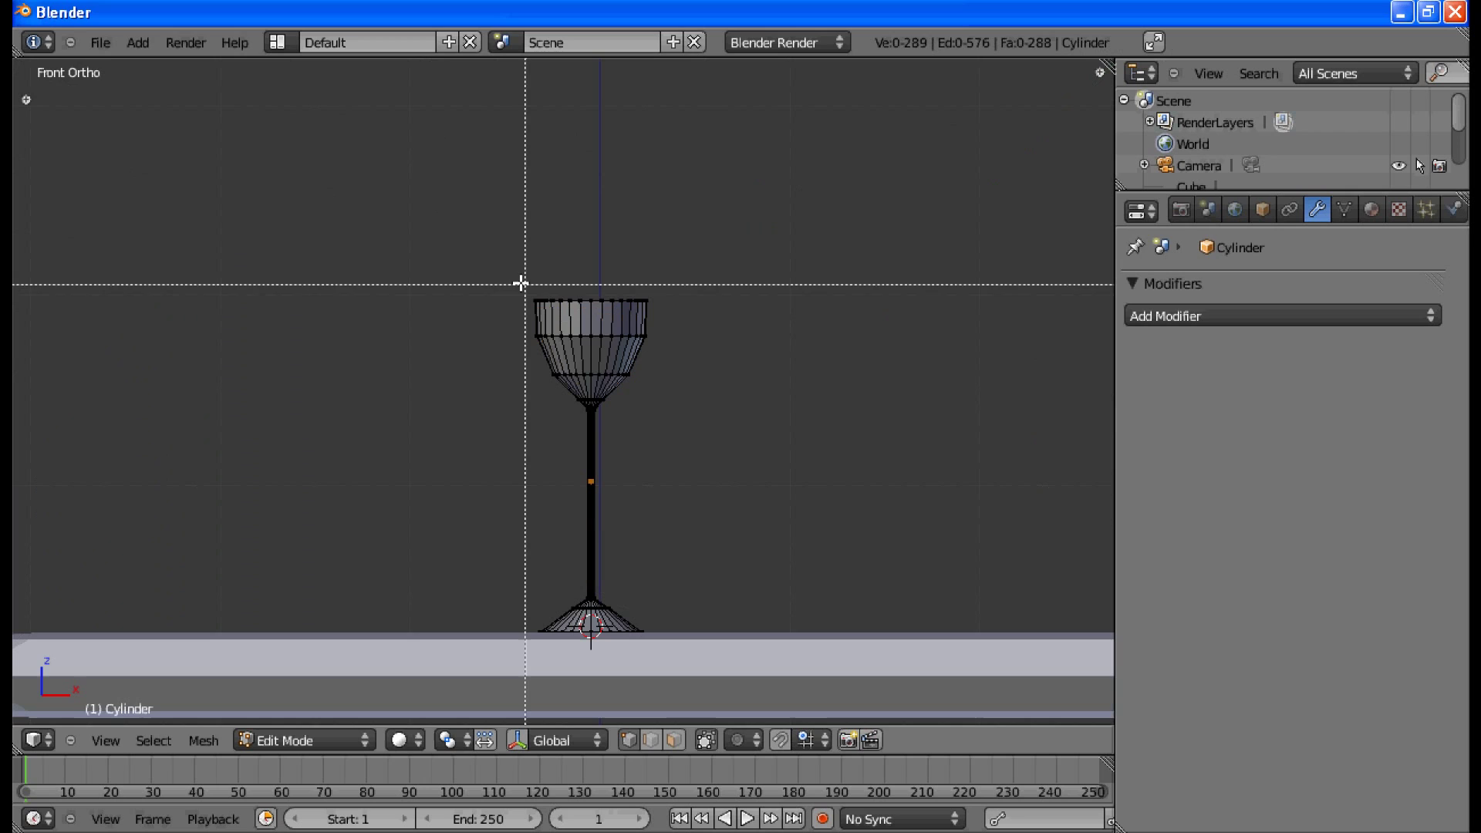
{"action": "key", "text": "Escape"}
{"action": "key", "text": "b"}
{"action": "left_click_drag", "start_coordinate": [499, 269], "coordinate": [672, 405]}
Step: Raise the cup slightly along Z and scale it down to 0.9069
{"action": "key", "text": "s"}
{"action": "key", "text": "Escape"}
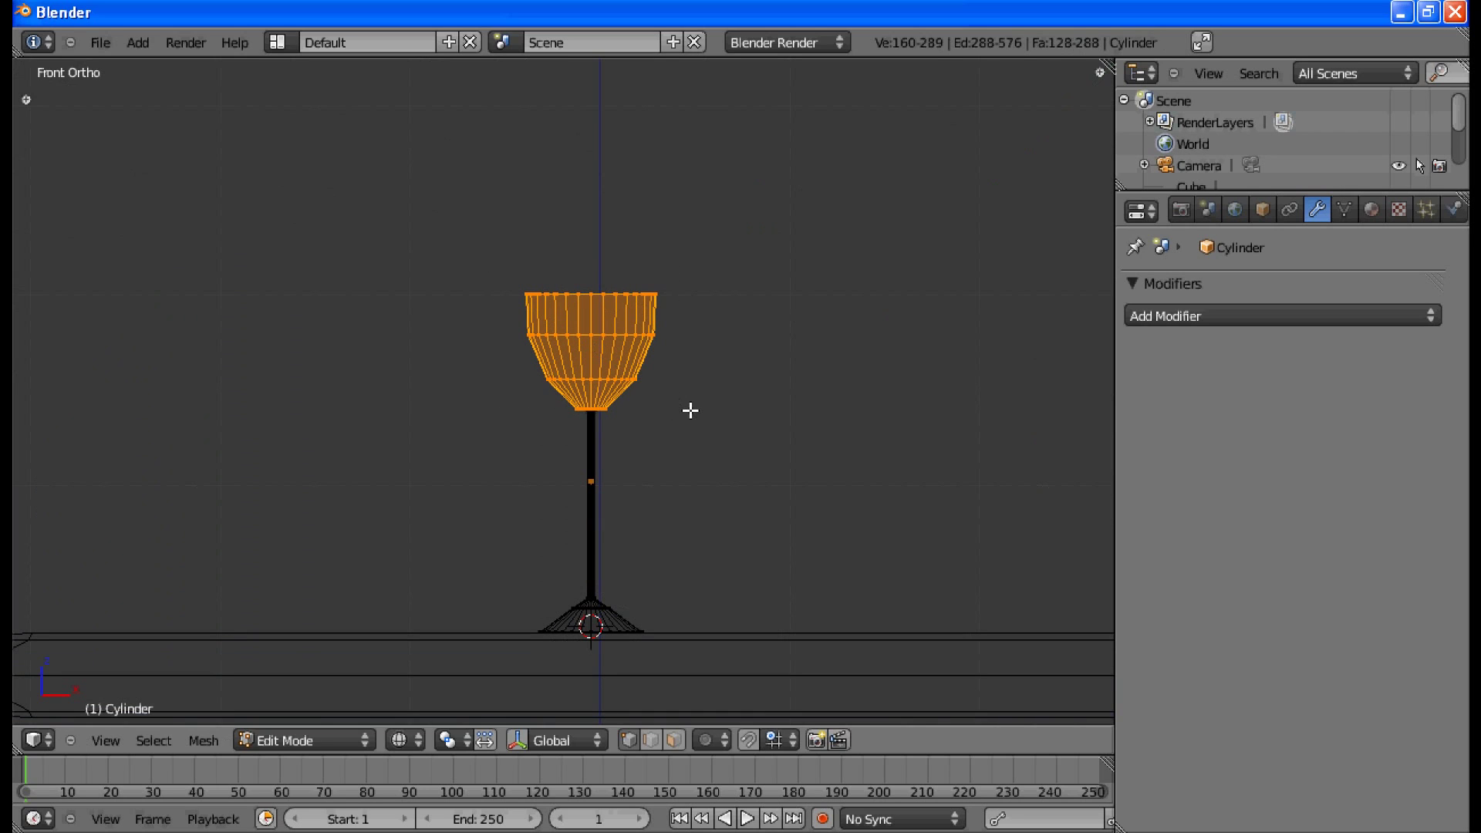
{"action": "key", "text": "g"}
{"action": "key", "text": "z"}
{"action": "left_click", "coordinate": [691, 386]}
{"action": "key", "text": "s"}
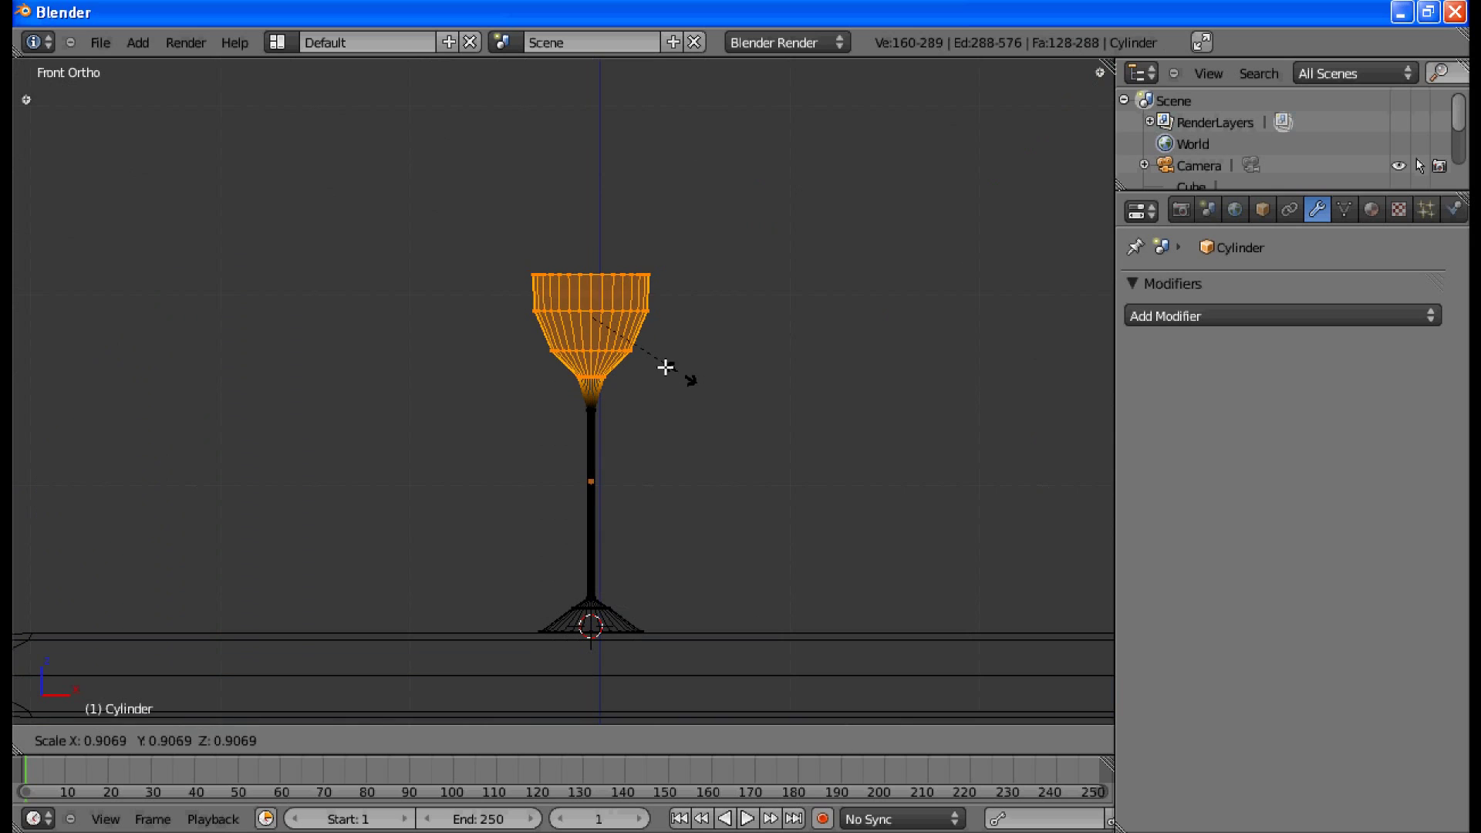
{"action": "left_click", "coordinate": [665, 367]}
{"action": "mouse_move", "coordinate": [666, 367]}
{"action": "middle_mouse_down"}
{"action": "mouse_move", "coordinate": [618, 389]}
{"action": "mouse_move", "coordinate": [599, 447]}
{"action": "mouse_move", "coordinate": [584, 438]}
{"action": "middle_mouse_up"}
Step: Exit Edit Mode and apply Smooth shading to the wine glass from the tool shelf
{"action": "key", "text": "Tab"}
{"action": "key", "text": "z"}
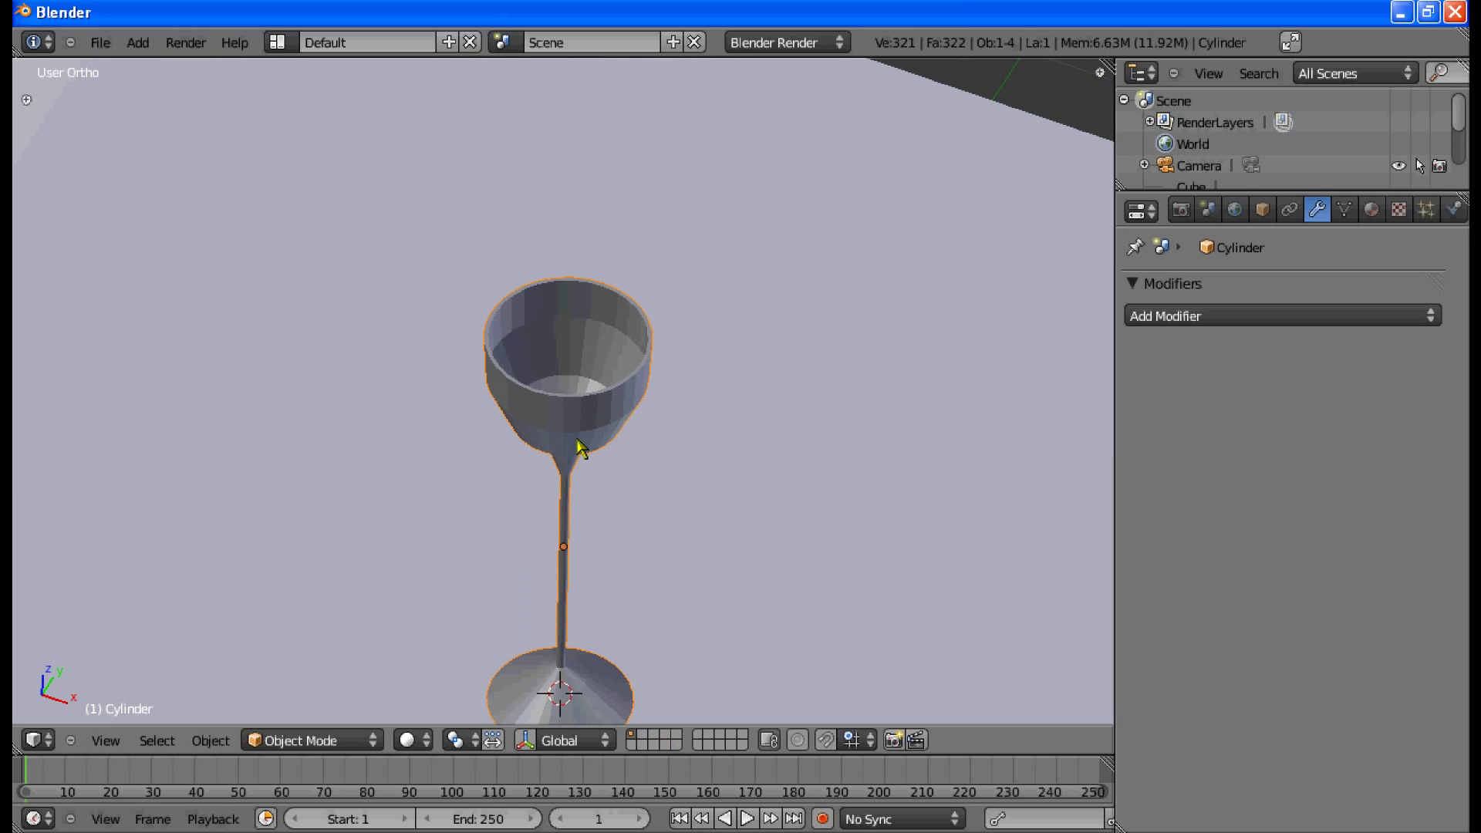
{"action": "middle_click_drag", "start_coordinate": [578, 446], "coordinate": [562, 380]}
{"action": "key", "text": "t"}
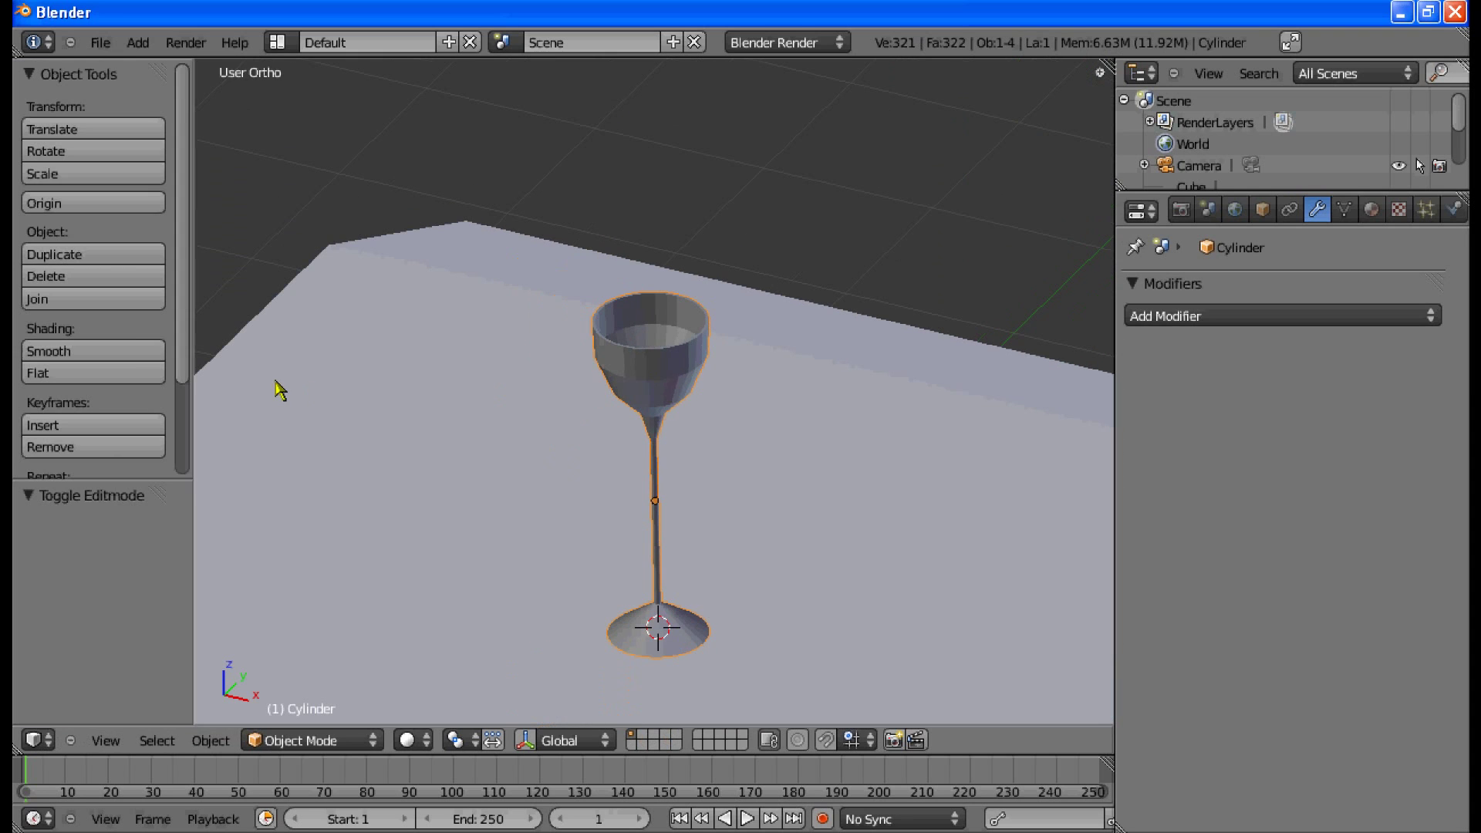
{"action": "left_click", "coordinate": [130, 351]}
{"action": "key", "text": "t"}
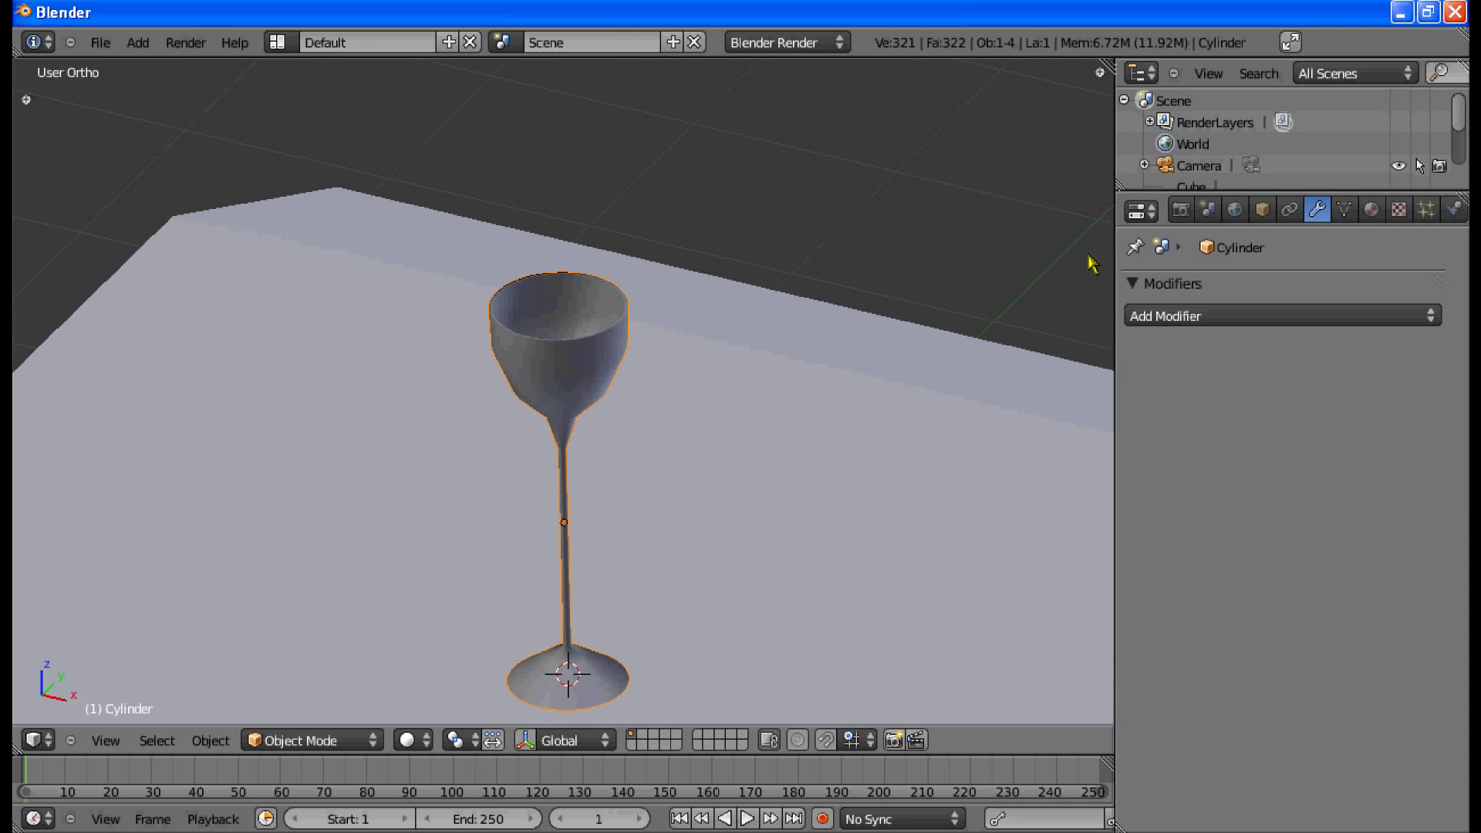
{"action": "middle_click_drag", "start_coordinate": [807, 356], "coordinate": [949, 308]}
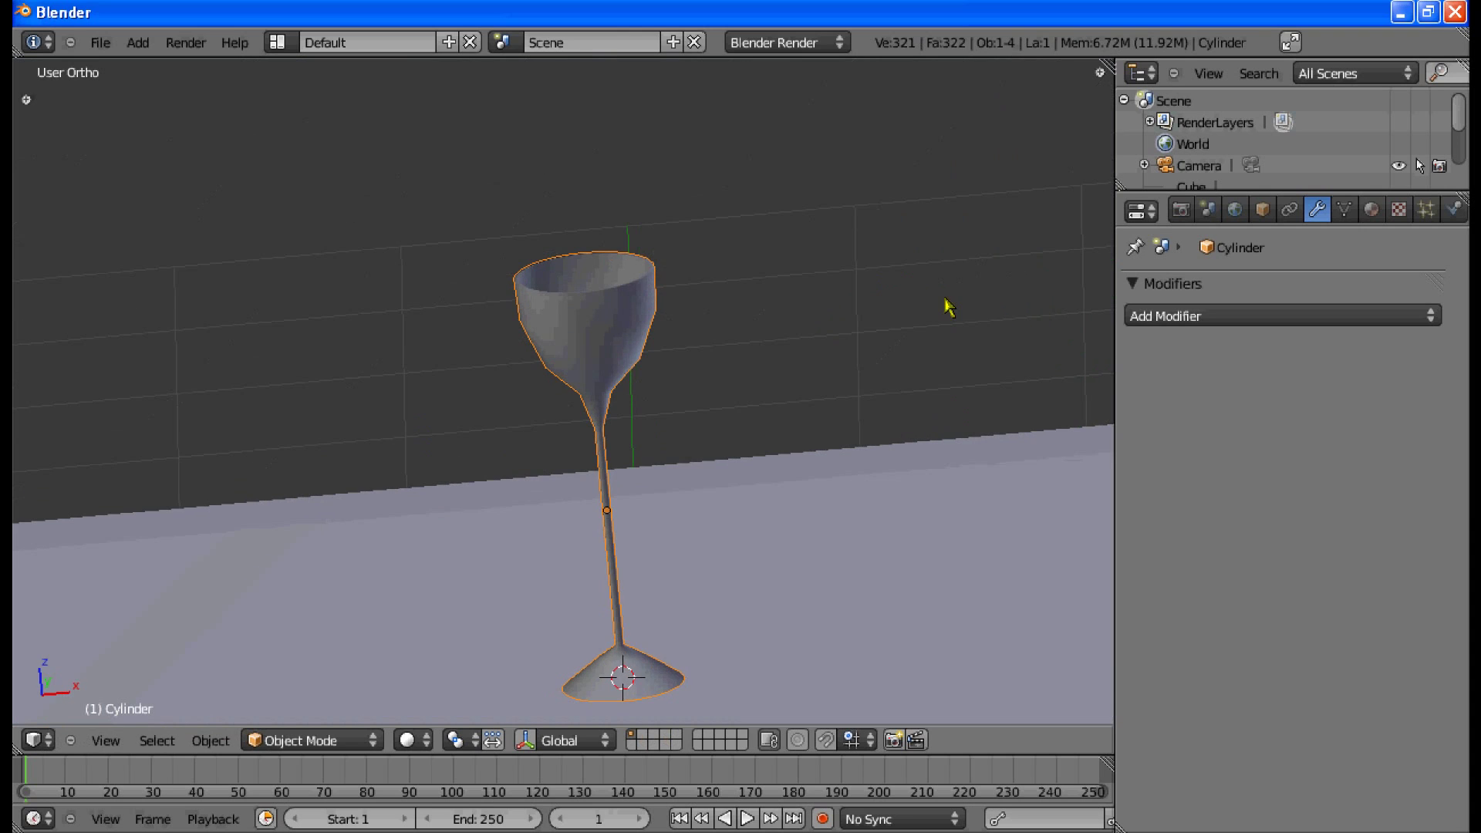
{"action": "left_click", "coordinate": [1311, 316]}
Step: Select the two edge loops where the bowl meets the stem and scale them down
{"action": "key", "text": "KP_1"}
{"action": "key", "text": "Tab"}
{"action": "key", "text": "z"}
{"action": "scroll", "coordinate": [668, 391], "scroll_direction": "up", "scroll_amount": 2}
{"action": "key", "text": "a"}
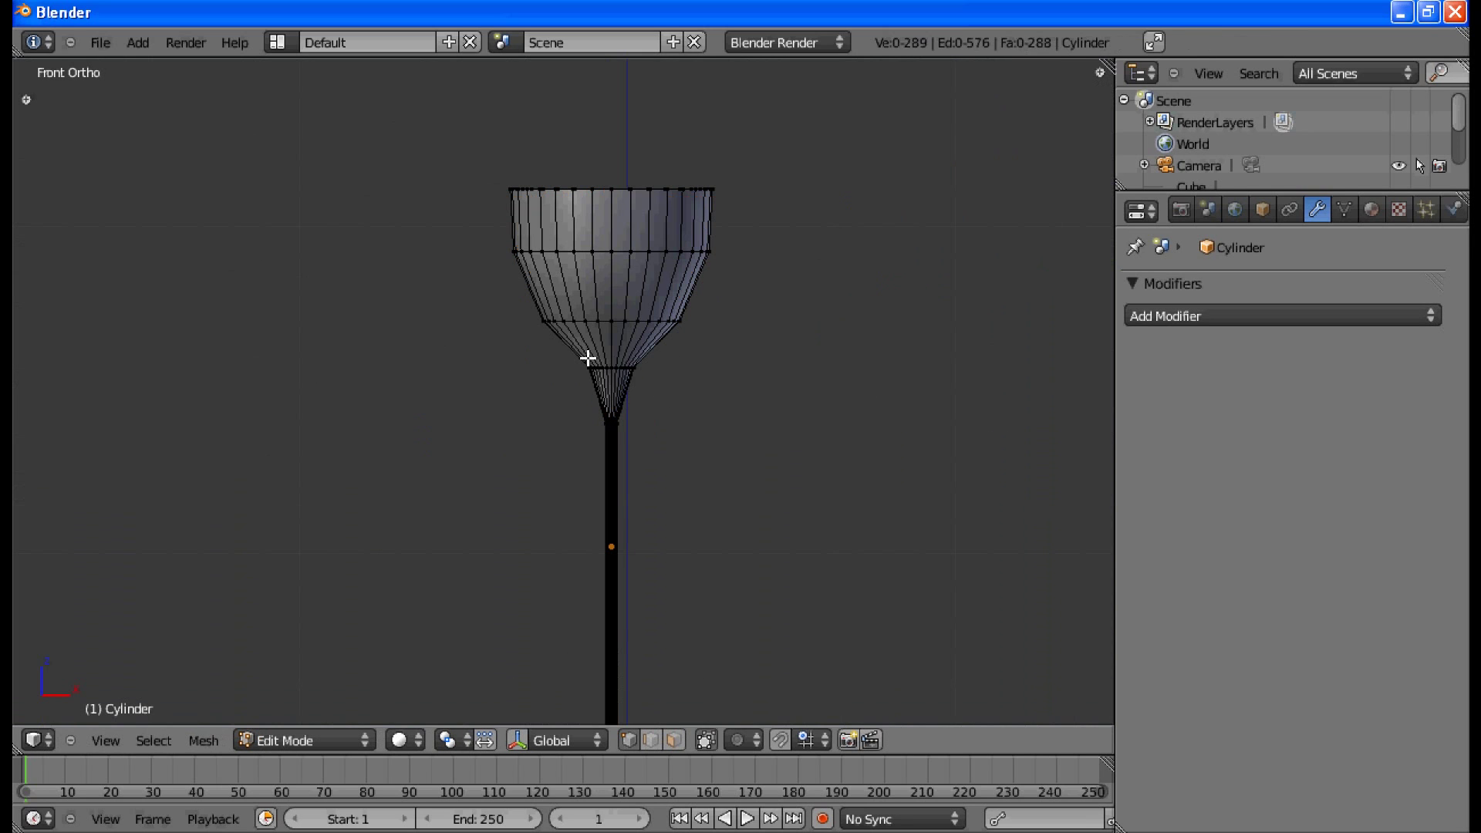
{"action": "right_click", "coordinate": [588, 358], "text": "alt"}
{"action": "key", "text": "s"}
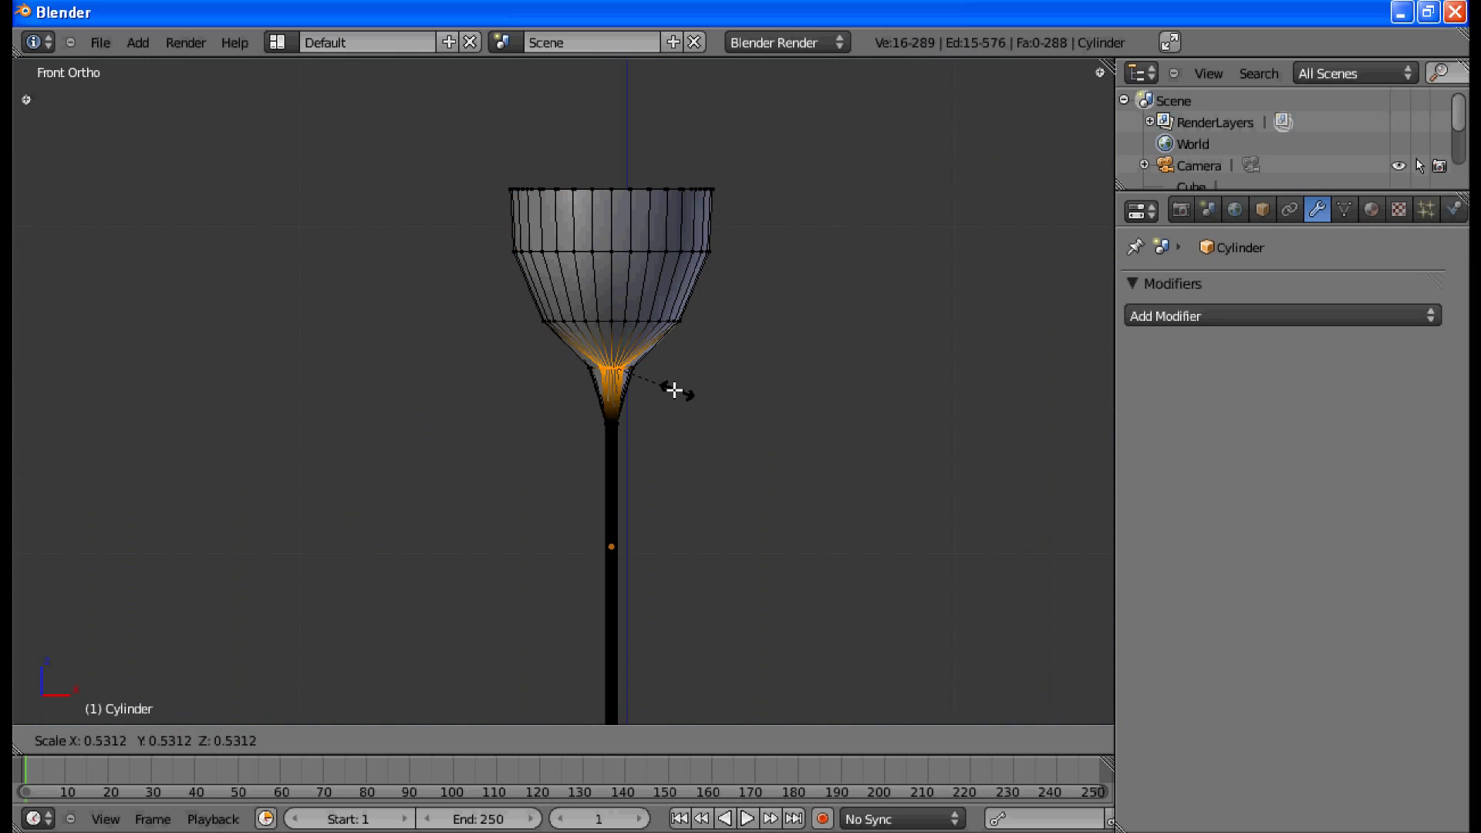
{"action": "left_click", "coordinate": [648, 386]}
{"action": "key", "text": "ctrl+z"}
{"action": "key", "text": "z"}
{"action": "right_click", "coordinate": [564, 347], "text": "alt+shift"}
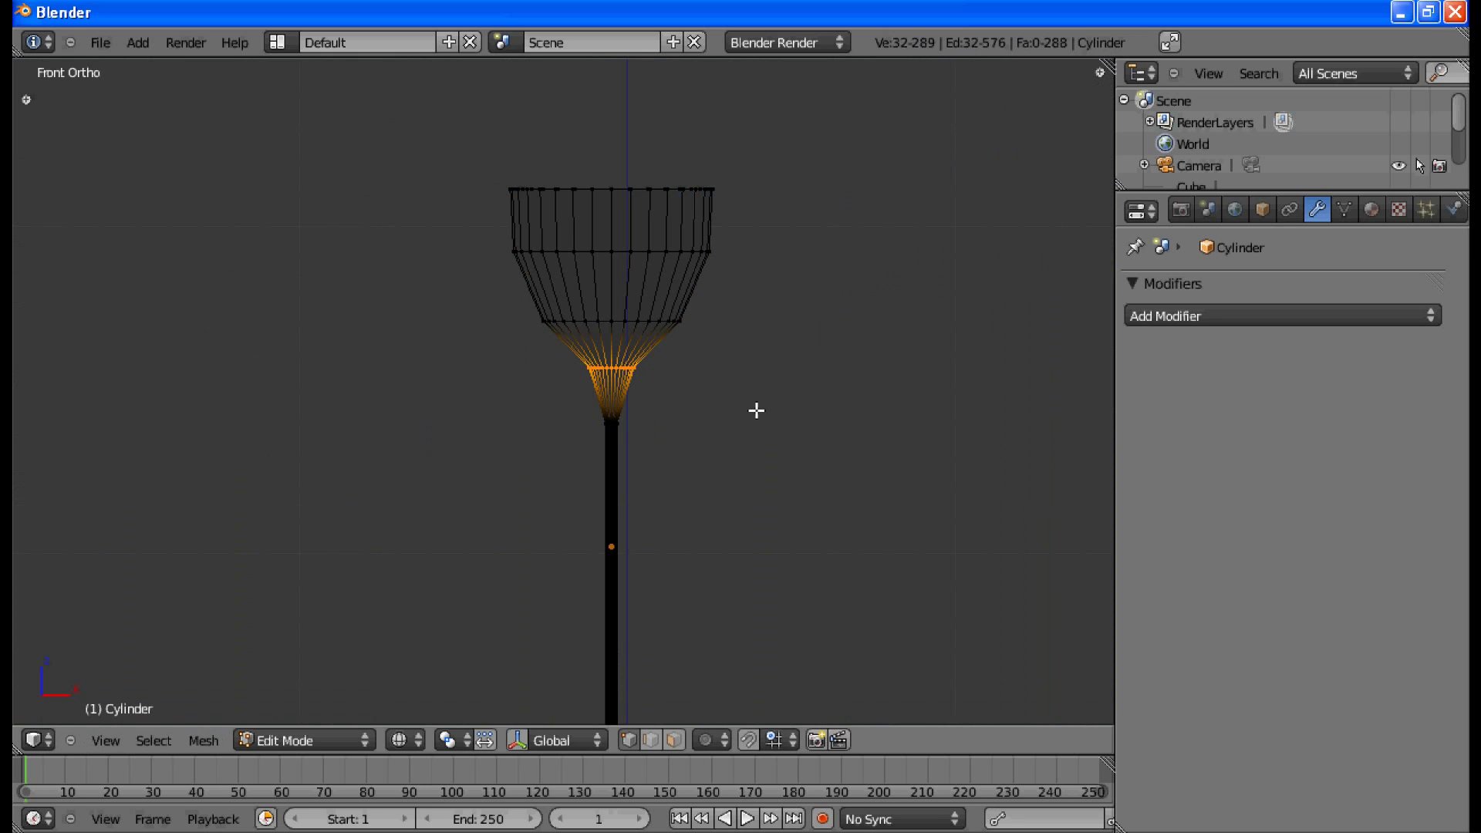
{"action": "key", "text": "s"}
{"action": "left_click", "coordinate": [703, 403]}
Step: Box-select the bowl's lower loops, lower them 0.1111 along Z, and leave Edit Mode
{"action": "key", "text": "a"}
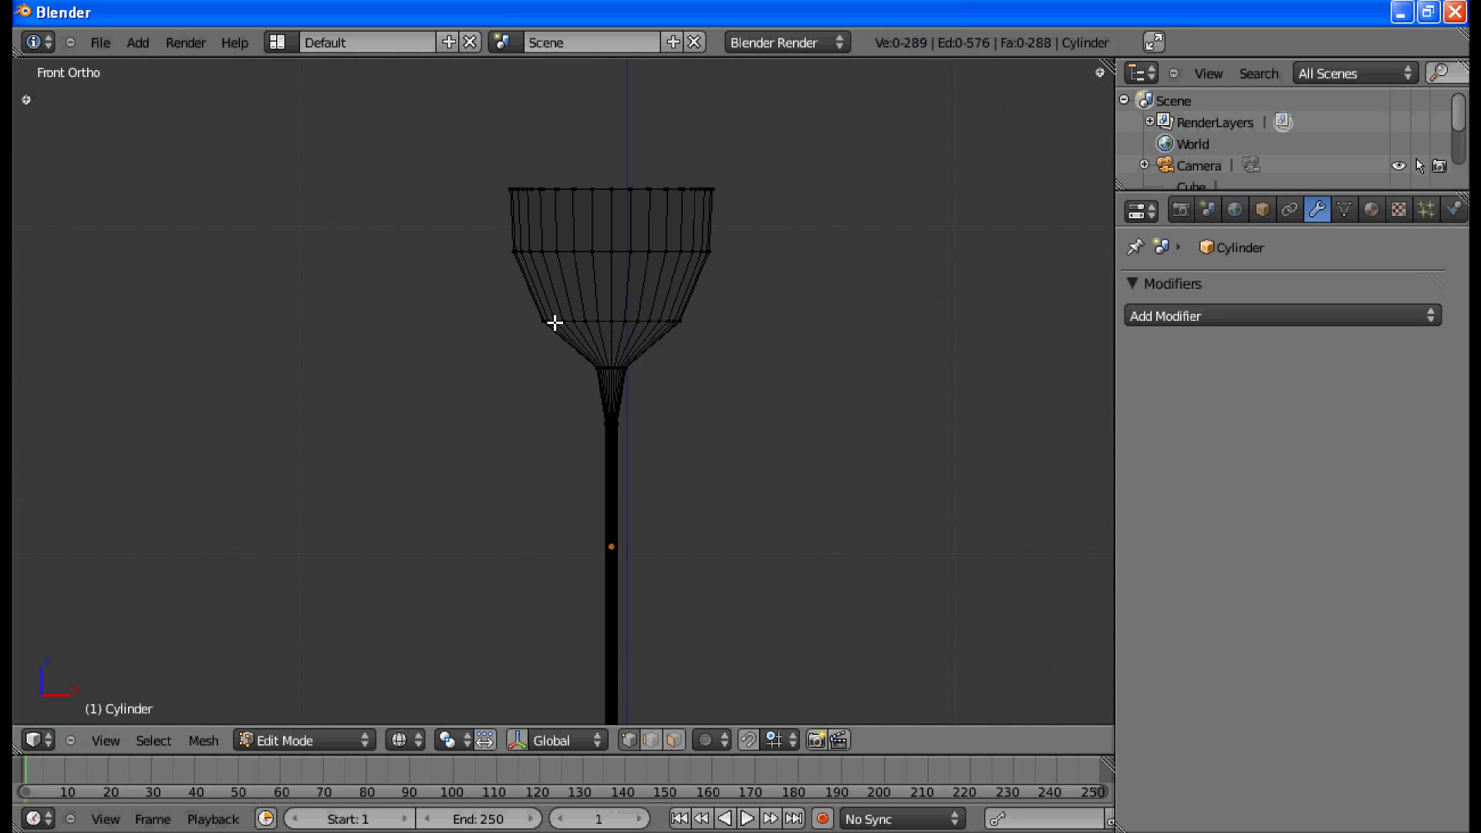
{"action": "key", "text": "b"}
{"action": "left_click_drag", "start_coordinate": [598, 351], "coordinate": [675, 403]}
{"action": "key", "text": "g"}
{"action": "key", "text": "z"}
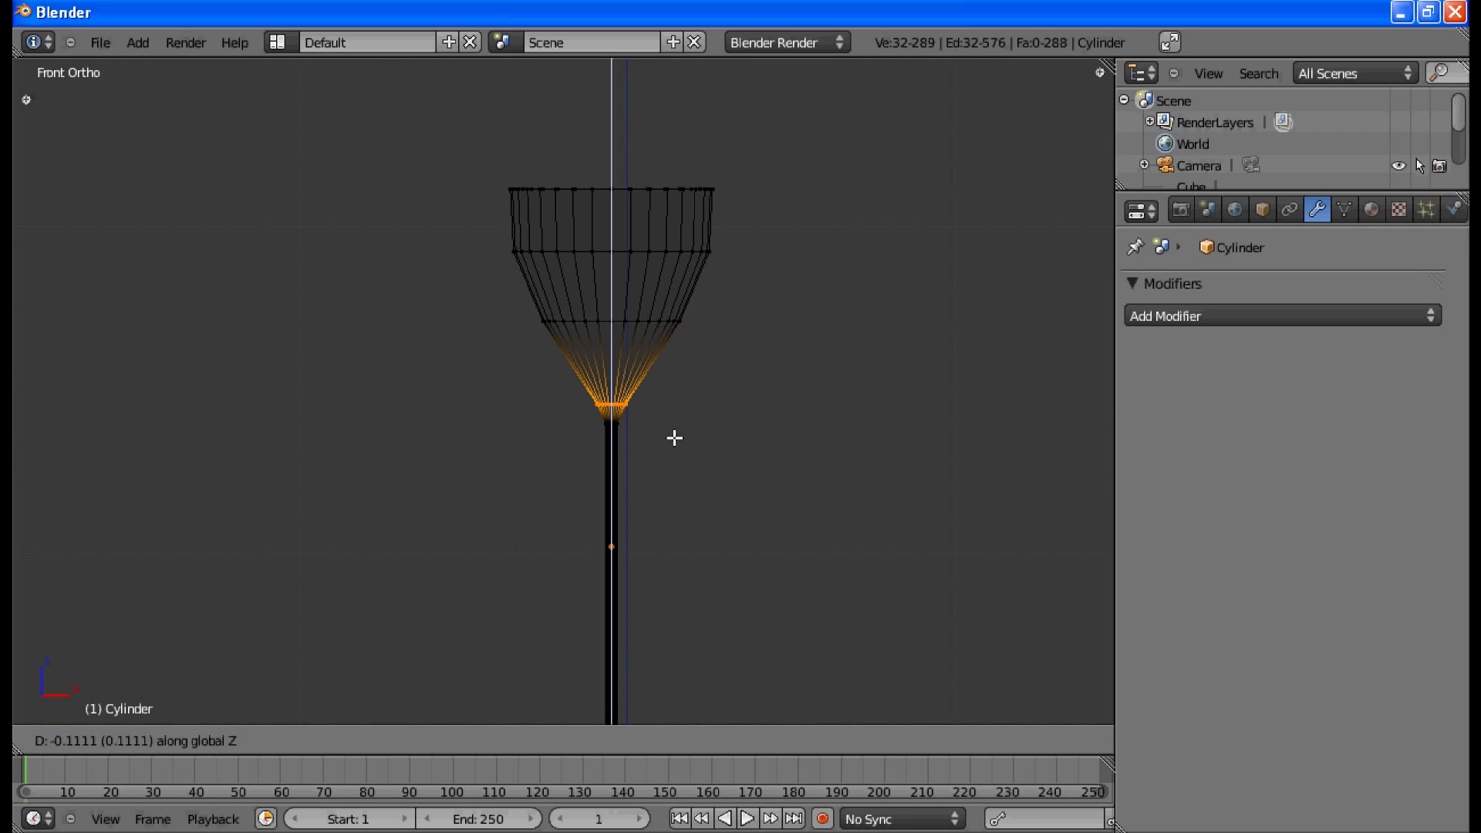
{"action": "left_click", "coordinate": [675, 438]}
{"action": "mouse_move", "coordinate": [658, 403]}
{"action": "middle_mouse_down"}
{"action": "mouse_move", "coordinate": [633, 405]}
{"action": "mouse_move", "coordinate": [622, 429]}
{"action": "mouse_move", "coordinate": [602, 417]}
{"action": "mouse_move", "coordinate": [628, 370]}
{"action": "mouse_move", "coordinate": [685, 386]}
{"action": "mouse_move", "coordinate": [730, 353]}
{"action": "mouse_move", "coordinate": [736, 312]}
{"action": "mouse_move", "coordinate": [759, 344]}
{"action": "mouse_move", "coordinate": [701, 381]}
{"action": "mouse_move", "coordinate": [628, 466]}
{"action": "mouse_move", "coordinate": [604, 589]}
{"action": "mouse_move", "coordinate": [632, 503]}
{"action": "middle_mouse_up"}
{"action": "scroll", "coordinate": [633, 404], "scroll_direction": "down", "scroll_amount": 2}
{"action": "key", "text": "Tab"}
Step: Extrude the inner rim loop and scale it to thicken the glass's rim
{"action": "scroll", "coordinate": [628, 489], "scroll_direction": "up", "scroll_amount": 2}
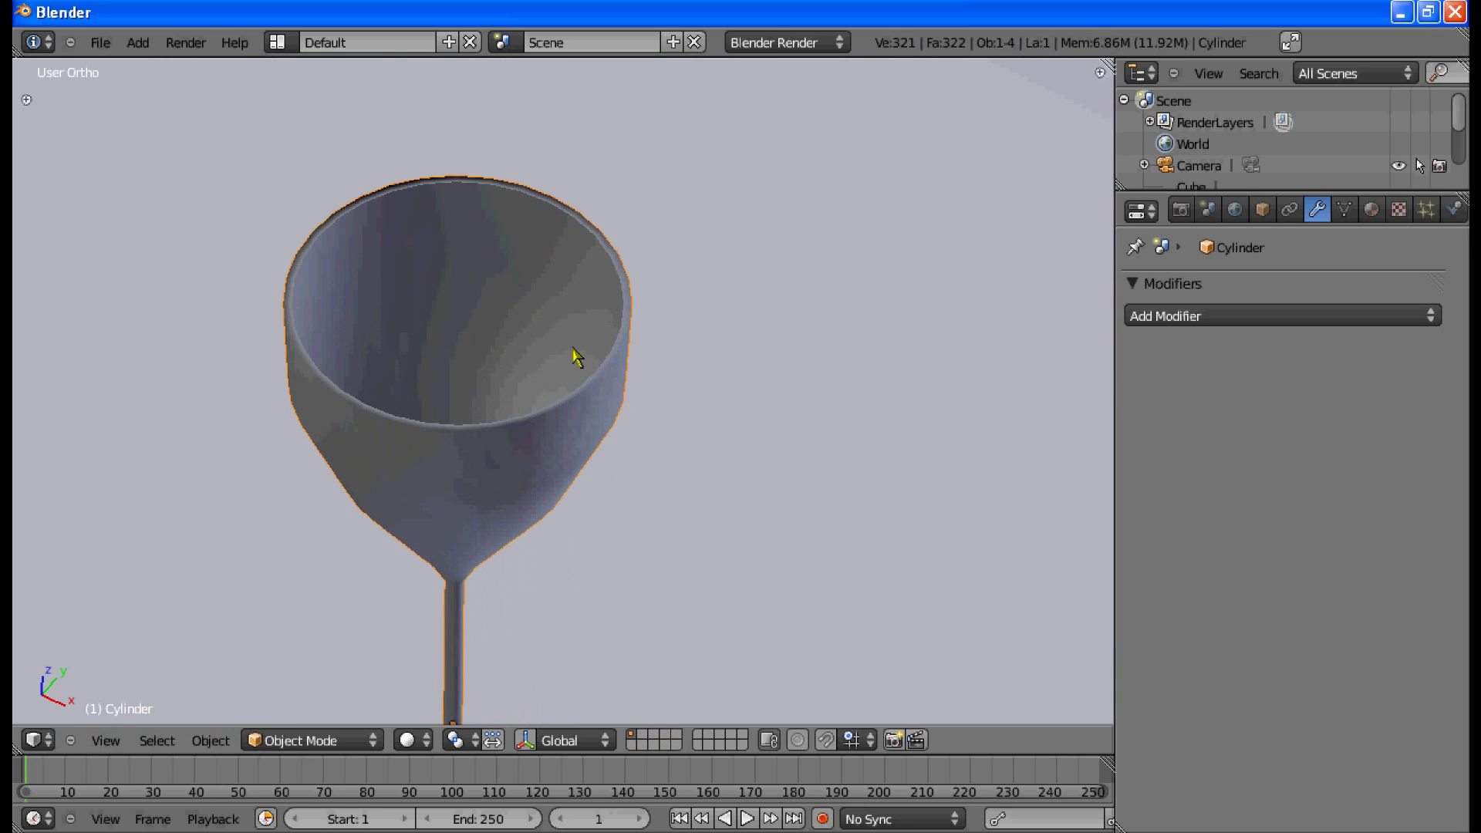
{"action": "key", "text": "Tab"}
{"action": "right_click", "coordinate": [505, 421], "text": "alt"}
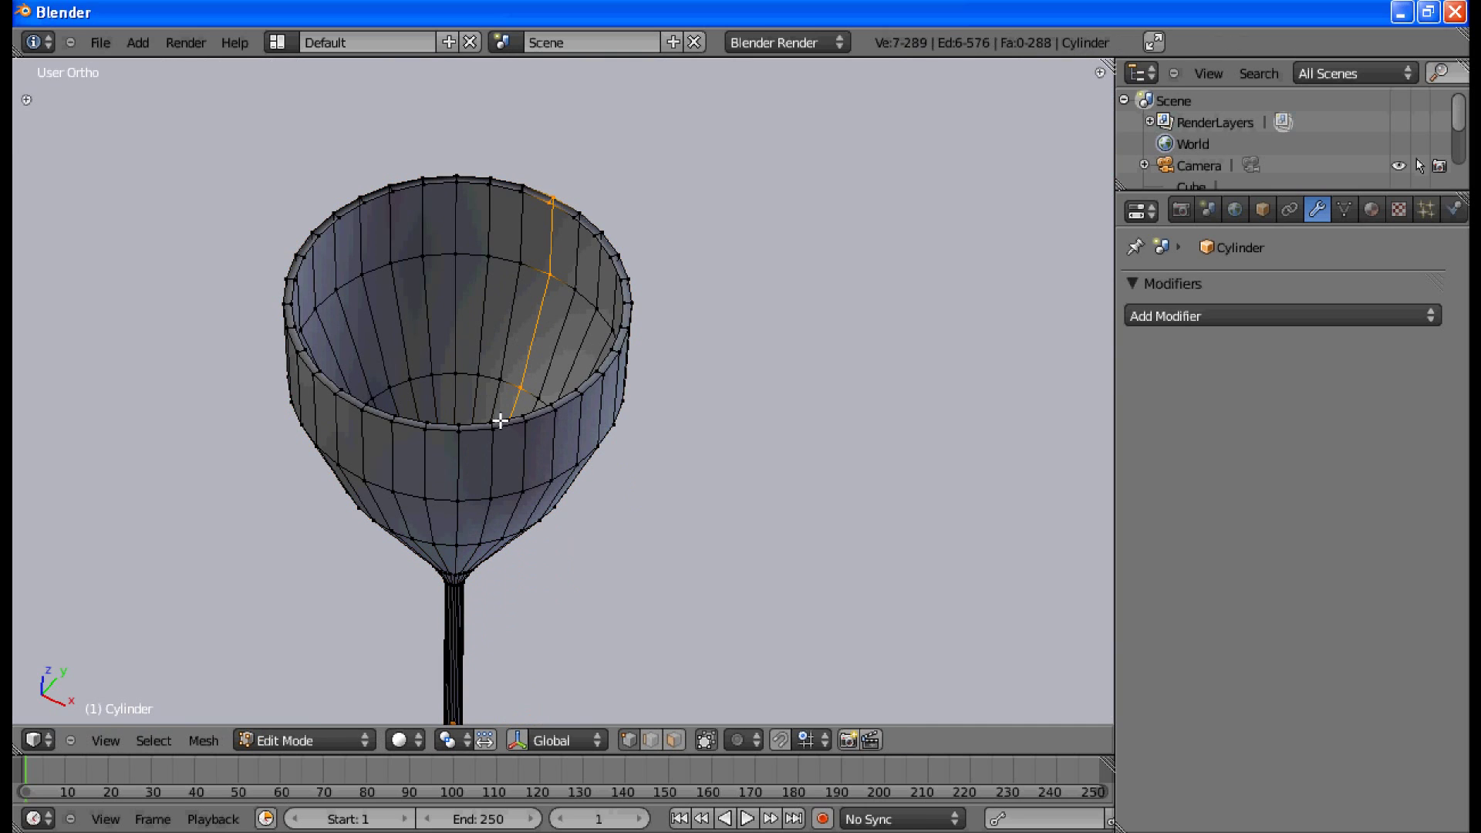
{"action": "right_click", "coordinate": [501, 420], "text": "alt"}
{"action": "key", "text": "e"}
{"action": "key", "text": "s"}
{"action": "left_click", "coordinate": [618, 413]}
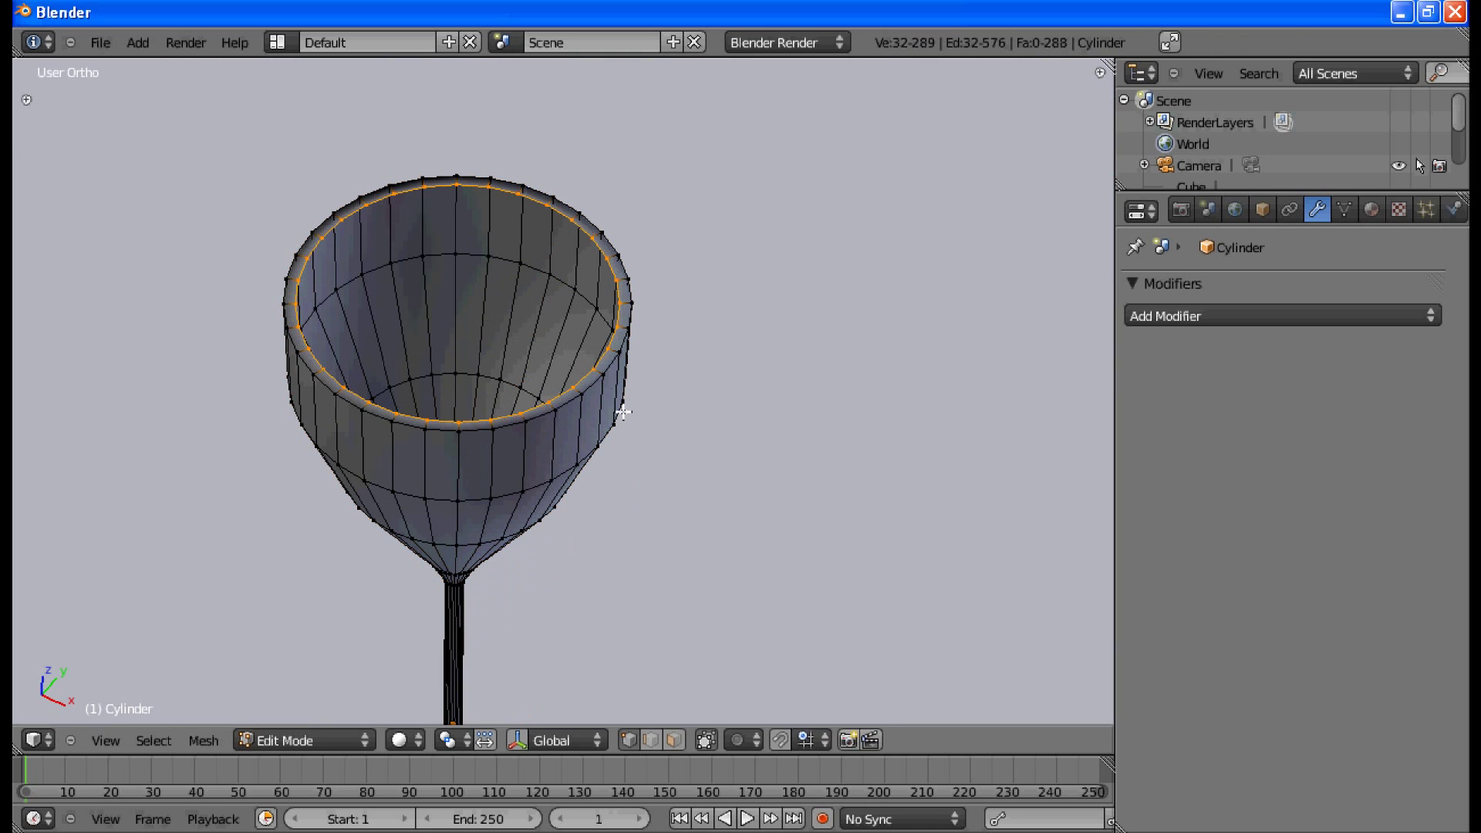
{"action": "key", "text": "Tab"}
{"action": "scroll", "coordinate": [688, 340], "scroll_direction": "down", "scroll_amount": 4}
{"action": "middle_click_drag", "start_coordinate": [698, 291], "coordinate": [594, 401]}
Step: Add a Subdivision Surface modifier and lower its Render subdivisions from 2 to 1
{"action": "left_click", "coordinate": [1189, 317]}
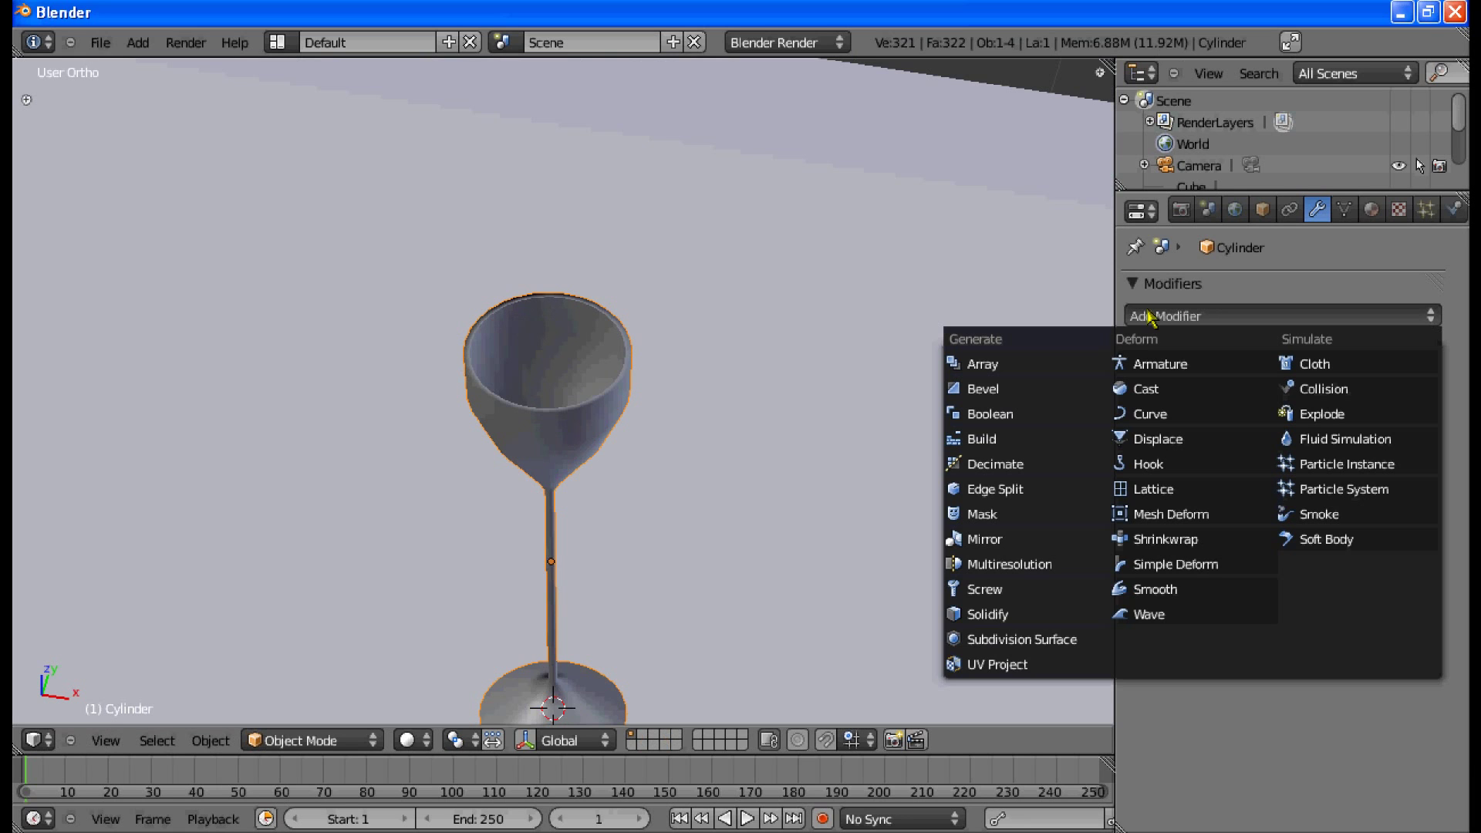
{"action": "left_click", "coordinate": [1057, 634]}
{"action": "middle_click_drag", "start_coordinate": [770, 496], "coordinate": [694, 324]}
{"action": "left_click", "coordinate": [1143, 498]}
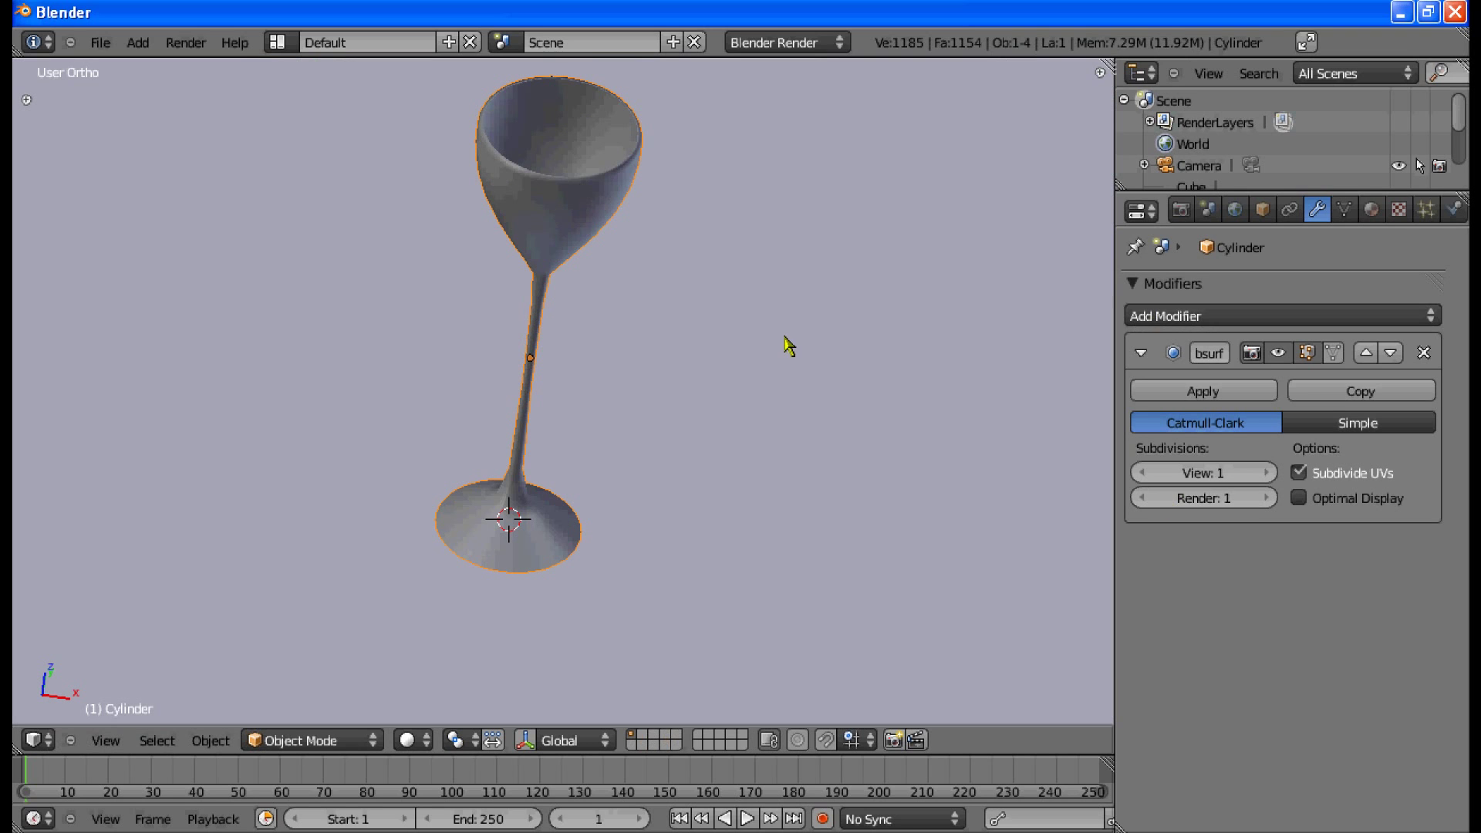
{"action": "middle_click_drag", "start_coordinate": [779, 355], "coordinate": [682, 417]}
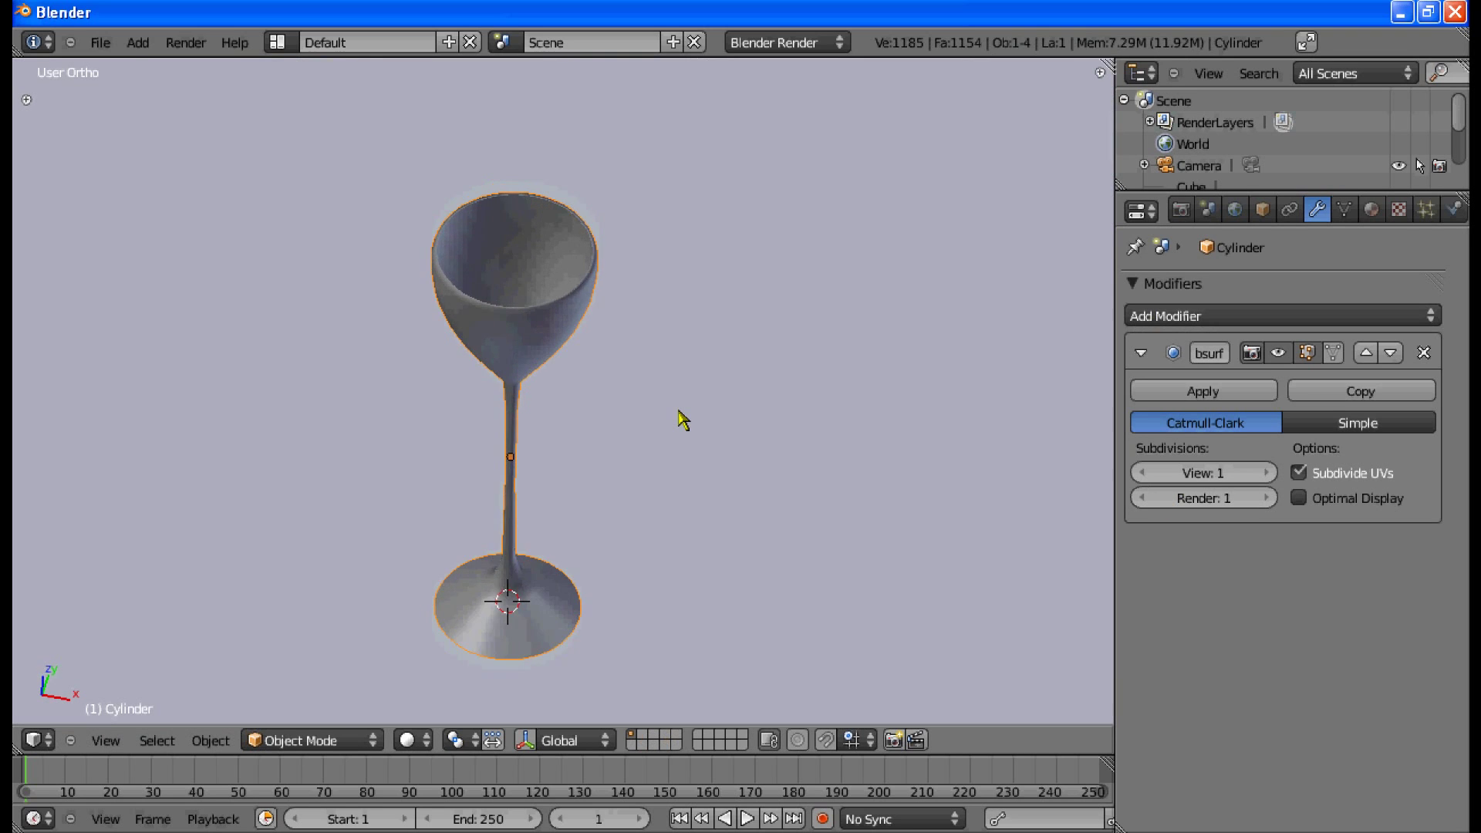
Step: In top wireframe view, slide the wine glass along Y toward the table's front edge
{"action": "key", "text": "KP_7"}
{"action": "scroll", "coordinate": [687, 412], "scroll_direction": "down", "scroll_amount": 7}
{"action": "key", "text": "z"}
{"action": "middle_click_drag", "start_coordinate": [771, 423], "coordinate": [788, 331], "text": "shift"}
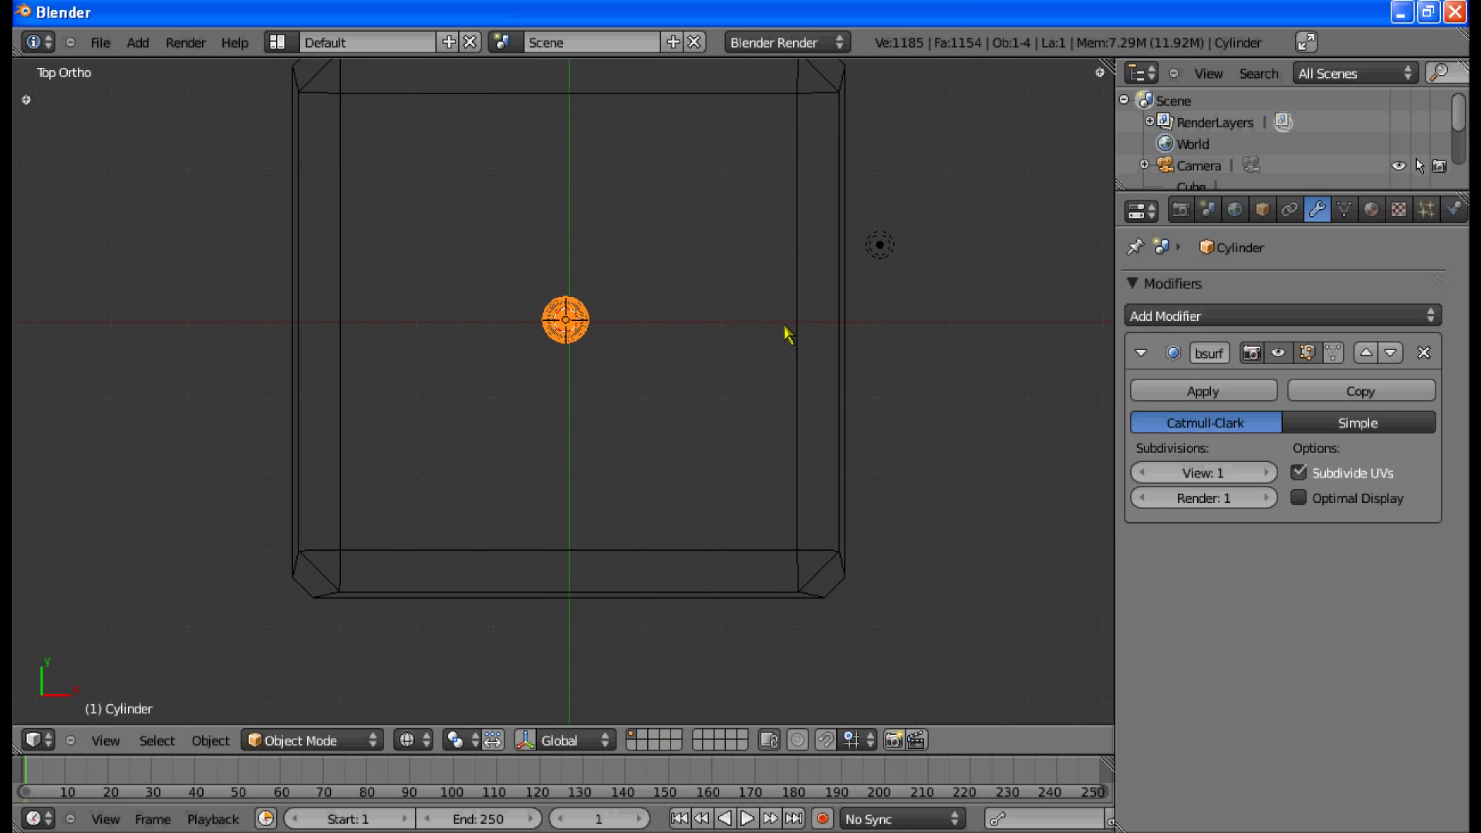
{"action": "key", "text": "g"}
{"action": "key", "text": "y"}
{"action": "left_click", "coordinate": [768, 490]}
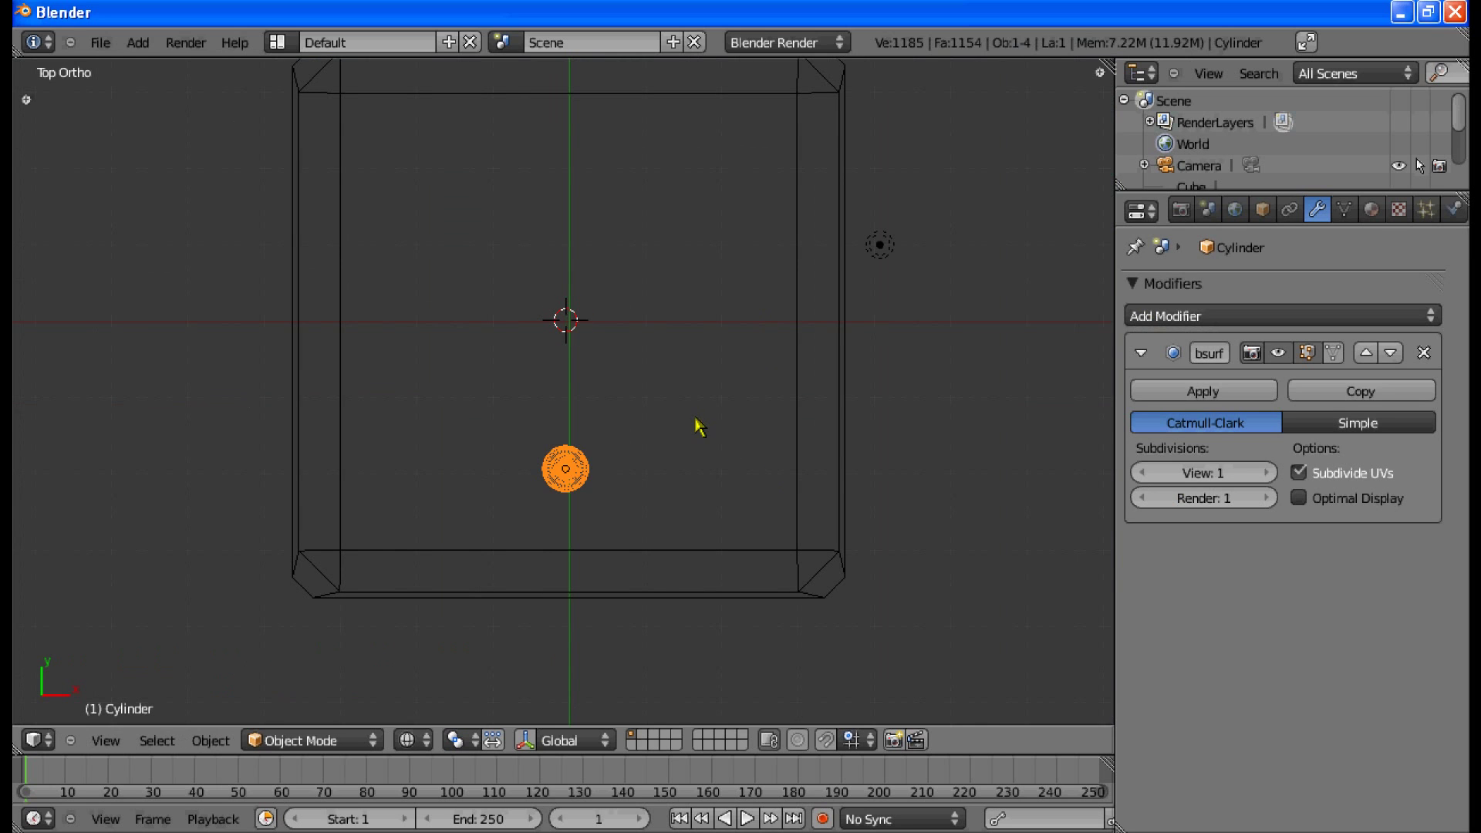
Step: Return to solid shading and check the glass placement from camera, front and orbited views
{"action": "middle_click_drag", "start_coordinate": [698, 426], "coordinate": [661, 331]}
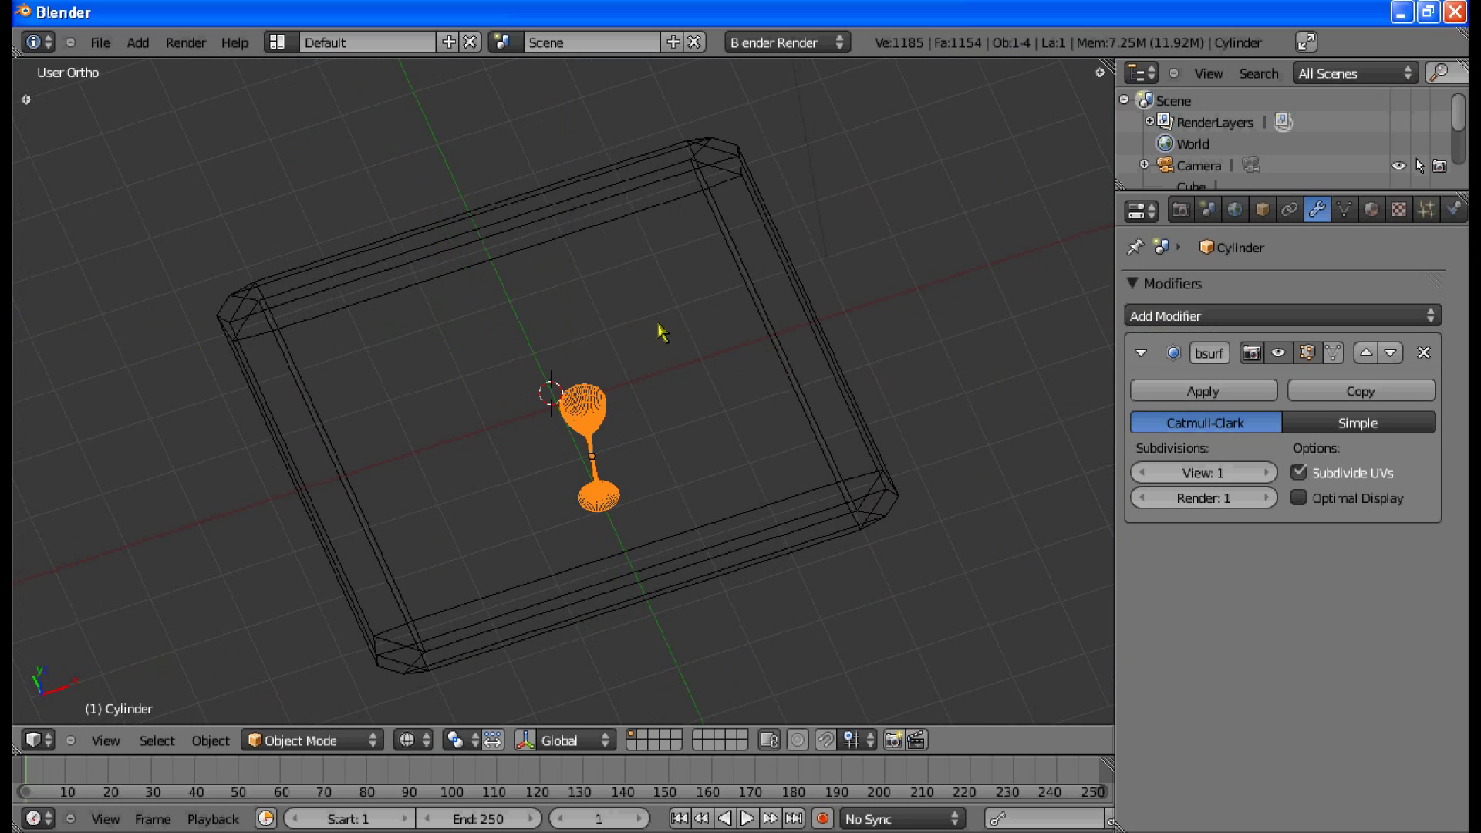
{"action": "key", "text": "KP_0"}
{"action": "key", "text": "KP_1"}
{"action": "key", "text": "KP_5"}
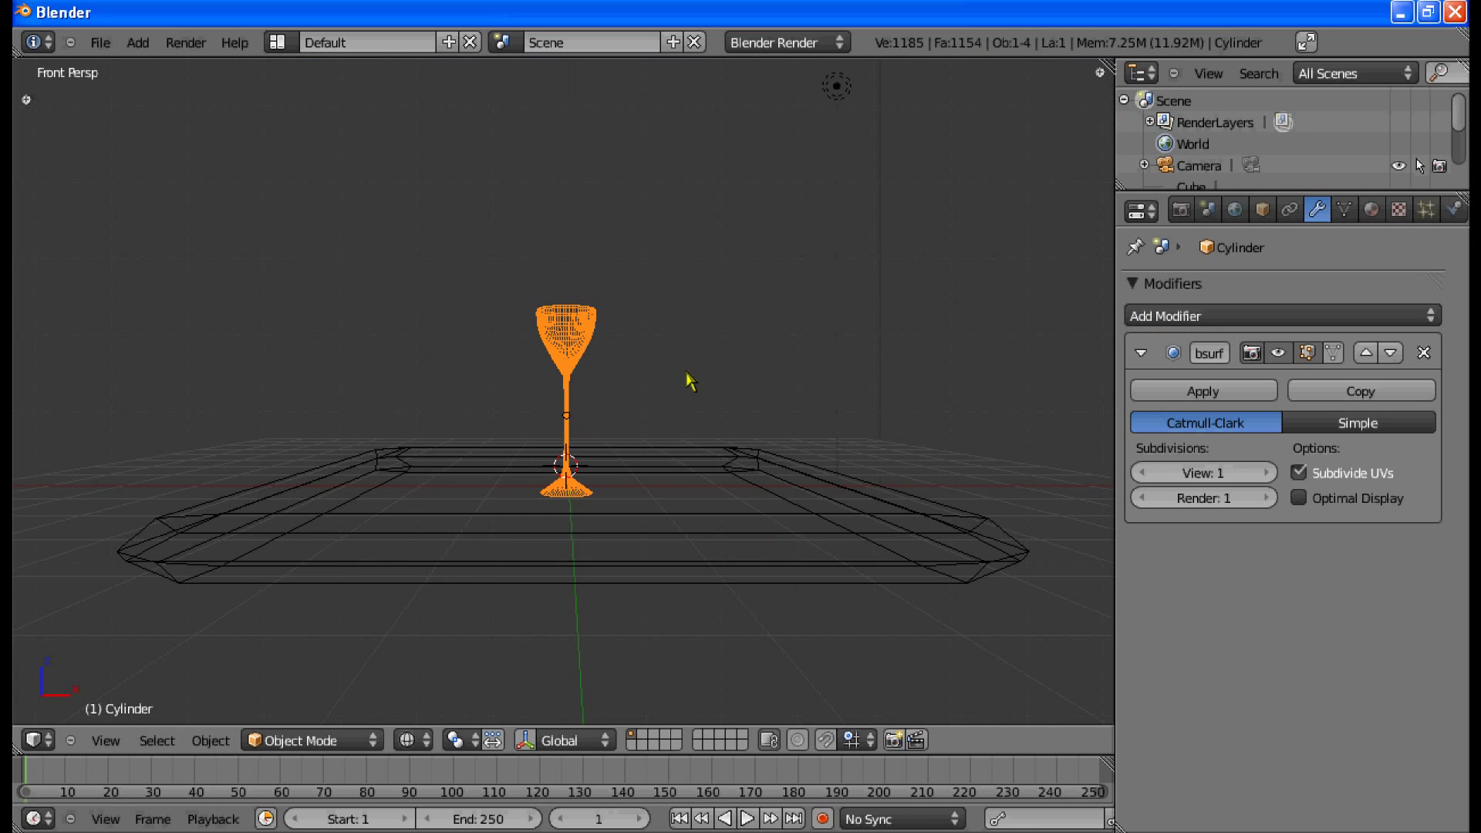
{"action": "key", "text": "z"}
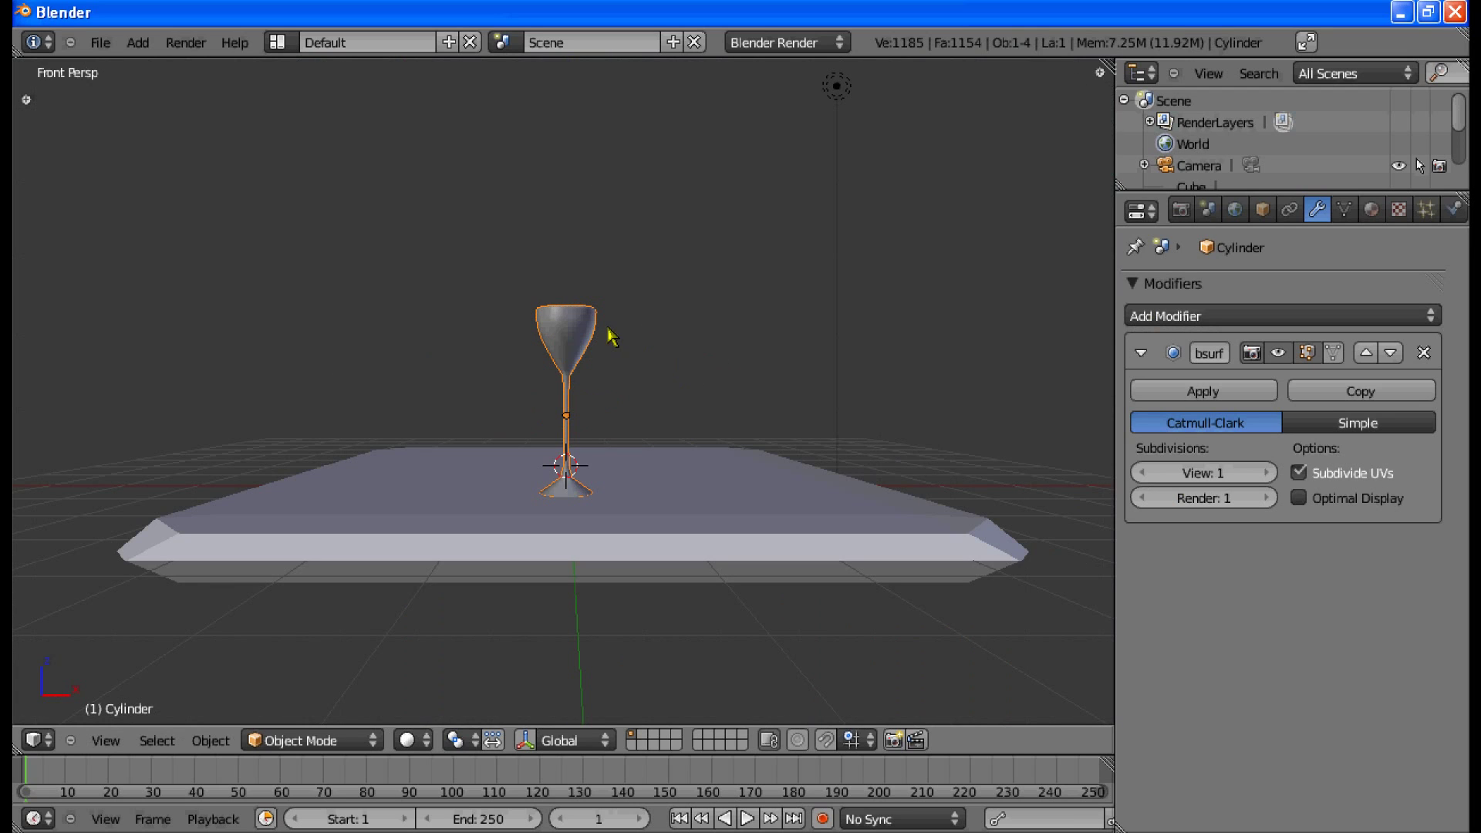
{"action": "middle_click_drag", "start_coordinate": [613, 337], "coordinate": [787, 503]}
{"action": "scroll", "coordinate": [787, 506], "scroll_direction": "up", "scroll_amount": 2}
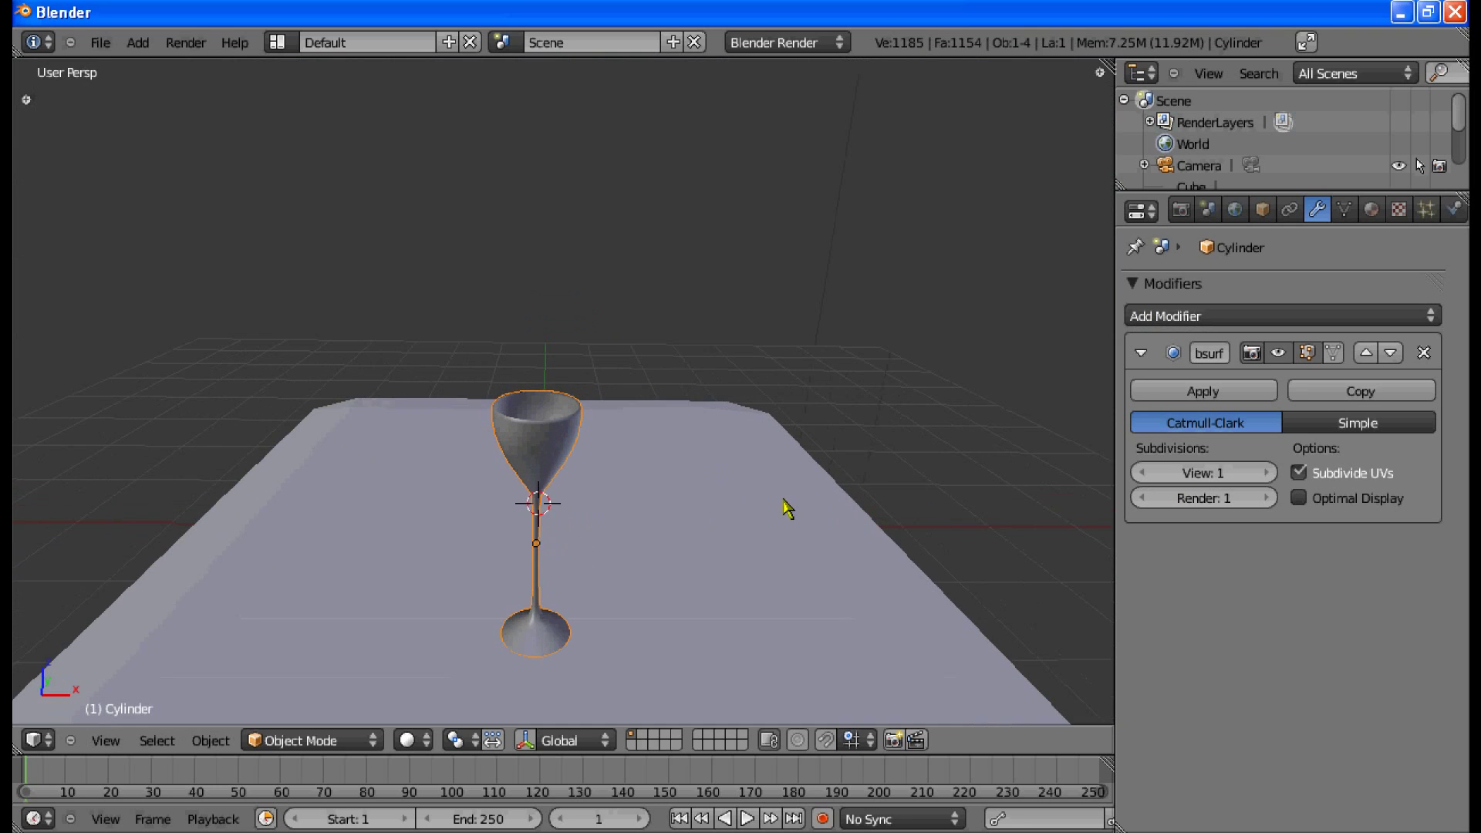
{"action": "scroll", "coordinate": [871, 480], "scroll_direction": "up", "scroll_amount": 1}
{"action": "middle_click_drag", "start_coordinate": [870, 480], "coordinate": [840, 473]}
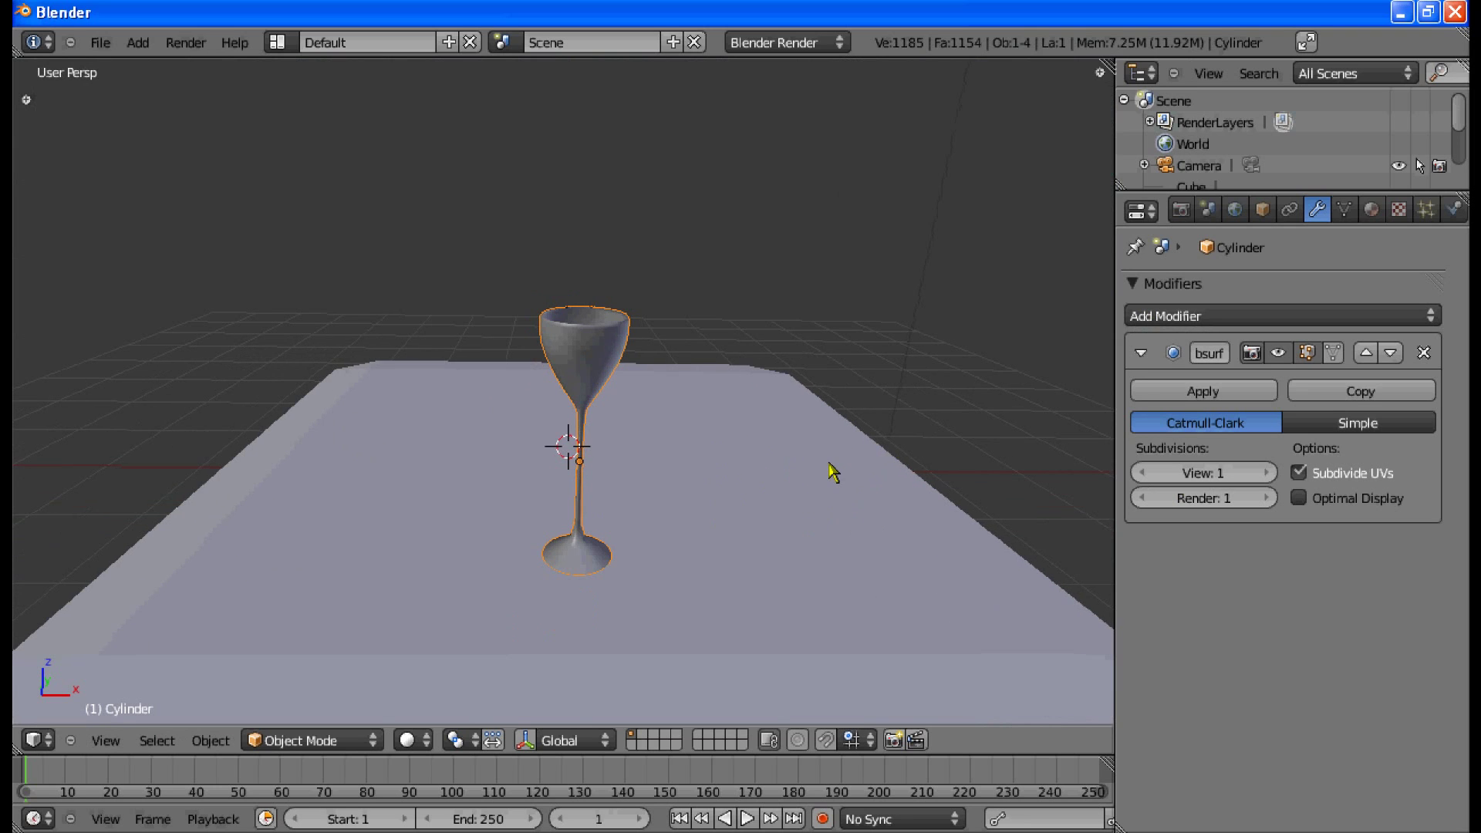
Step: Widen the table along the X axis and check it through the camera
{"action": "right_click", "coordinate": [819, 471]}
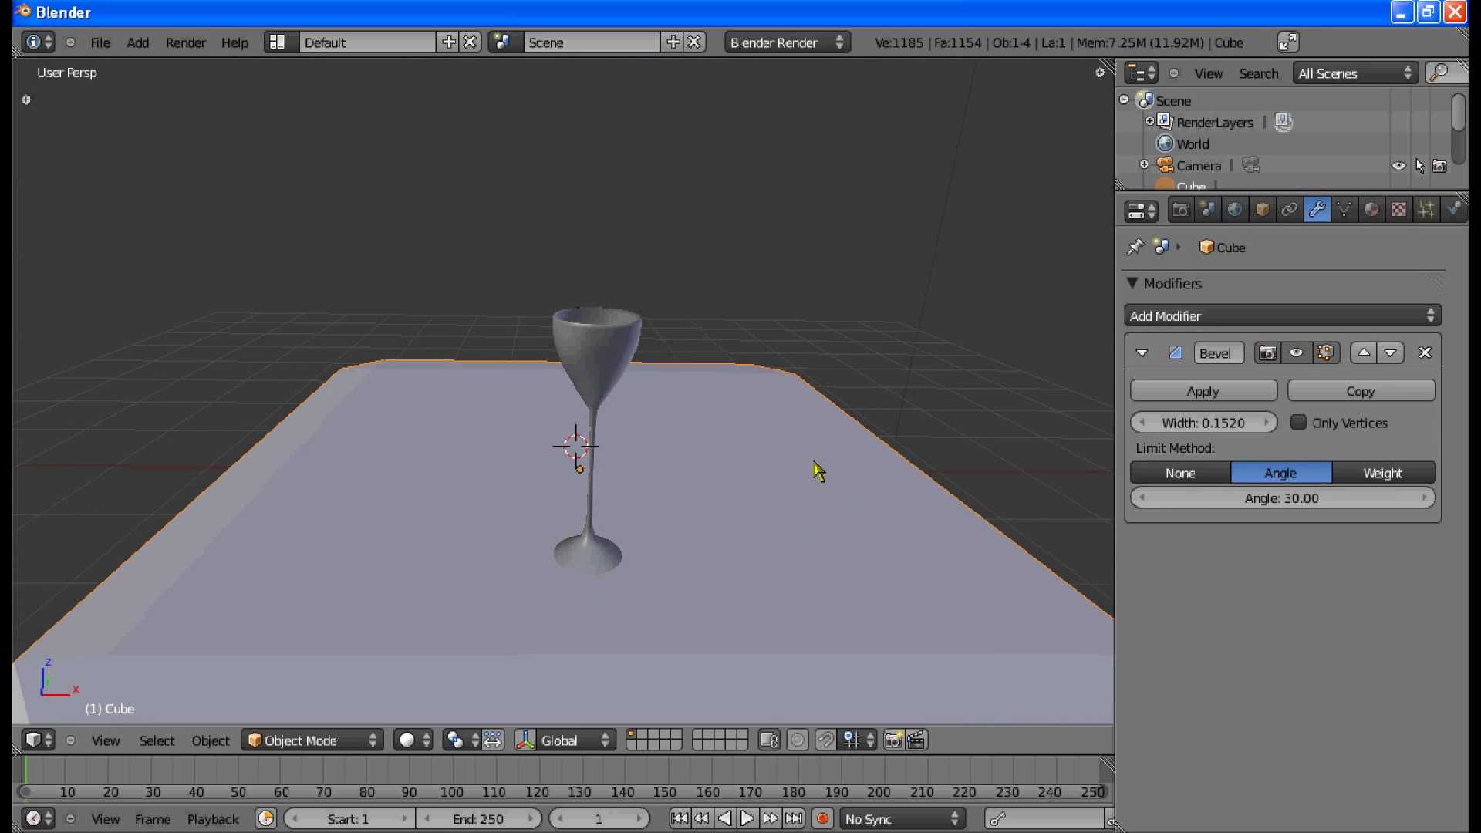
{"action": "key", "text": "s"}
{"action": "key", "text": "x"}
{"action": "left_click", "coordinate": [895, 471]}
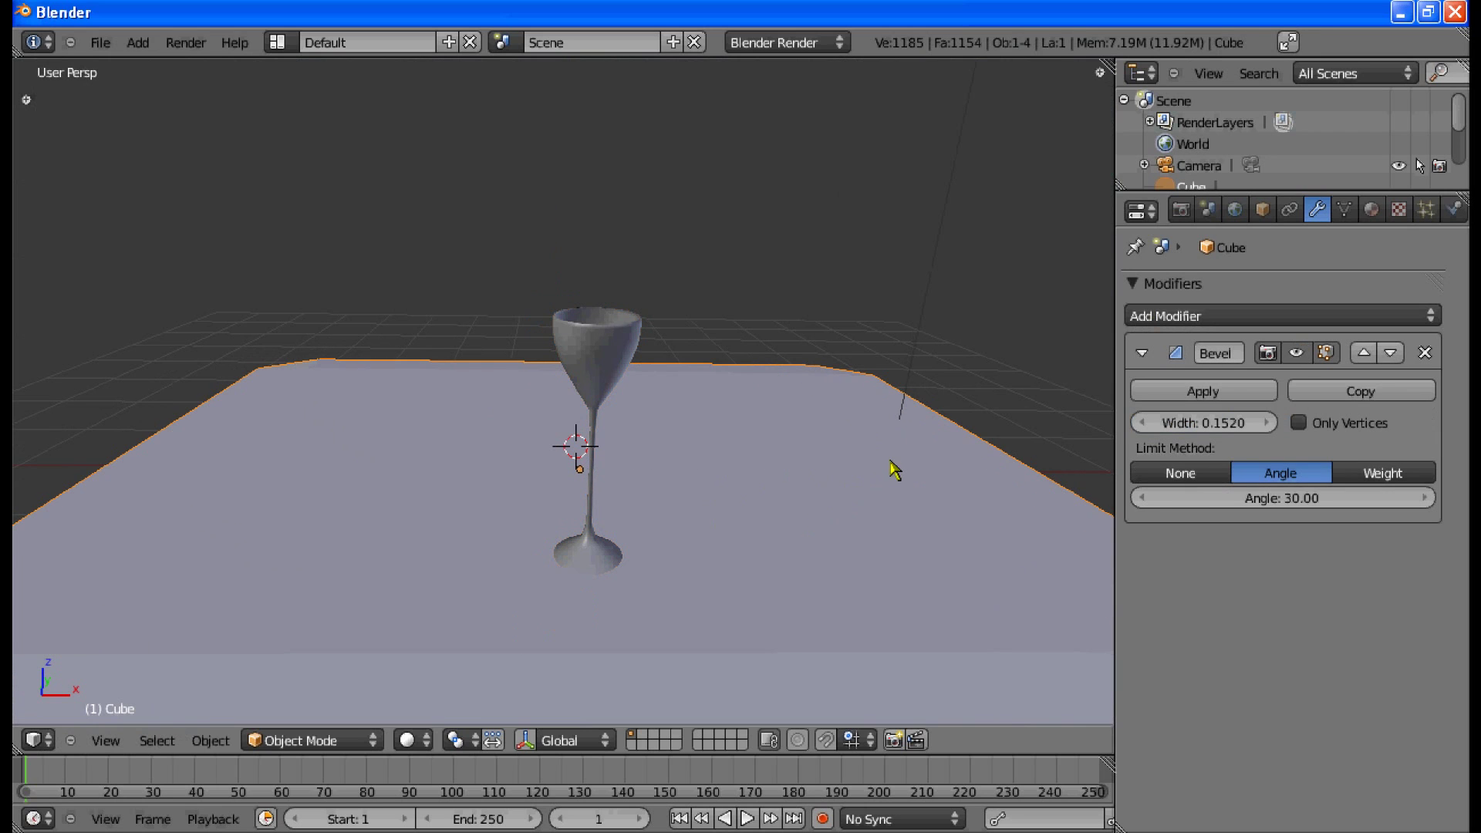
{"action": "key", "text": "KP_0"}
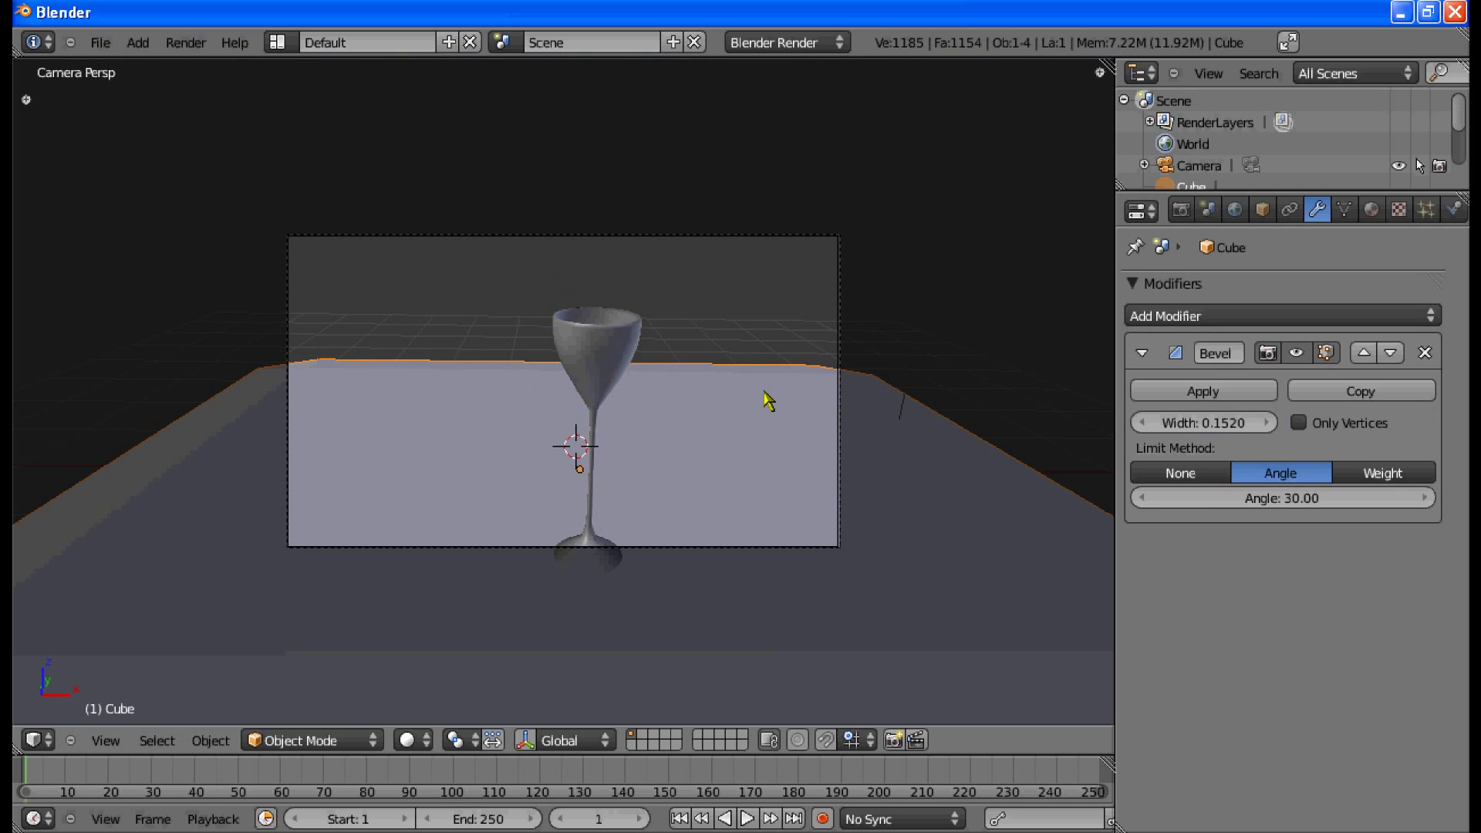
{"action": "key", "text": "Right"}
{"action": "key", "text": "Right"}
{"action": "key", "text": "Right"}
Step: In Top Ortho, move the wine glass 0.5591 along Y toward the camera, then view through the camera
{"action": "key", "text": "KP_7"}
{"action": "key", "text": "KP_5"}
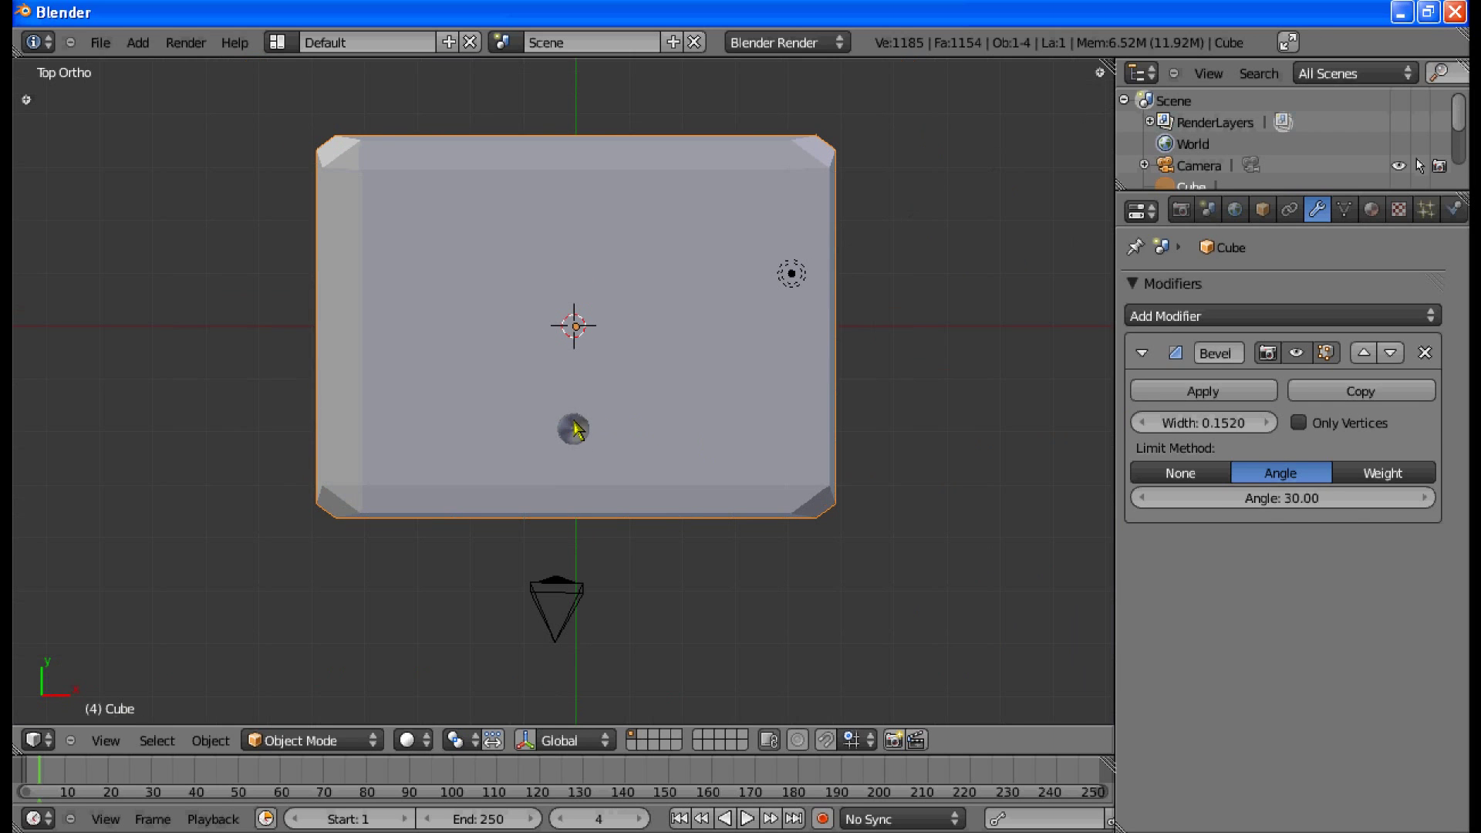
{"action": "right_click", "coordinate": [575, 429]}
{"action": "key", "text": "g"}
{"action": "key", "text": "y"}
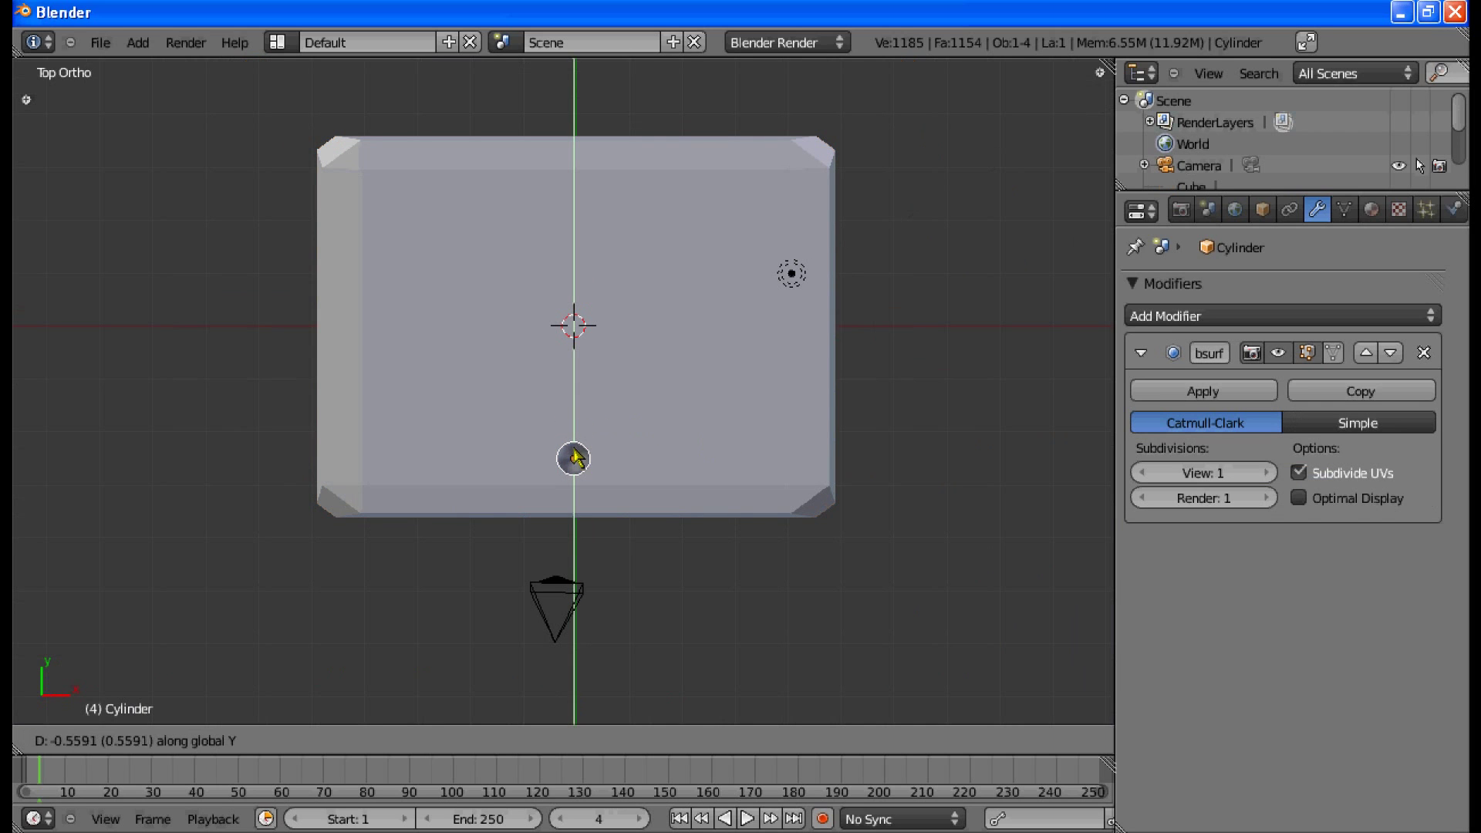
{"action": "left_click", "coordinate": [575, 456]}
{"action": "key", "text": "KP_0"}
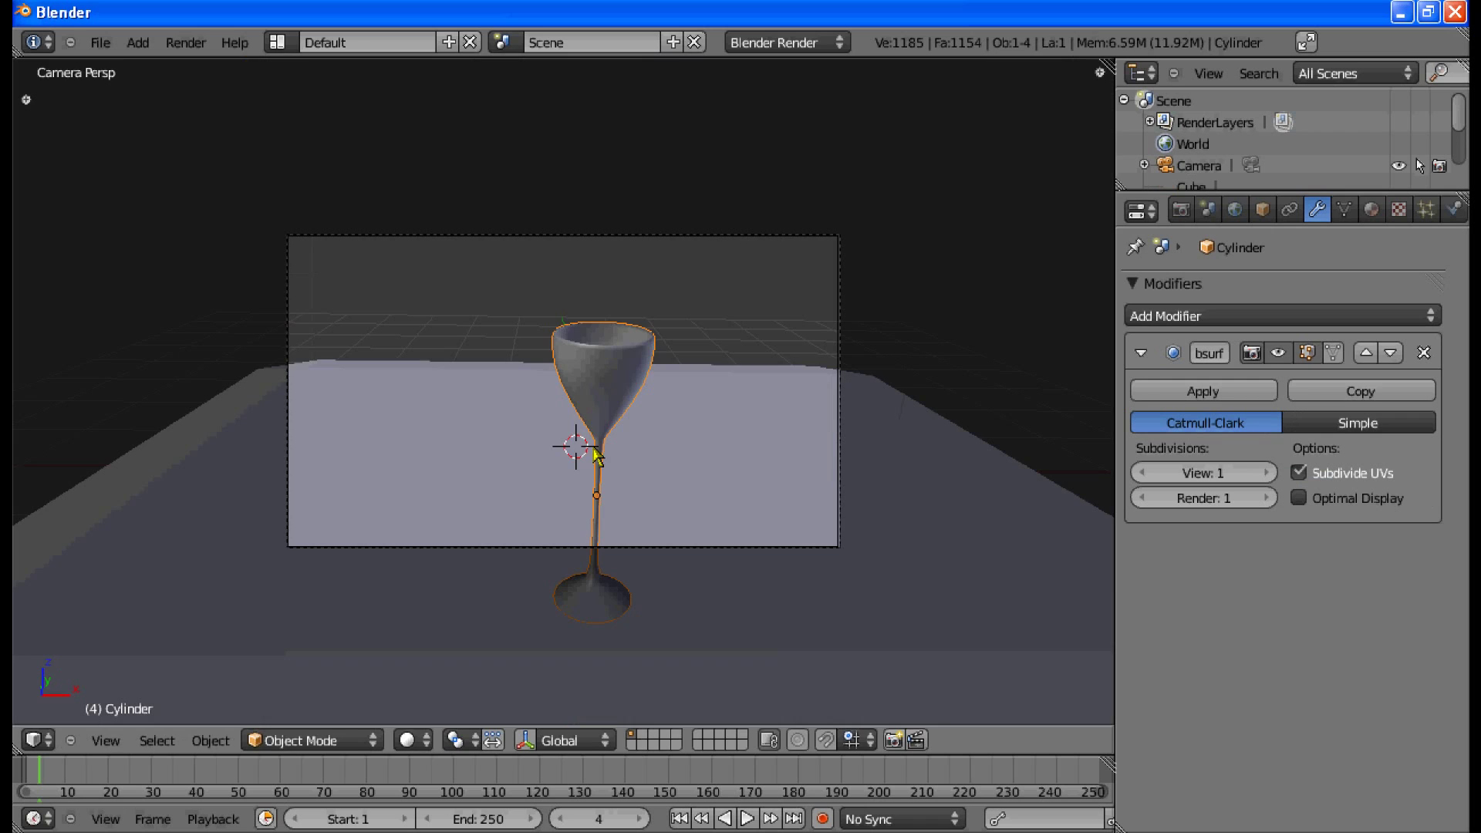
Step: Lower the camera slightly along Z and pull it back along Y
{"action": "right_click", "coordinate": [840, 414]}
{"action": "key", "text": "g"}
{"action": "key", "text": "Escape"}
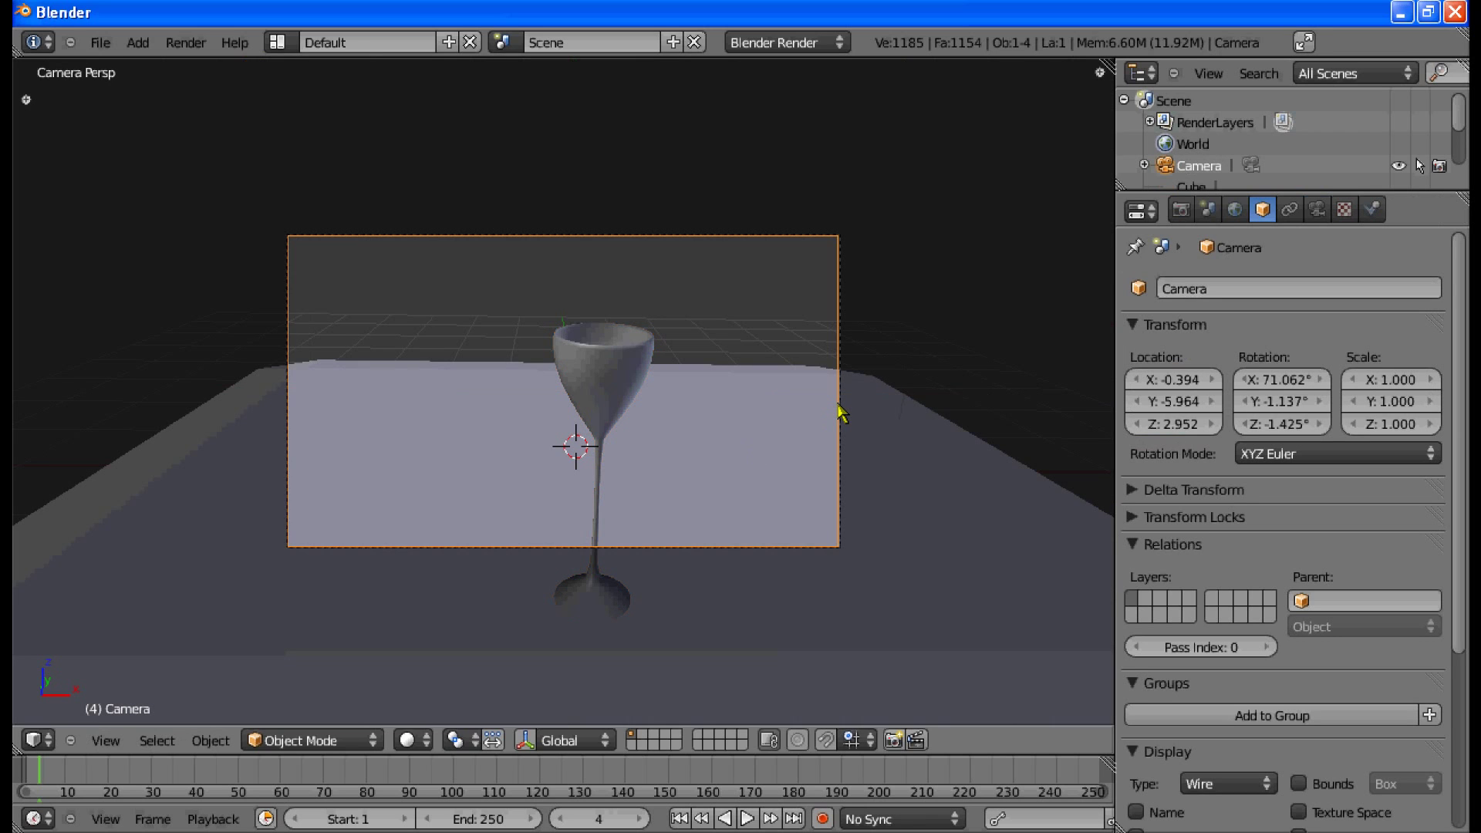
{"action": "key", "text": "g"}
{"action": "key", "text": "x"}
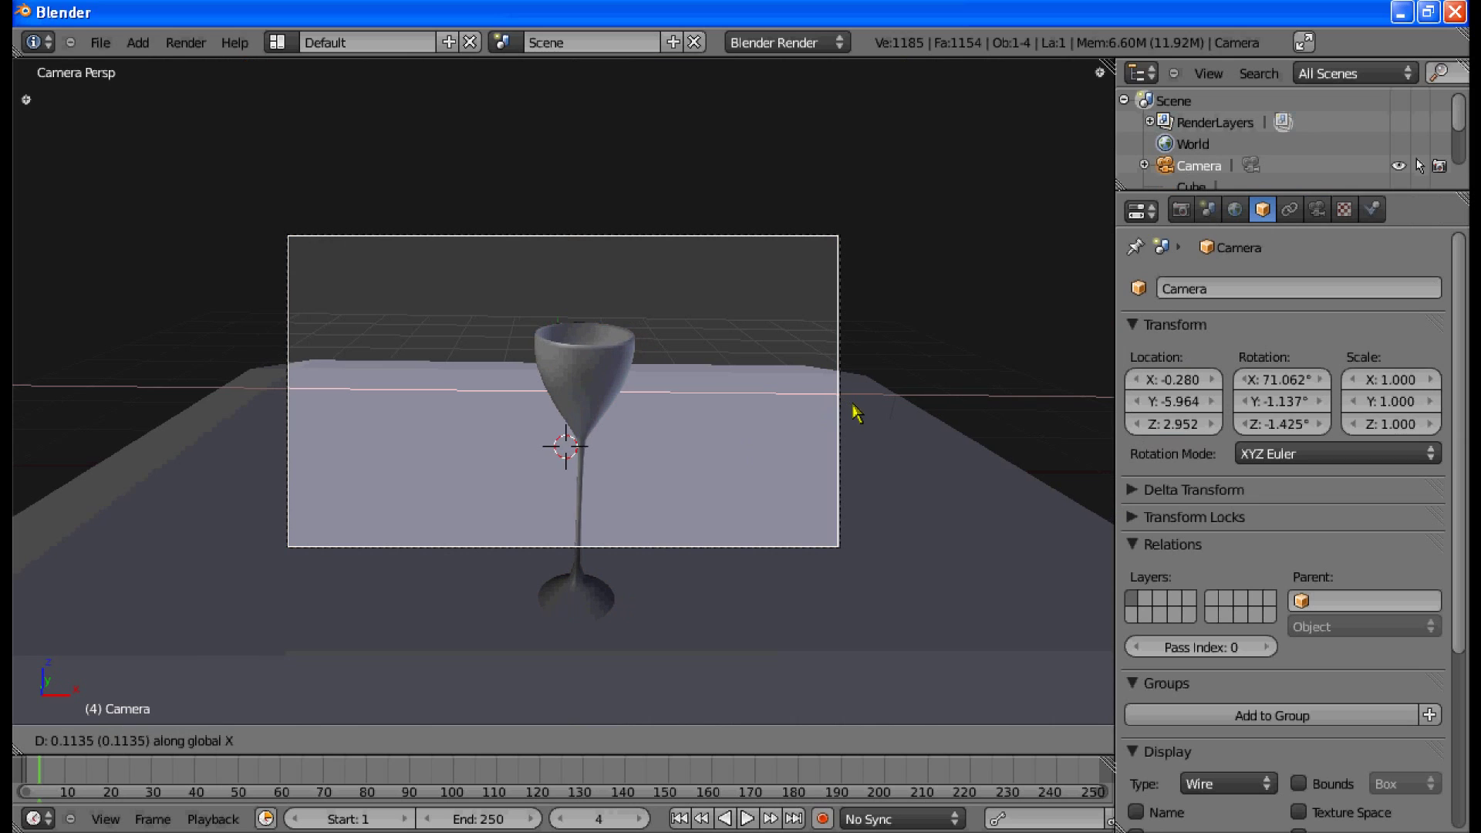
{"action": "key", "text": "z"}
{"action": "left_click", "coordinate": [855, 415]}
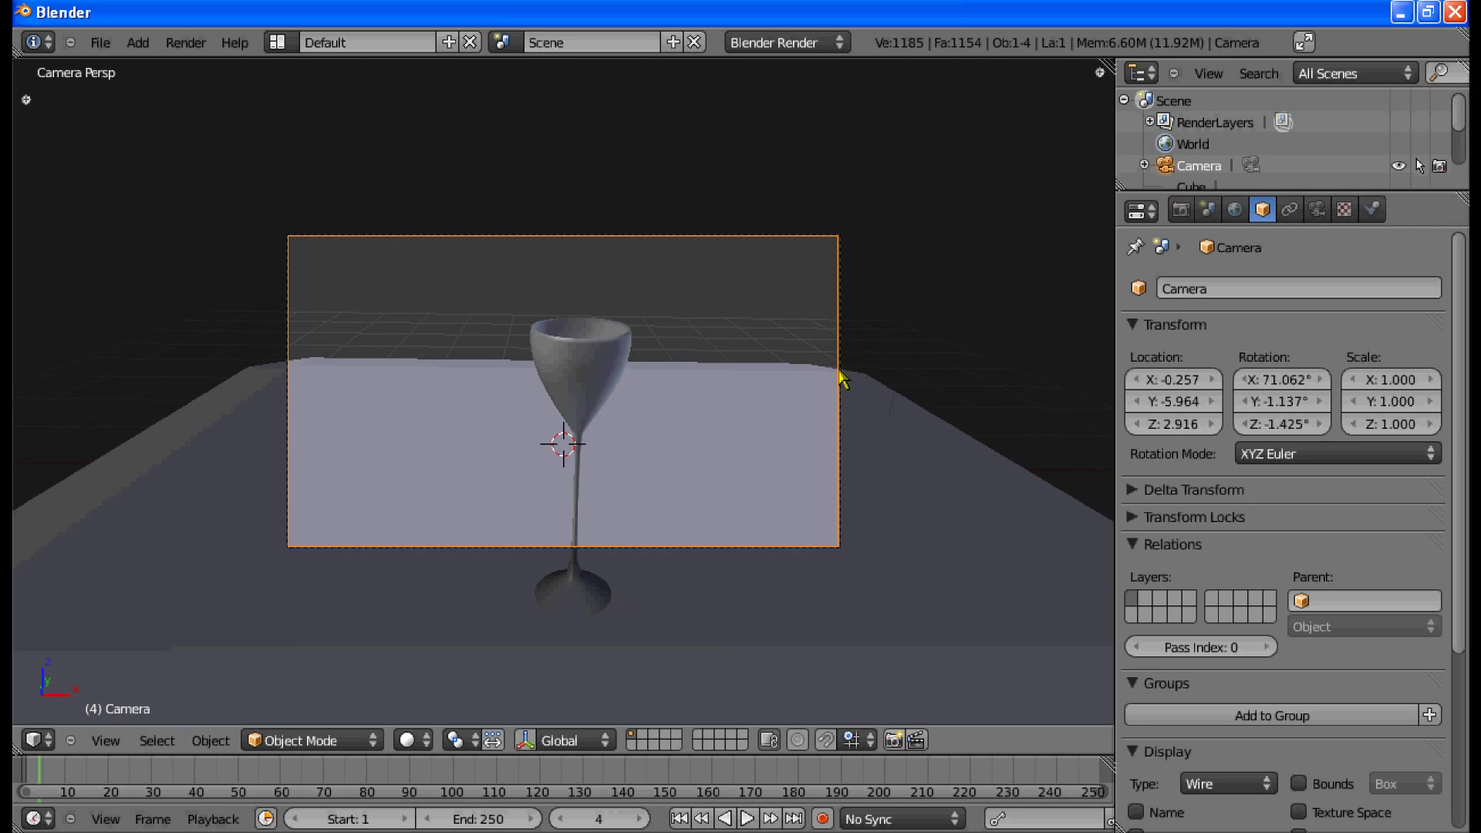
{"action": "key", "text": "g"}
{"action": "key", "text": "y"}
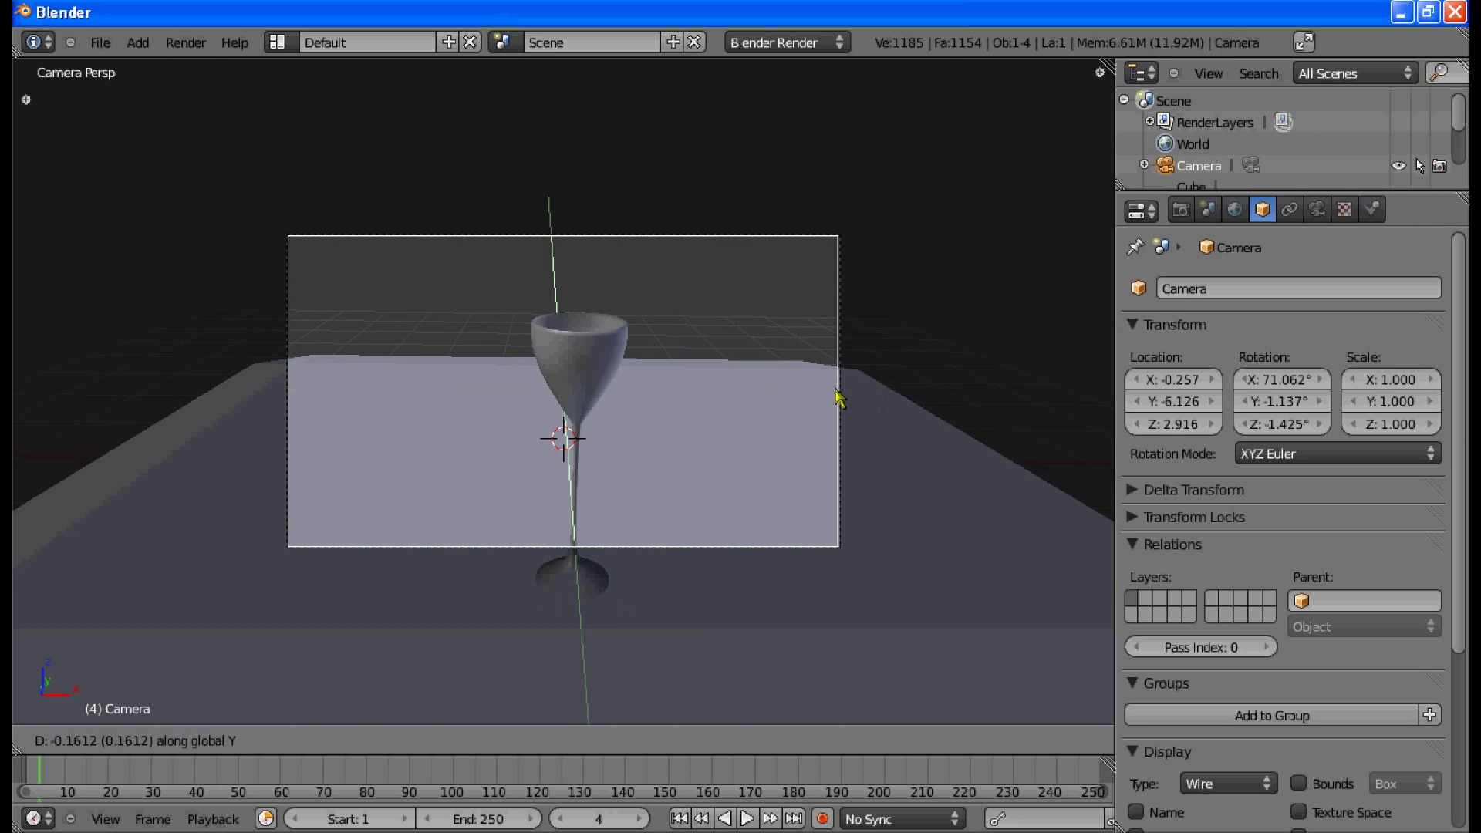
{"action": "left_click", "coordinate": [840, 398]}
Step: Tilt the camera about its X axis to its new angle
{"action": "key", "text": "r"}
{"action": "key", "text": "x"}
{"action": "key", "text": "x"}
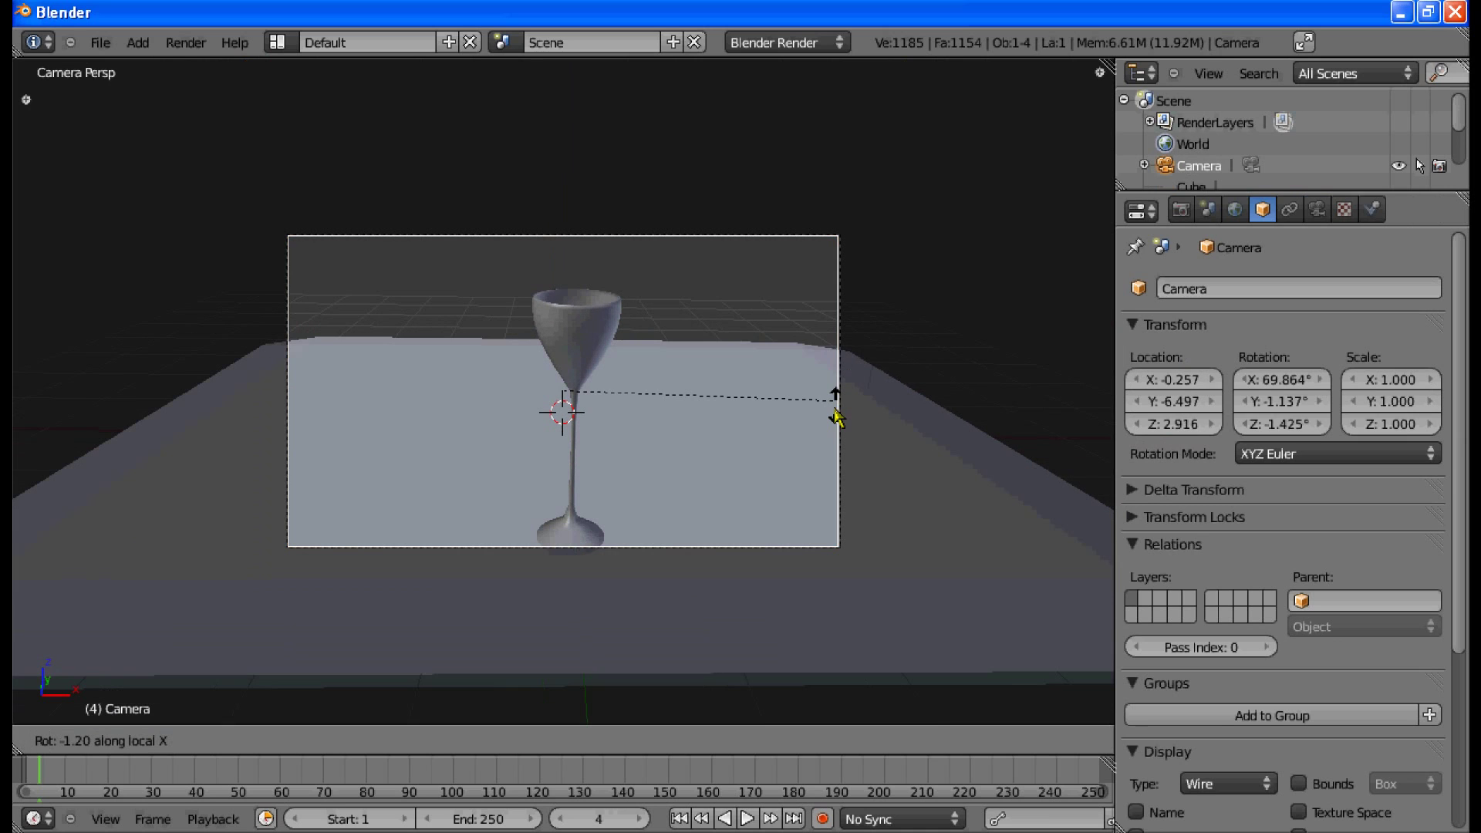
{"action": "left_click", "coordinate": [913, 430]}
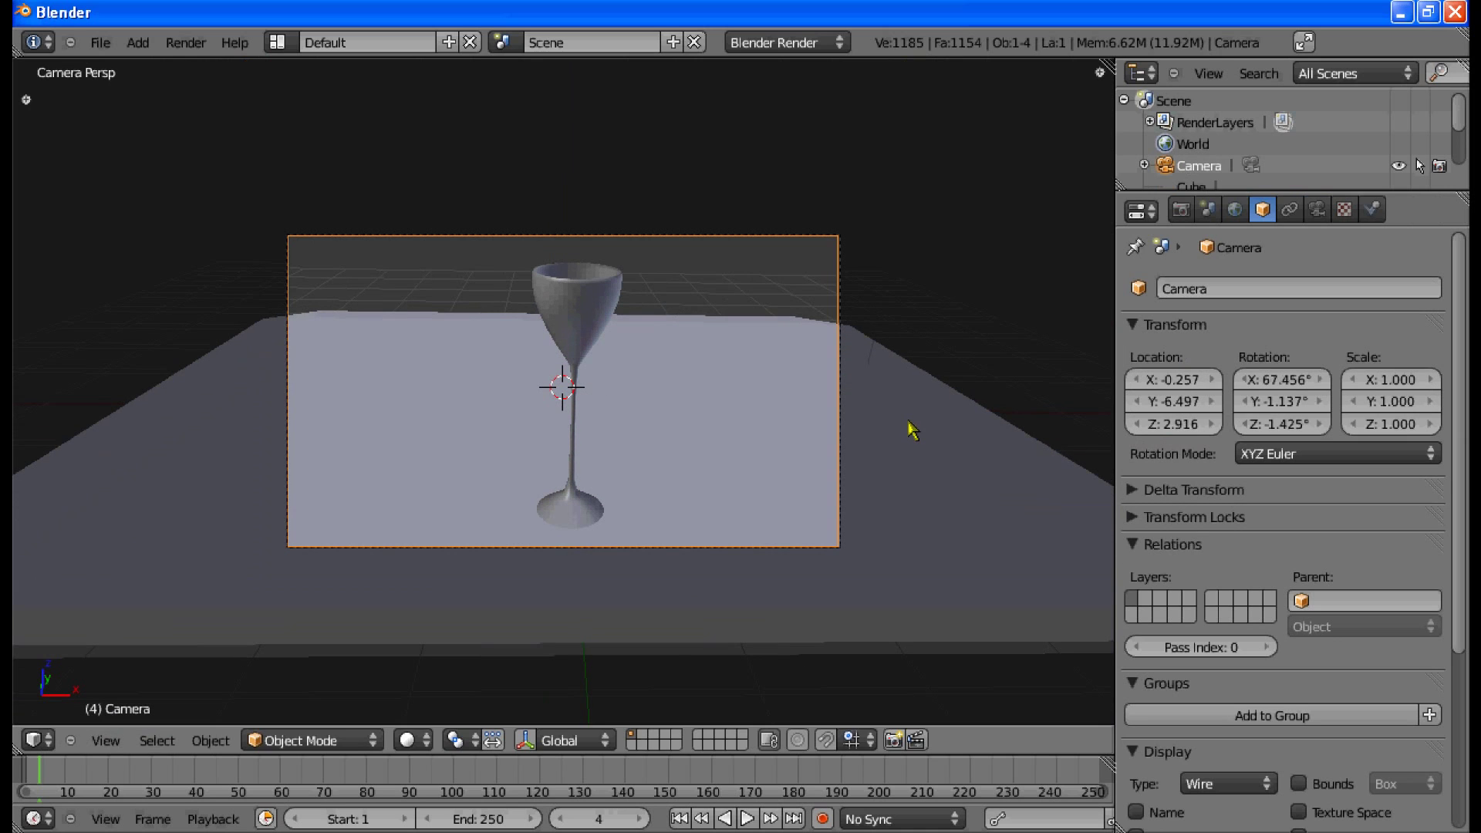
{"action": "key", "text": "r"}
{"action": "right_click", "coordinate": [836, 396]}
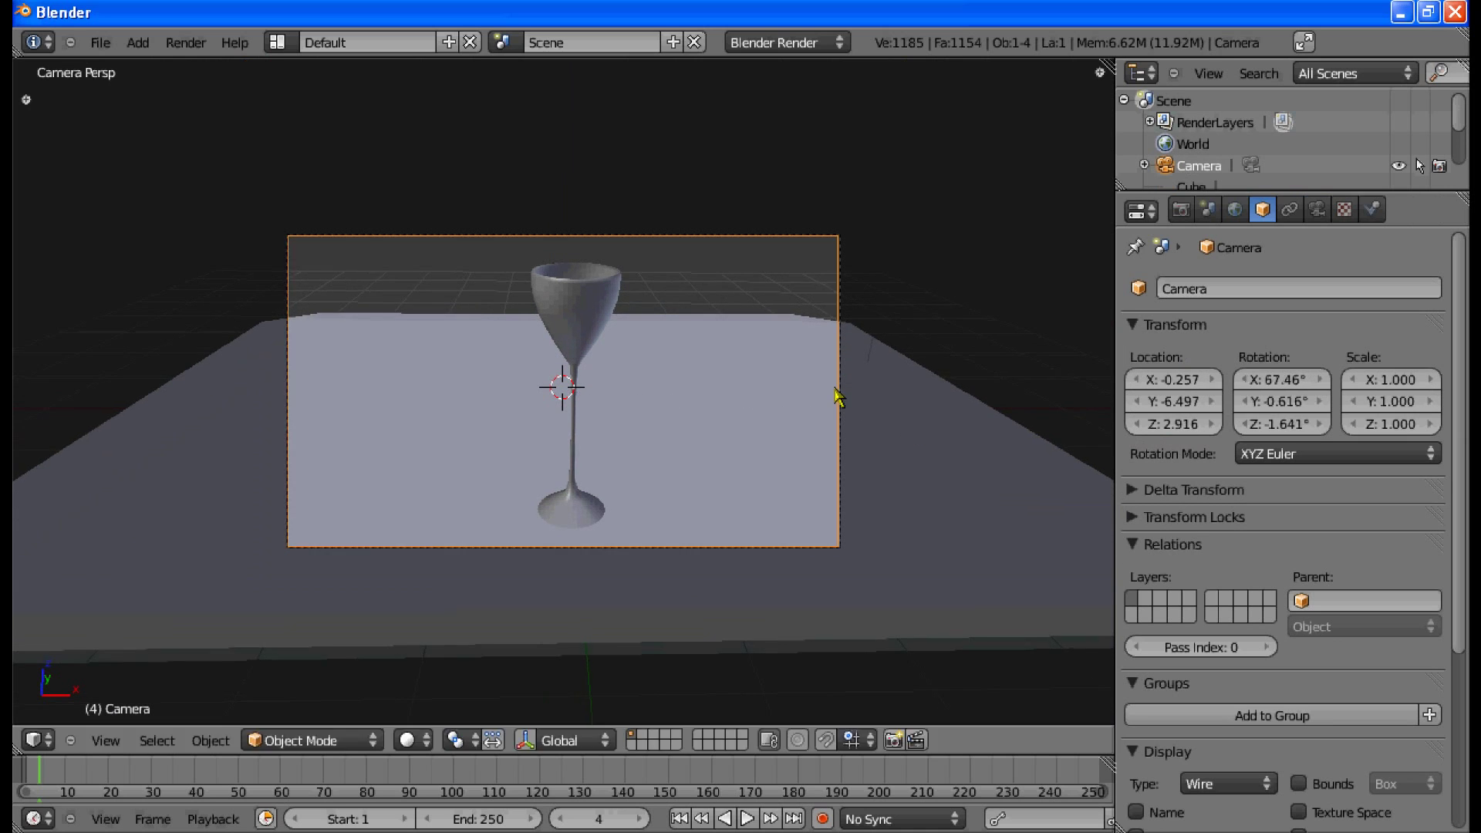
Step: Lower the wine glass about 0.1223 along Z so its foot rests on the tabletop, viewed from the front
{"action": "right_click", "coordinate": [624, 298]}
{"action": "key", "text": "s"}
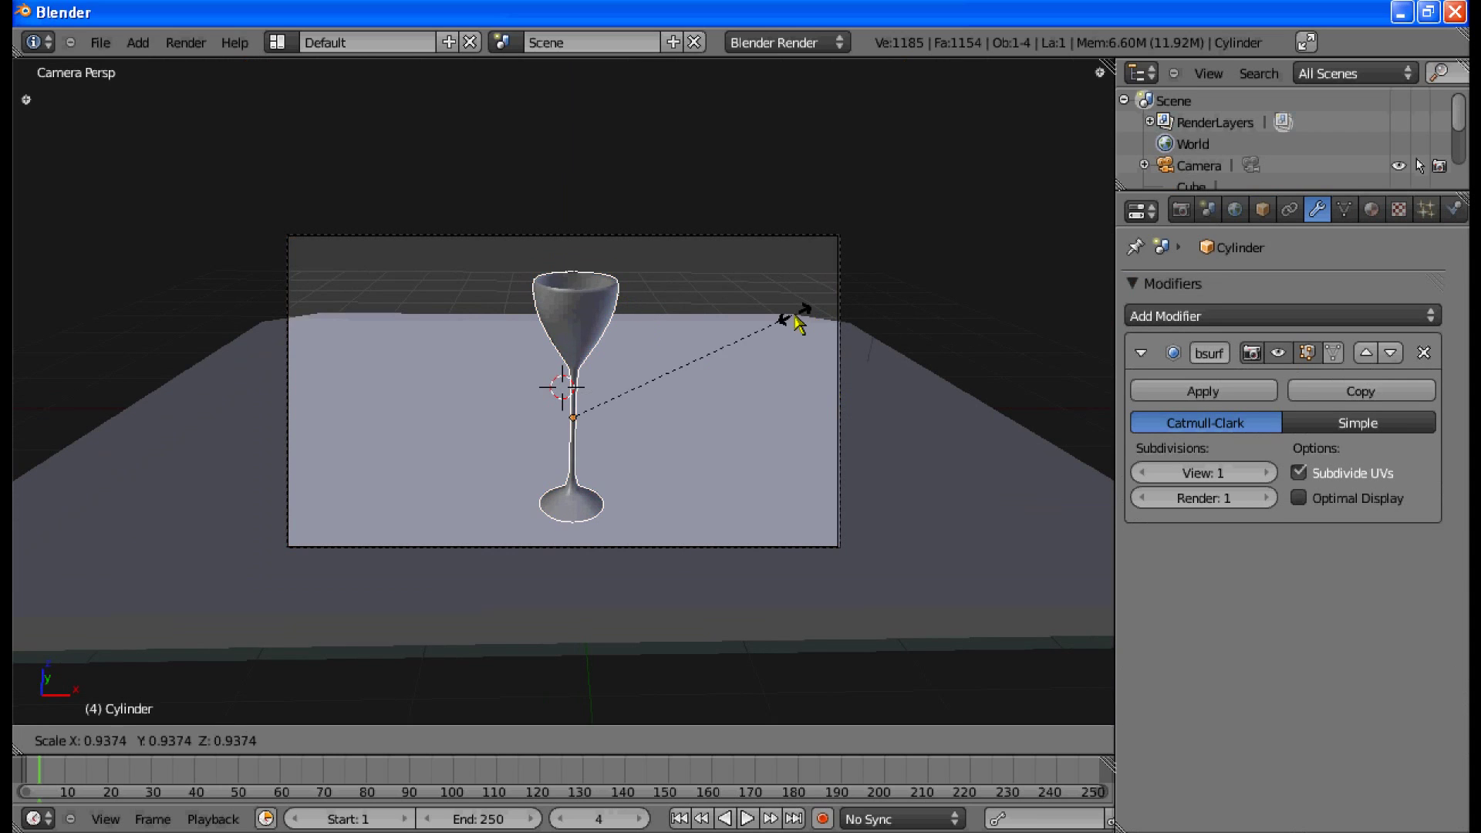
{"action": "key", "text": "Escape"}
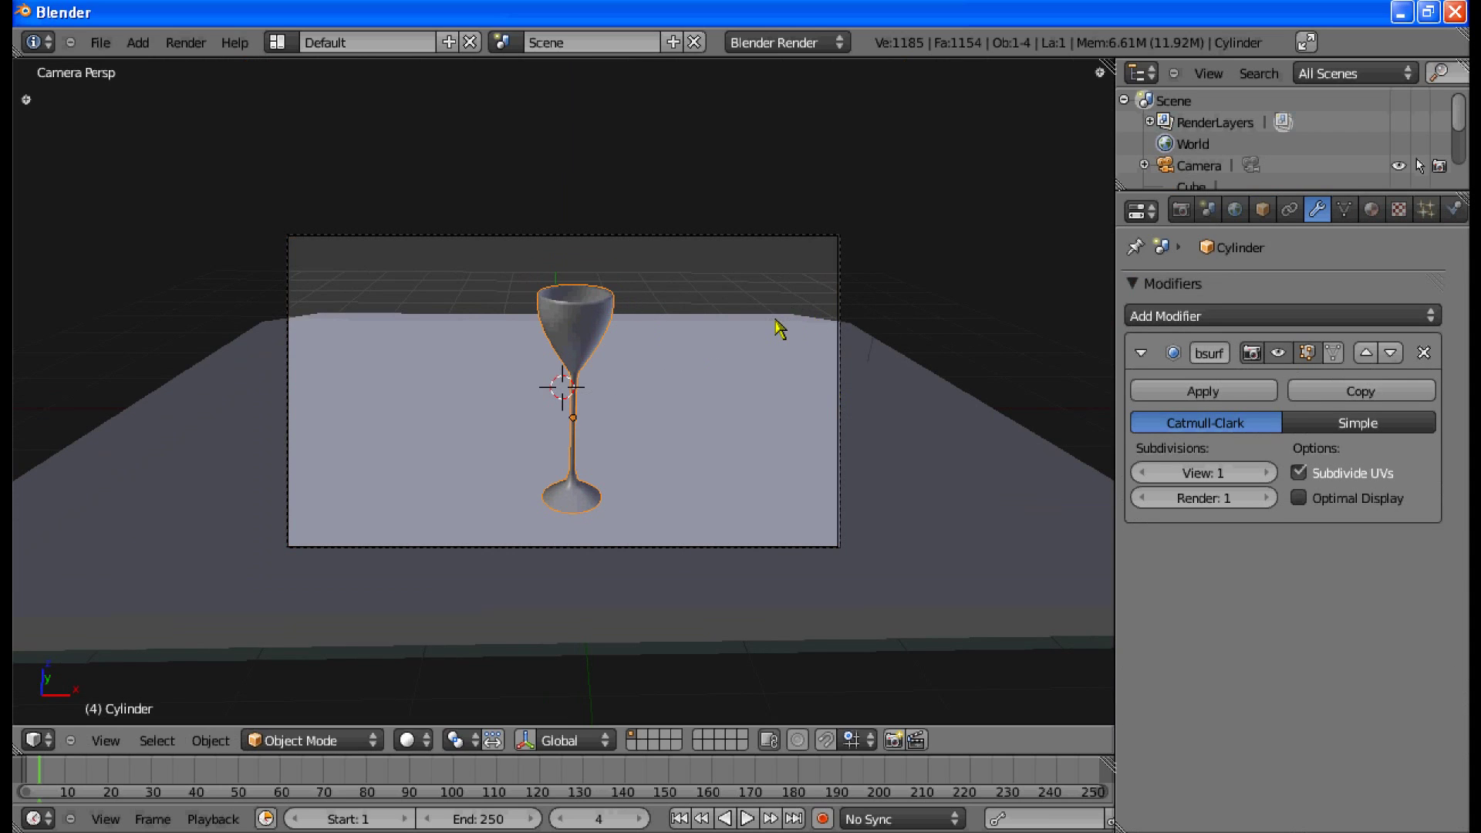
{"action": "key", "text": "g"}
{"action": "key", "text": "z"}
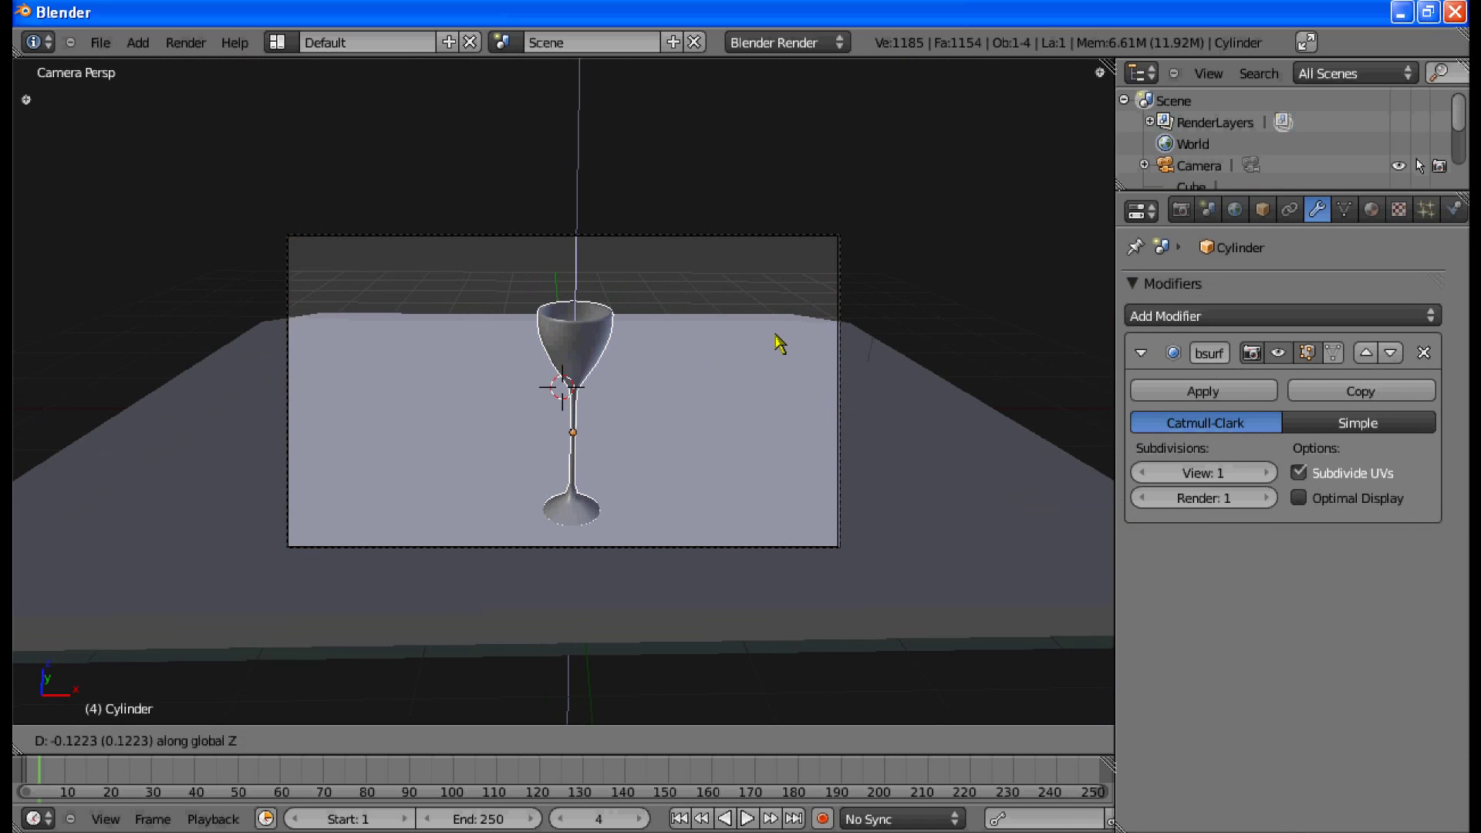
{"action": "left_click", "coordinate": [780, 344]}
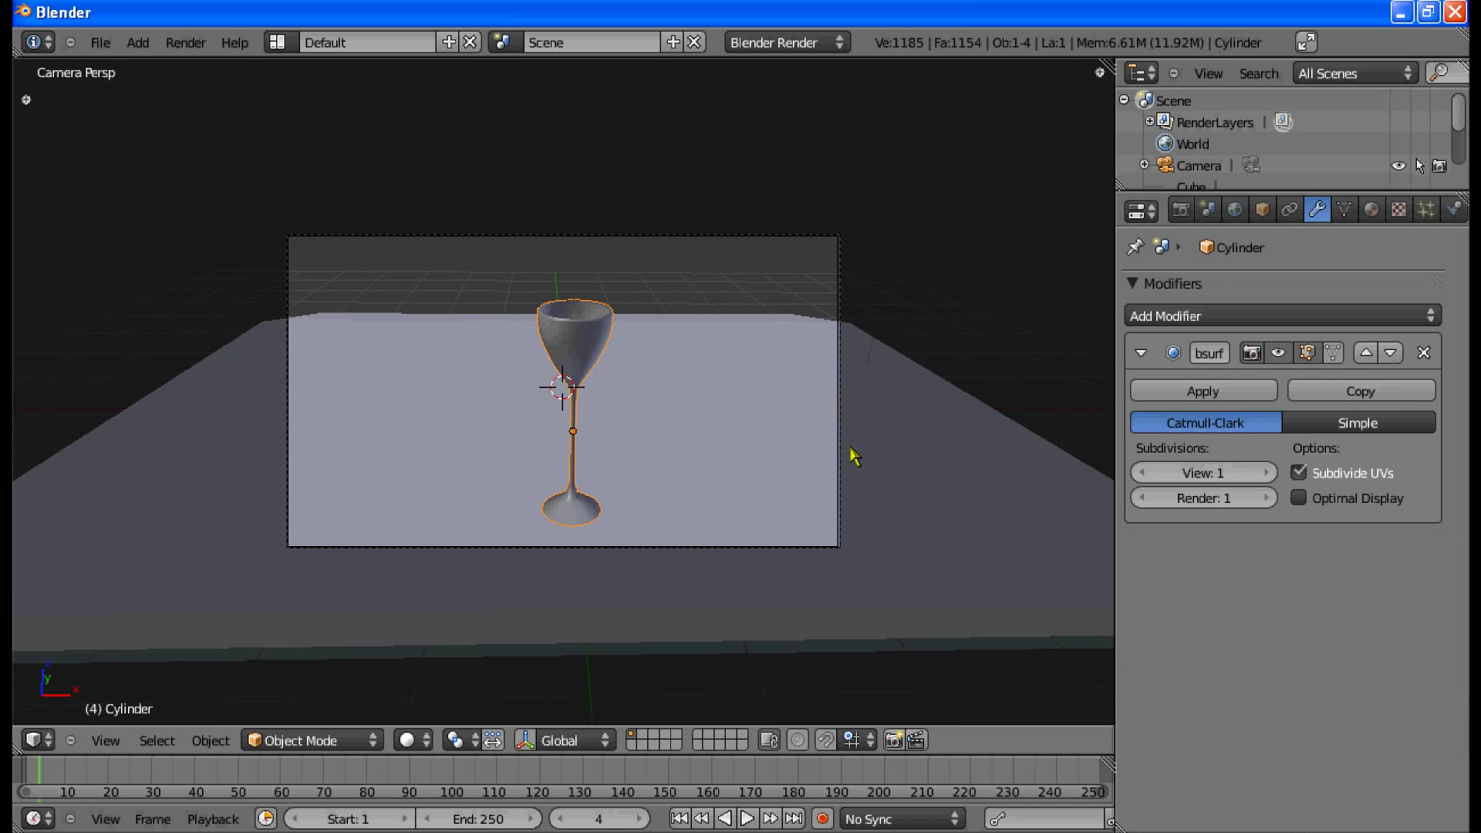
{"action": "key", "text": "KP_1"}
{"action": "scroll", "coordinate": [679, 410], "scroll_direction": "up", "scroll_amount": 5}
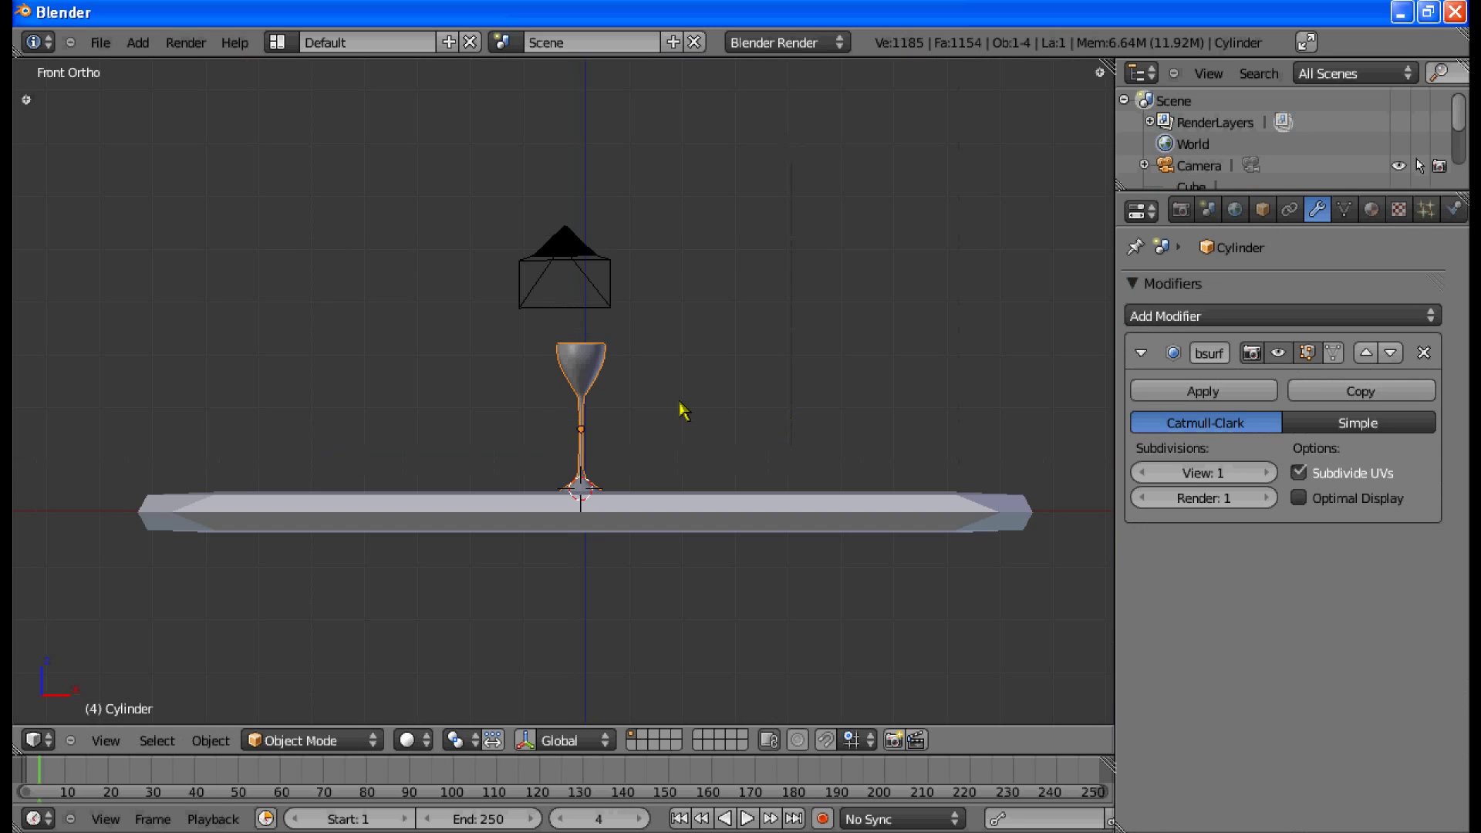
{"action": "scroll", "coordinate": [679, 411], "scroll_direction": "down", "scroll_amount": 3}
{"action": "scroll", "coordinate": [677, 413], "scroll_direction": "up", "scroll_amount": 3}
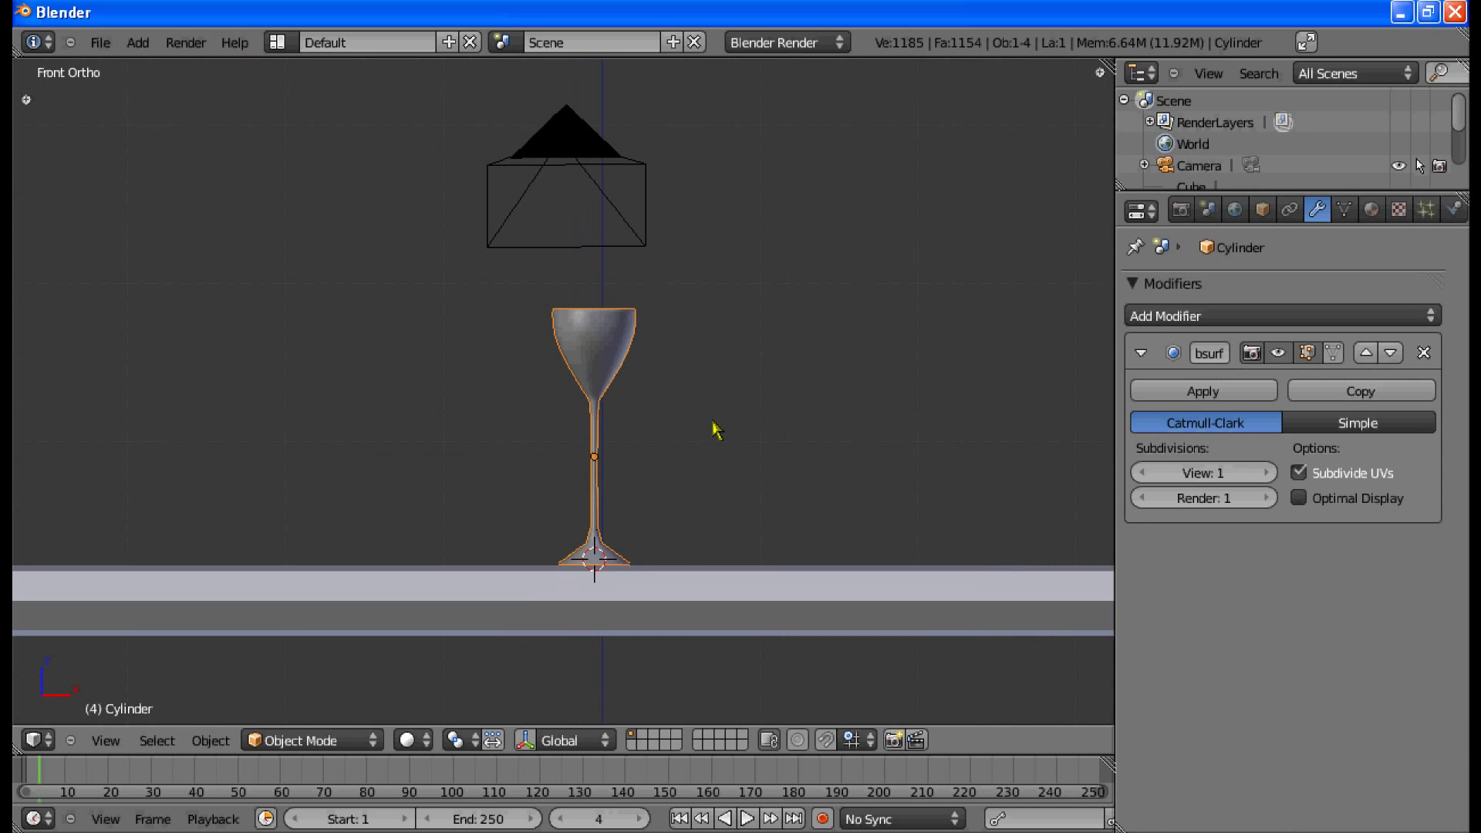
Step: Duplicate the wine glass and place the copy to its left along X
{"action": "mouse_move", "coordinate": [713, 430]}
{"action": "middle_mouse_down", "text": "shift"}
{"action": "mouse_move", "coordinate": [754, 413]}
{"action": "mouse_move", "coordinate": [714, 420]}
{"action": "middle_mouse_up", "text": "shift"}
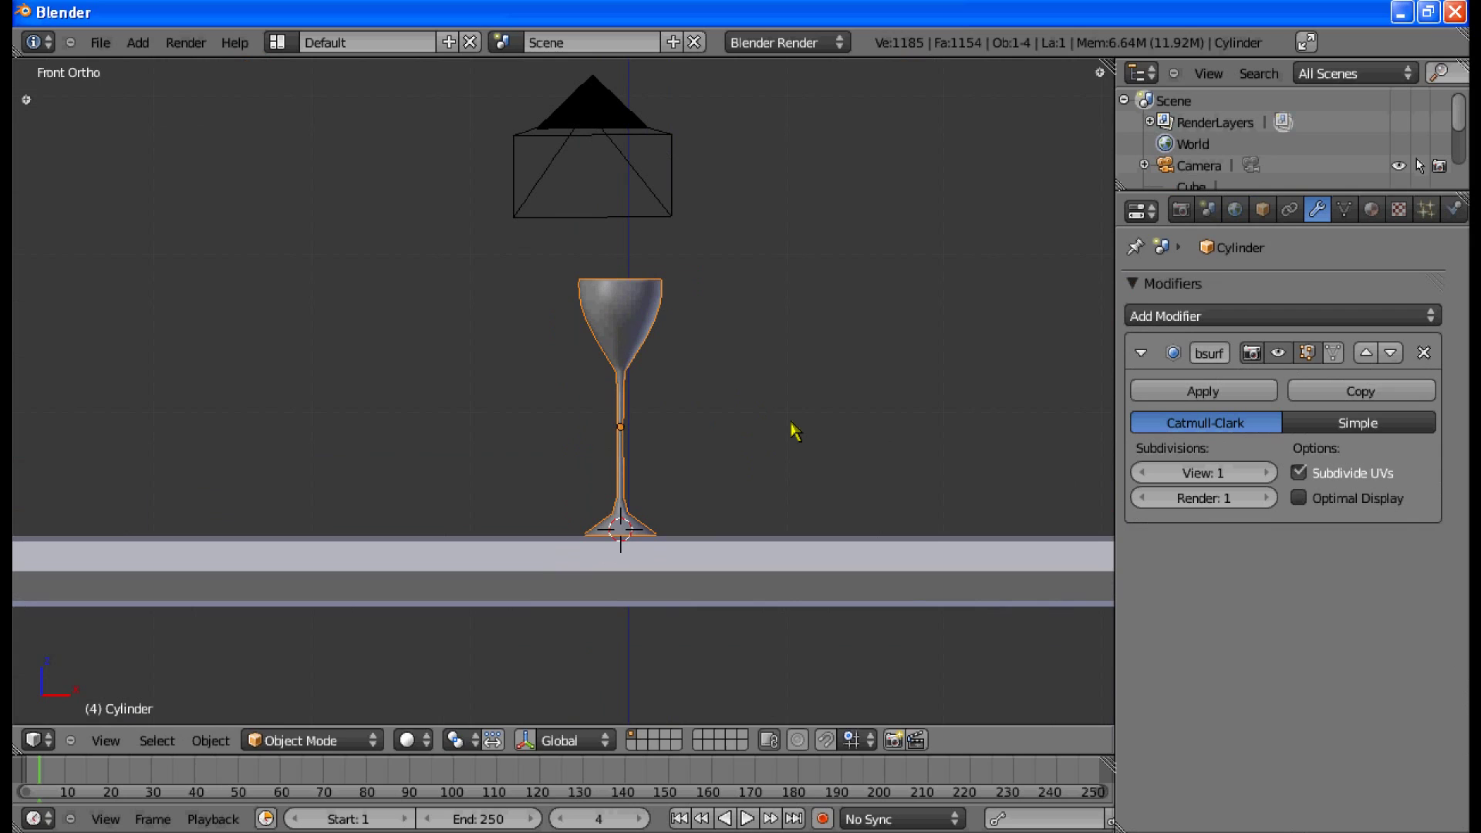
{"action": "key", "text": "shift+d"}
{"action": "key", "text": "x"}
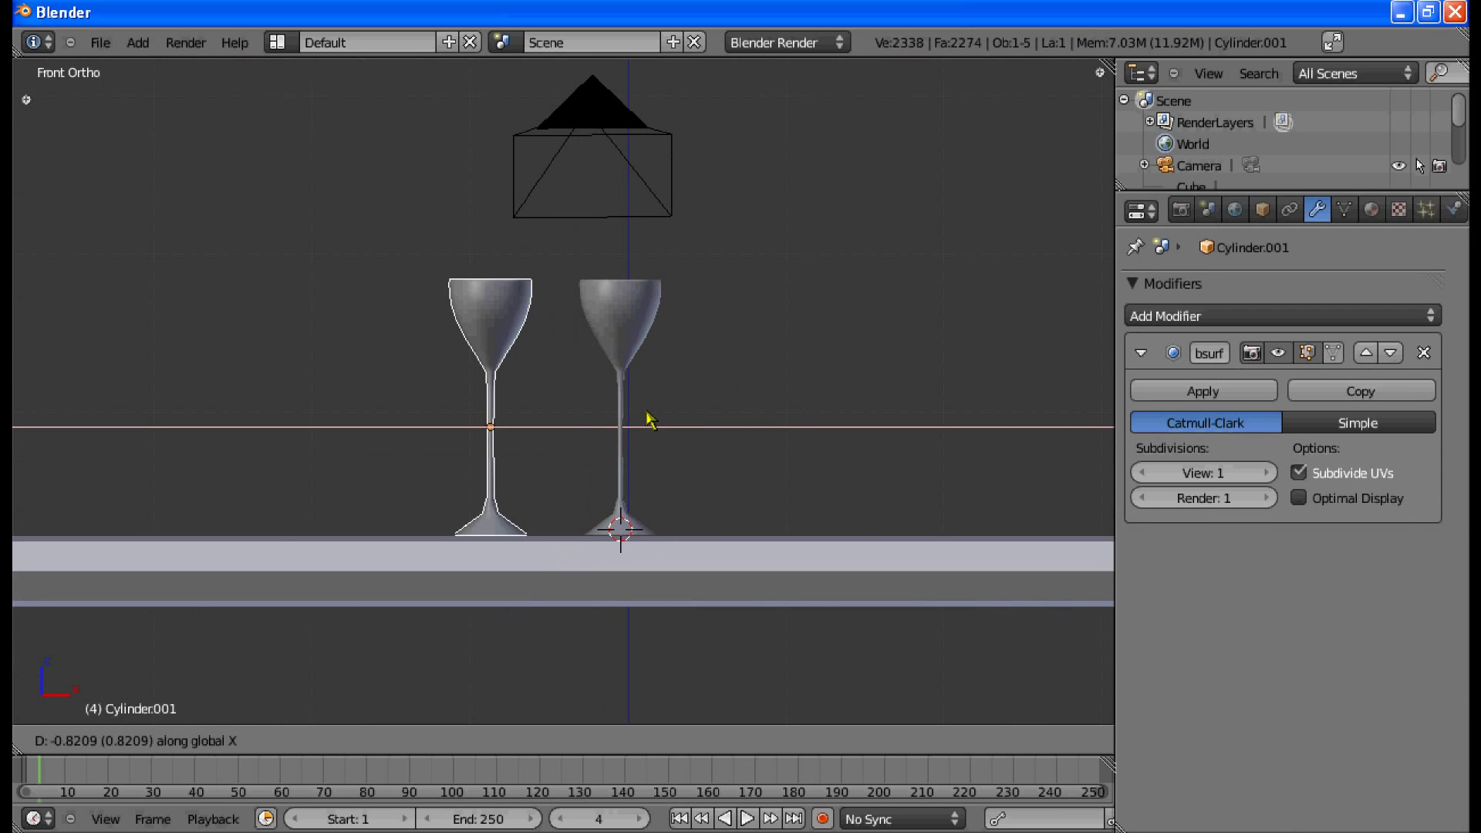
{"action": "left_click", "coordinate": [606, 403]}
Step: In Edit Mode, delete the copy's cup, stem and upper base vertices, leaving the bottom ring
{"action": "key", "text": "Tab"}
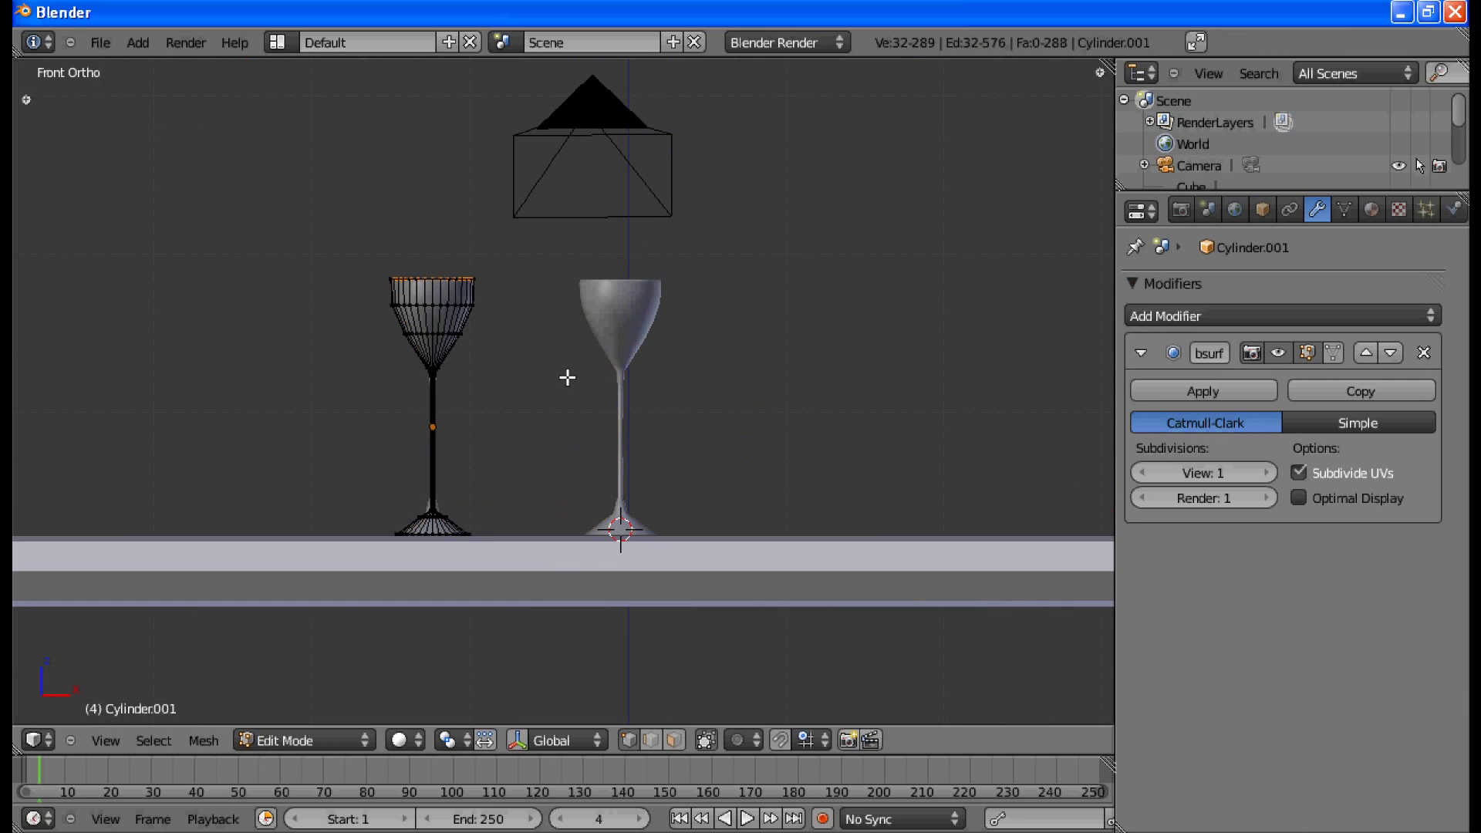
{"action": "key", "text": "z"}
{"action": "key", "text": "b"}
{"action": "left_click_drag", "start_coordinate": [367, 224], "coordinate": [491, 374]}
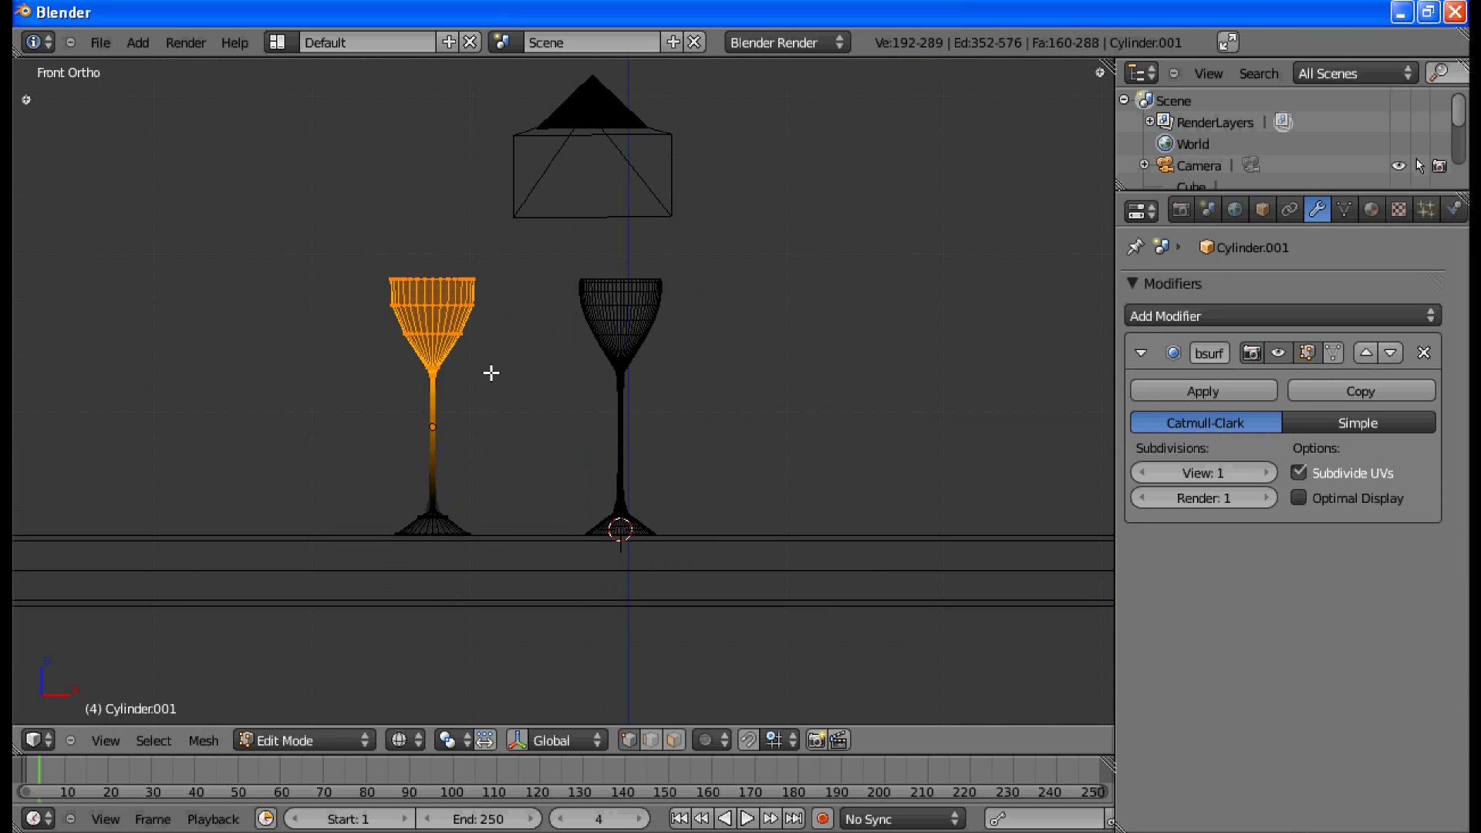
{"action": "key", "text": "x"}
{"action": "left_click", "coordinate": [492, 373]}
{"action": "key", "text": "b"}
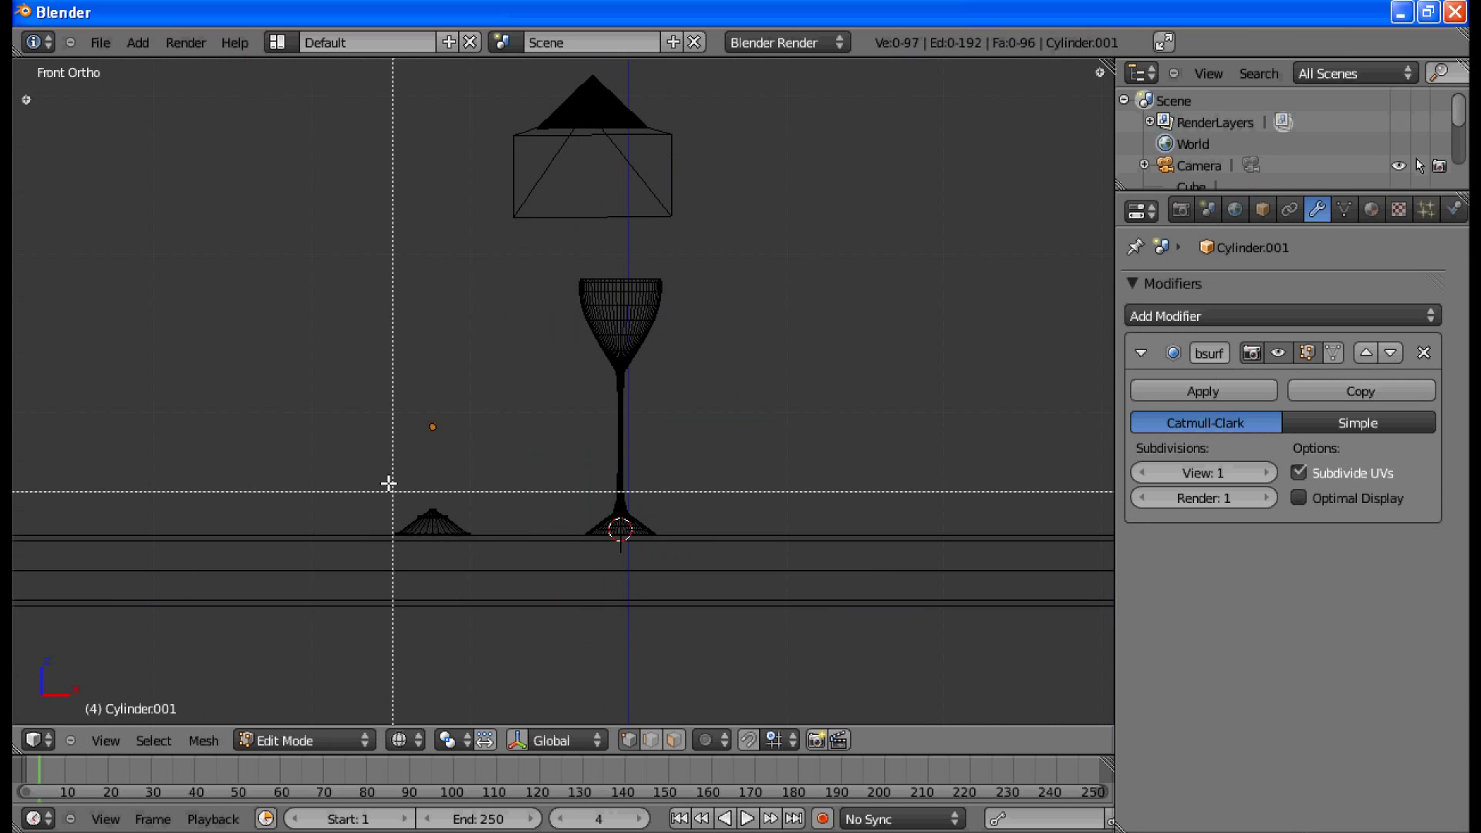
{"action": "left_click_drag", "start_coordinate": [401, 493], "coordinate": [469, 519]}
{"action": "key", "text": "x"}
{"action": "left_click", "coordinate": [423, 512]}
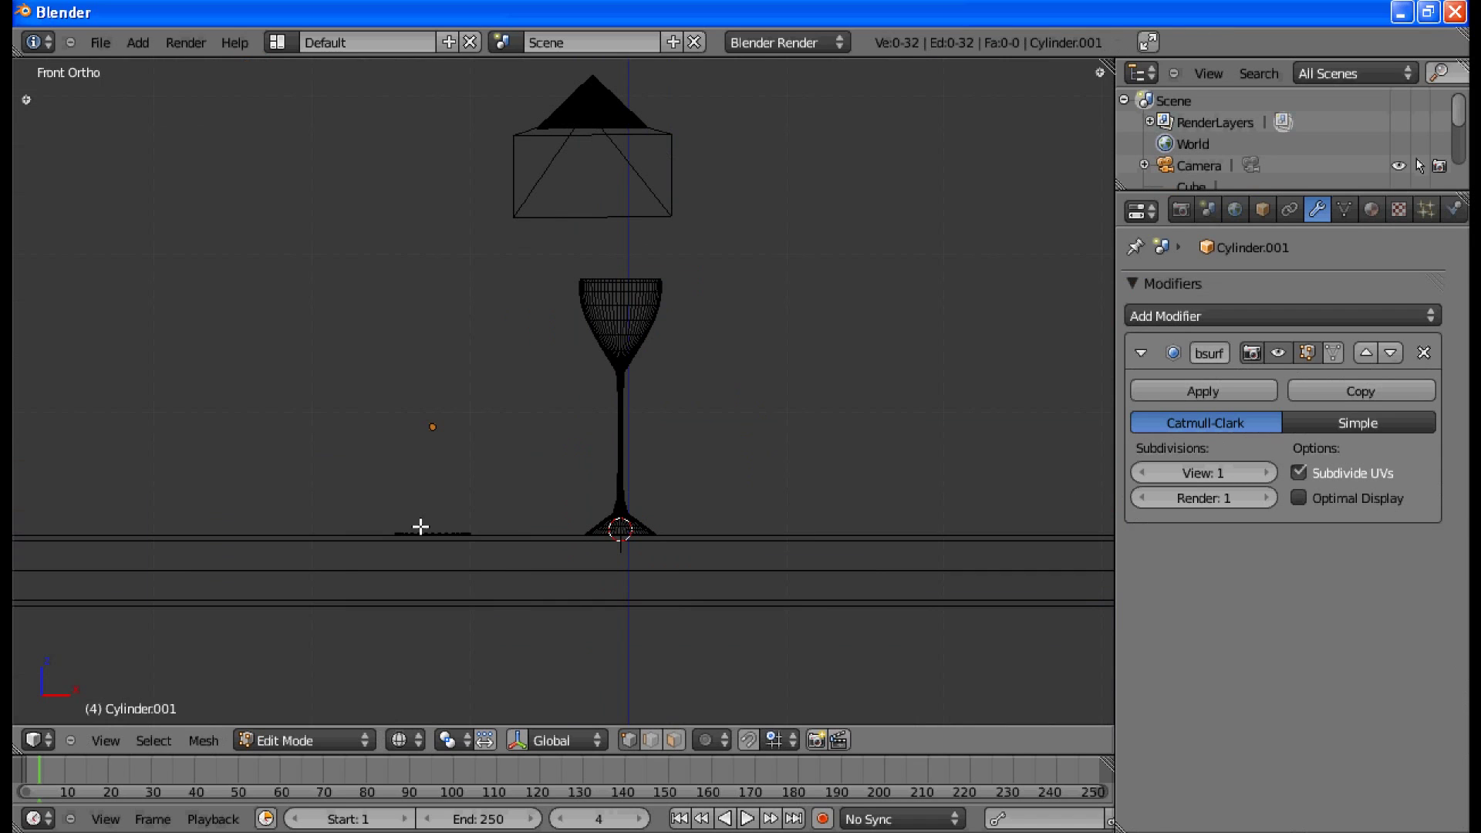
{"action": "key", "text": "a"}
Step: Extrude the ring upward and widen it twice to build a flaring cup wall
{"action": "key", "text": "e"}
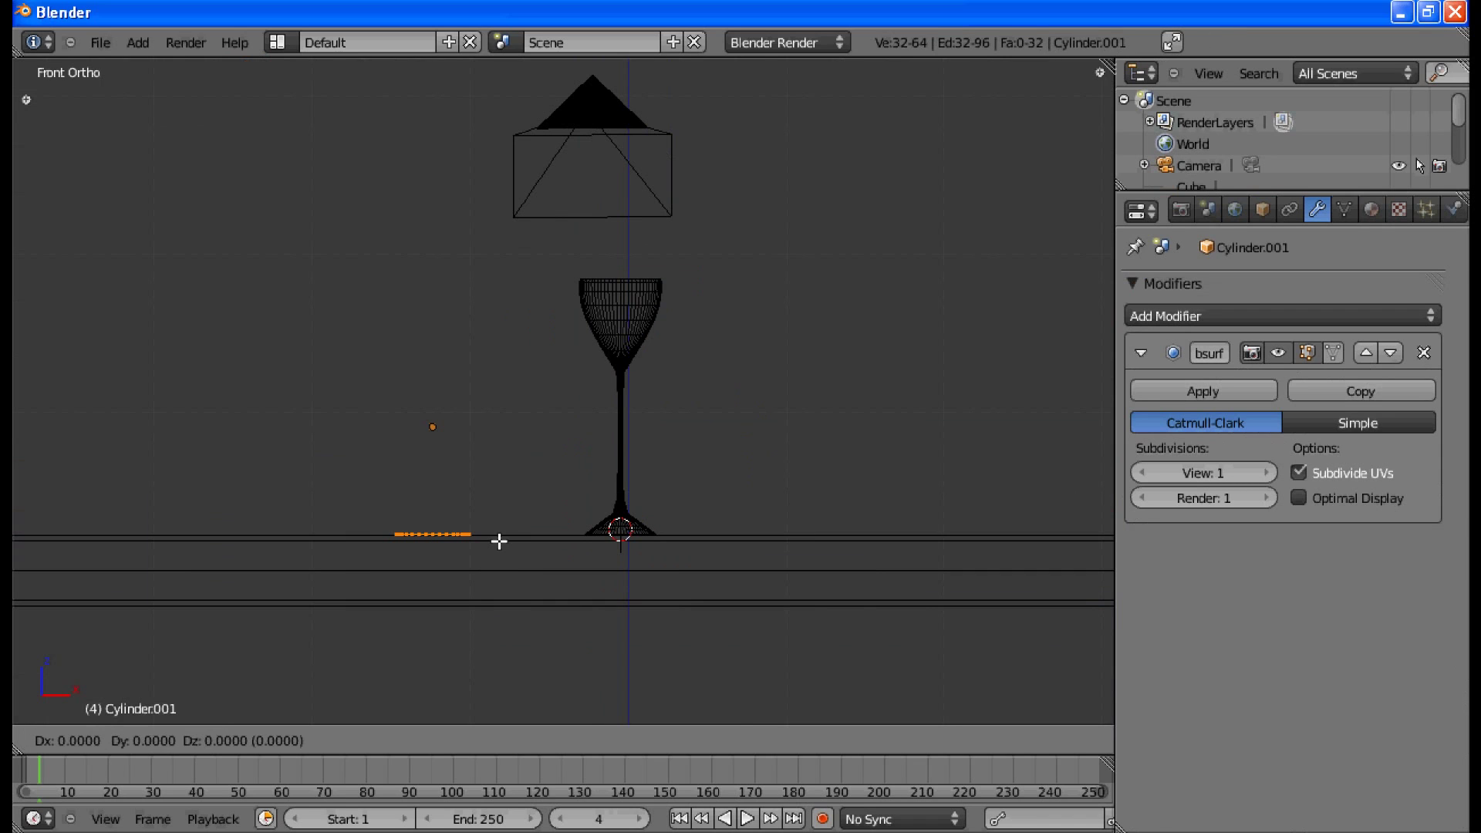
{"action": "key", "text": "z"}
{"action": "left_click", "coordinate": [498, 489]}
{"action": "key", "text": "s"}
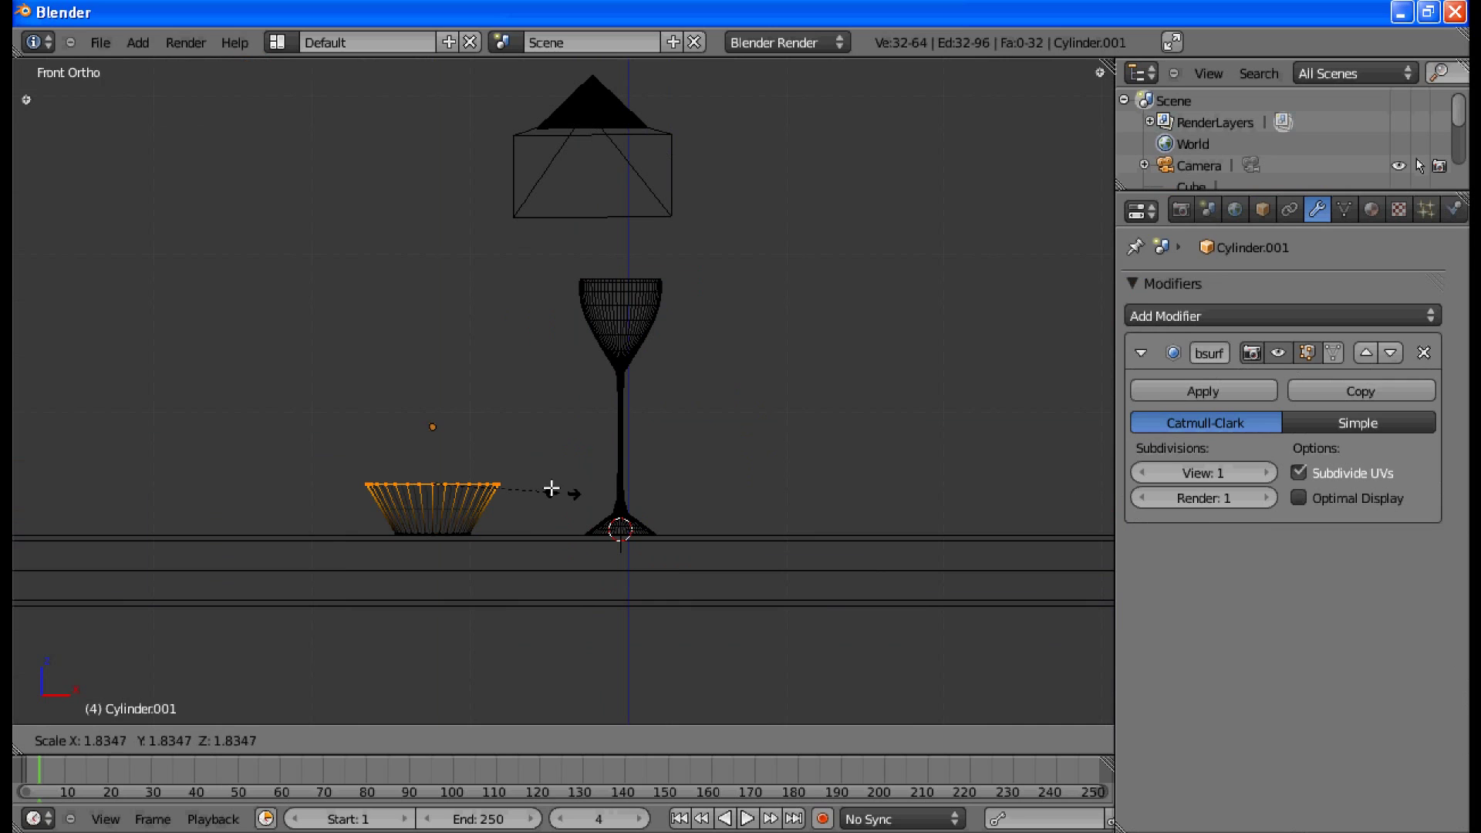
{"action": "left_click", "coordinate": [551, 488]}
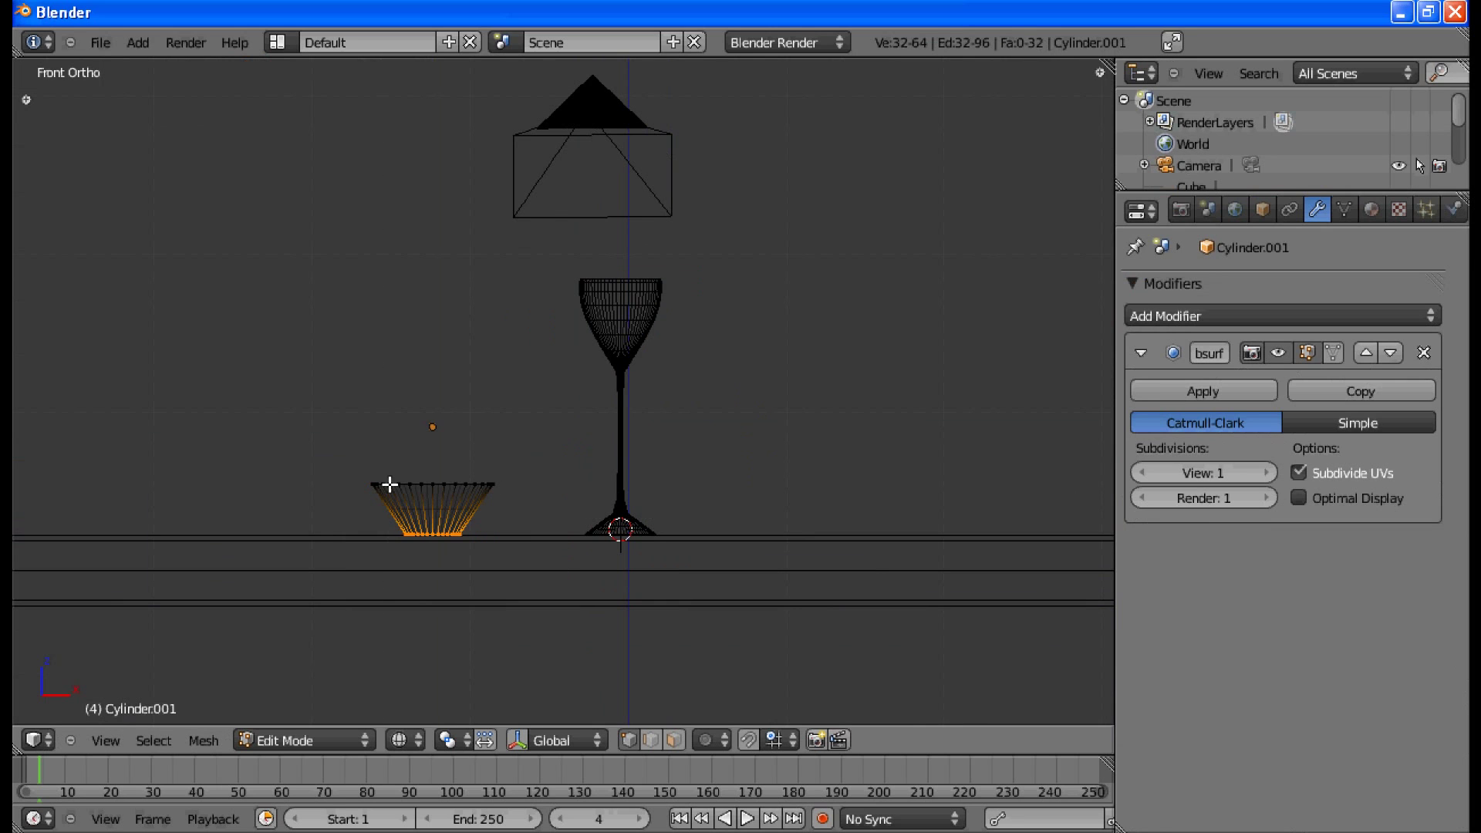
{"action": "key", "text": "a"}
{"action": "key", "text": "ctrl+z"}
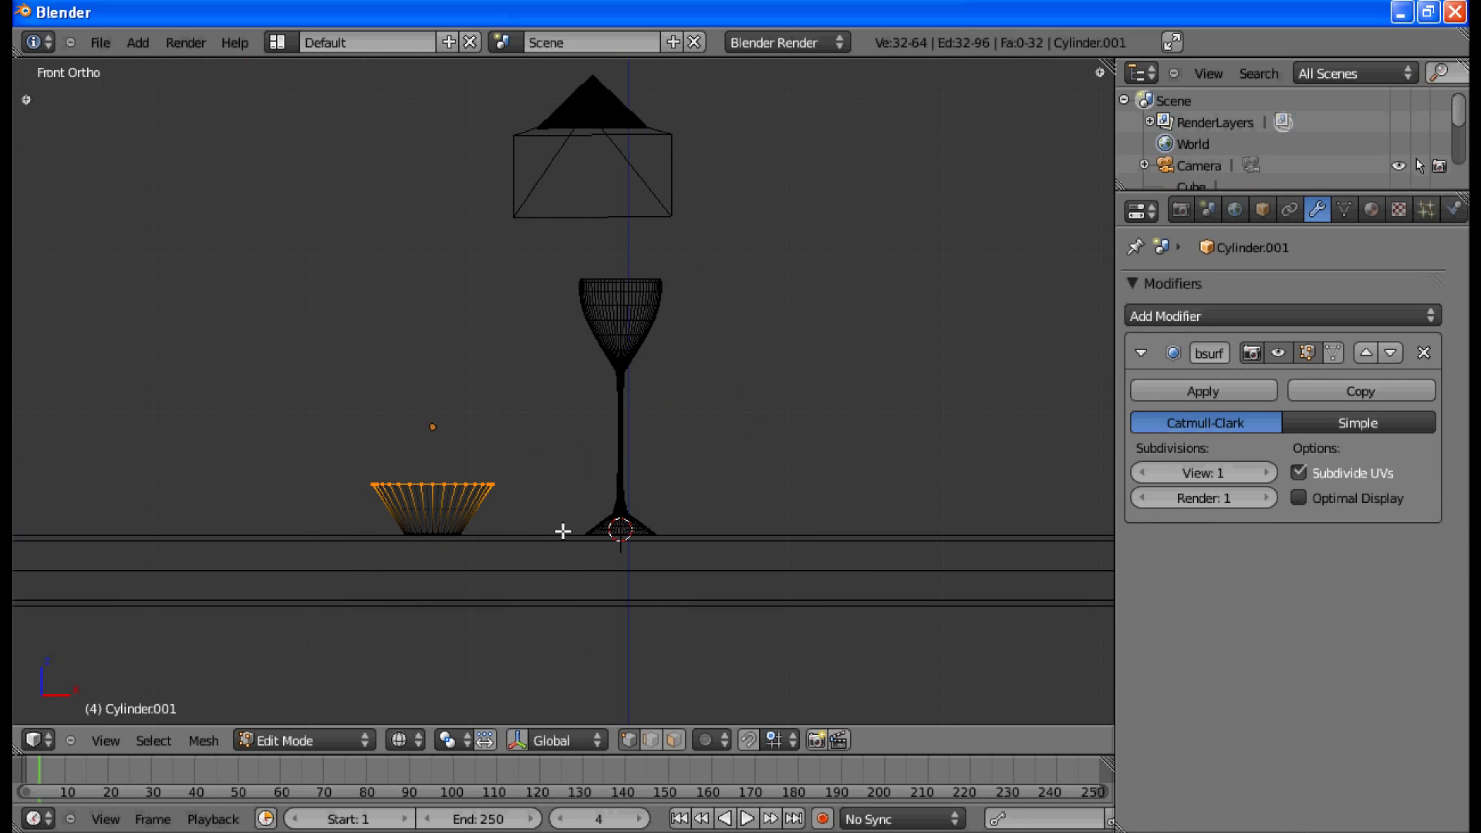
{"action": "key", "text": "e"}
{"action": "key", "text": "z"}
{"action": "left_click", "coordinate": [568, 418]}
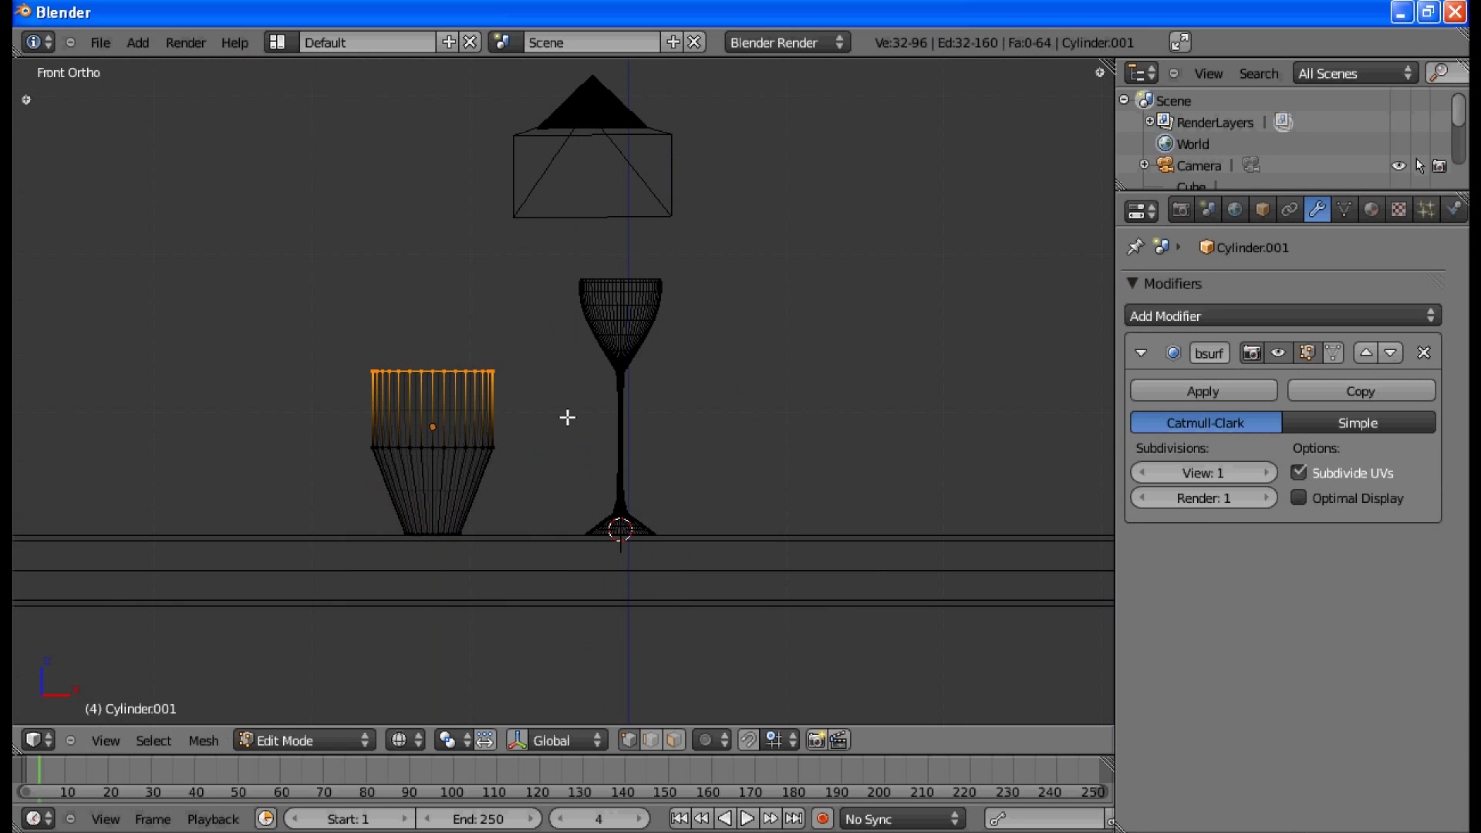
{"action": "key", "text": "s"}
{"action": "left_click", "coordinate": [627, 406]}
Step: Try raising the top two rings, undo it, then narrow the cup rim slightly
{"action": "key", "text": "a"}
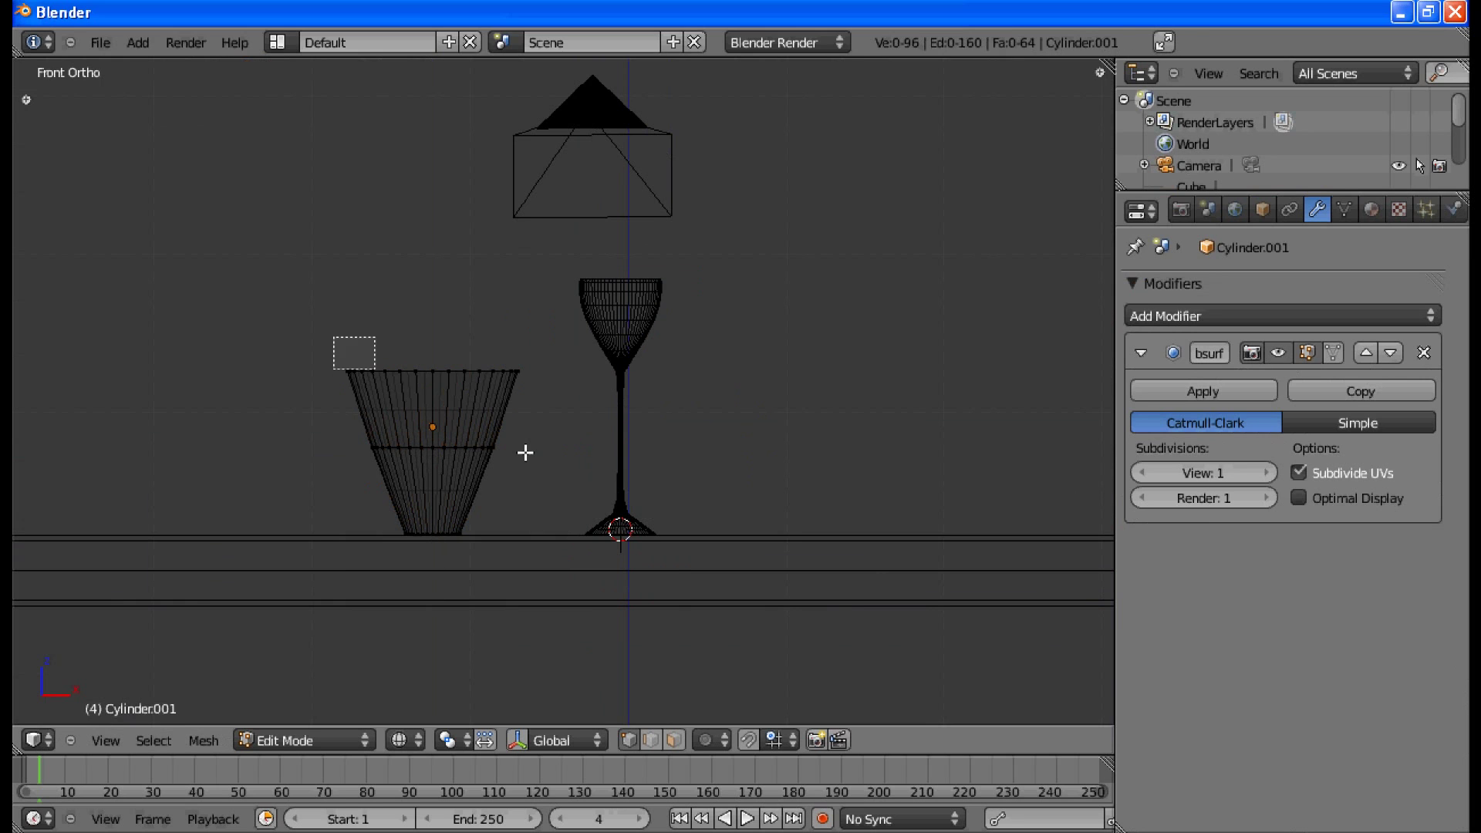
{"action": "left_click_drag", "start_coordinate": [525, 453], "coordinate": [564, 485]}
{"action": "key", "text": "g"}
{"action": "key", "text": "z"}
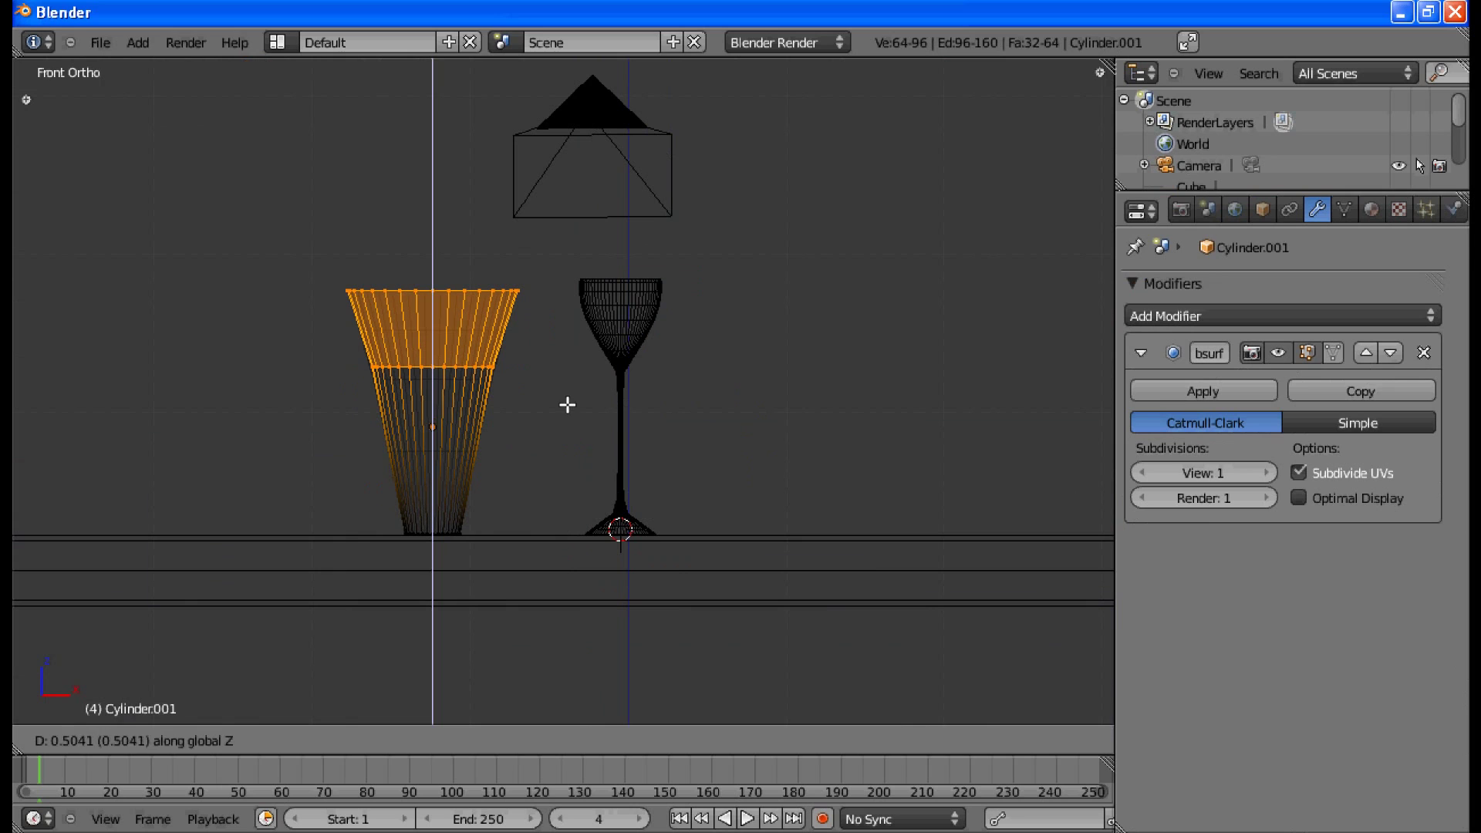
{"action": "left_click", "coordinate": [567, 404]}
{"action": "key", "text": "ctrl+z"}
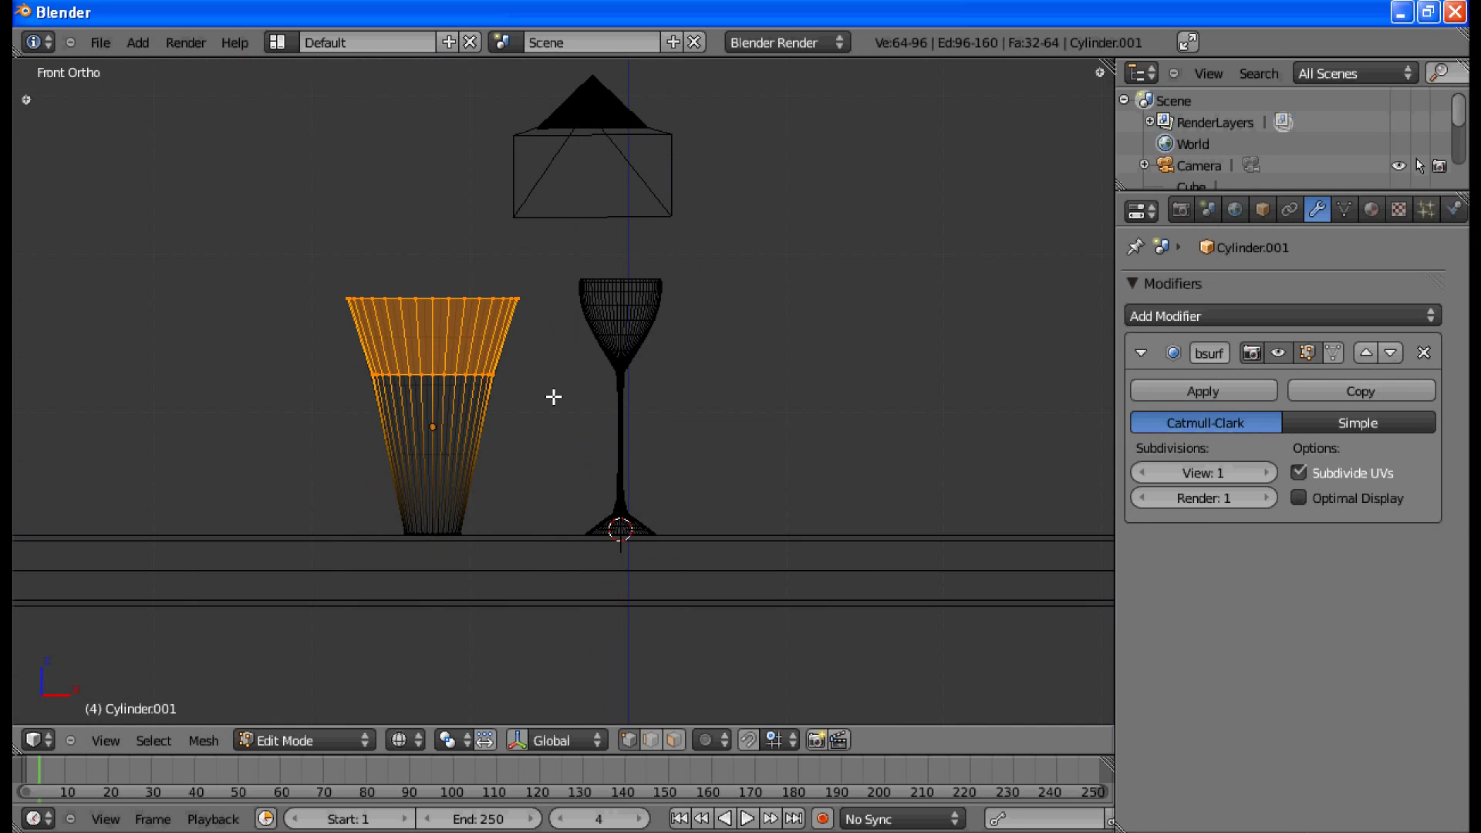
{"action": "key", "text": "a"}
{"action": "key", "text": "b"}
{"action": "left_click_drag", "start_coordinate": [331, 255], "coordinate": [554, 348]}
{"action": "key", "text": "s"}
{"action": "left_click", "coordinate": [559, 344]}
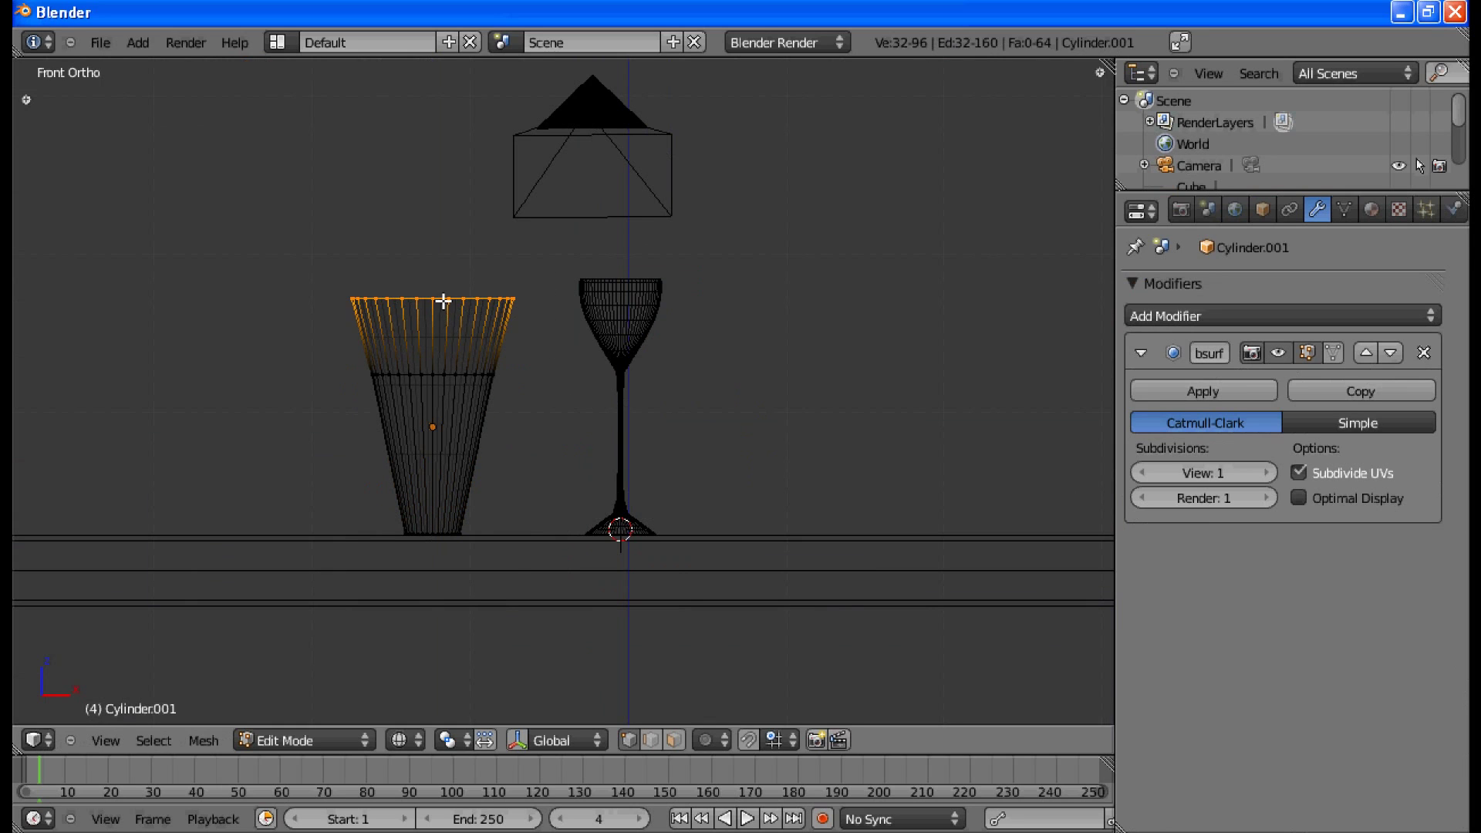
Step: Lower the cup's top two vertex rings slightly along Z
{"action": "key", "text": "a"}
{"action": "key", "text": "b"}
{"action": "left_click_drag", "start_coordinate": [347, 267], "coordinate": [535, 420]}
{"action": "key", "text": "g"}
{"action": "key", "text": "z"}
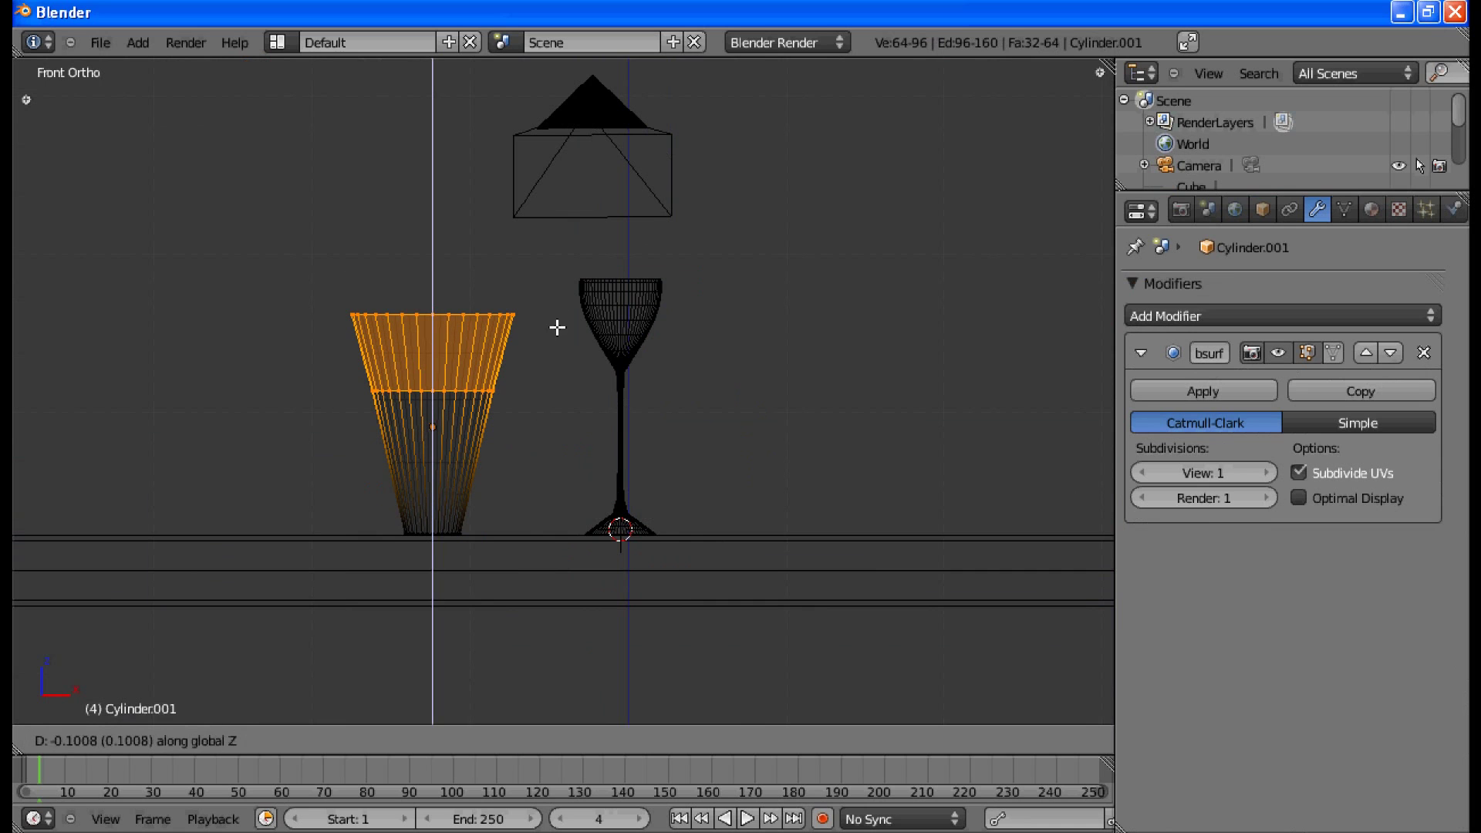
{"action": "left_click", "coordinate": [557, 328]}
{"action": "middle_click_drag", "start_coordinate": [572, 331], "coordinate": [539, 536]}
Step: Extrude the cup's rim loop and shrink it inward to give the rim thickness
{"action": "key", "text": "z"}
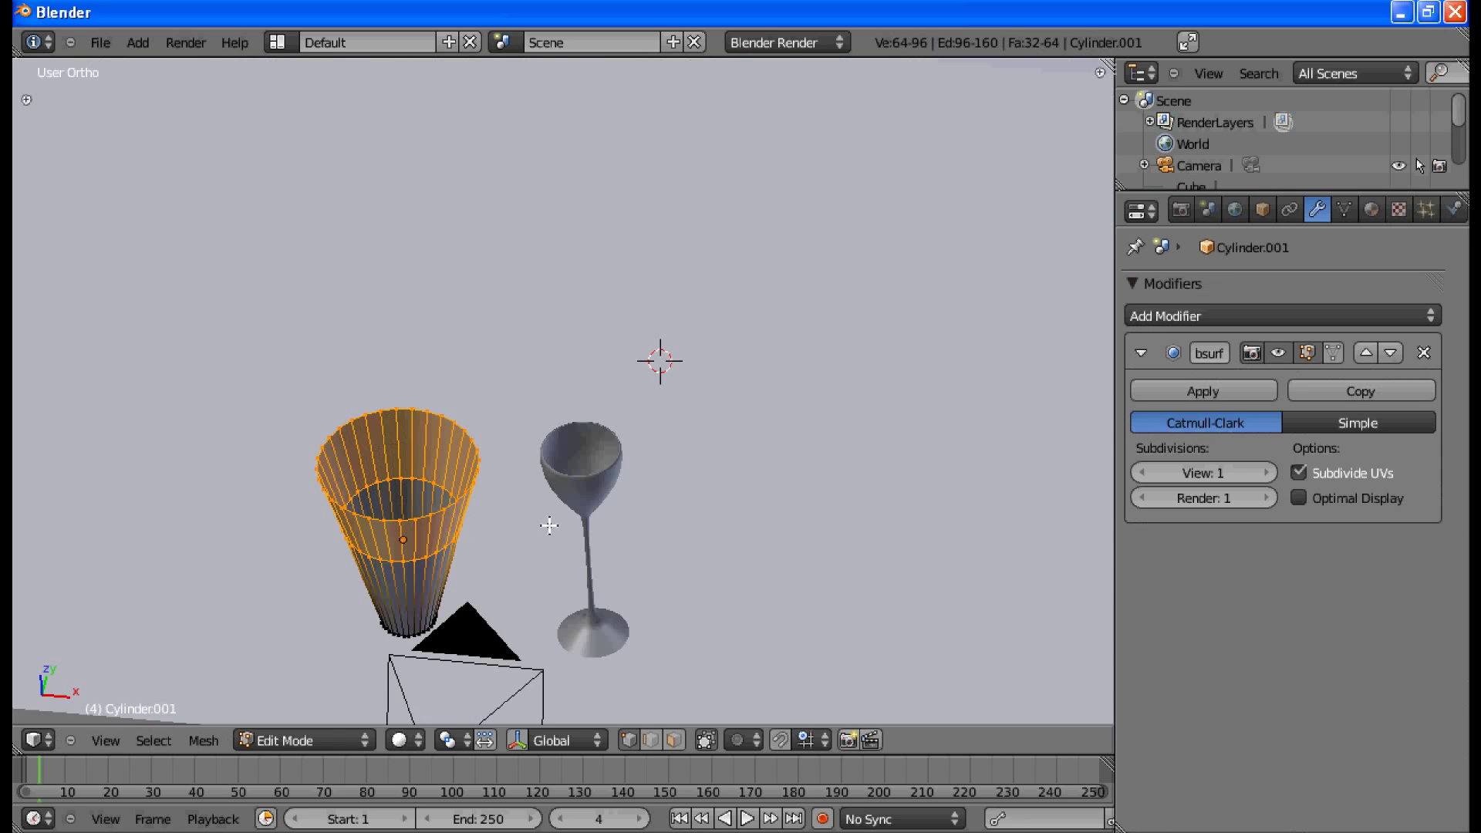
{"action": "scroll", "coordinate": [599, 519], "scroll_direction": "up", "scroll_amount": 4}
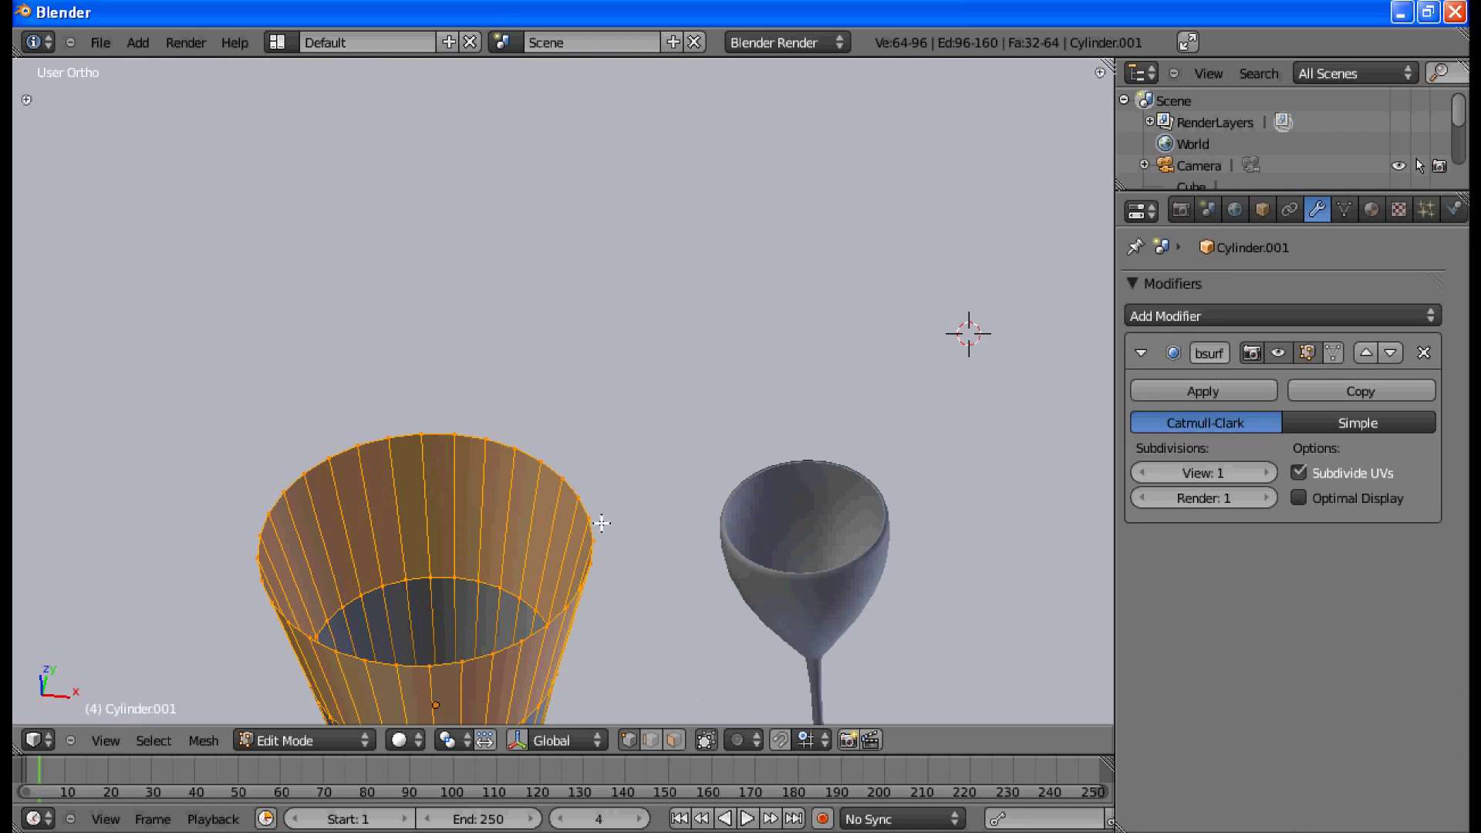
{"action": "right_click", "coordinate": [571, 474], "text": "alt"}
{"action": "key", "text": "e"}
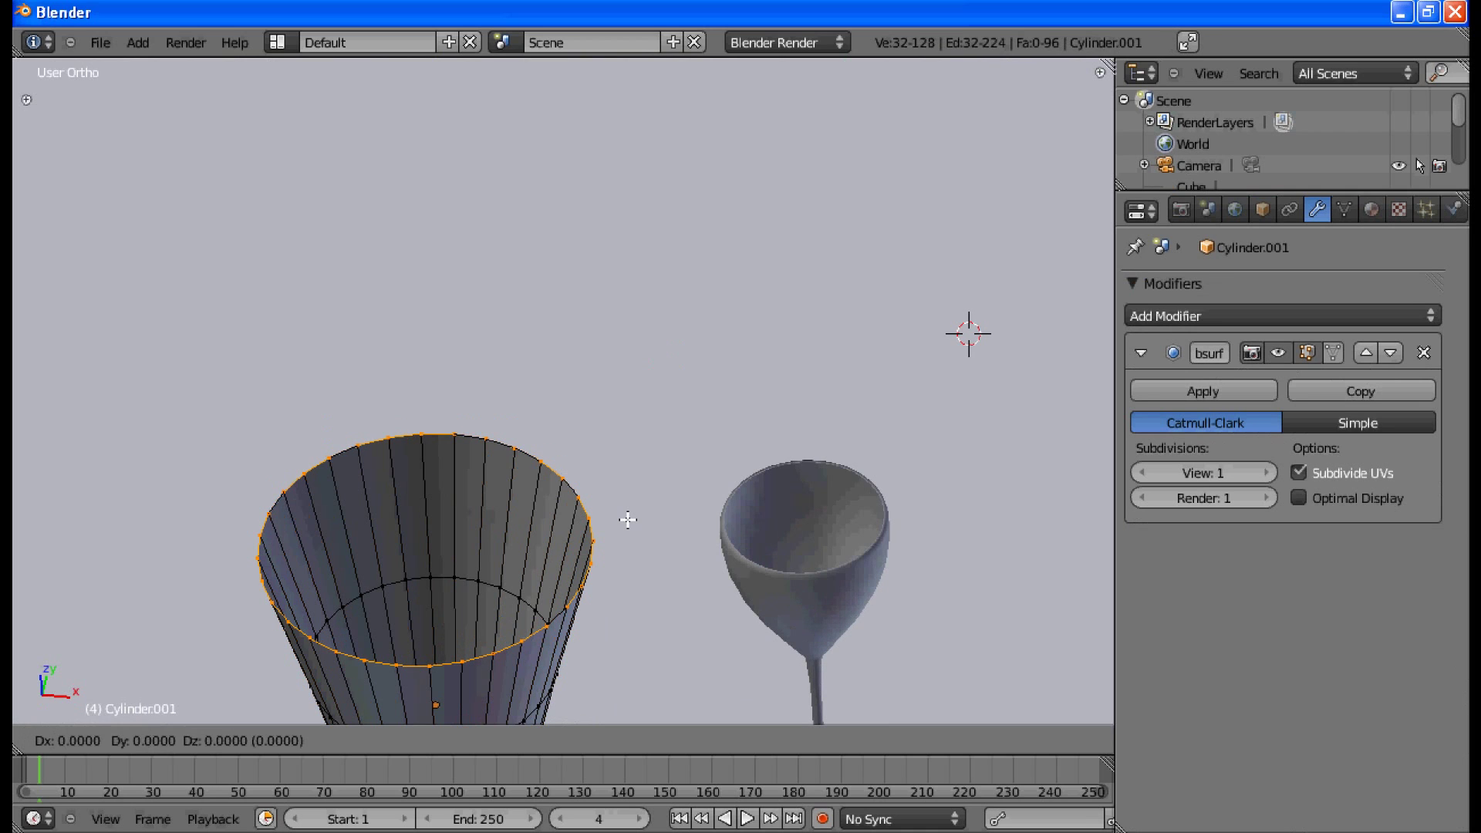
{"action": "key", "text": "s"}
{"action": "left_click", "coordinate": [605, 518]}
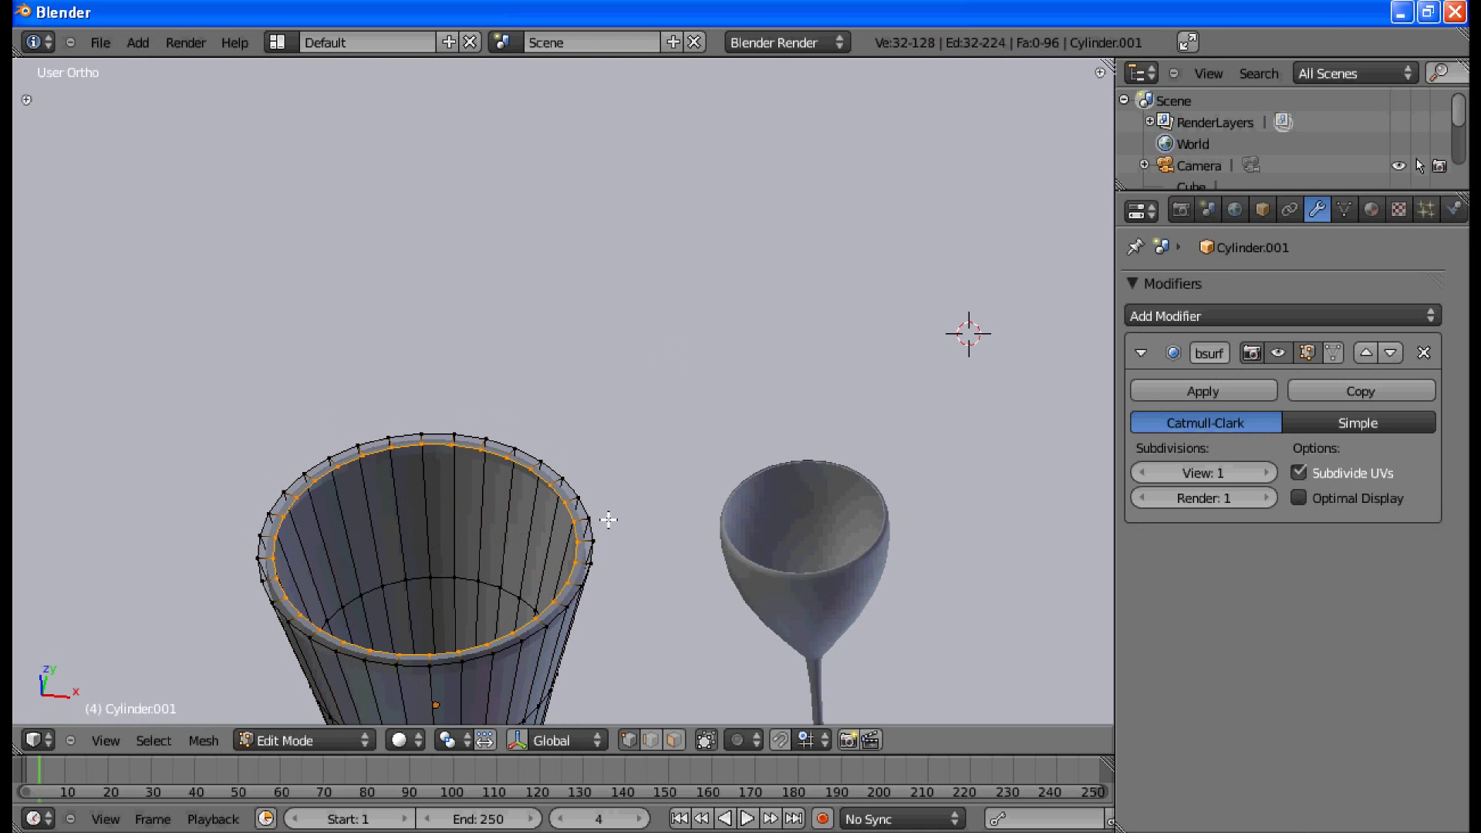
{"action": "key", "text": "Tab"}
Step: Apply smooth shading to the cup from the tool shelf
{"action": "middle_click_drag", "start_coordinate": [600, 569], "coordinate": [172, 496]}
{"action": "key", "text": "t"}
{"action": "left_click", "coordinate": [91, 352]}
{"action": "key", "text": "t"}
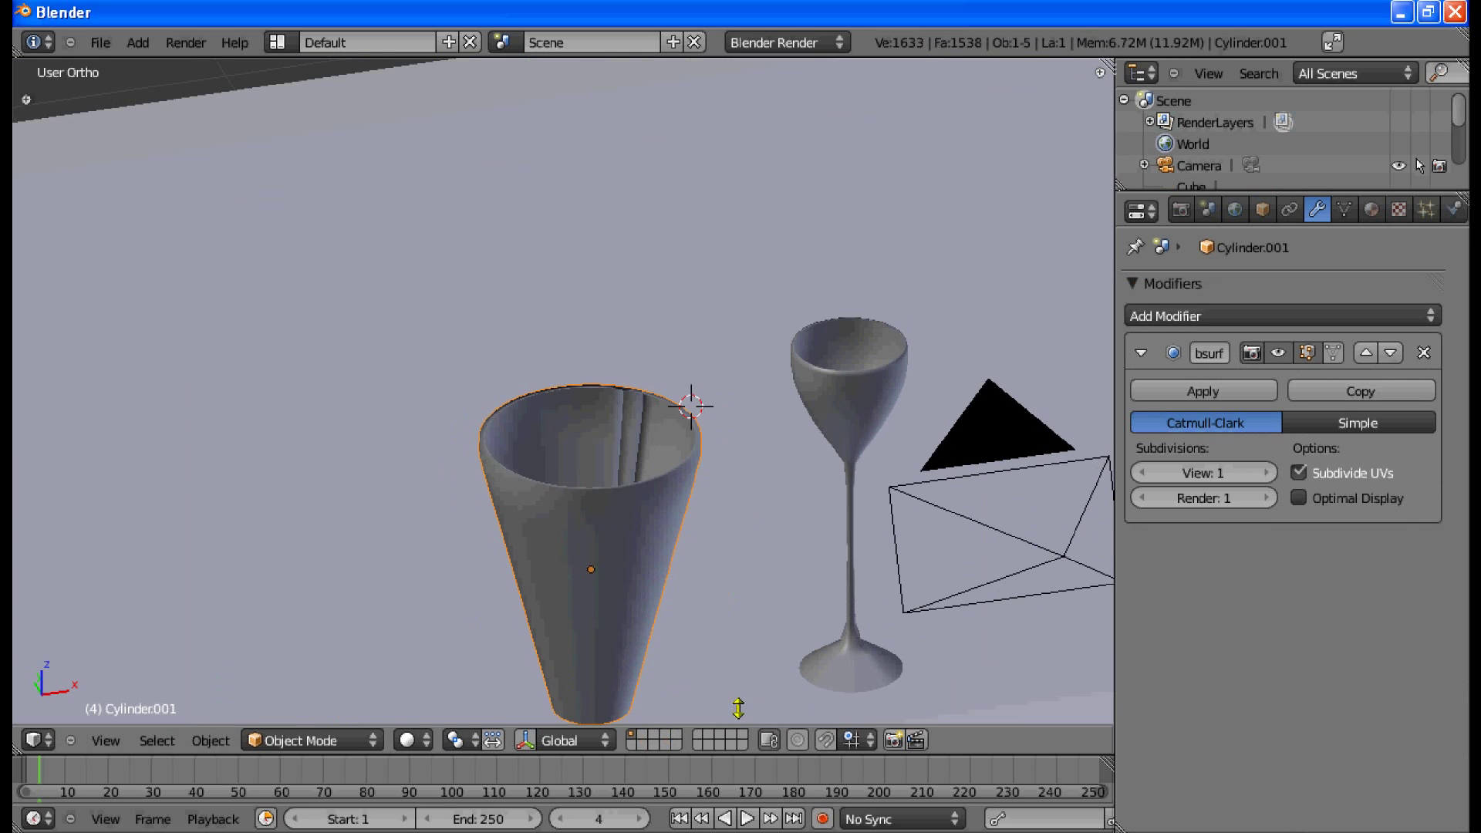
{"action": "mouse_move", "coordinate": [756, 590]}
{"action": "middle_mouse_down"}
{"action": "mouse_move", "coordinate": [658, 614]}
{"action": "mouse_move", "coordinate": [748, 599]}
{"action": "middle_mouse_up"}
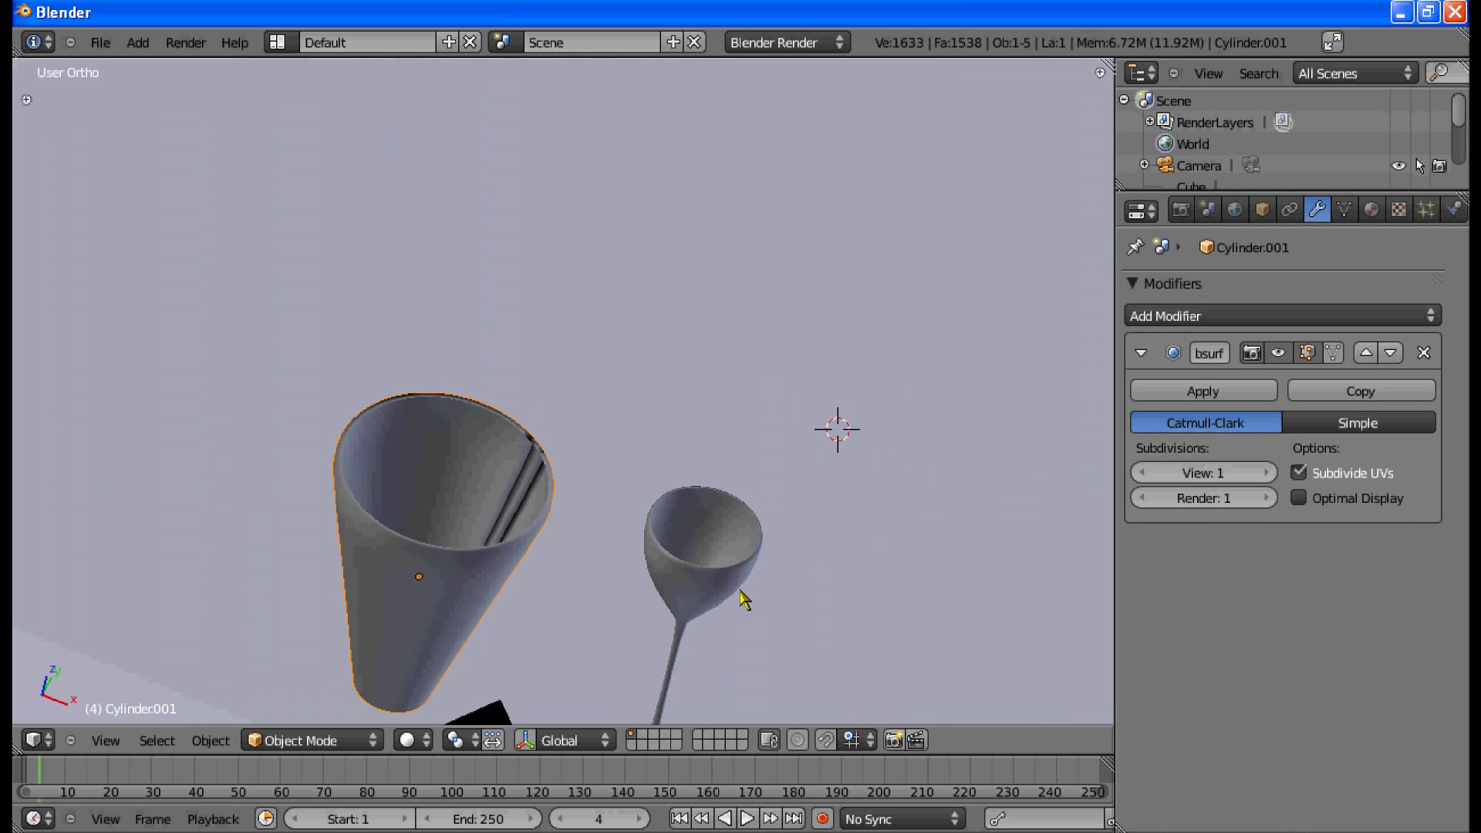
Step: Select the whole cup mesh and recalculate its normals, then return to Object Mode
{"action": "key", "text": "t"}
{"action": "key", "text": "Tab"}
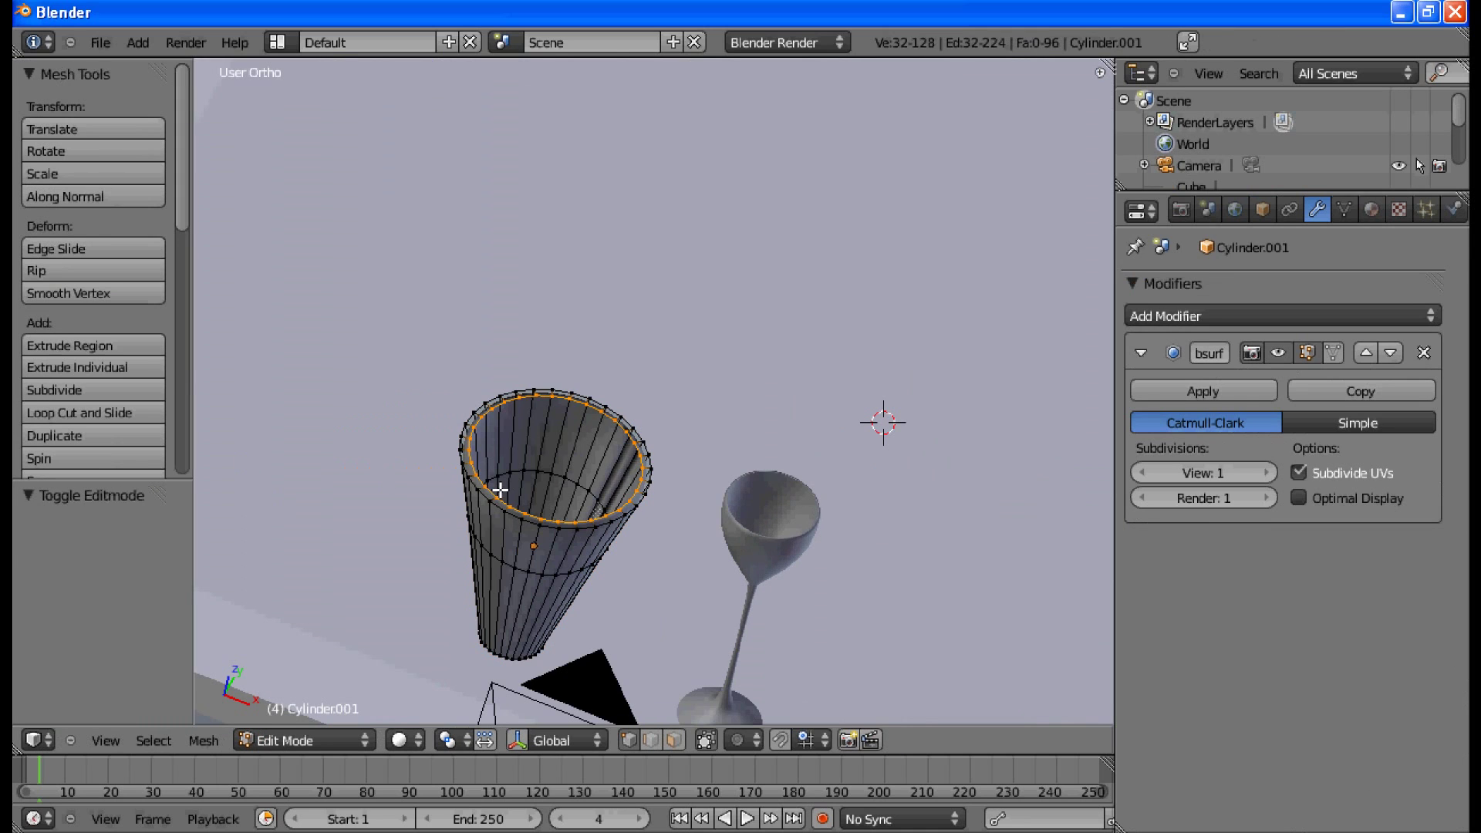
{"action": "key", "text": "a"}
{"action": "key", "text": "a"}
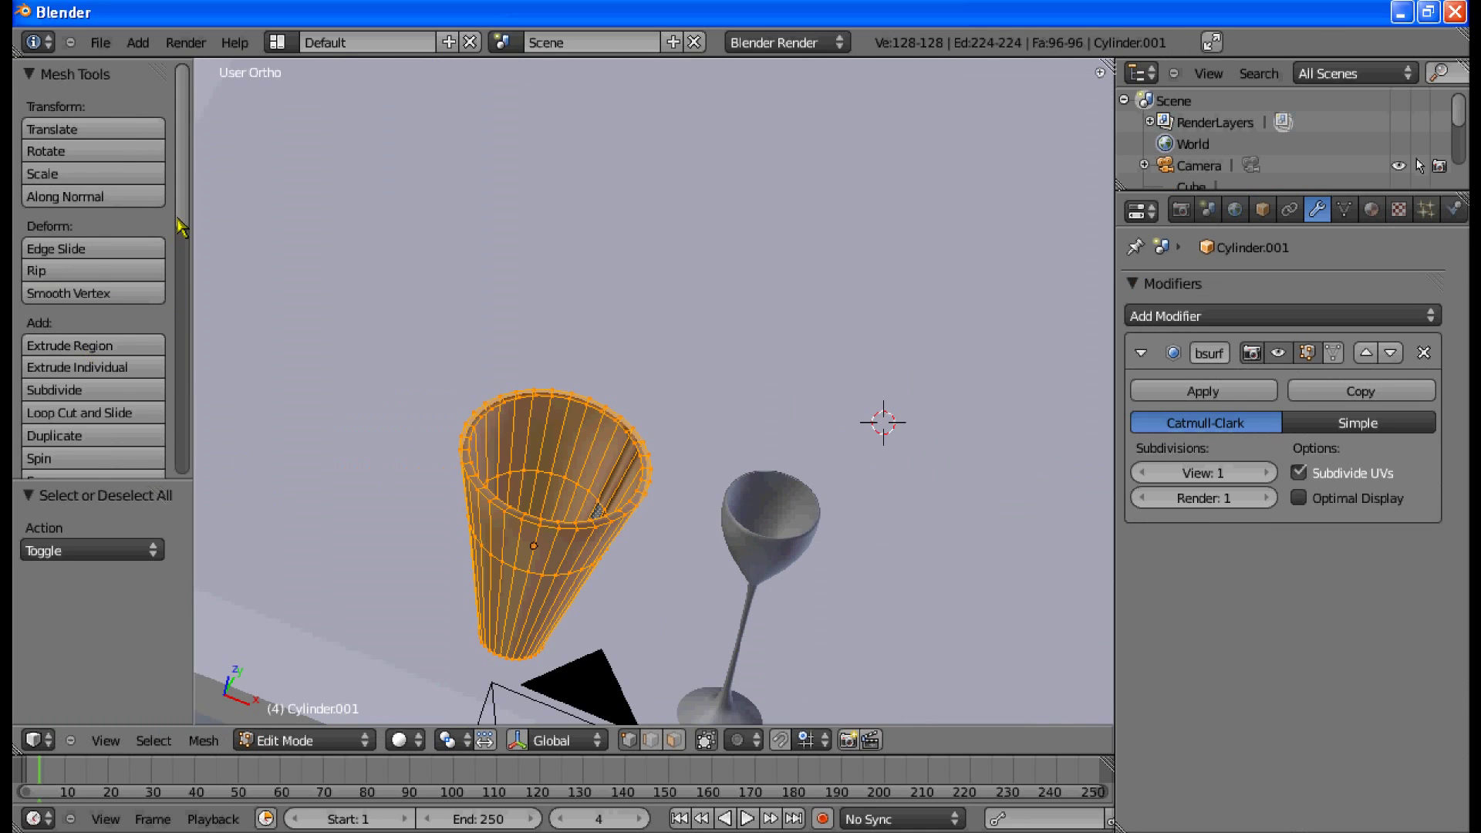
{"action": "scroll", "coordinate": [181, 228], "scroll_direction": "down", "scroll_amount": 5}
{"action": "left_click", "coordinate": [113, 434]}
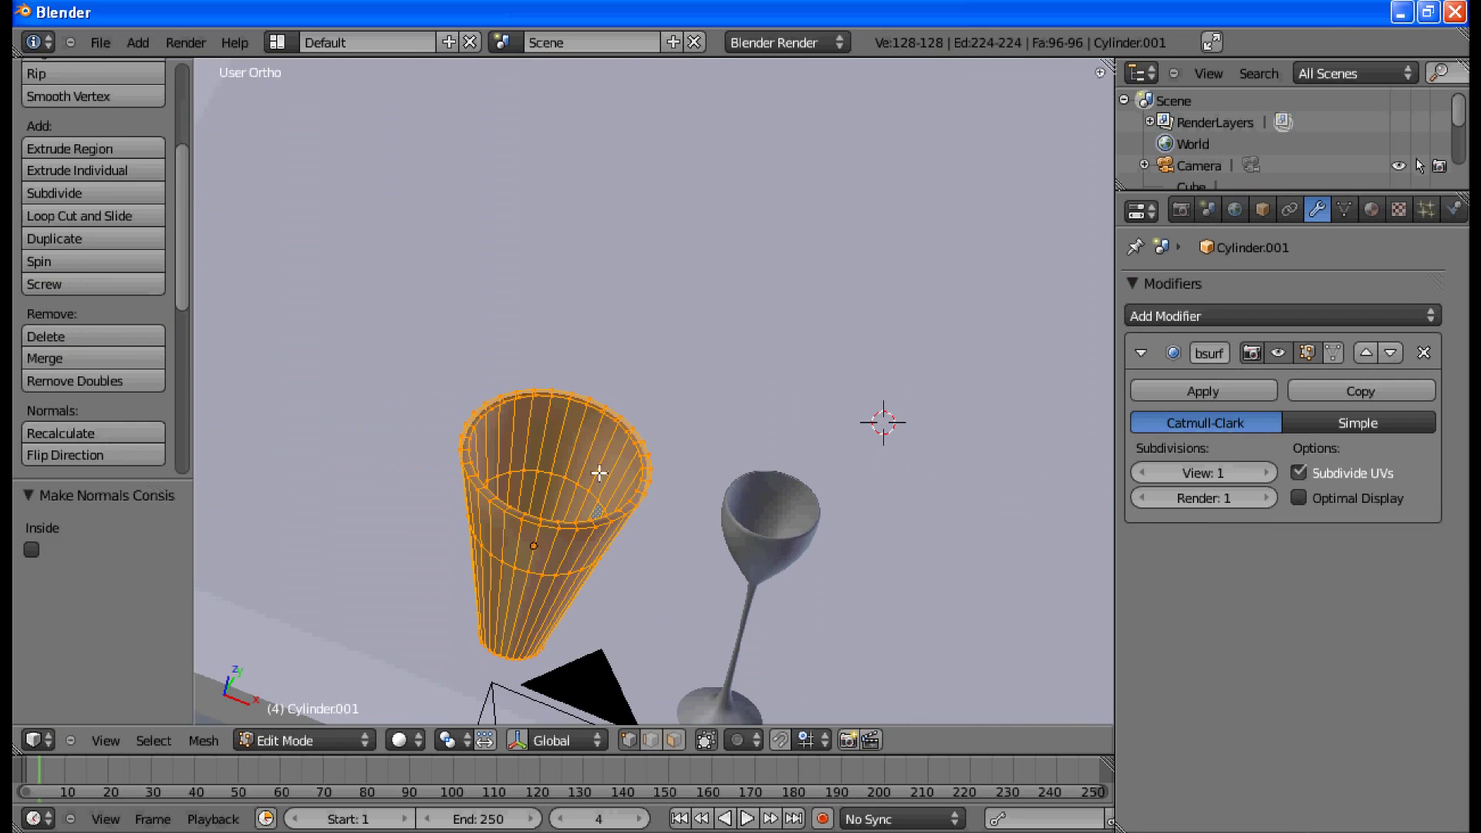
{"action": "key", "text": "Tab"}
{"action": "key", "text": "t"}
{"action": "middle_click_drag", "start_coordinate": [489, 512], "coordinate": [562, 525]}
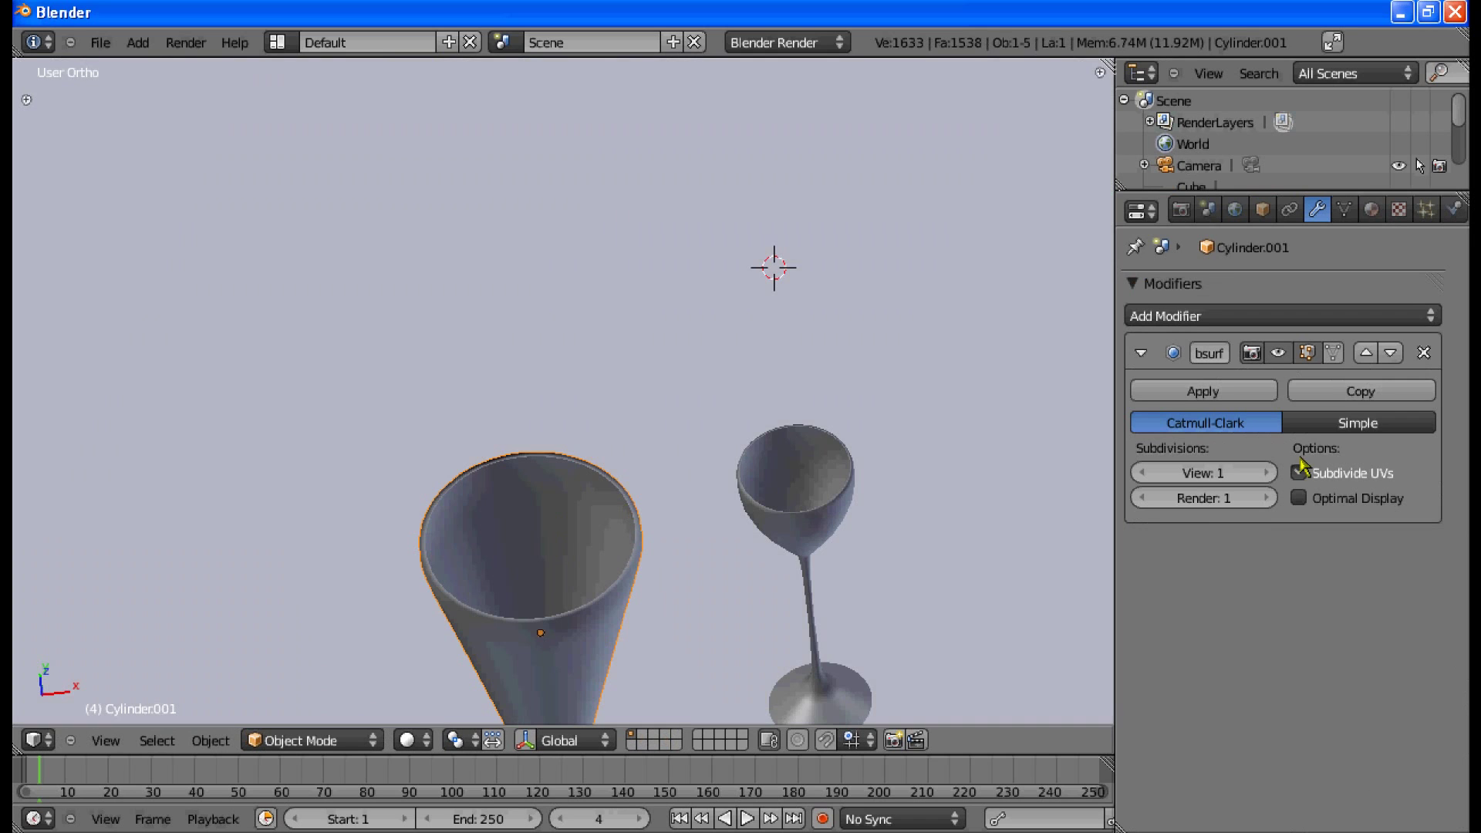
Step: Remove the cup's subdivision surface modifier and add an Edge Split modifier with a 30° angle
{"action": "left_click", "coordinate": [1425, 354]}
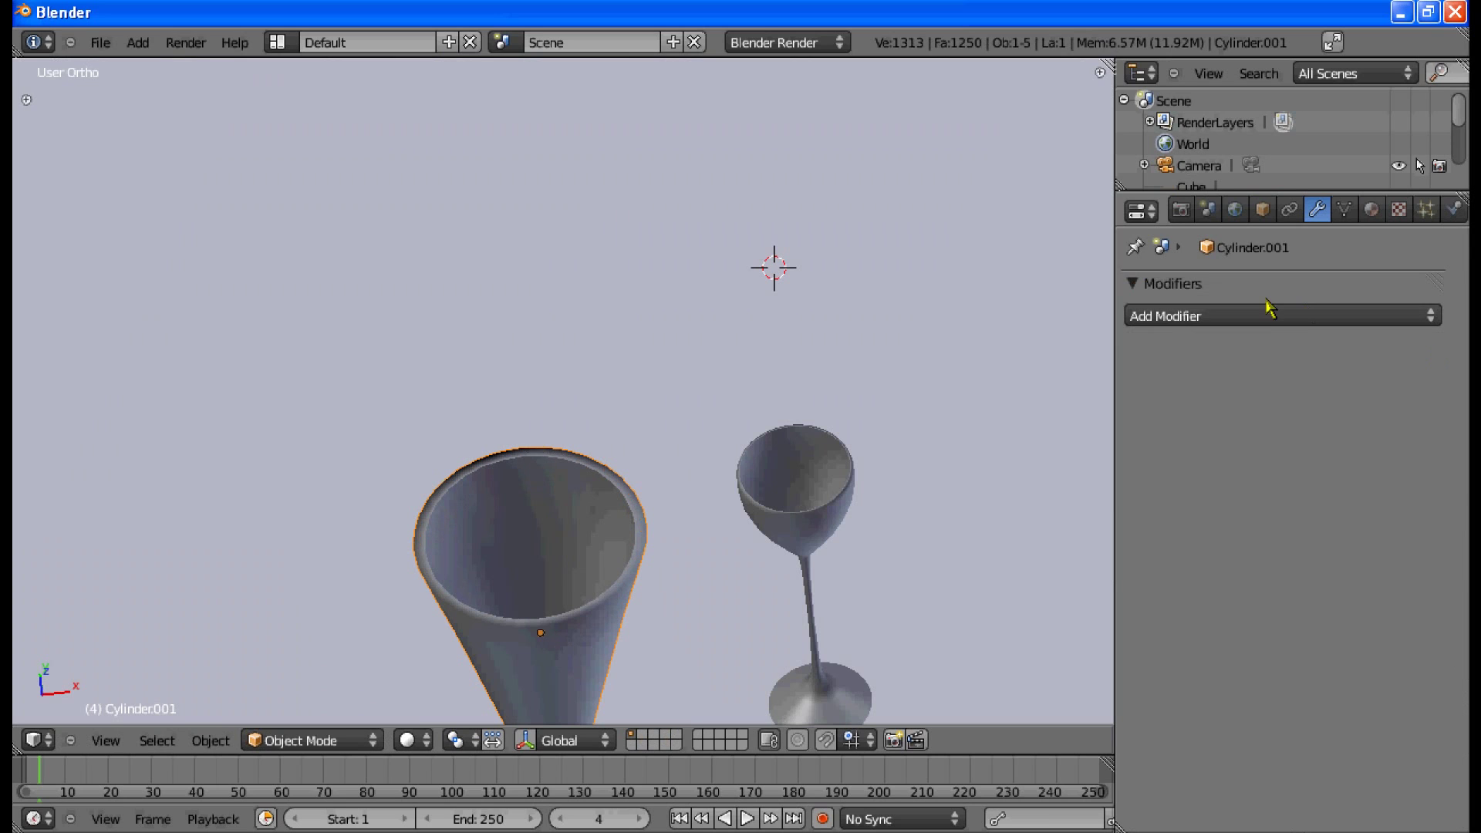
{"action": "right_click", "coordinate": [824, 506]}
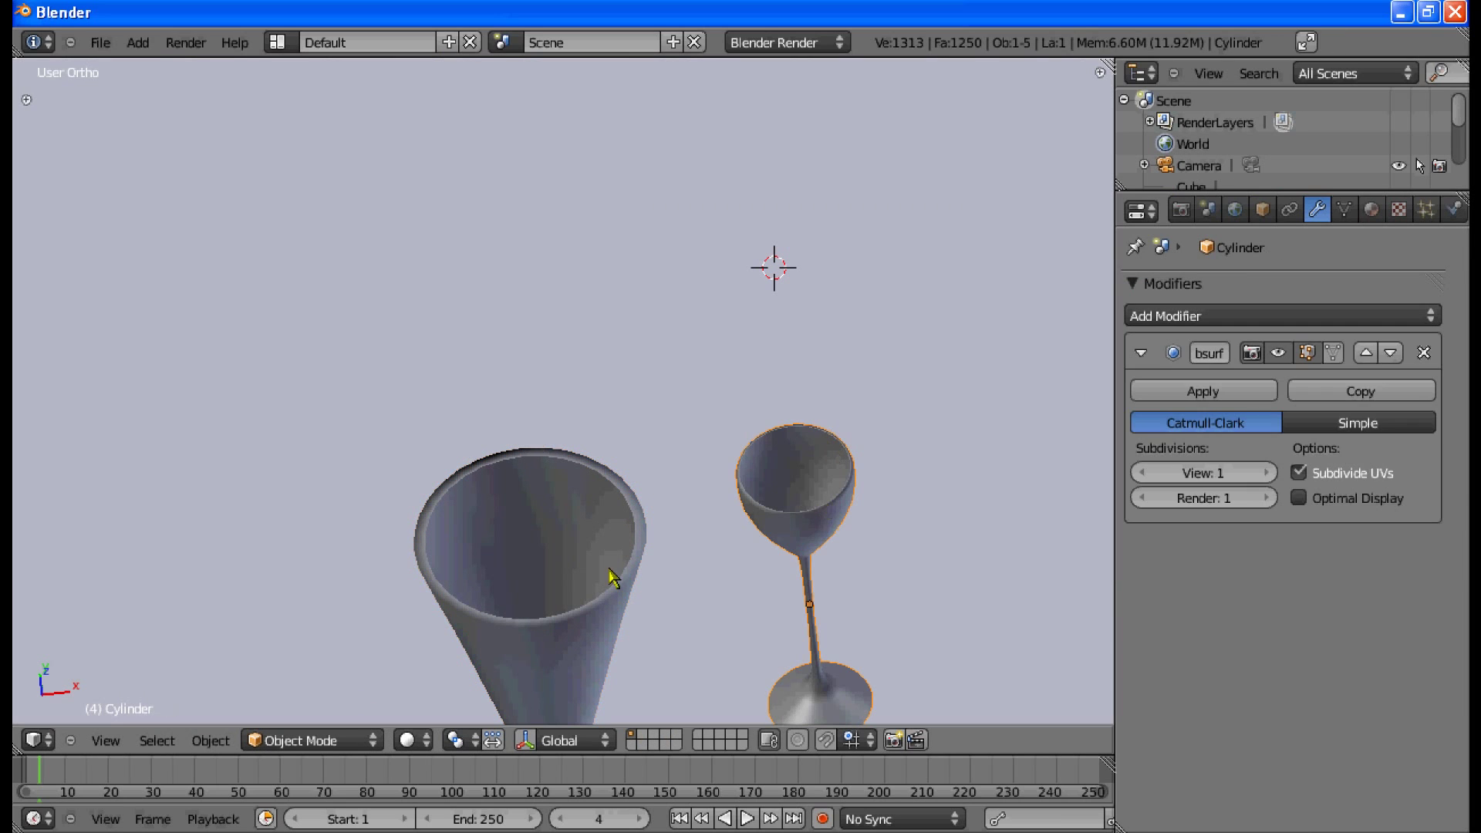
{"action": "right_click", "coordinate": [580, 585]}
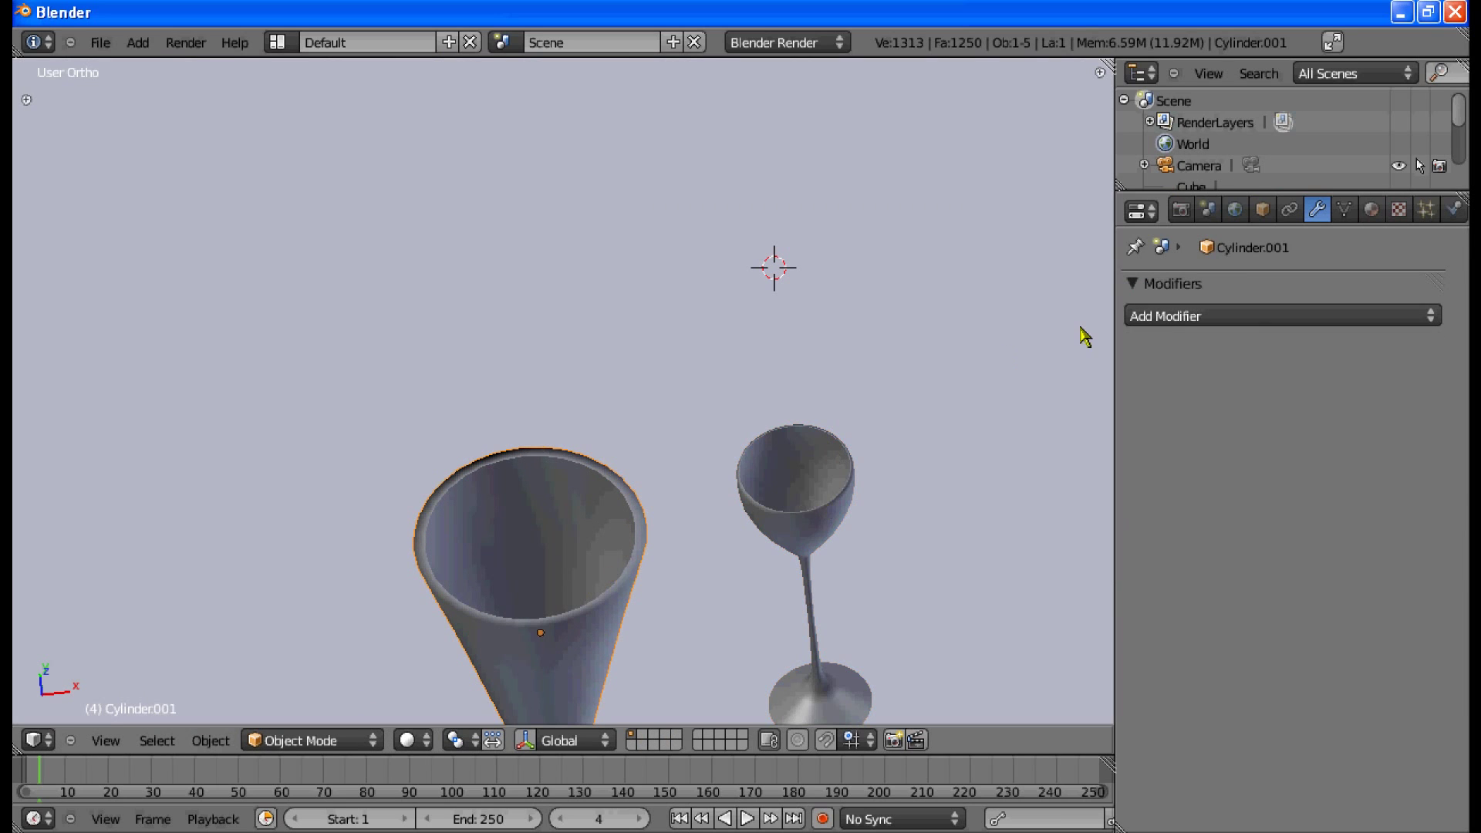
{"action": "left_click", "coordinate": [1165, 330]}
{"action": "left_click", "coordinate": [1042, 489]}
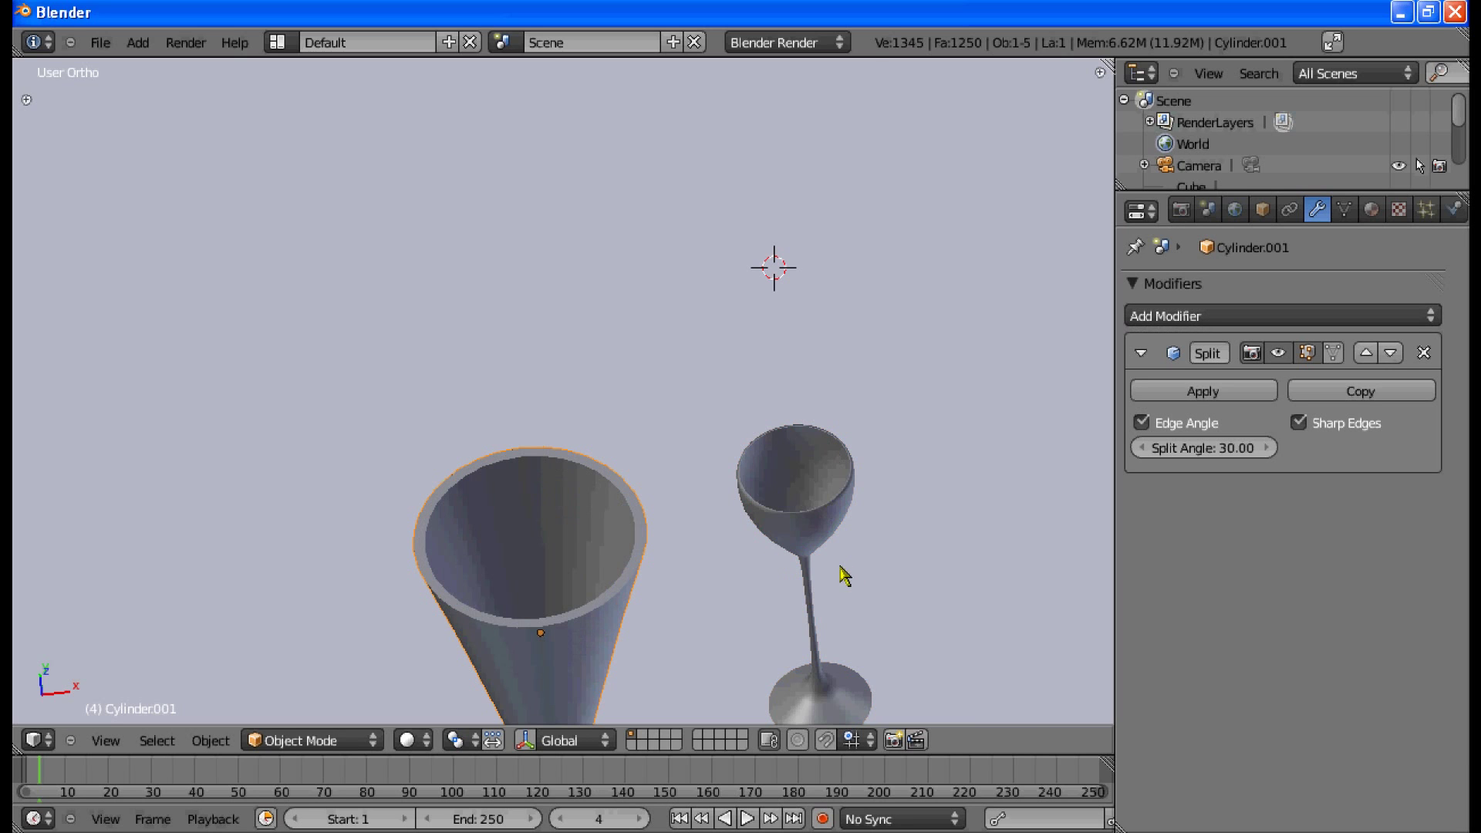
Step: In Front Ortho, scale the cup down slightly
{"action": "key", "text": "KP_2"}
{"action": "key", "text": "KP_4"}
{"action": "scroll", "coordinate": [532, 494], "scroll_direction": "up", "scroll_amount": 3}
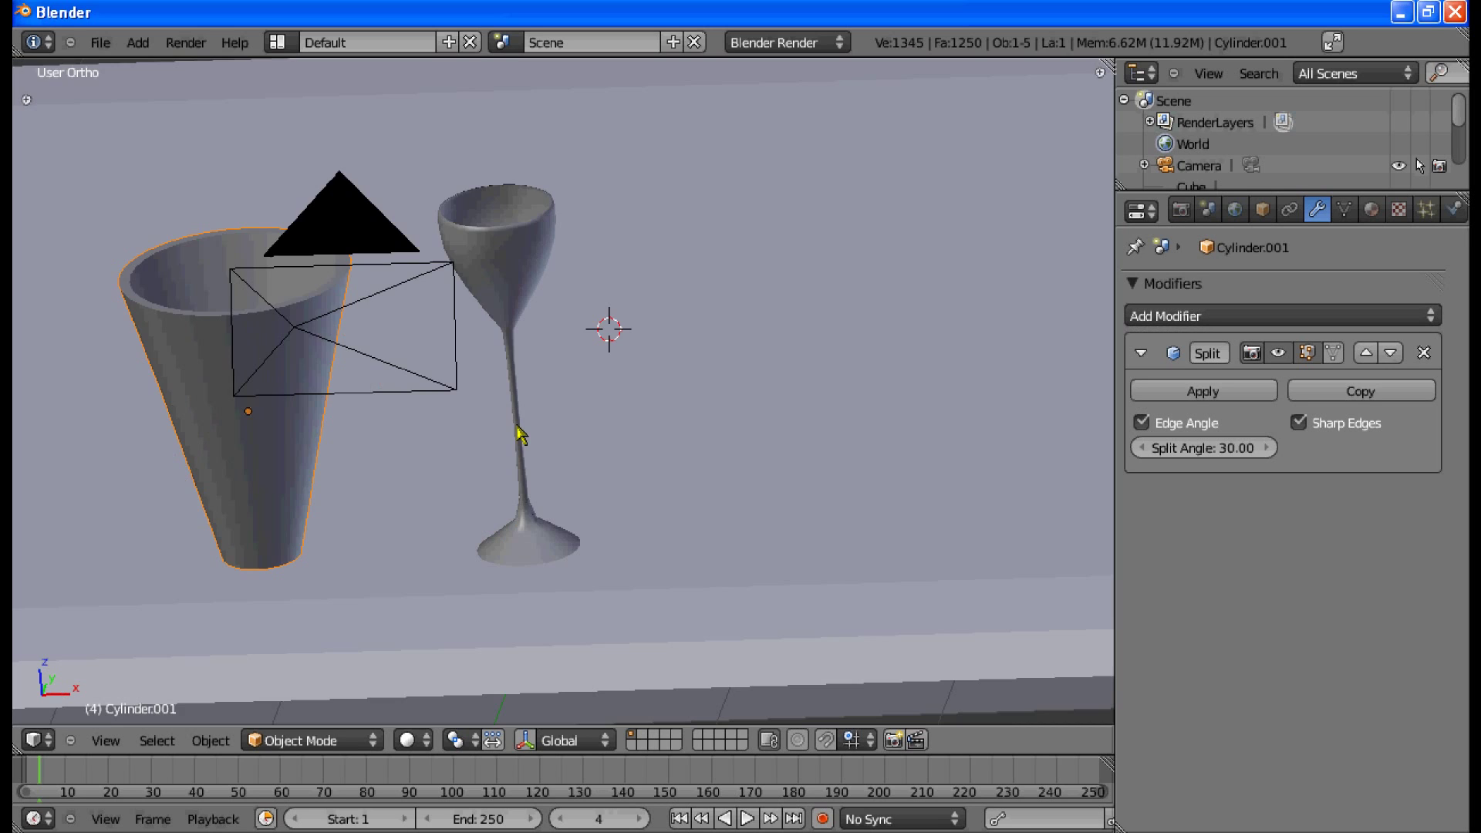
{"action": "key", "text": "KP_4"}
{"action": "key", "text": "KP_4"}
{"action": "key", "text": "KP_1"}
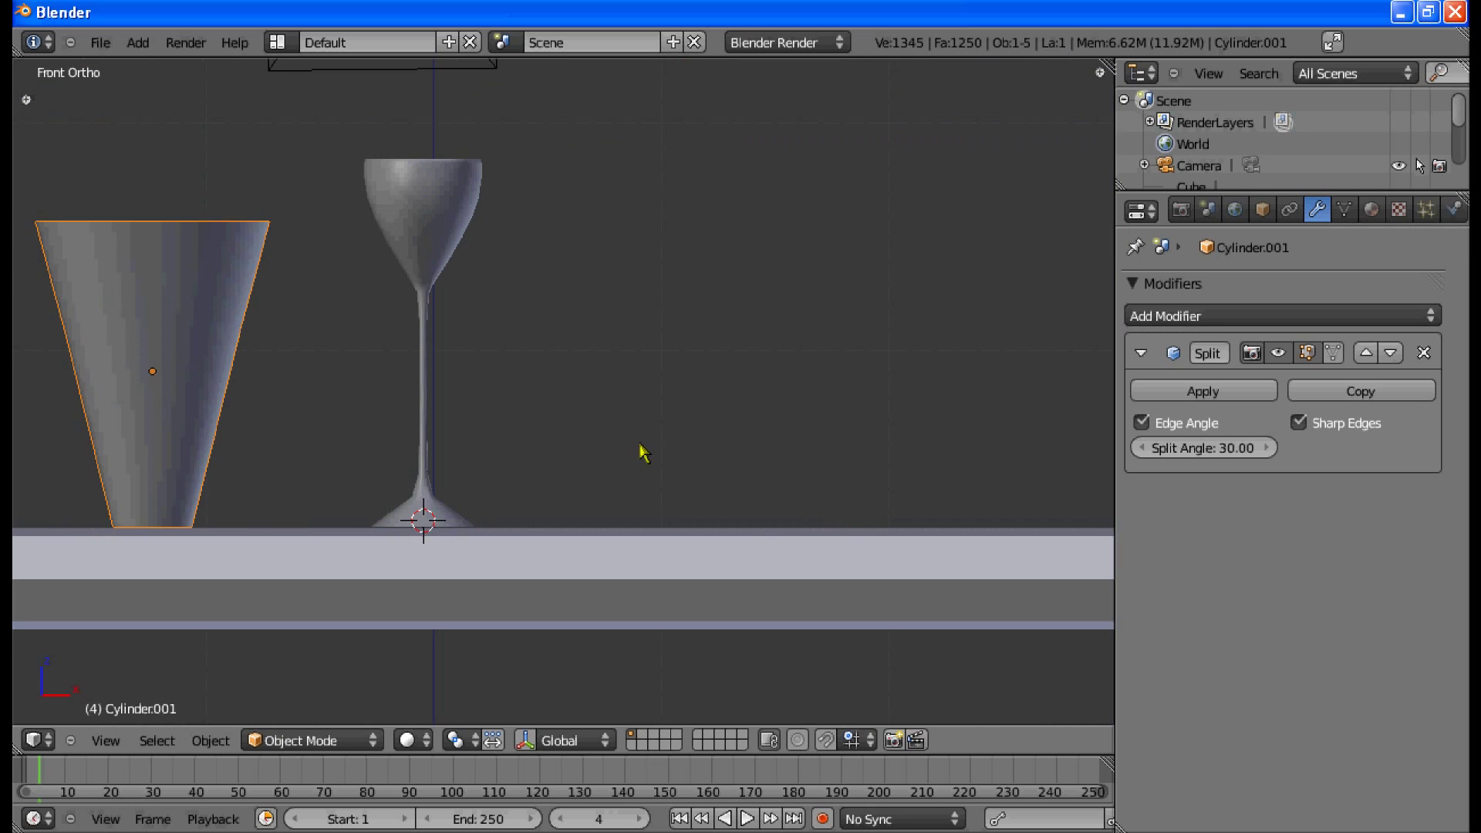
{"action": "key", "text": "s"}
{"action": "left_click", "coordinate": [785, 351]}
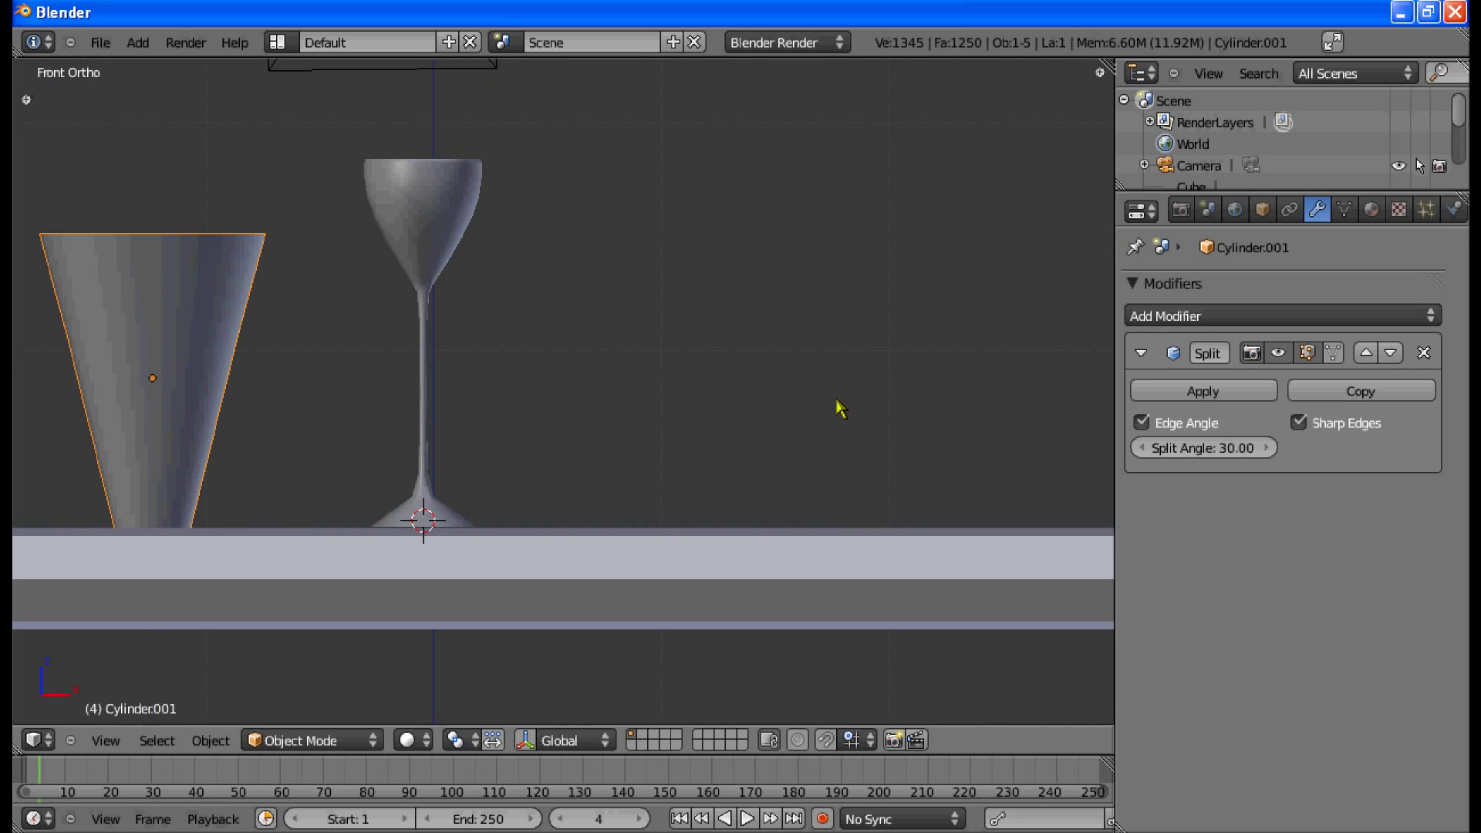
{"action": "middle_click_drag", "start_coordinate": [860, 419], "coordinate": [812, 417], "text": "shift"}
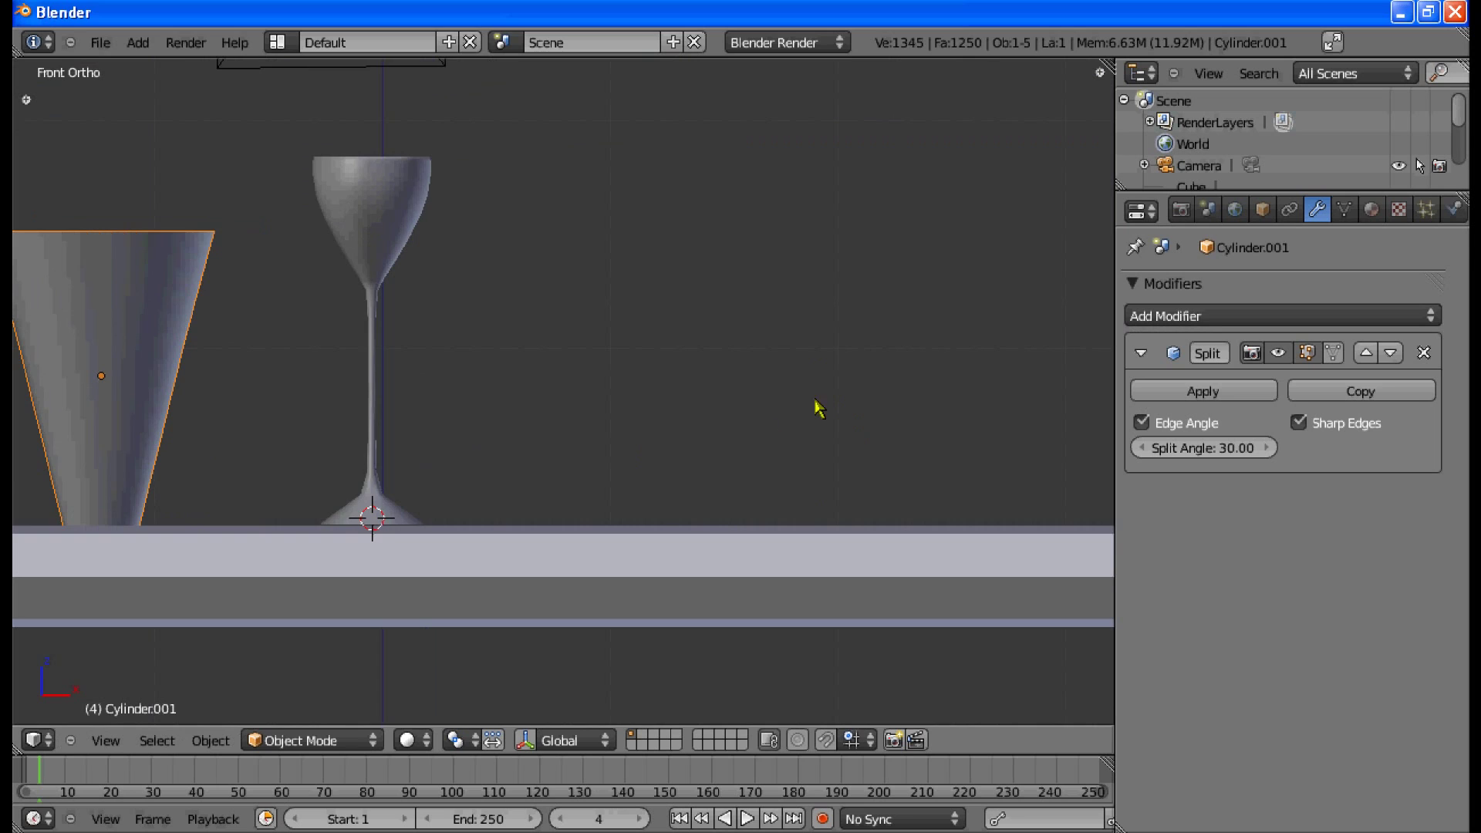
{"action": "scroll", "coordinate": [817, 410], "scroll_direction": "down", "scroll_amount": 2}
Step: Duplicate the cup and slide the copy along X to the right of the wine glass
{"action": "key", "text": "shift+d"}
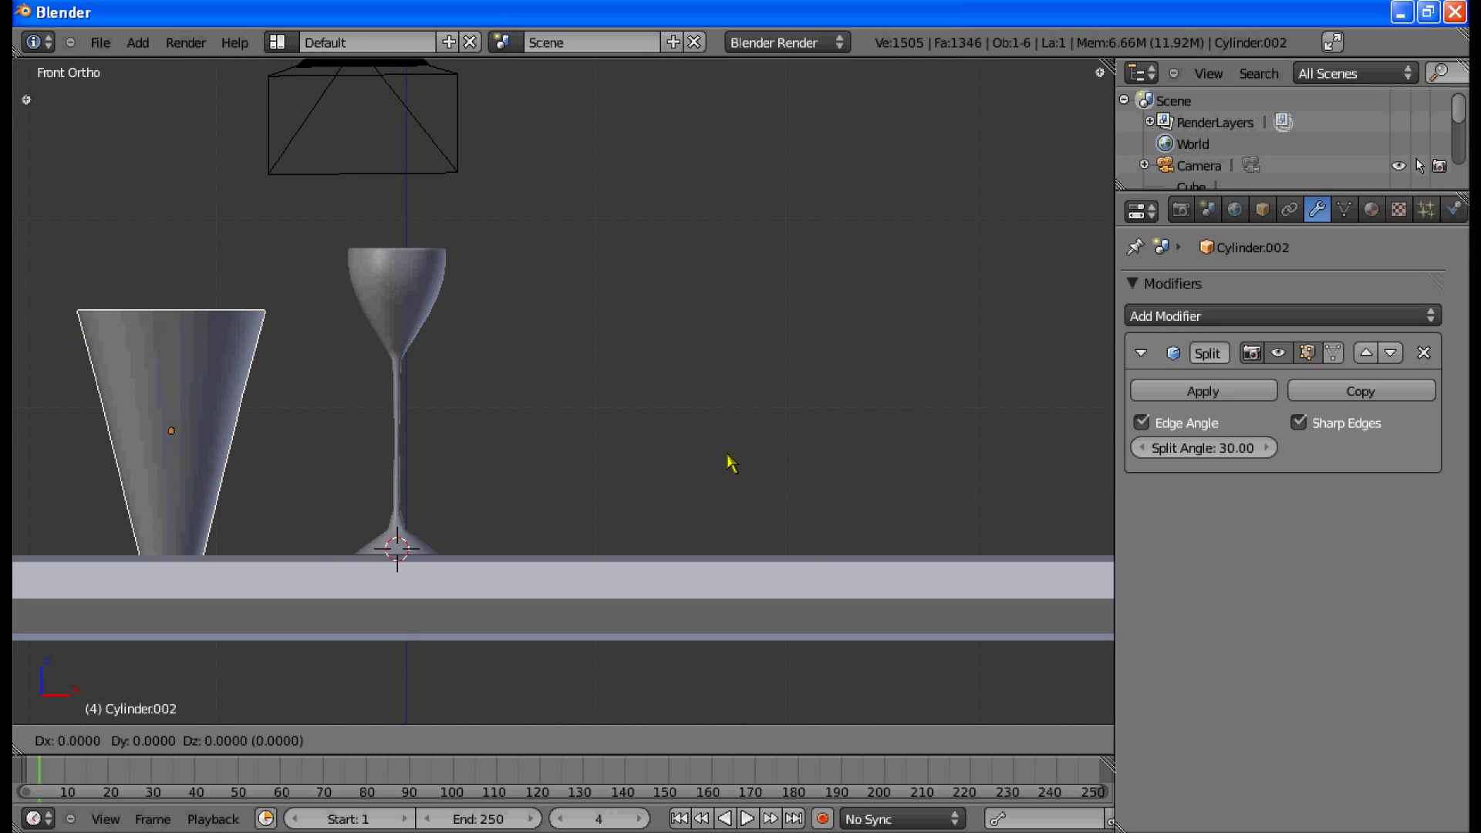
{"action": "key", "text": "x"}
{"action": "left_click", "coordinate": [687, 463]}
{"action": "key", "text": "g"}
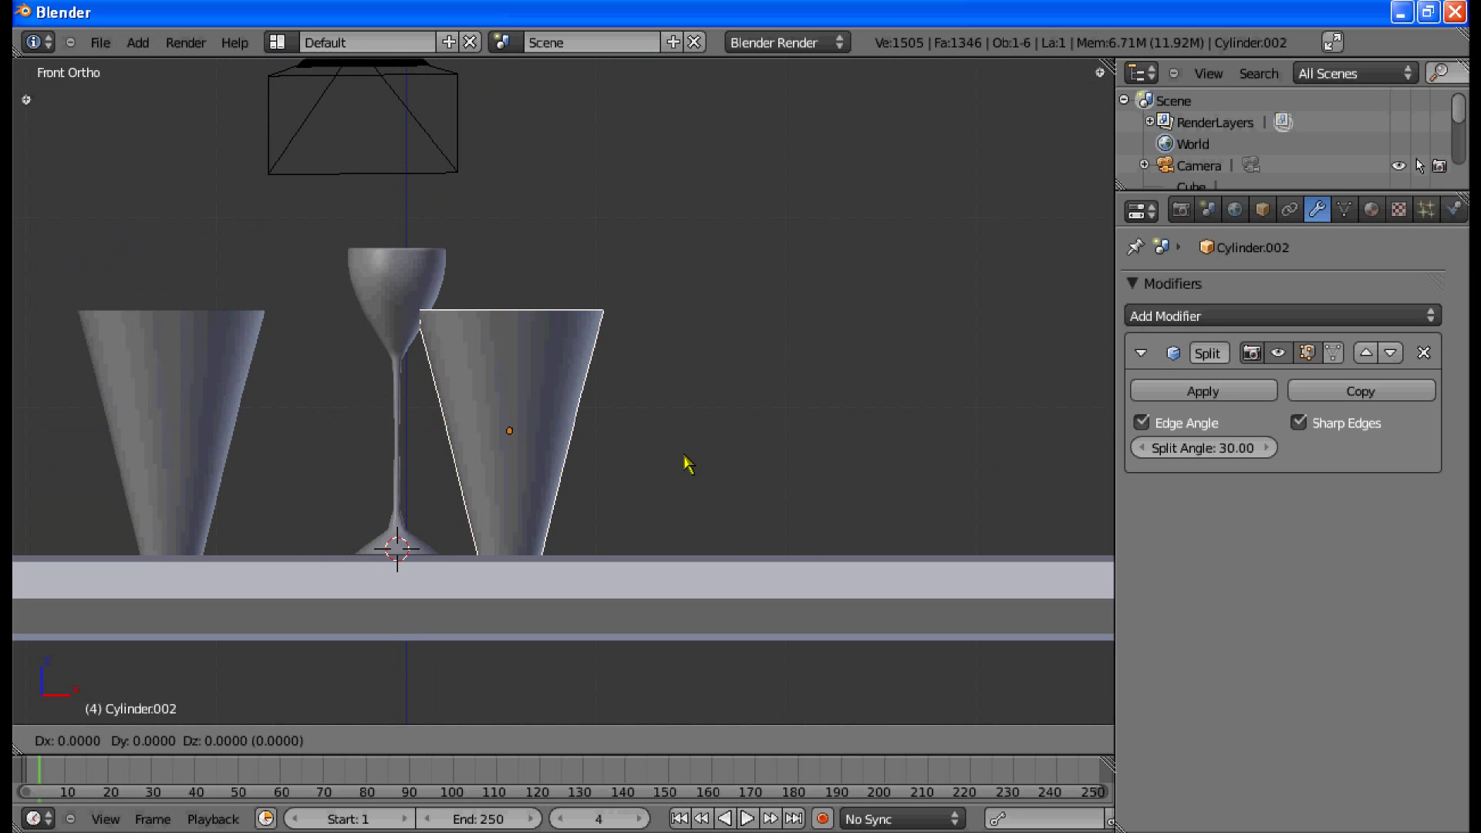
{"action": "key", "text": "x"}
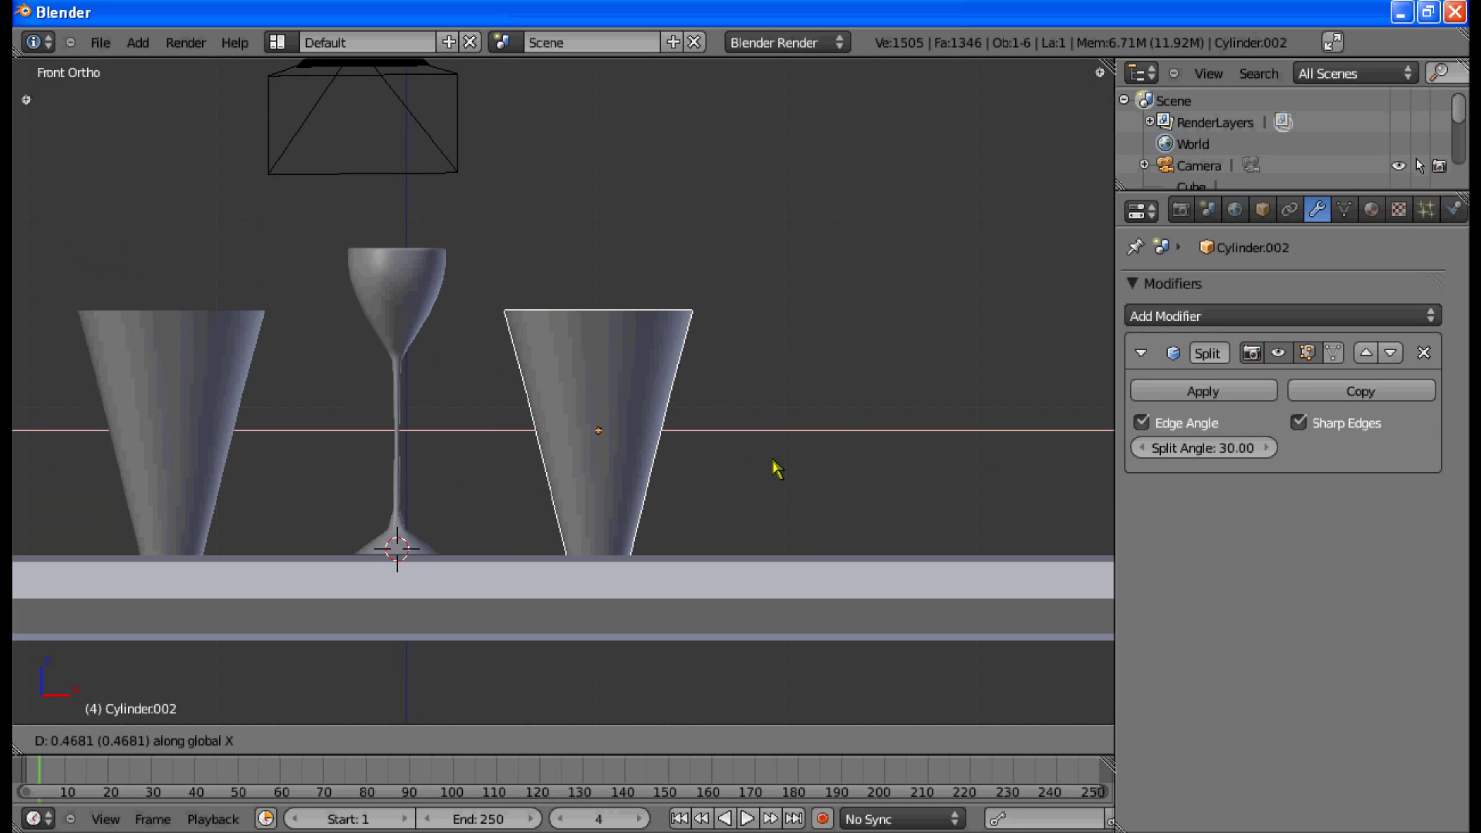
{"action": "left_click", "coordinate": [778, 468]}
{"action": "key", "text": "g"}
{"action": "key", "text": "x"}
{"action": "left_click", "coordinate": [785, 471]}
{"action": "scroll", "coordinate": [786, 494], "scroll_direction": "up", "scroll_amount": 1}
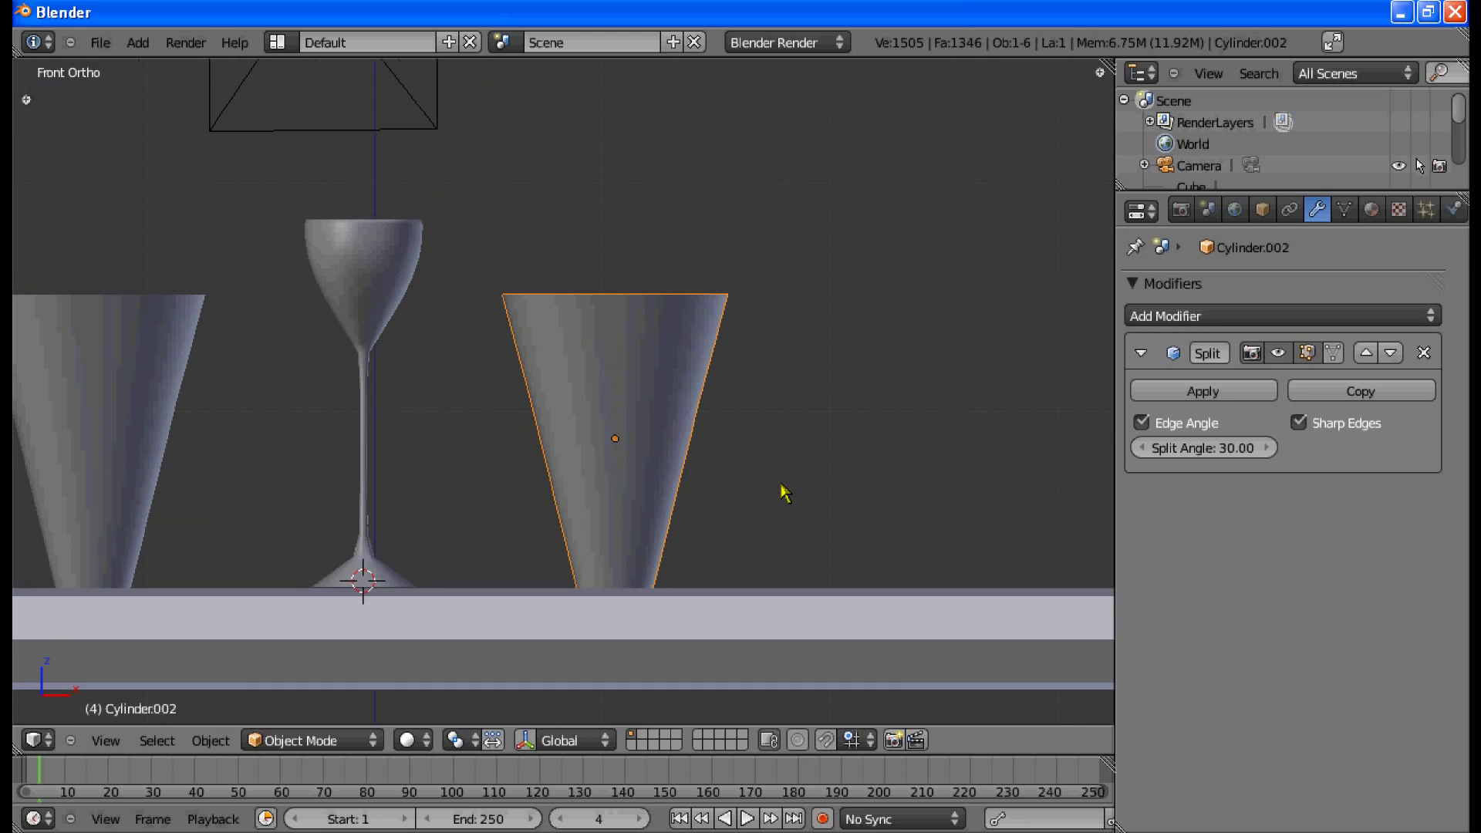
Step: In wireframe Edit Mode, box-select the copy's upper vertices and delete them
{"action": "key", "text": "Tab"}
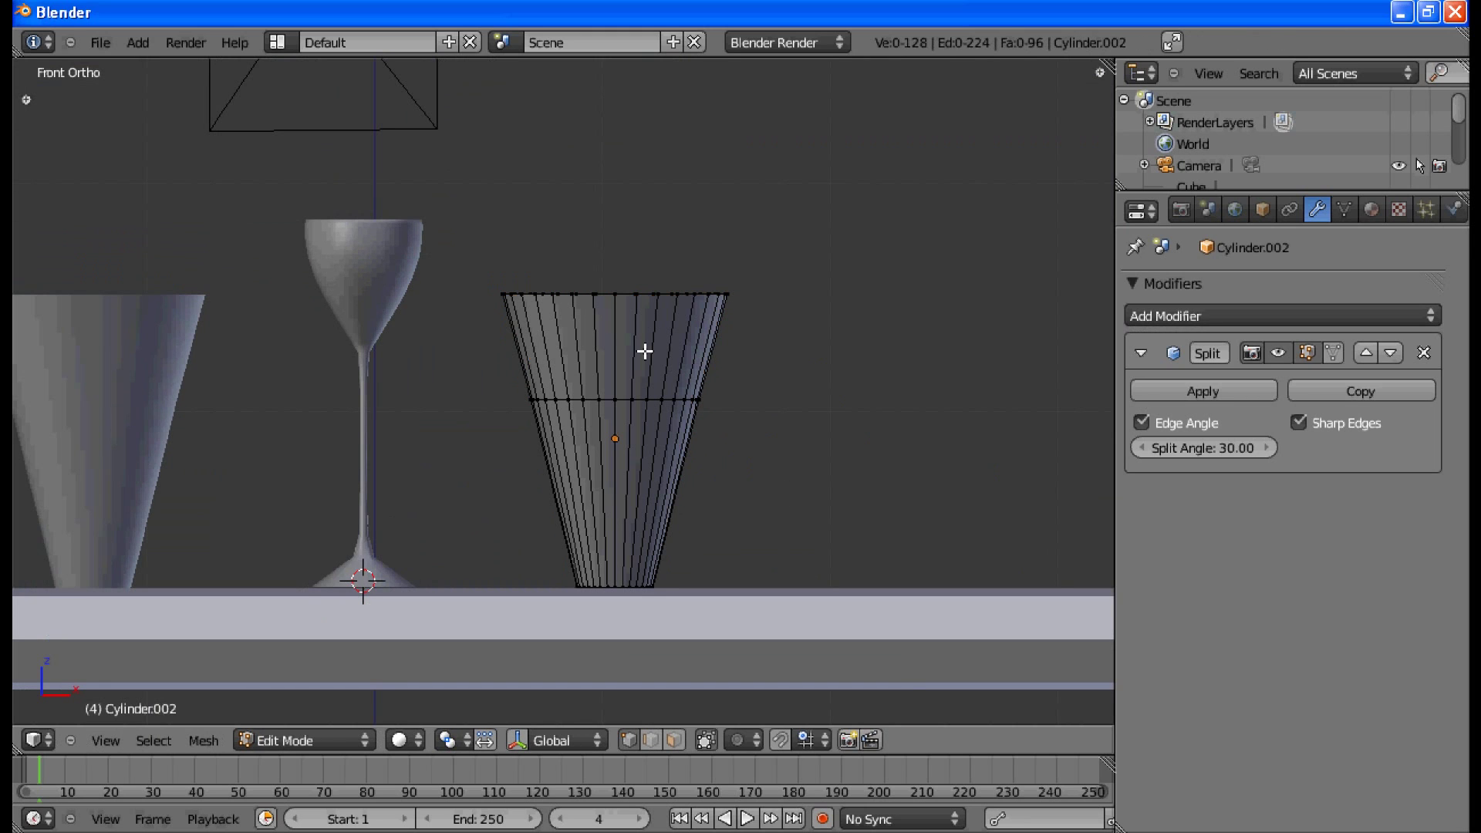
{"action": "key", "text": "z"}
{"action": "key", "text": "b"}
{"action": "left_click_drag", "start_coordinate": [496, 257], "coordinate": [821, 403]}
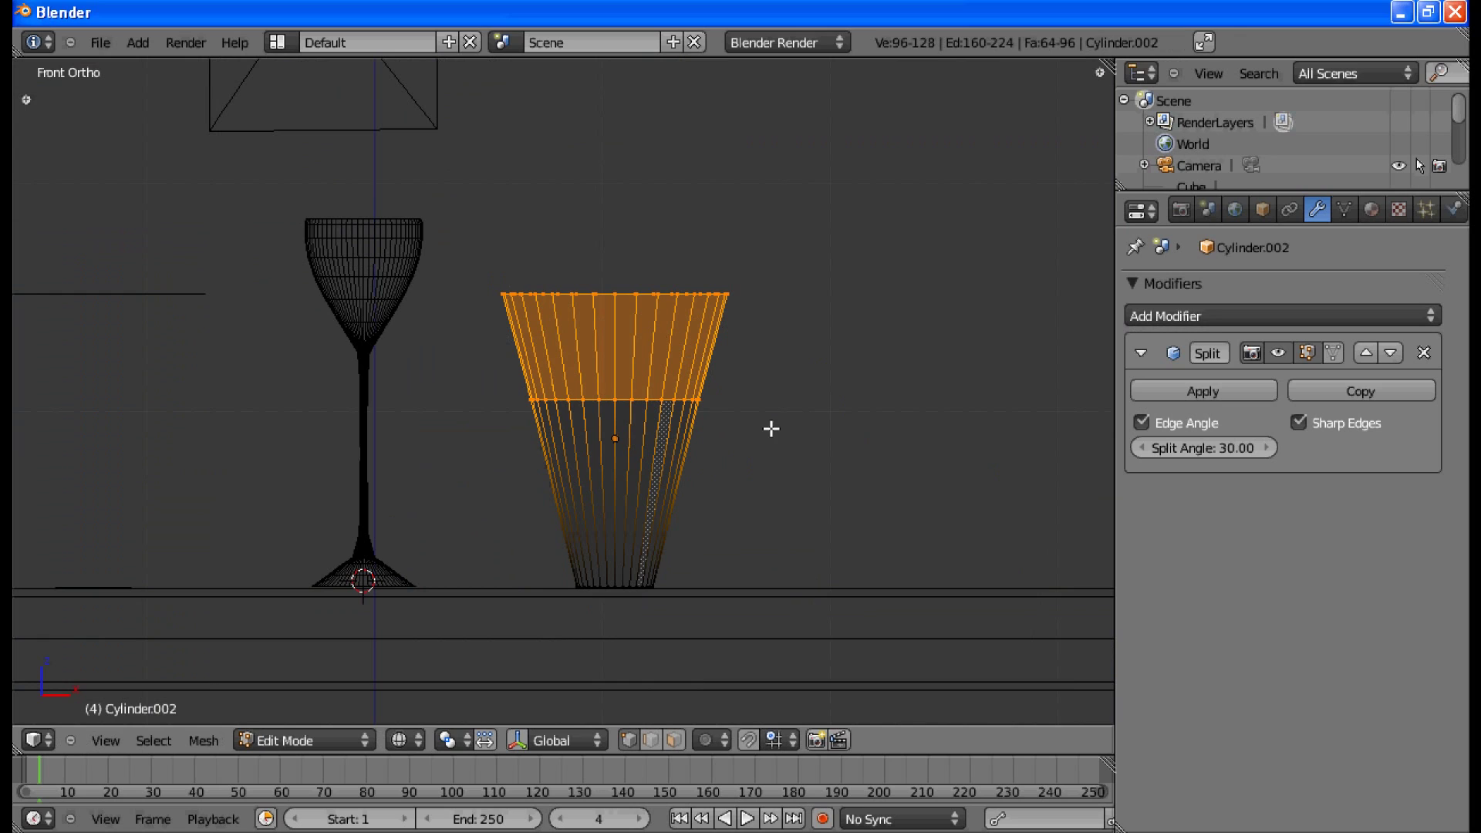
{"action": "key", "text": "g"}
{"action": "key", "text": "z"}
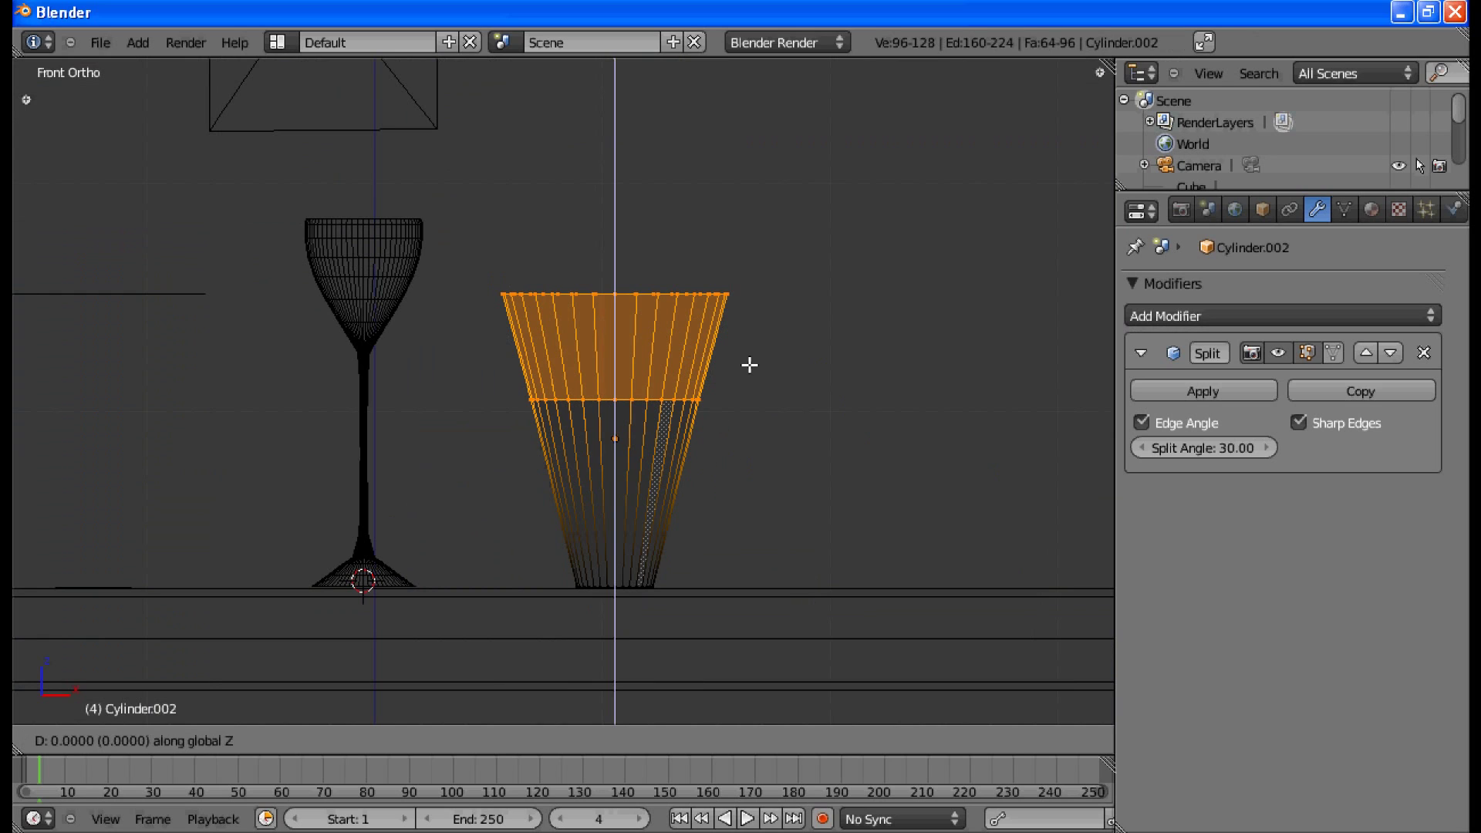
{"action": "left_click", "coordinate": [751, 522]}
{"action": "key", "text": "x"}
{"action": "left_click", "coordinate": [723, 527]}
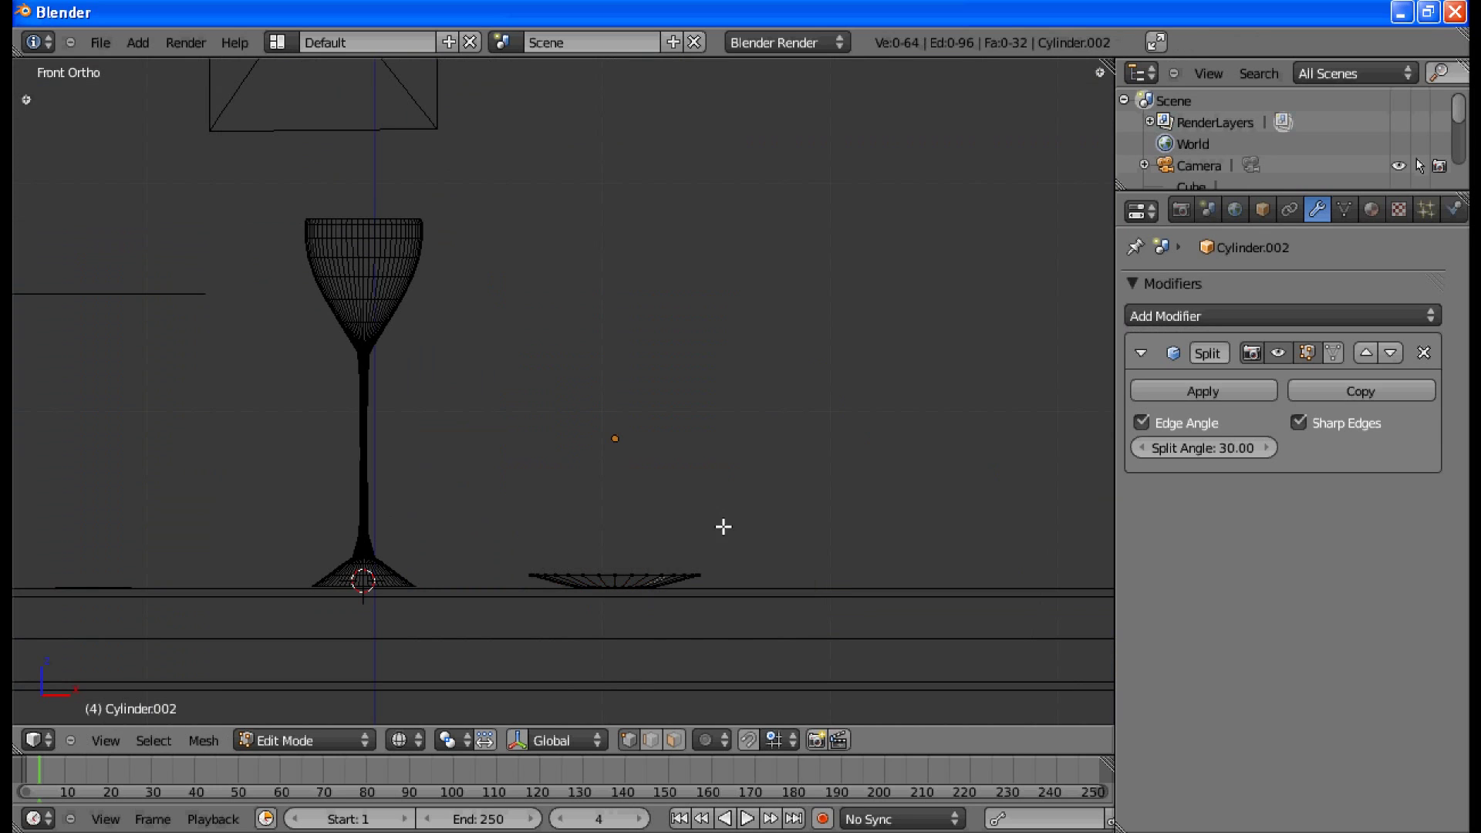
Step: Scale the remaining bottom ring, then extrude a raised ring and widen it
{"action": "key", "text": "b"}
{"action": "left_click_drag", "start_coordinate": [523, 547], "coordinate": [715, 584]}
{"action": "key", "text": "s"}
{"action": "key", "text": "z"}
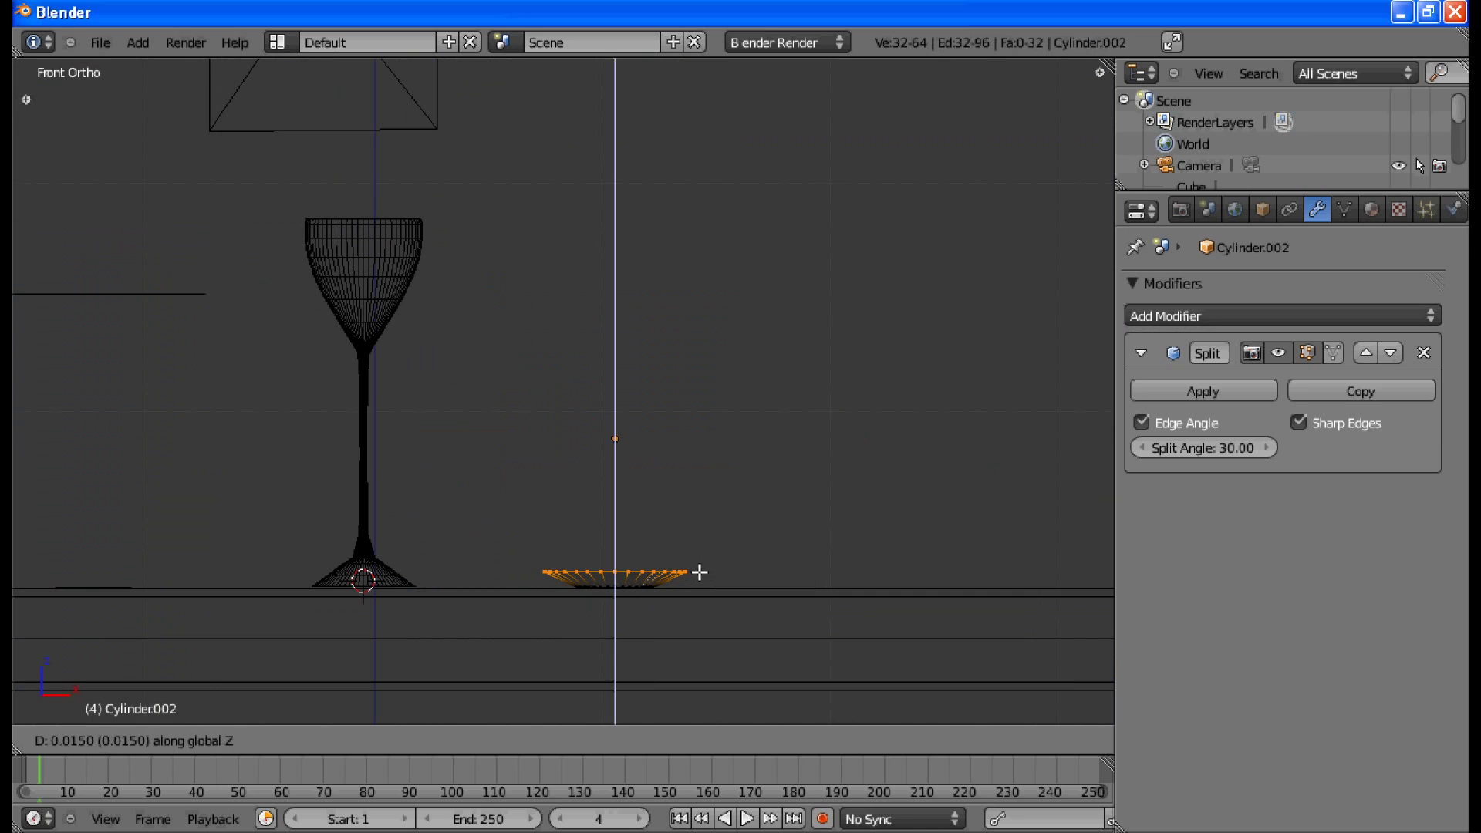
{"action": "left_click", "coordinate": [696, 570]}
{"action": "key", "text": "e"}
{"action": "key", "text": "z"}
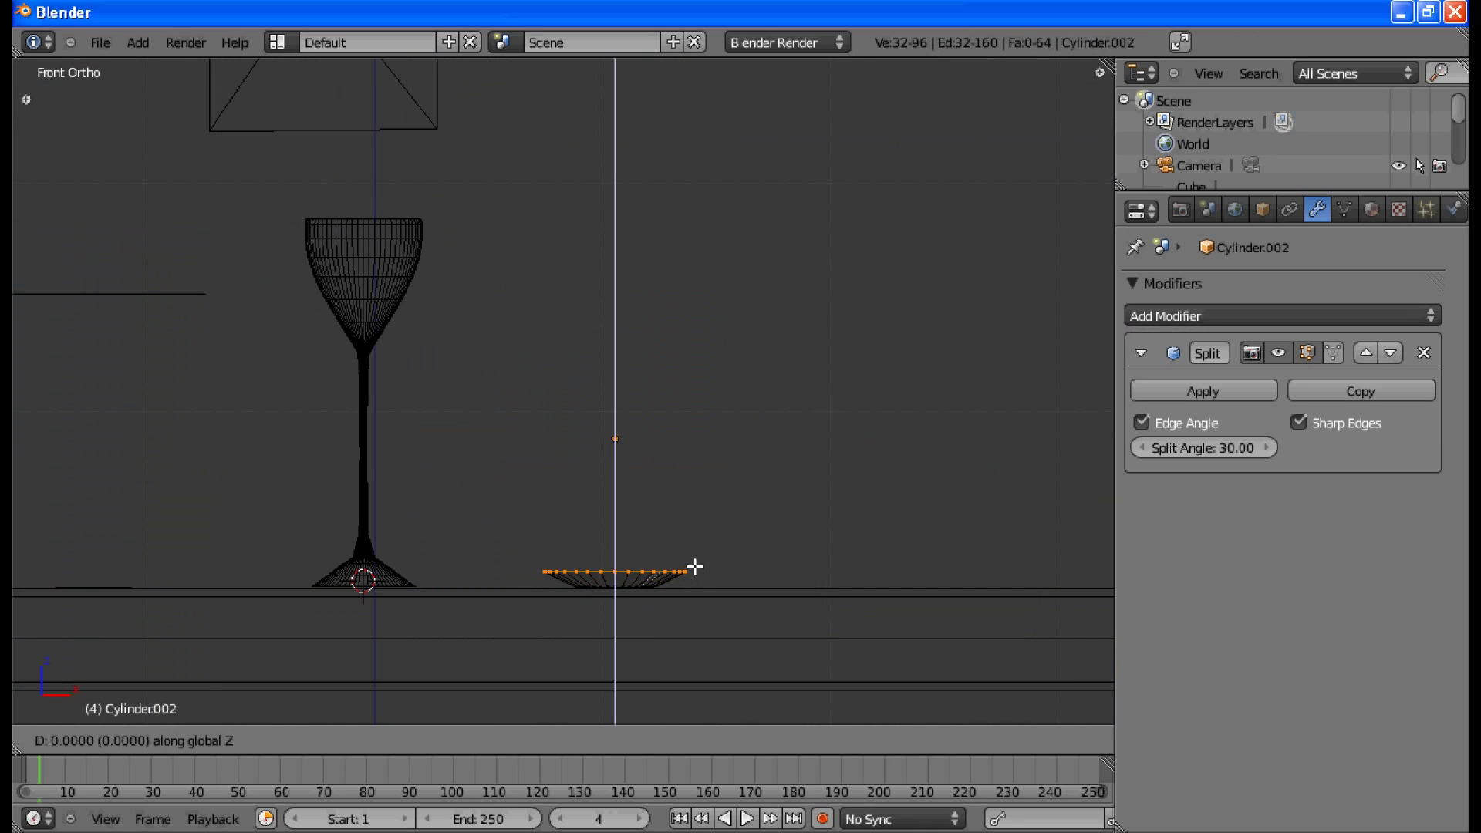
{"action": "left_click", "coordinate": [698, 529]}
{"action": "key", "text": "s"}
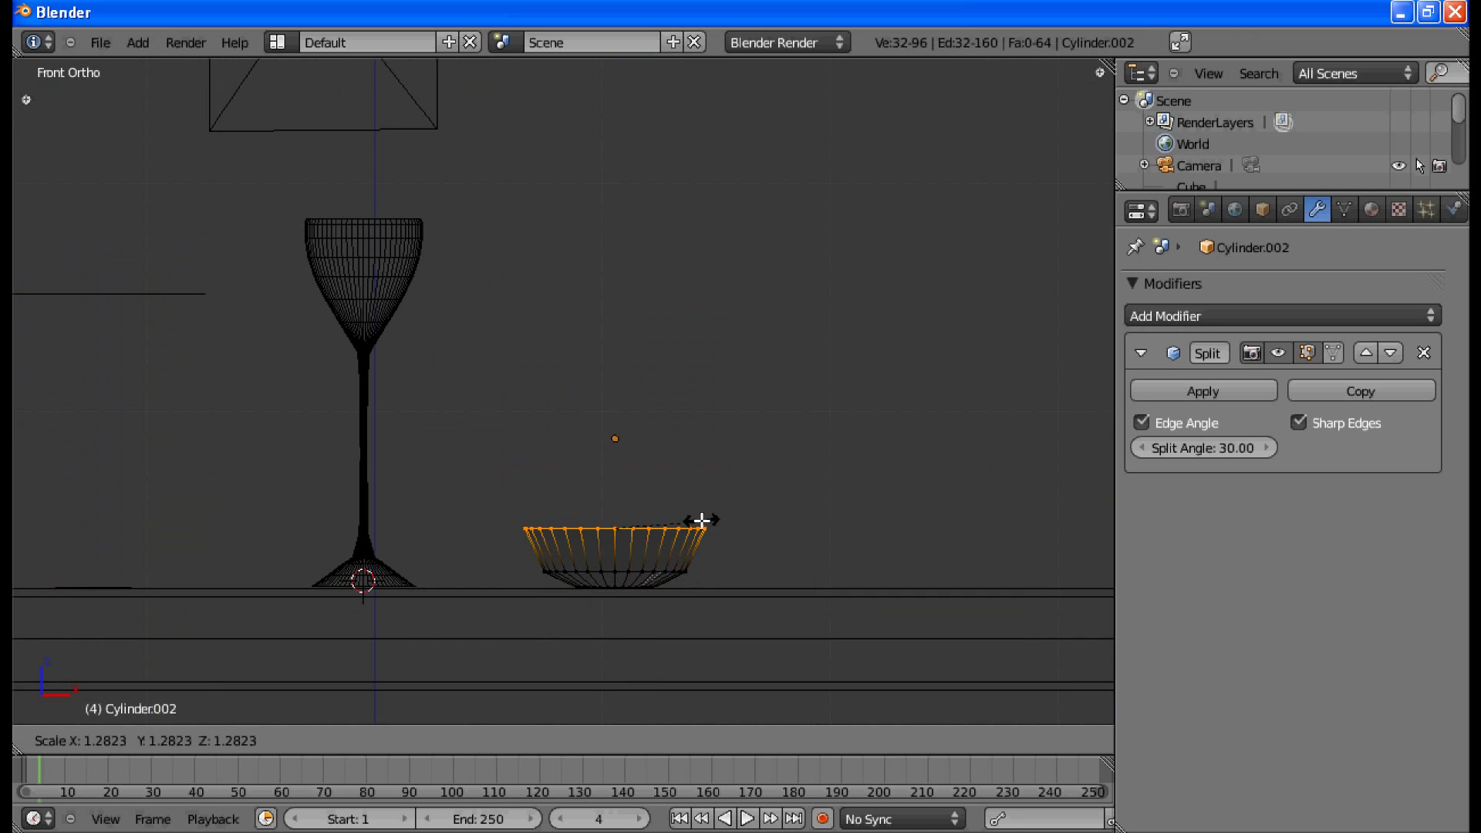
{"action": "left_click", "coordinate": [701, 520]}
Step: Extrude the side wall upward, then raise and narrow the top ring
{"action": "key", "text": "e"}
{"action": "key", "text": "z"}
{"action": "left_click", "coordinate": [704, 477]}
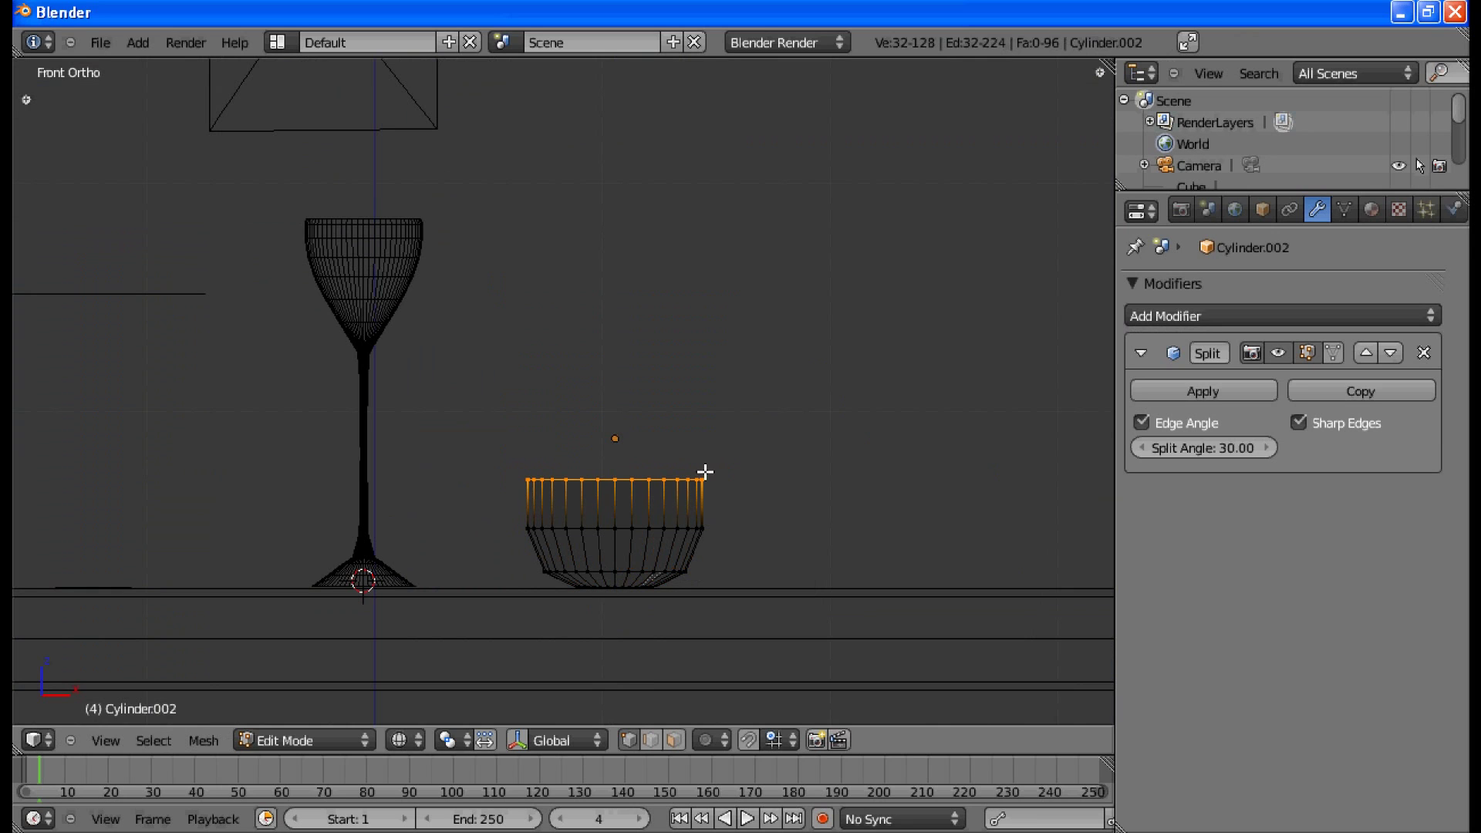
{"action": "key", "text": "e"}
{"action": "right_click", "coordinate": [720, 507]}
{"action": "key", "text": "g"}
{"action": "key", "text": "z"}
{"action": "left_click", "coordinate": [715, 457]}
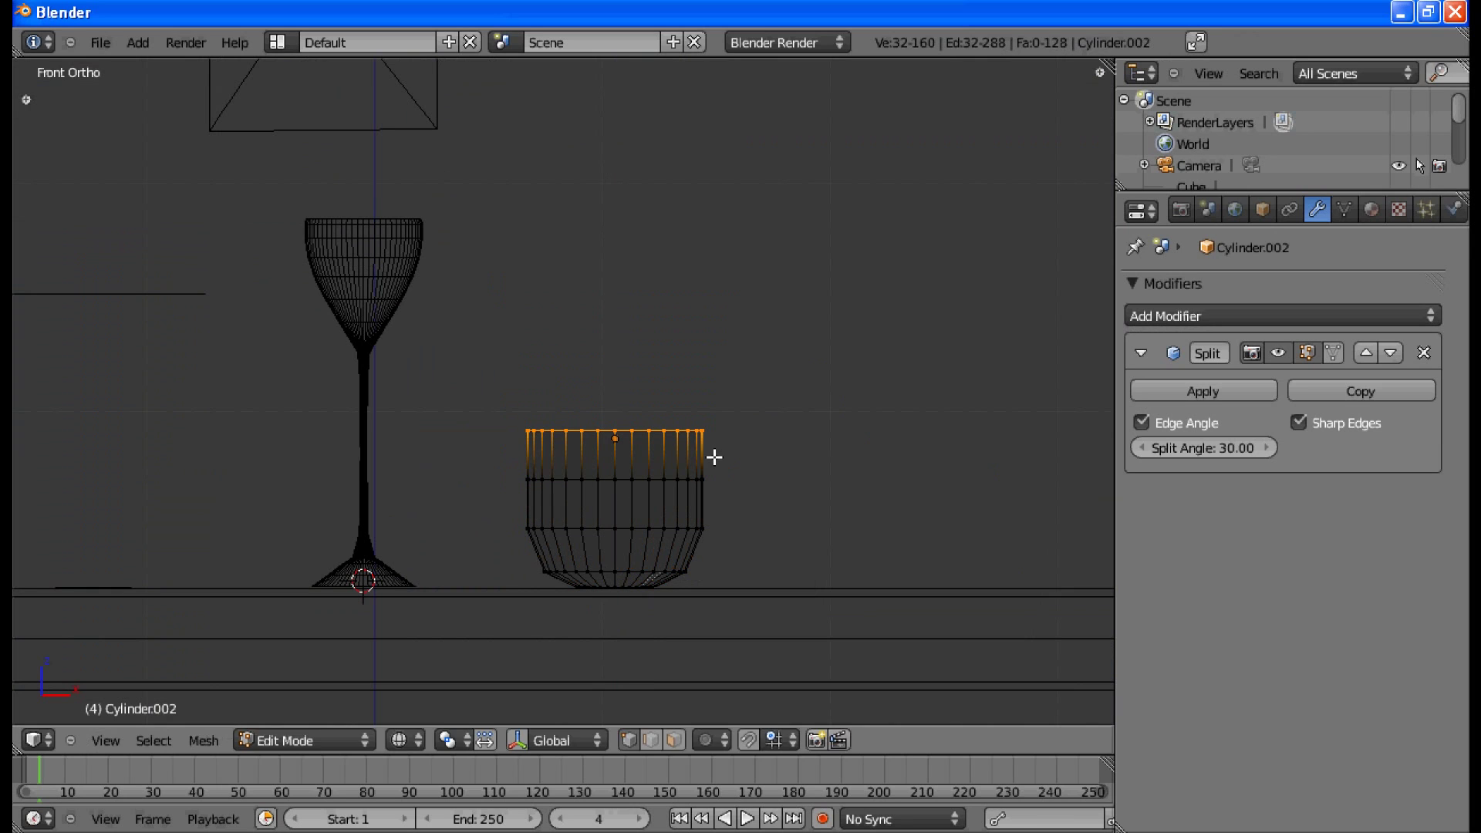
{"action": "key", "text": "s"}
{"action": "left_click", "coordinate": [697, 455]}
{"action": "key", "text": "g"}
{"action": "key", "text": "z"}
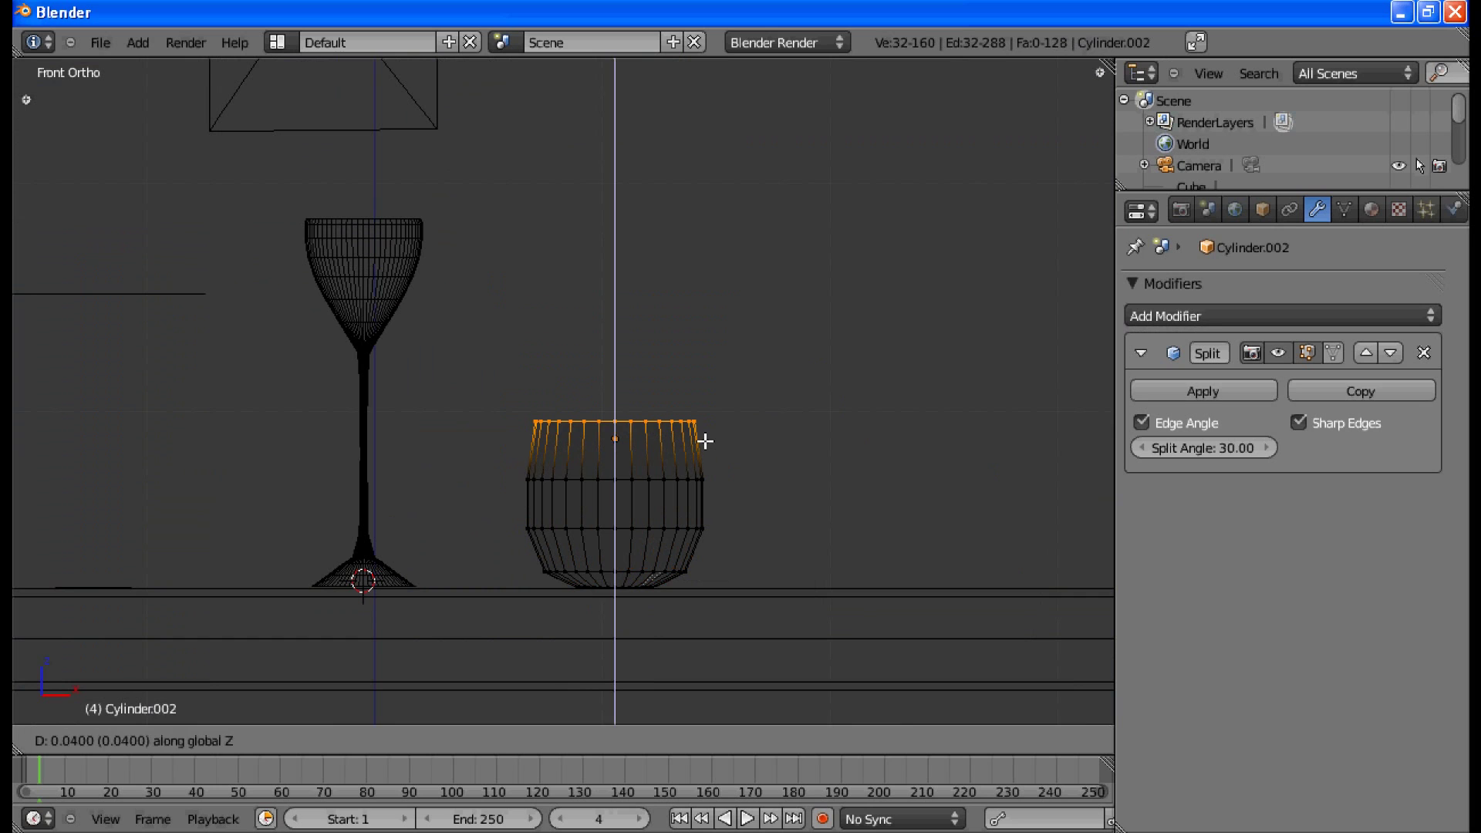
{"action": "right_click", "coordinate": [692, 456]}
Step: In front view, narrow the mug's bottom ring and slightly narrow its middle ring
{"action": "middle_click_drag", "start_coordinate": [691, 456], "coordinate": [658, 588]}
{"action": "key", "text": "KP_1"}
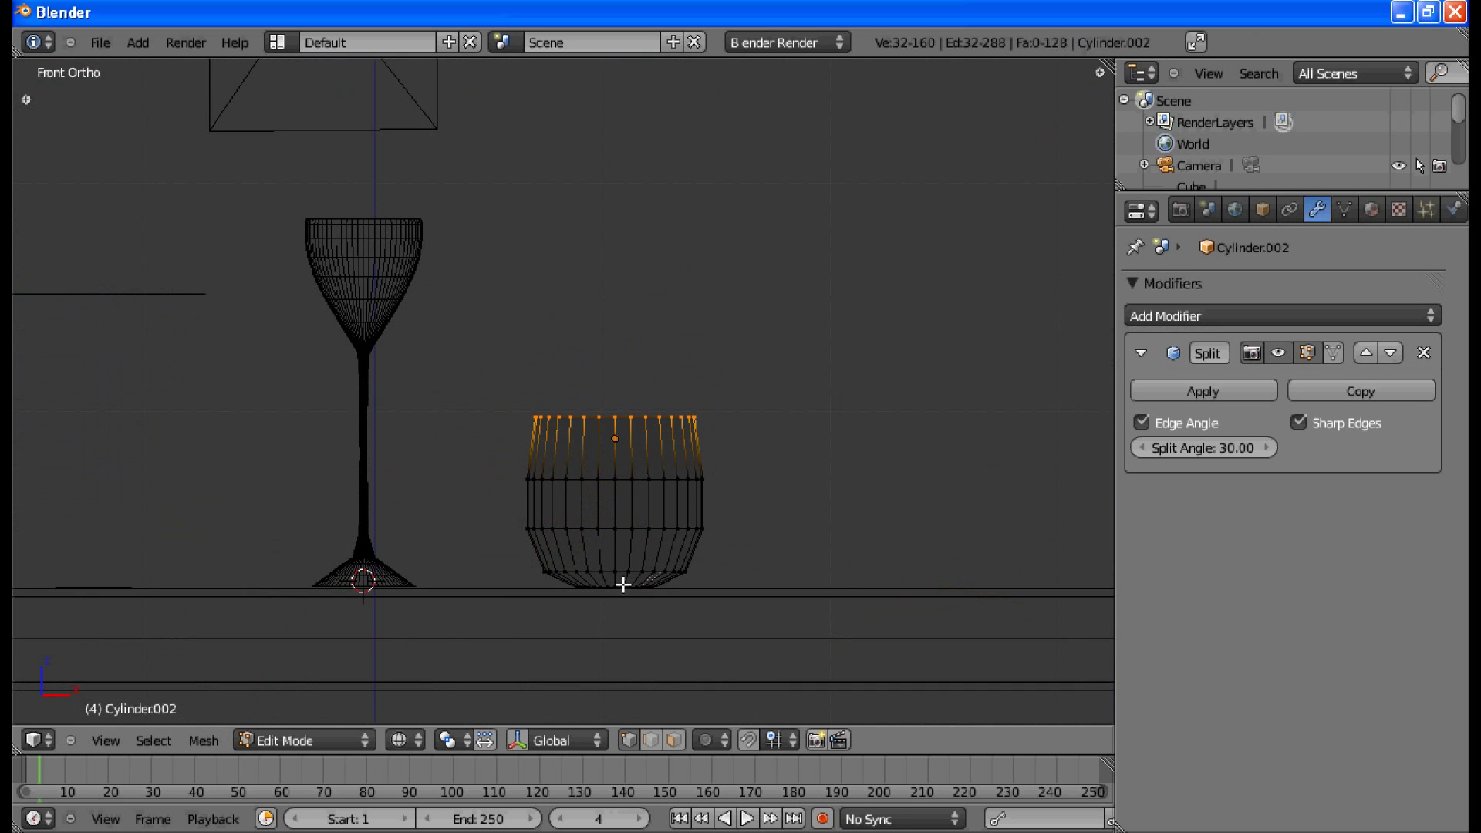
{"action": "right_click", "coordinate": [576, 567], "text": "alt"}
{"action": "right_click", "coordinate": [596, 567], "text": "alt"}
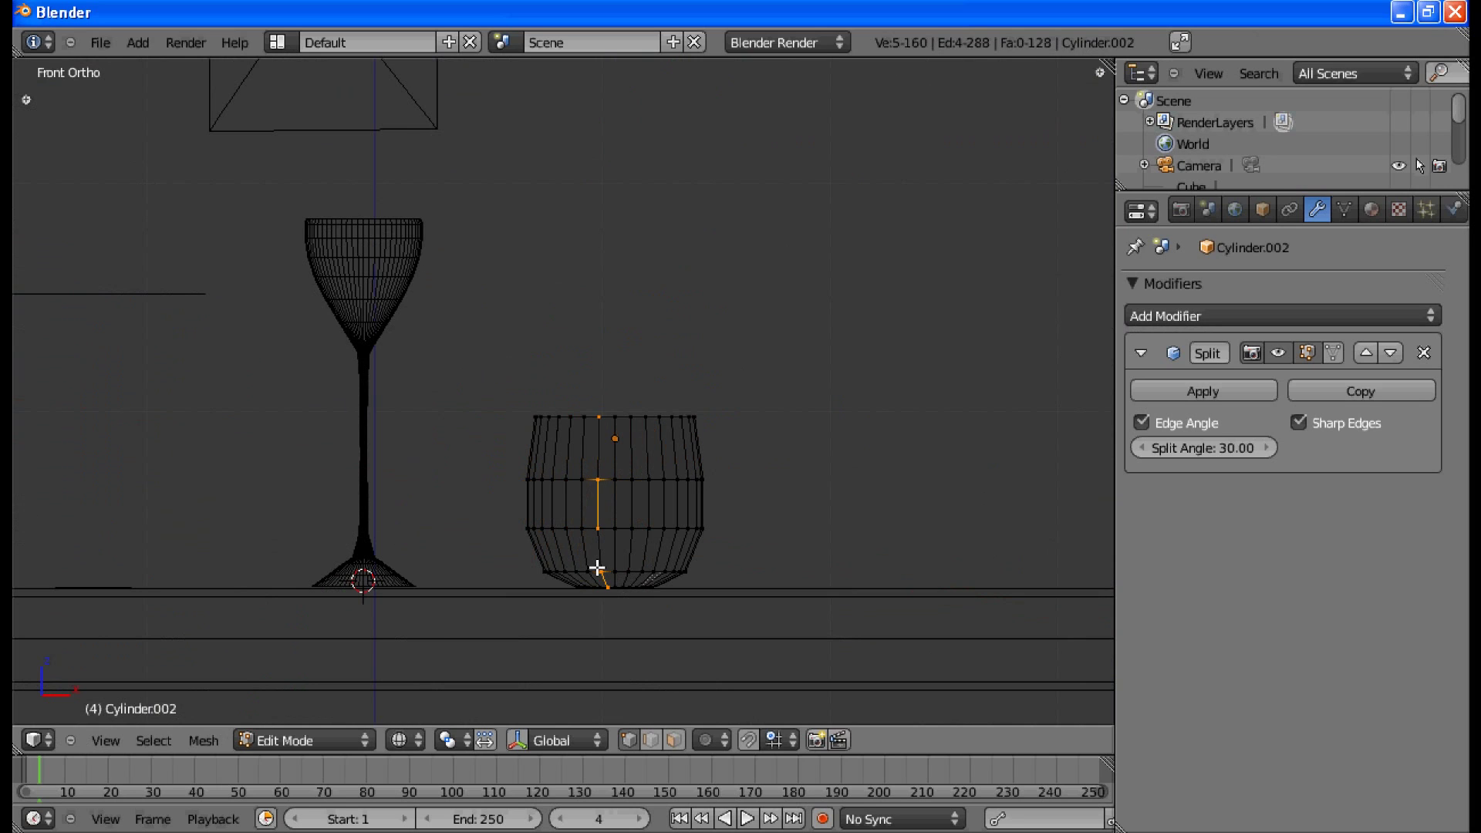
{"action": "right_click", "coordinate": [597, 570], "text": "alt"}
{"action": "key", "text": "s"}
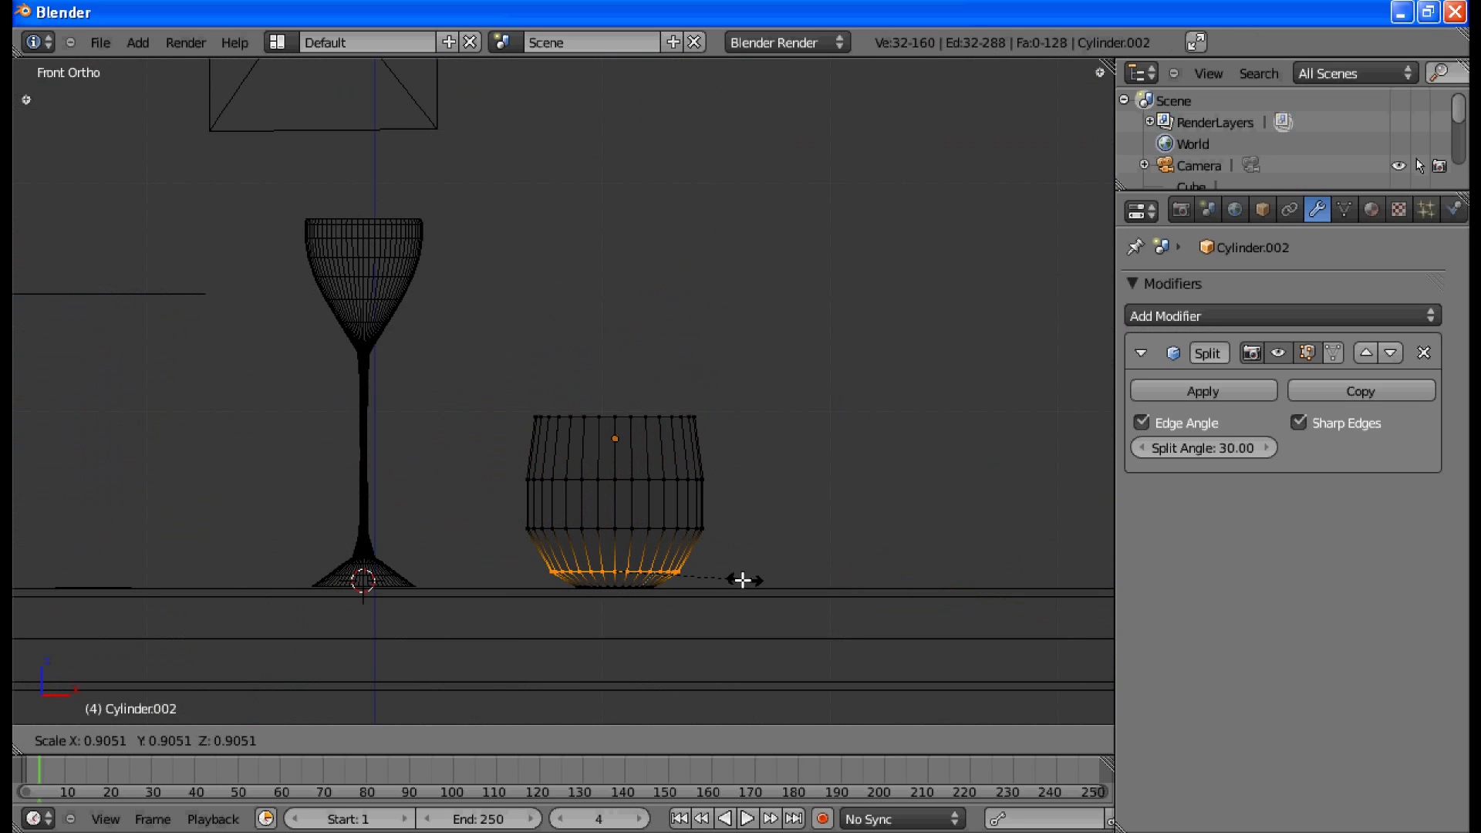
{"action": "left_click", "coordinate": [743, 581]}
{"action": "right_click", "coordinate": [675, 530], "text": "alt"}
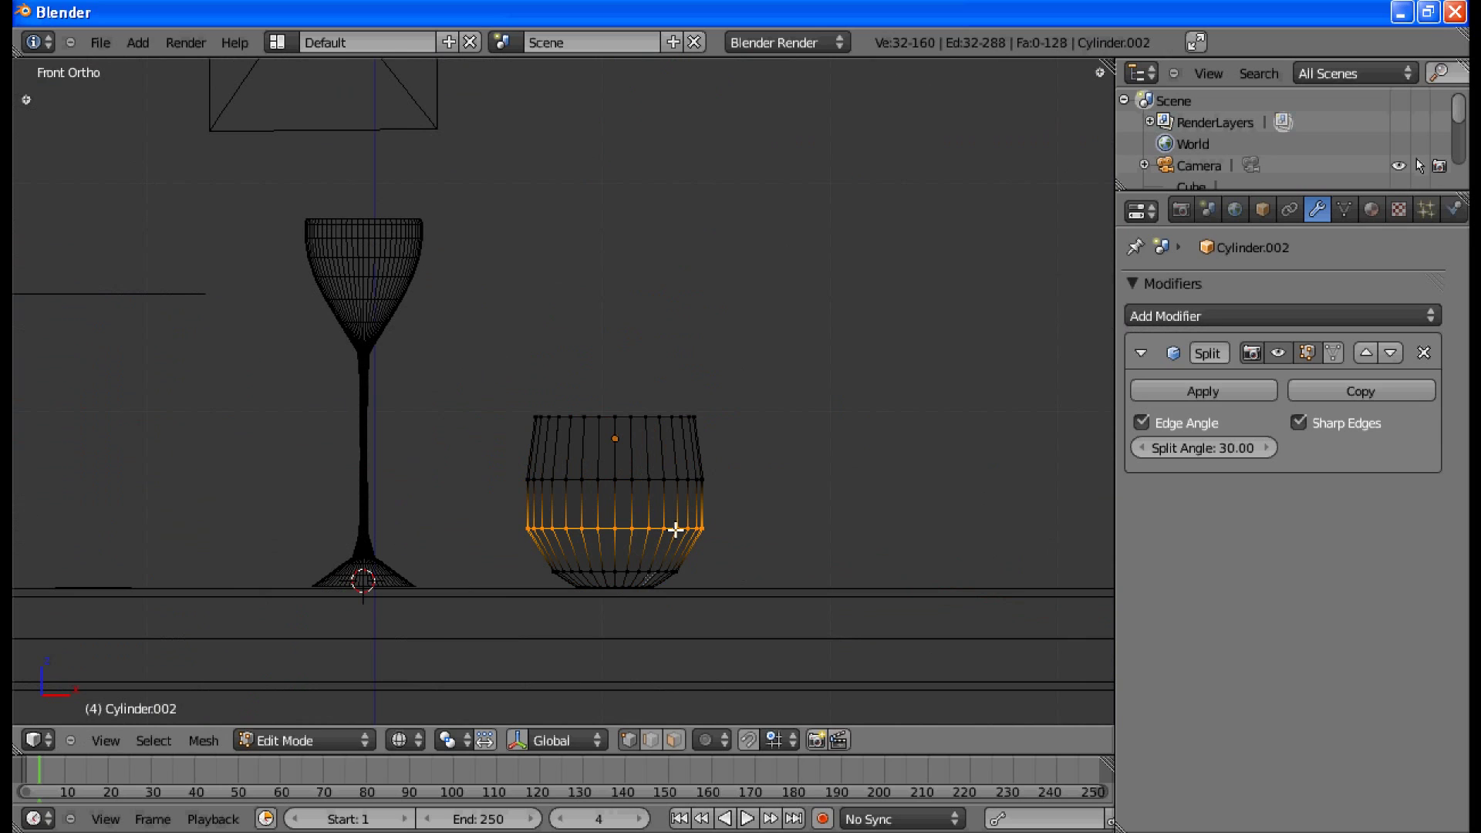
{"action": "key", "text": "s"}
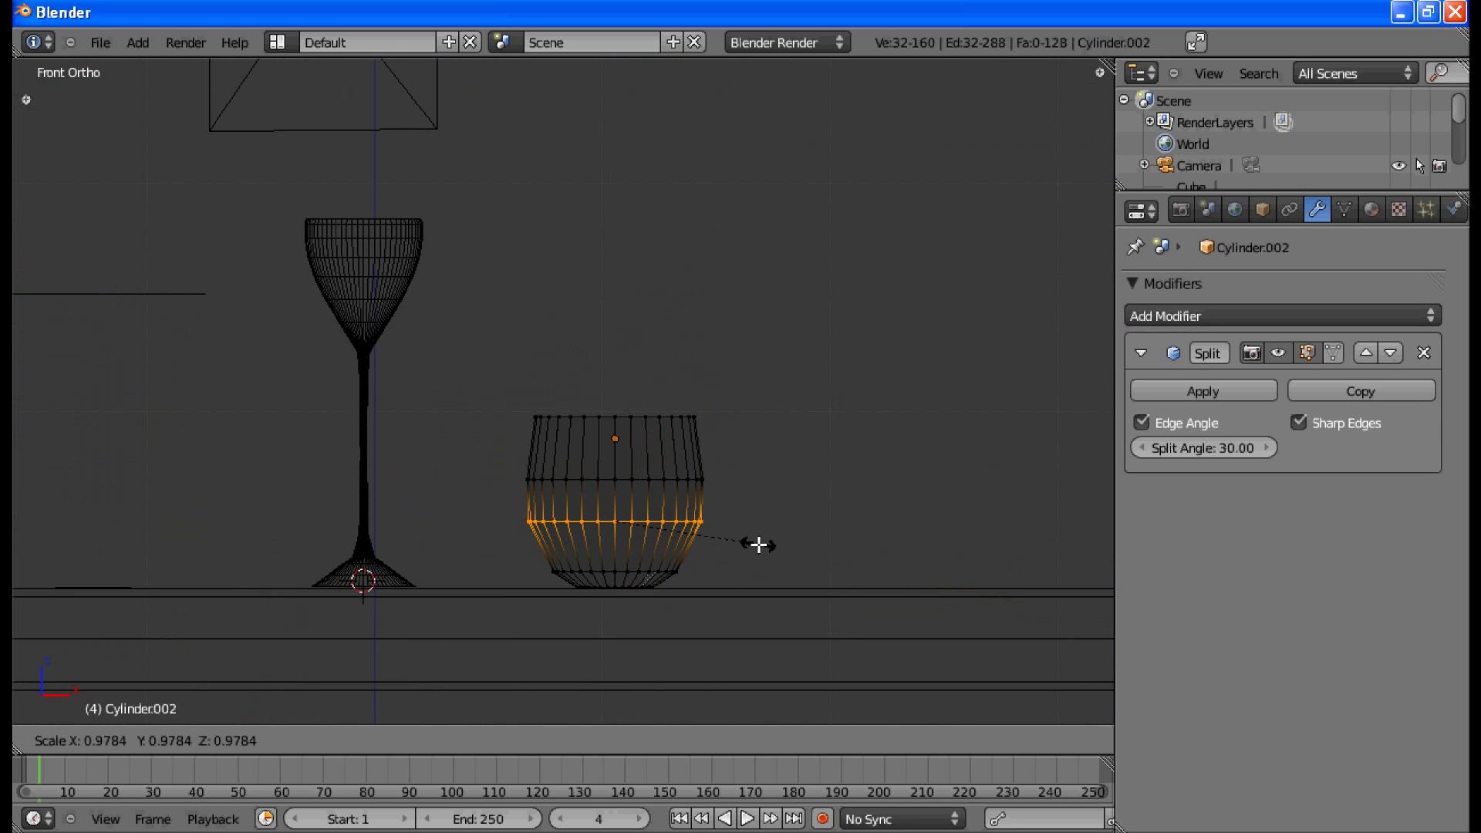
{"action": "left_click", "coordinate": [759, 544]}
{"action": "middle_click_drag", "start_coordinate": [747, 506], "coordinate": [674, 506], "text": "shift"}
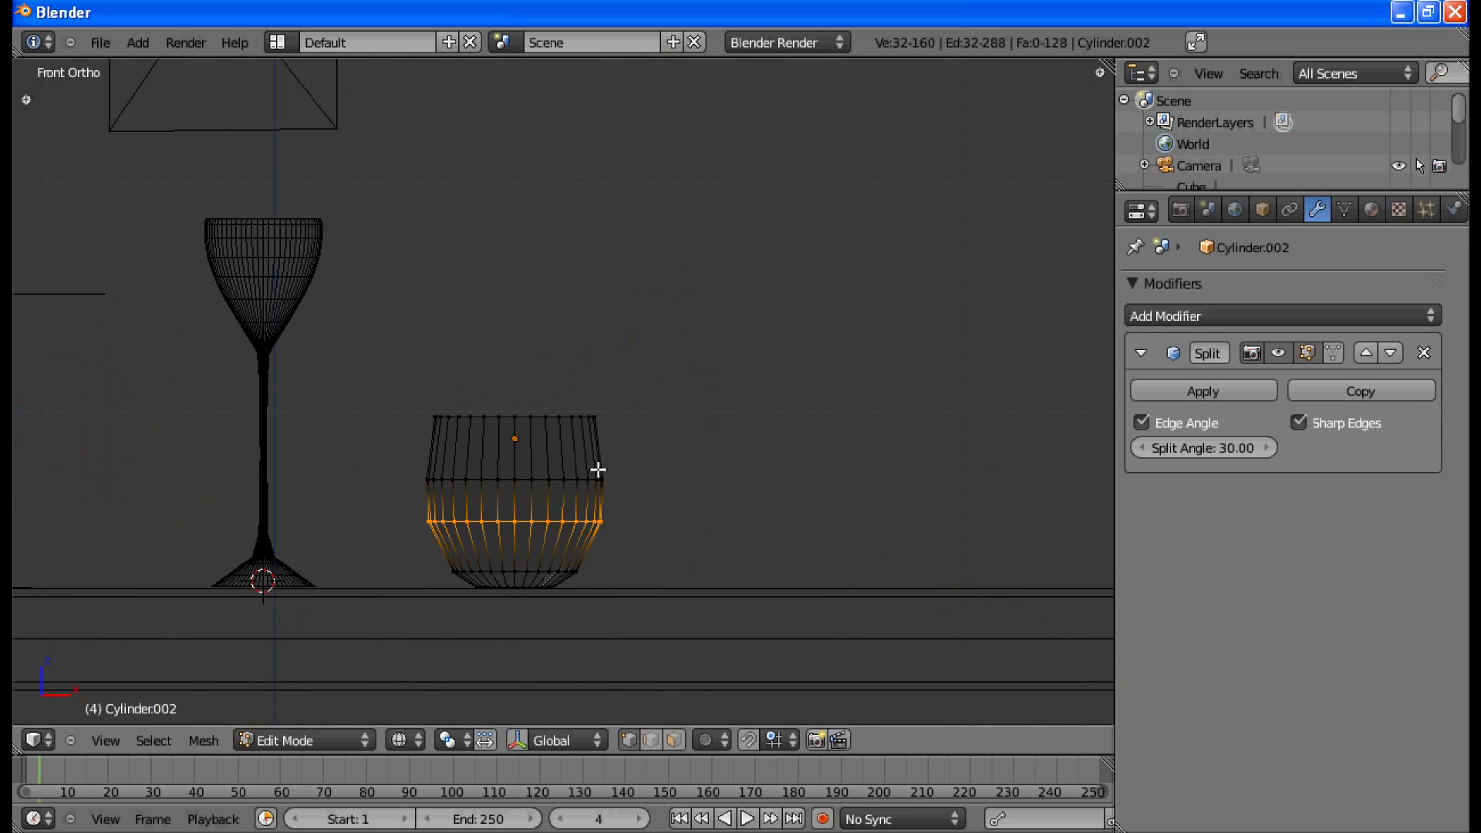
Step: Add a cube to the mug mesh and shrink it down
{"action": "key", "text": "shift+a"}
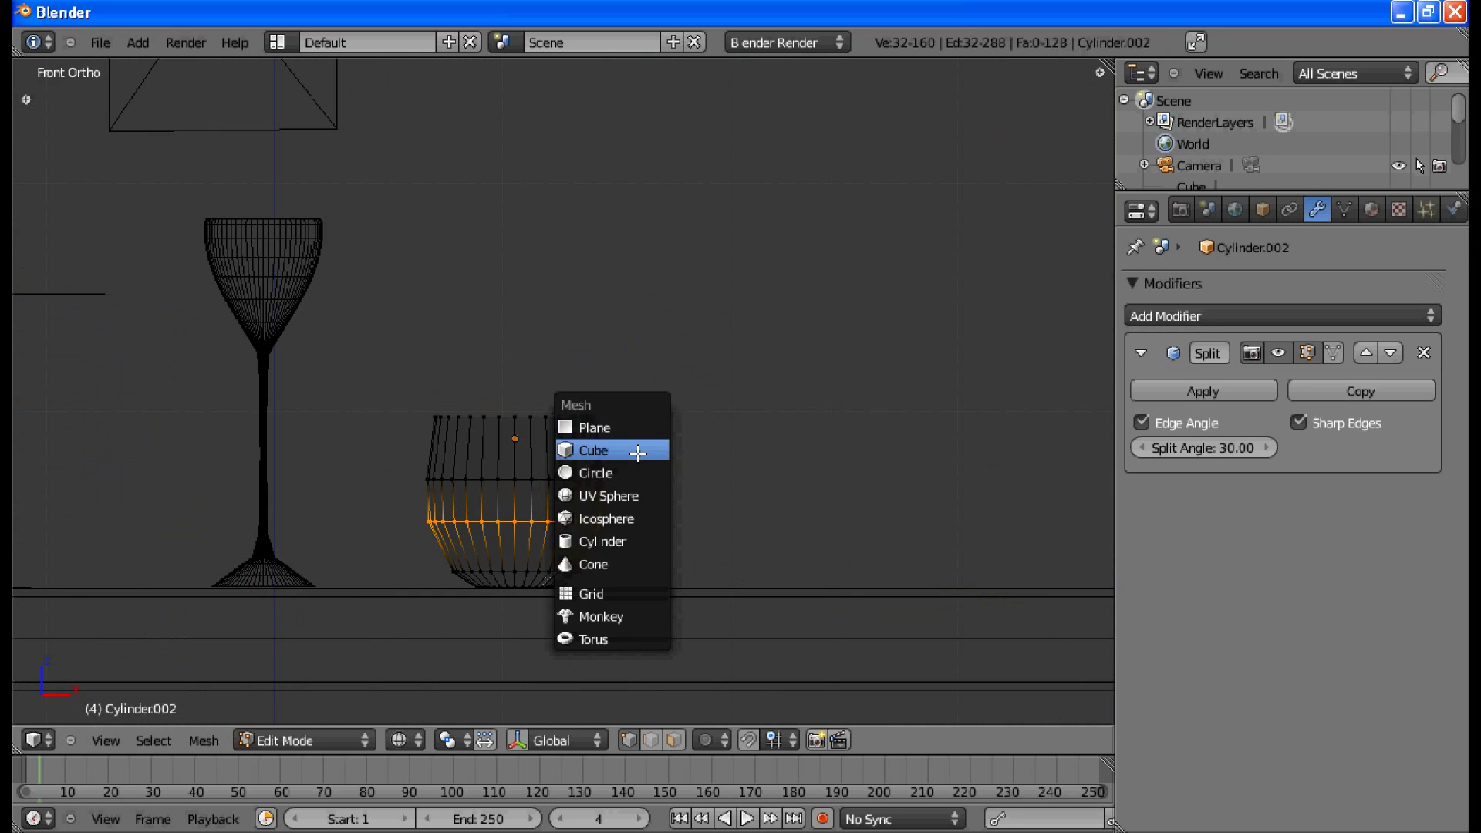
{"action": "left_click", "coordinate": [638, 453]}
{"action": "key", "text": "s"}
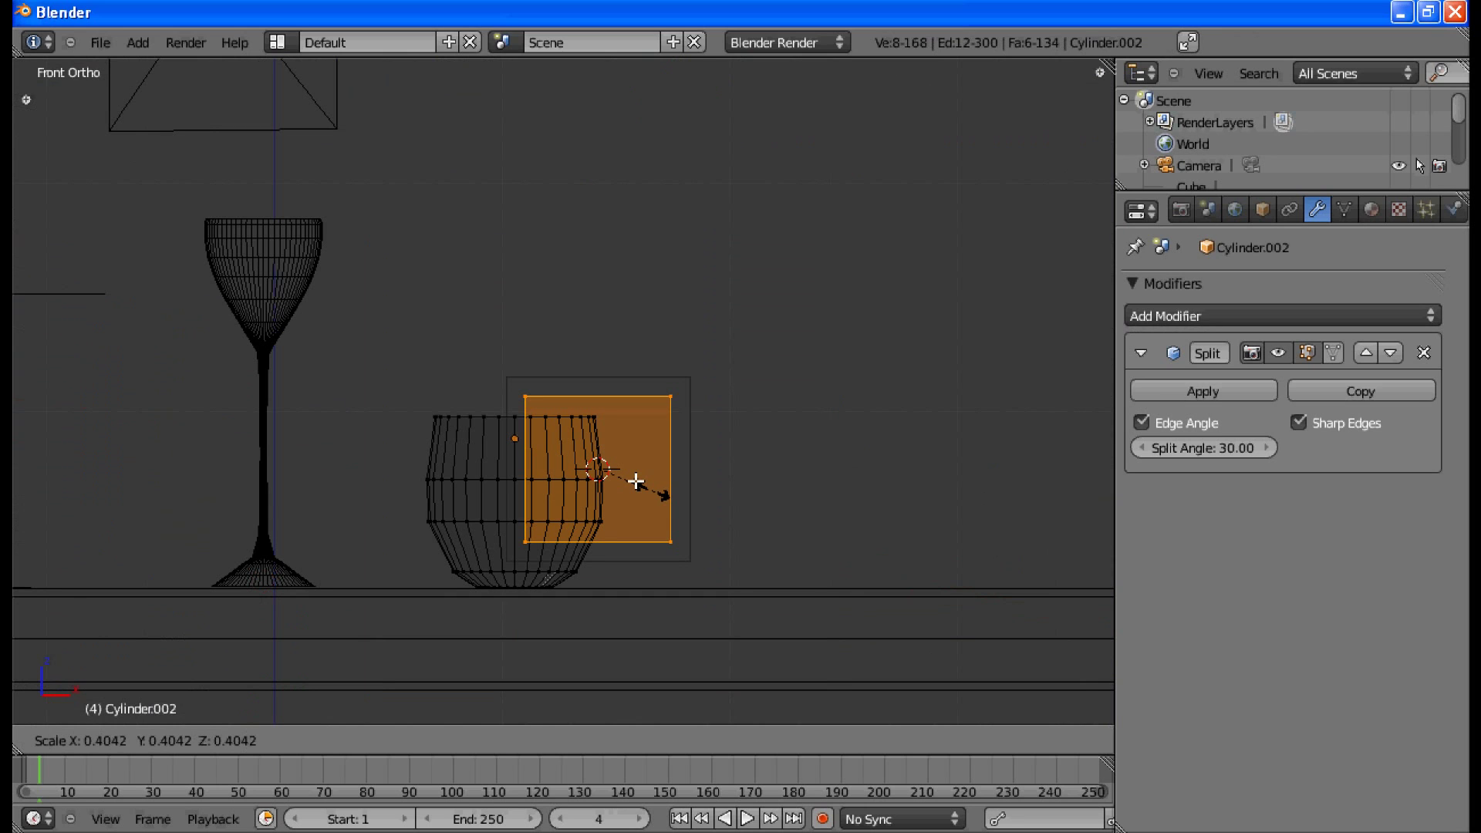
{"action": "left_click", "coordinate": [606, 465]}
{"action": "key", "text": "KP_7"}
{"action": "key", "text": "g"}
{"action": "key", "text": "y"}
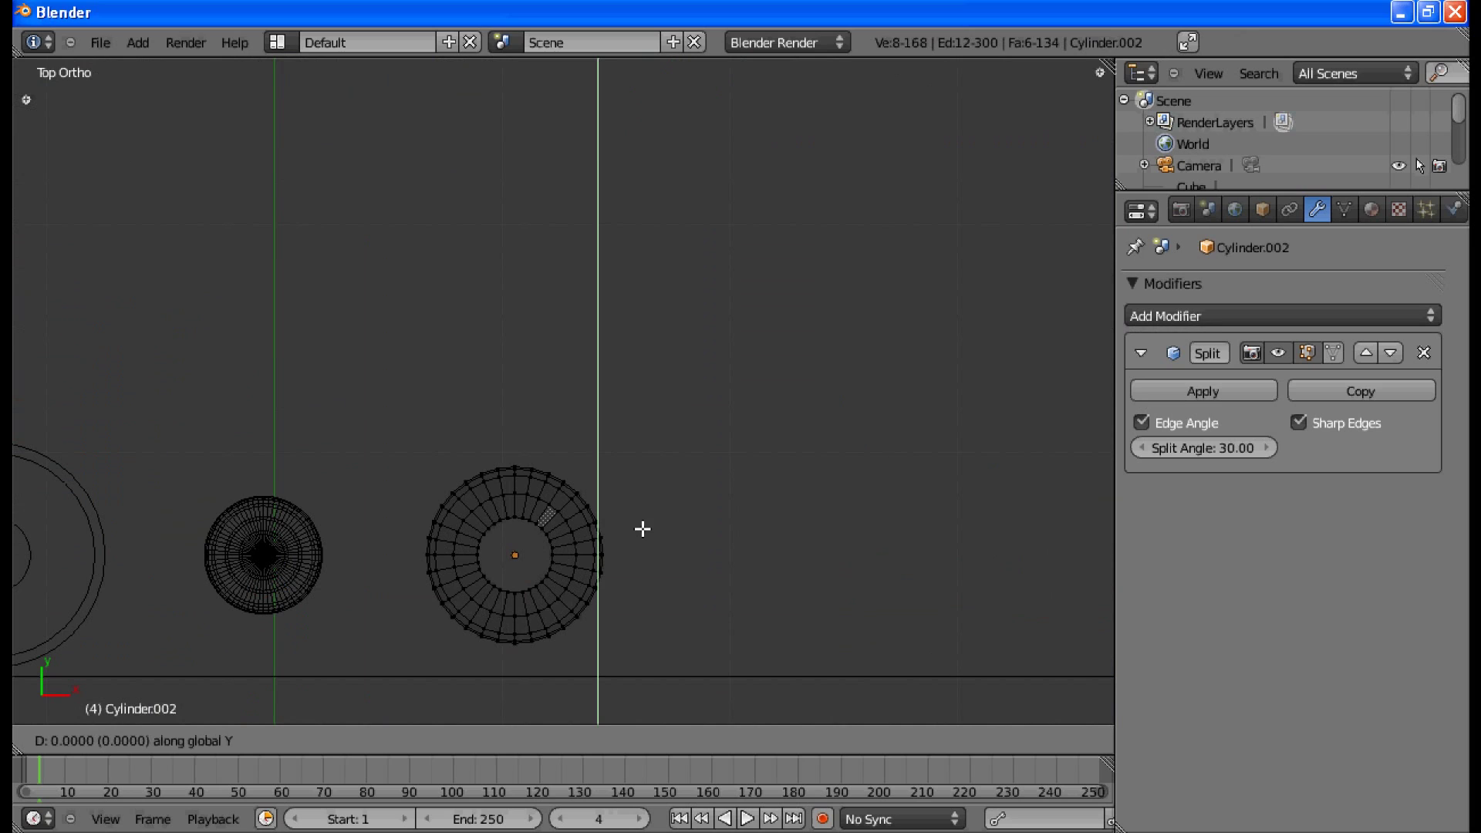
{"action": "key", "text": "Escape"}
Step: In top view, move the cube along Y against the mug's side and thin its Y depth
{"action": "key", "text": "g"}
{"action": "key", "text": "y"}
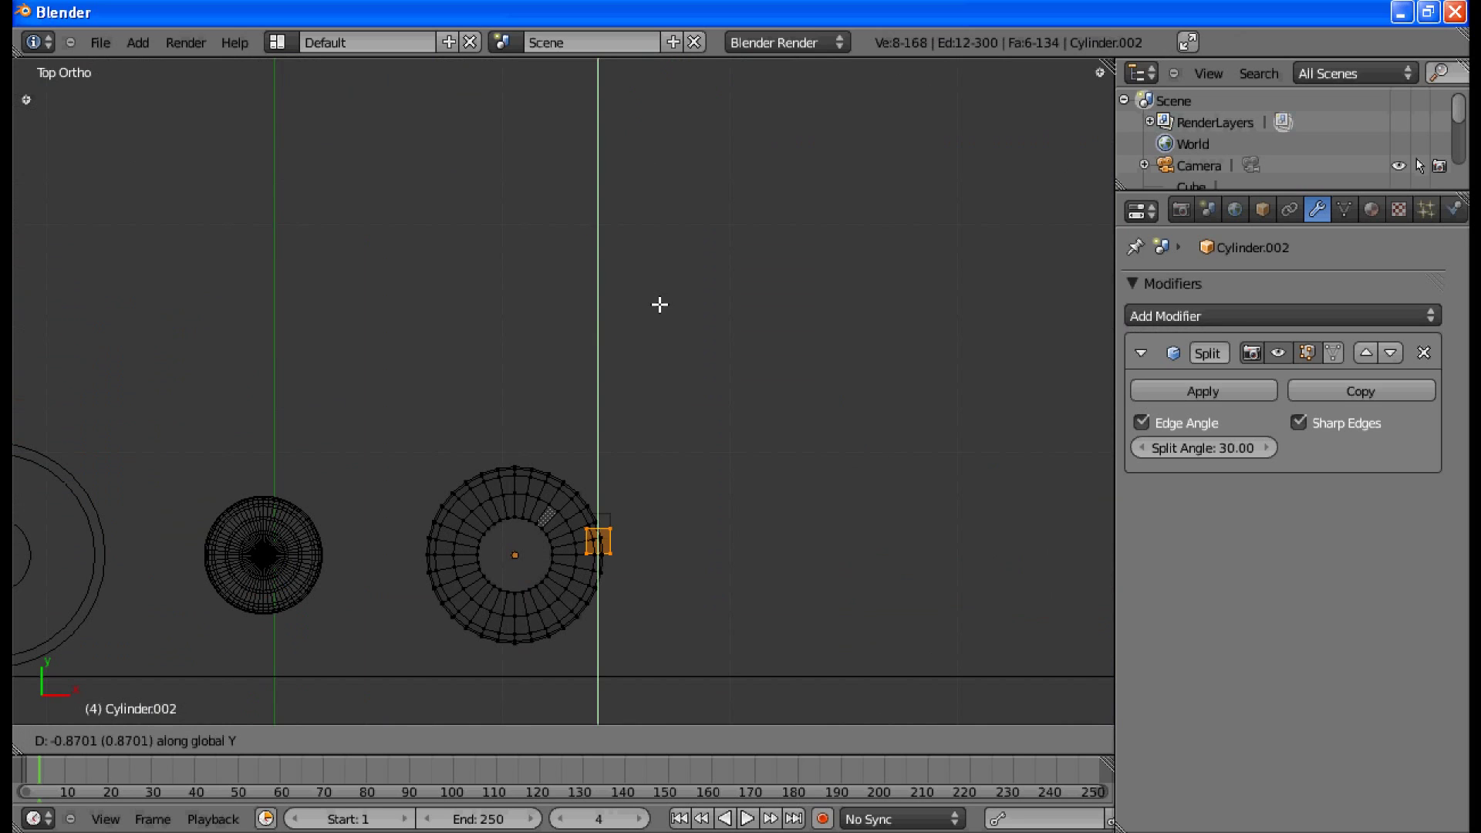
{"action": "left_click", "coordinate": [662, 324]}
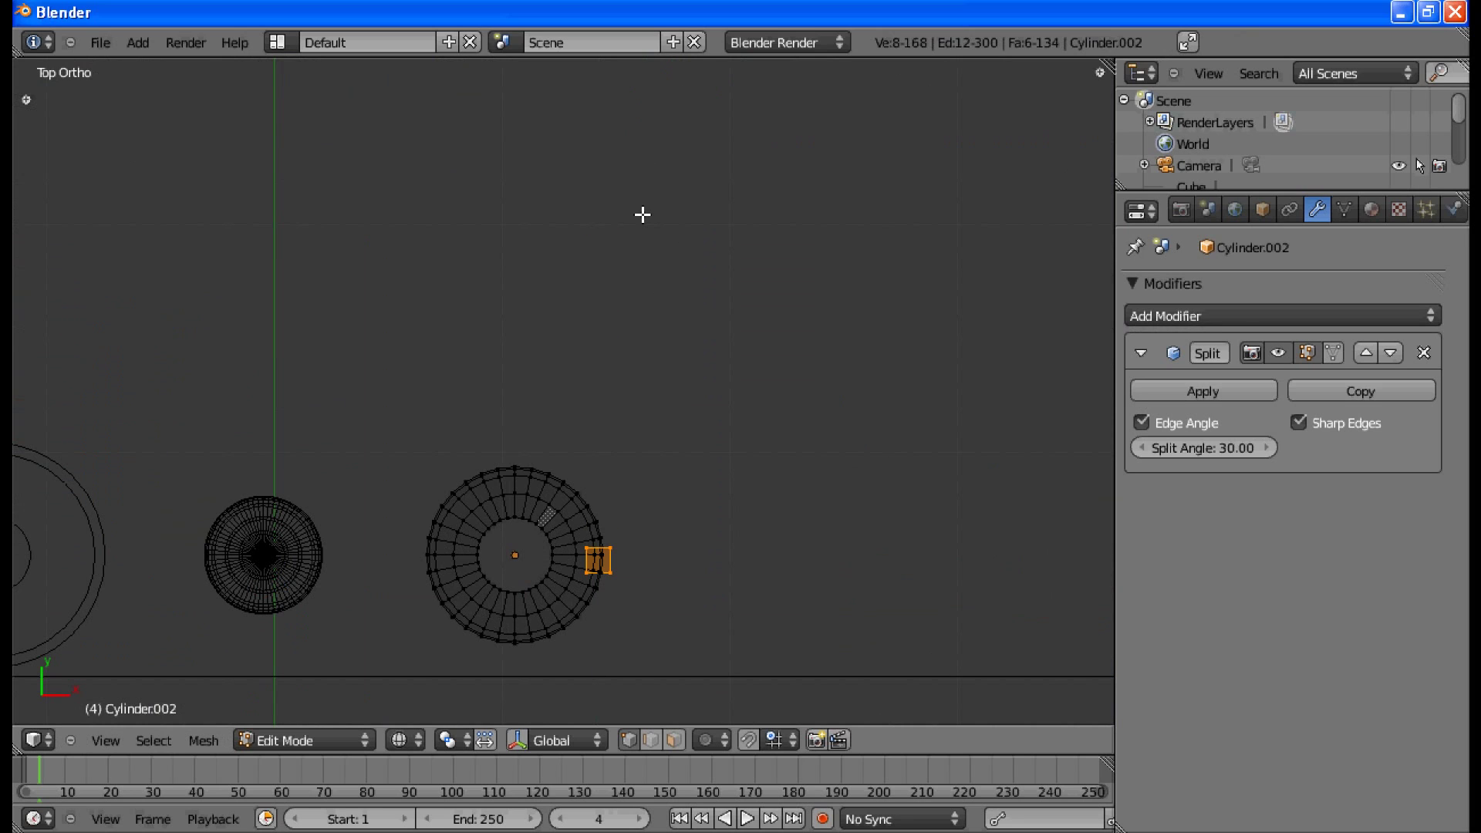
{"action": "key", "text": "s"}
{"action": "key", "text": "y"}
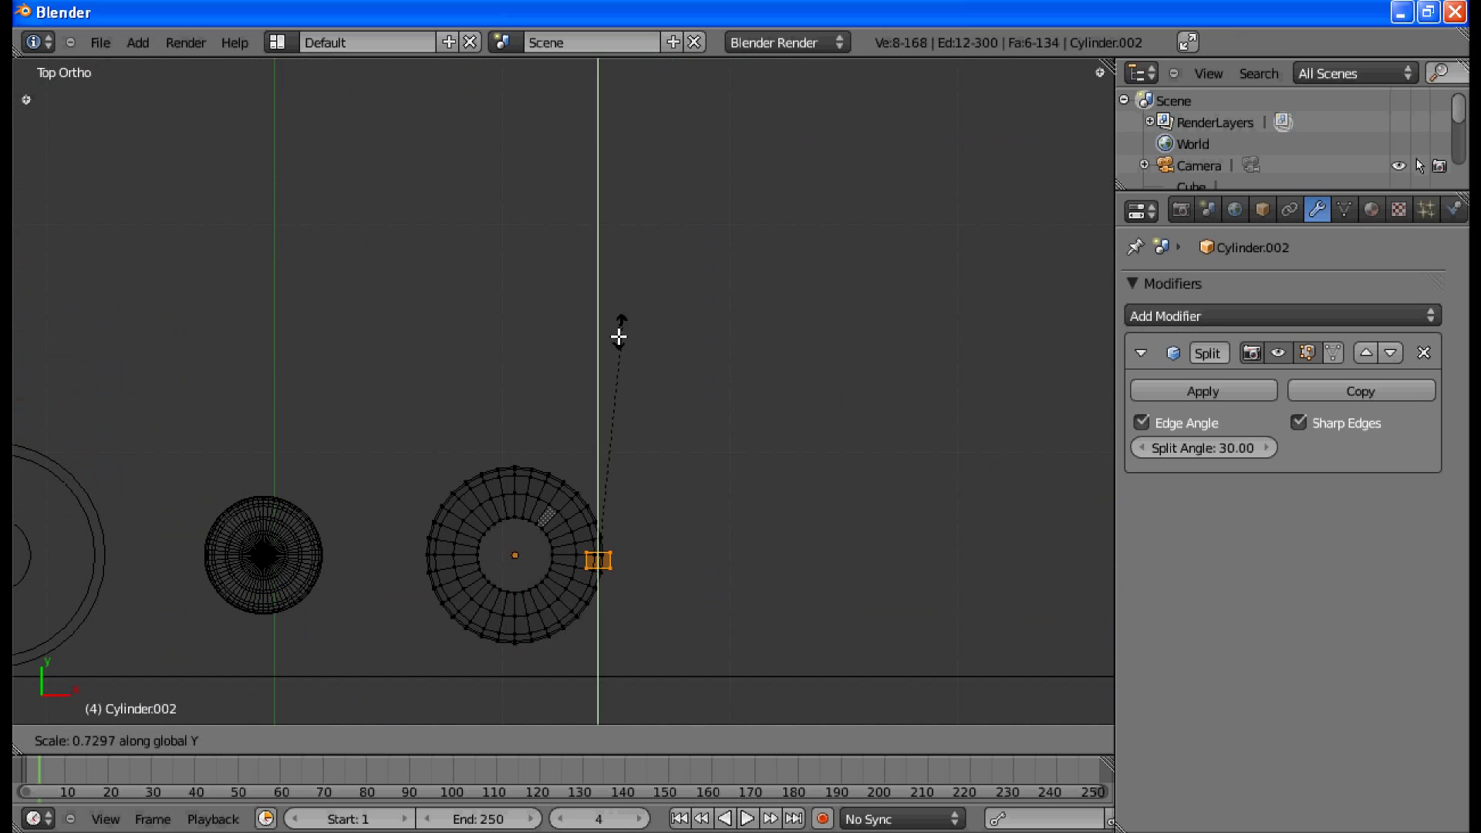
{"action": "left_click", "coordinate": [619, 337]}
Step: From the front, raise the cube near the mug's top and settle it against the side along X
{"action": "middle_click_drag", "start_coordinate": [501, 286], "coordinate": [536, 129]}
{"action": "key", "text": "KP_1"}
{"action": "scroll", "coordinate": [717, 401], "scroll_direction": "up", "scroll_amount": 3}
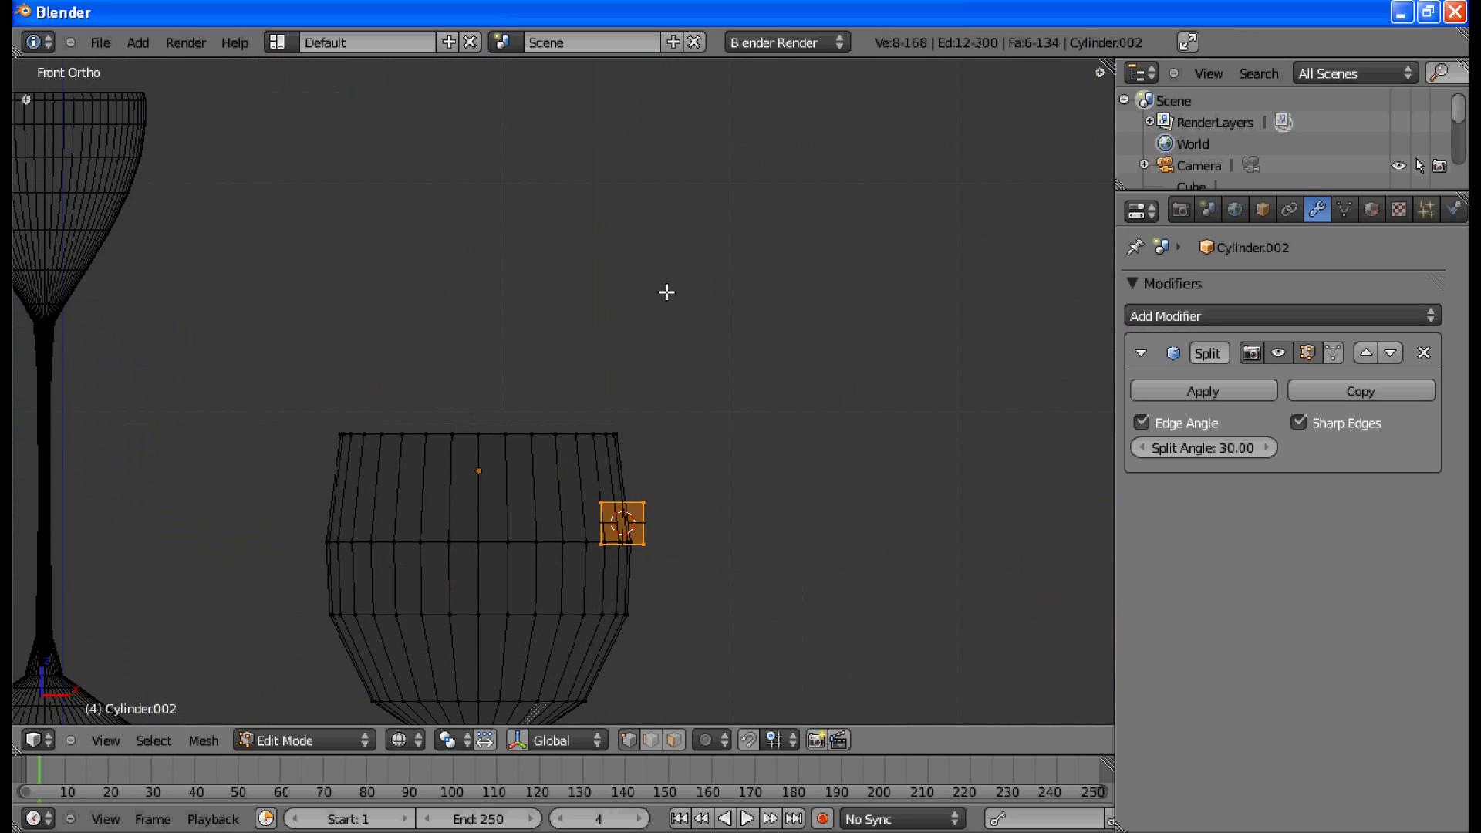
{"action": "middle_click_drag", "start_coordinate": [747, 526], "coordinate": [681, 373], "text": "shift"}
{"action": "key", "text": "g"}
{"action": "key", "text": "z"}
{"action": "left_click", "coordinate": [682, 352]}
{"action": "key", "text": "g"}
{"action": "key", "text": "z"}
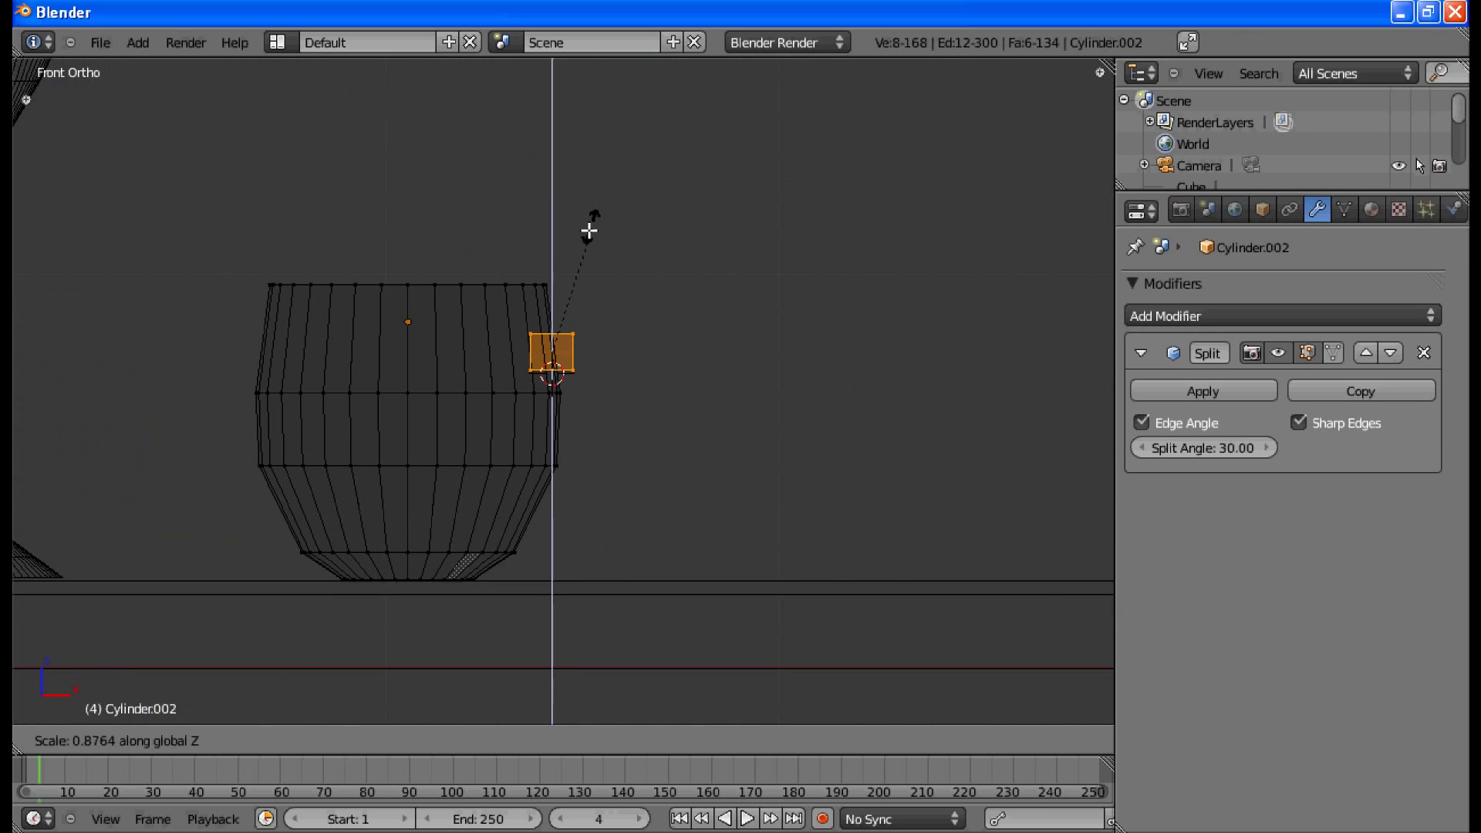
{"action": "left_click", "coordinate": [598, 314]}
{"action": "key", "text": "g"}
{"action": "key", "text": "x"}
{"action": "left_click", "coordinate": [618, 314]}
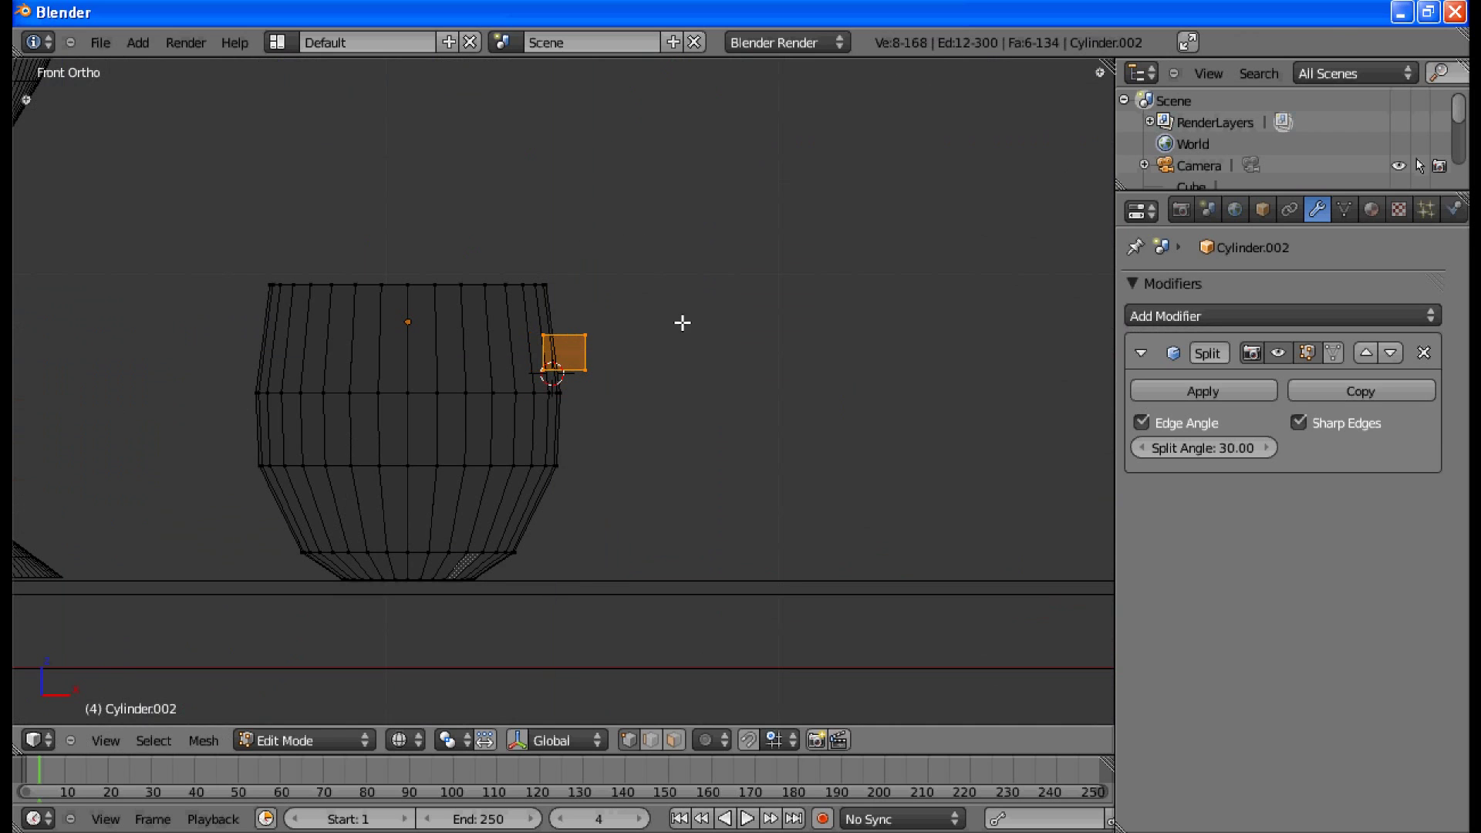
{"action": "key", "text": "Tab"}
{"action": "key", "text": "Tab"}
Step: Select the cube's outer face and extrude handle segments outward, tilting them downward
{"action": "key", "text": "a"}
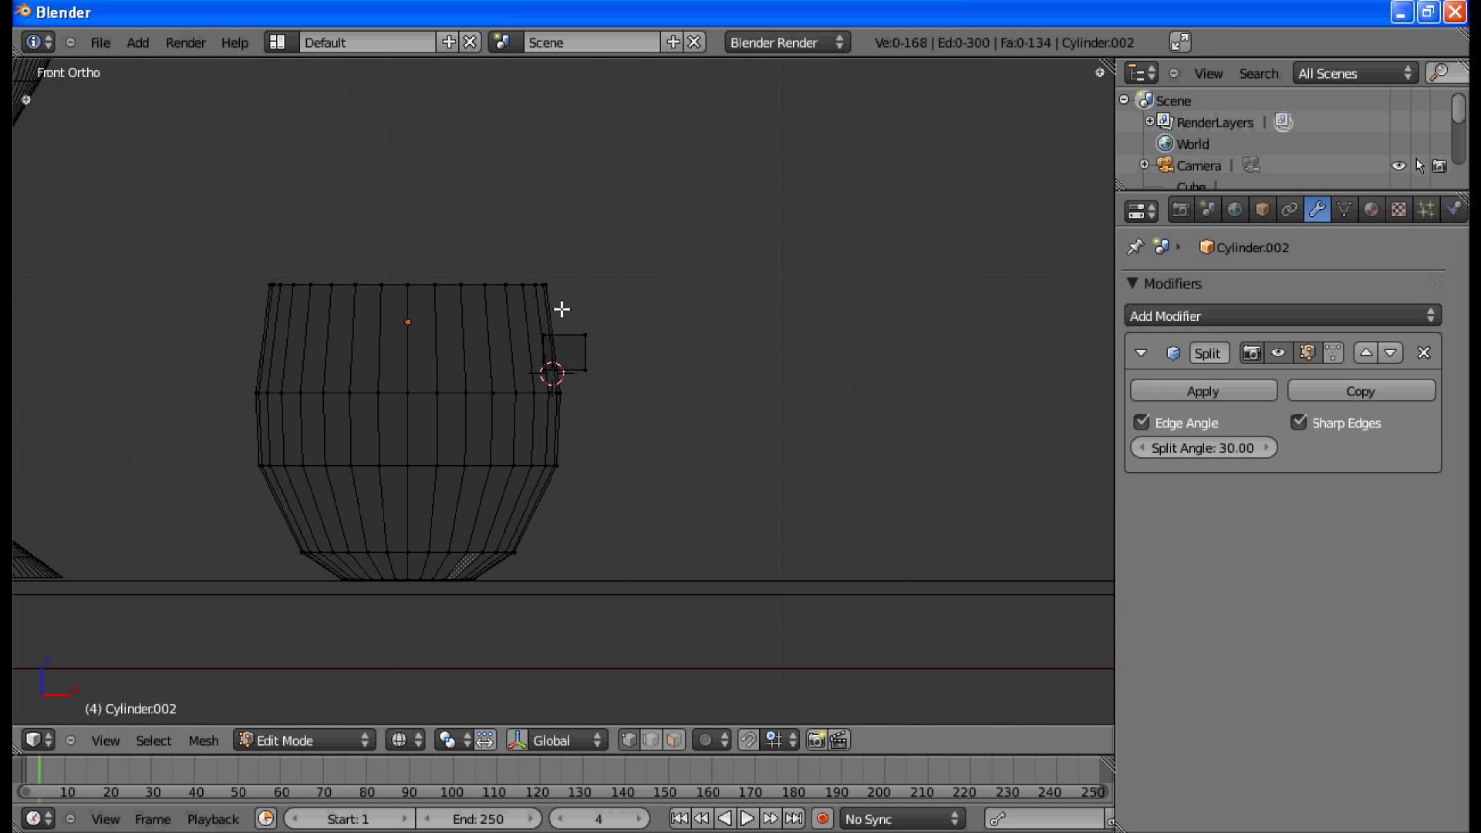
{"action": "key", "text": "b"}
{"action": "left_click_drag", "start_coordinate": [540, 319], "coordinate": [600, 374]}
{"action": "key", "text": "e"}
{"action": "left_click", "coordinate": [662, 349]}
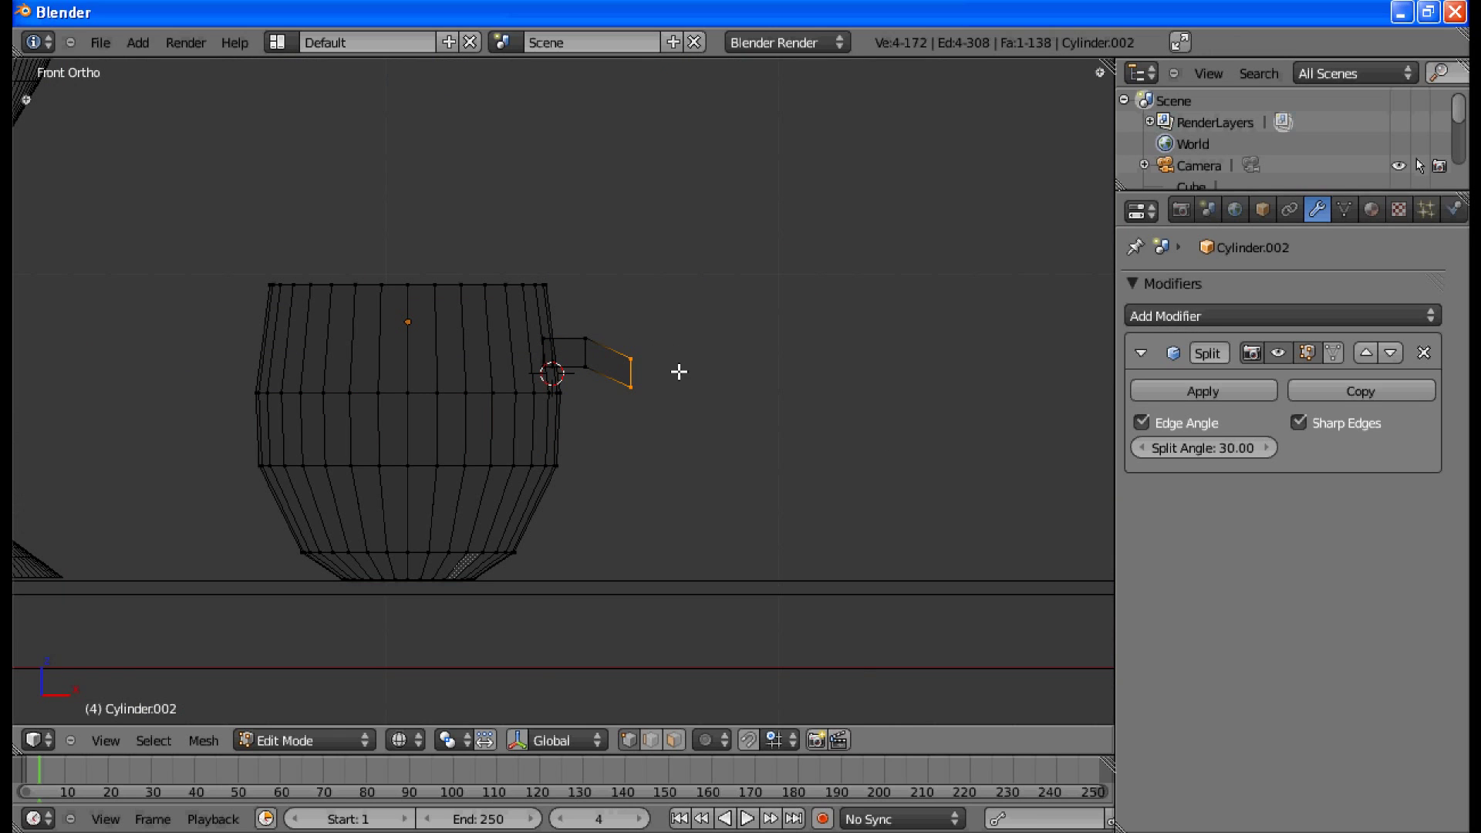
{"action": "key", "text": "r"}
{"action": "left_click", "coordinate": [671, 396]}
{"action": "key", "text": "e"}
{"action": "key", "text": "z"}
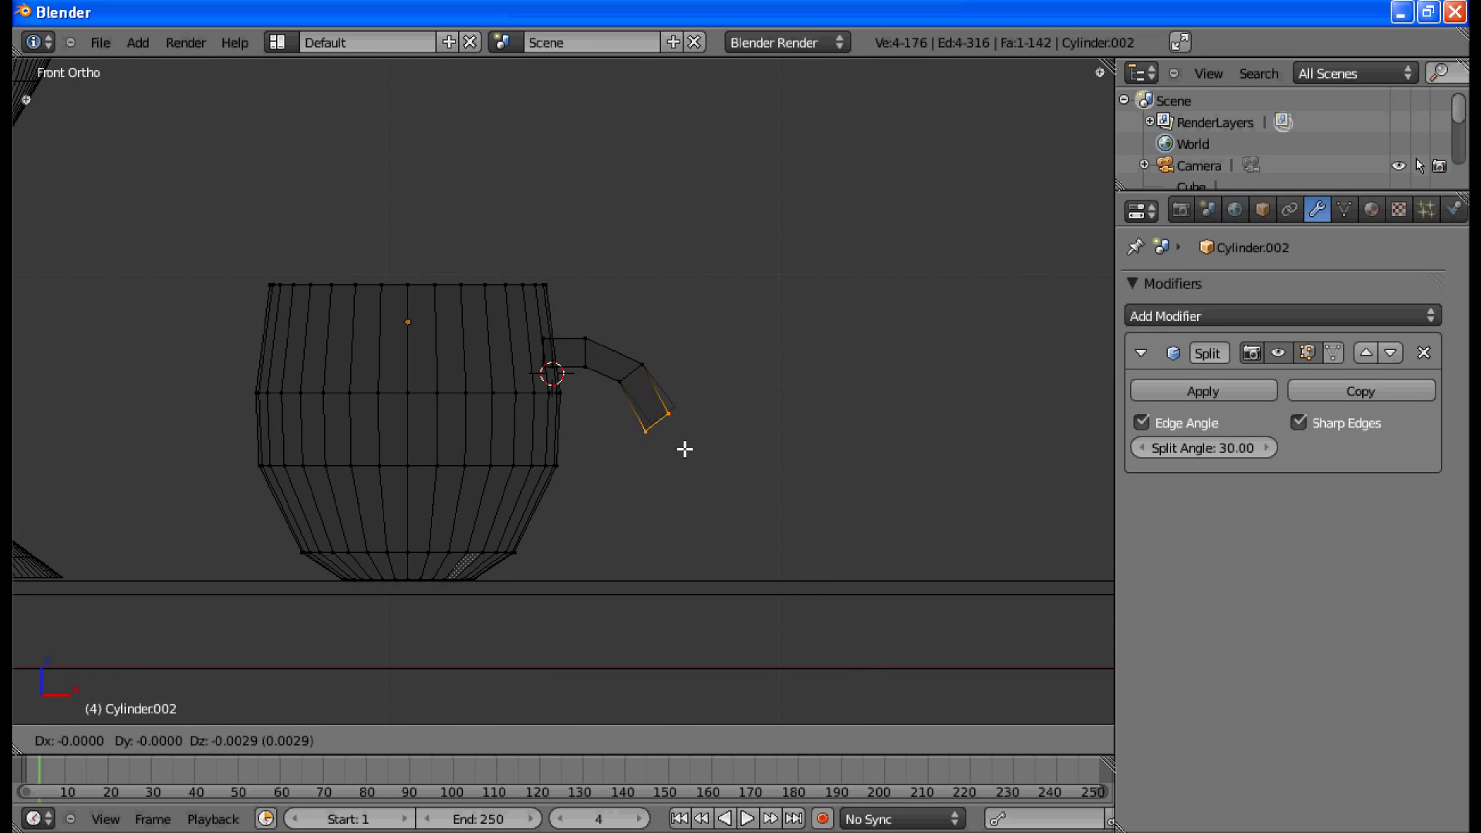
{"action": "left_click", "coordinate": [685, 449]}
{"action": "key", "text": "e"}
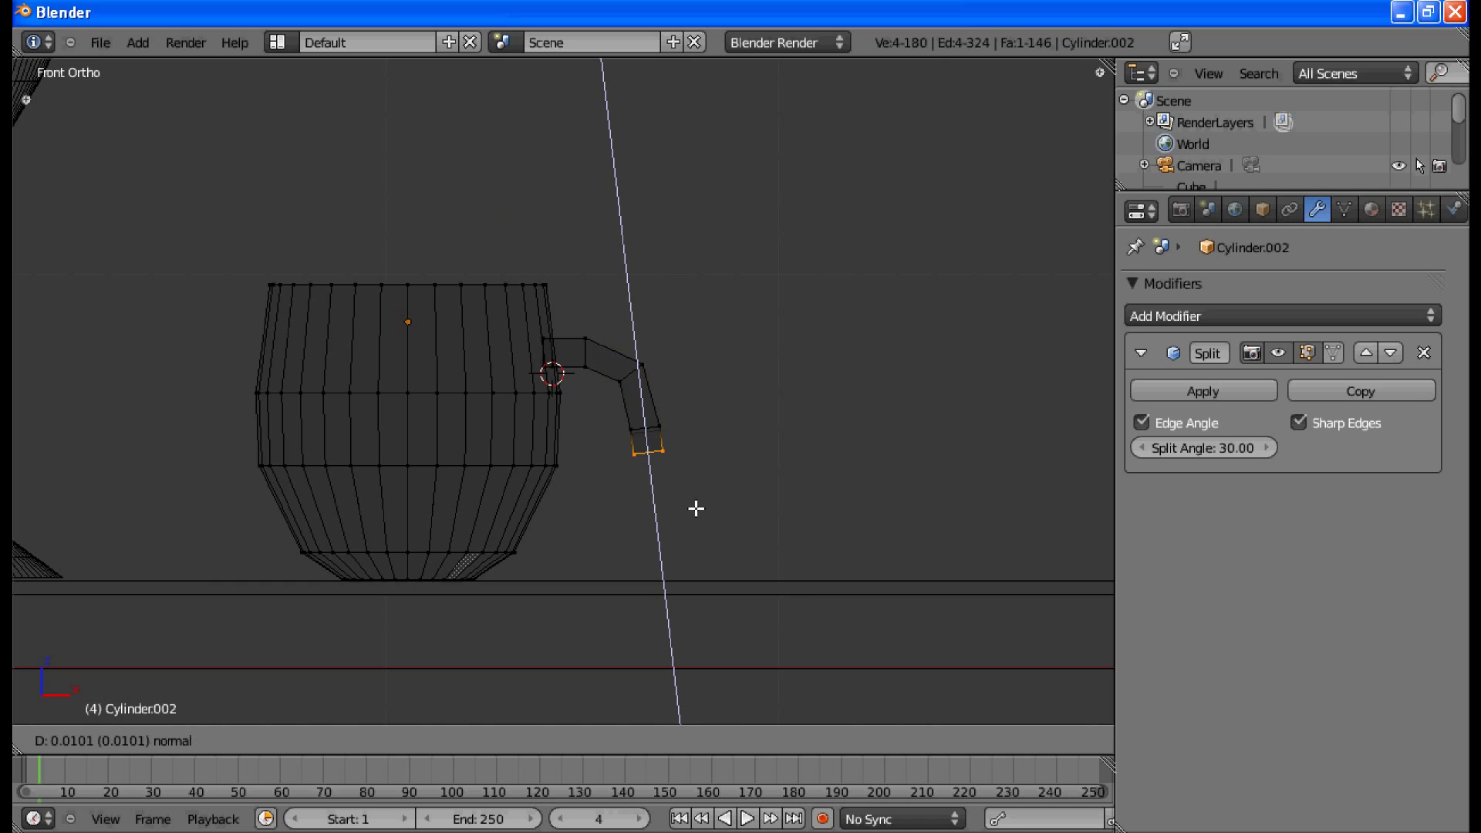
{"action": "left_click", "coordinate": [683, 479]}
Step: Extrude and rotate further segments back toward the mug, seating the handle end on its lower side
{"action": "key", "text": "e"}
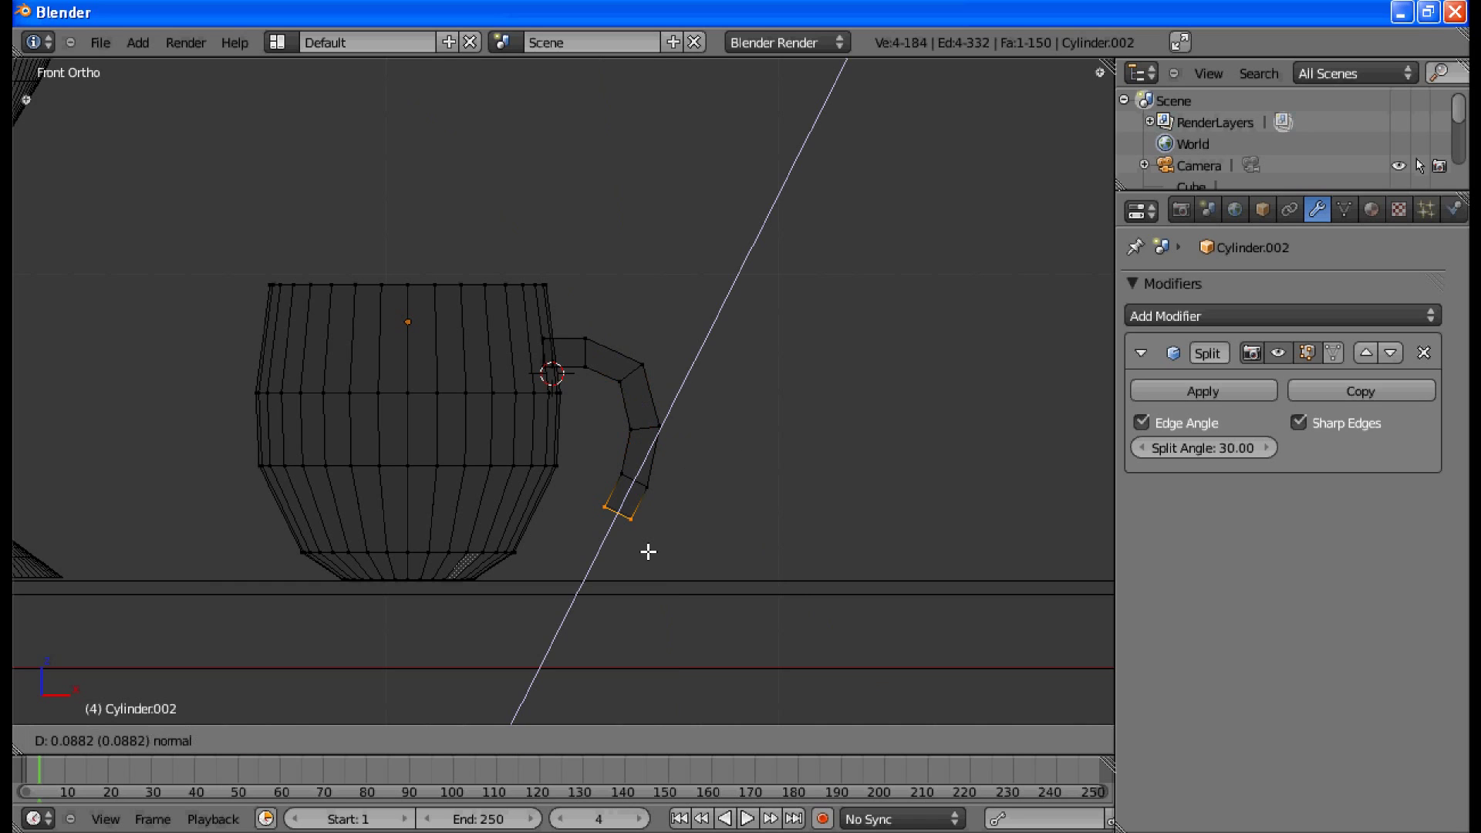
{"action": "left_click", "coordinate": [678, 502]}
{"action": "key", "text": "r"}
{"action": "left_click", "coordinate": [649, 539]}
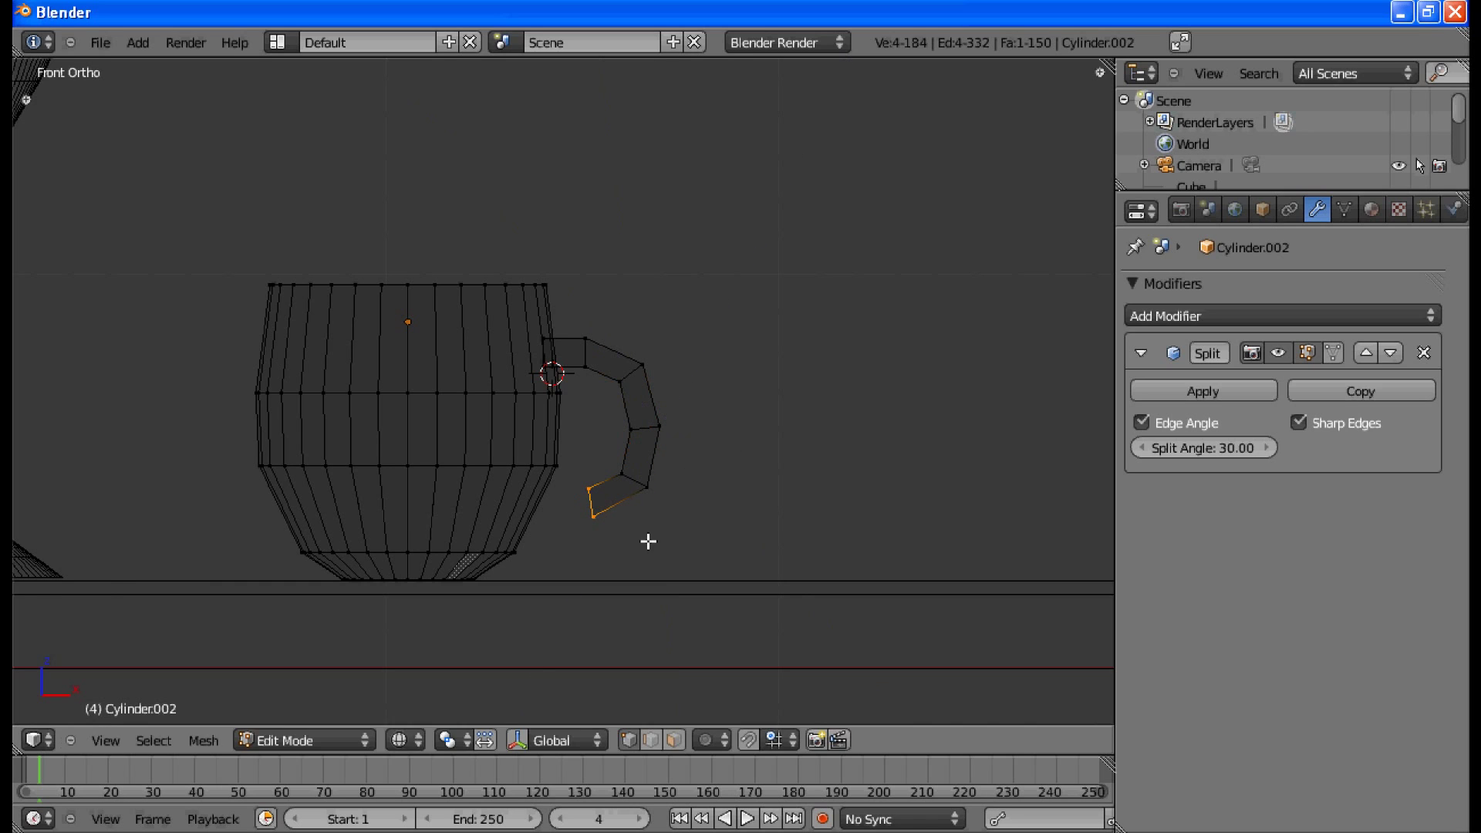
{"action": "key", "text": "e"}
{"action": "left_click", "coordinate": [598, 539]}
{"action": "key", "text": "r"}
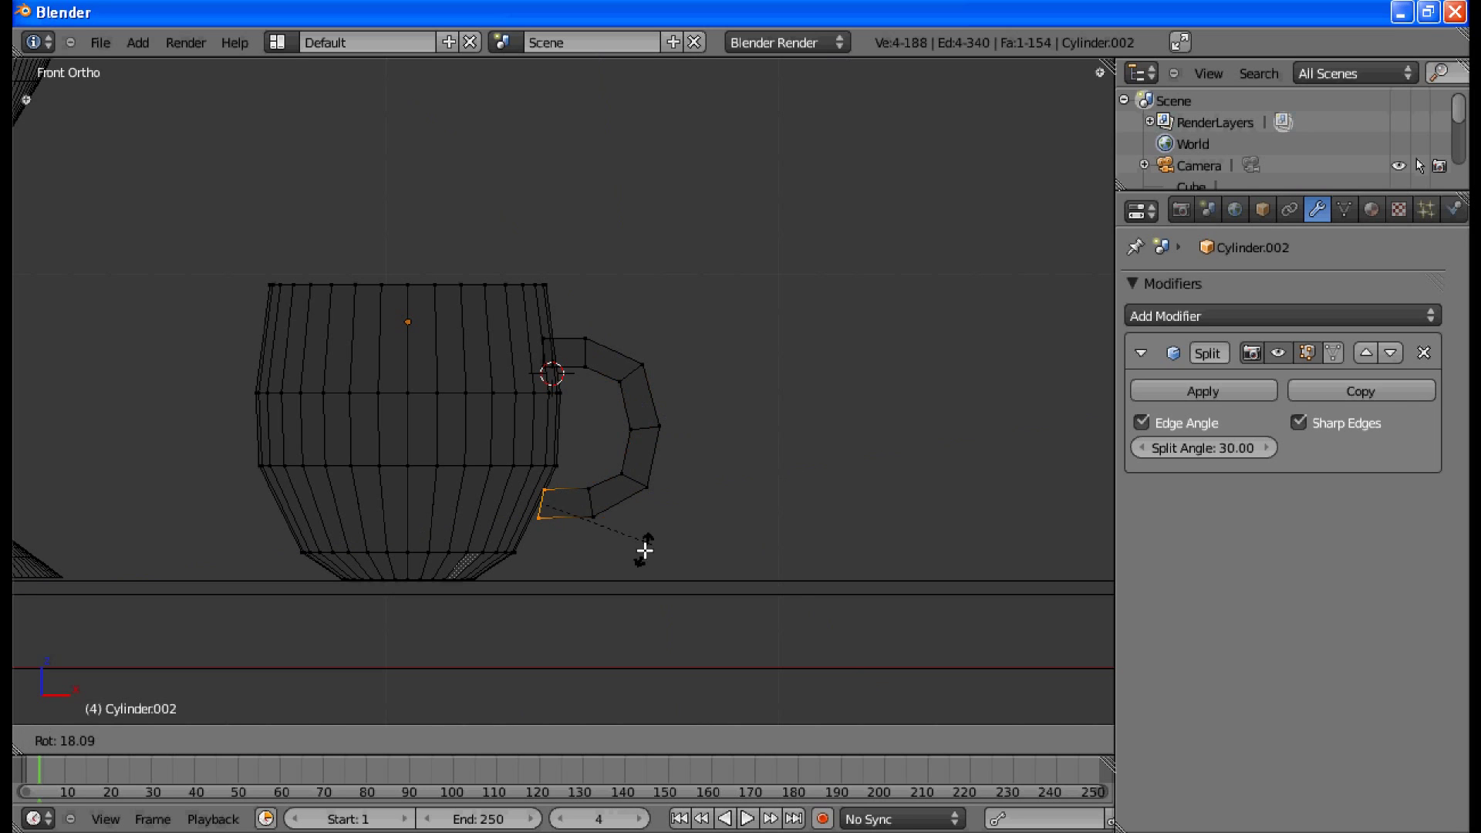
{"action": "left_click", "coordinate": [671, 489]}
{"action": "key", "text": "r"}
{"action": "key", "text": "g"}
{"action": "left_click", "coordinate": [680, 494]}
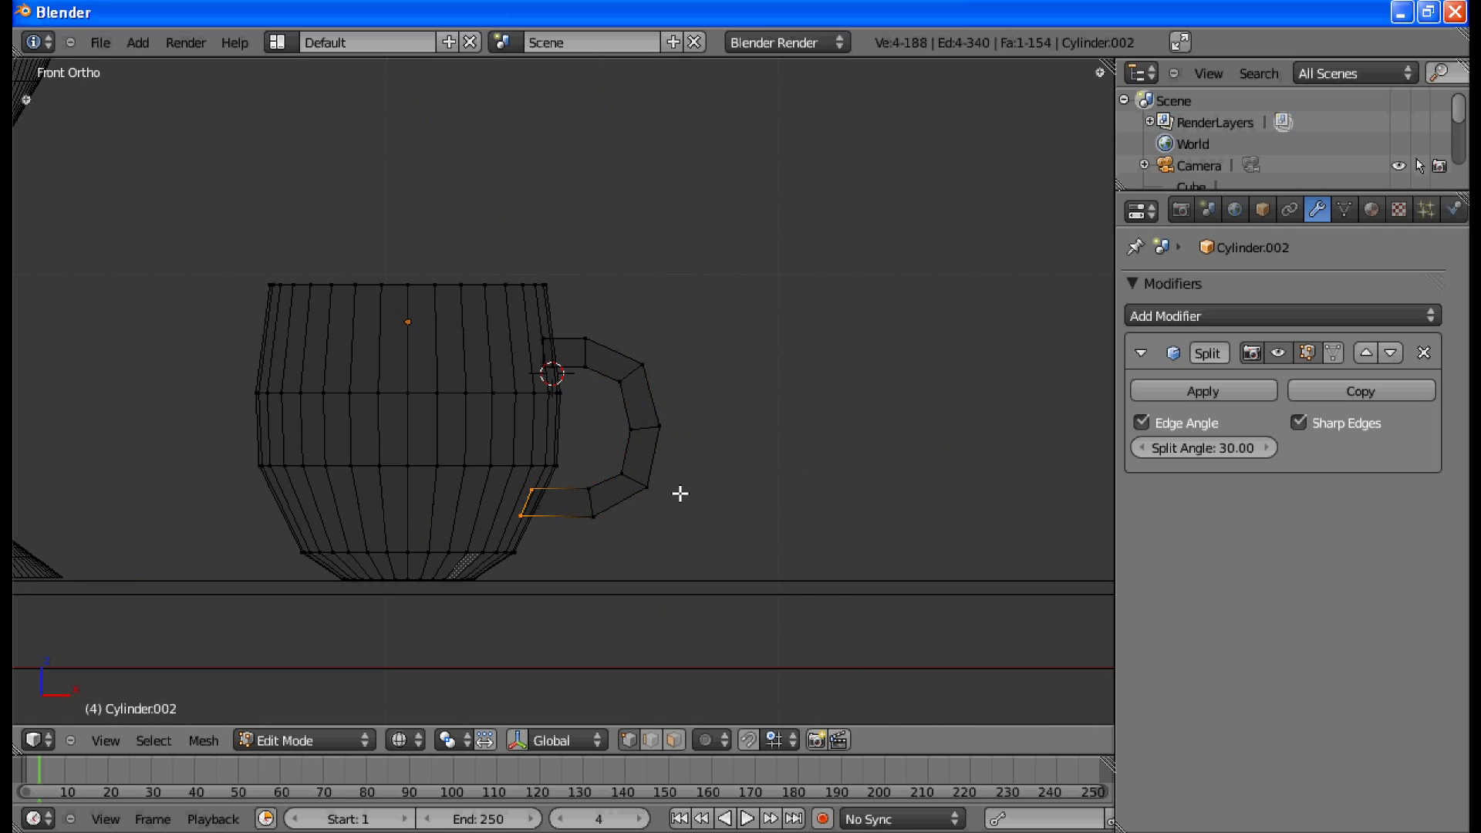
{"action": "mouse_move", "coordinate": [697, 310]}
{"action": "middle_mouse_down"}
{"action": "mouse_move", "coordinate": [571, 434]}
{"action": "mouse_move", "coordinate": [687, 409]}
{"action": "middle_mouse_up"}
Step: Switch to solid shading and select the mug's whole top rim loop
{"action": "key", "text": "z"}
{"action": "key", "text": "Tab"}
{"action": "key", "text": "Tab"}
{"action": "key", "text": "x"}
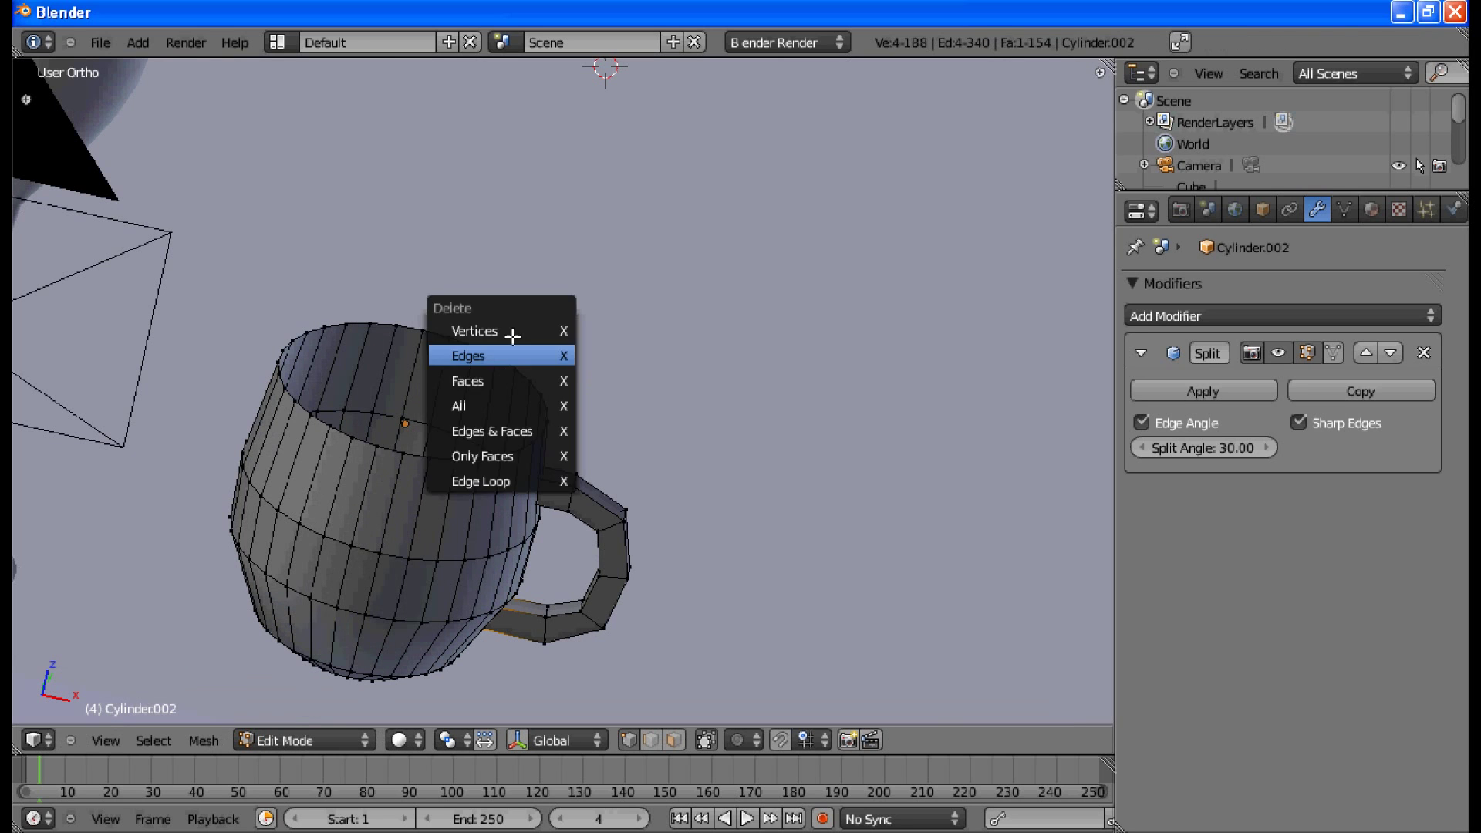
{"action": "key", "text": "Escape"}
{"action": "right_click", "coordinate": [497, 357]}
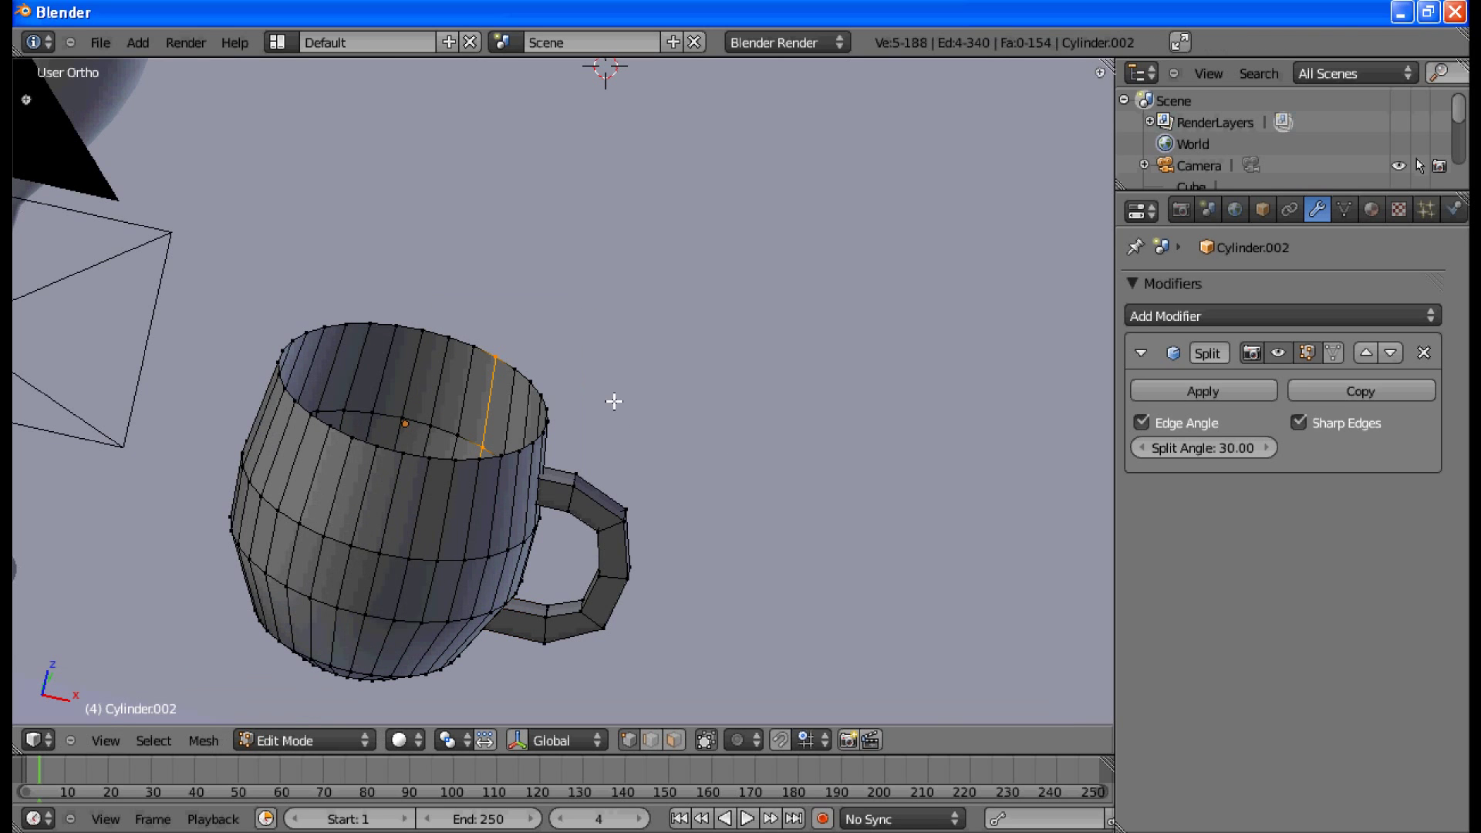
{"action": "right_click", "coordinate": [509, 356], "text": "alt"}
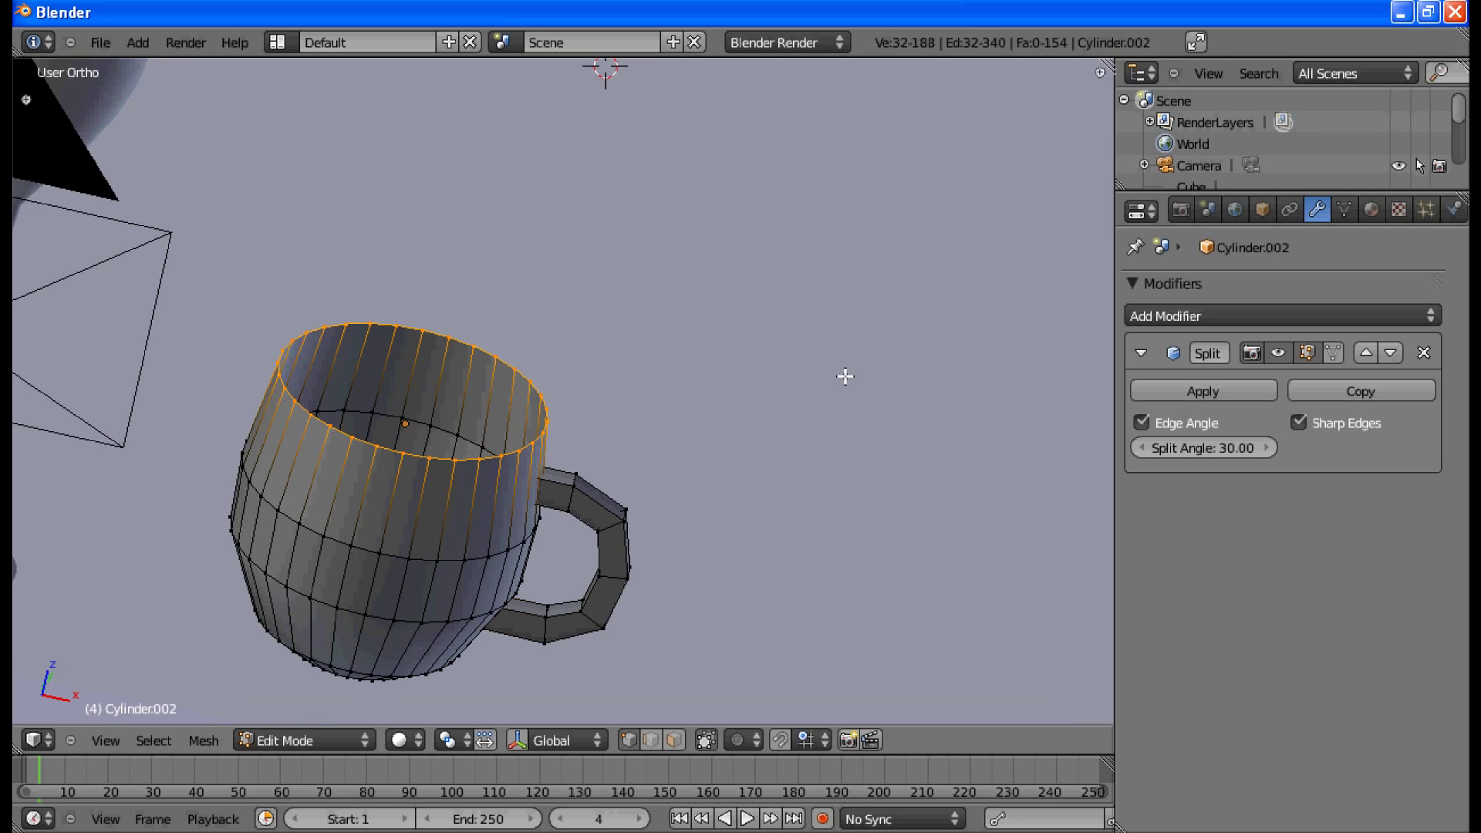
Step: Extrude the rim loop, scale it inward, lower it into the mug, and return to Object Mode
{"action": "key", "text": "e"}
{"action": "key", "text": "Escape"}
{"action": "key", "text": "s"}
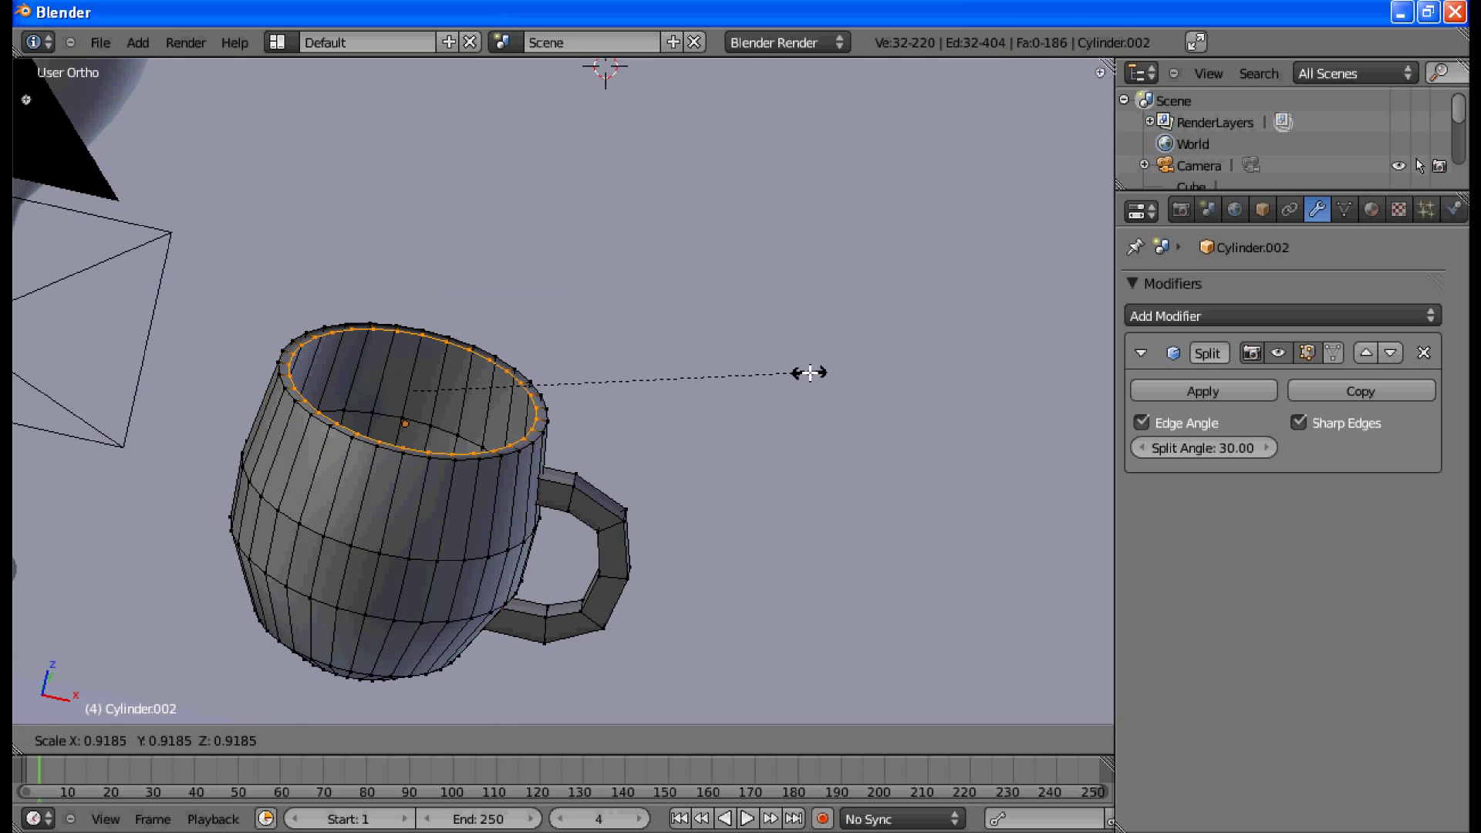
{"action": "left_click", "coordinate": [808, 374]}
{"action": "key", "text": "g"}
{"action": "key", "text": "z"}
{"action": "left_click", "coordinate": [809, 371]}
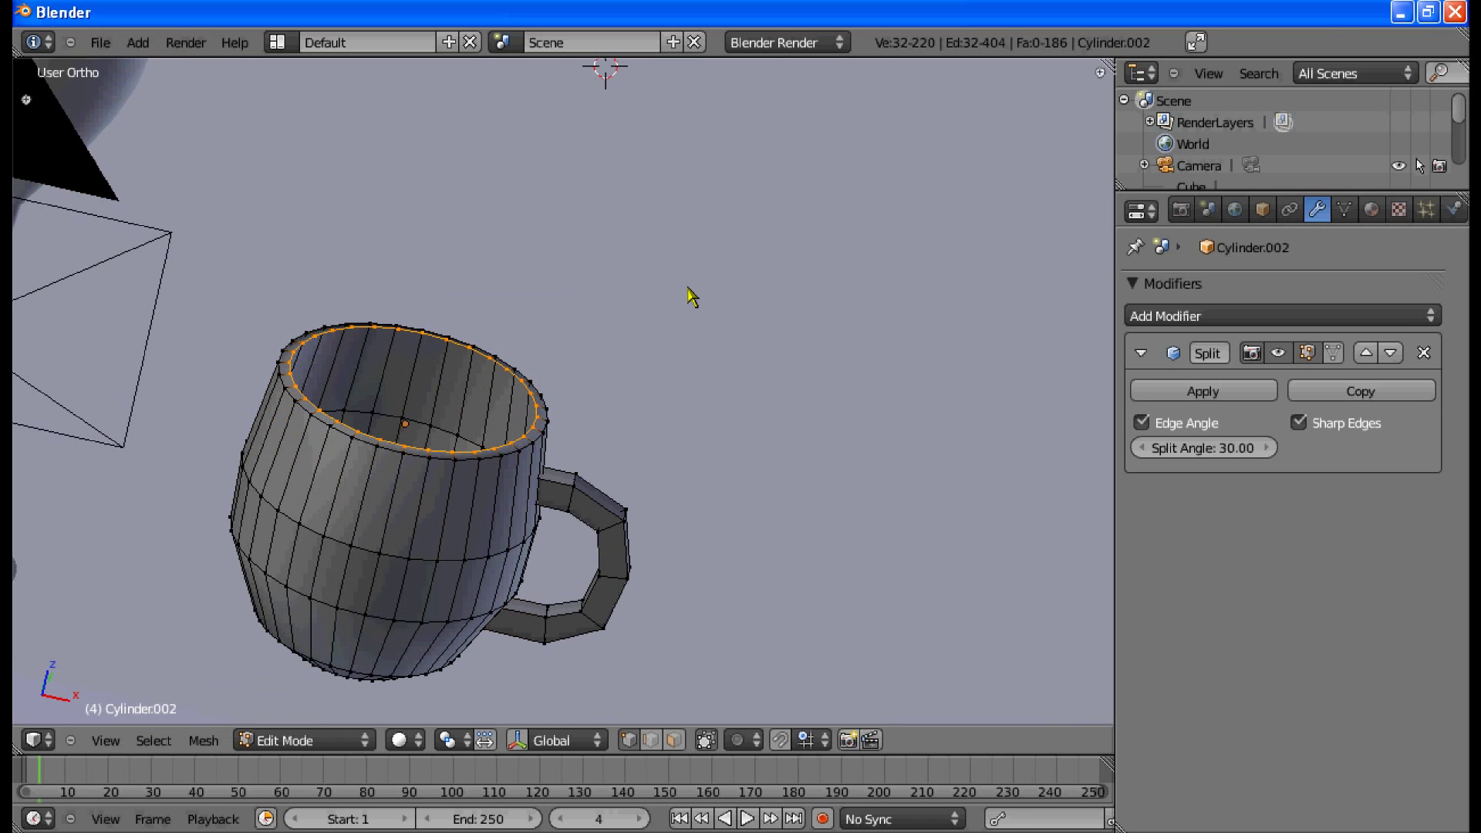
{"action": "key", "text": "Tab"}
{"action": "scroll", "coordinate": [605, 419], "scroll_direction": "down", "scroll_amount": 2}
Step: Select the mug and apply Smooth shading from the object tools
{"action": "scroll", "coordinate": [661, 424], "scroll_direction": "up", "scroll_amount": 1}
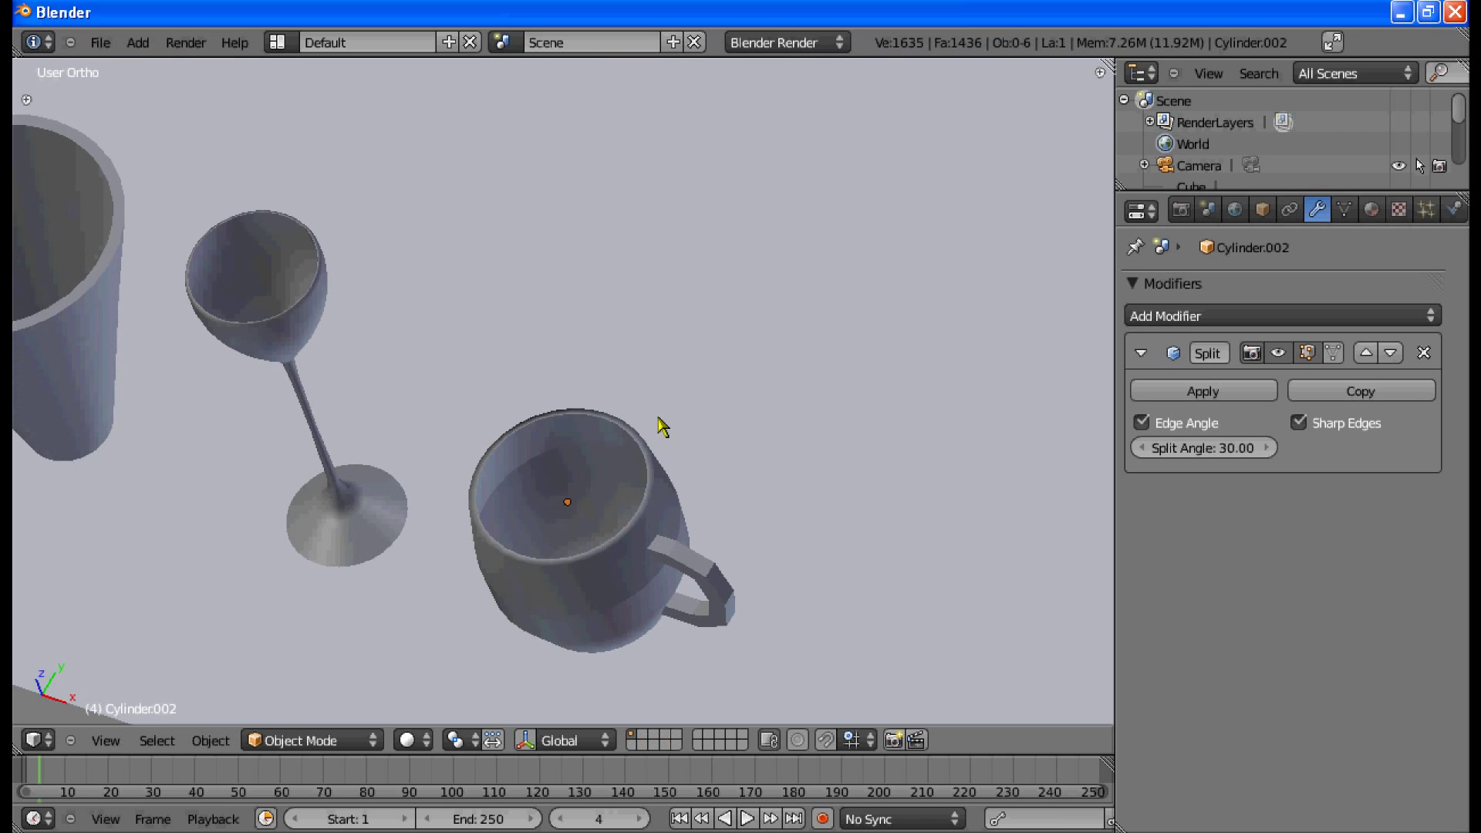
{"action": "right_click", "coordinate": [645, 453]}
{"action": "key", "text": "t"}
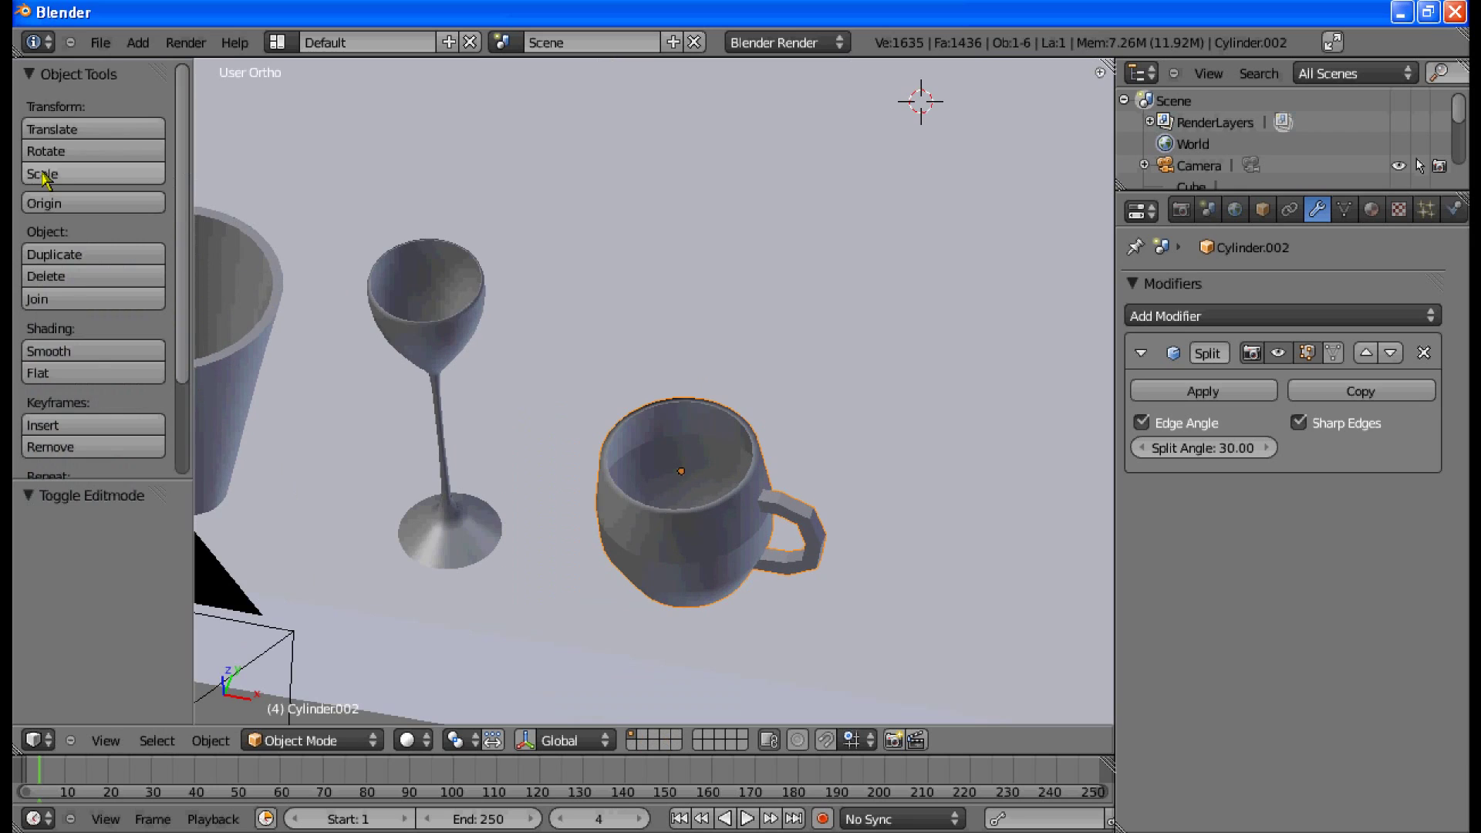
{"action": "left_click", "coordinate": [93, 351]}
{"action": "key", "text": "t"}
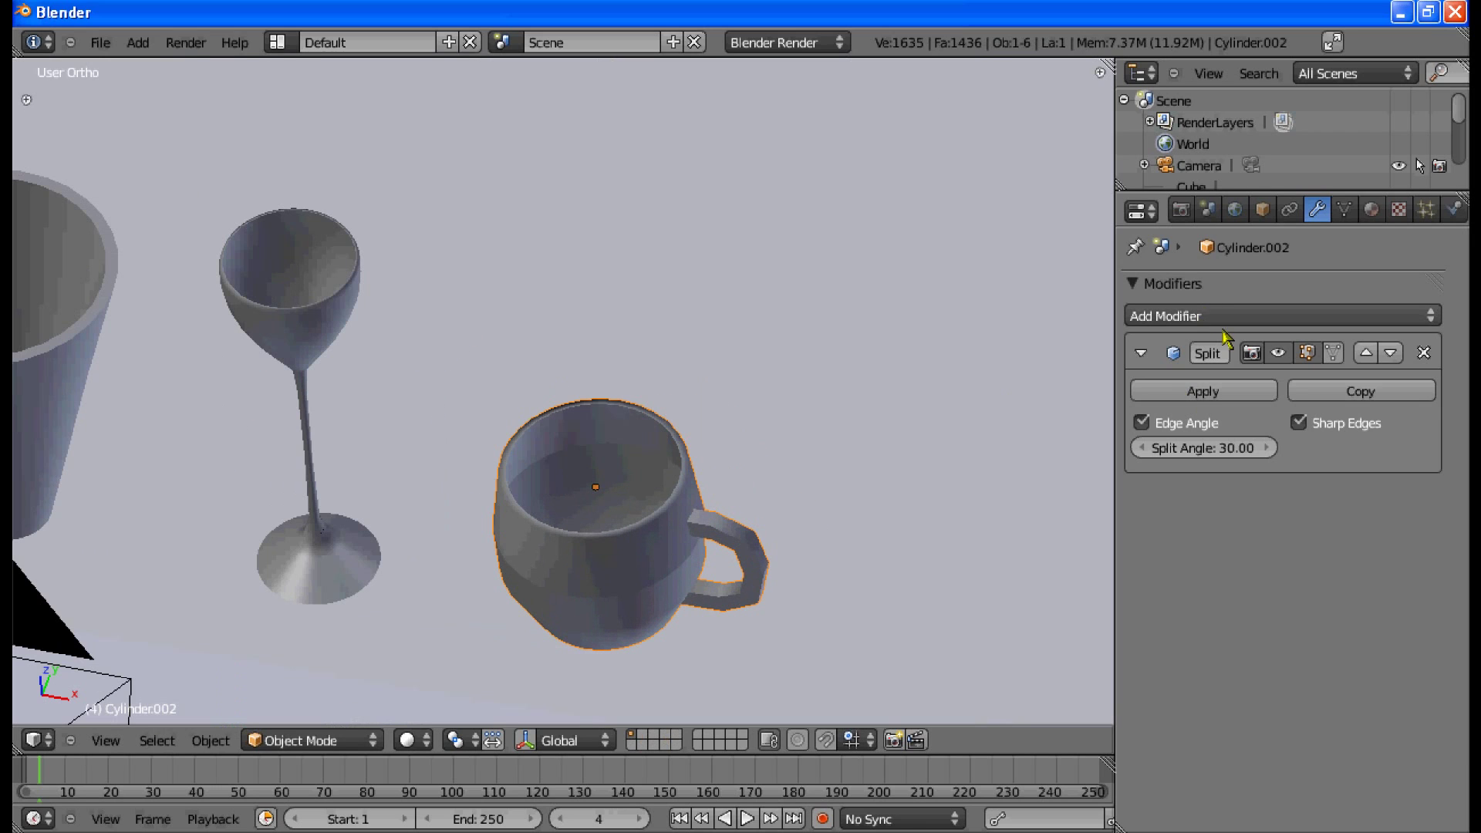
Step: Replace the Split modifier with Subdivision Surface, plus an Edge Split modifier above it
{"action": "left_click", "coordinate": [1425, 353]}
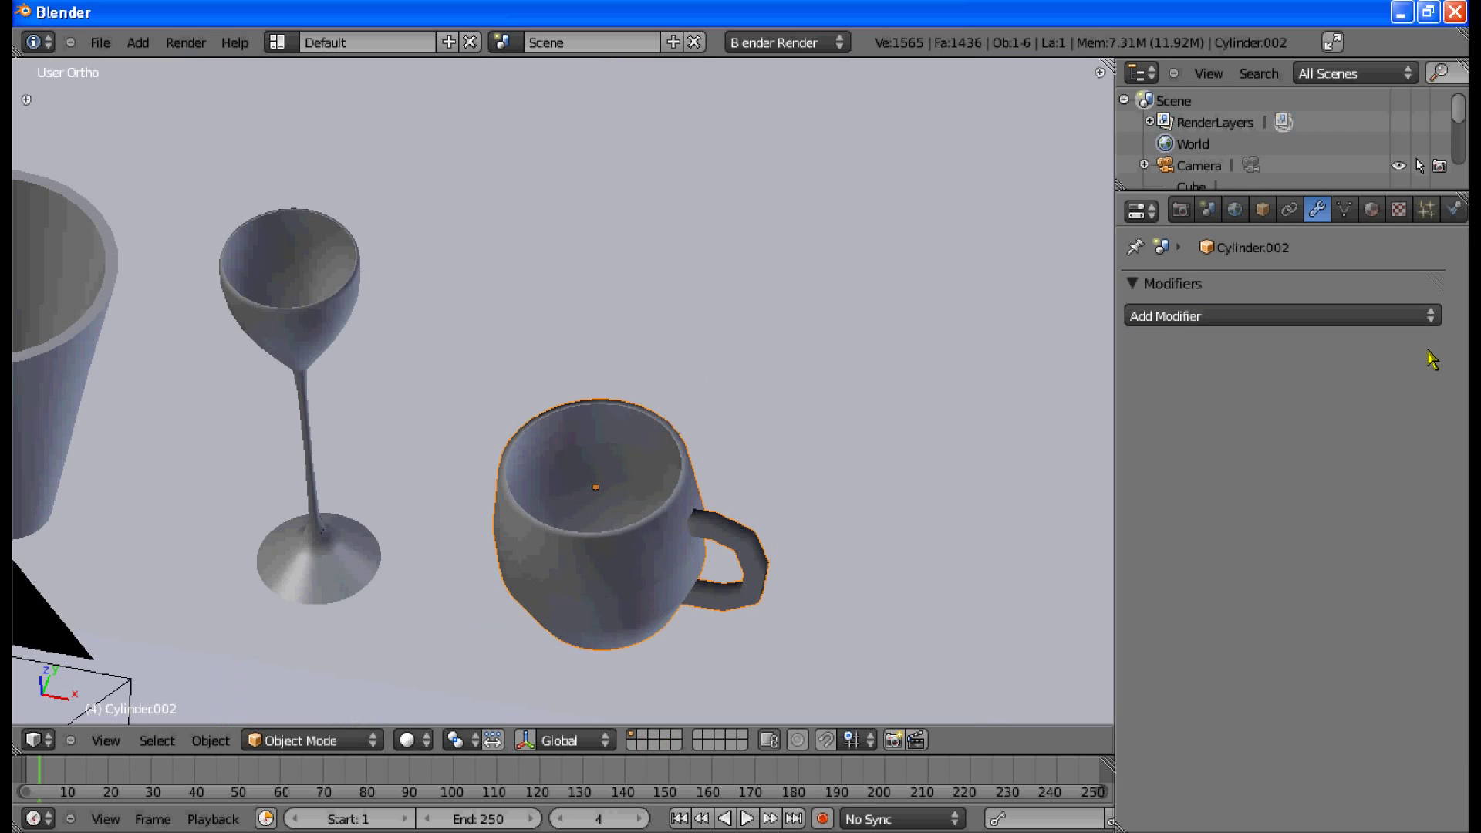
{"action": "left_click", "coordinate": [1279, 316]}
{"action": "left_click", "coordinate": [1027, 639]}
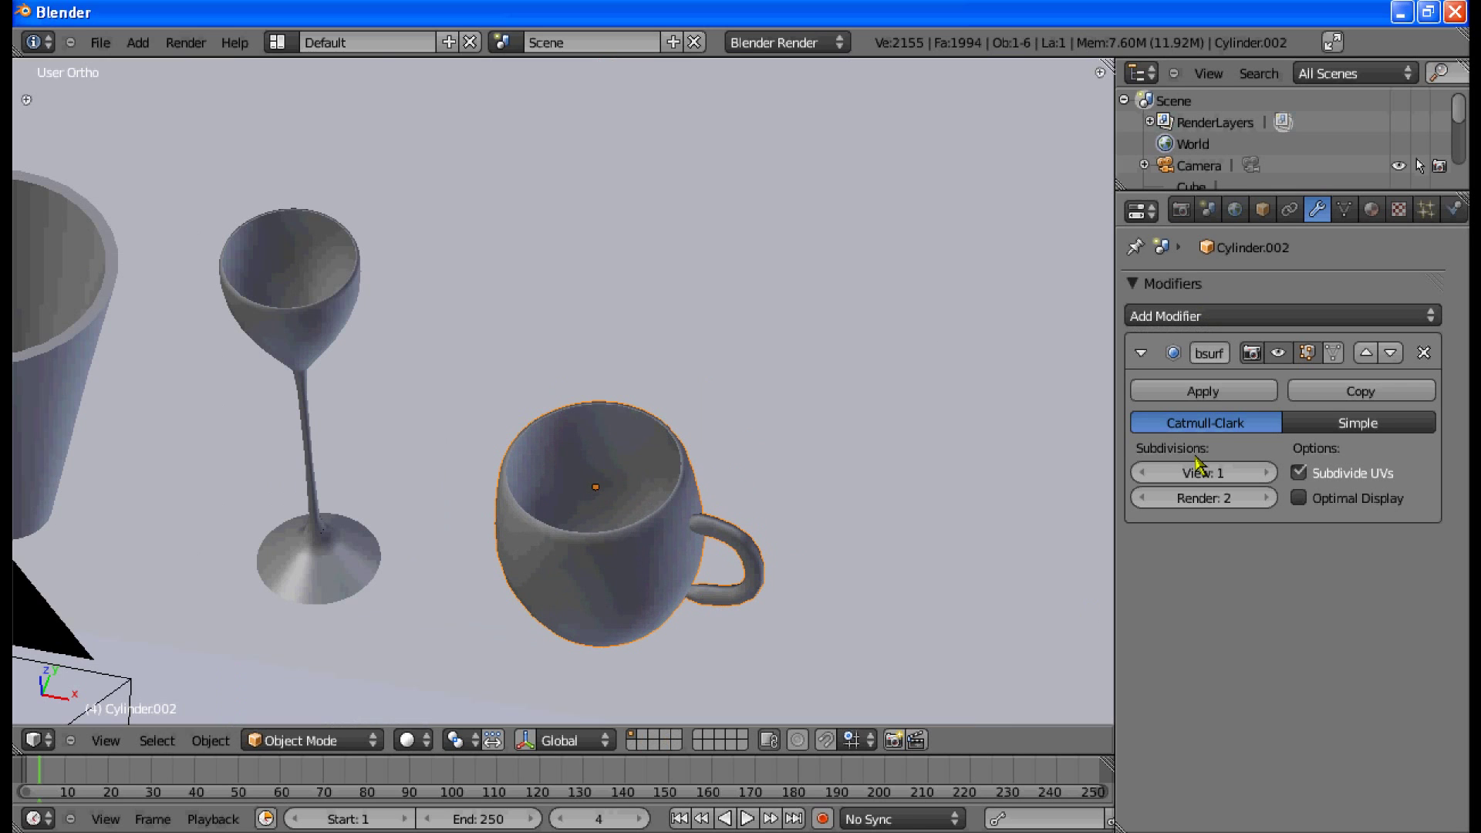
{"action": "left_click", "coordinate": [1203, 318]}
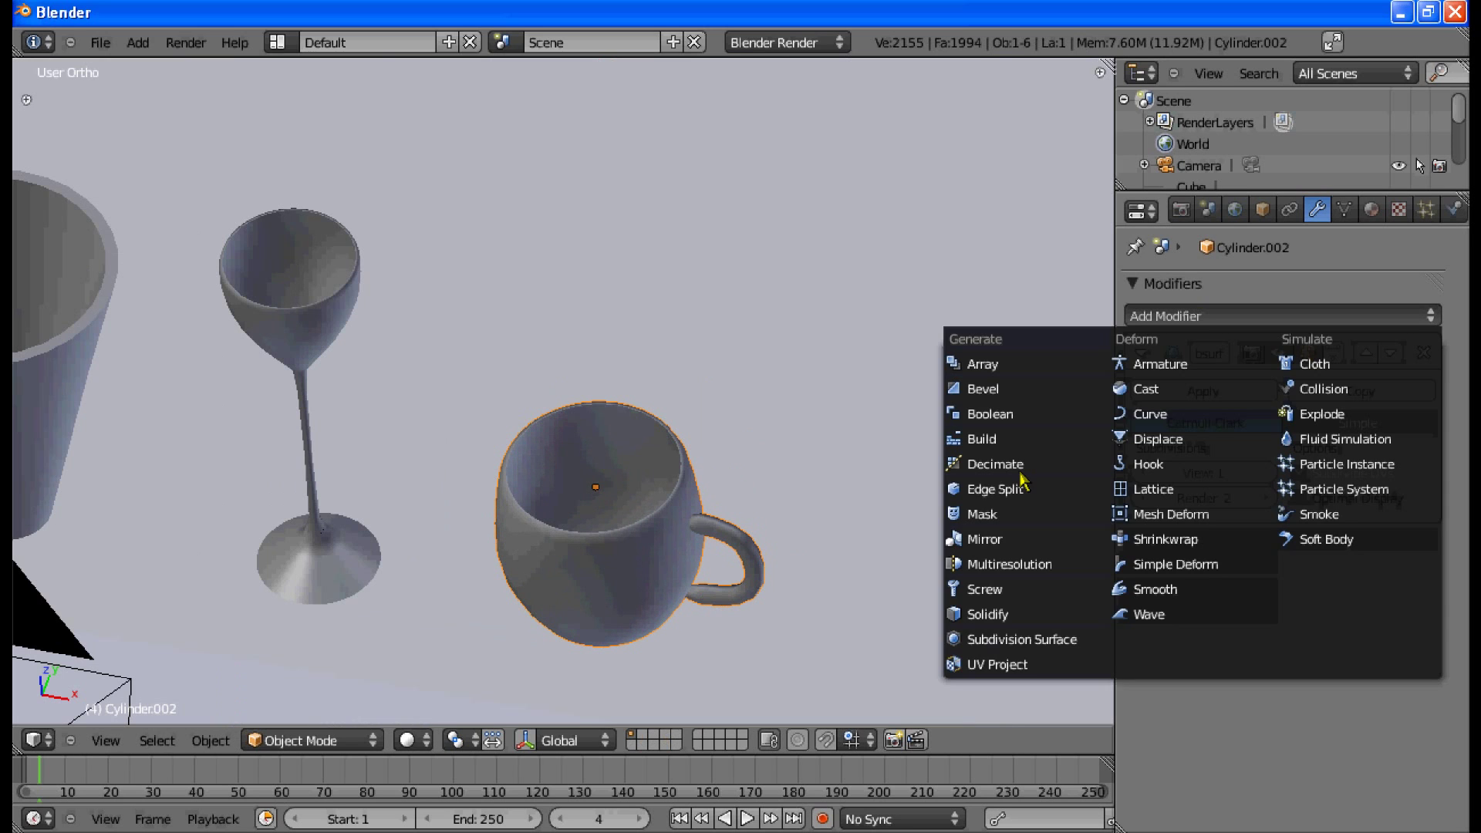
{"action": "left_click", "coordinate": [1022, 486]}
{"action": "left_click", "coordinate": [1367, 532]}
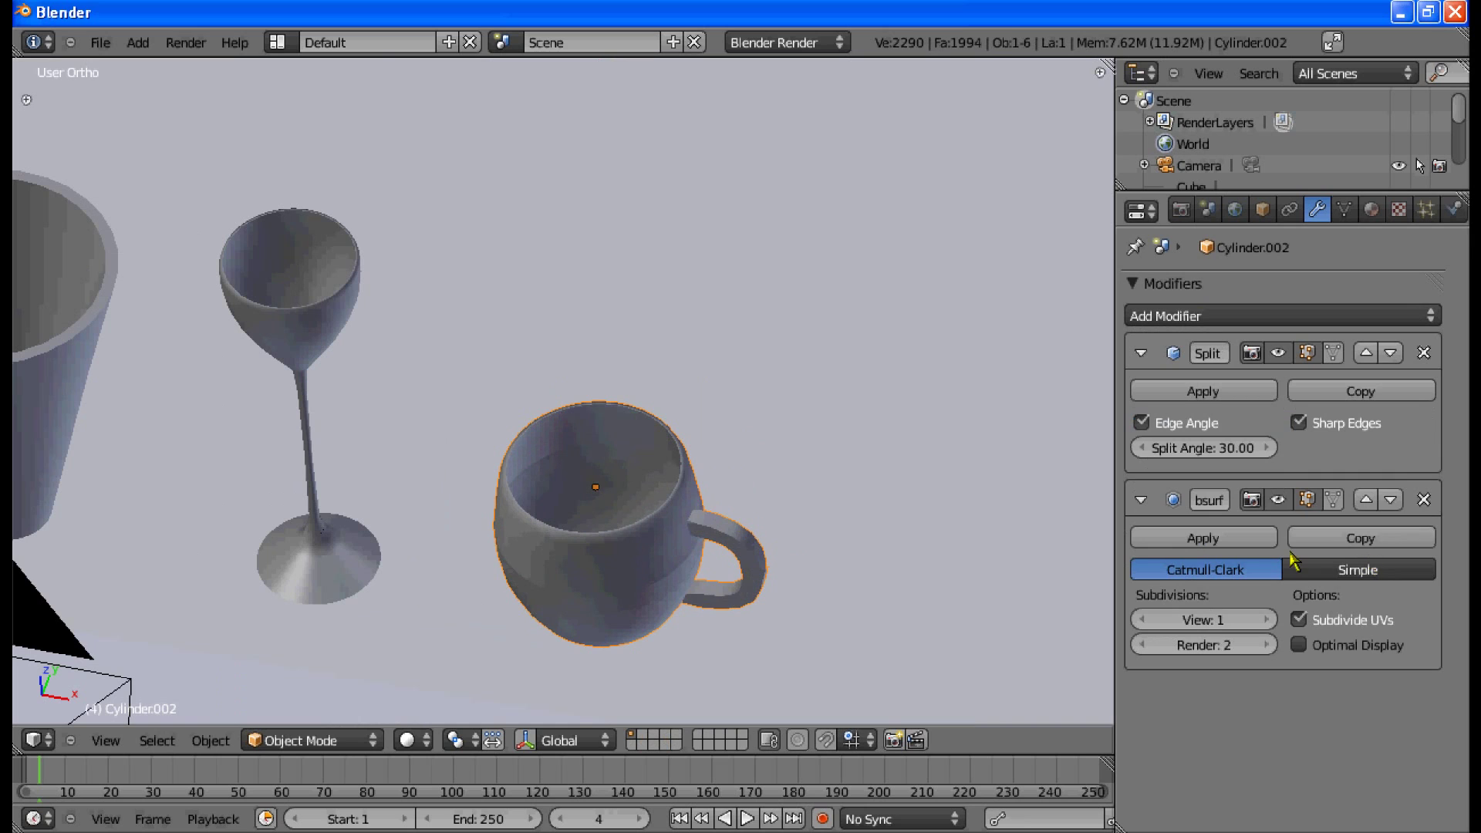
{"action": "middle_click_drag", "start_coordinate": [767, 496], "coordinate": [671, 528]}
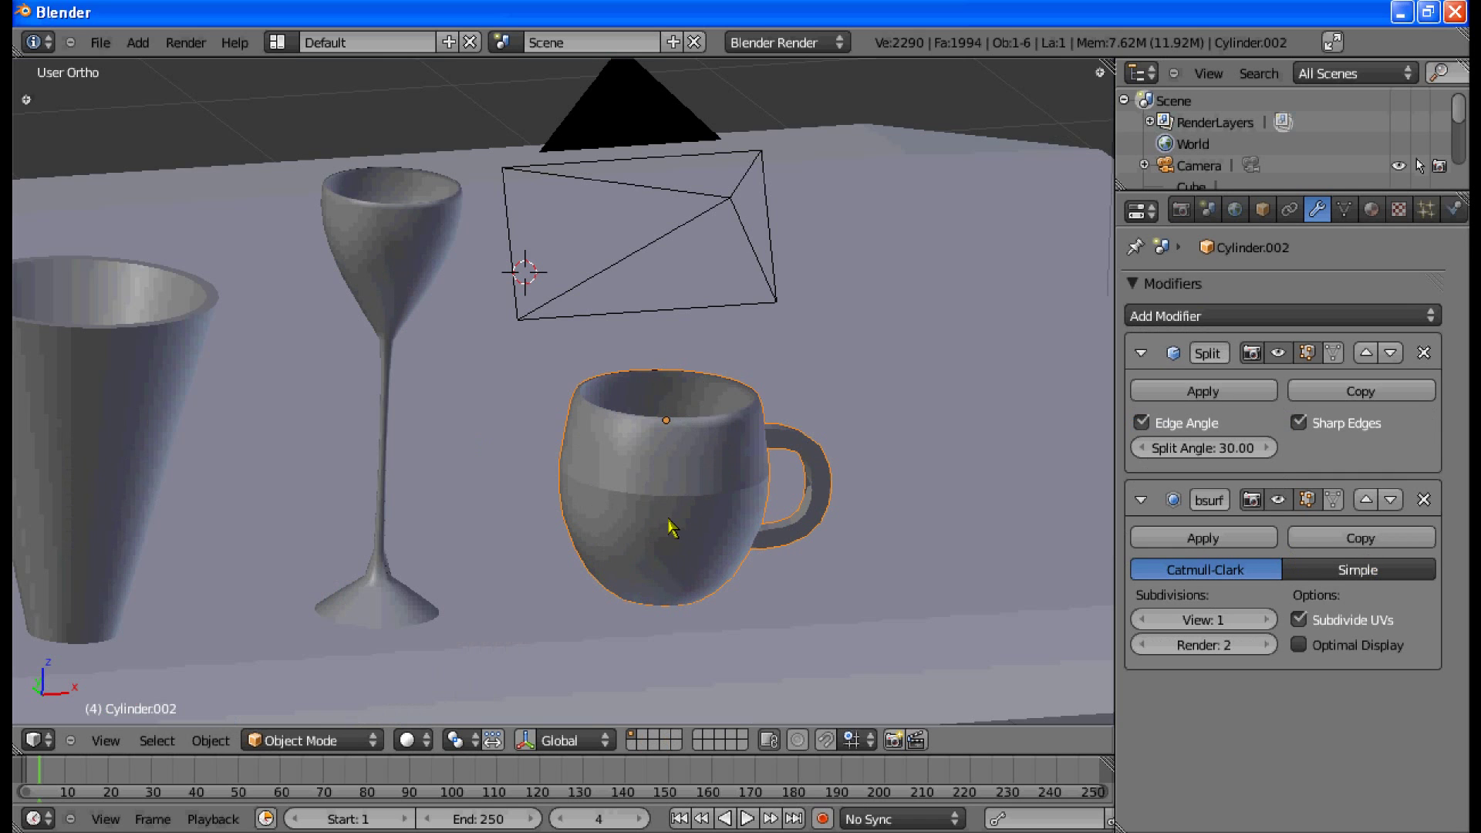
Step: Select all of the mug's geometry in Edit Mode and recalculate its normals
{"action": "key", "text": "Tab"}
{"action": "key", "text": "a"}
{"action": "key", "text": "a"}
{"action": "key", "text": "t"}
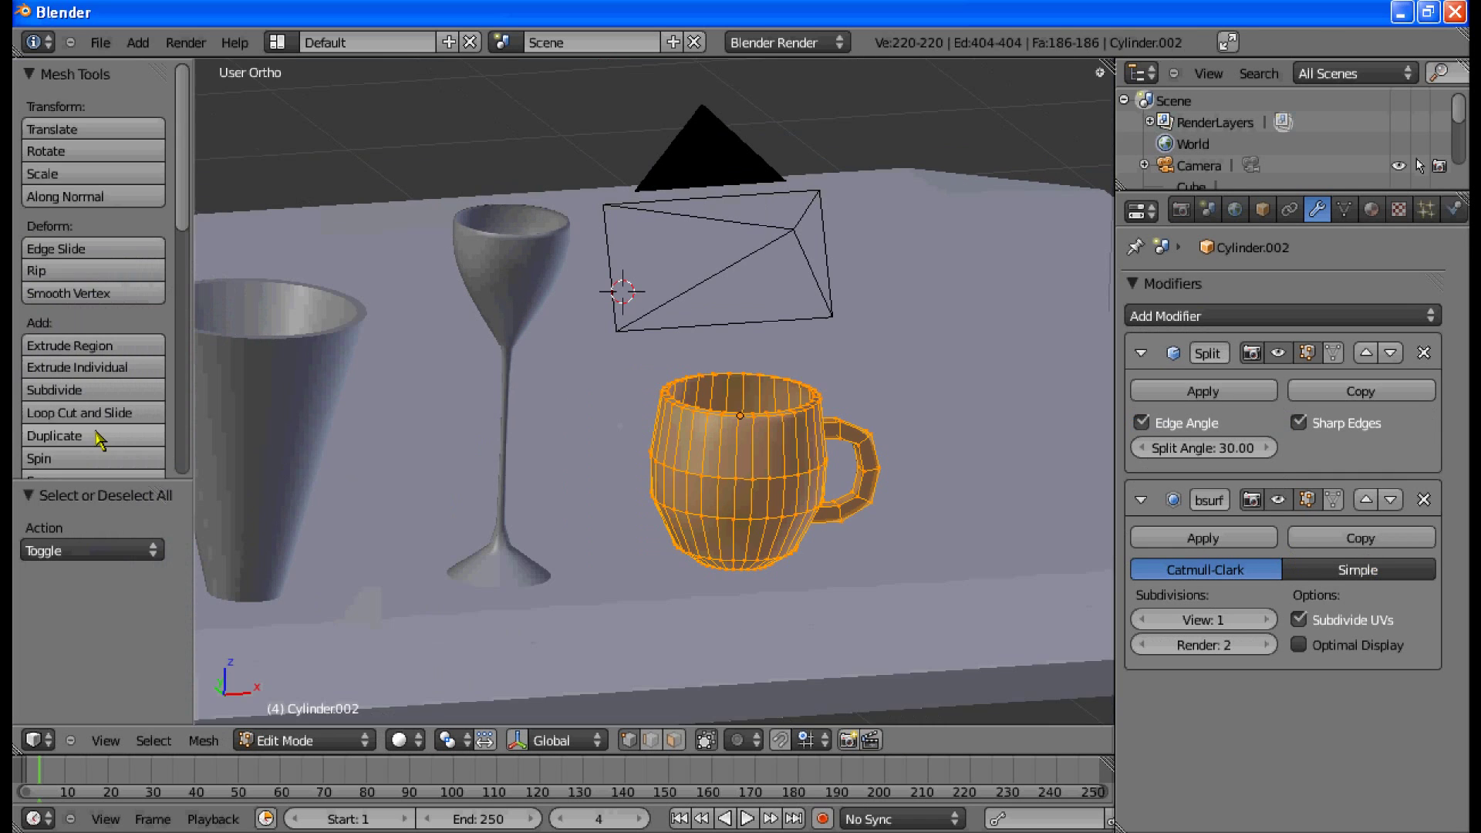
{"action": "scroll", "coordinate": [96, 425], "scroll_direction": "down", "scroll_amount": 5}
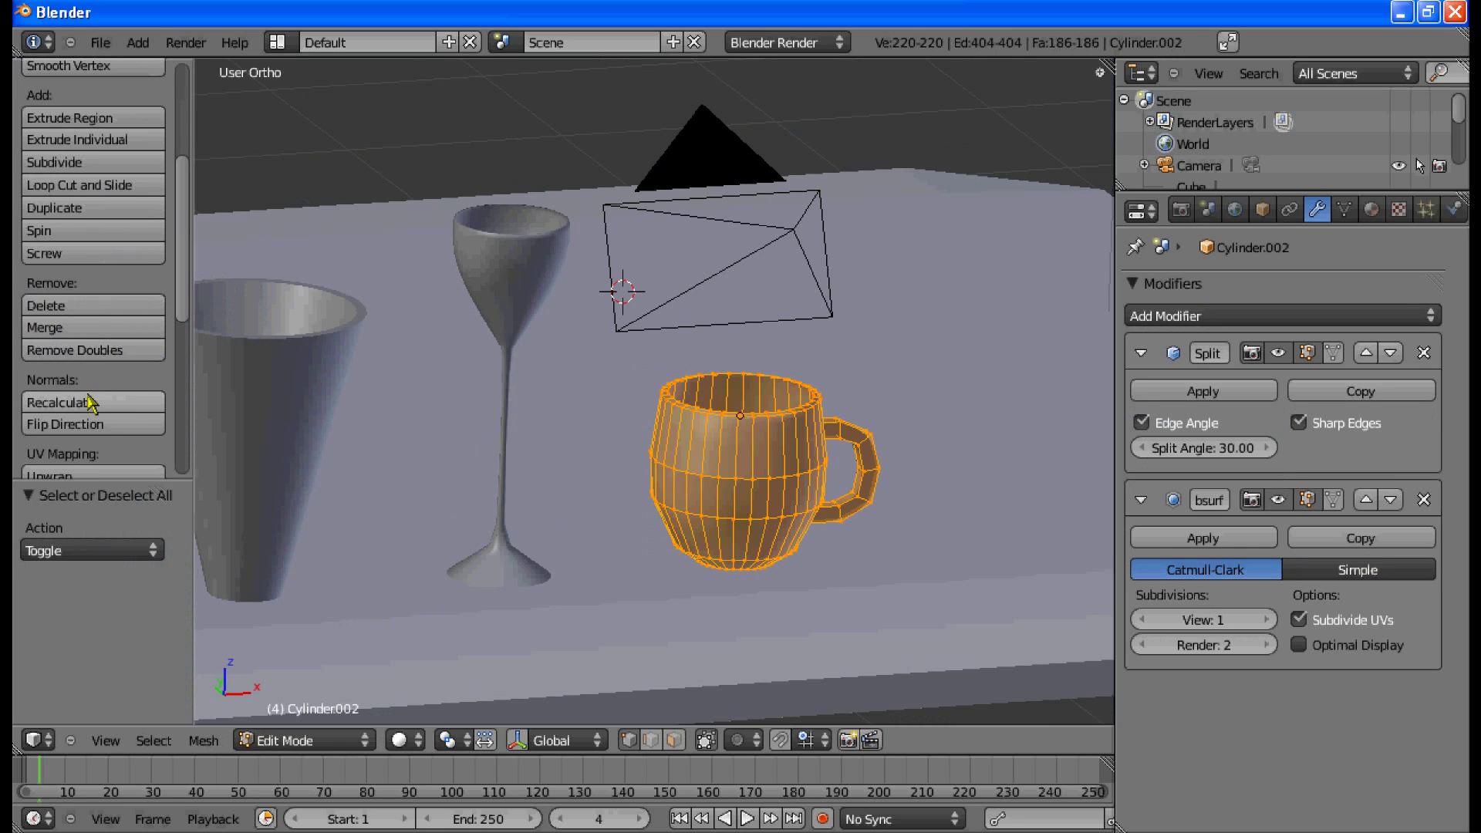
{"action": "left_click", "coordinate": [91, 402]}
Step: Return to Object Mode and view the mug in Front Ortho
{"action": "key", "text": "Tab"}
{"action": "key", "text": "t"}
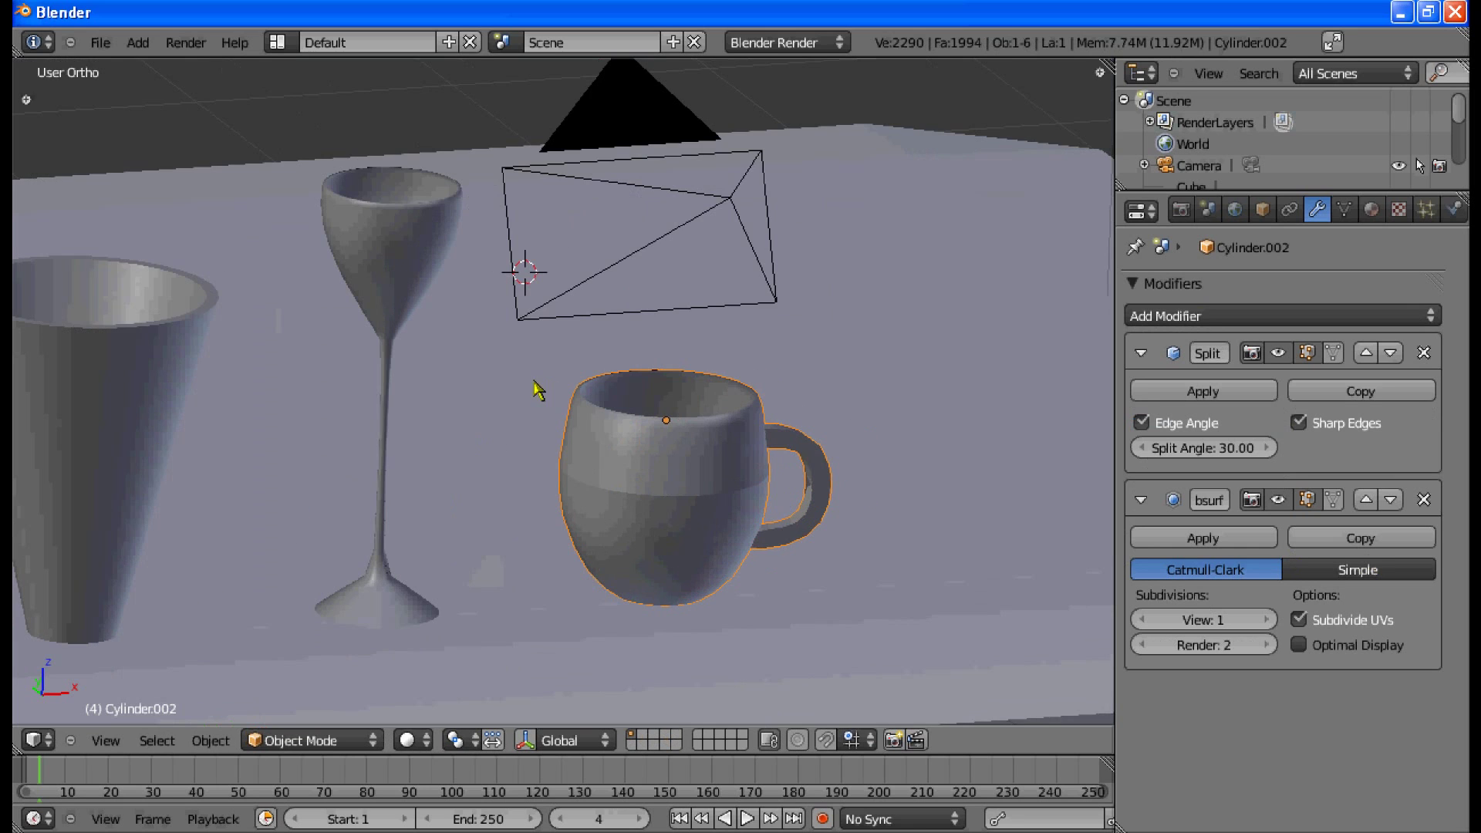
{"action": "scroll", "coordinate": [587, 448], "scroll_direction": "up", "scroll_amount": 2}
{"action": "key", "text": "KP_8"}
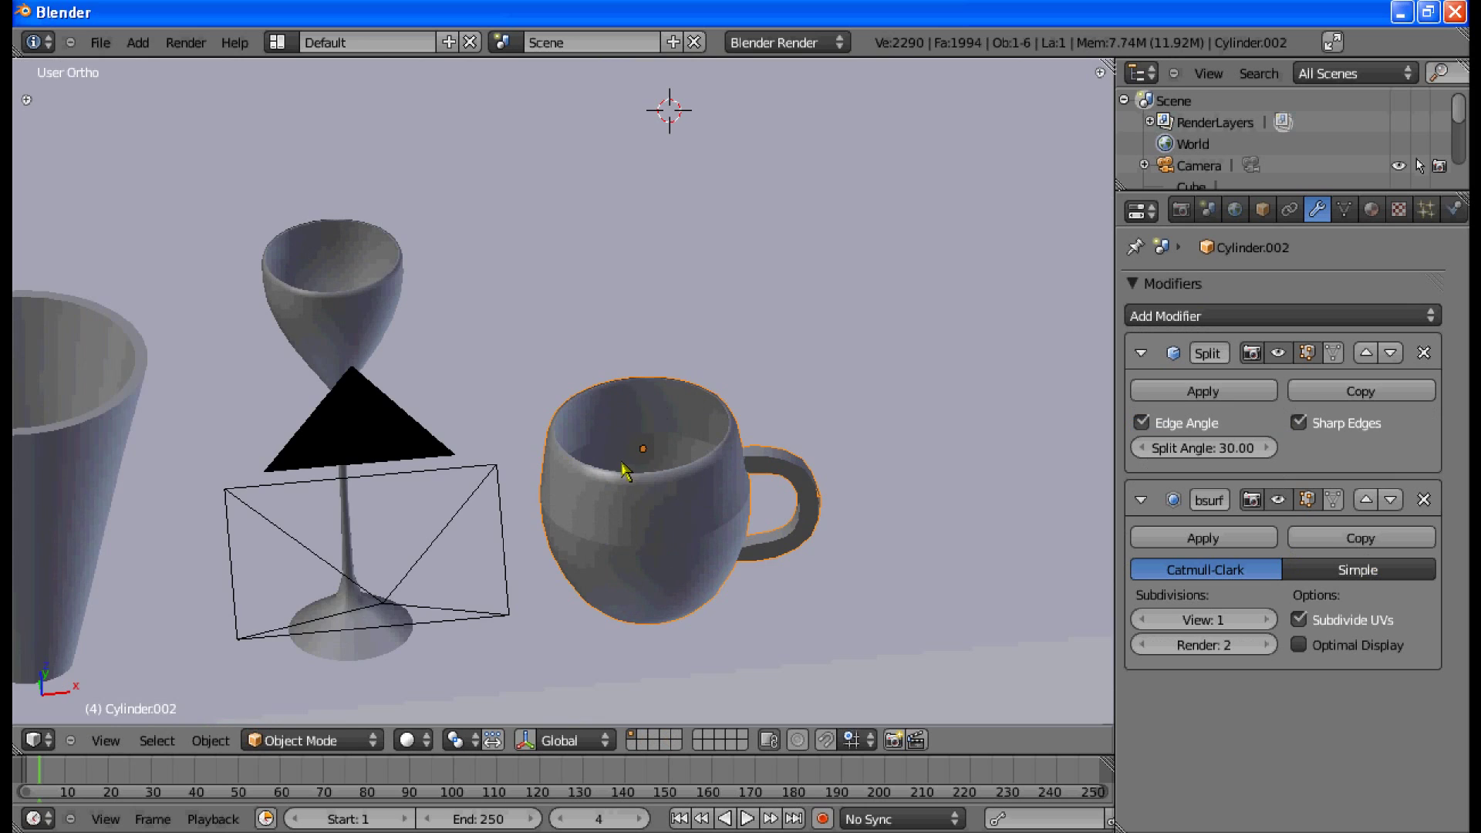
{"action": "key", "text": "KP_1"}
Step: Move the Split modifier below the subdivision modifier so subdivision applies first
{"action": "key", "text": "z"}
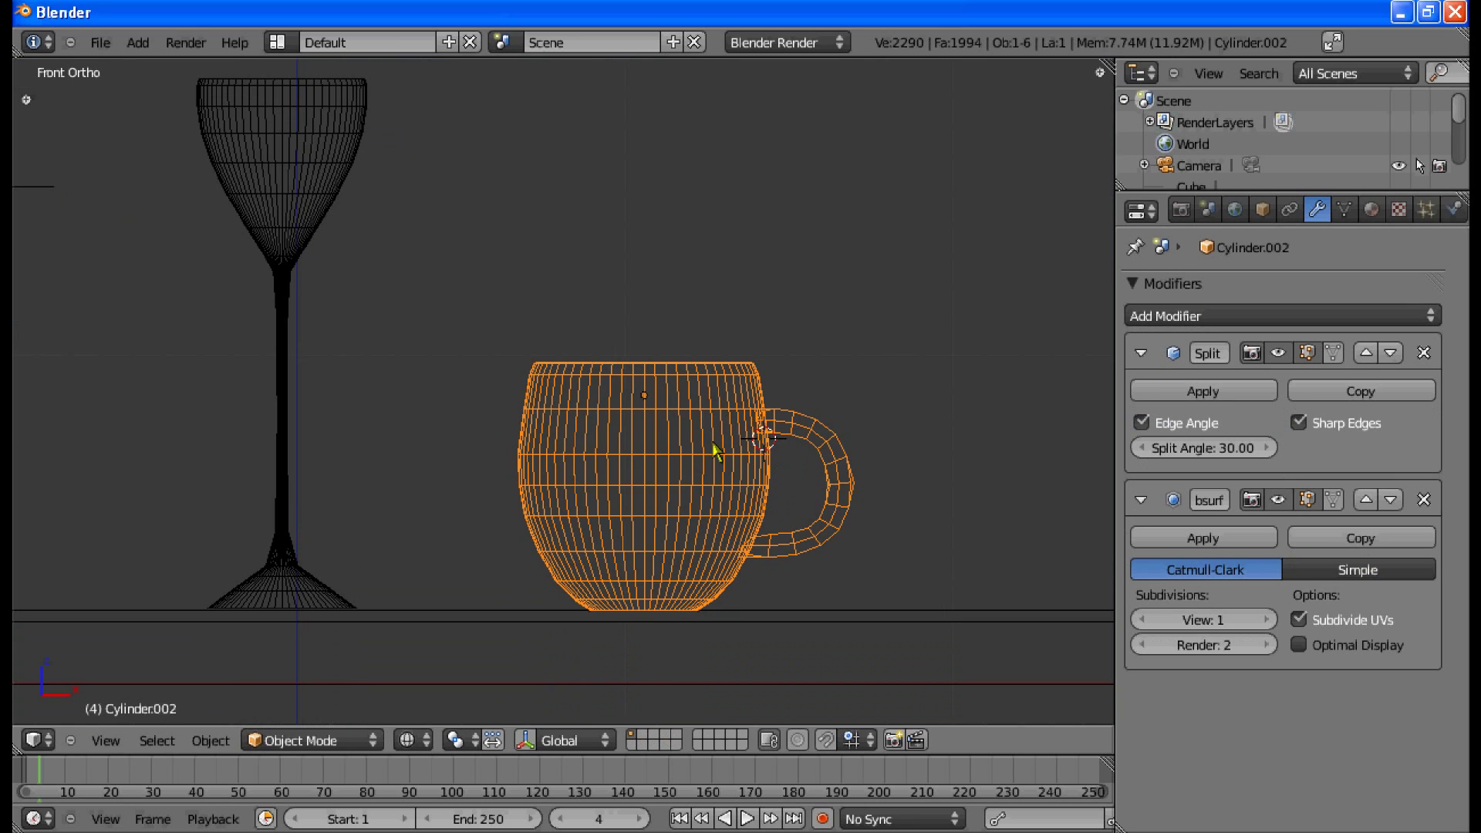
{"action": "key", "text": "z"}
{"action": "middle_click_drag", "start_coordinate": [714, 453], "coordinate": [772, 501]}
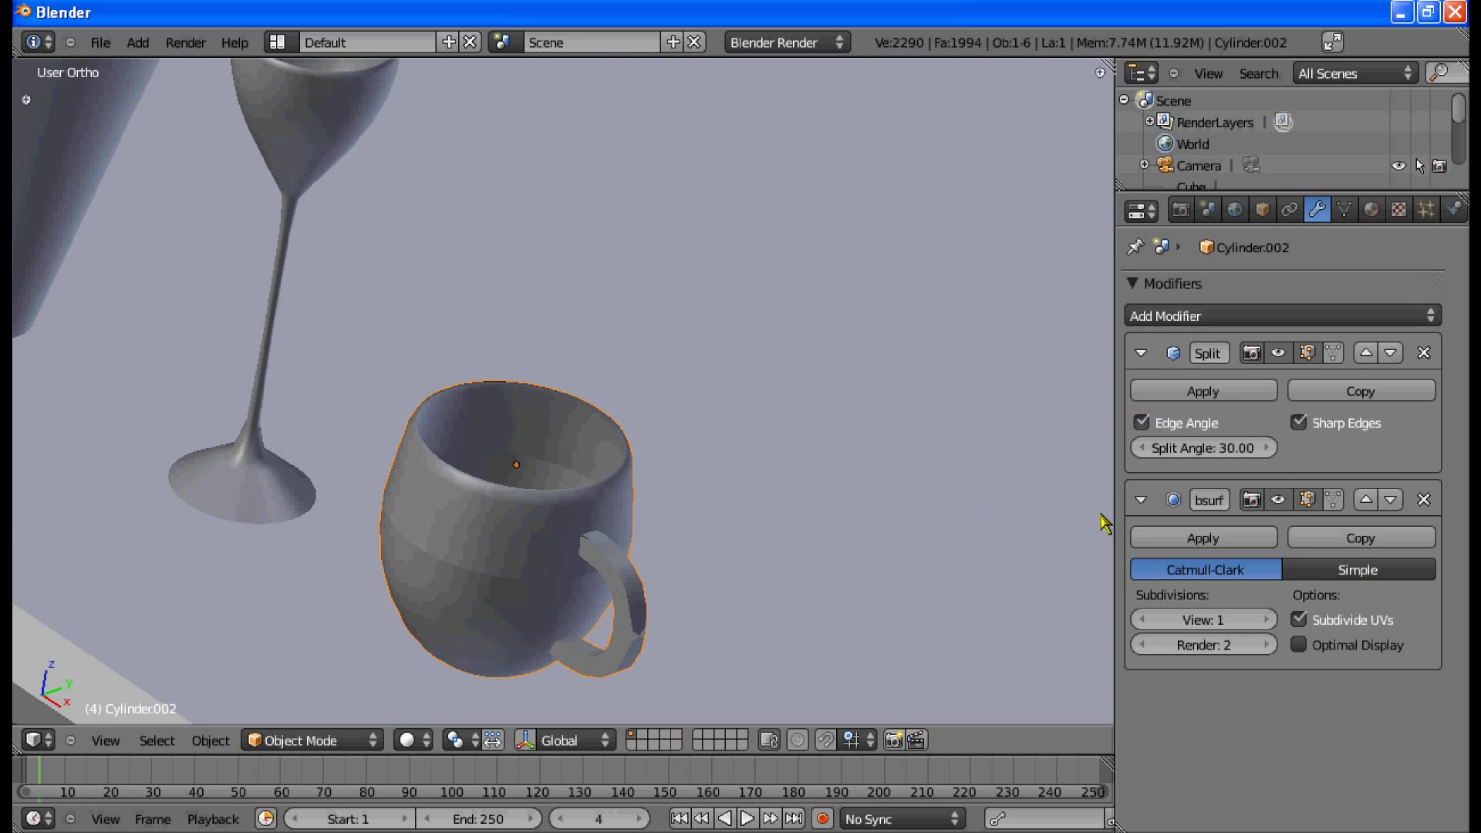
{"action": "left_click", "coordinate": [1392, 355]}
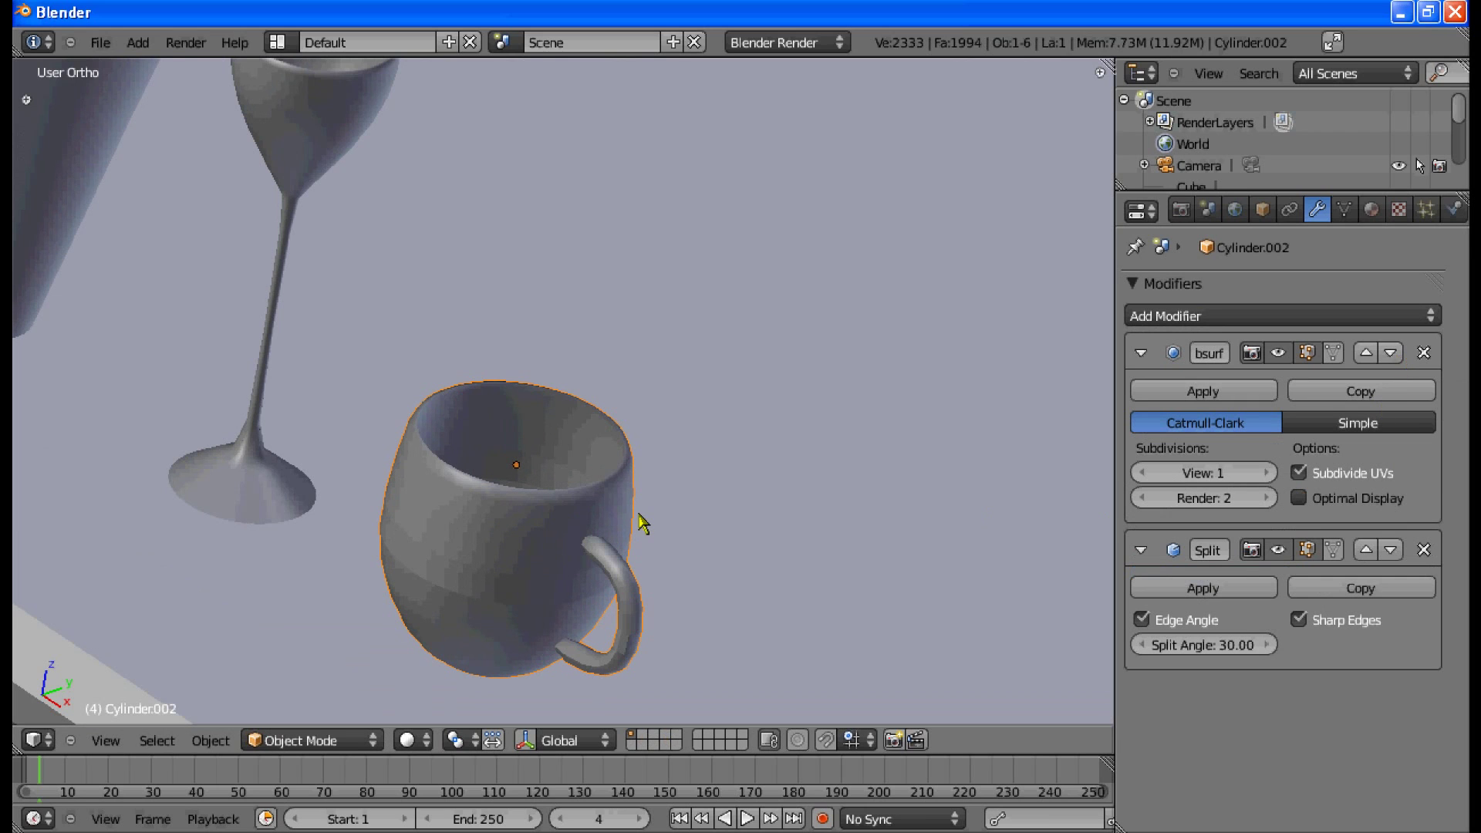
Step: Select the mug's inner rim loop, scale it to 0.9063 and lower it
{"action": "middle_click_drag", "start_coordinate": [642, 524], "coordinate": [410, 589]}
{"action": "key", "text": "Tab"}
{"action": "right_click", "coordinate": [581, 445], "text": "alt"}
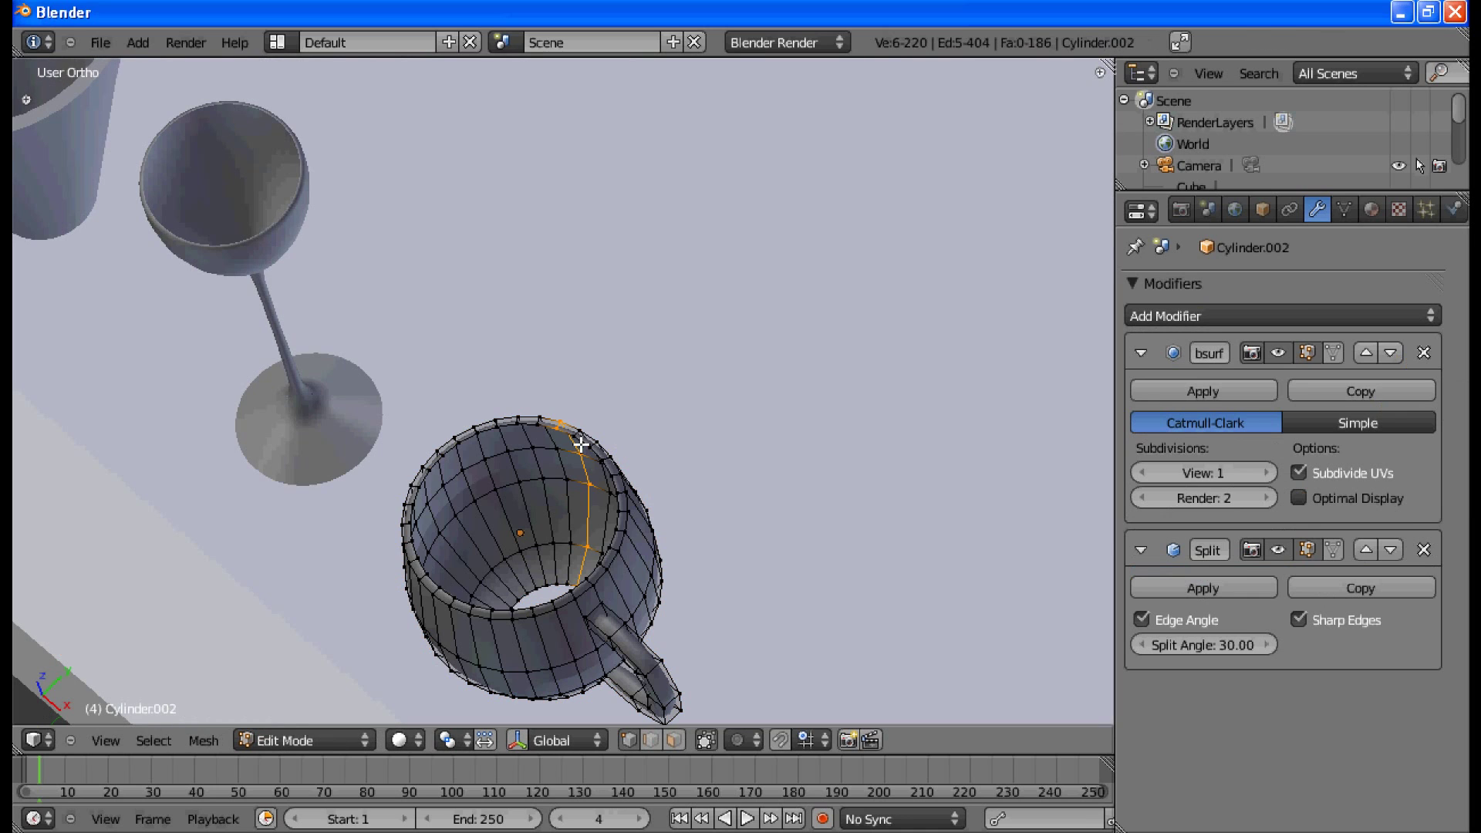
{"action": "right_click", "coordinate": [584, 444], "text": "alt"}
{"action": "key", "text": "s"}
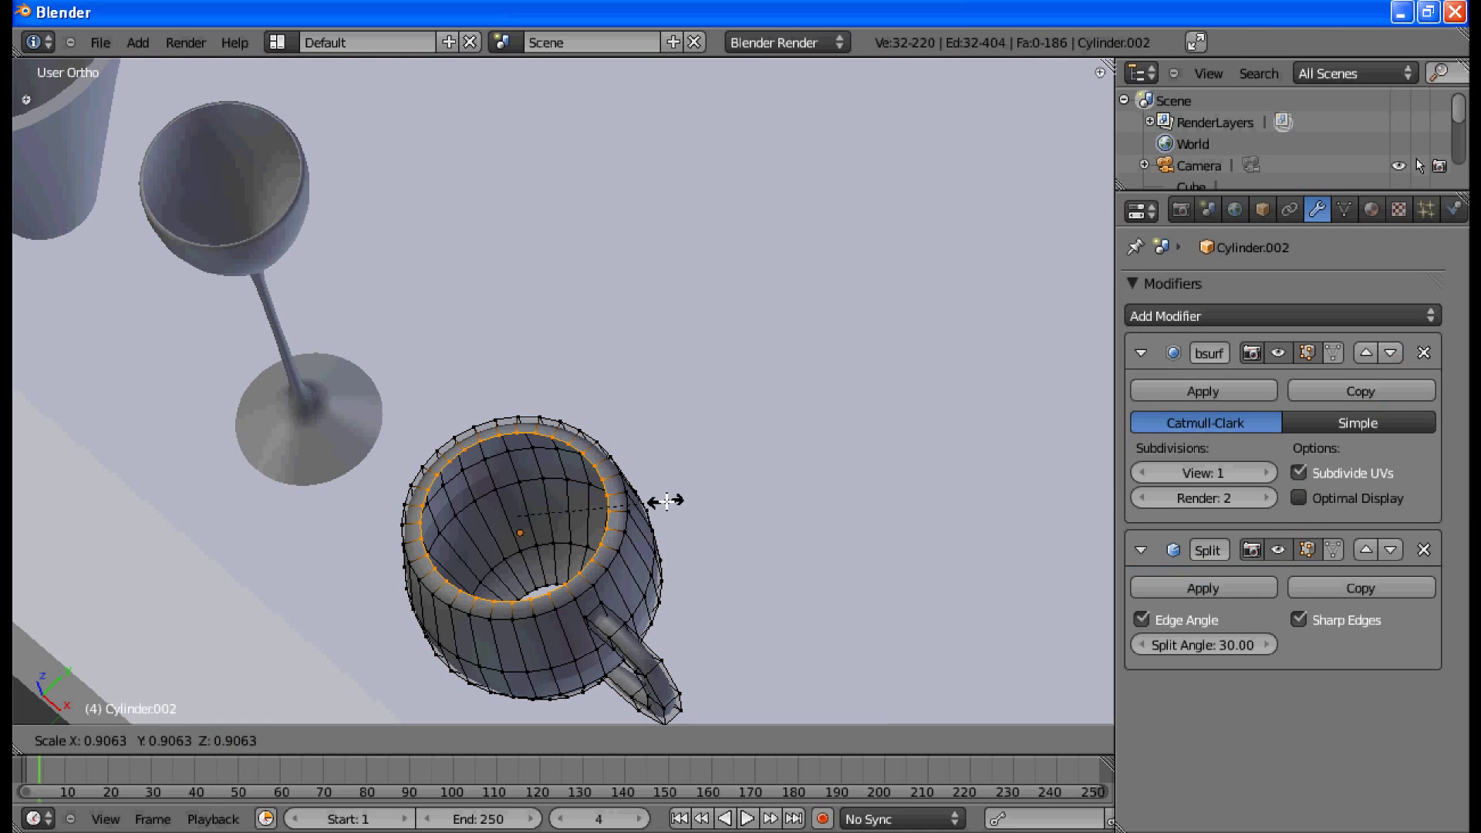
{"action": "left_click", "coordinate": [672, 501]}
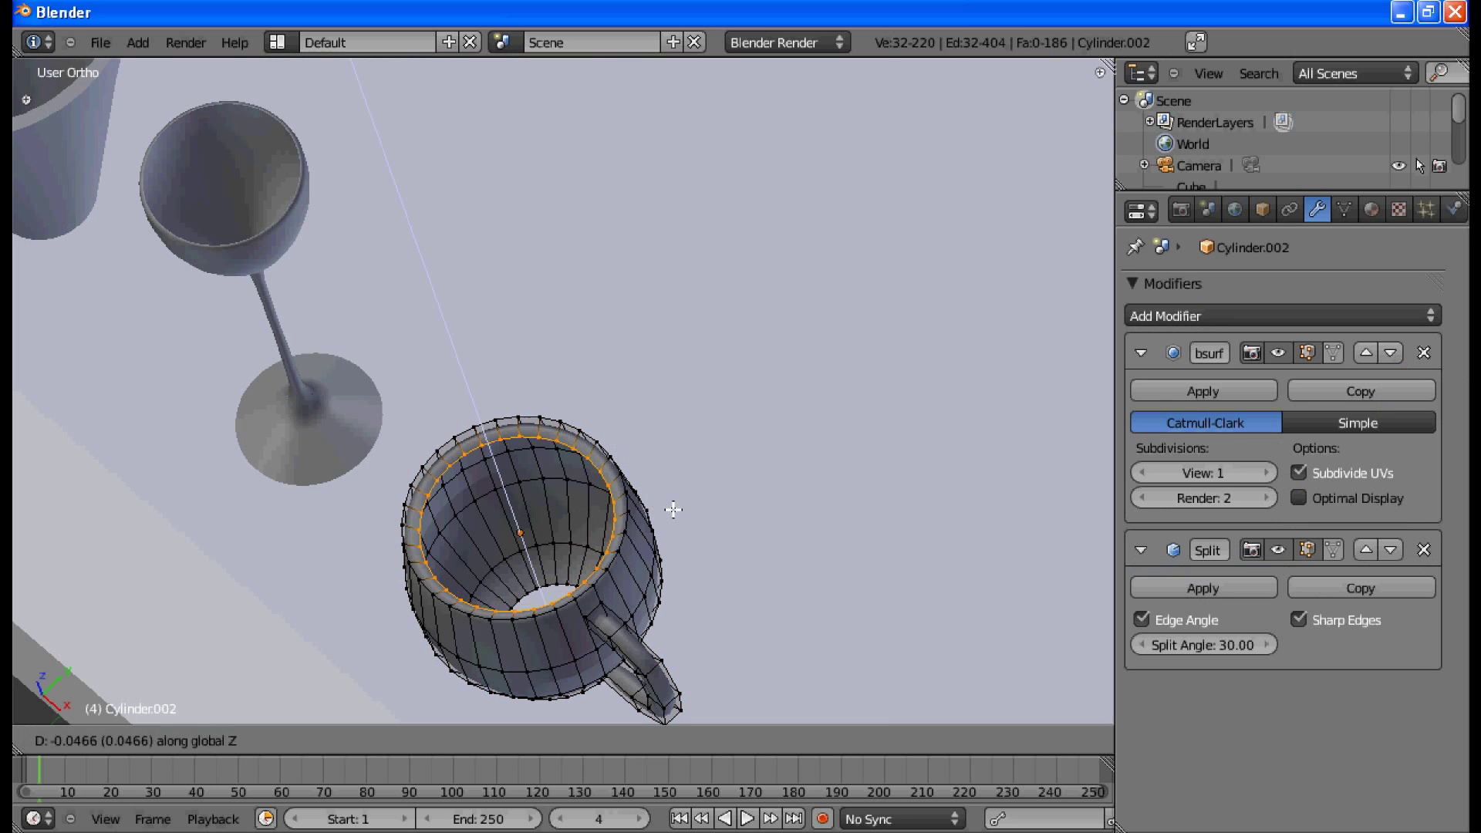
{"action": "left_click", "coordinate": [674, 508]}
{"action": "scroll", "coordinate": [663, 494], "scroll_direction": "up", "scroll_amount": 5}
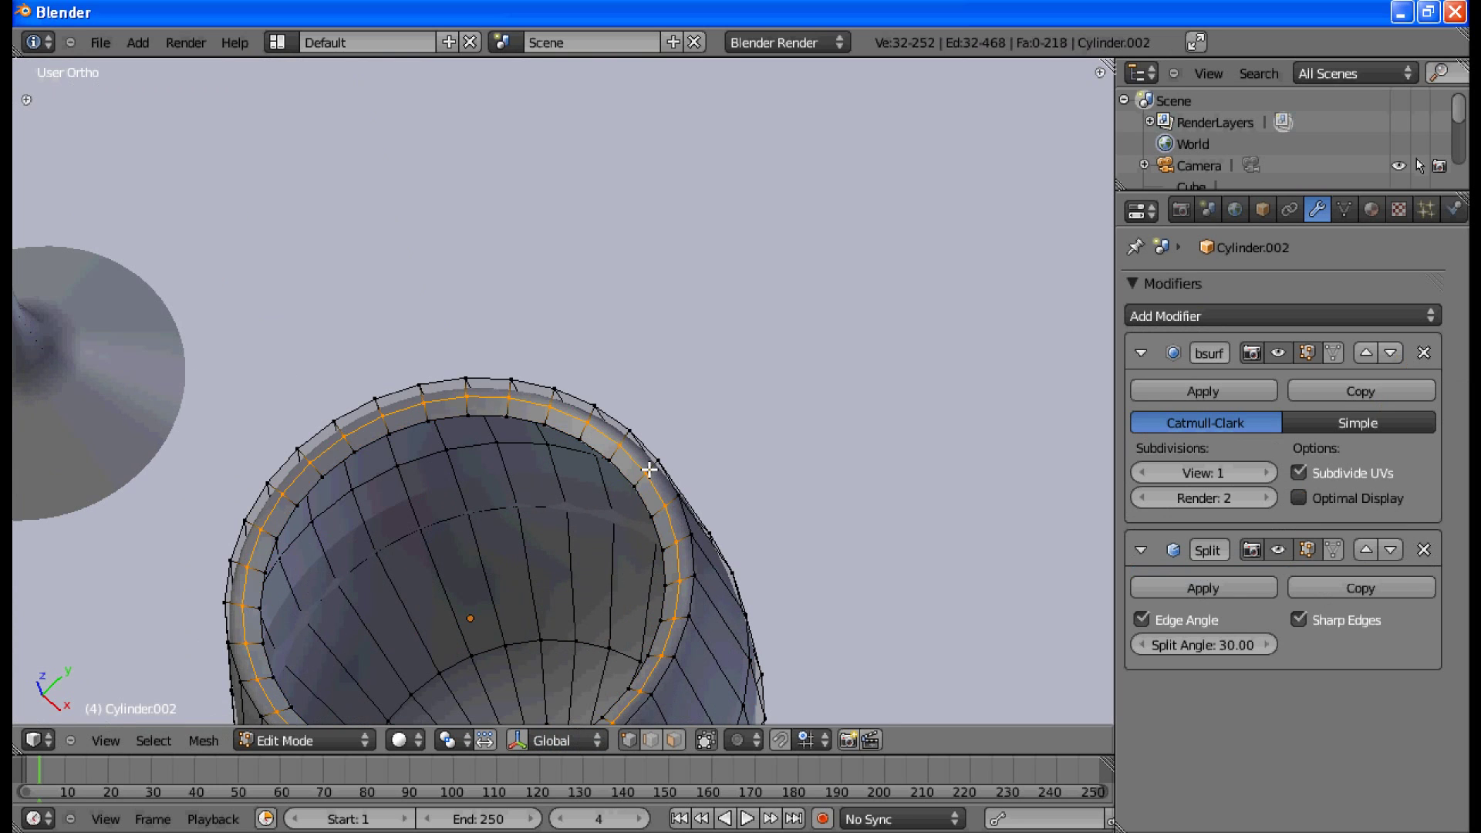
Step: Extrude the inner rim loop along Z for a thicker lip, then check it from the front
{"action": "key", "text": "e"}
{"action": "key", "text": "z"}
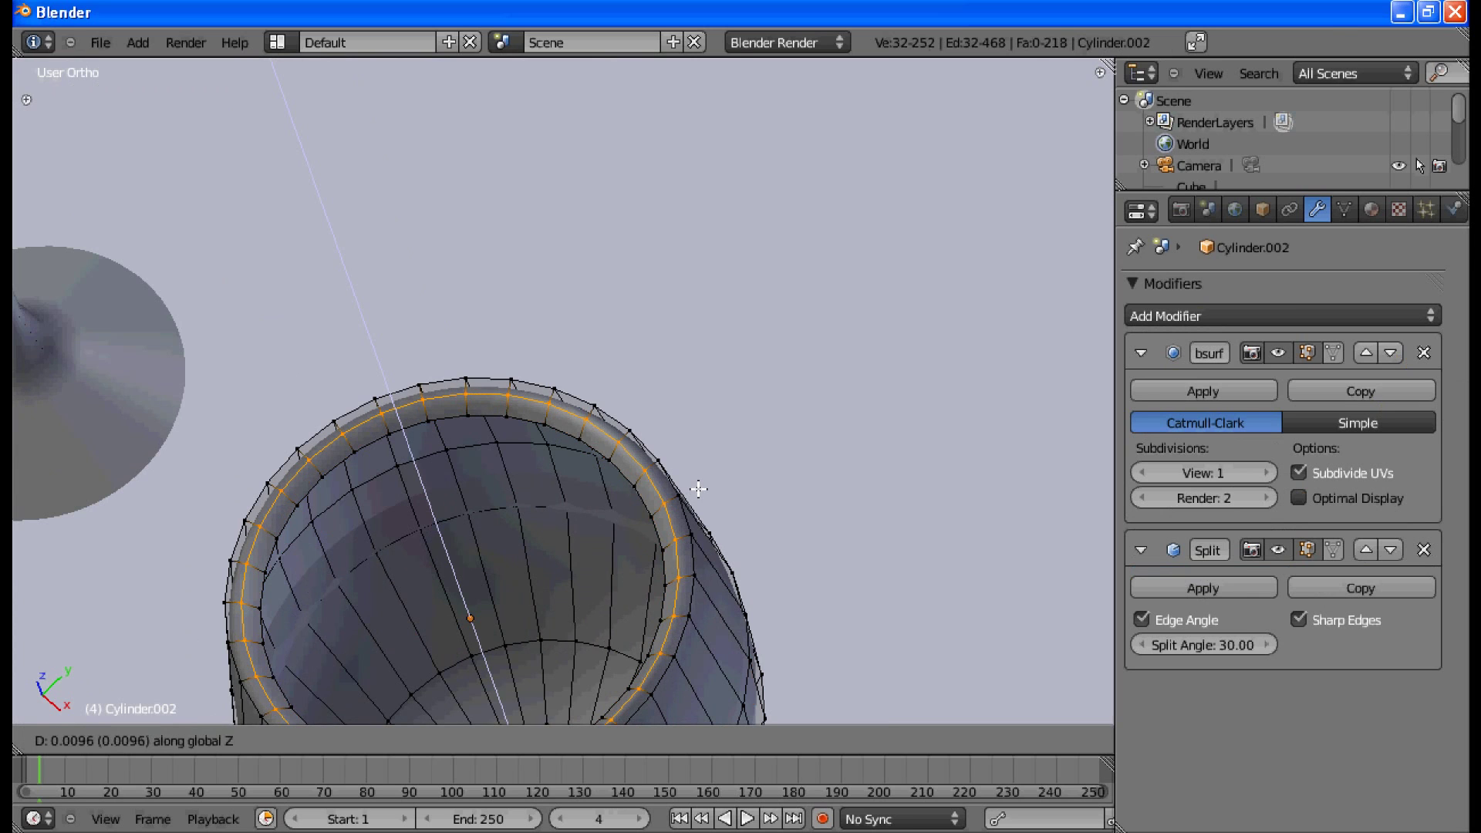
{"action": "left_click", "coordinate": [698, 488]}
{"action": "key", "text": "Tab"}
{"action": "mouse_move", "coordinate": [698, 488]}
{"action": "middle_mouse_down"}
{"action": "mouse_move", "coordinate": [717, 461]}
{"action": "mouse_move", "coordinate": [803, 447]}
{"action": "middle_mouse_up"}
{"action": "scroll", "coordinate": [807, 489], "scroll_direction": "down", "scroll_amount": 3}
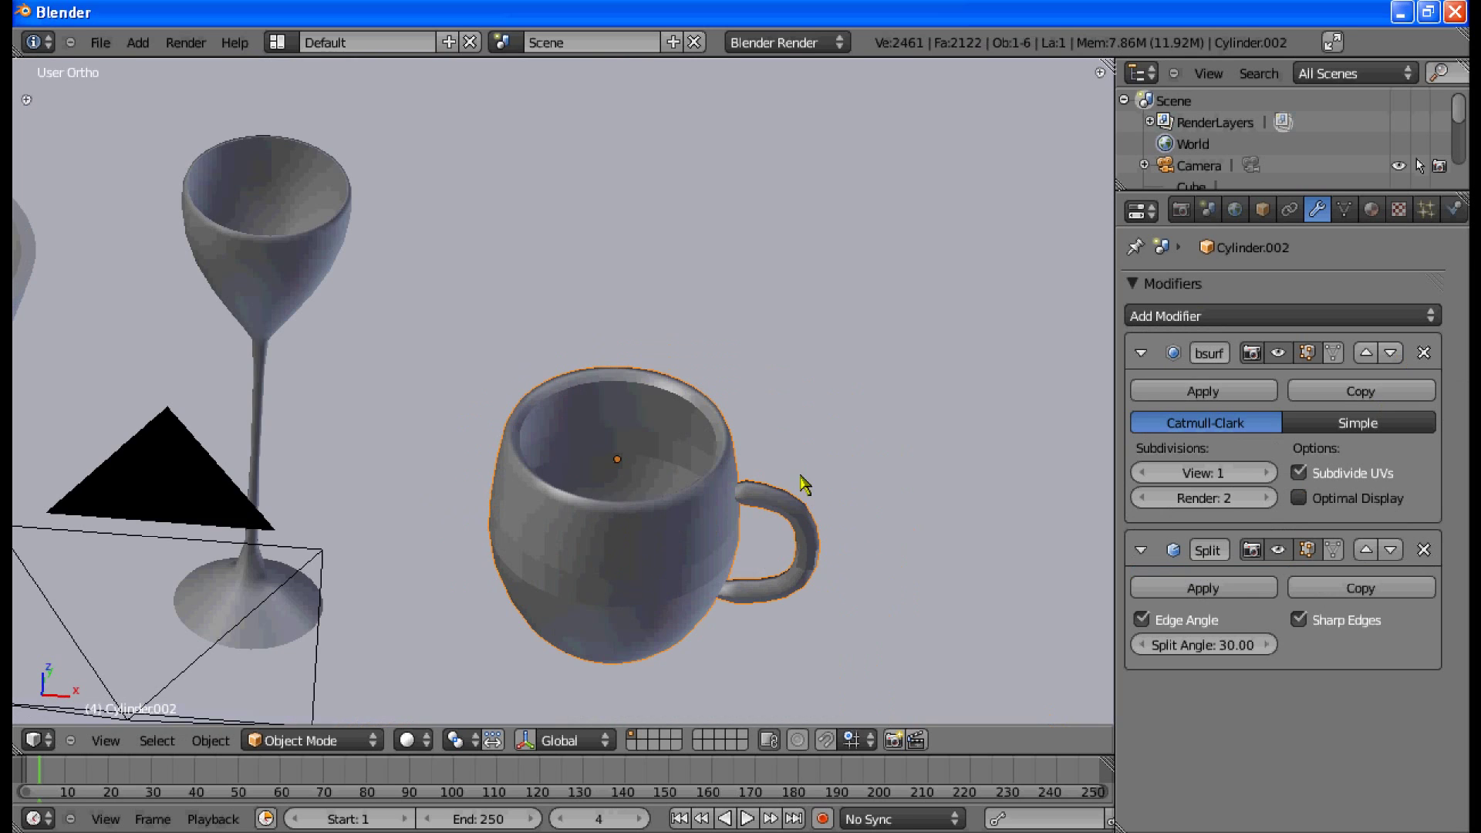
{"action": "key", "text": "KP_1"}
Step: In wireframe Edit Mode, select the handle's top-joint vertices and move them lower
{"action": "key", "text": "z"}
{"action": "scroll", "coordinate": [819, 531], "scroll_direction": "up", "scroll_amount": 3}
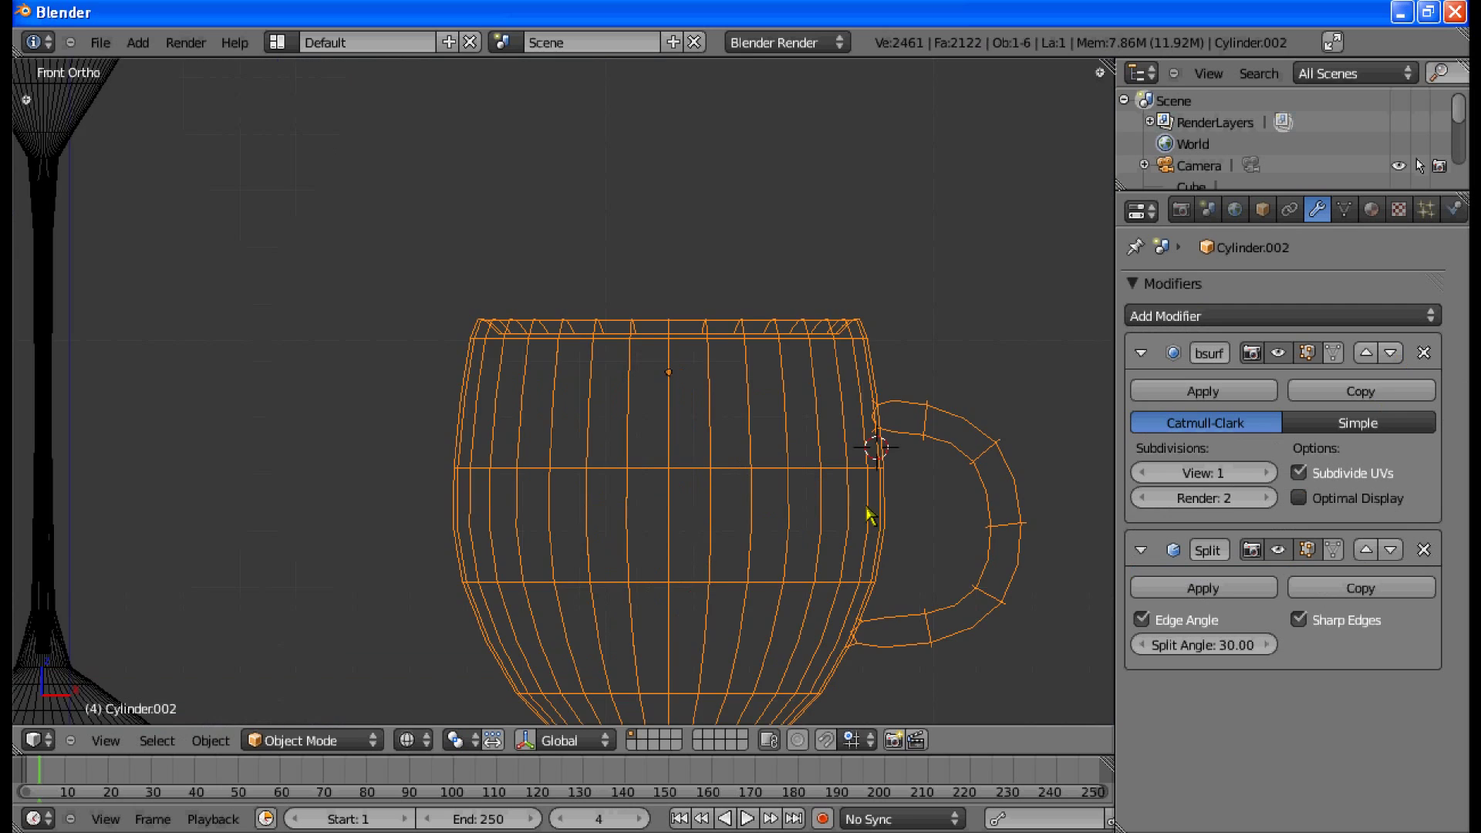
{"action": "middle_click_drag", "start_coordinate": [866, 507], "coordinate": [767, 479], "text": "shift"}
{"action": "key", "text": "Tab"}
{"action": "key", "text": "a"}
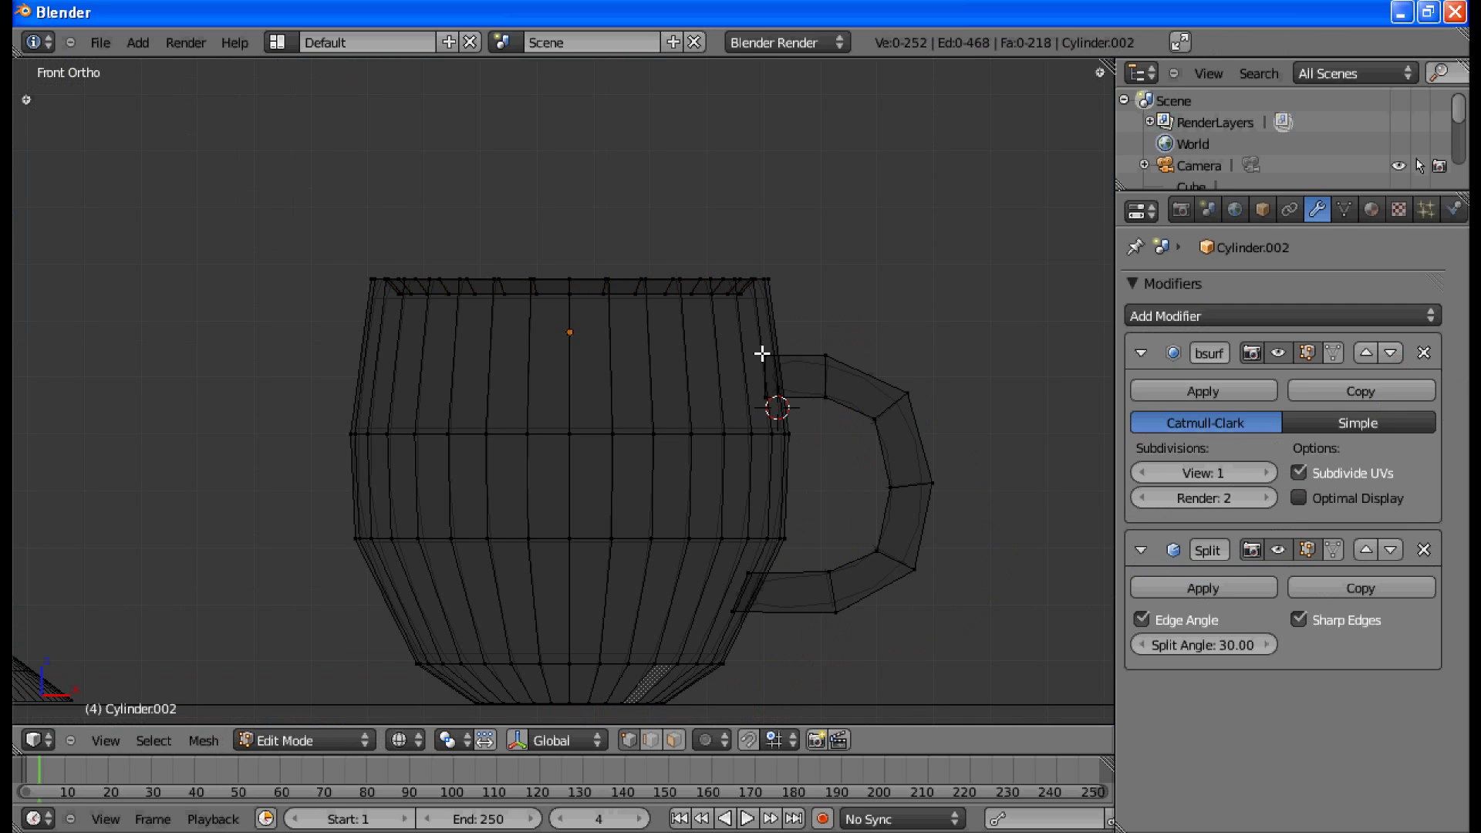
{"action": "left_click_drag", "start_coordinate": [734, 331], "coordinate": [959, 424]}
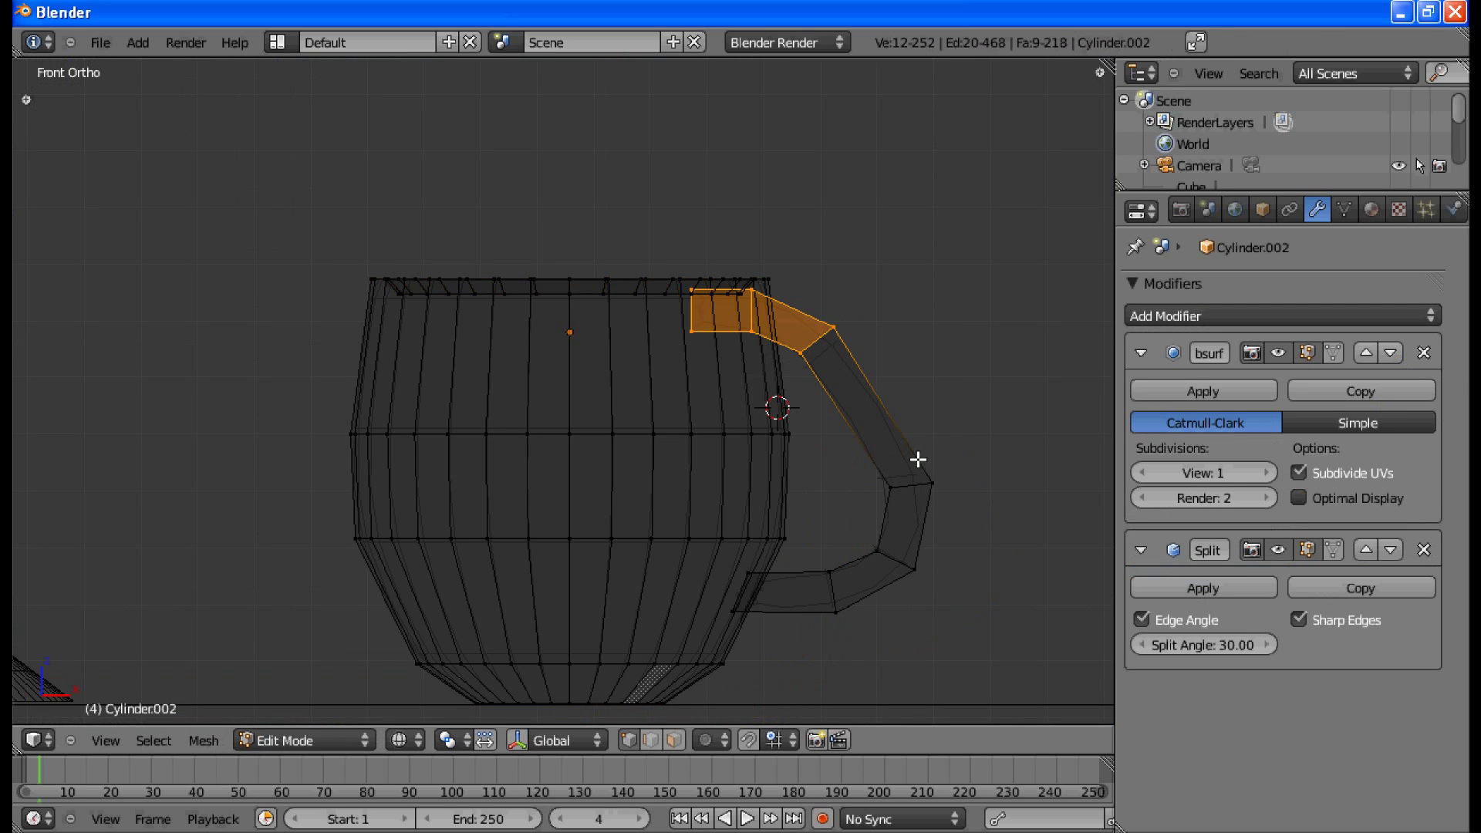
{"action": "key", "text": "g"}
{"action": "left_click", "coordinate": [843, 387]}
Step: Box-select the whole handle and shift it 0.0181 along X toward the body
{"action": "key", "text": "b"}
{"action": "left_click_drag", "start_coordinate": [808, 330], "coordinate": [978, 634]}
{"action": "key", "text": "b"}
{"action": "left_click_drag", "start_coordinate": [730, 563], "coordinate": [797, 625]}
{"action": "key", "text": "g"}
{"action": "key", "text": "x"}
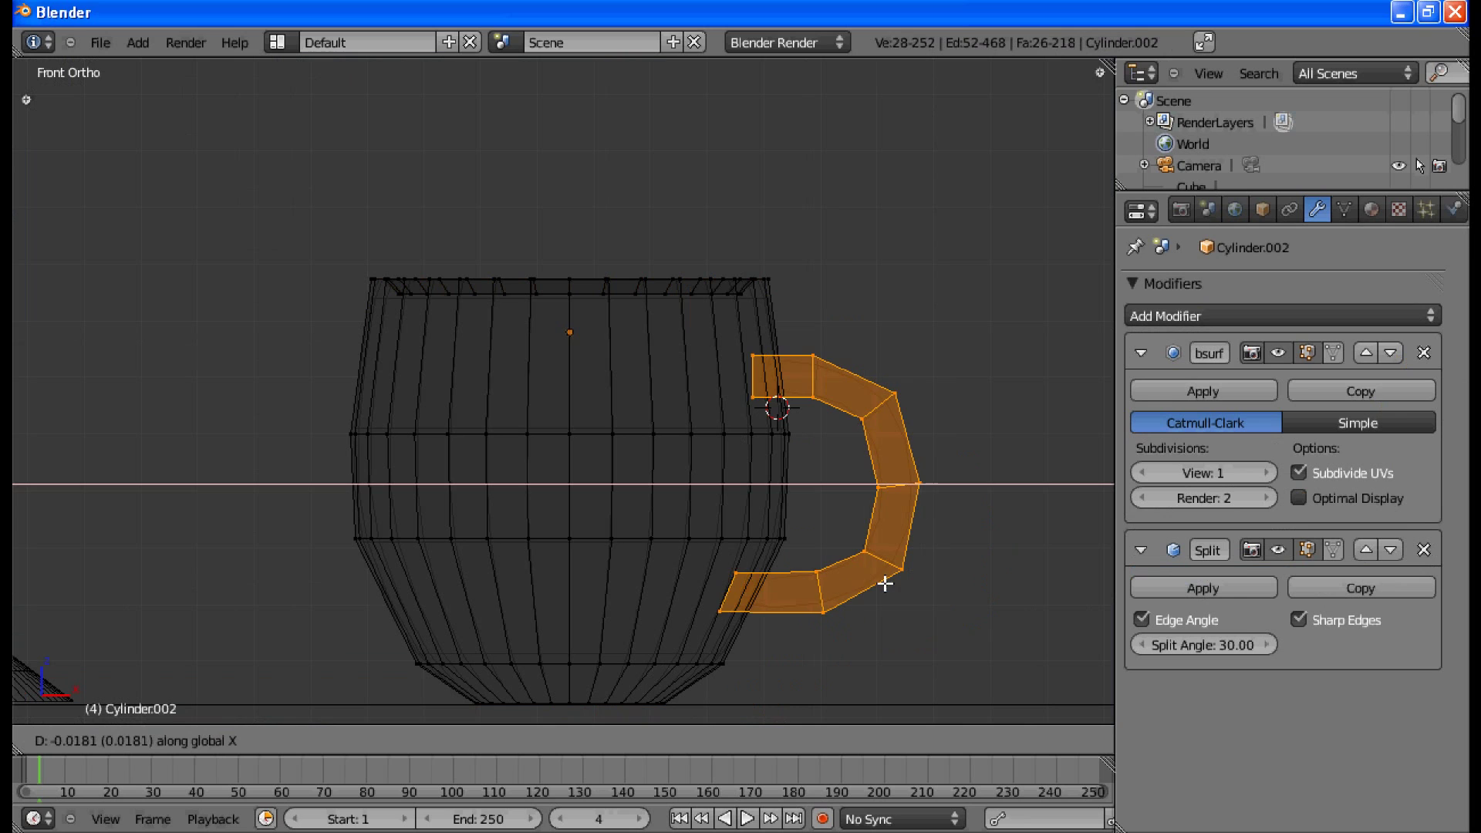
{"action": "left_click", "coordinate": [886, 584]}
Step: Back in solid Object Mode, delete the Split modifier, leaving only Subdivision Surface
{"action": "middle_click_drag", "start_coordinate": [885, 584], "coordinate": [628, 483]}
{"action": "key", "text": "z"}
{"action": "key", "text": "Tab"}
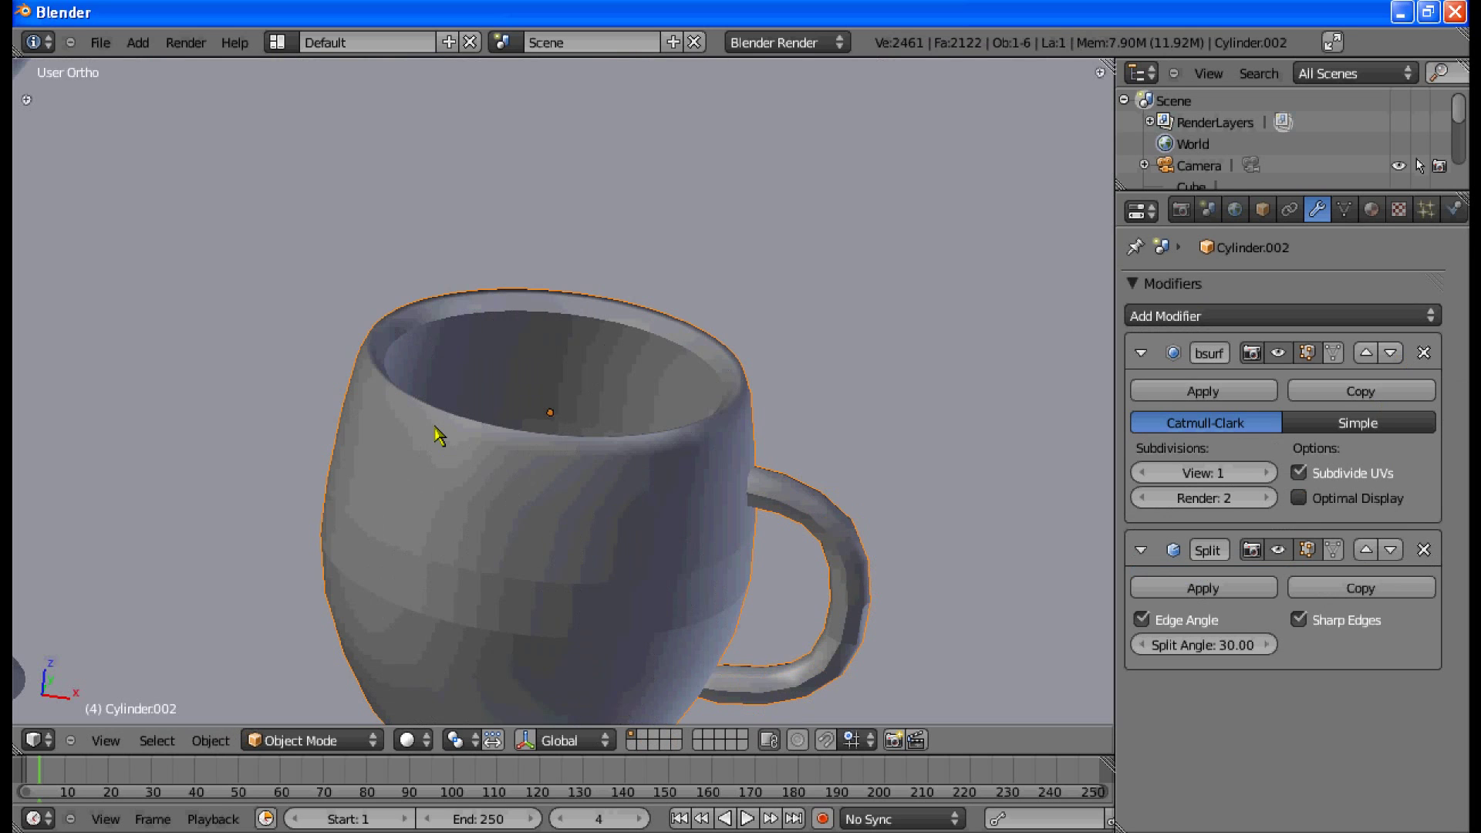
{"action": "middle_click_drag", "start_coordinate": [803, 497], "coordinate": [605, 569], "text": "shift"}
{"action": "left_click", "coordinate": [1425, 551]}
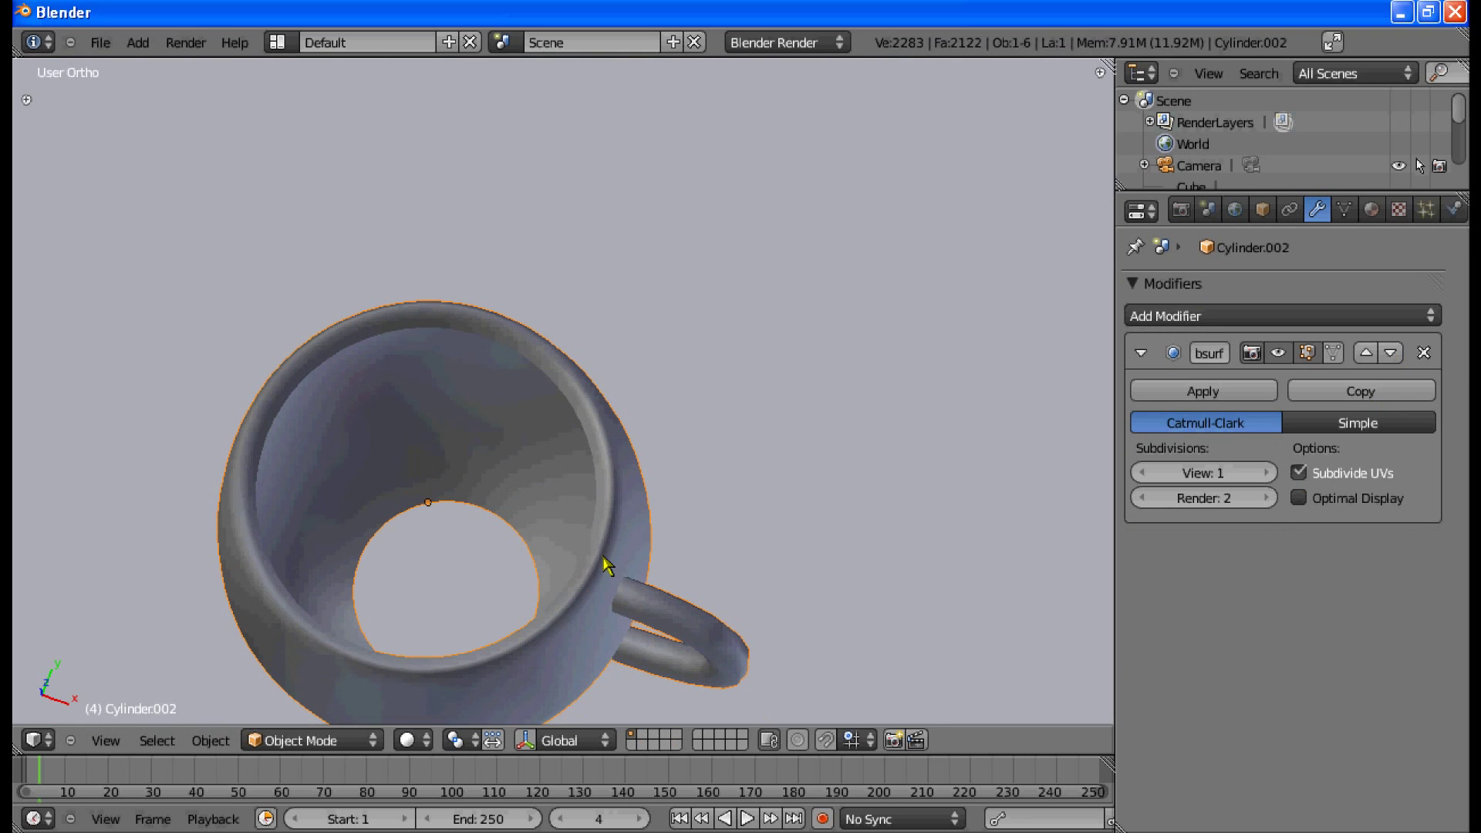
Step: Frame the tumbler, wine glass and mug on the table, select the wine glass, and enter camera view
{"action": "key", "text": "g"}
{"action": "key", "text": "z"}
{"action": "right_click", "coordinate": [605, 564]}
{"action": "middle_click_drag", "start_coordinate": [593, 451], "coordinate": [633, 318]}
{"action": "scroll", "coordinate": [587, 323], "scroll_direction": "down", "scroll_amount": 8}
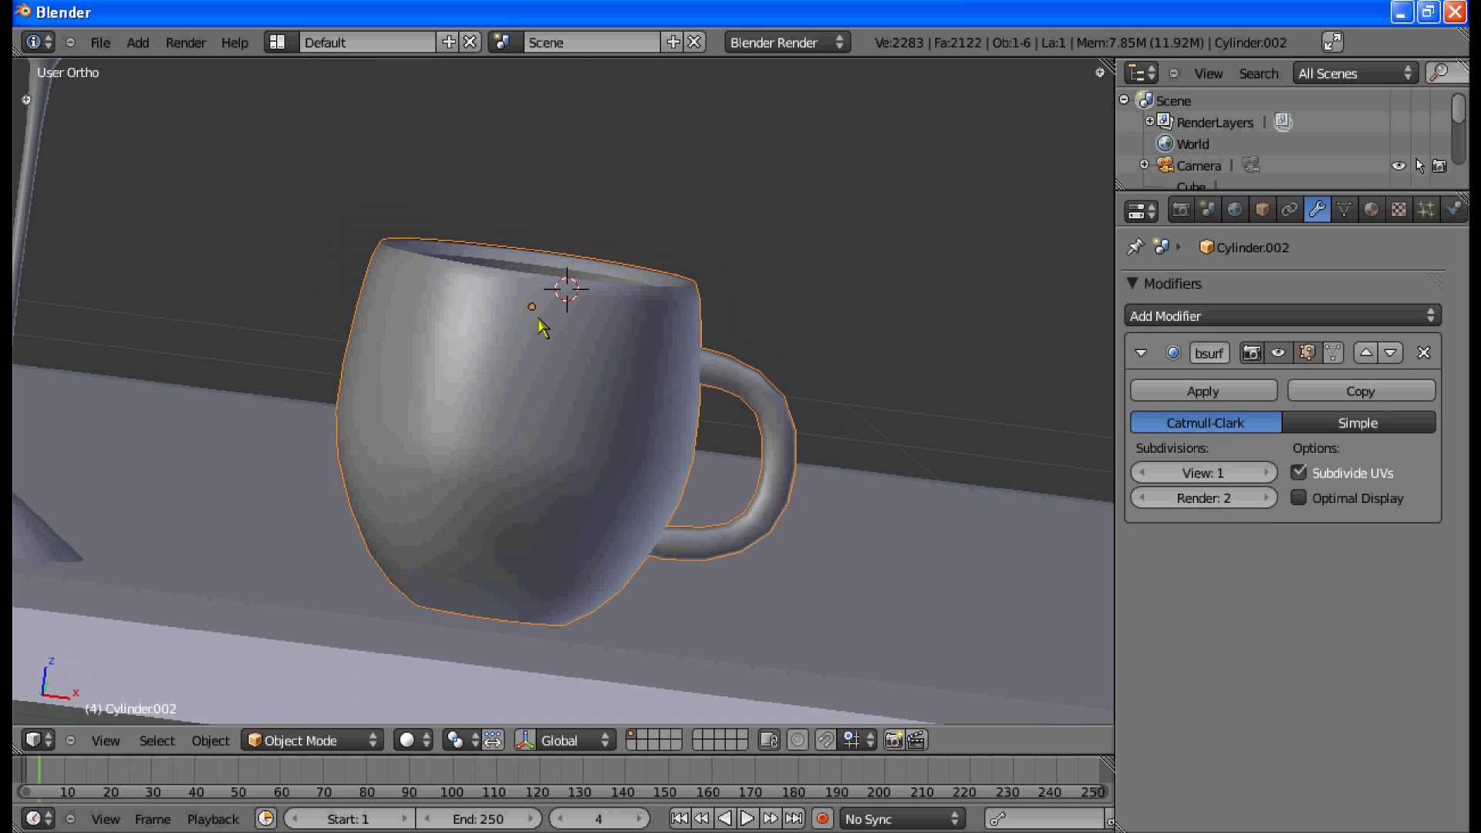
{"action": "middle_click_drag", "start_coordinate": [388, 347], "coordinate": [510, 266]}
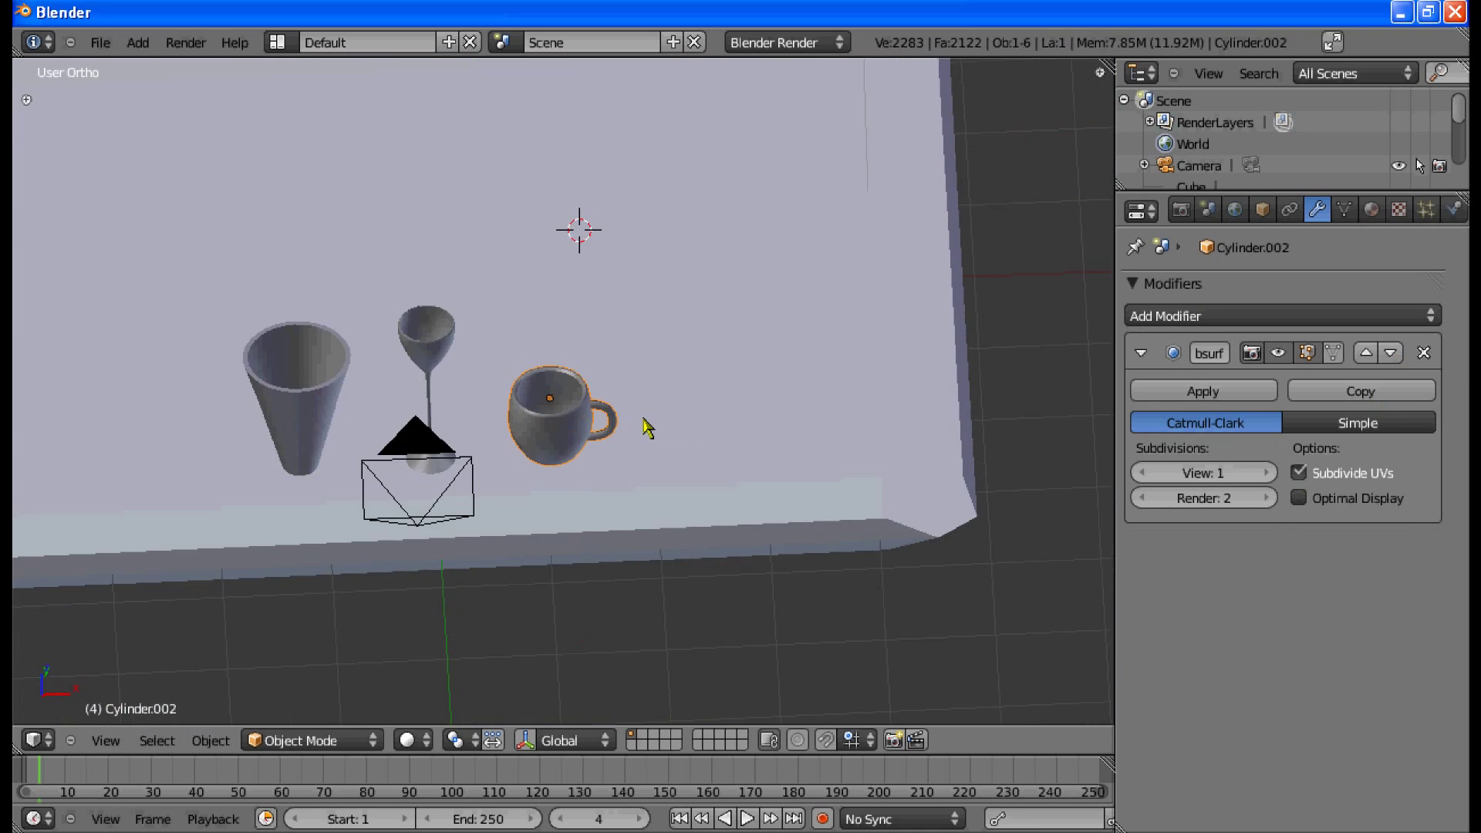
{"action": "middle_click_drag", "start_coordinate": [648, 424], "coordinate": [849, 519], "text": "shift"}
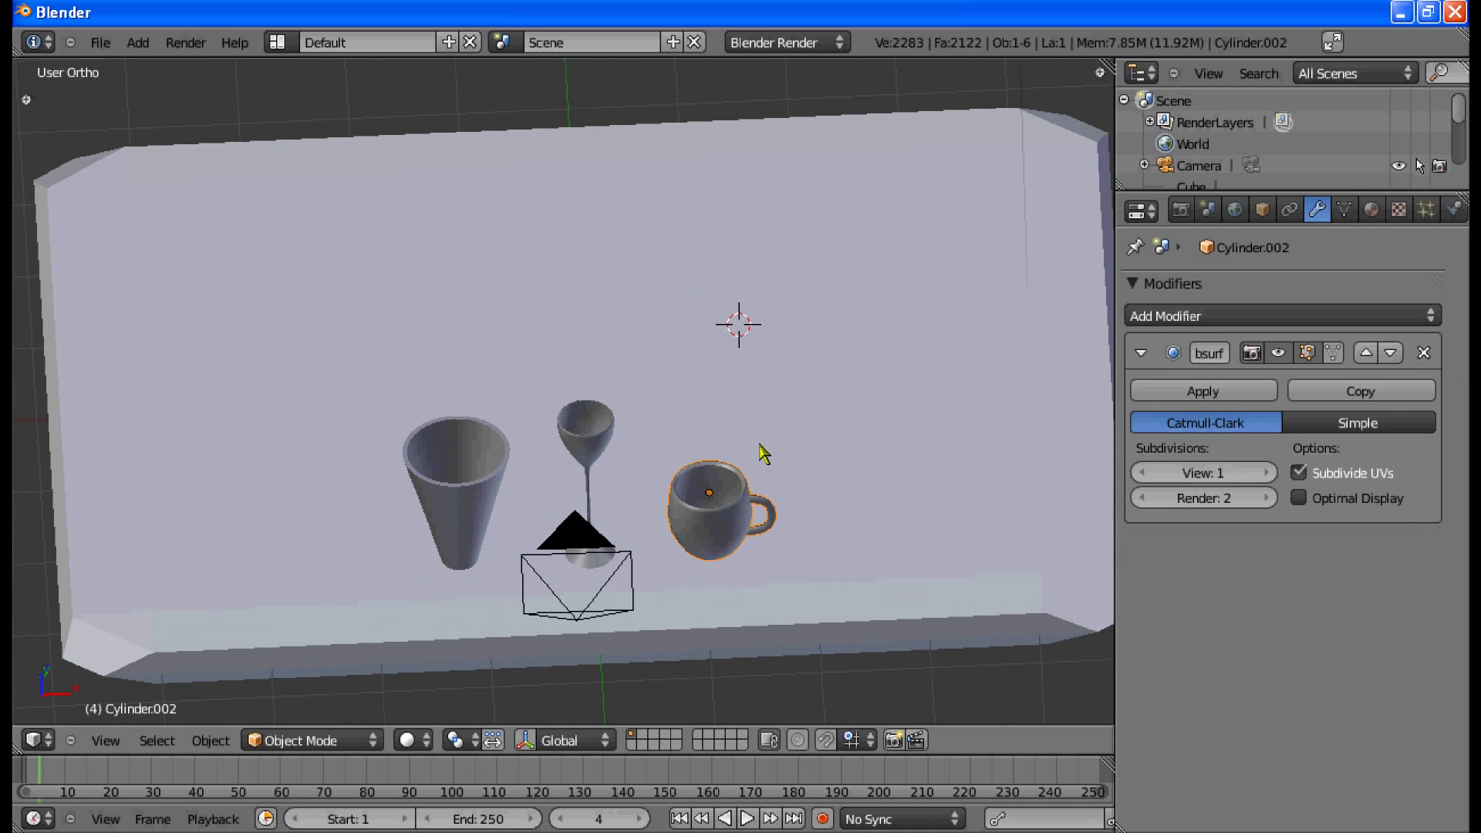
{"action": "middle_click_drag", "start_coordinate": [864, 648], "coordinate": [567, 461]}
{"action": "scroll", "coordinate": [567, 461], "scroll_direction": "up", "scroll_amount": 2}
{"action": "right_click", "coordinate": [567, 462]}
{"action": "key", "text": "KP_0"}
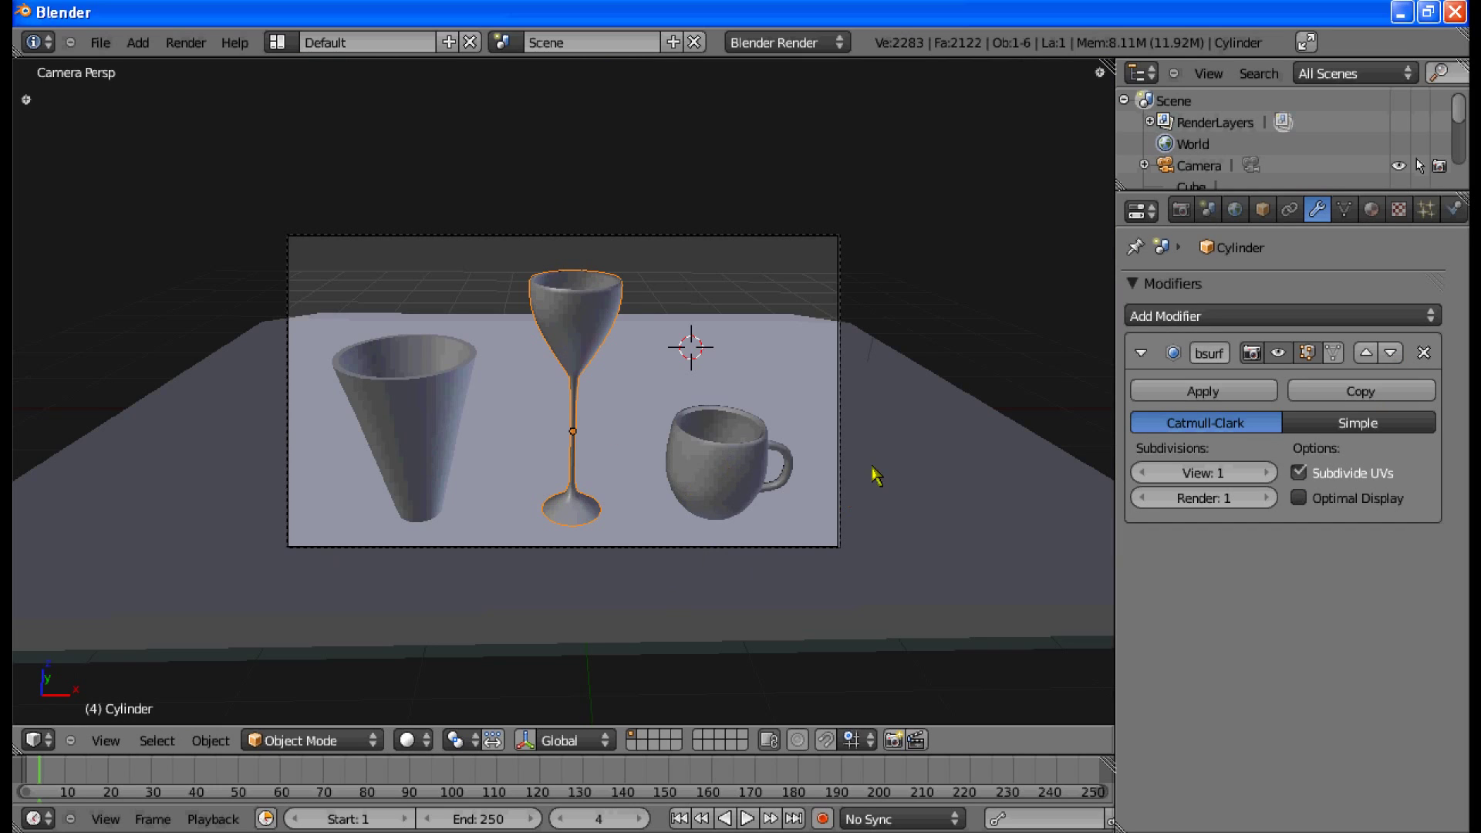
Step: Create a new material for the wine glass
{"action": "left_click", "coordinate": [1381, 206]}
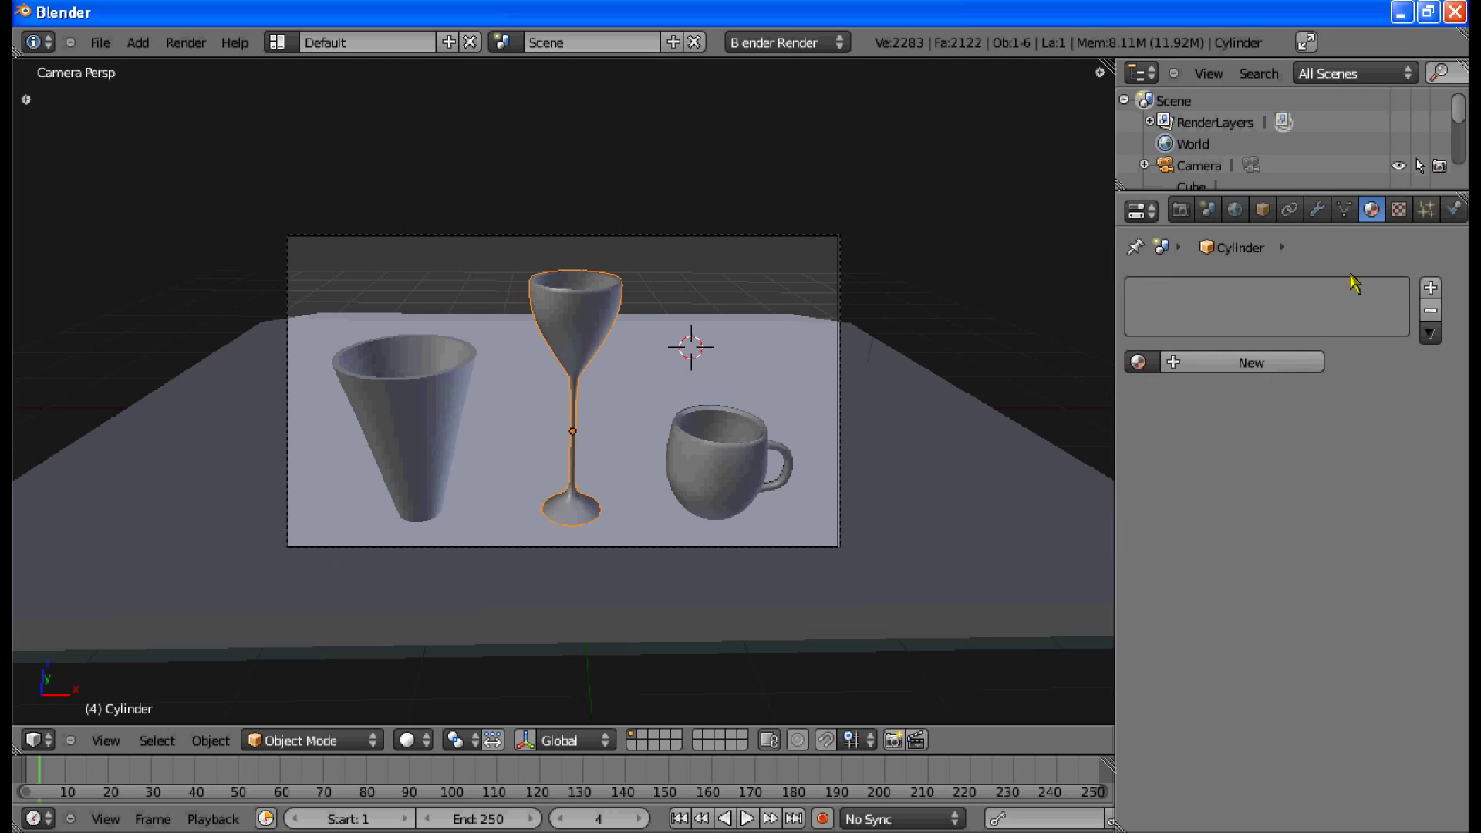
{"action": "left_click", "coordinate": [1289, 365]}
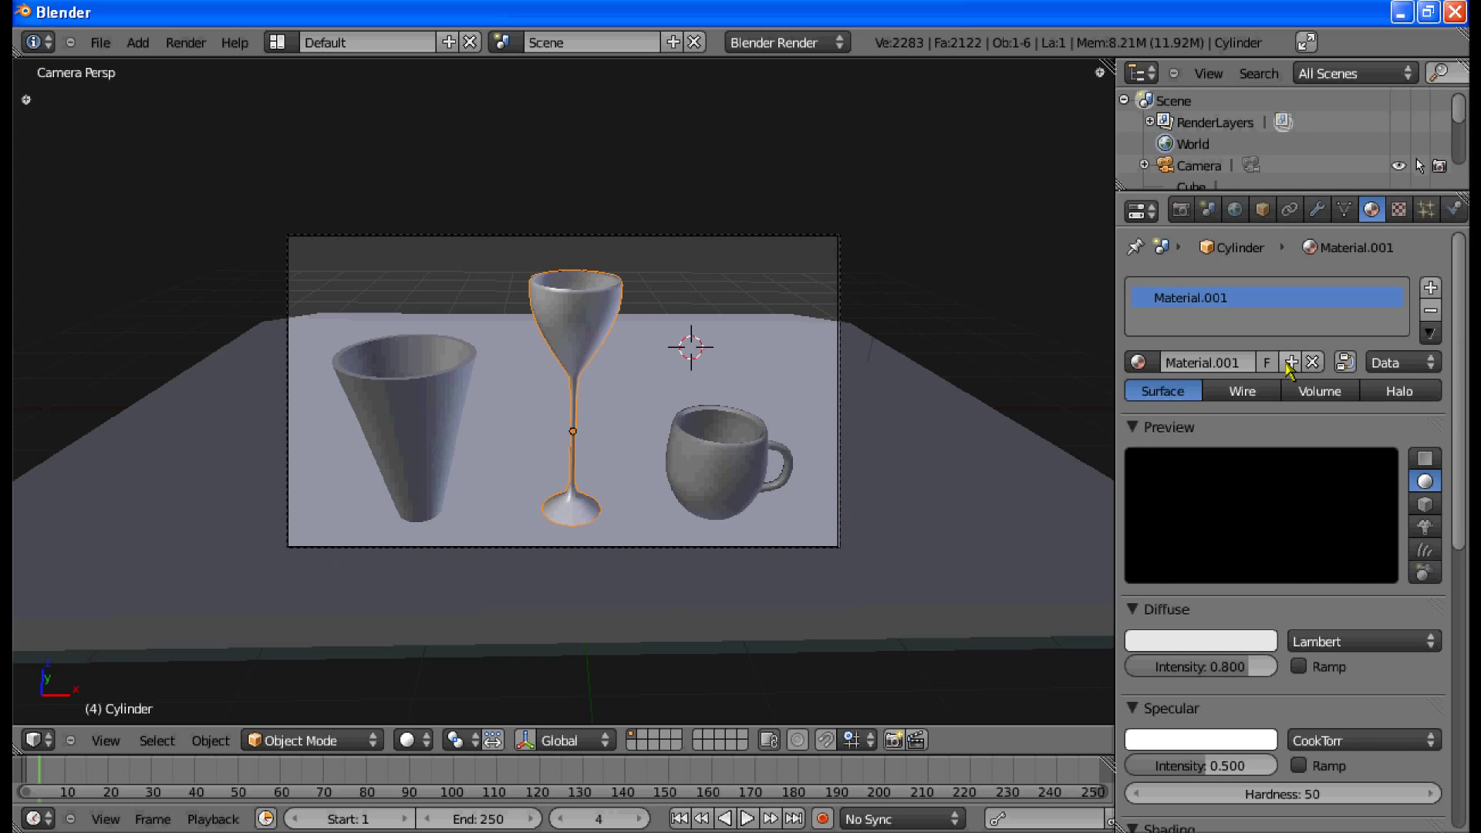
{"action": "scroll", "coordinate": [1266, 480], "scroll_direction": "down", "scroll_amount": 4}
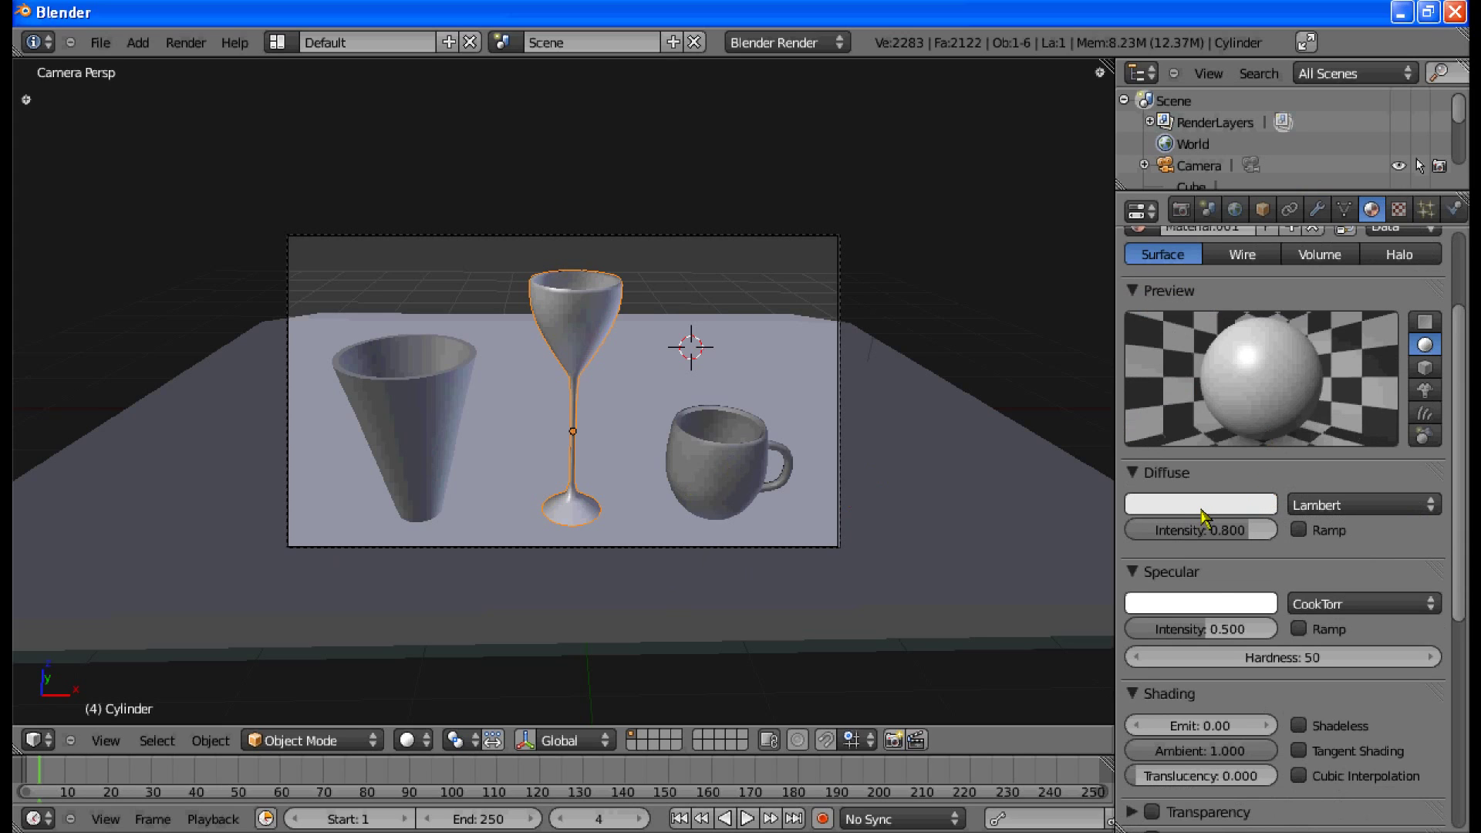
{"action": "scroll", "coordinate": [1217, 600], "scroll_direction": "down", "scroll_amount": 7}
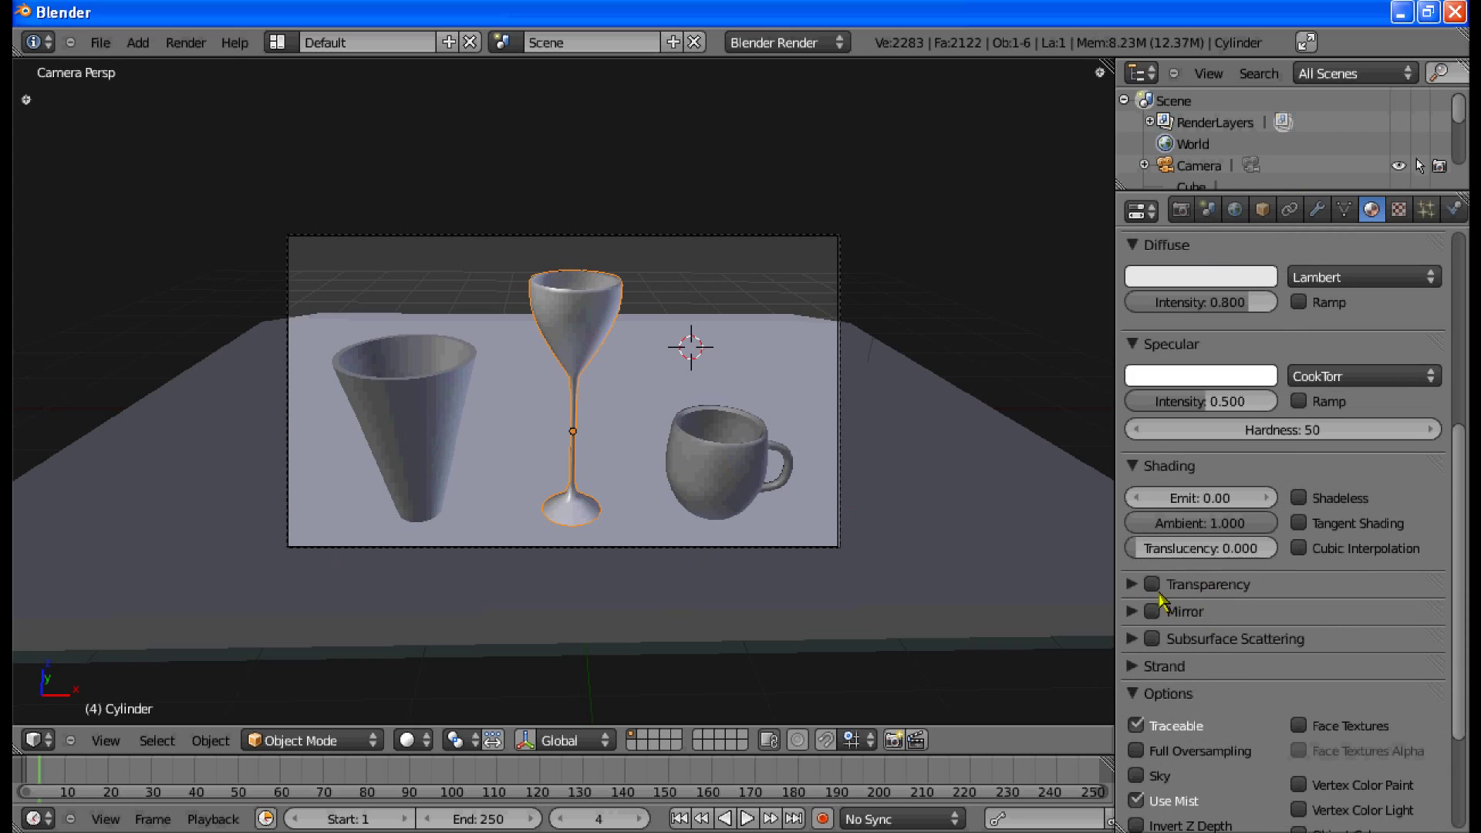
Step: Enable Transparency and Mirror, set Alpha to 0 with Raytrace, and begin editing IOR
{"action": "left_click", "coordinate": [1153, 586]}
{"action": "left_click", "coordinate": [1132, 586]}
{"action": "scroll", "coordinate": [1142, 594], "scroll_direction": "down", "scroll_amount": 4}
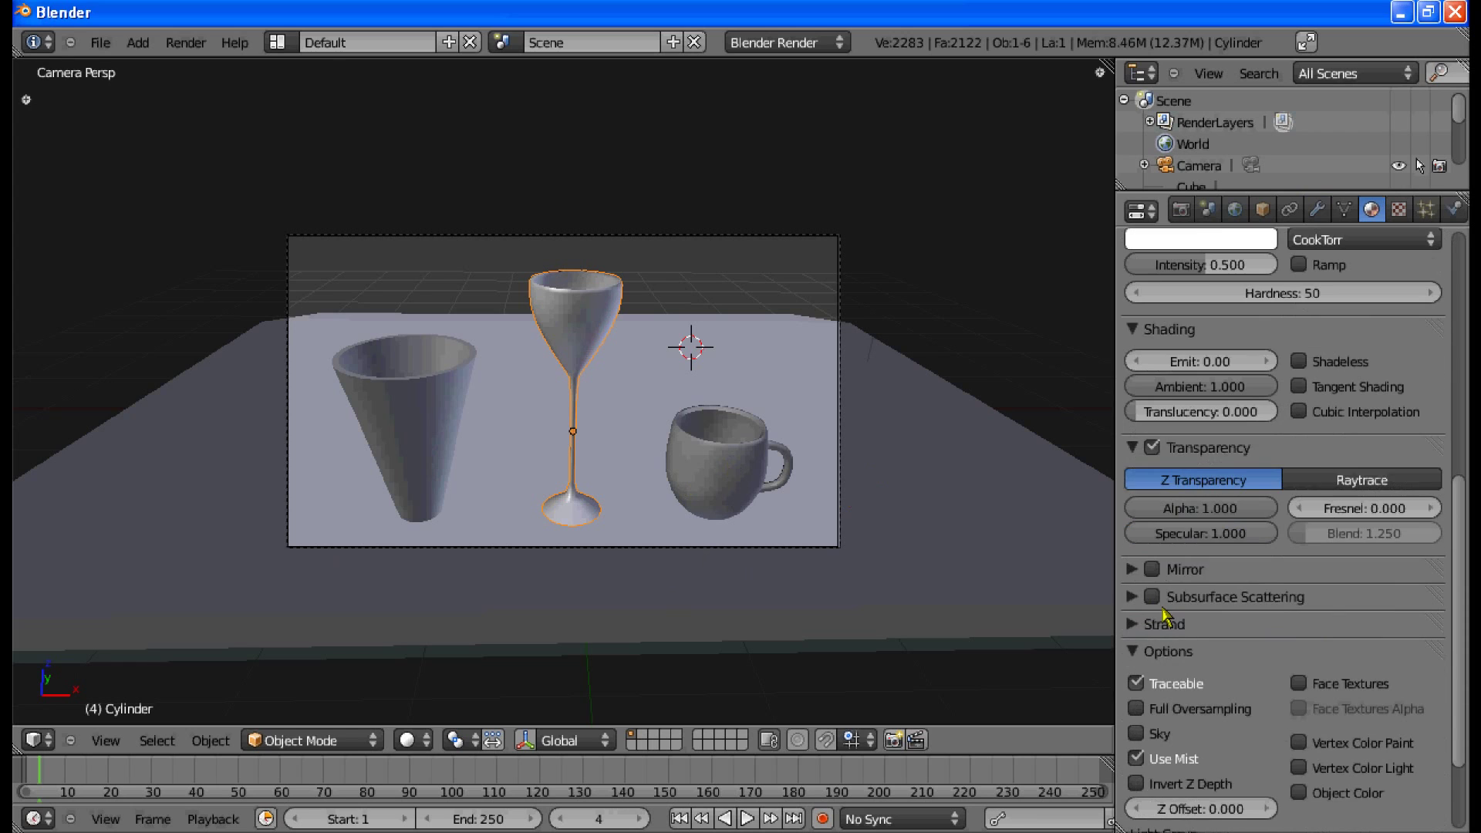
{"action": "left_click", "coordinate": [1151, 570]}
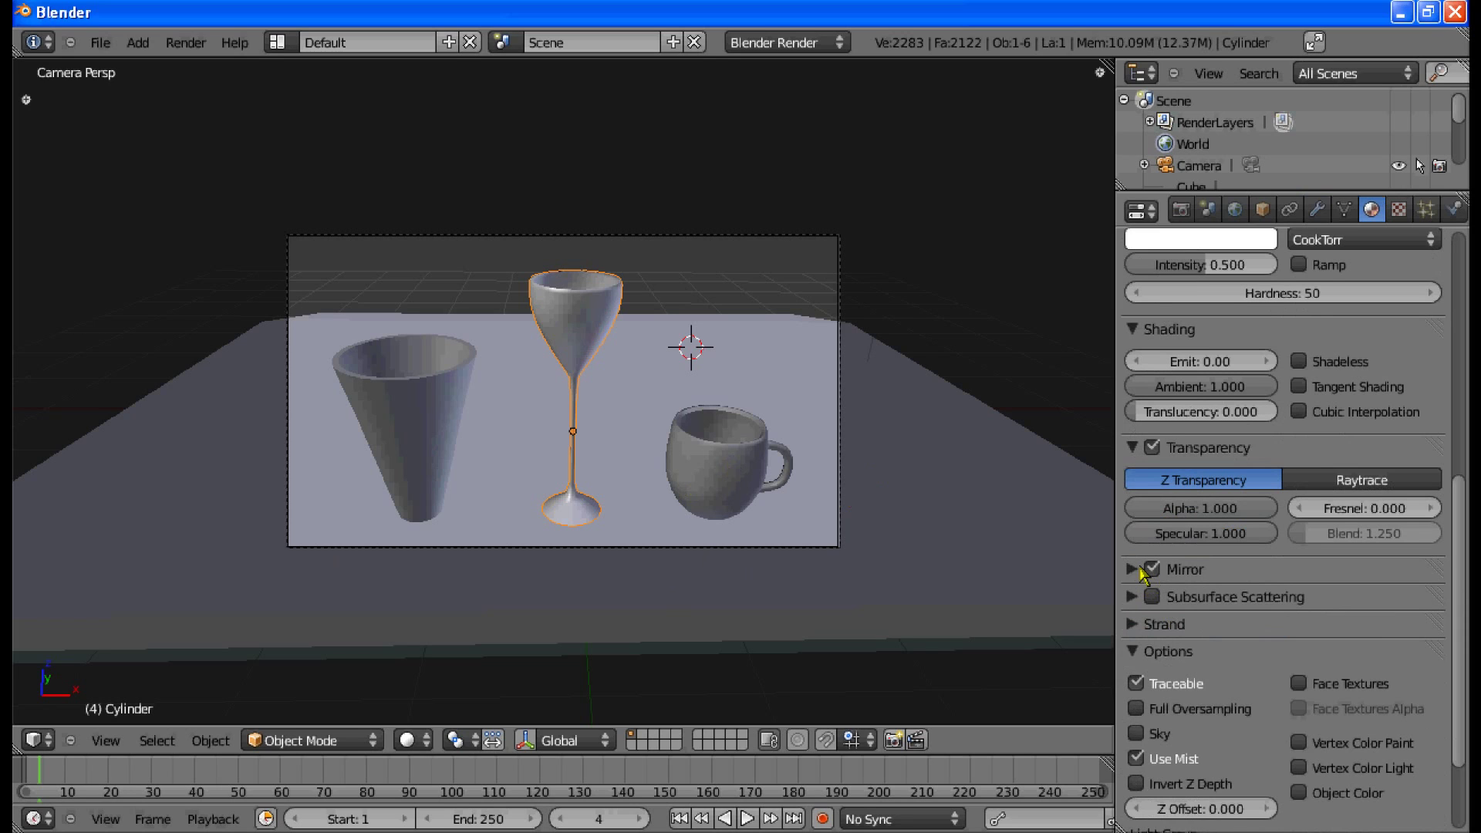
{"action": "left_click", "coordinate": [1144, 575]}
{"action": "left_click_drag", "start_coordinate": [1223, 512], "coordinate": [985, 516]}
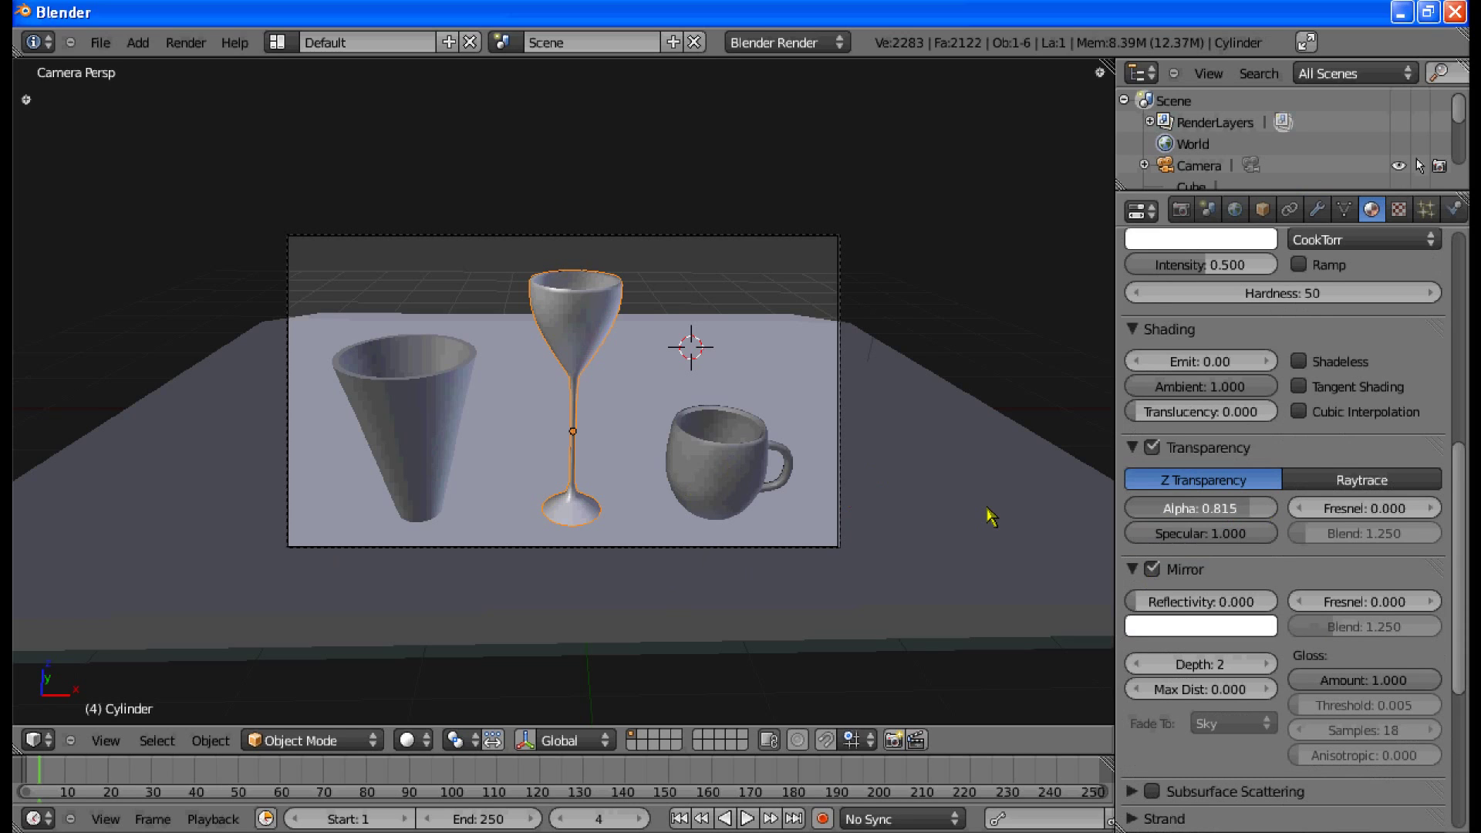
{"action": "left_click", "coordinate": [1361, 480]}
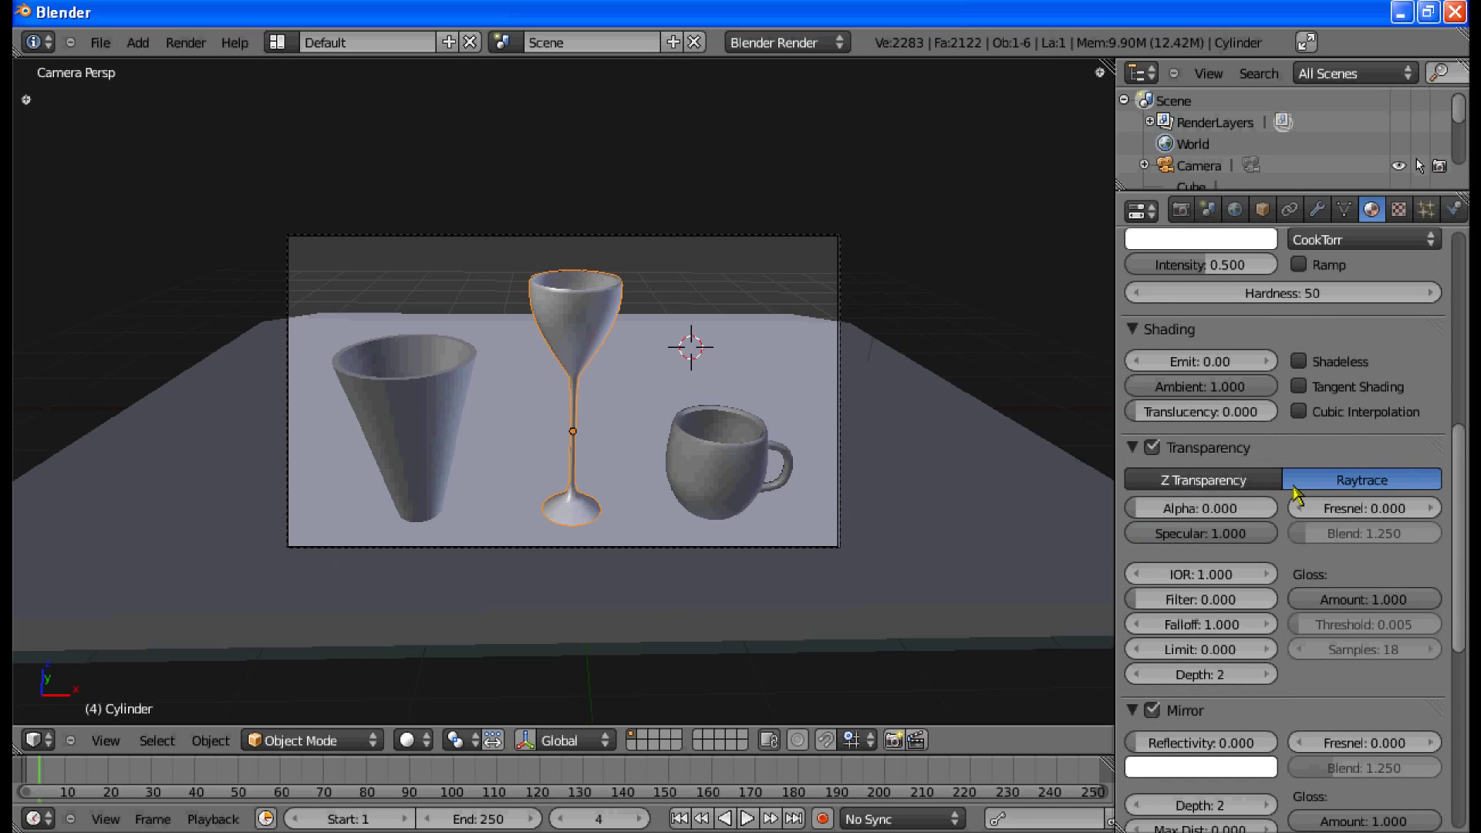
{"action": "left_click", "coordinate": [1210, 574]}
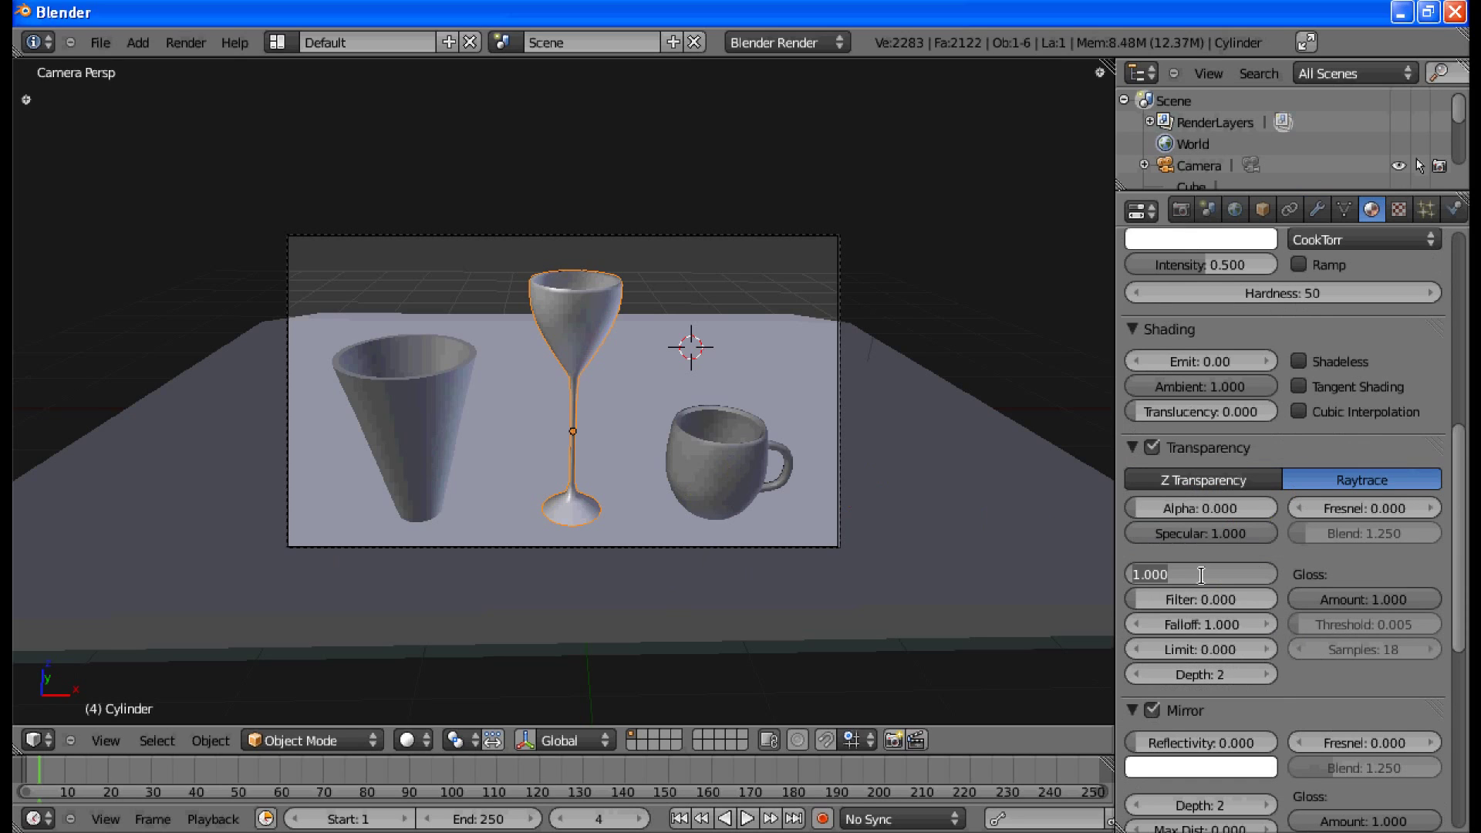
Step: Set the glass IOR to 1.1, briefly trying 1.0 before restoring 1.1
{"action": "type", "text": "1.1"}
{"action": "key", "text": "Return"}
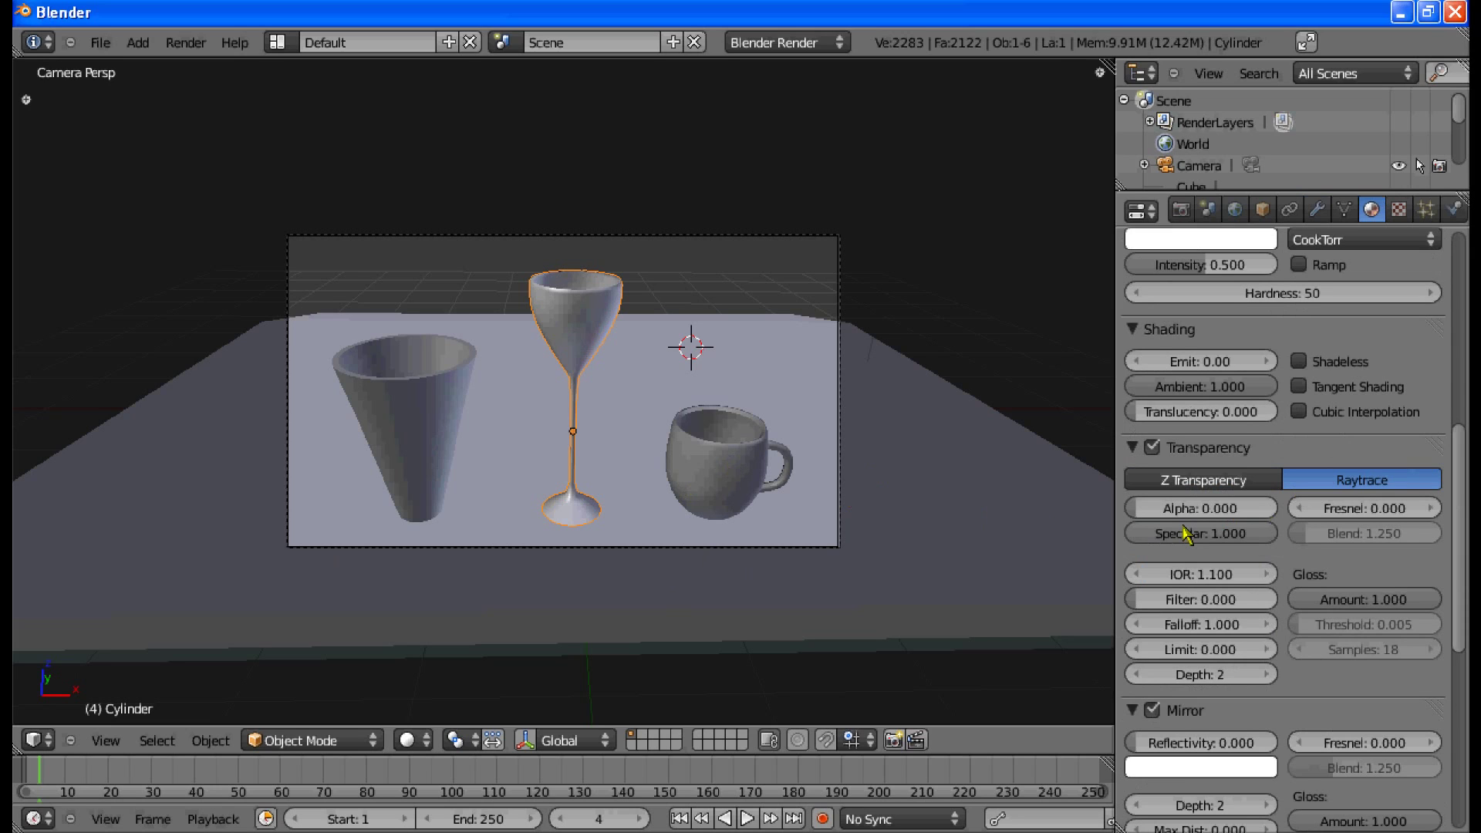
{"action": "scroll", "coordinate": [1185, 532], "scroll_direction": "up", "scroll_amount": 10}
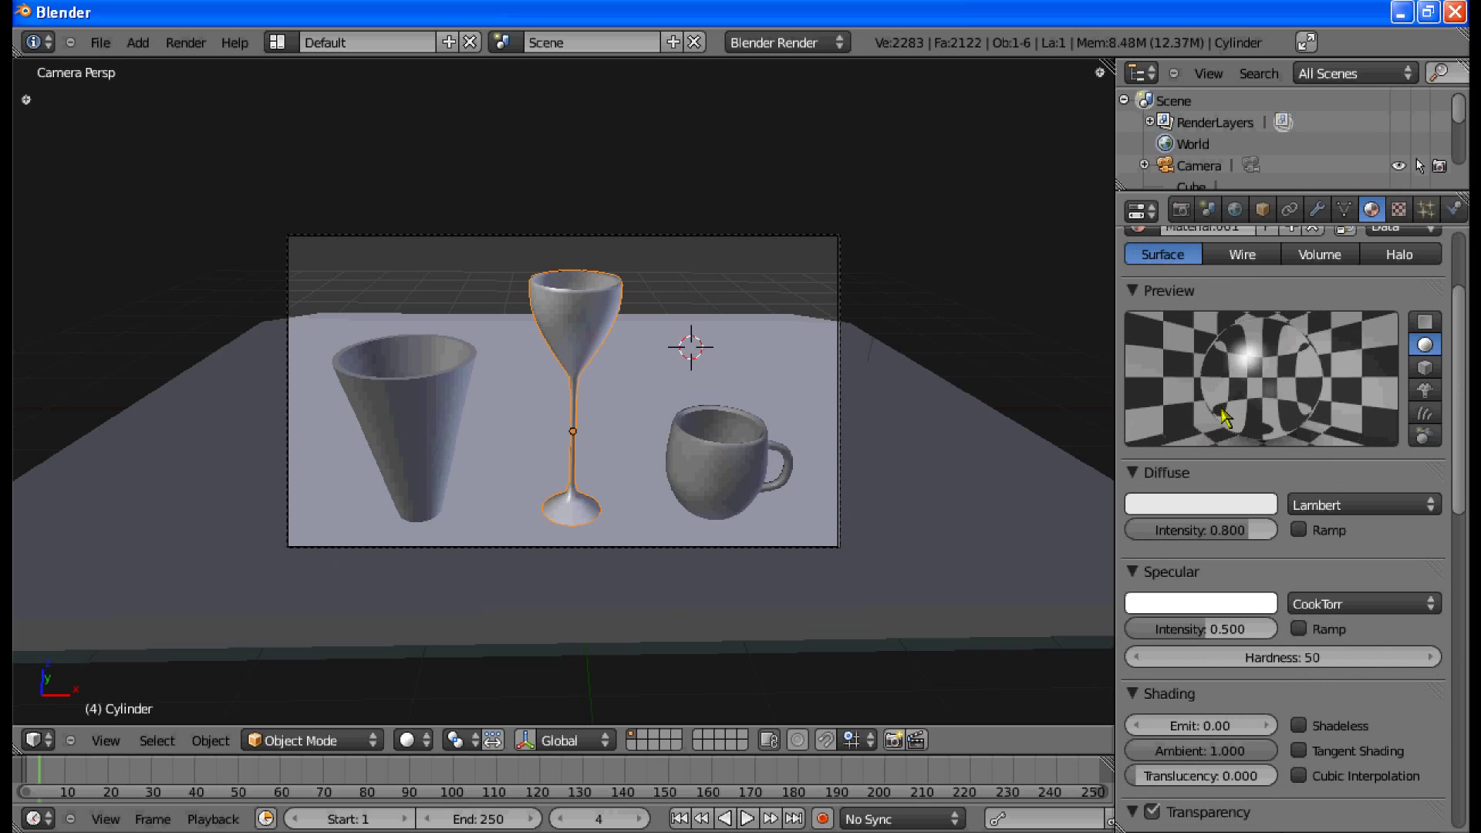
{"action": "scroll", "coordinate": [1250, 544], "scroll_direction": "down", "scroll_amount": 3}
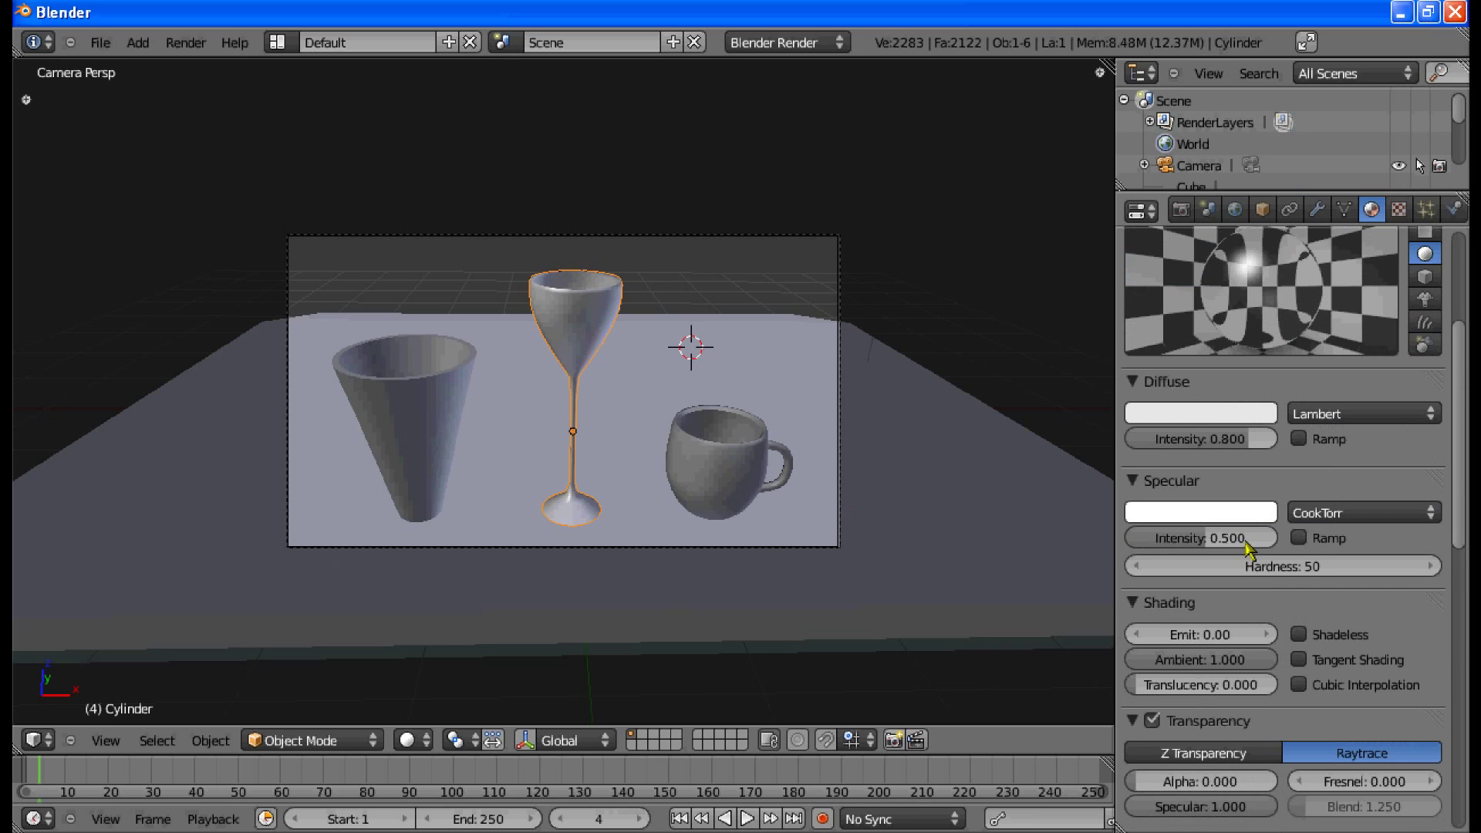
{"action": "scroll", "coordinate": [1245, 544], "scroll_direction": "down", "scroll_amount": 2}
{"action": "left_click", "coordinate": [1181, 801]}
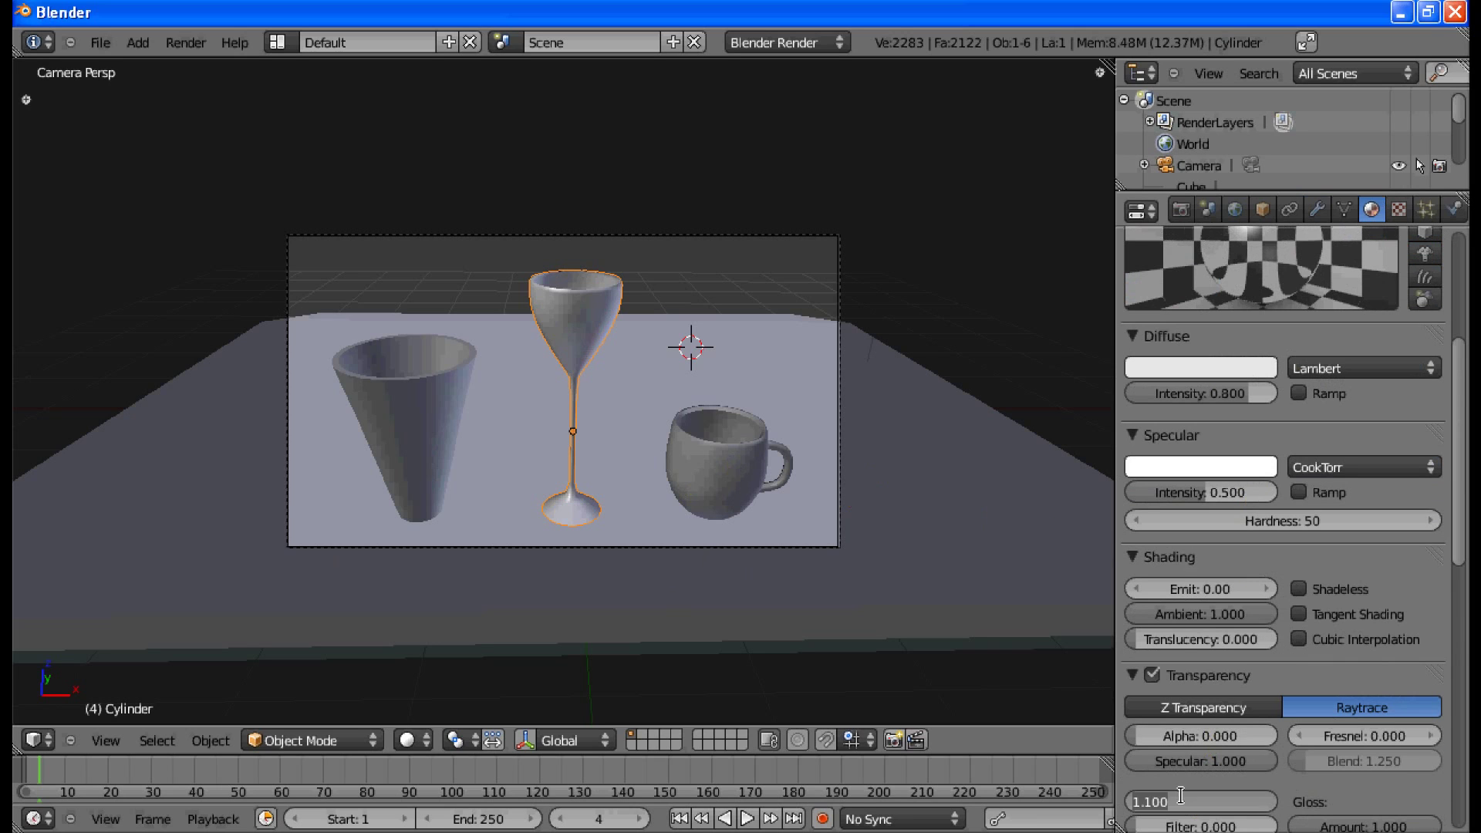
{"action": "type", "text": "1"}
{"action": "key", "text": "Return"}
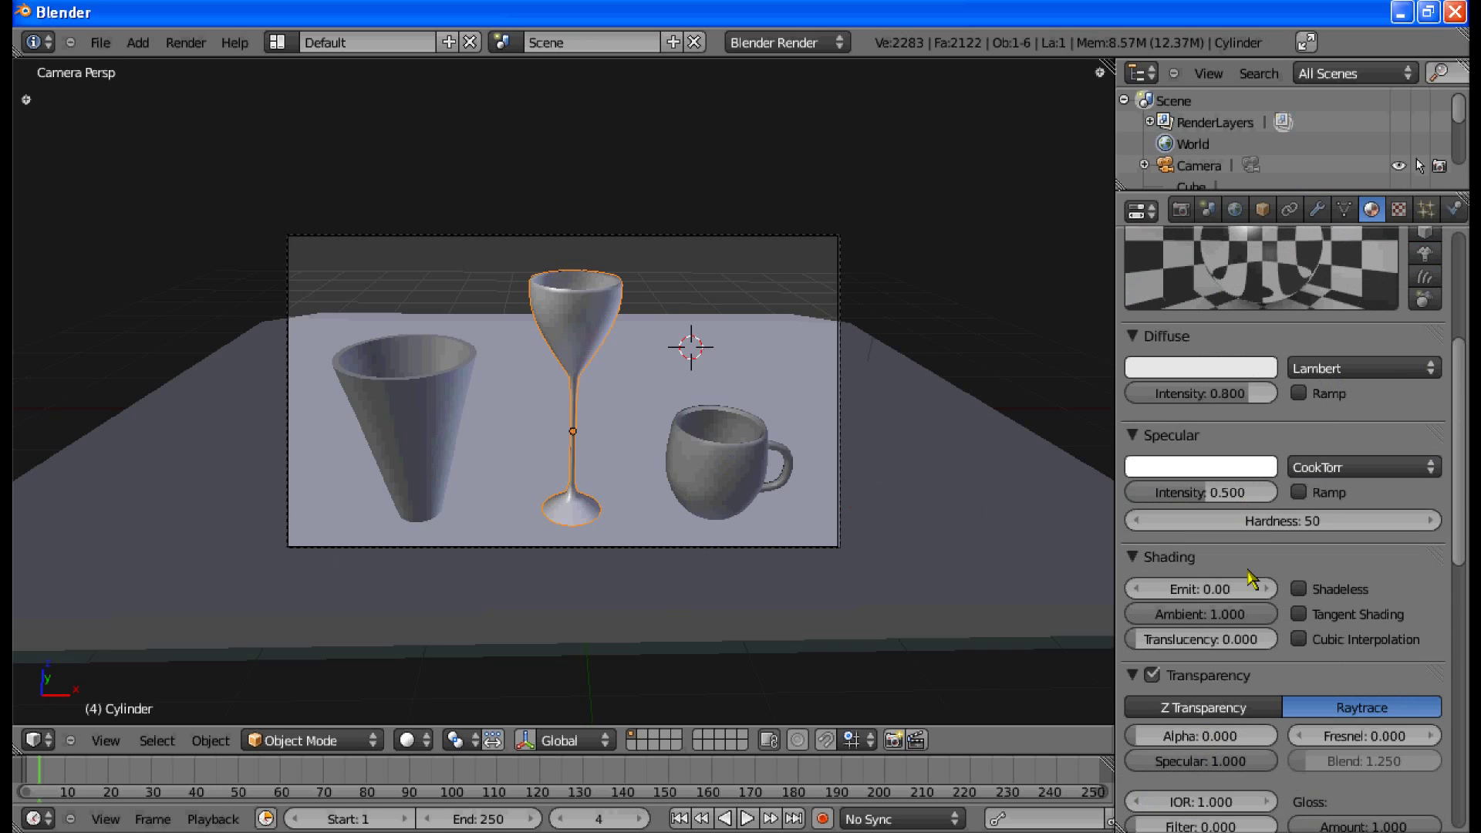
{"action": "scroll", "coordinate": [1251, 578], "scroll_direction": "up", "scroll_amount": 4}
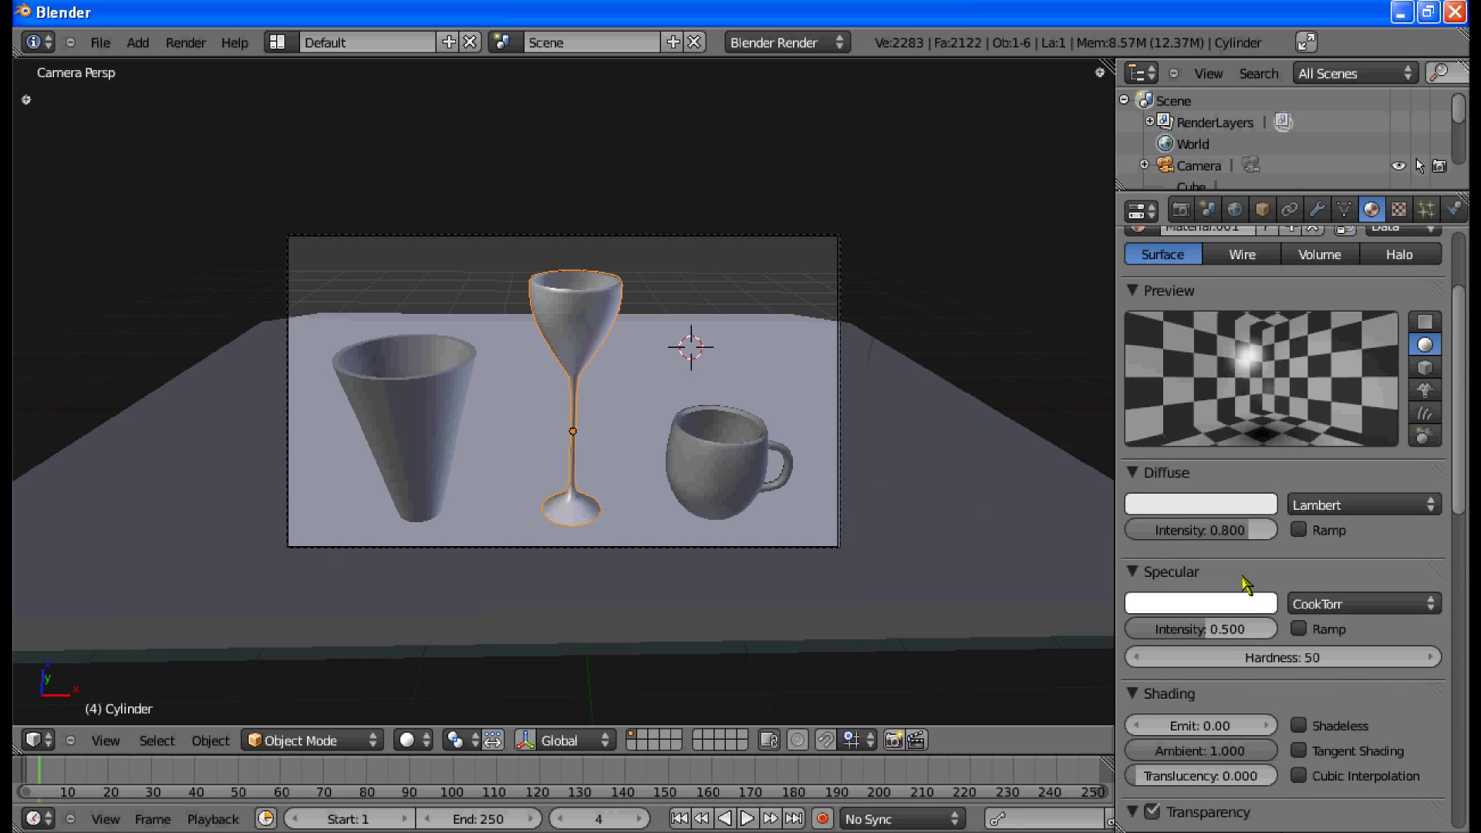
{"action": "scroll", "coordinate": [1208, 702], "scroll_direction": "down", "scroll_amount": 7}
{"action": "left_click", "coordinate": [1203, 711]}
{"action": "type", "text": "1"}
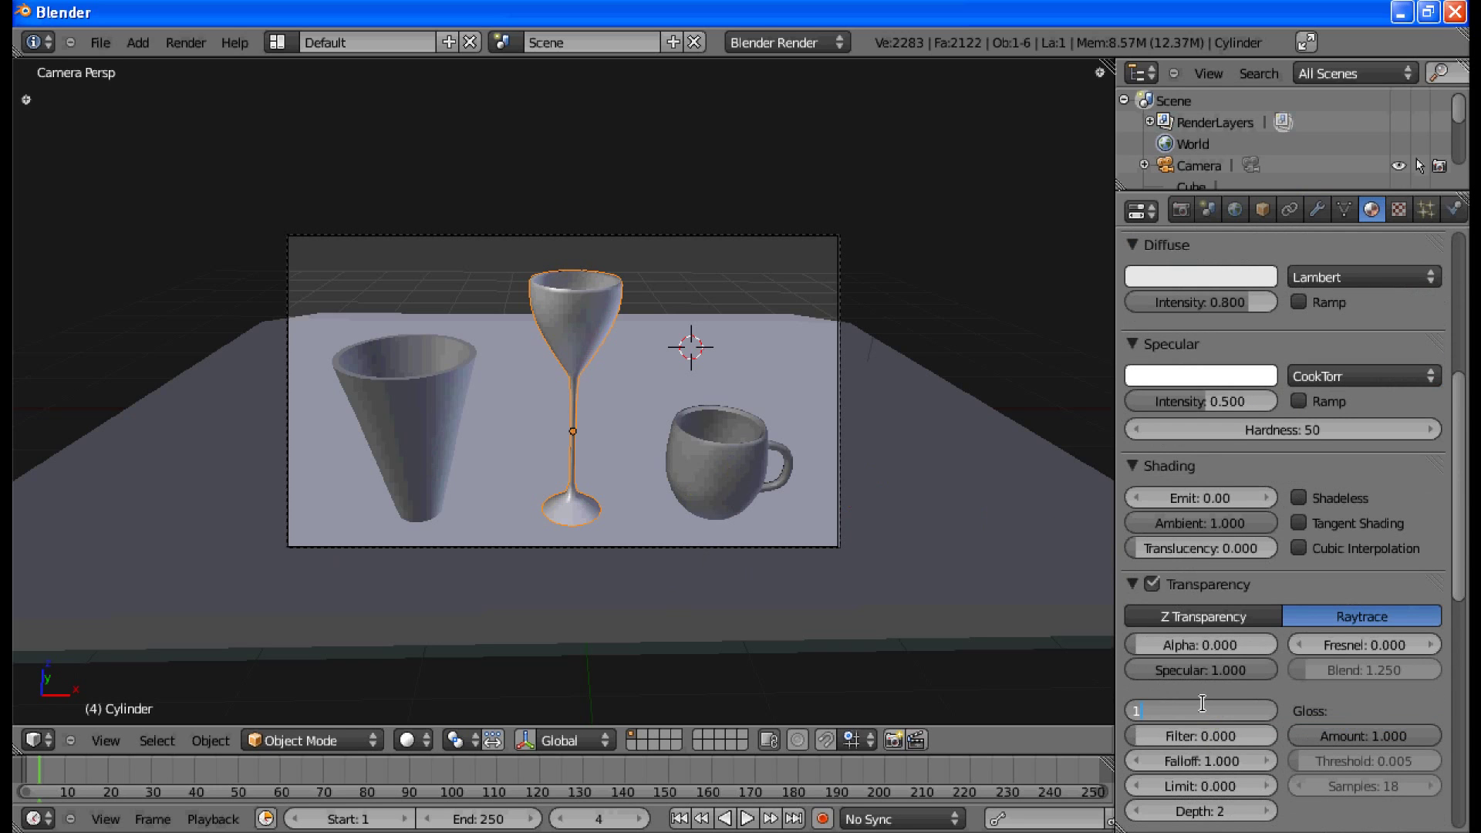
{"action": "type", "text": ".1"}
{"action": "key", "text": "Return"}
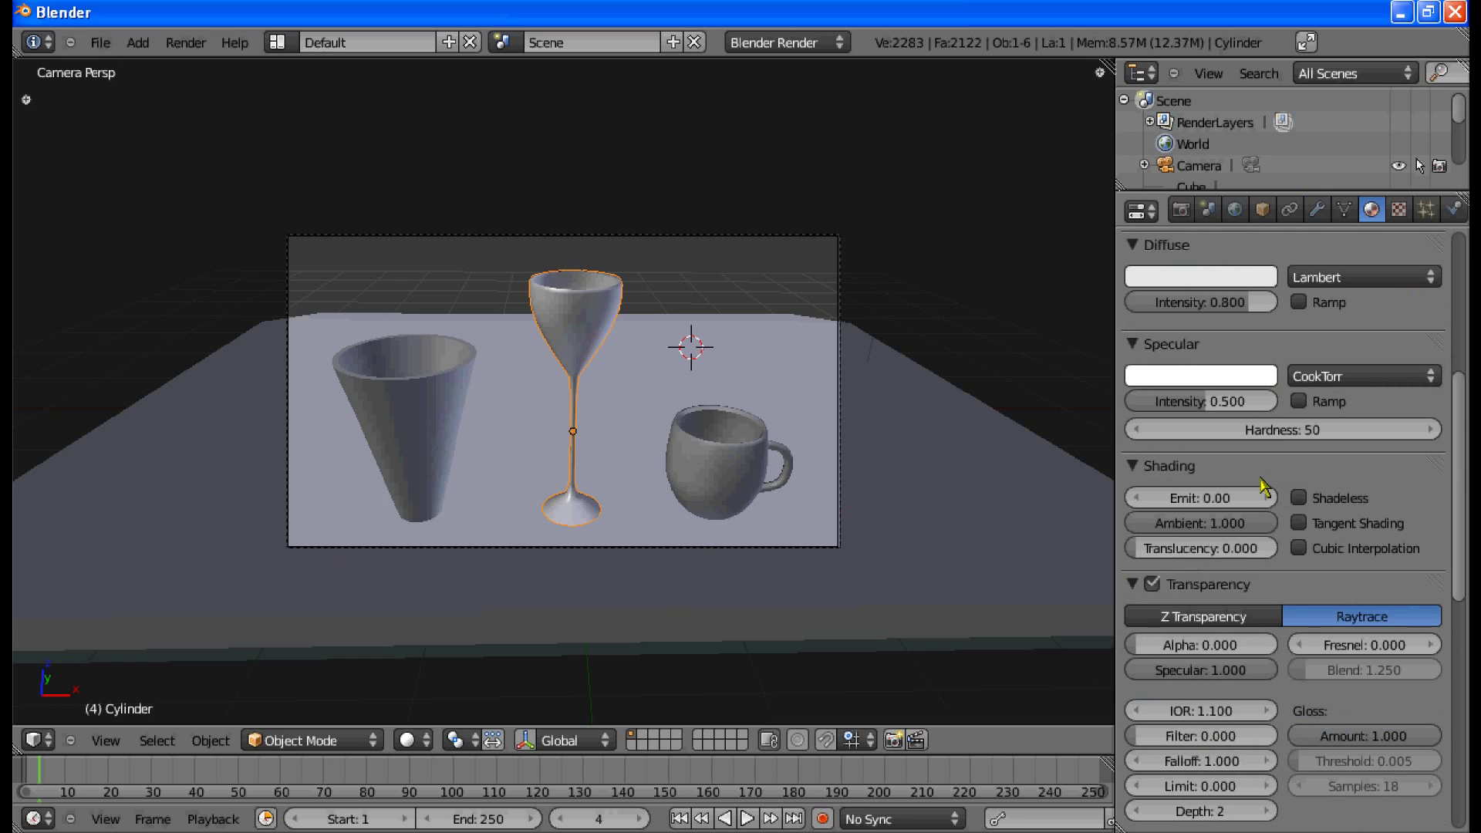
Step: Set Mirror Reflectivity to 0.1
{"action": "scroll", "coordinate": [1263, 486], "scroll_direction": "up", "scroll_amount": 4}
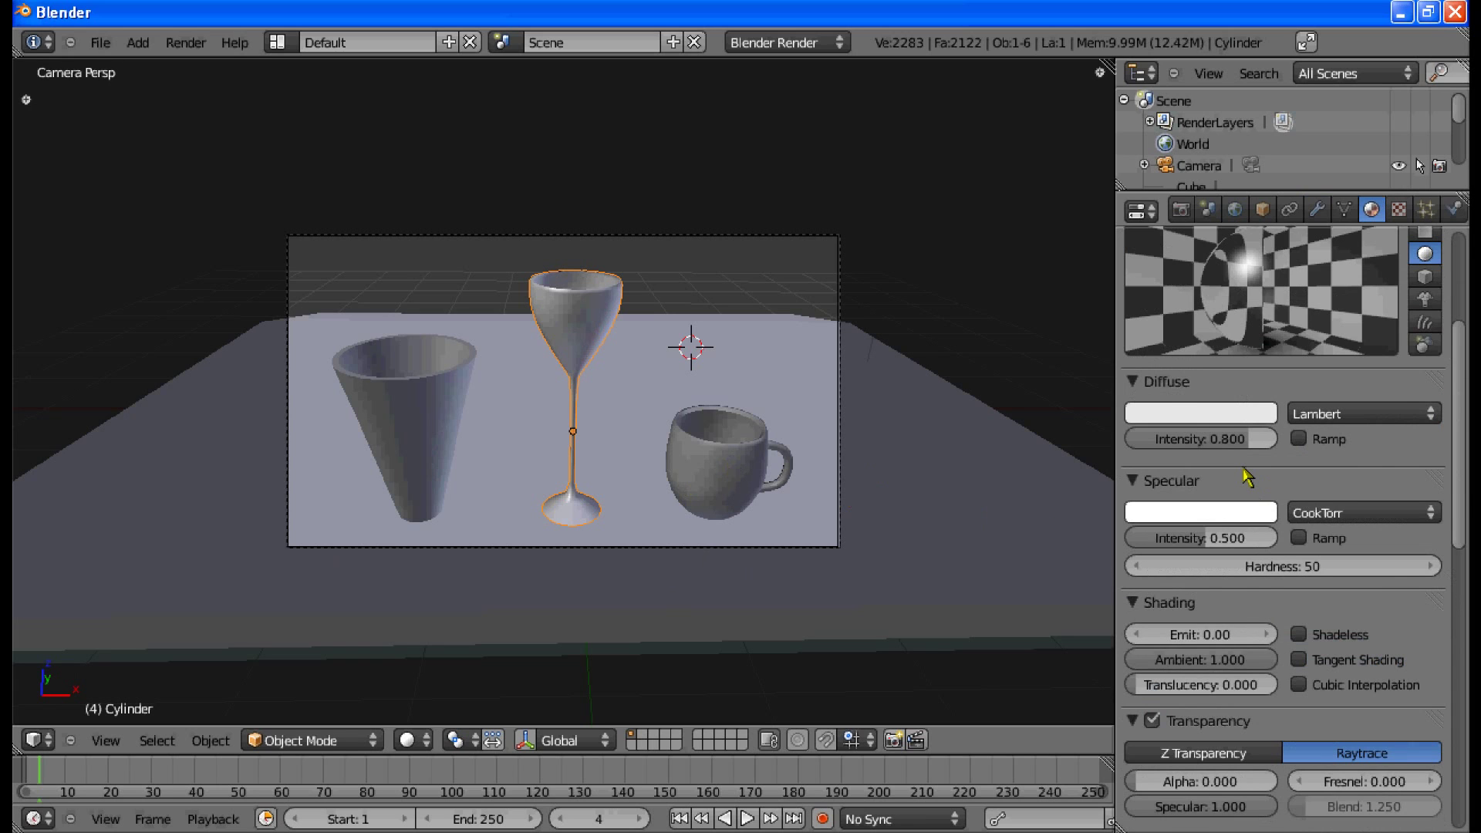
{"action": "scroll", "coordinate": [1261, 494], "scroll_direction": "up", "scroll_amount": 5}
{"action": "scroll", "coordinate": [1250, 530], "scroll_direction": "down", "scroll_amount": 10}
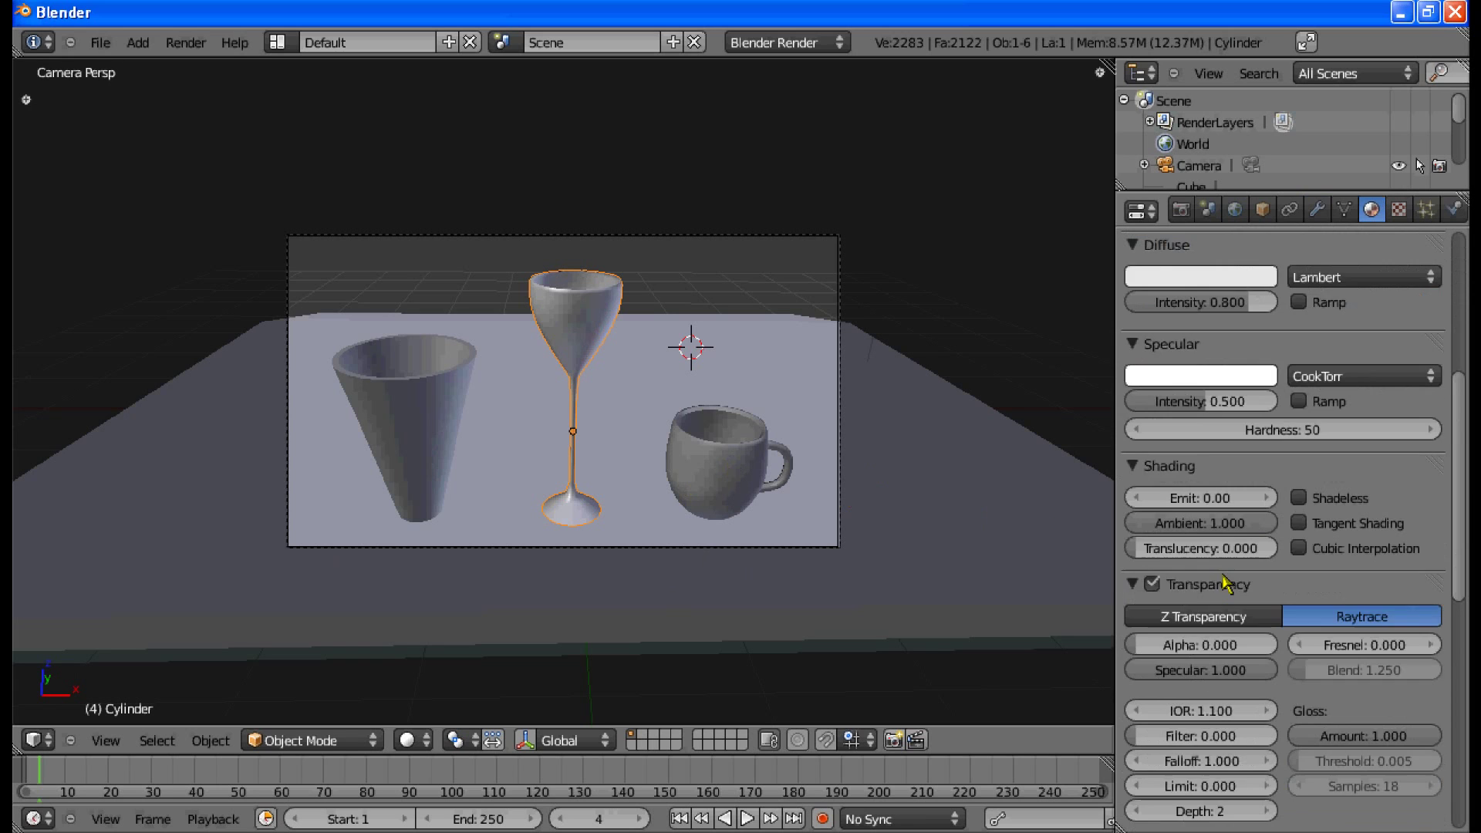
{"action": "scroll", "coordinate": [1219, 584], "scroll_direction": "down", "scroll_amount": 3}
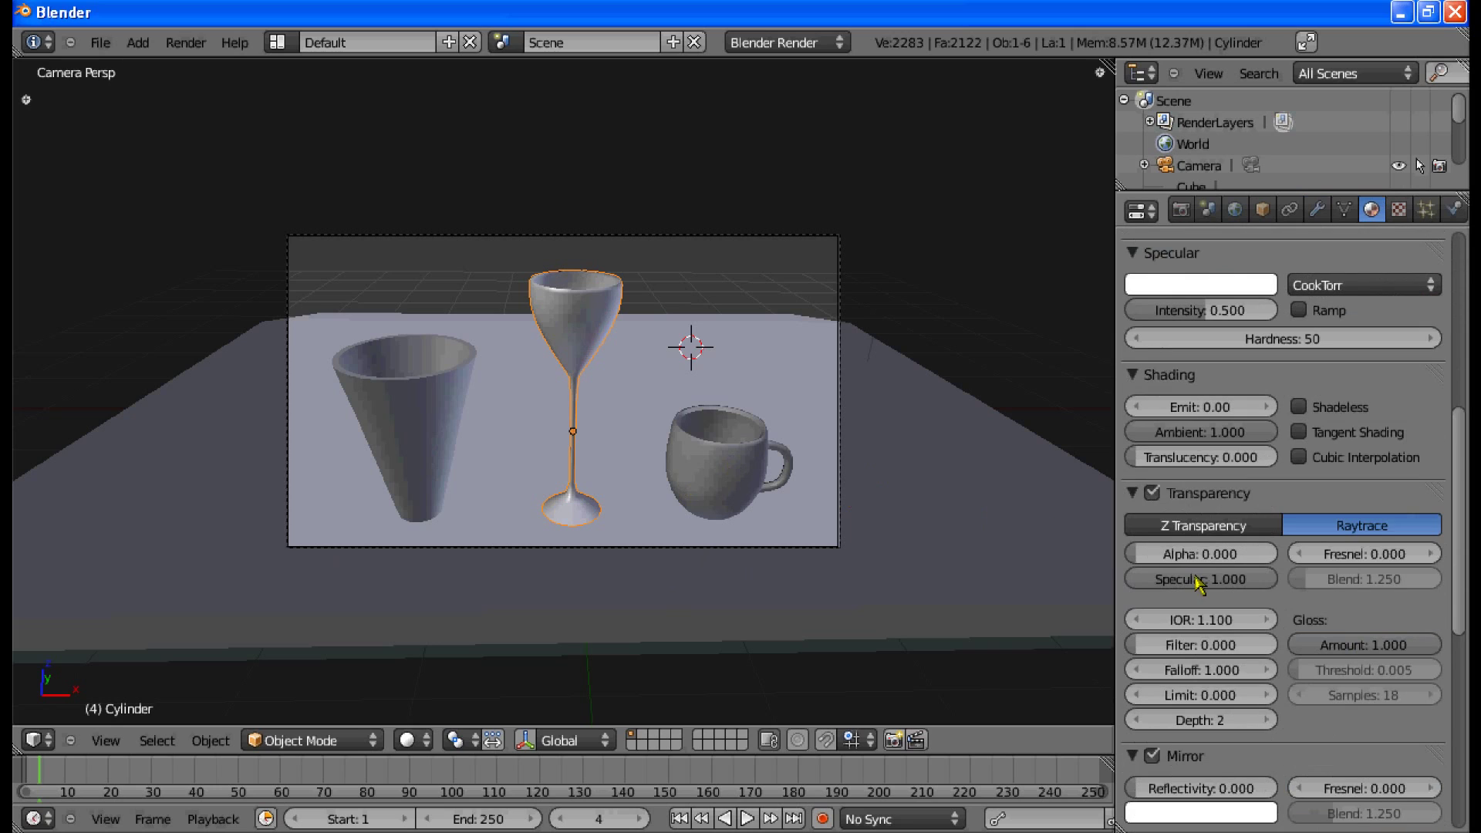
{"action": "left_click", "coordinate": [1210, 788]}
{"action": "type", "text": "0.1"}
{"action": "key", "text": "Return"}
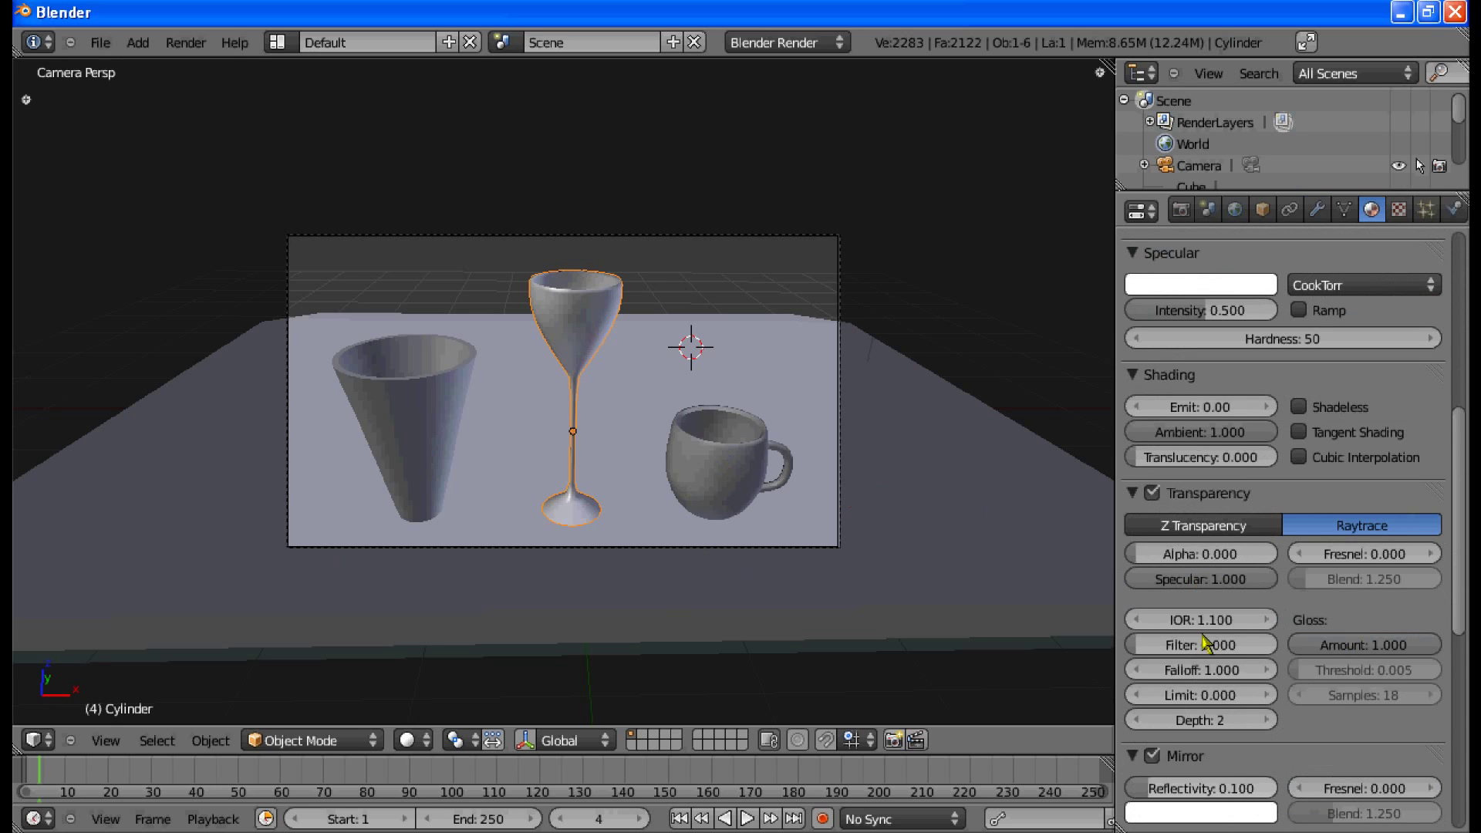
Step: Raise the Transparency ray Depth from 2 to 4
{"action": "scroll", "coordinate": [1248, 565], "scroll_direction": "up", "scroll_amount": 4}
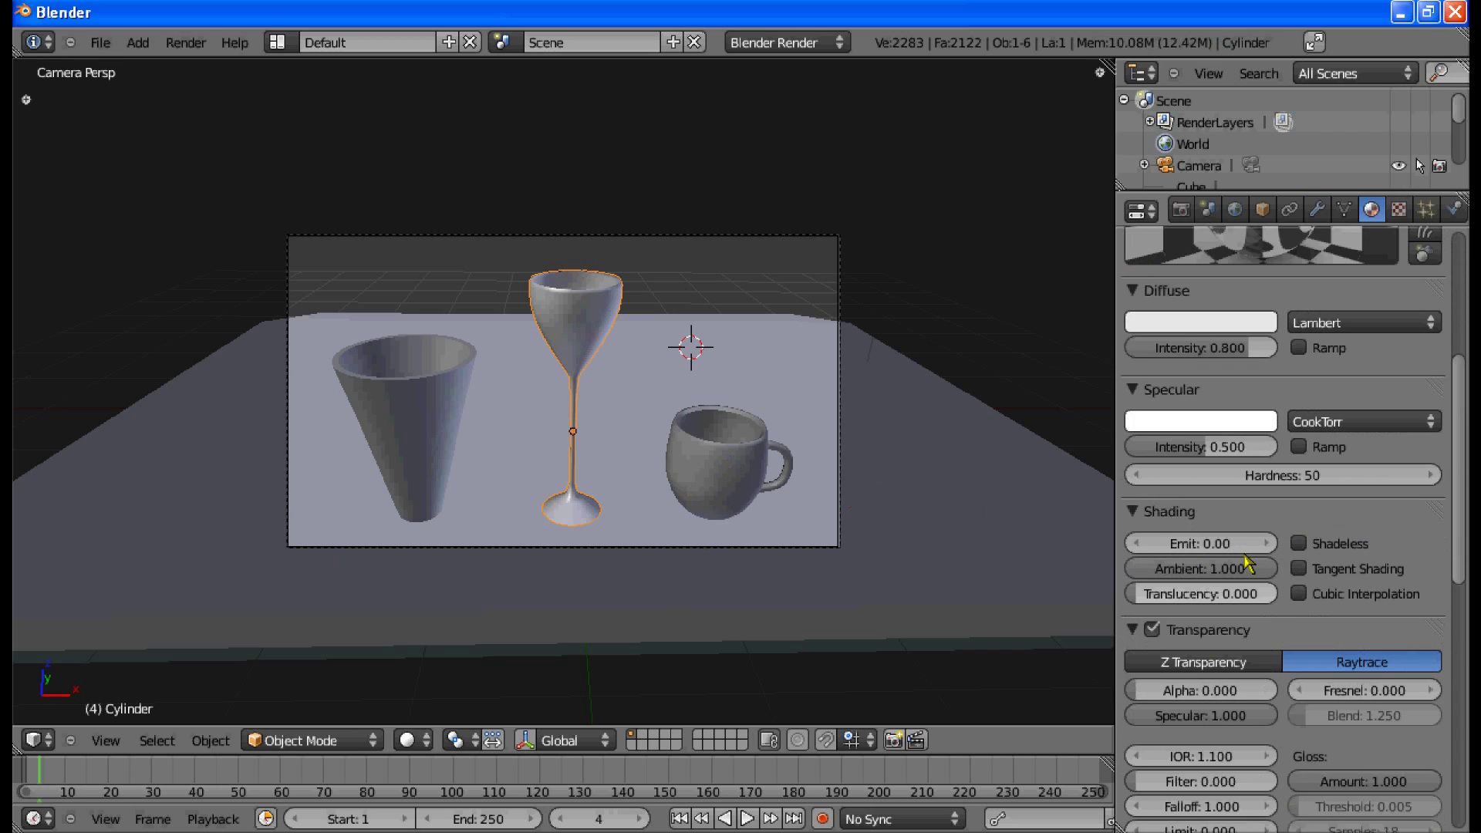
{"action": "scroll", "coordinate": [1247, 566], "scroll_direction": "up", "scroll_amount": 3}
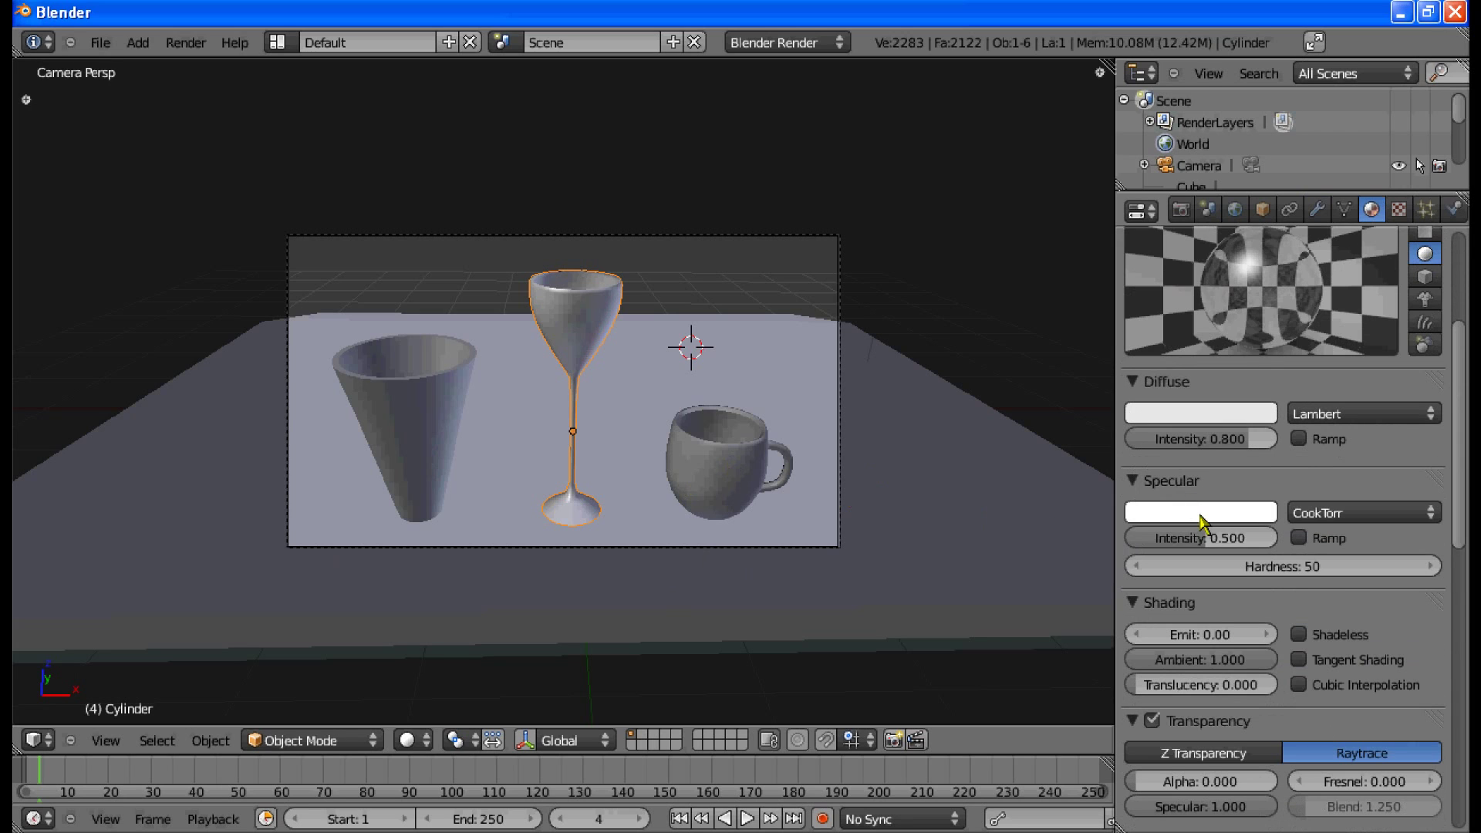
{"action": "scroll", "coordinate": [1194, 519], "scroll_direction": "down", "scroll_amount": 5}
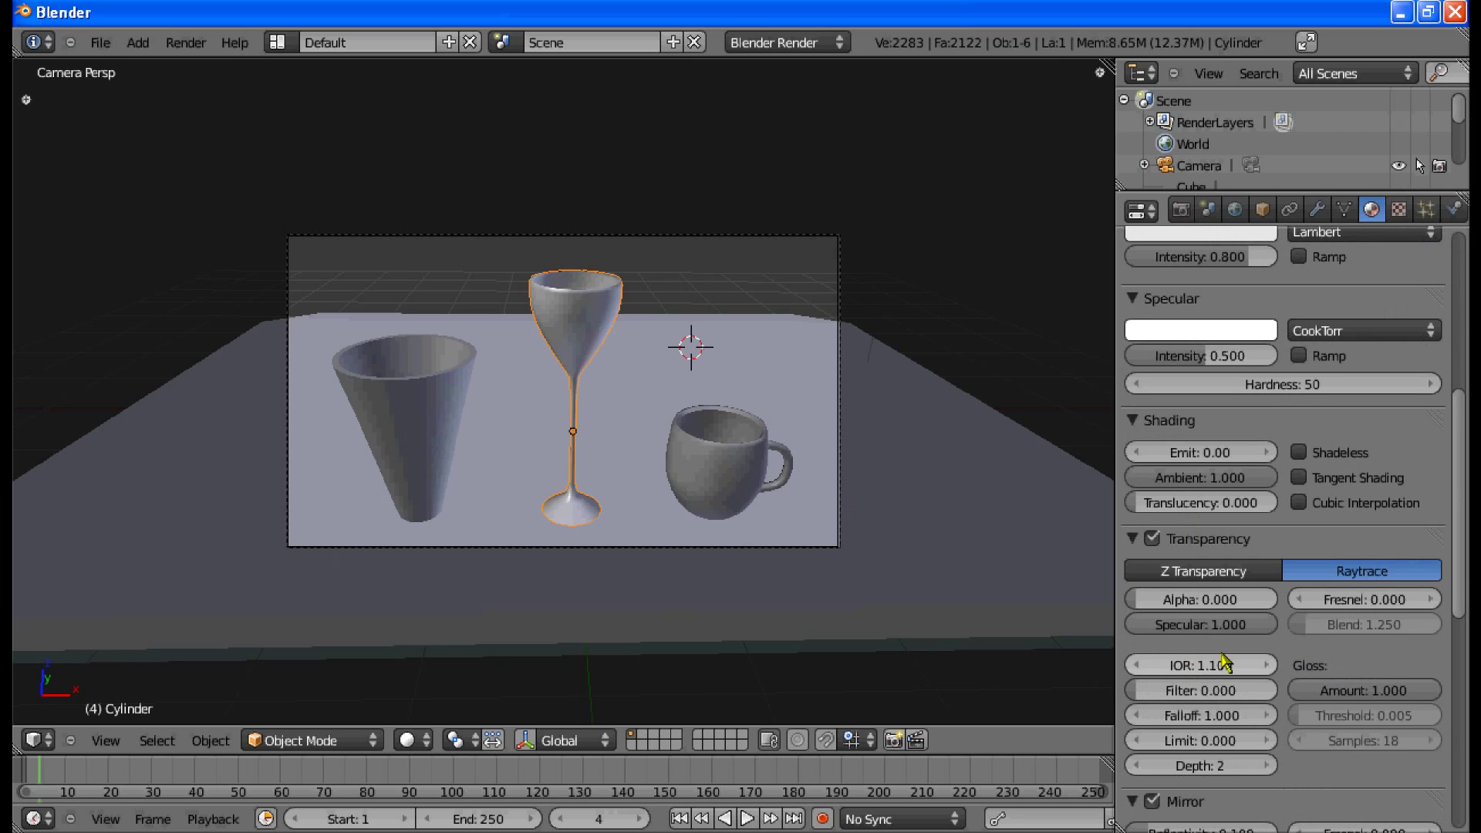
{"action": "scroll", "coordinate": [1237, 652], "scroll_direction": "up", "scroll_amount": 9}
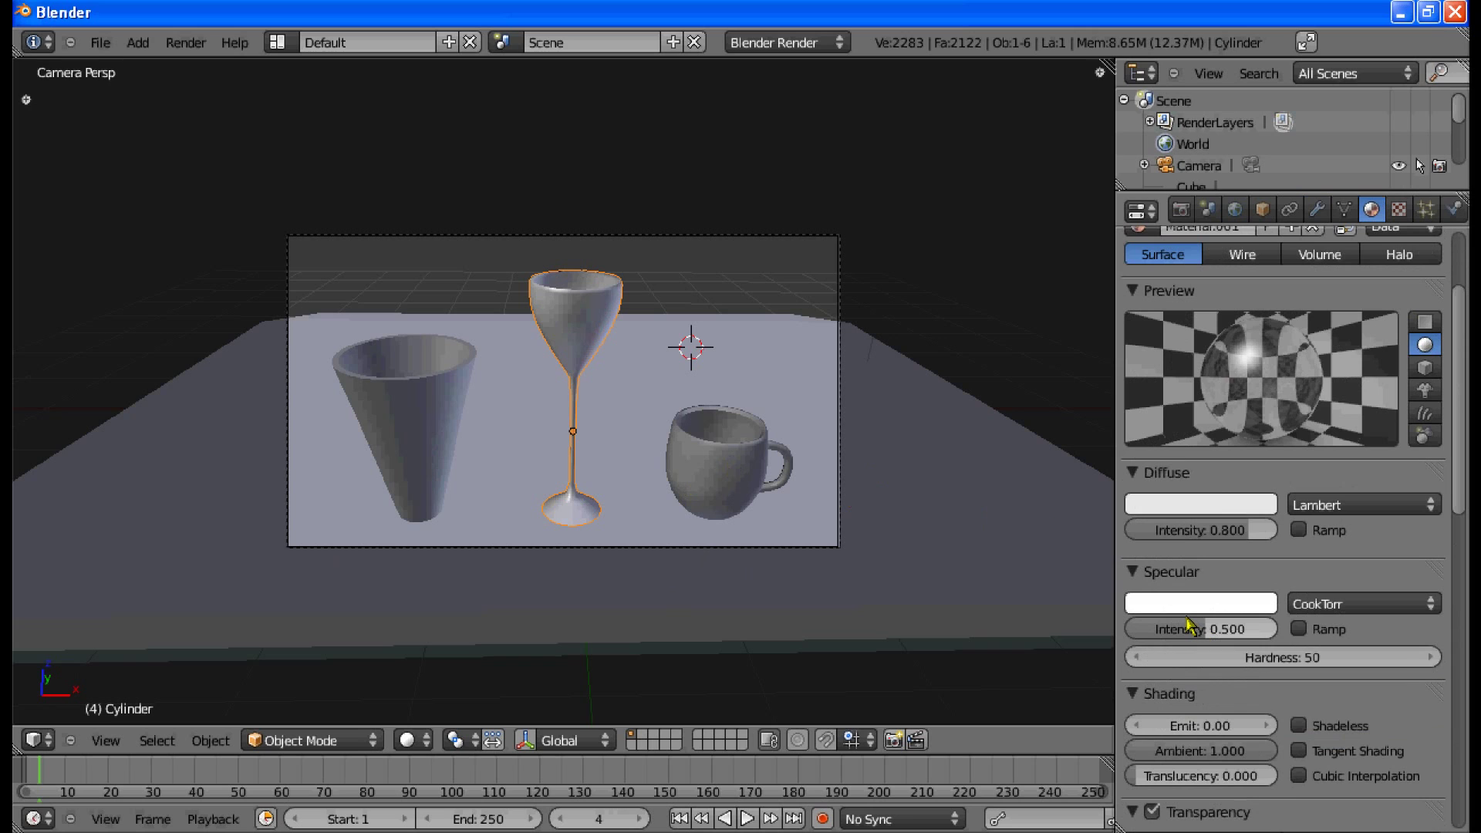
{"action": "scroll", "coordinate": [1206, 537], "scroll_direction": "down", "scroll_amount": 2}
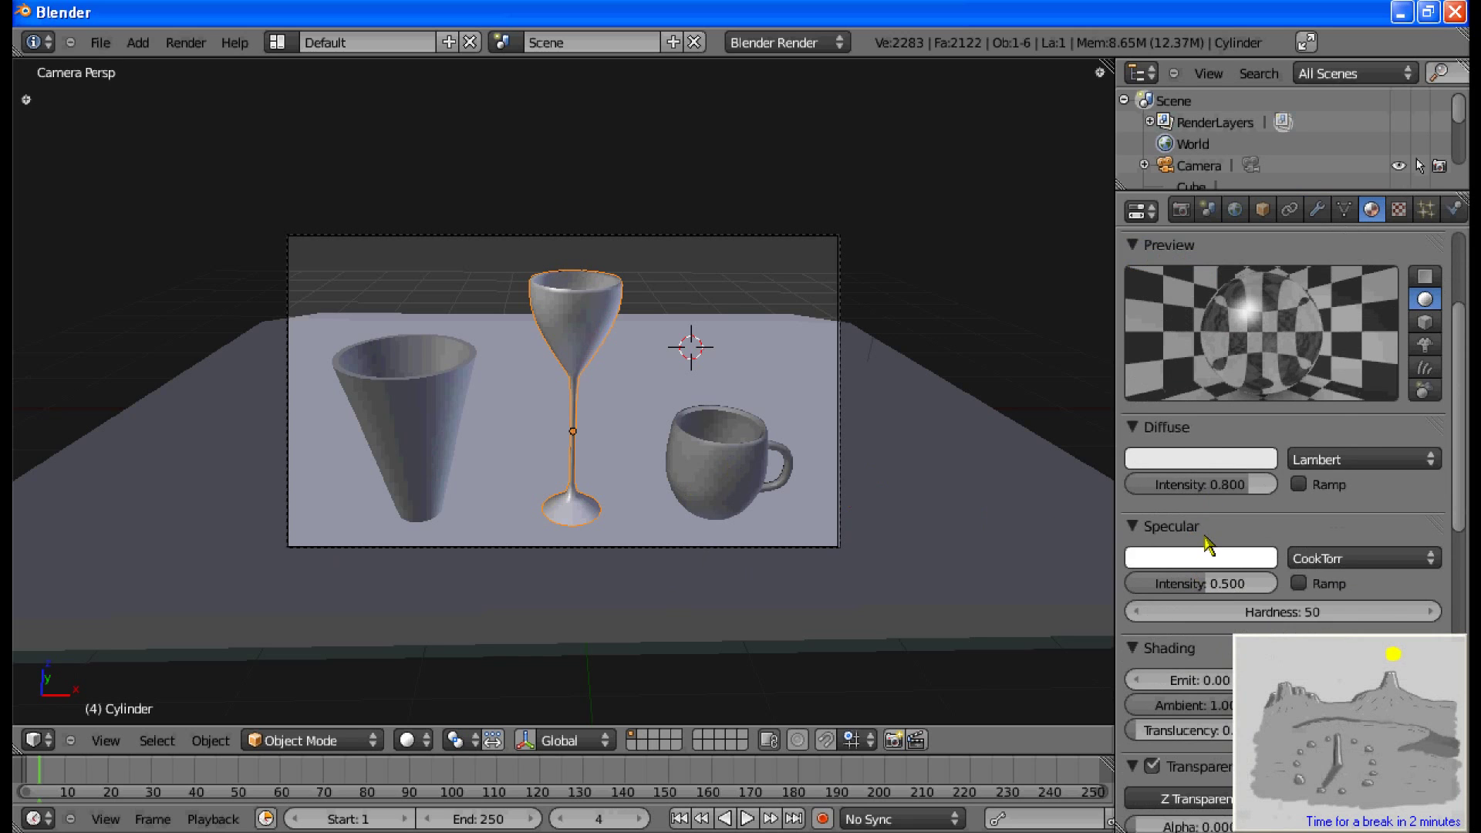
{"action": "scroll", "coordinate": [1203, 547], "scroll_direction": "down", "scroll_amount": 7}
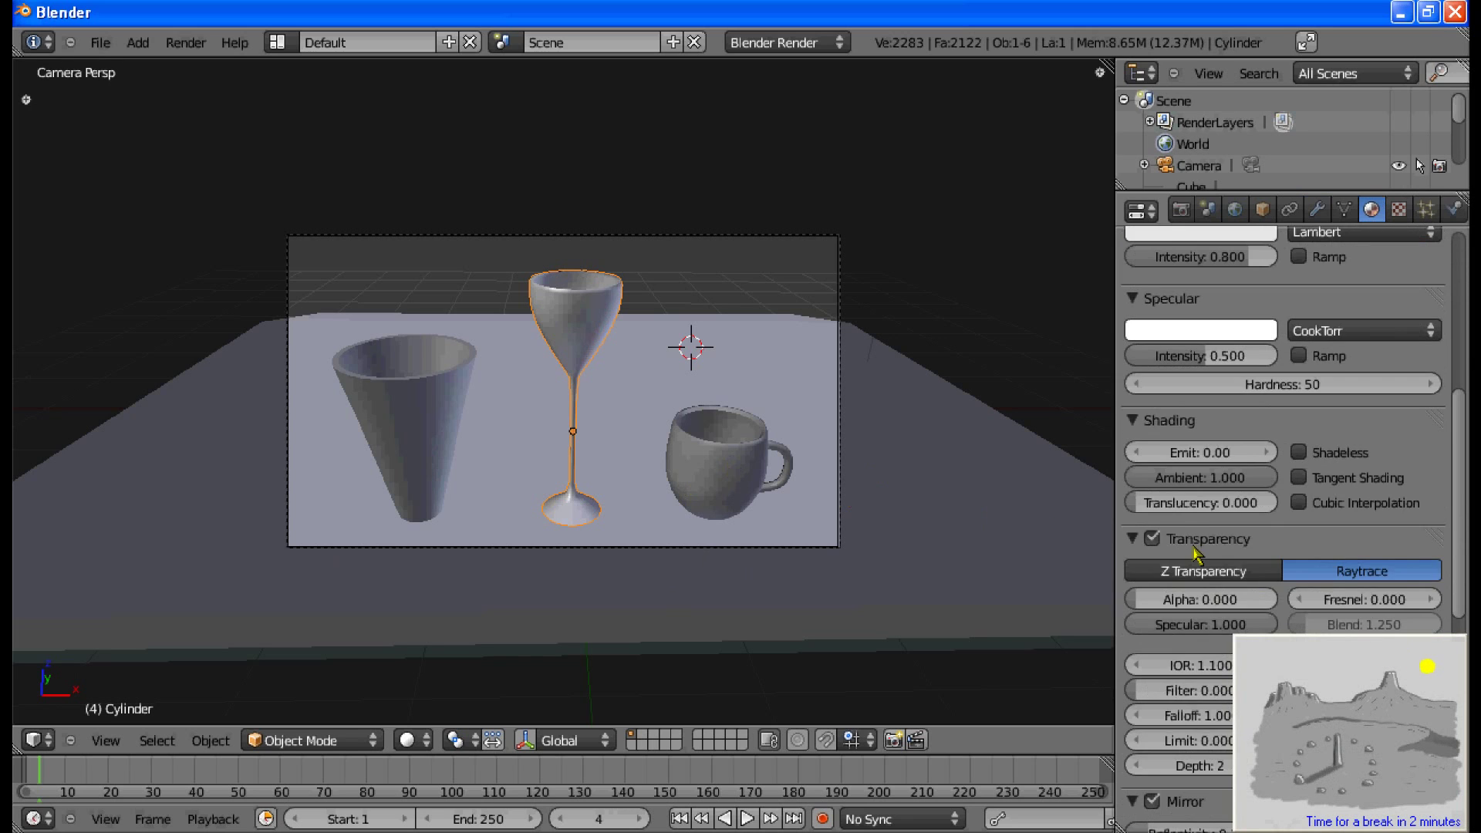
{"action": "scroll", "coordinate": [1194, 550], "scroll_direction": "down", "scroll_amount": 3}
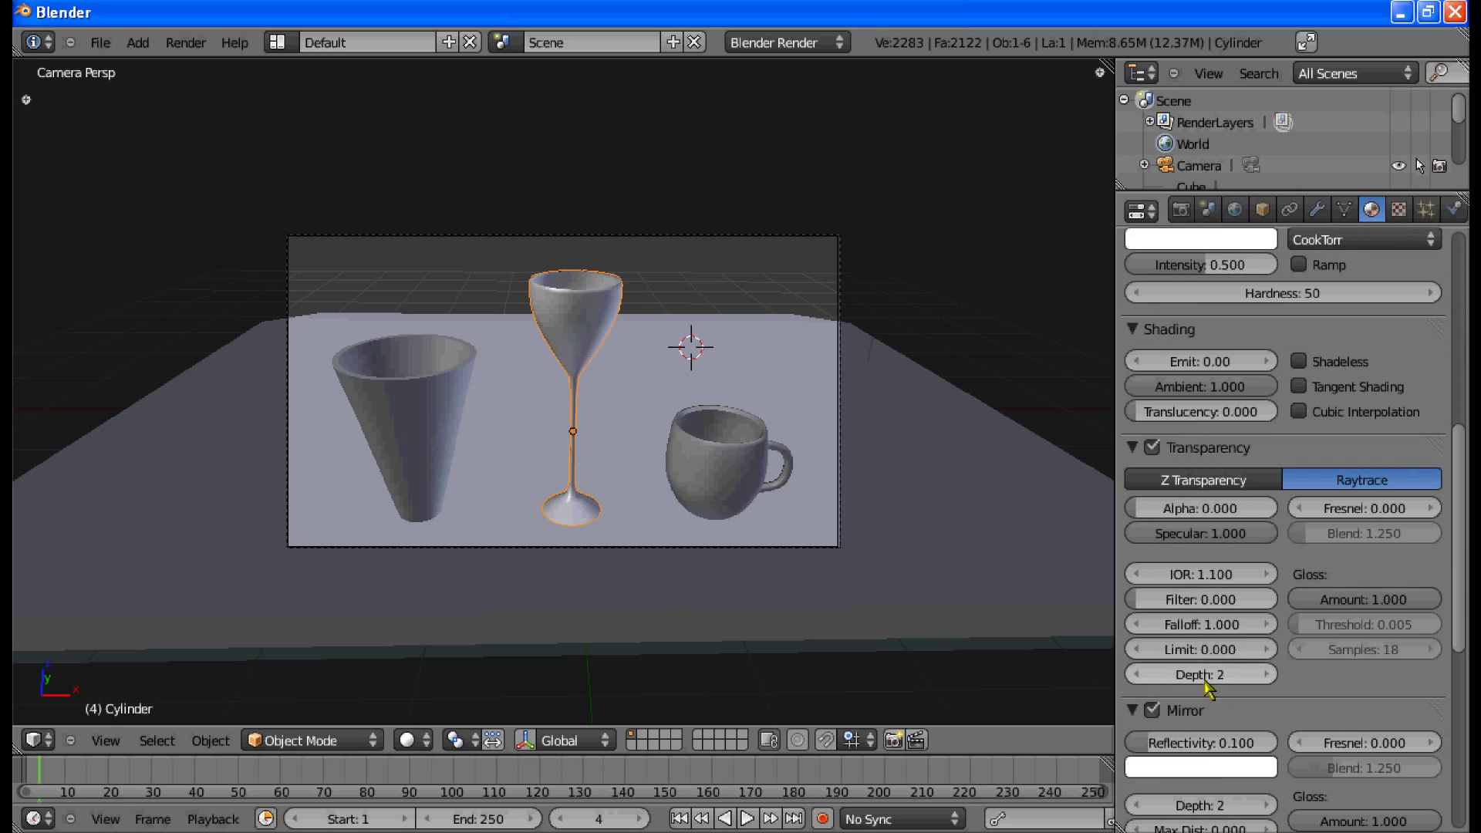
{"action": "left_click", "coordinate": [1250, 676]}
{"action": "type", "text": "4"}
{"action": "key", "text": "Return"}
Step: Raise the Mirror ray Depth to 4 as well
{"action": "scroll", "coordinate": [1200, 695], "scroll_direction": "down", "scroll_amount": 2}
{"action": "left_click", "coordinate": [1192, 759]}
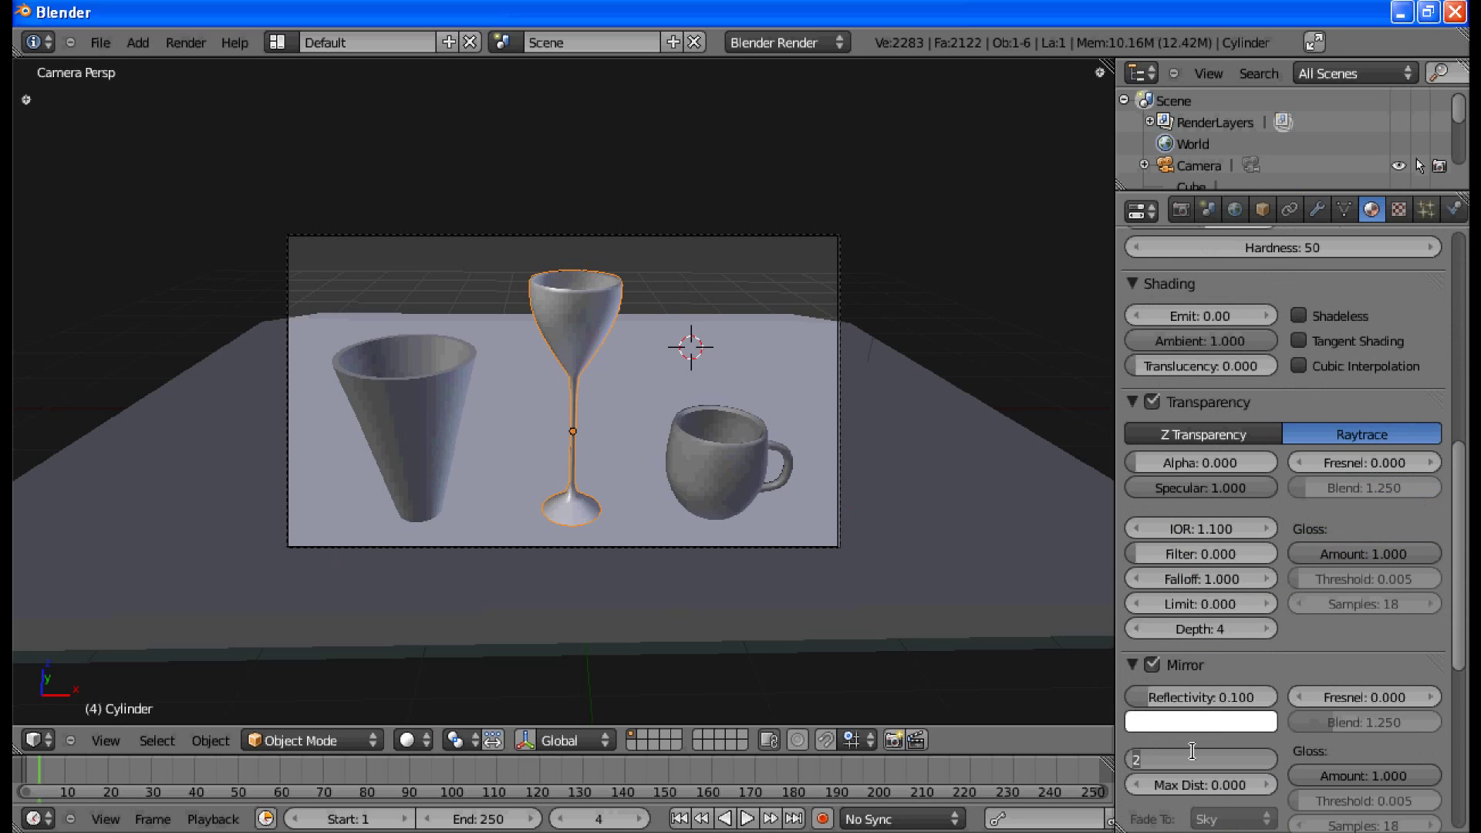
{"action": "type", "text": "4"}
{"action": "key", "text": "Return"}
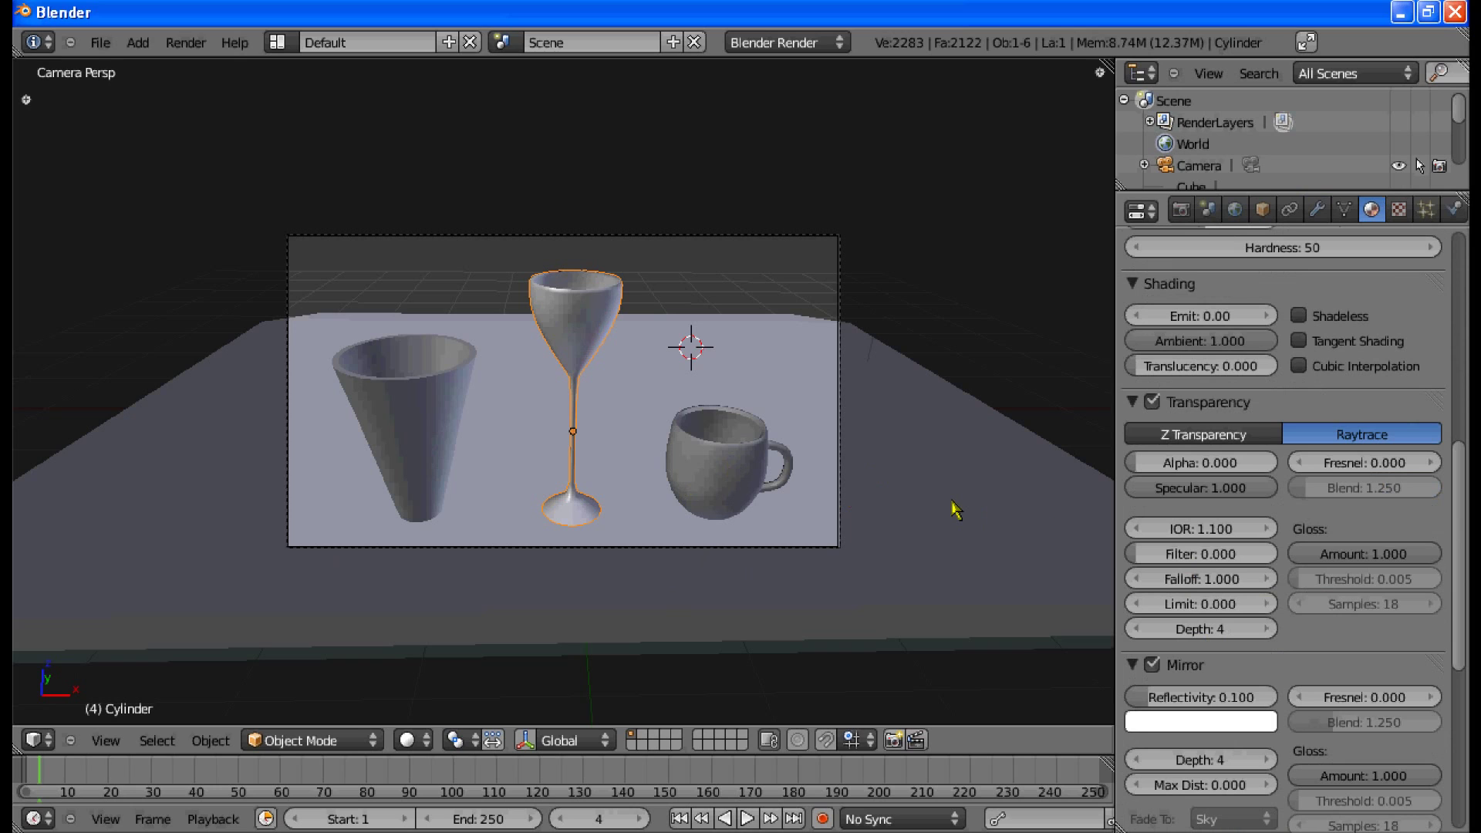
{"action": "scroll", "coordinate": [1247, 312], "scroll_direction": "up", "scroll_amount": 5}
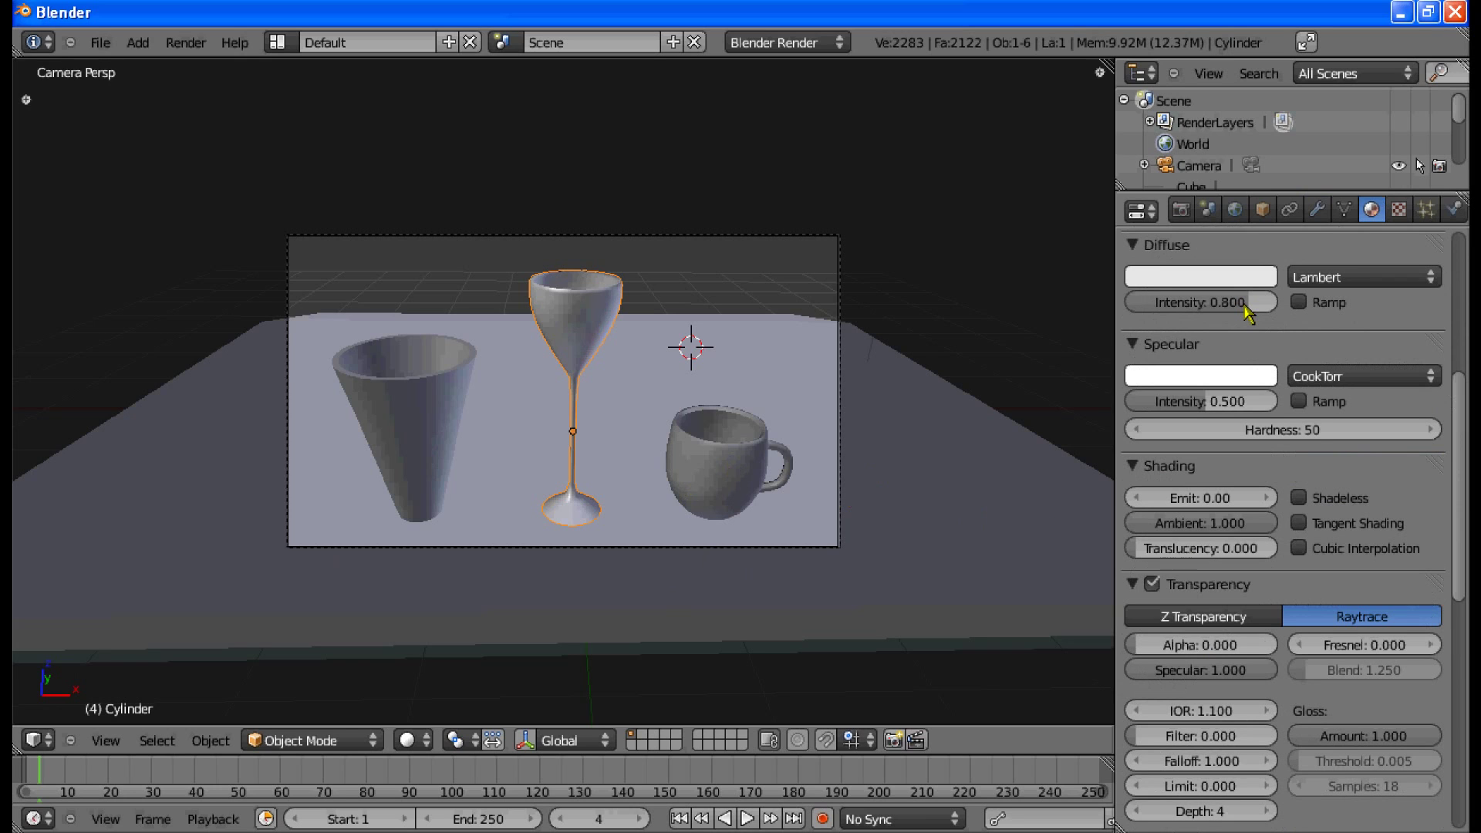
Step: Rename the wine glass material from Material.001 to 'Glass'
{"action": "scroll", "coordinate": [1247, 313], "scroll_direction": "up", "scroll_amount": 8}
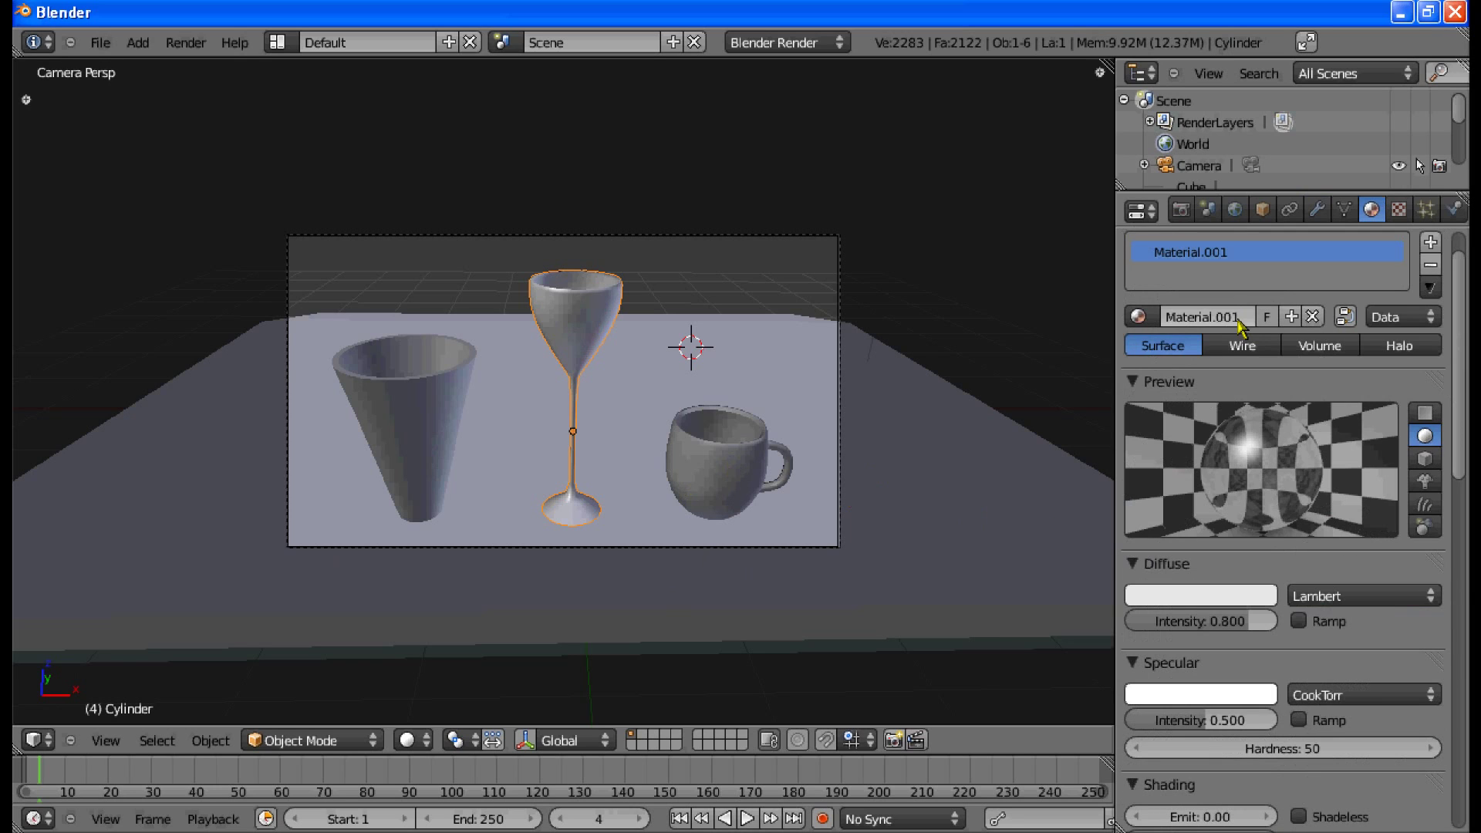
{"action": "scroll", "coordinate": [1238, 324], "scroll_direction": "up", "scroll_amount": 2}
{"action": "left_click", "coordinate": [1232, 362]}
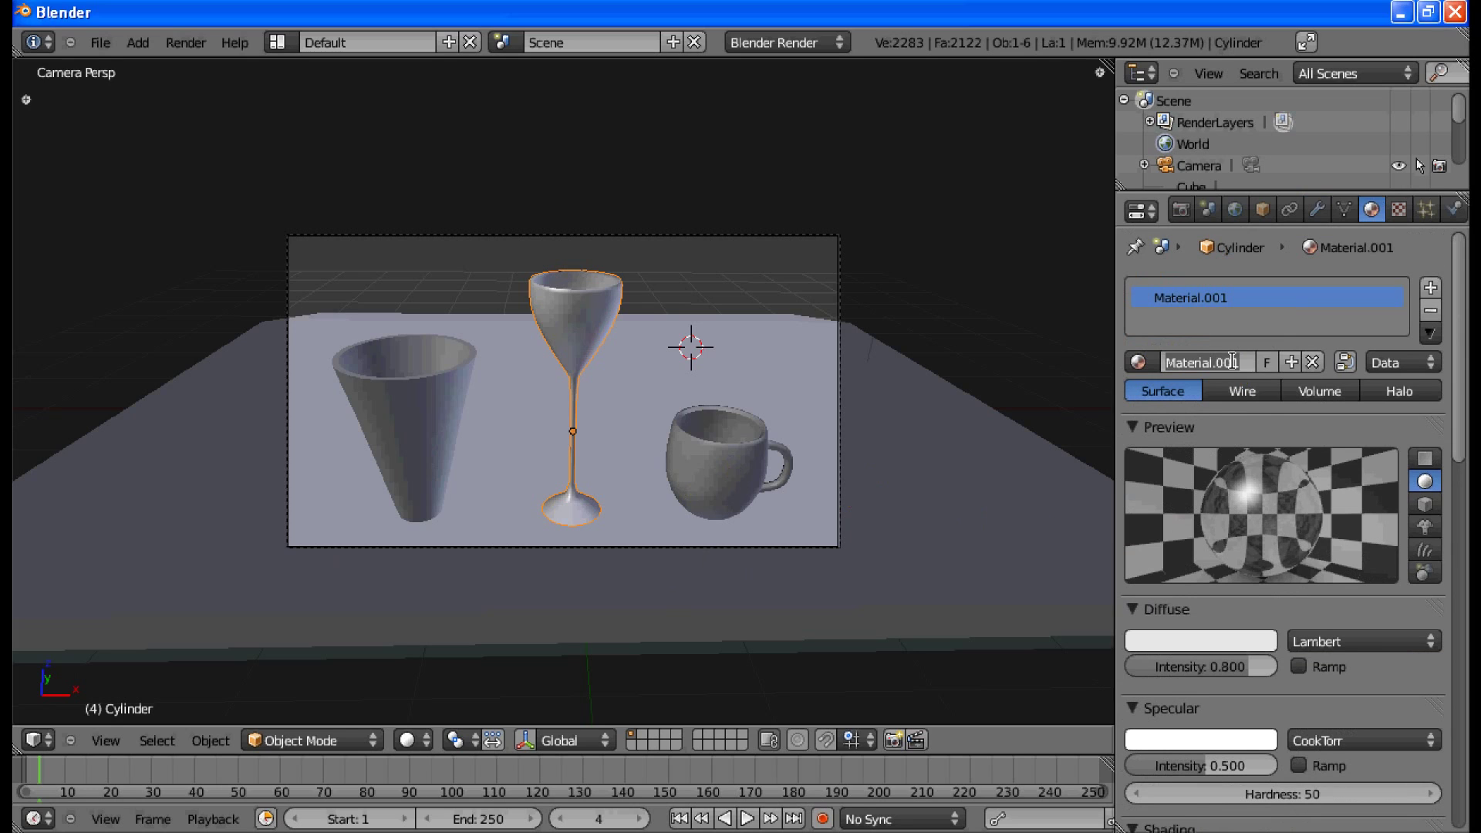
{"action": "type", "text": "Glass"}
{"action": "key", "text": "Return"}
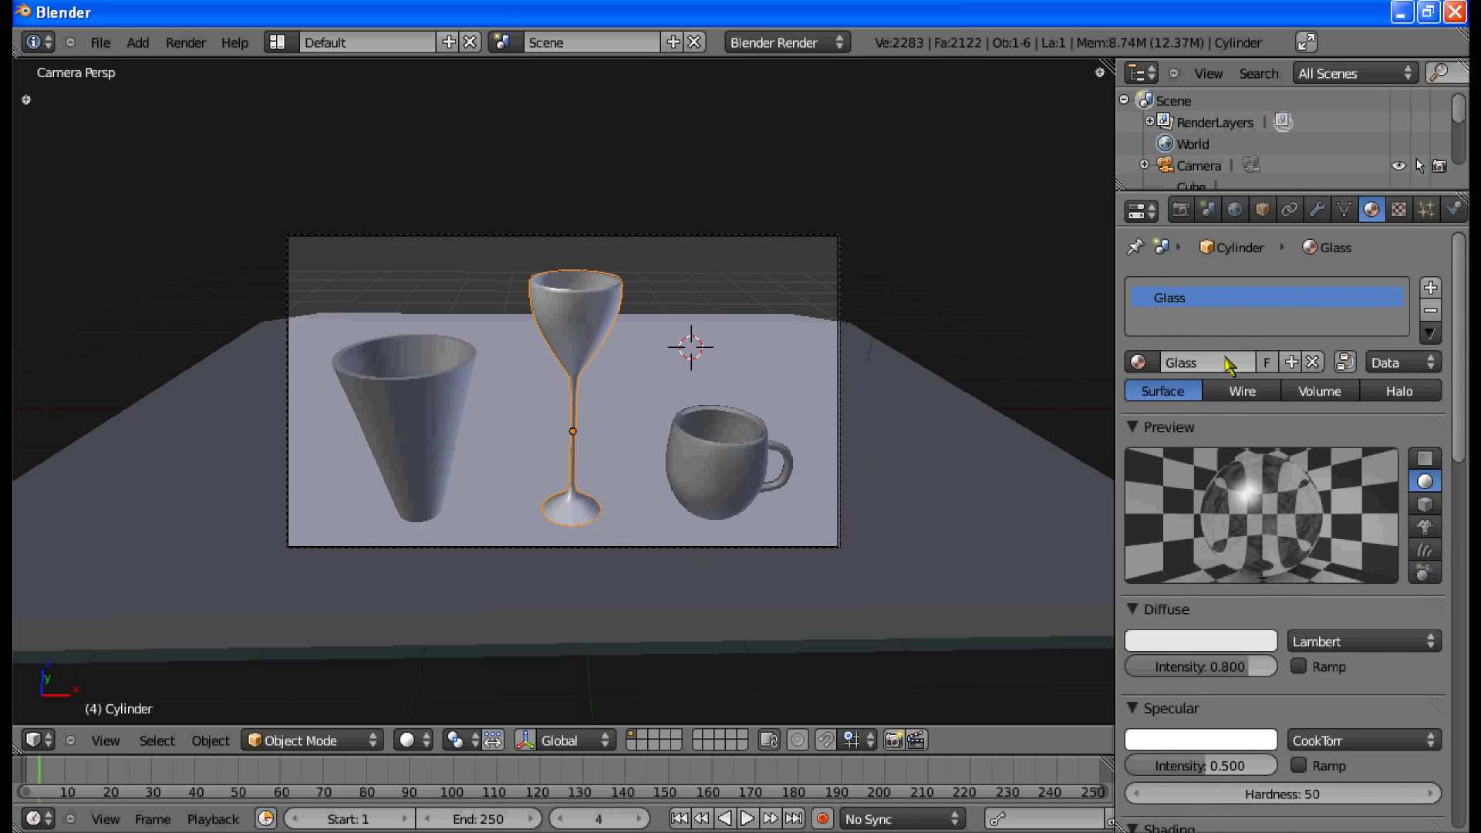
Step: Assign the Glass material to the mug and the cone-shaped glass
{"action": "right_click", "coordinate": [749, 456]}
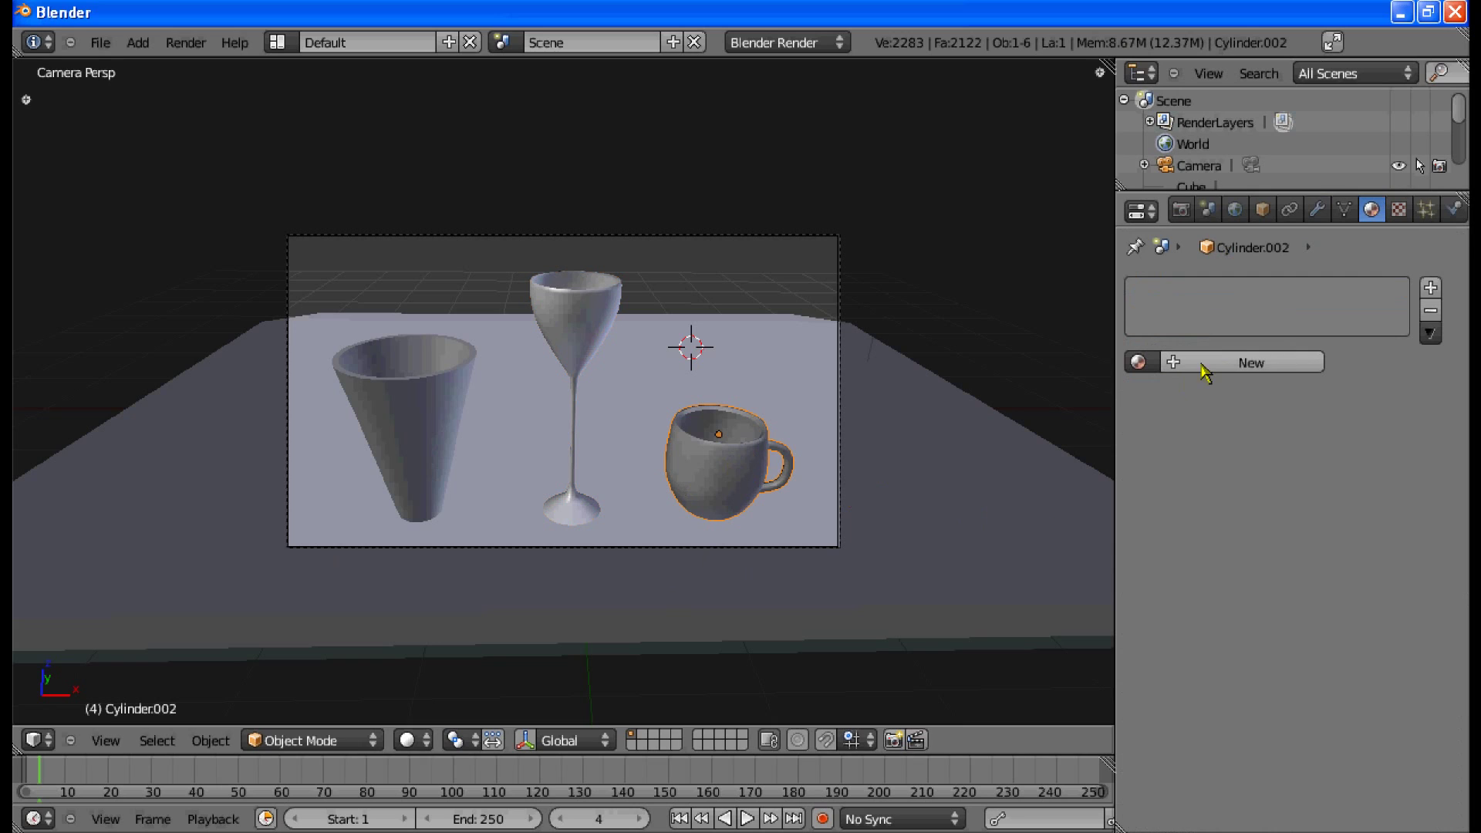
{"action": "left_click", "coordinate": [1140, 361]}
{"action": "left_click", "coordinate": [1174, 394]}
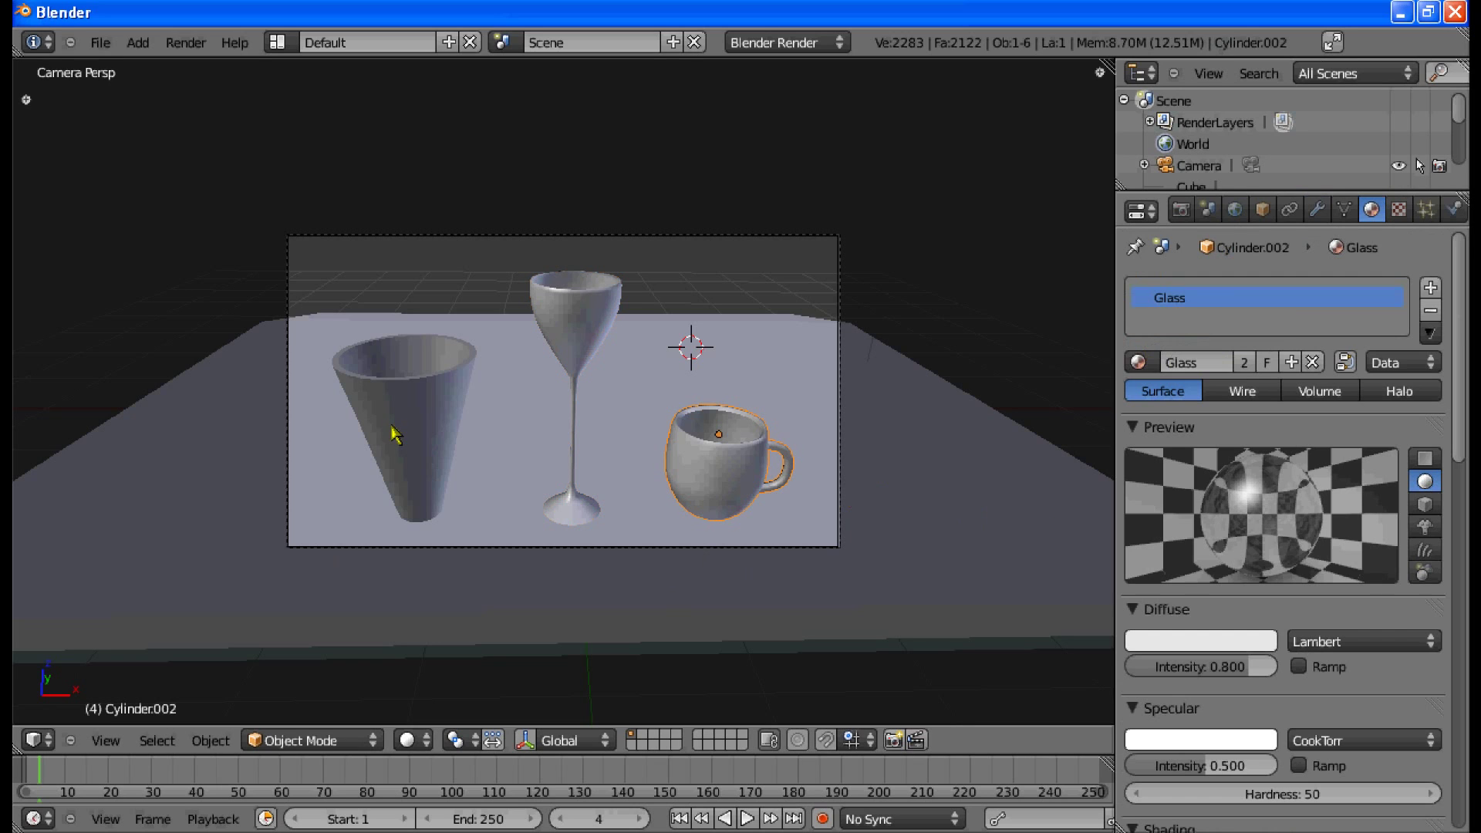
{"action": "right_click", "coordinate": [395, 434]}
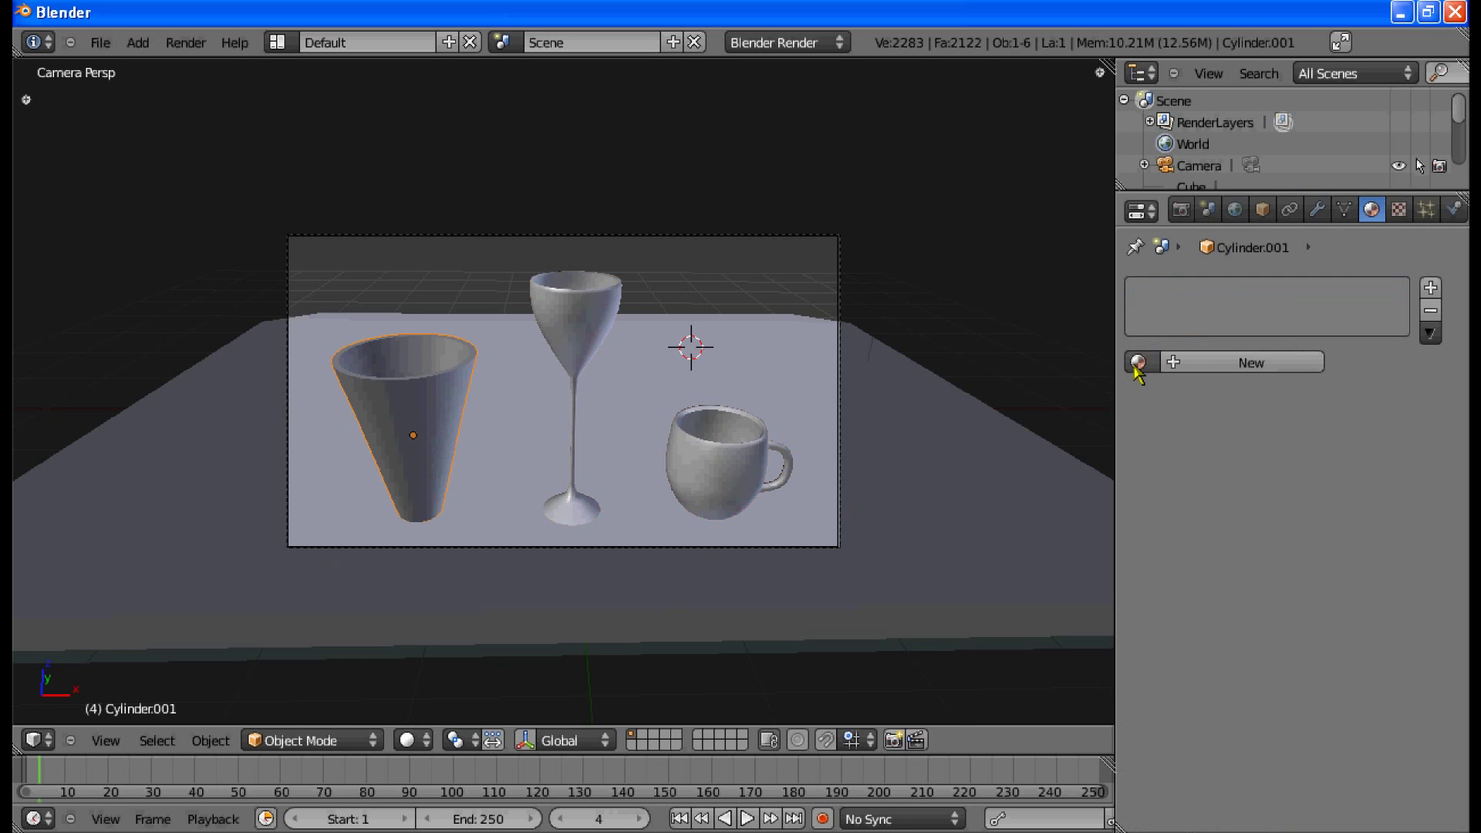
{"action": "left_click", "coordinate": [1138, 362]}
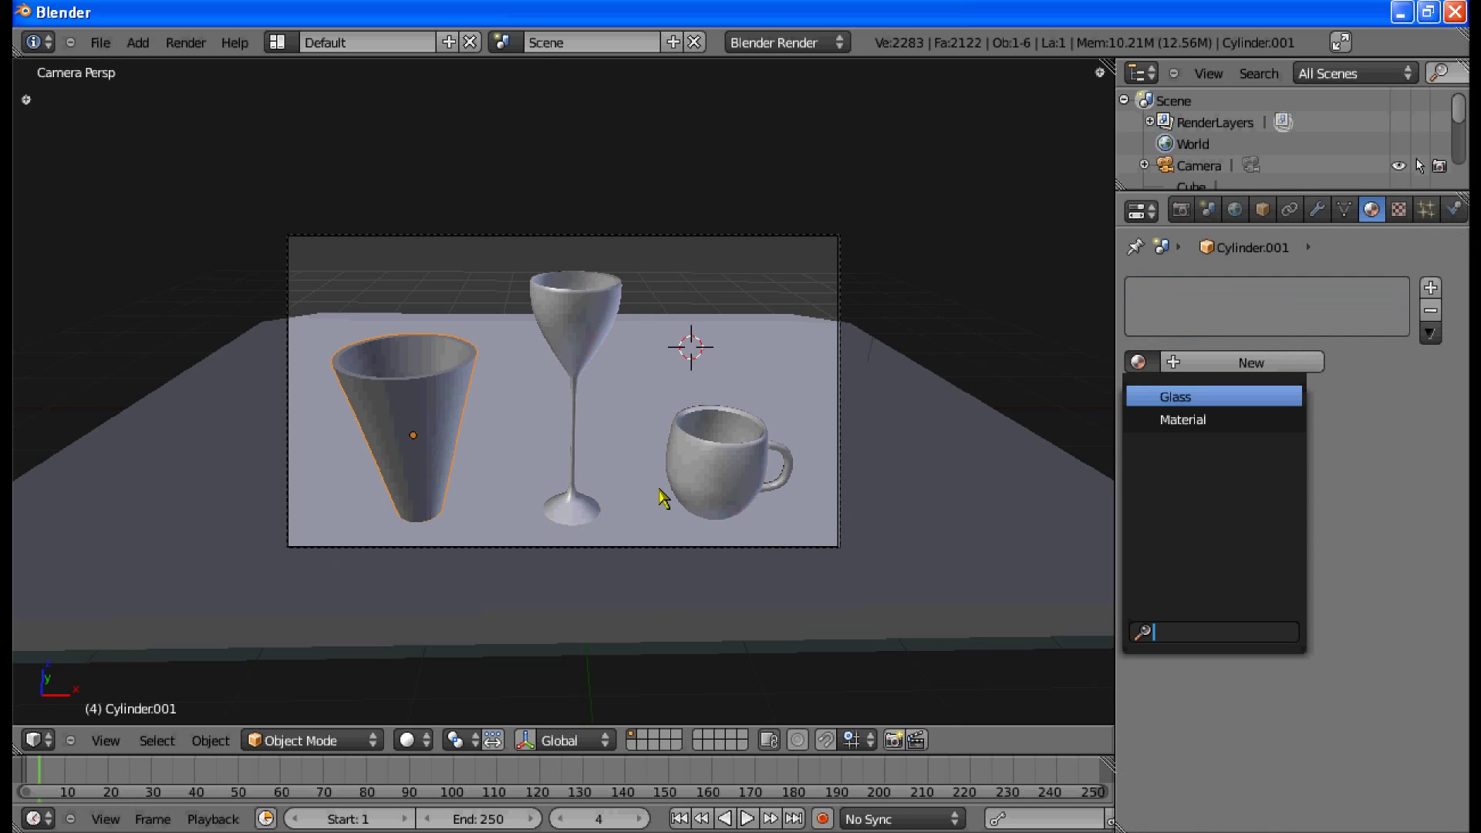
{"action": "key", "text": "Return"}
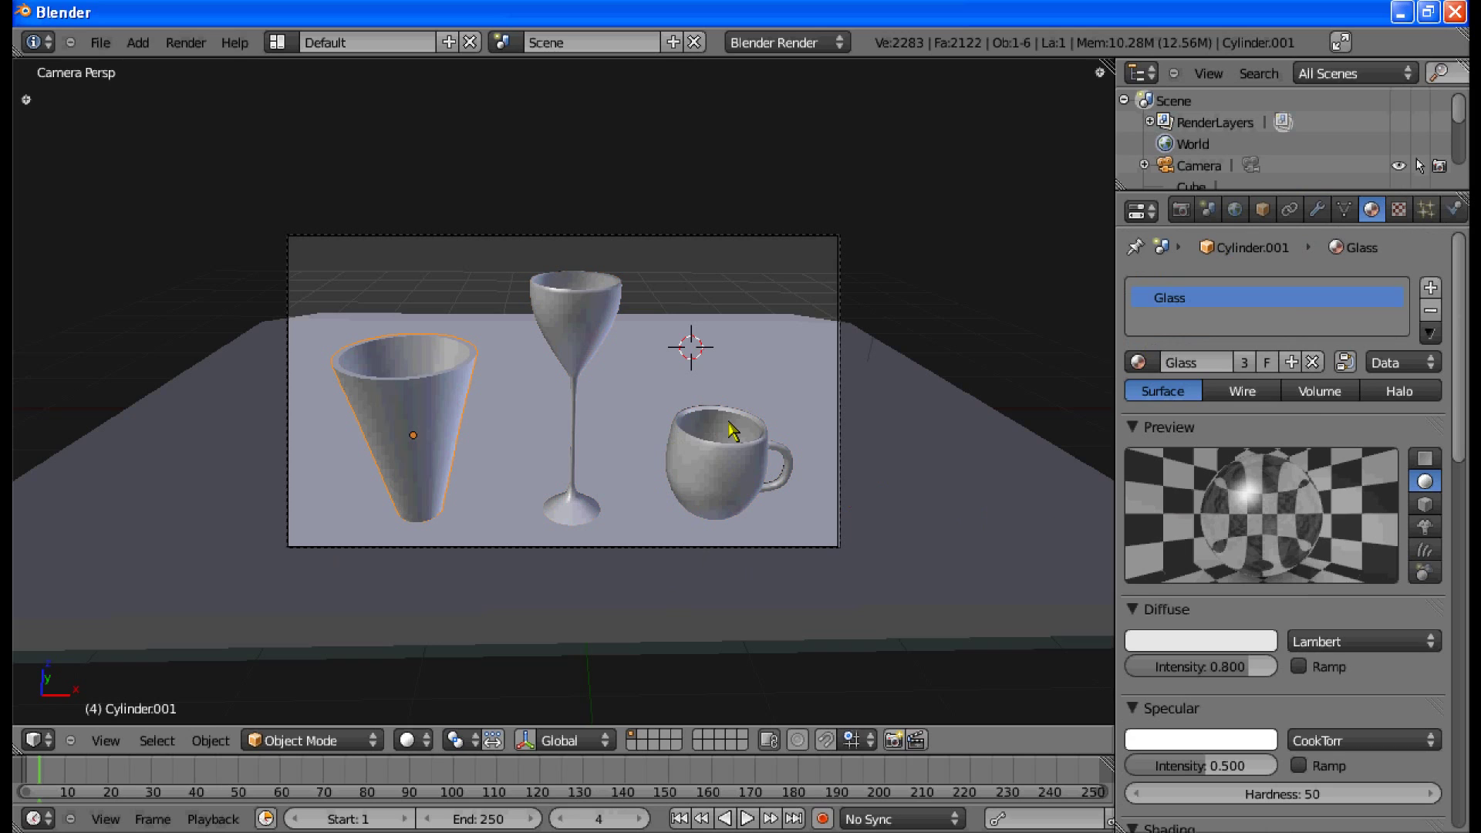
Step: Render a test image, then select the table slab and switch to Top view
{"action": "key", "text": "F12"}
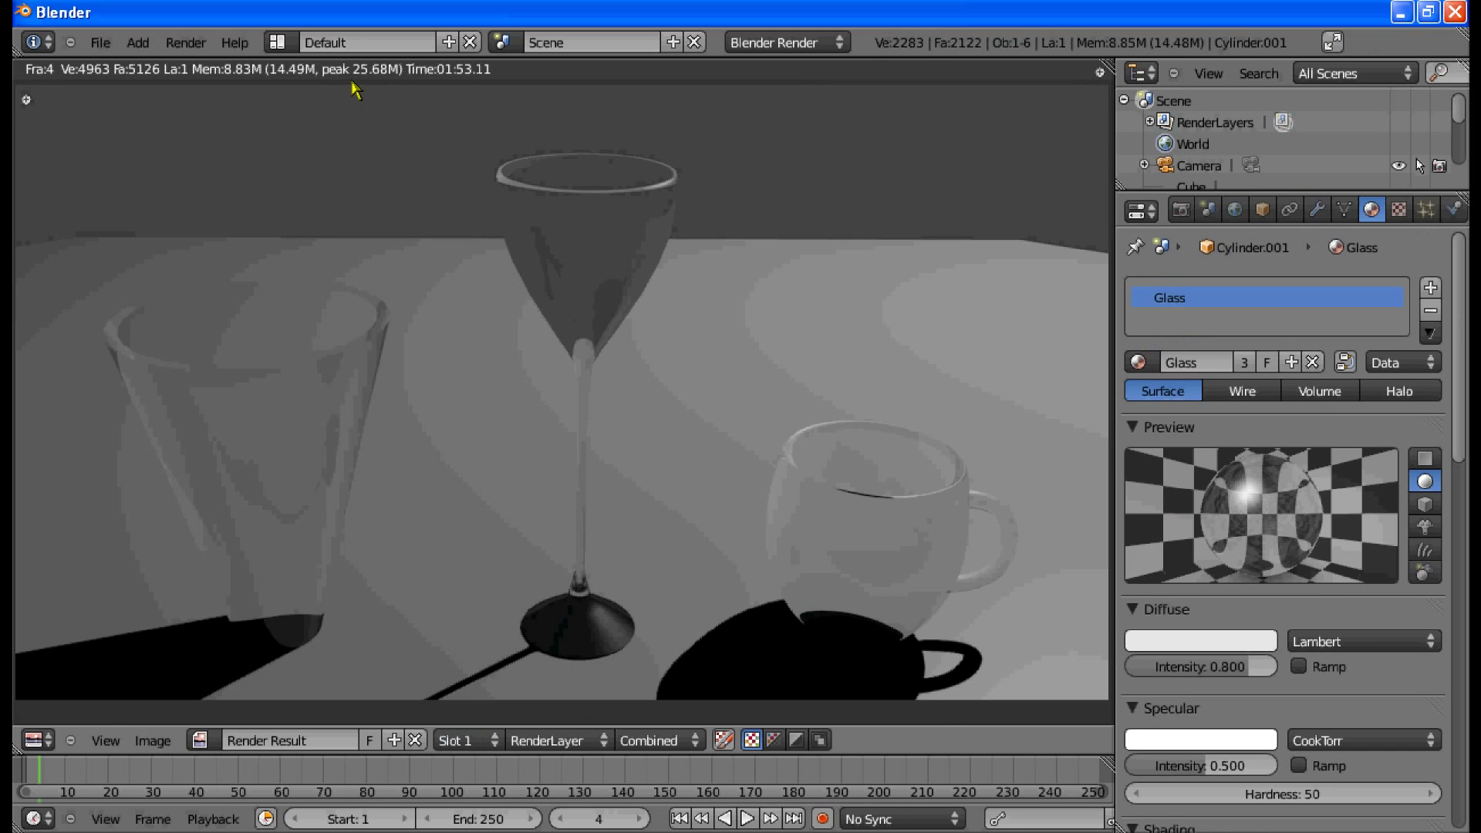
{"action": "key", "text": "Escape"}
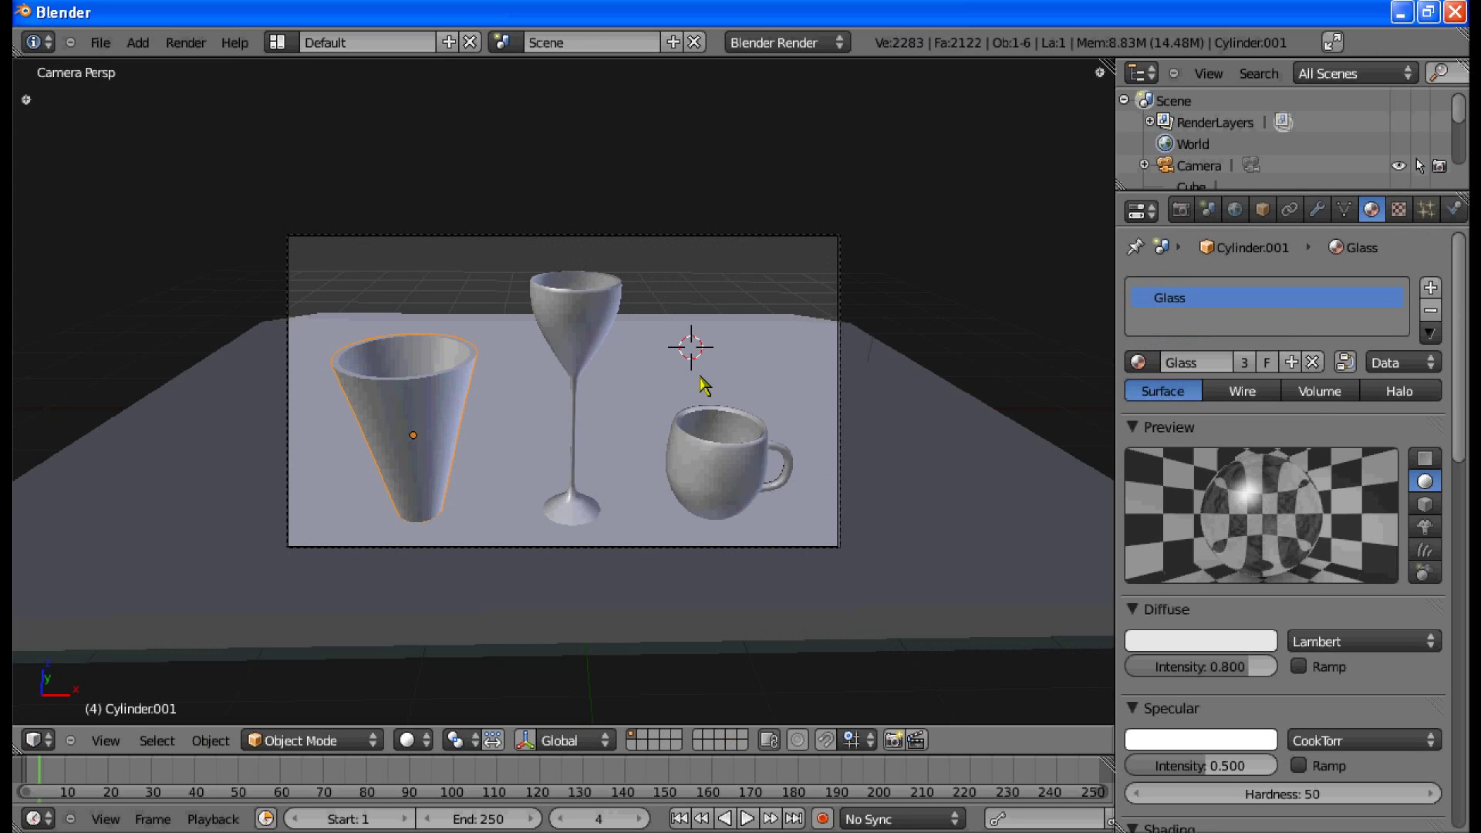
{"action": "right_click", "coordinate": [661, 318]}
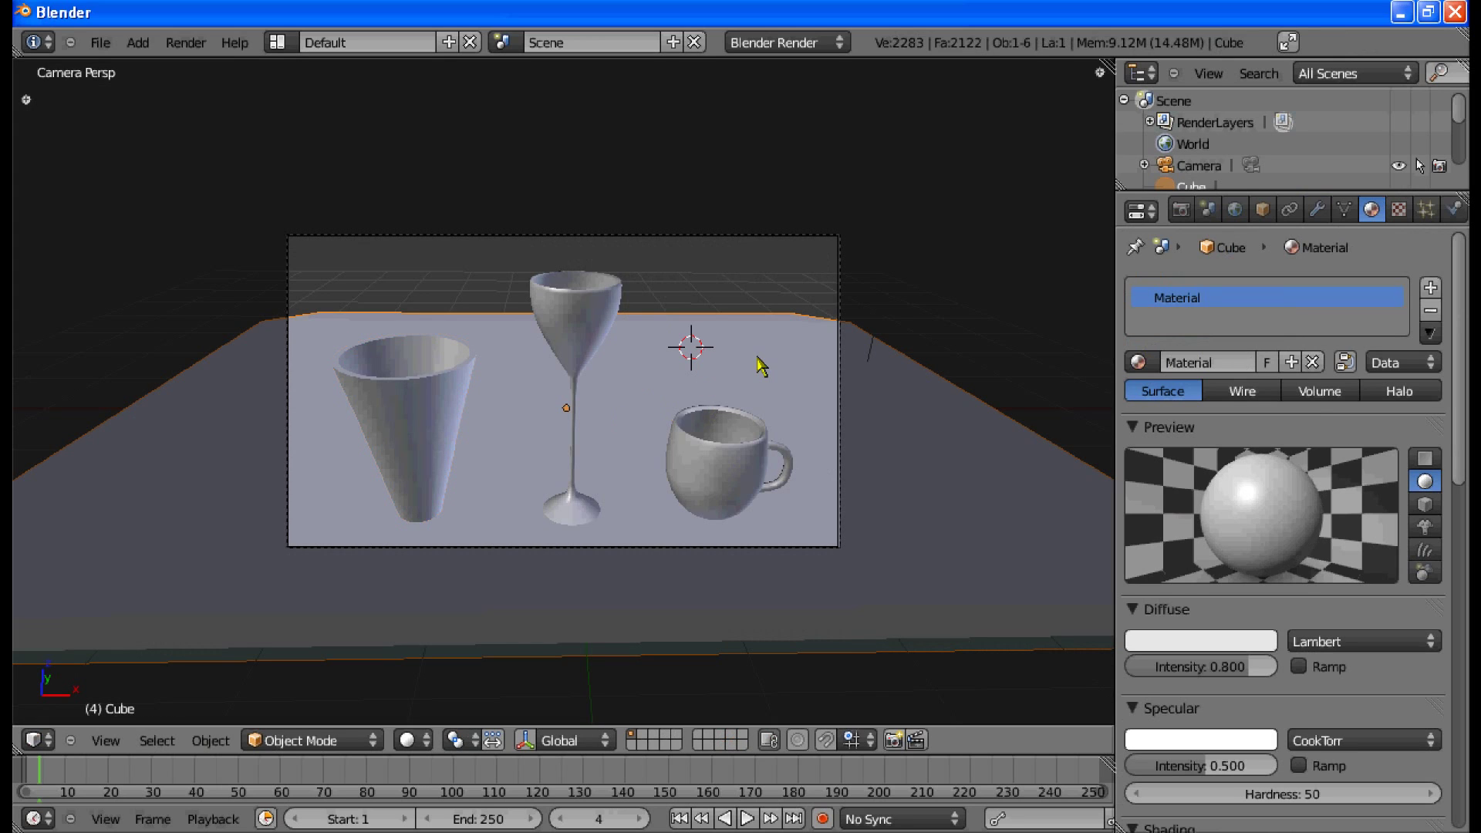
{"action": "key", "text": "KP_7"}
Step: Open the table material's Texture settings and set the texture type to Clouds
{"action": "scroll", "coordinate": [744, 314], "scroll_direction": "down", "scroll_amount": 5}
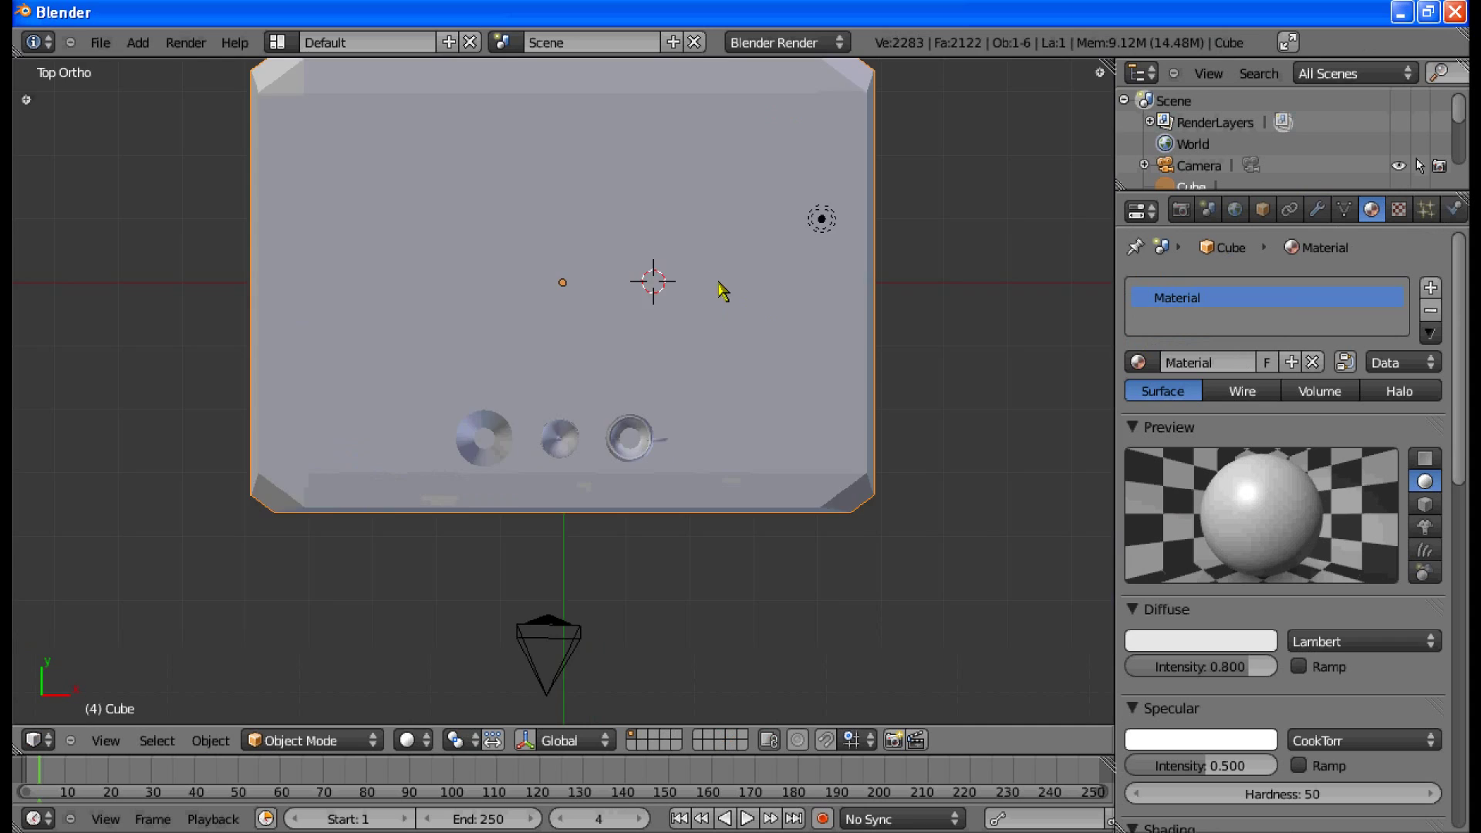
{"action": "left_click", "coordinate": [1399, 209]}
{"action": "left_click", "coordinate": [1243, 453]}
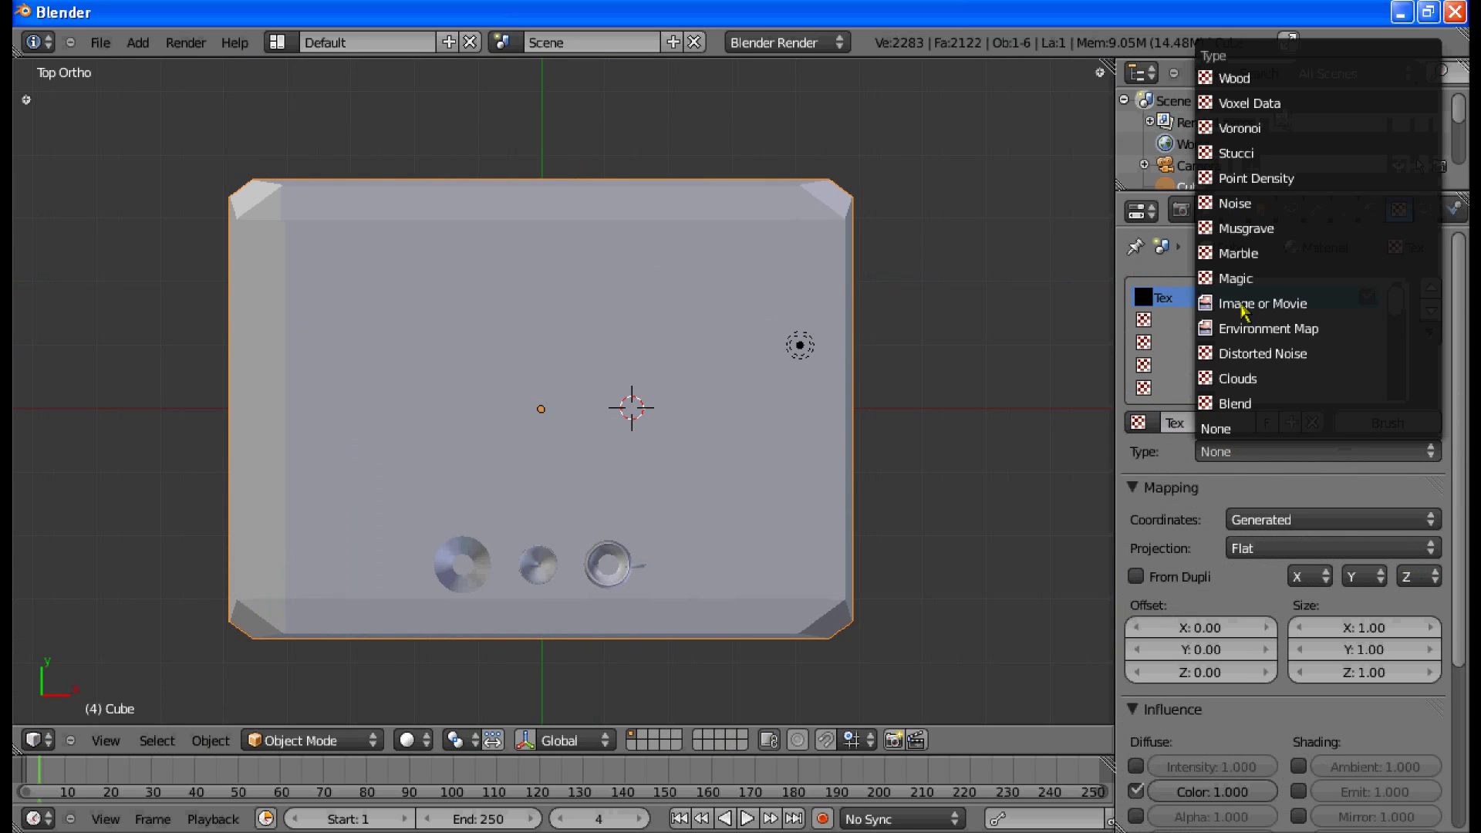
{"action": "left_click", "coordinate": [1246, 378]}
{"action": "scroll", "coordinate": [1270, 610], "scroll_direction": "down", "scroll_amount": 10}
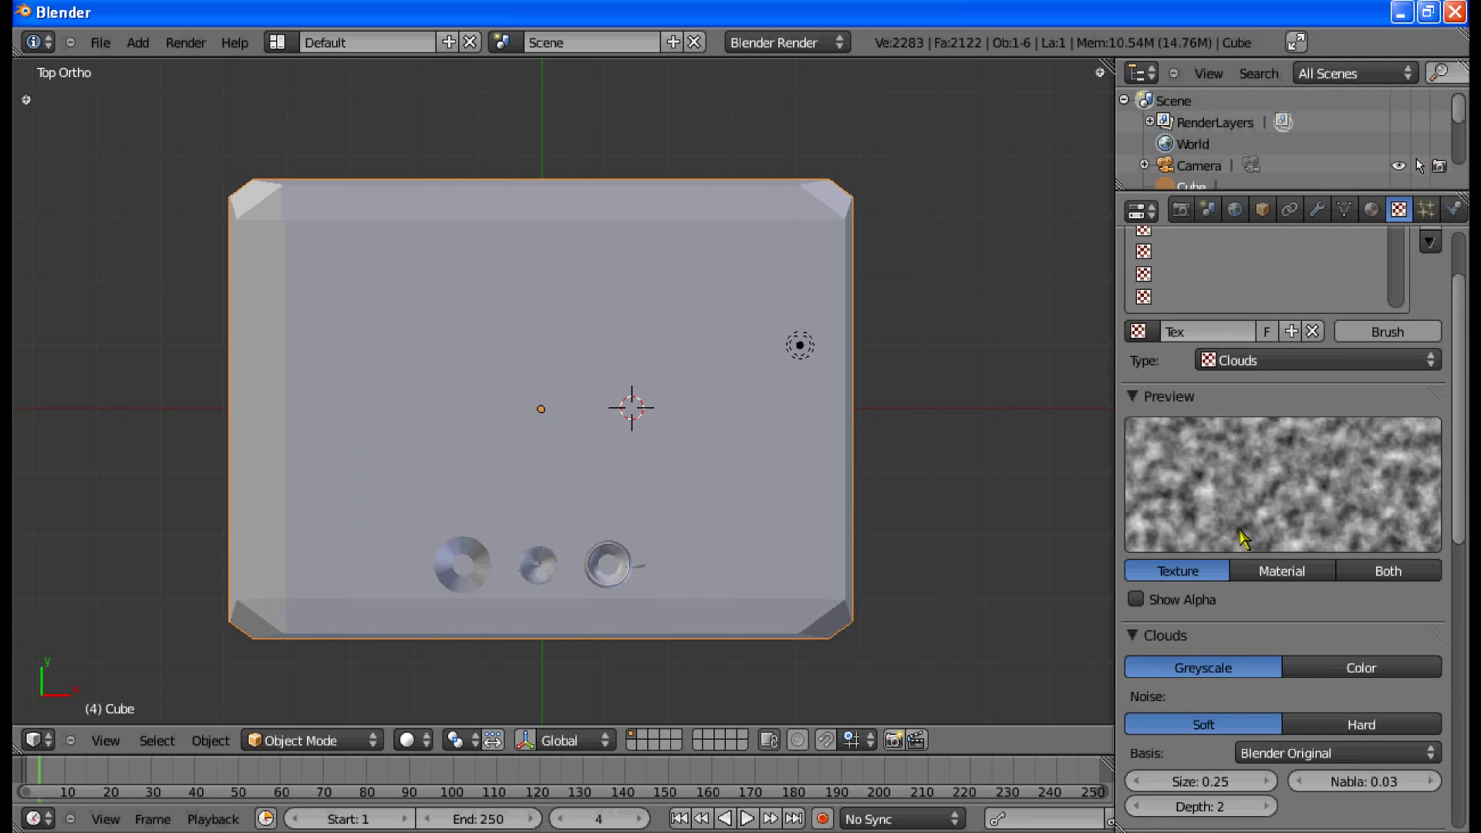
{"action": "scroll", "coordinate": [1238, 704], "scroll_direction": "down", "scroll_amount": 7}
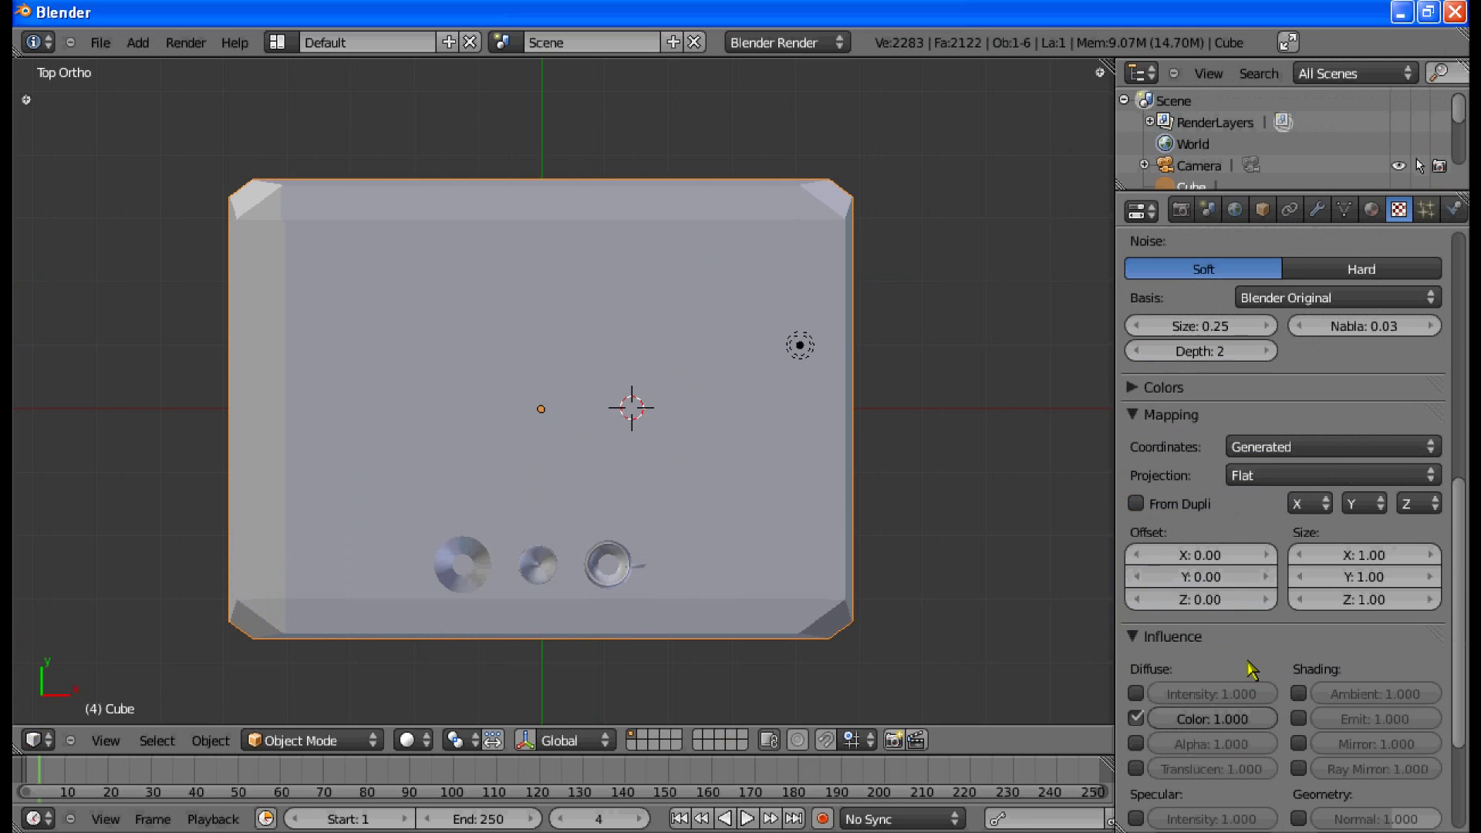
{"action": "scroll", "coordinate": [1304, 609], "scroll_direction": "down", "scroll_amount": 4}
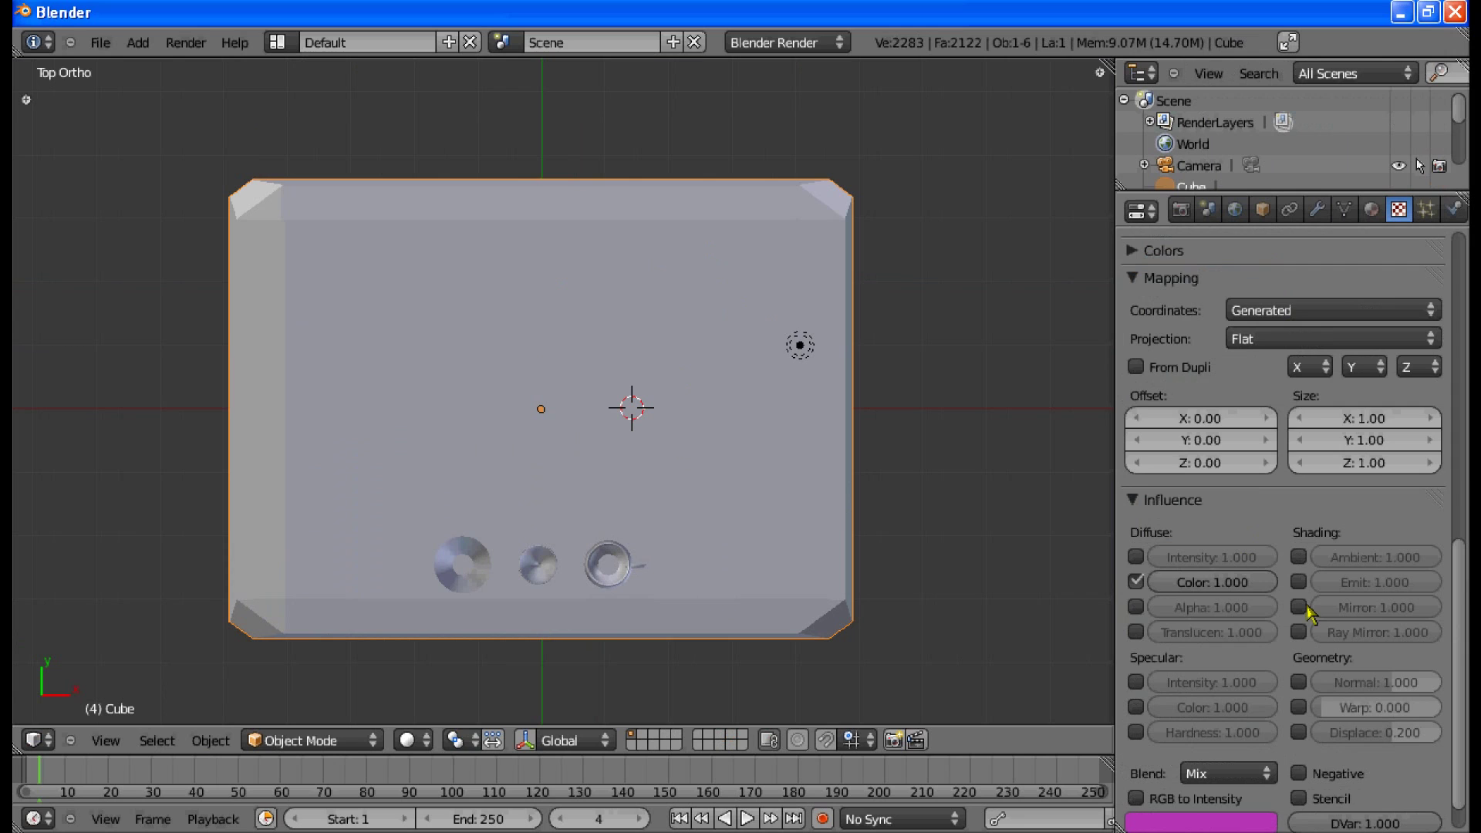
{"action": "scroll", "coordinate": [1273, 505], "scroll_direction": "up", "scroll_amount": 3}
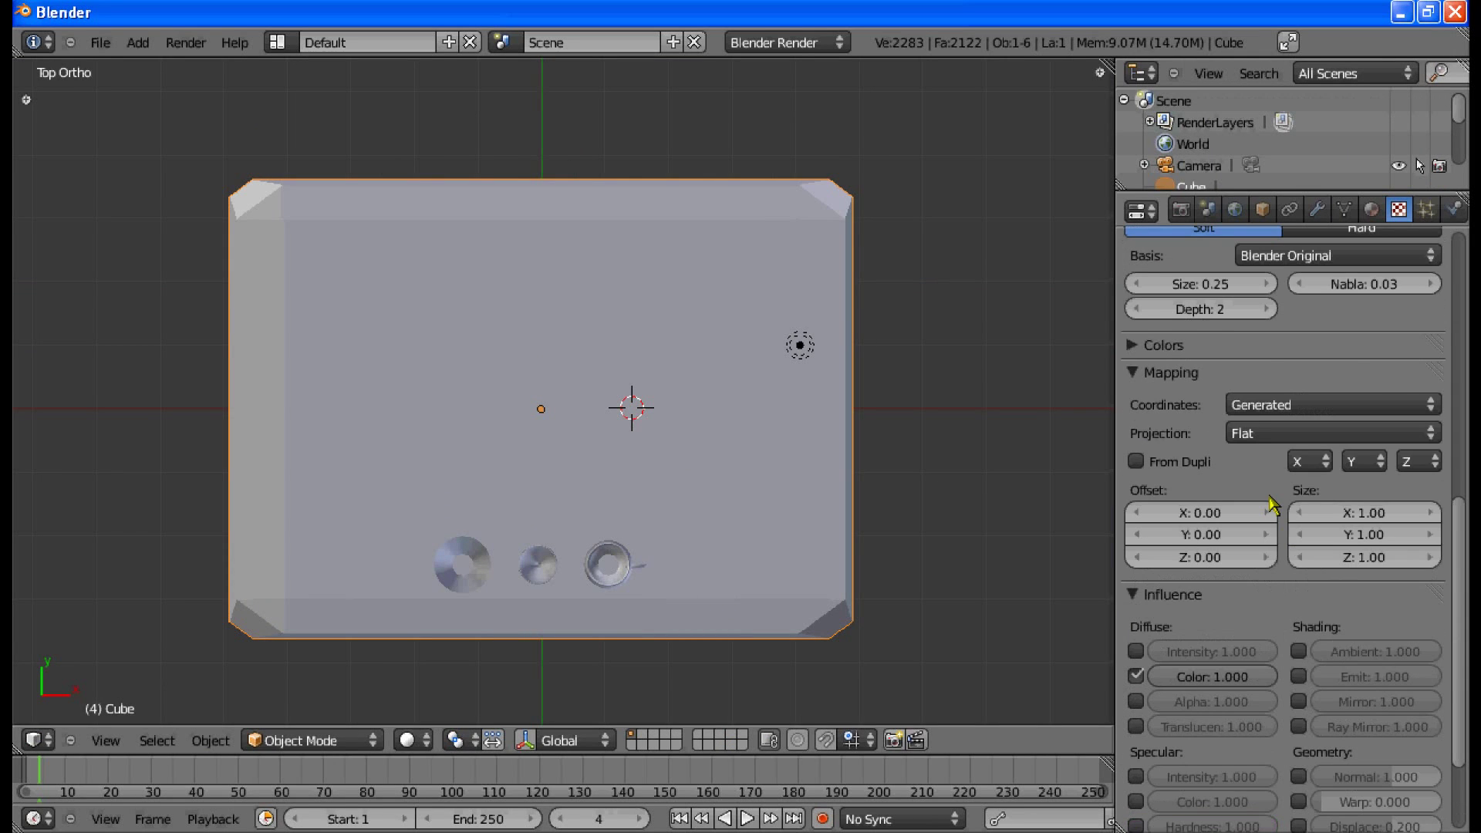
{"action": "scroll", "coordinate": [1266, 494], "scroll_direction": "up", "scroll_amount": 14}
Step: Change the texture type to Image or Movie and open the file browser at C:\
{"action": "left_click", "coordinate": [1281, 320]}
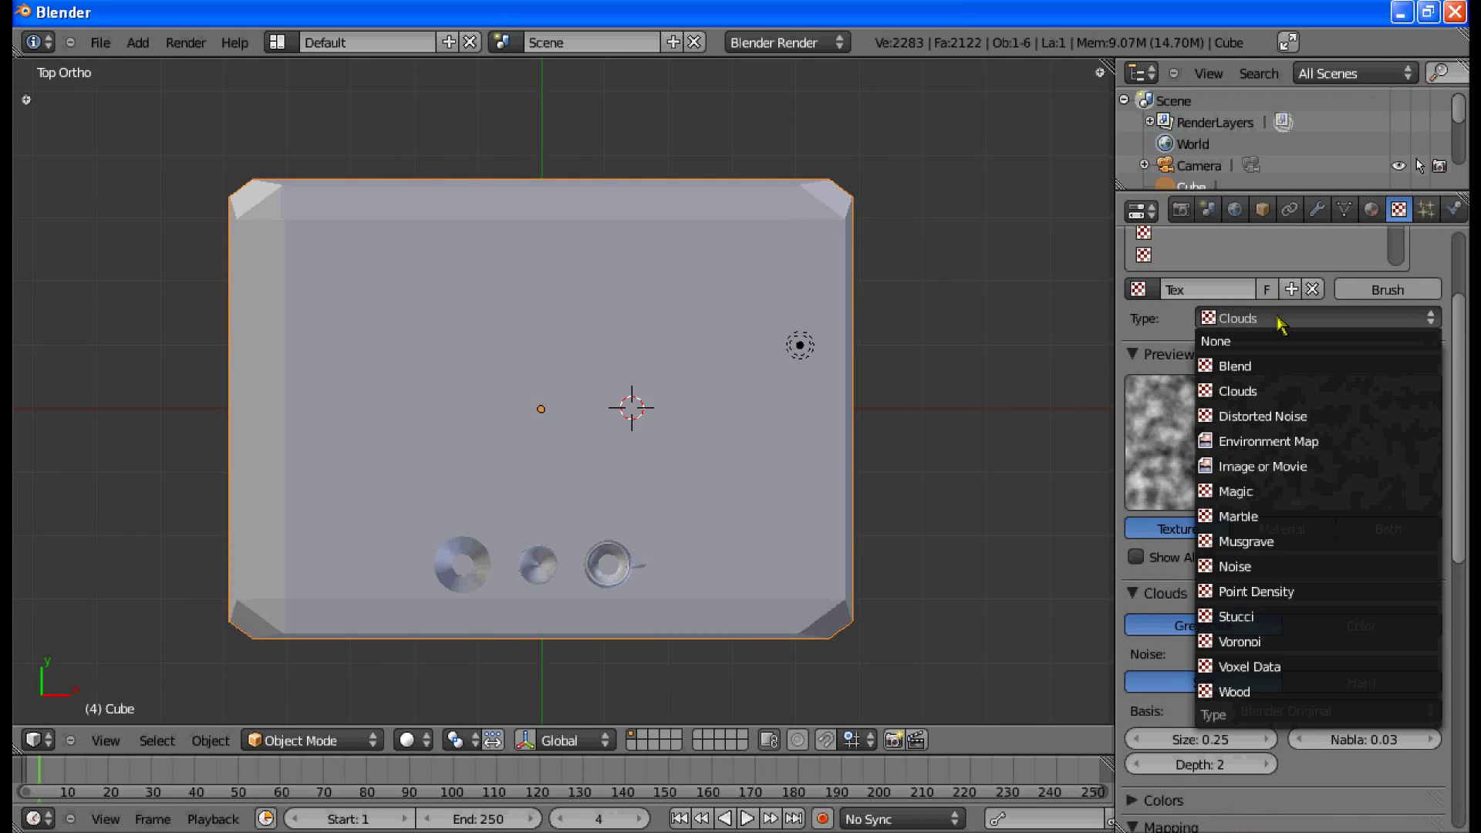
{"action": "left_click", "coordinate": [1273, 466]}
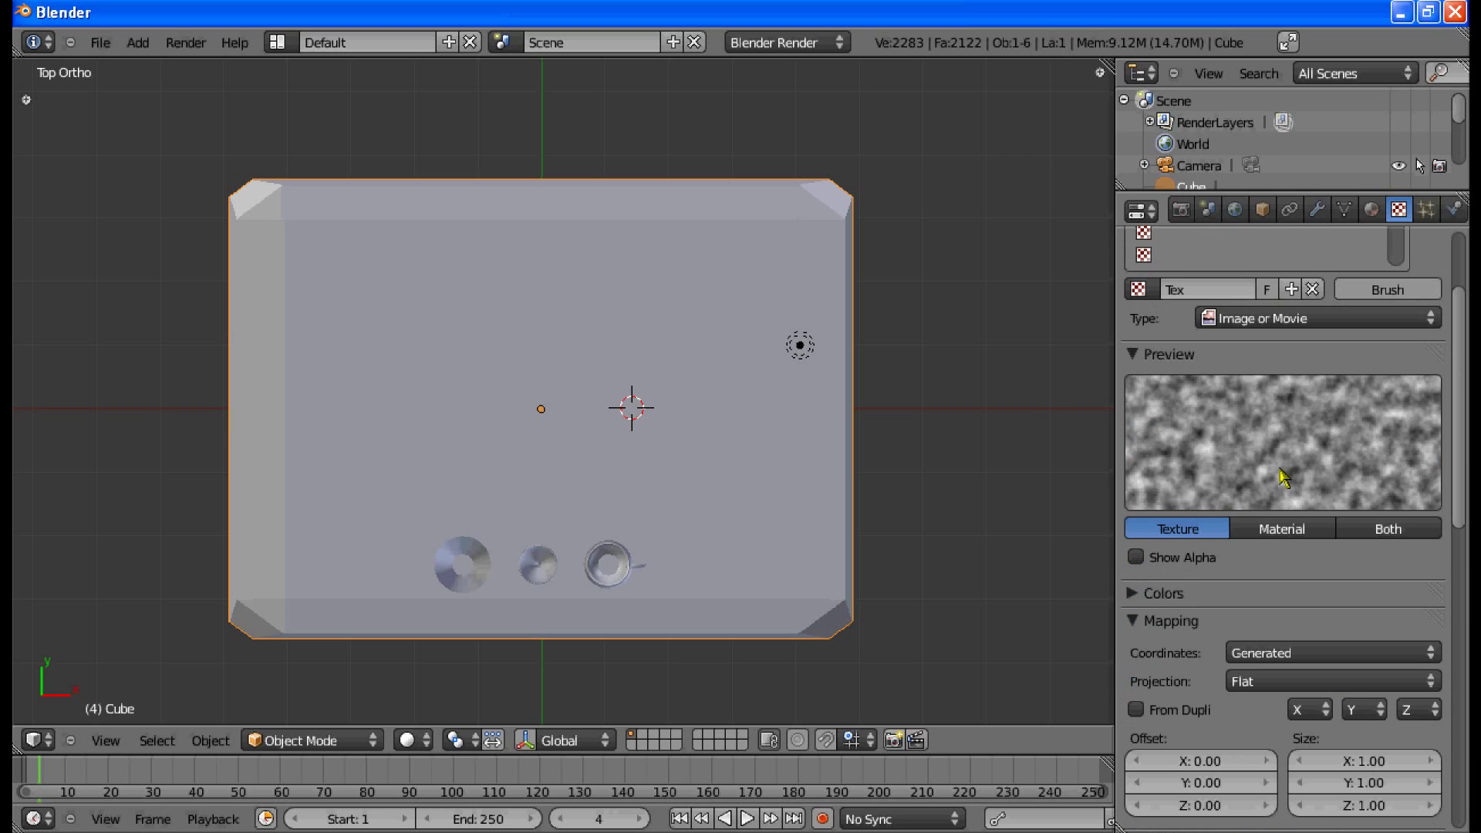
{"action": "scroll", "coordinate": [1281, 478], "scroll_direction": "down", "scroll_amount": 7}
{"action": "left_click", "coordinate": [1381, 649]}
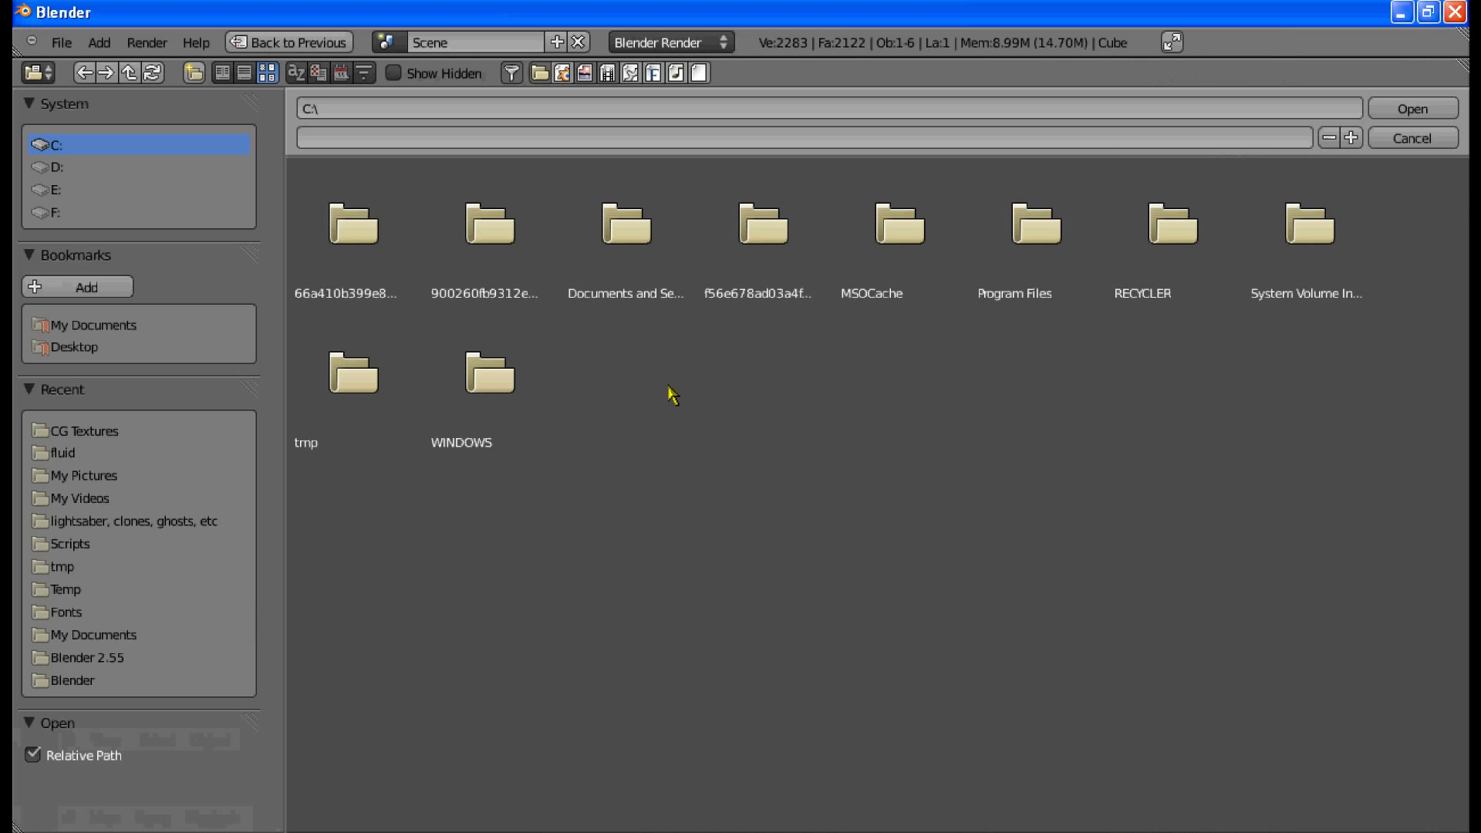
Step: Navigate the file browser to the My Documents\Blender\CG Textures folder
{"action": "left_click", "coordinate": [80, 682]}
{"action": "left_click", "coordinate": [1145, 260]}
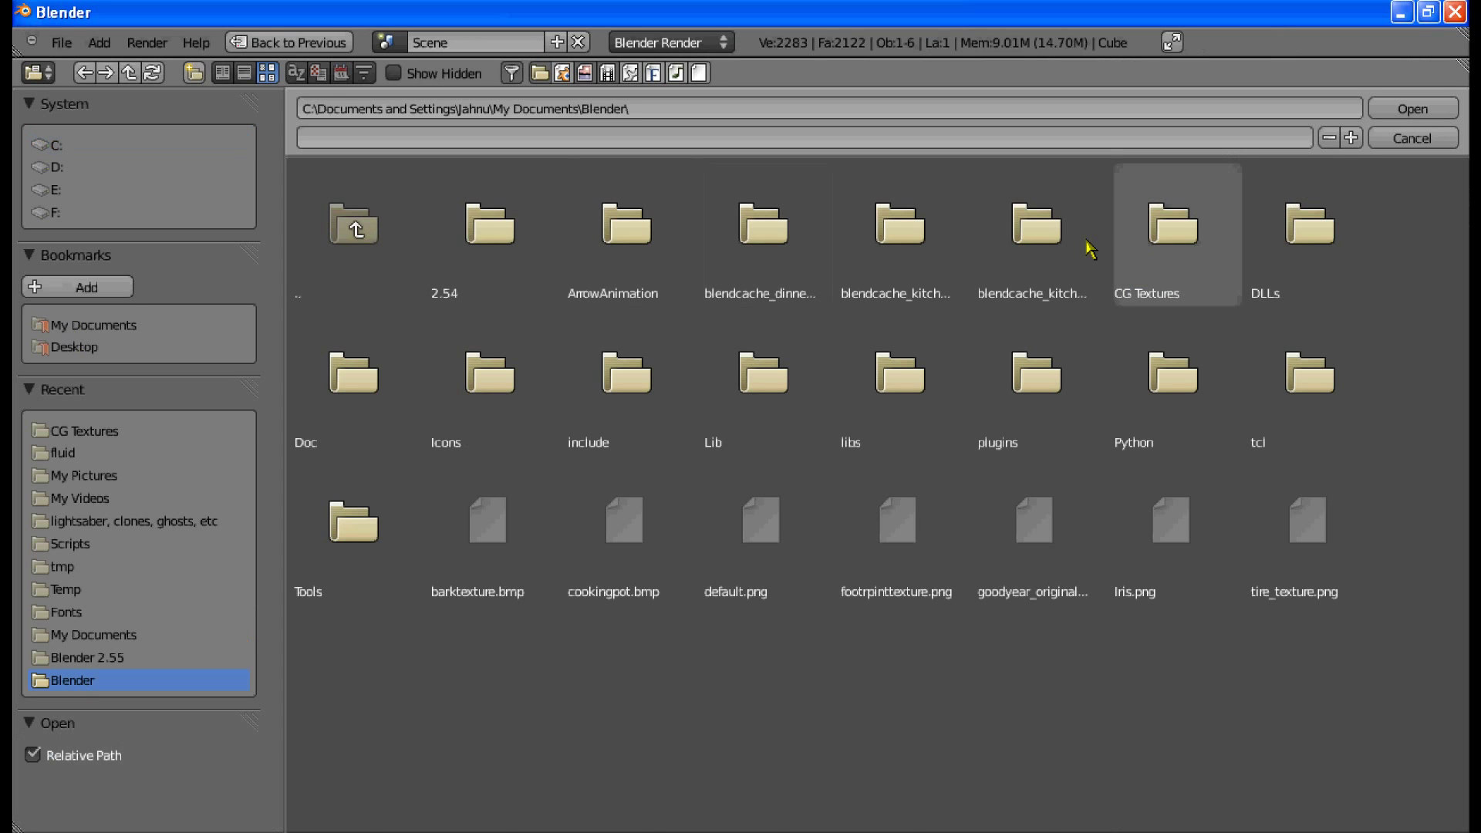
{"action": "left_click", "coordinate": [534, 263]}
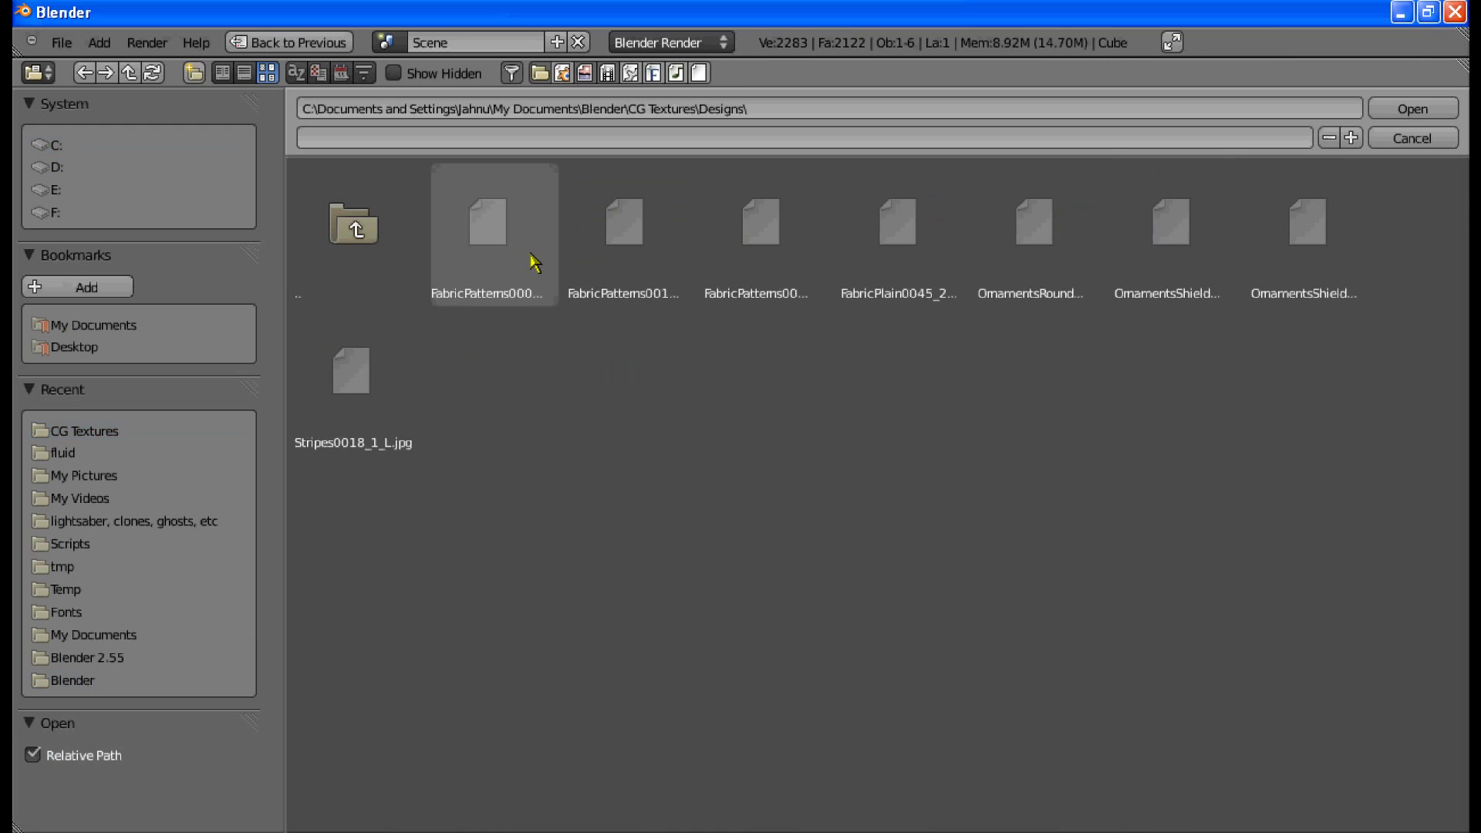
{"action": "left_click_drag", "start_coordinate": [657, 259], "coordinate": [909, 386]}
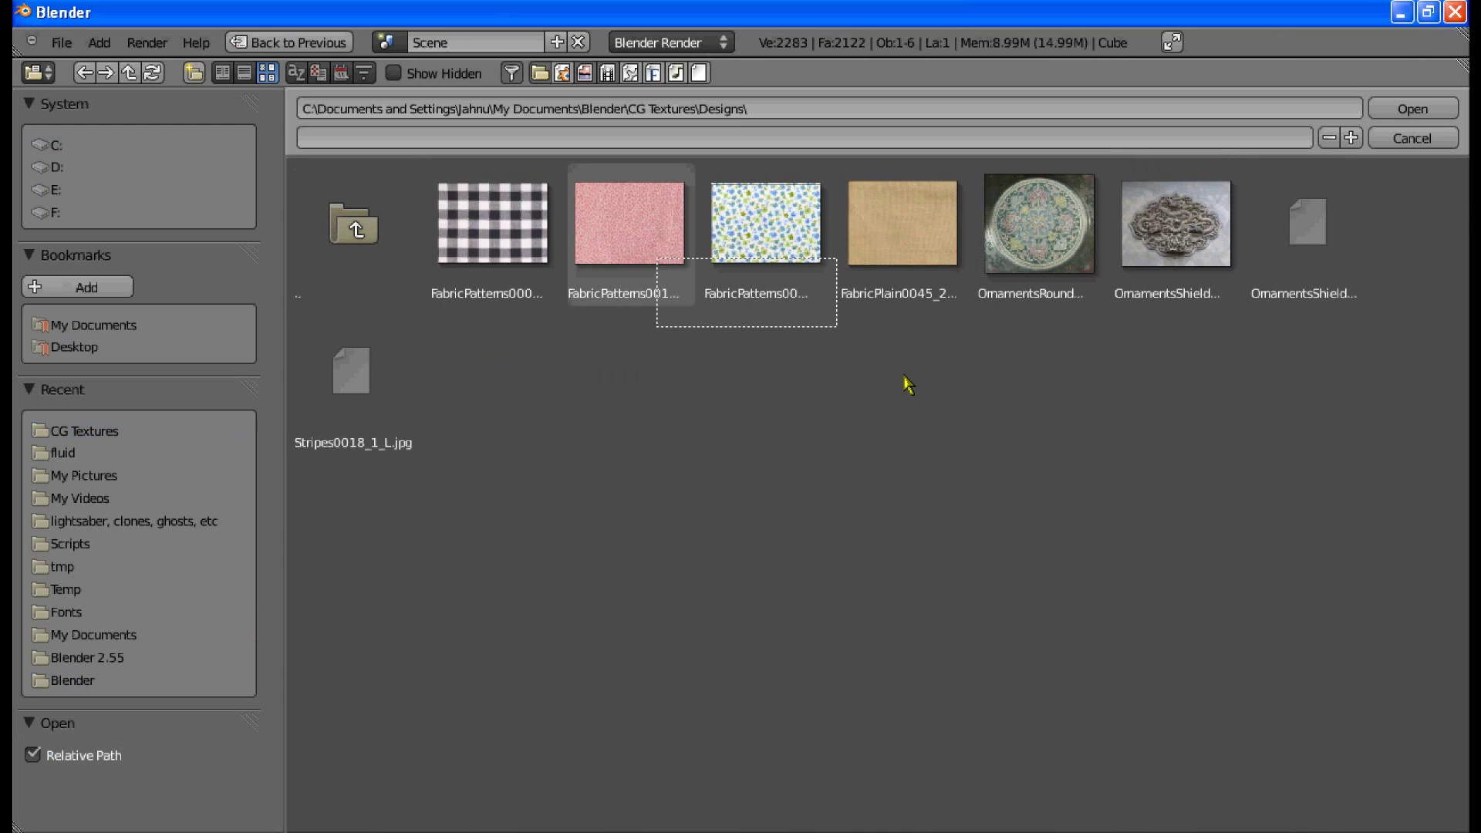
{"action": "left_click_drag", "start_coordinate": [679, 332], "coordinate": [385, 267]}
{"action": "left_click", "coordinate": [385, 268]}
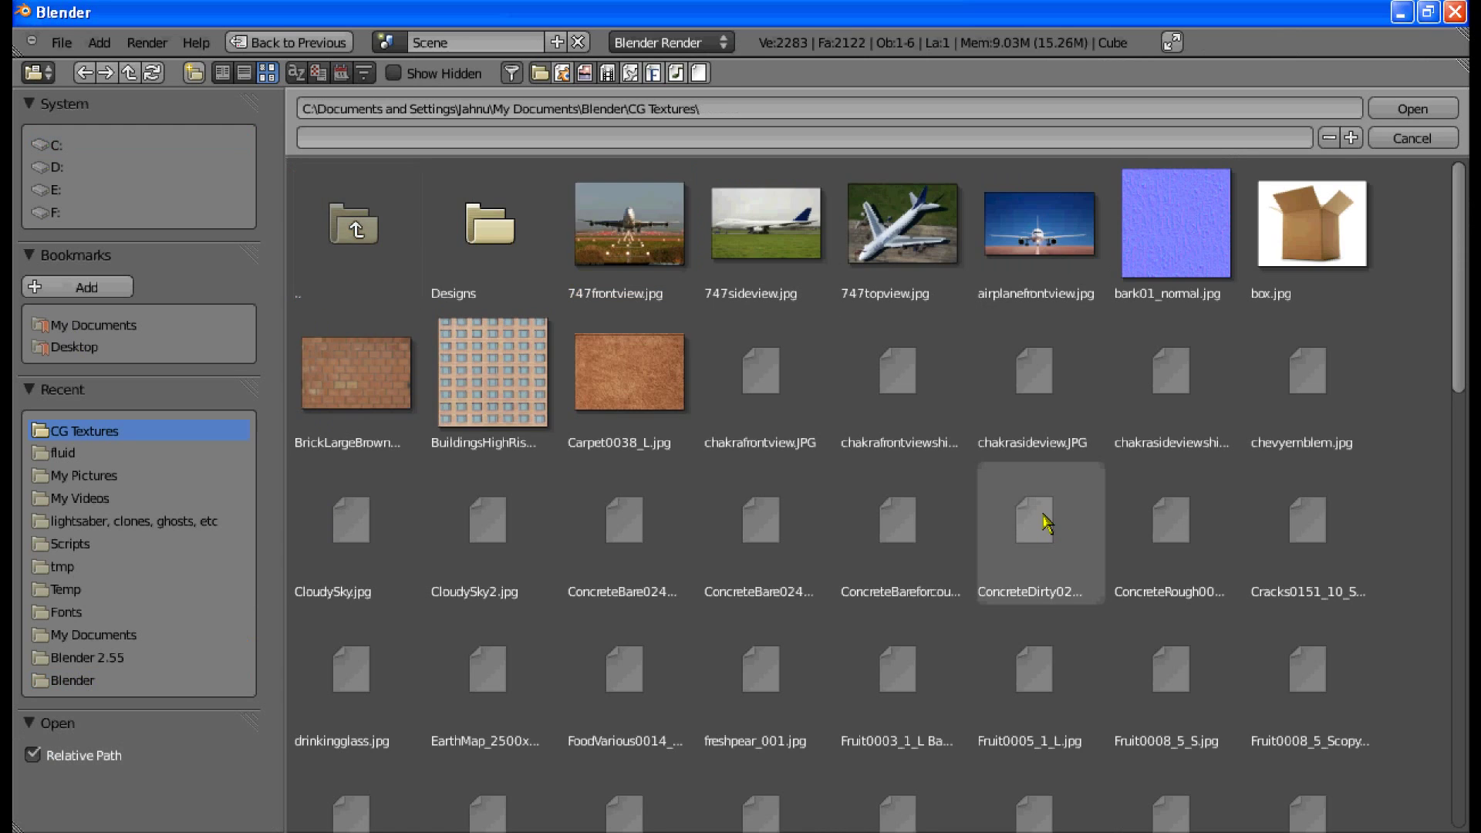
Step: Open MarbleGreen0012_1_L.jpg as the table's texture image
{"action": "scroll", "coordinate": [1047, 524], "scroll_direction": "down", "scroll_amount": 4}
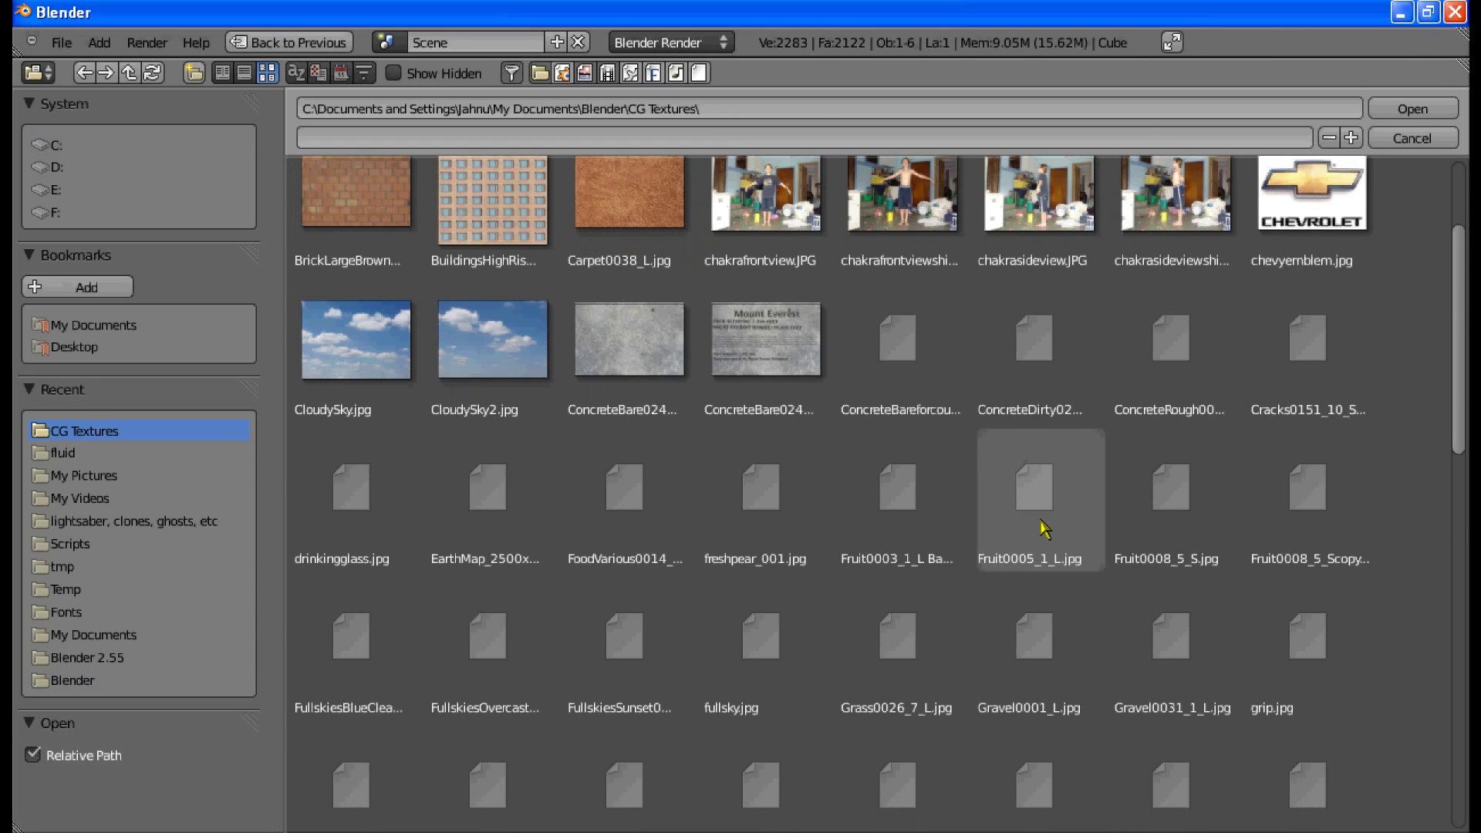
{"action": "scroll", "coordinate": [1043, 531], "scroll_direction": "down", "scroll_amount": 5}
{"action": "scroll", "coordinate": [1043, 531], "scroll_direction": "down", "scroll_amount": 2}
{"action": "left_click", "coordinate": [493, 625]}
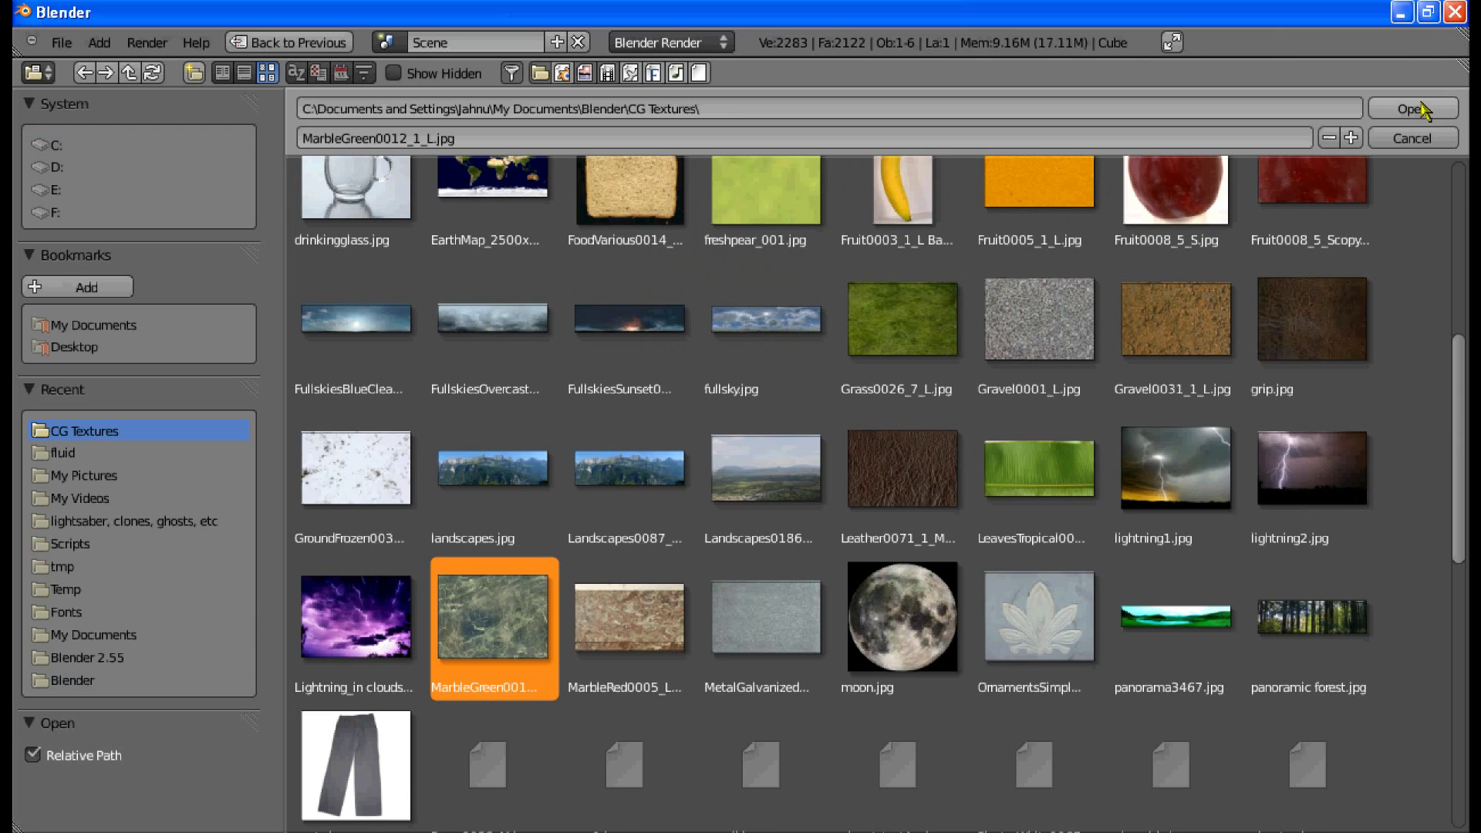
{"action": "key", "text": "Return"}
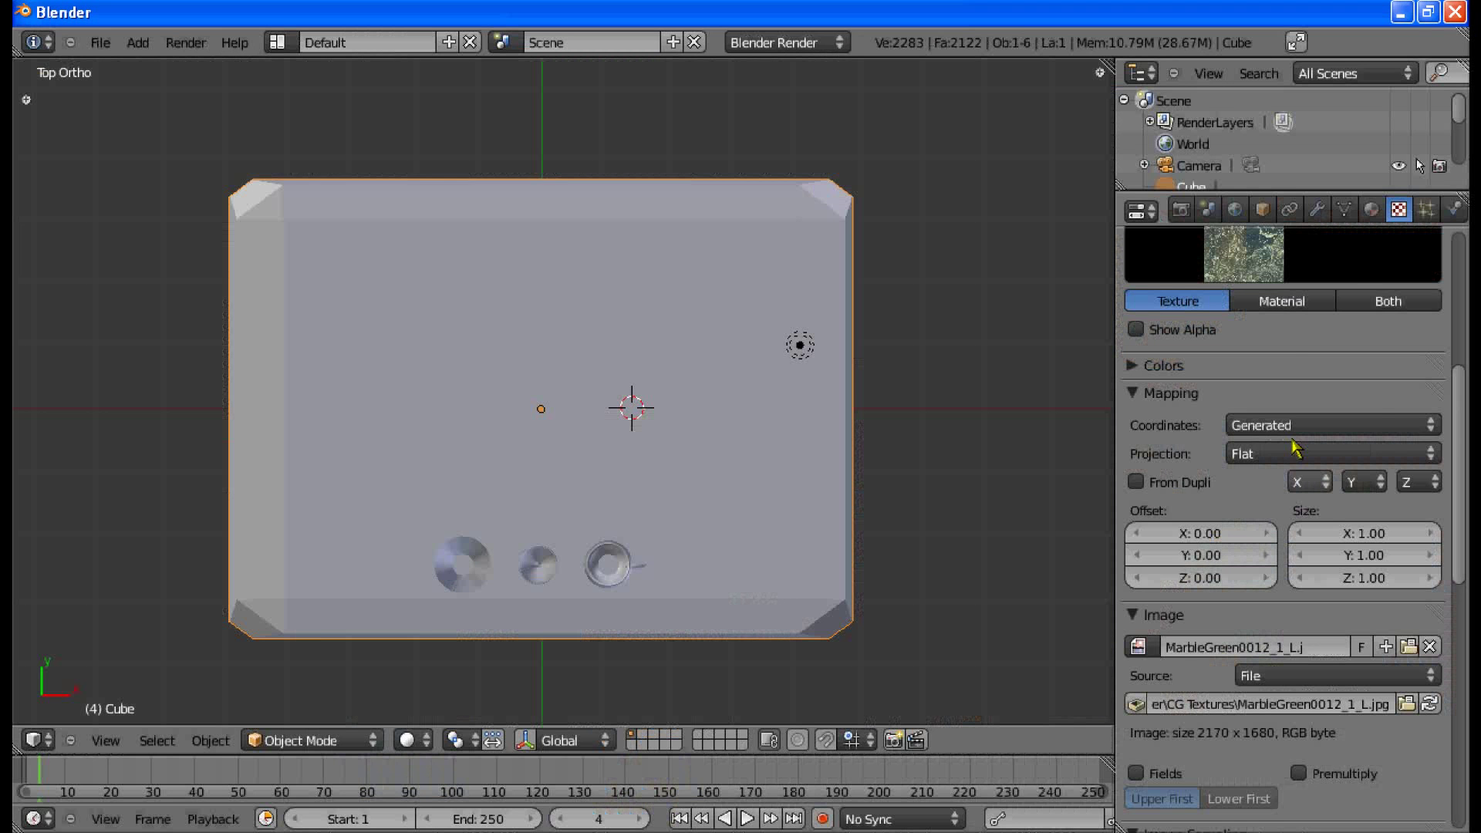
Step: Split the viewport and show the MarbleGreen0012 marble image in a UV/Image Editor
{"action": "scroll", "coordinate": [1296, 449], "scroll_direction": "up", "scroll_amount": 5}
{"action": "left_click_drag", "start_coordinate": [1109, 66], "coordinate": [847, 208]}
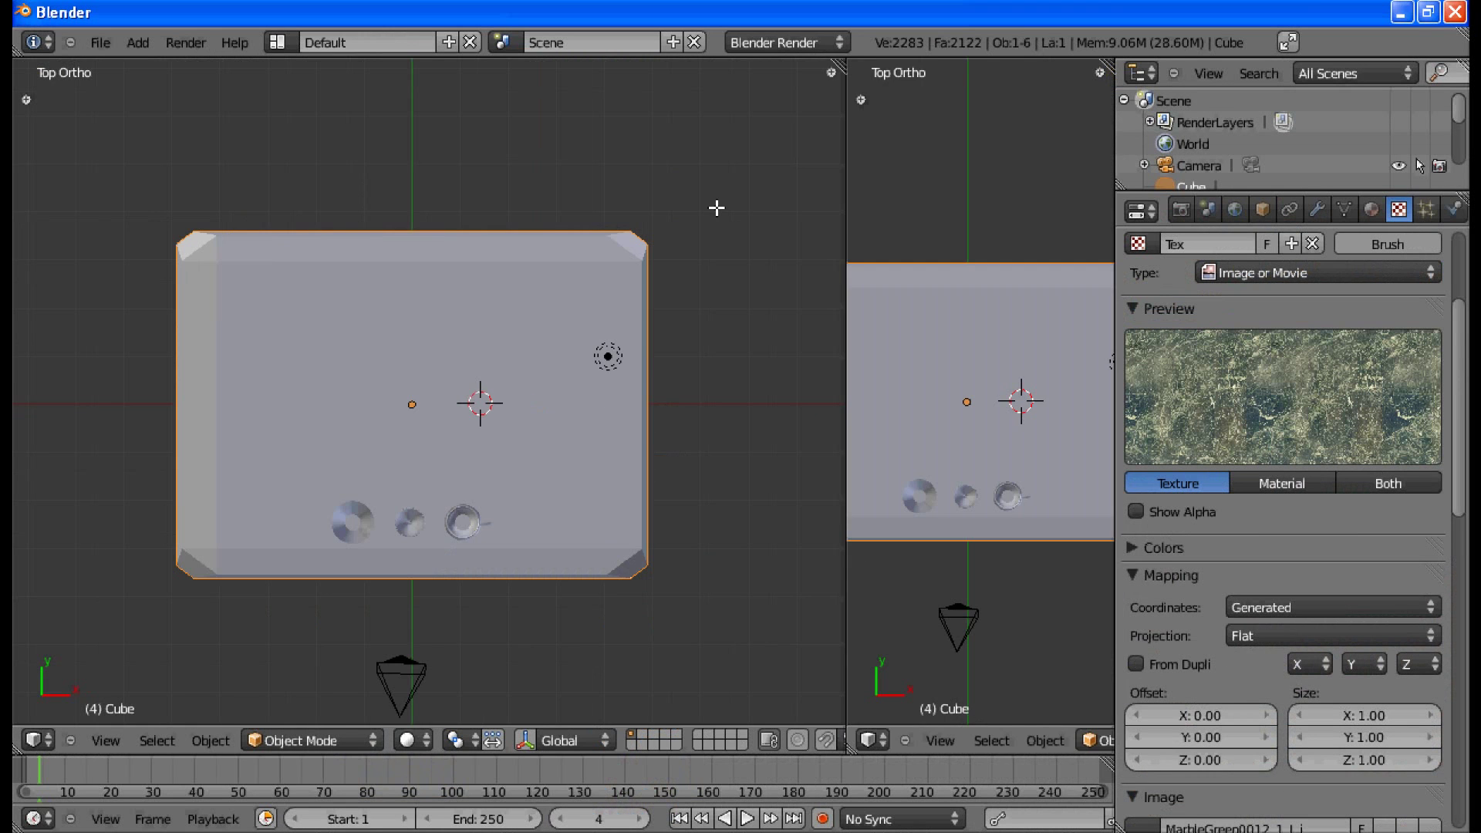
{"action": "left_click_drag", "start_coordinate": [717, 208], "coordinate": [609, 235]}
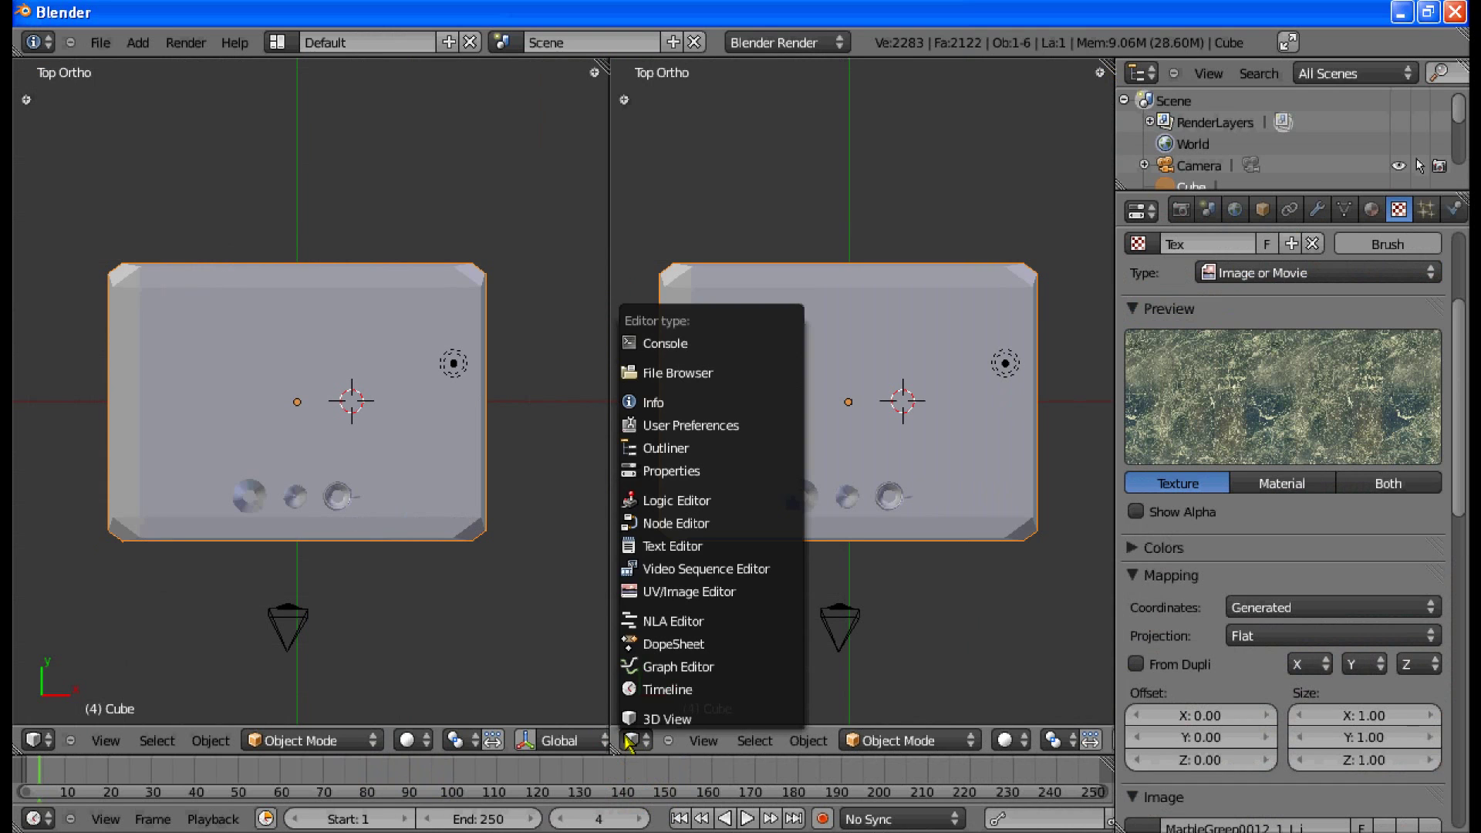
{"action": "left_click", "coordinate": [687, 592]}
{"action": "left_click", "coordinate": [798, 741]}
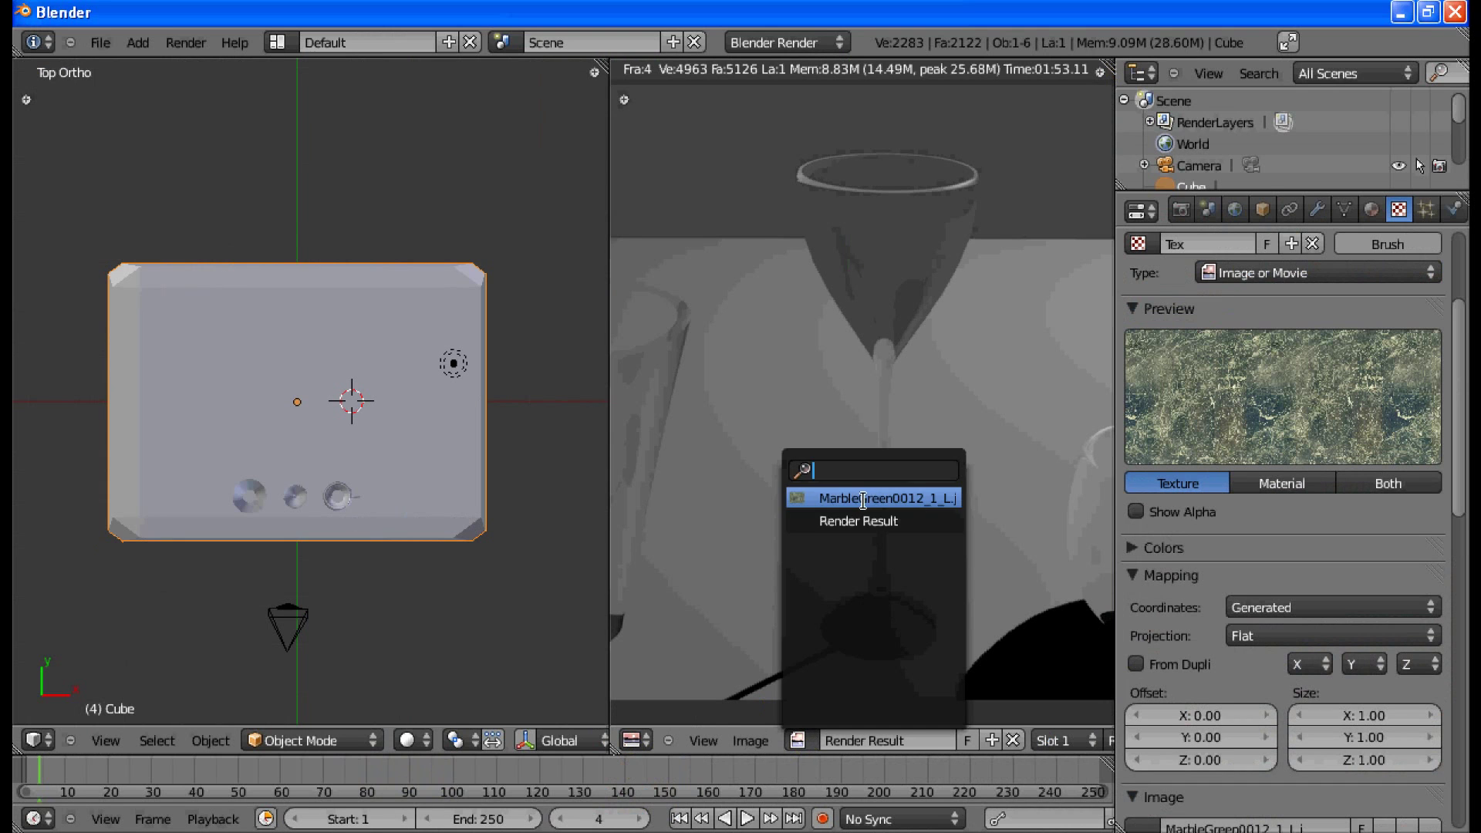
{"action": "left_click", "coordinate": [849, 493]}
{"action": "scroll", "coordinate": [888, 475], "scroll_direction": "down", "scroll_amount": 4}
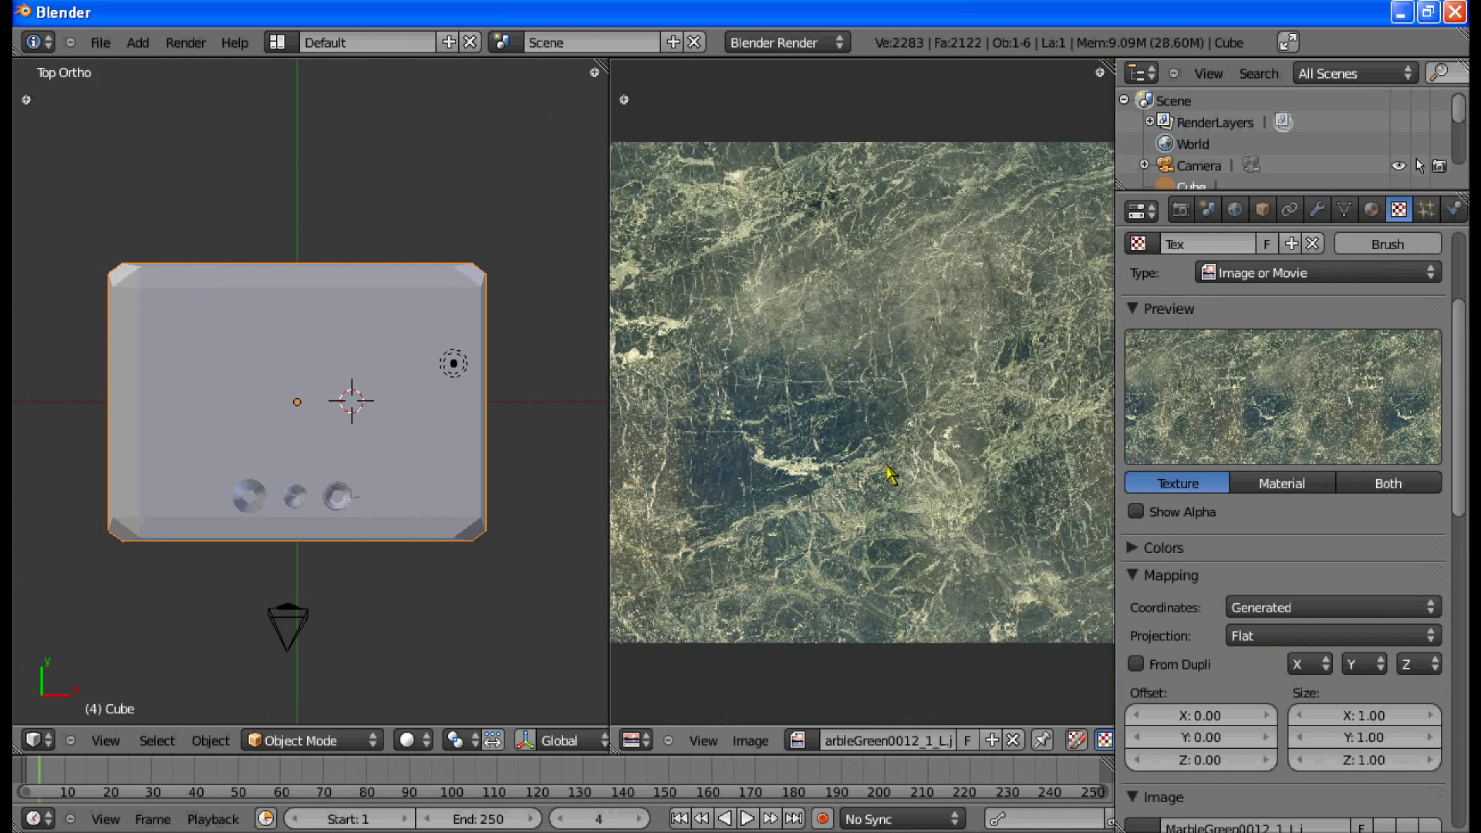
Step: Project the whole table mesh's UVs from view and scale them to cover the marble image
{"action": "key", "text": "Tab"}
{"action": "key", "text": "a"}
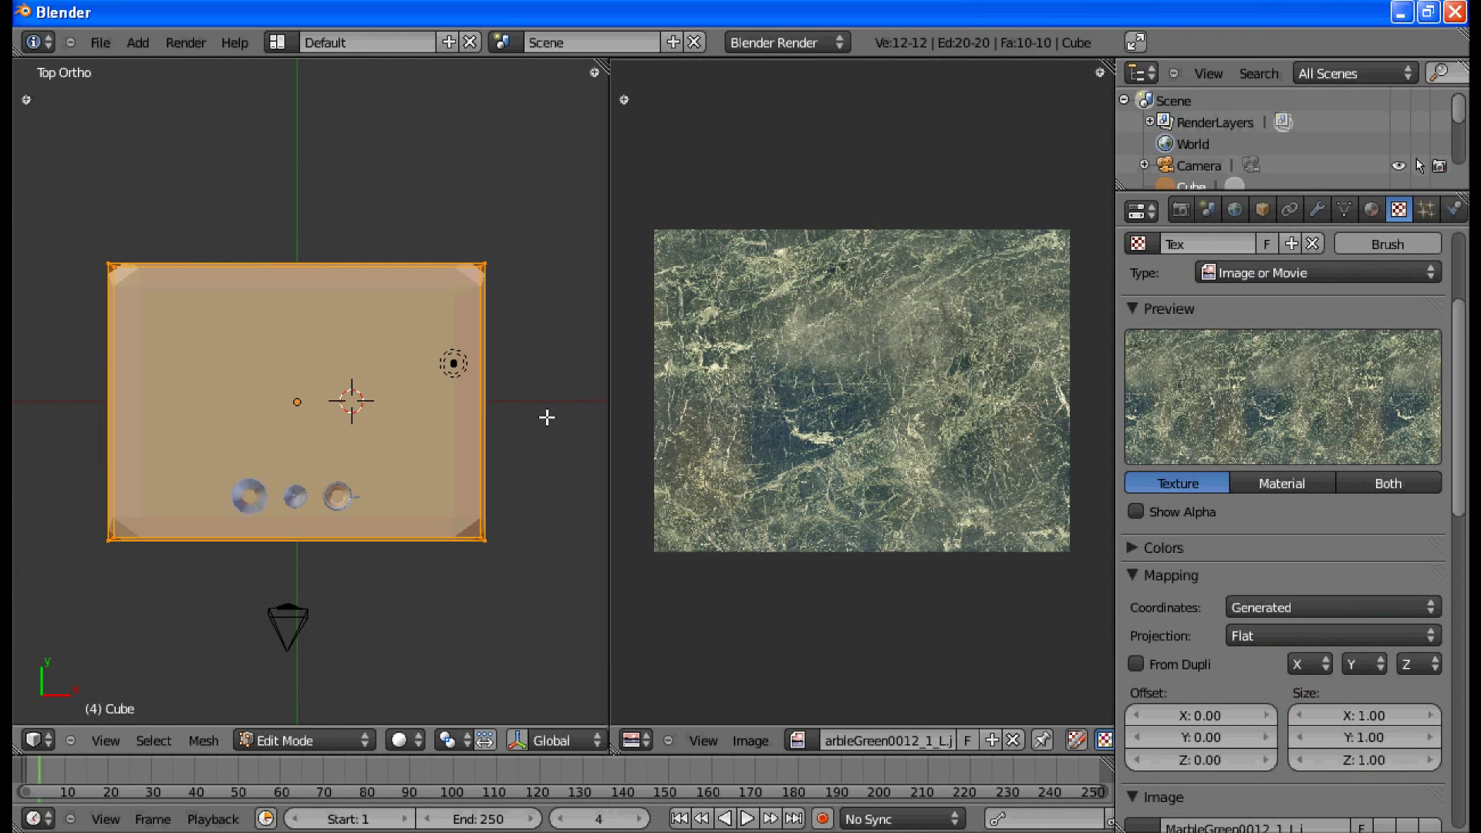
{"action": "key", "text": "u"}
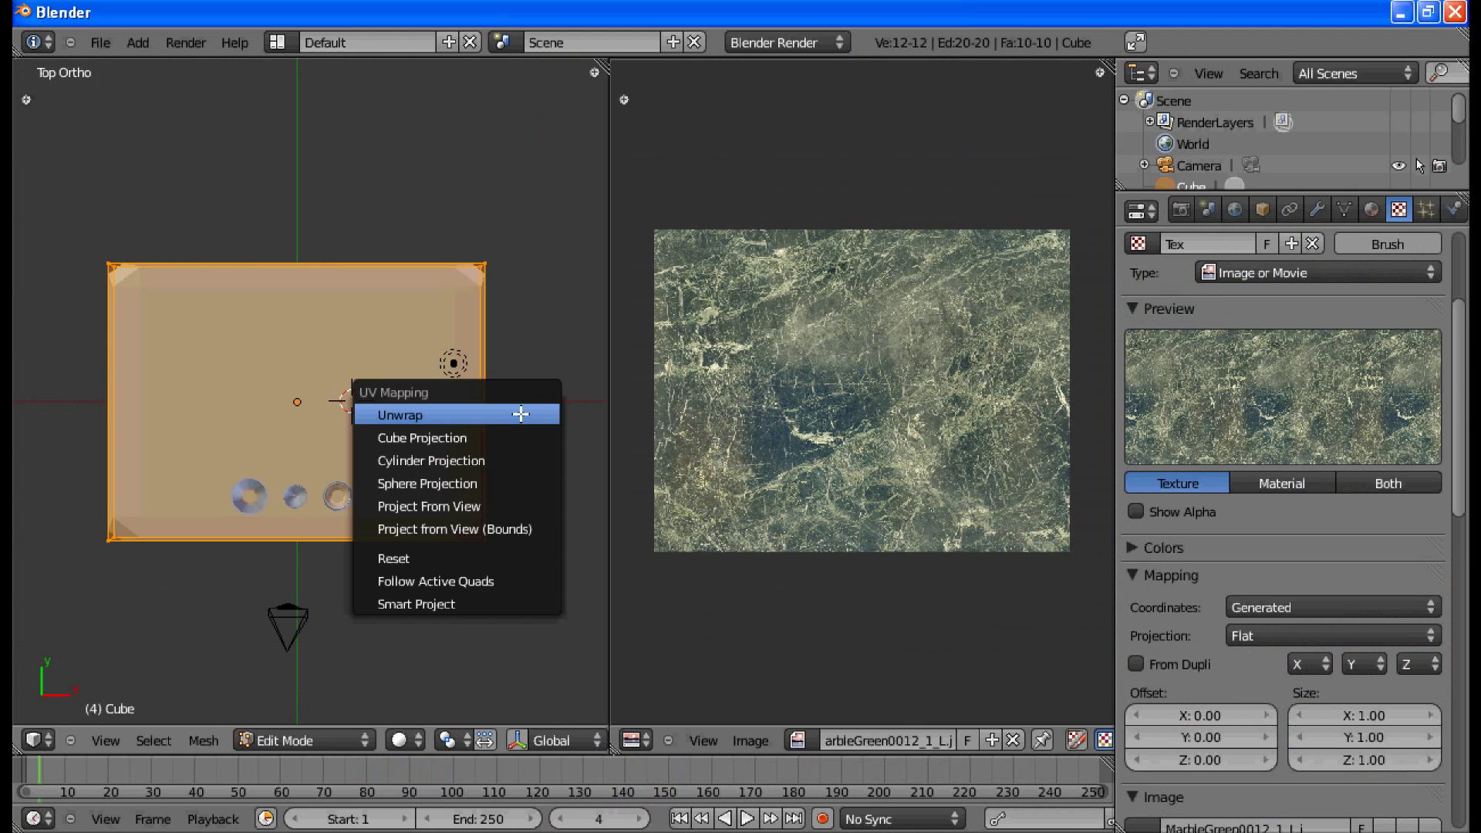
{"action": "left_click", "coordinate": [503, 502]}
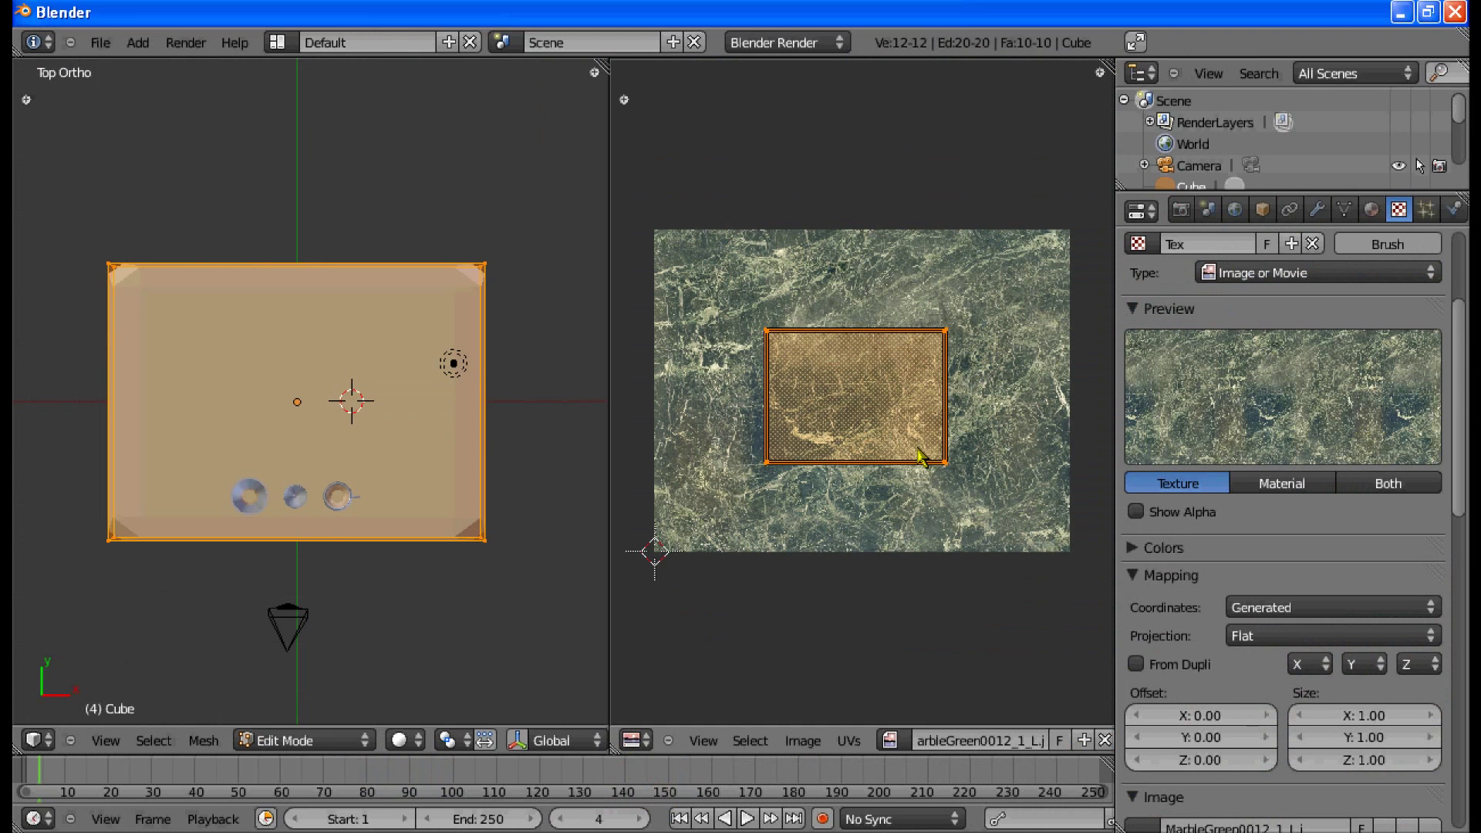
{"action": "key", "text": "s"}
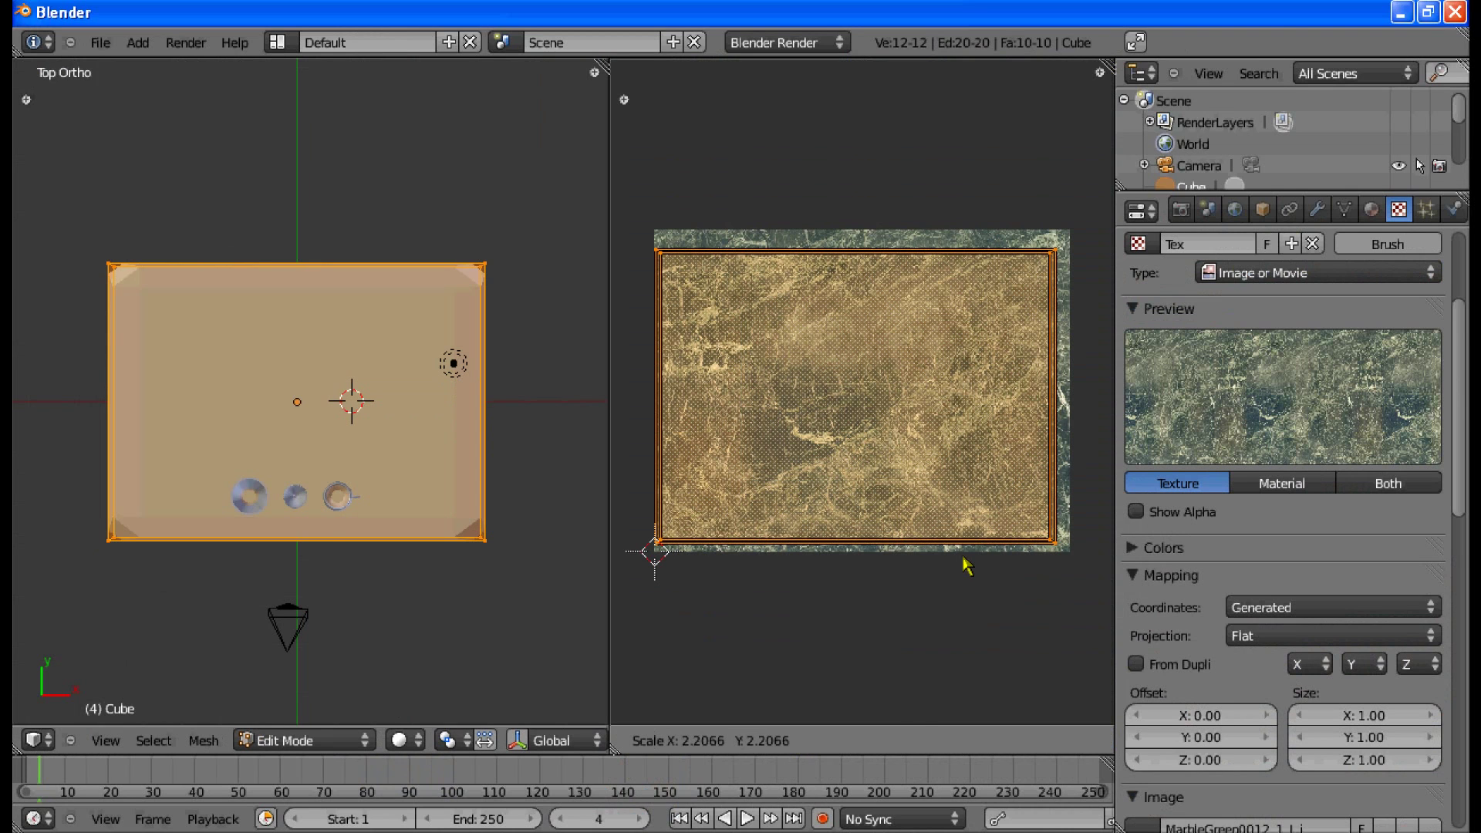
{"action": "left_click", "coordinate": [968, 566]}
{"action": "key", "text": "g"}
{"action": "left_click", "coordinate": [973, 565]}
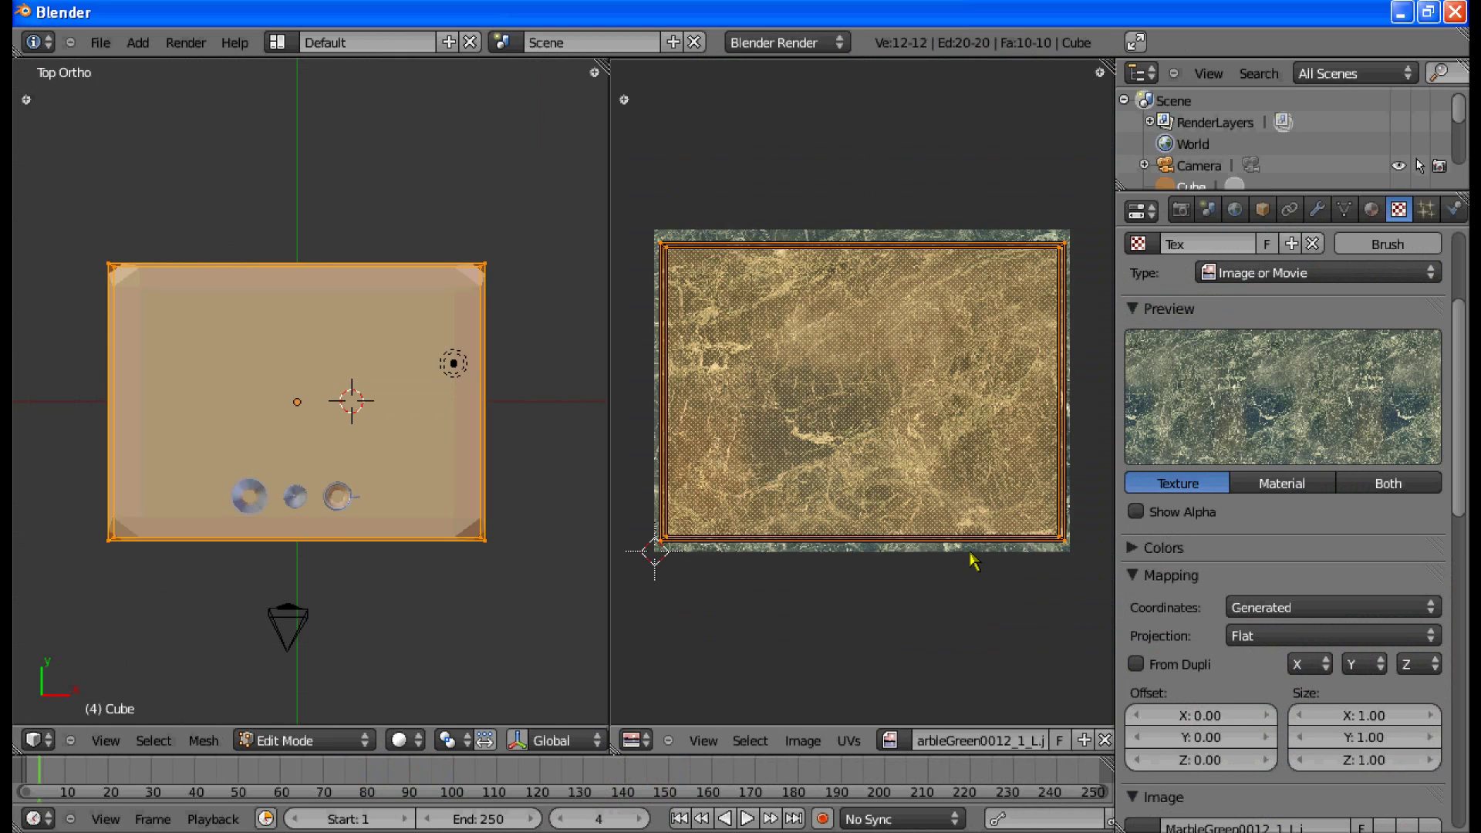
{"action": "key", "text": "s"}
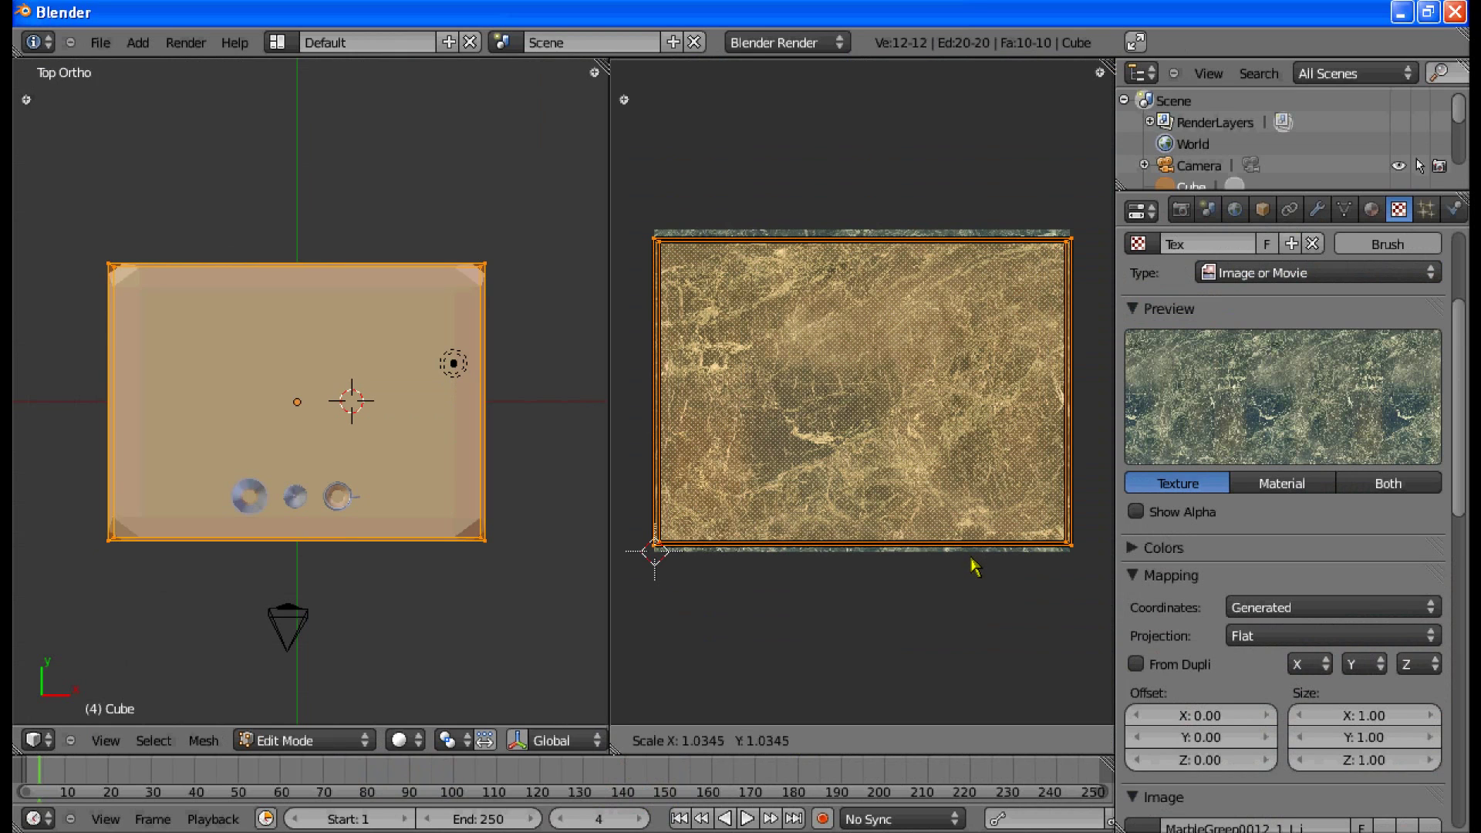
{"action": "left_click", "coordinate": [972, 564]}
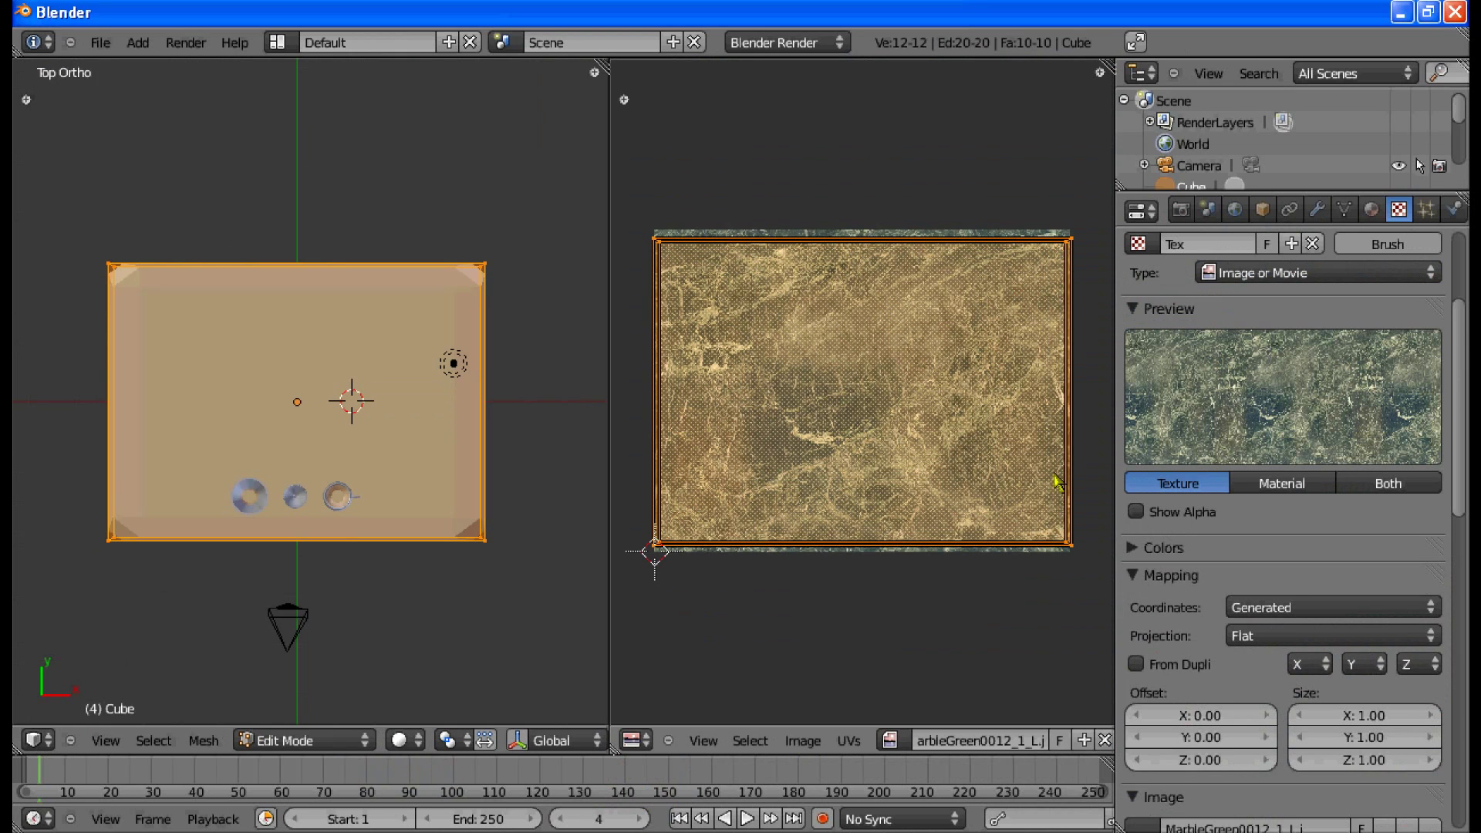
Step: Set the texture coordinates to UV and the table material's diffuse intensity to 1.000
{"action": "left_click", "coordinate": [1288, 607]}
{"action": "left_click", "coordinate": [1290, 509]}
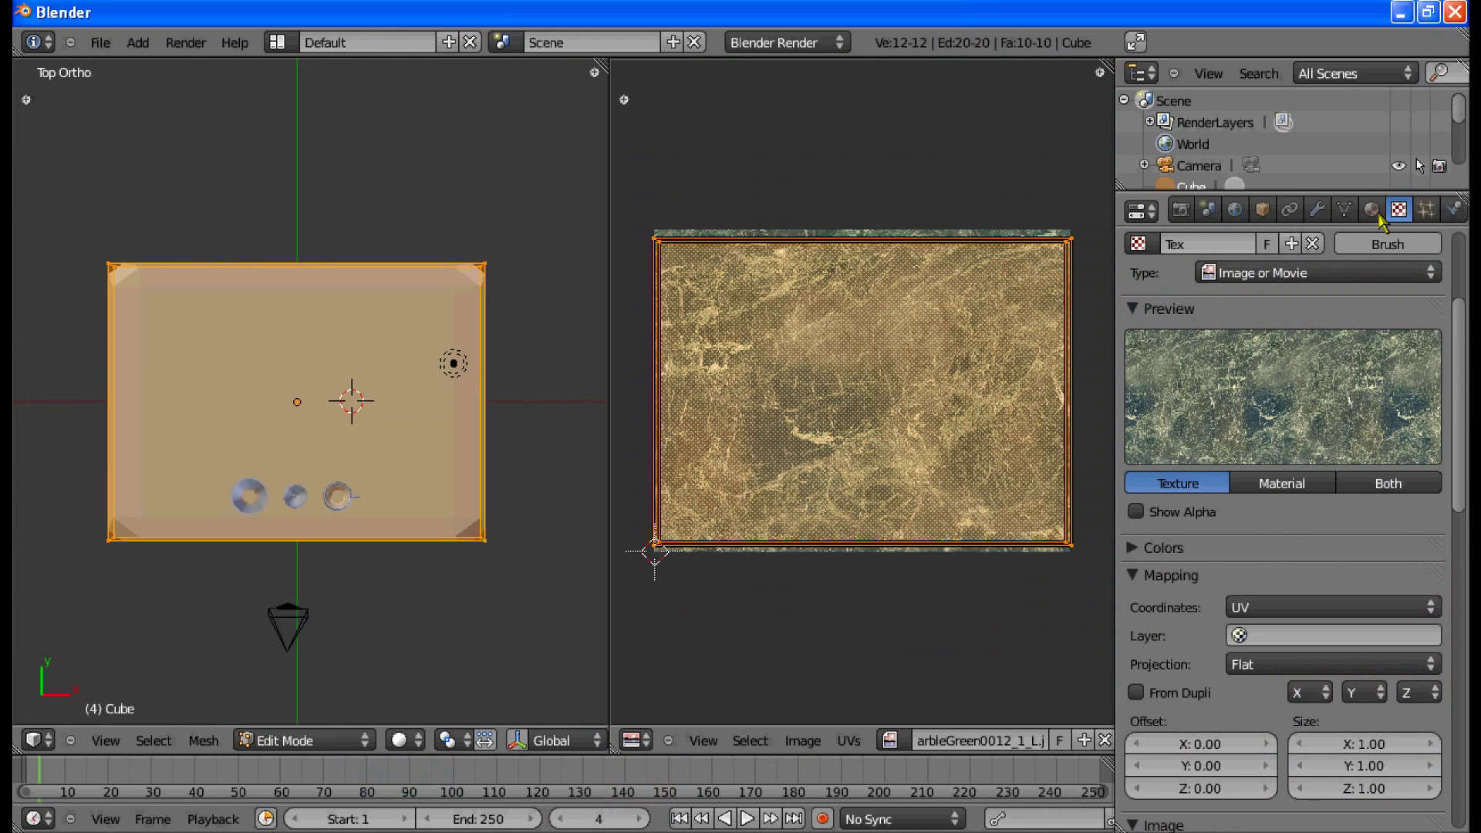
{"action": "left_click", "coordinate": [1372, 210]}
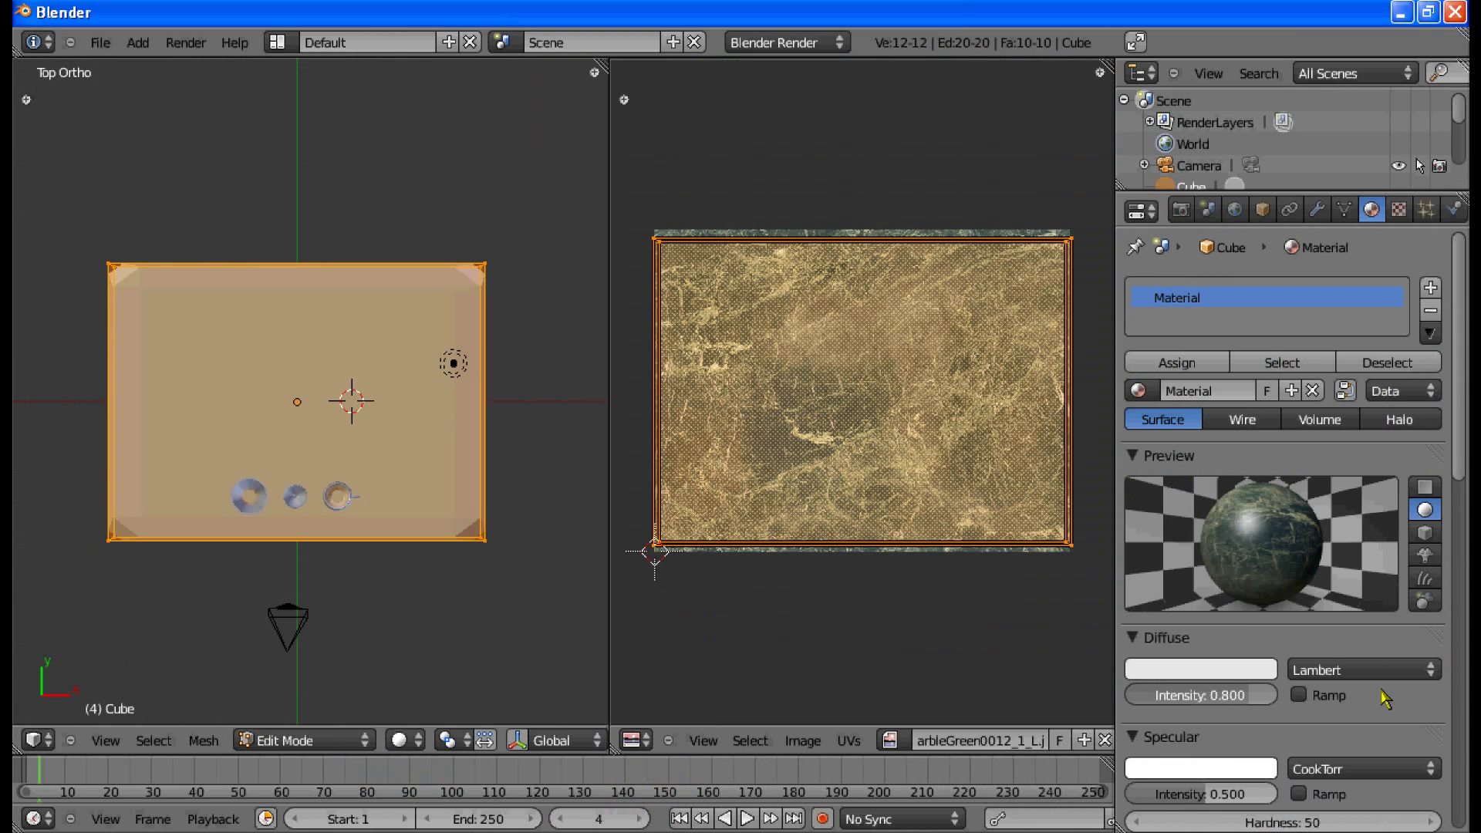
{"action": "left_click_drag", "start_coordinate": [1203, 696], "coordinate": [1273, 695]}
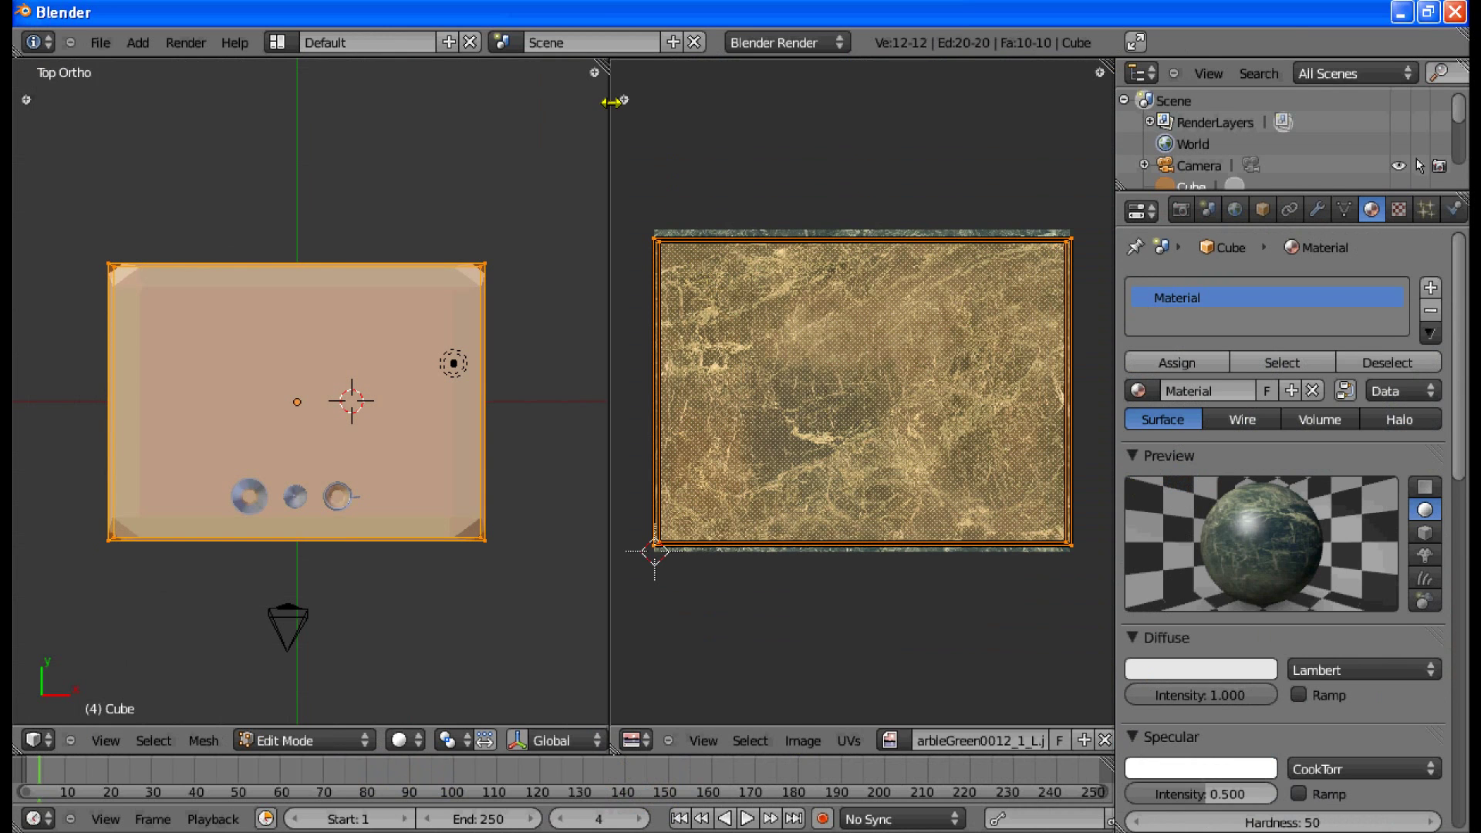
{"action": "key", "text": "Tab"}
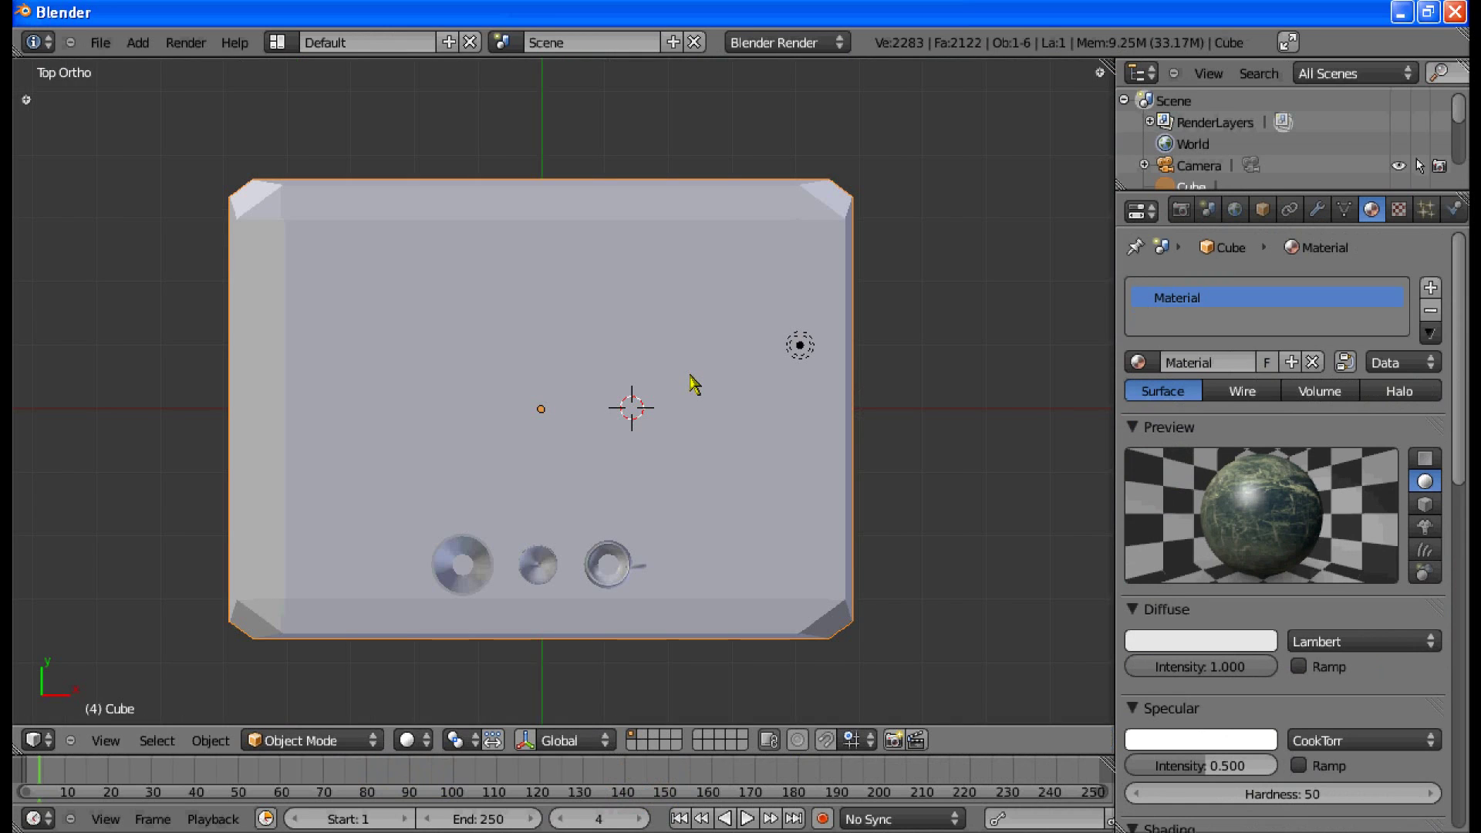
Step: Select the lamp and change its type to Area
{"action": "key", "text": "KP_0"}
{"action": "key", "text": "KP_1"}
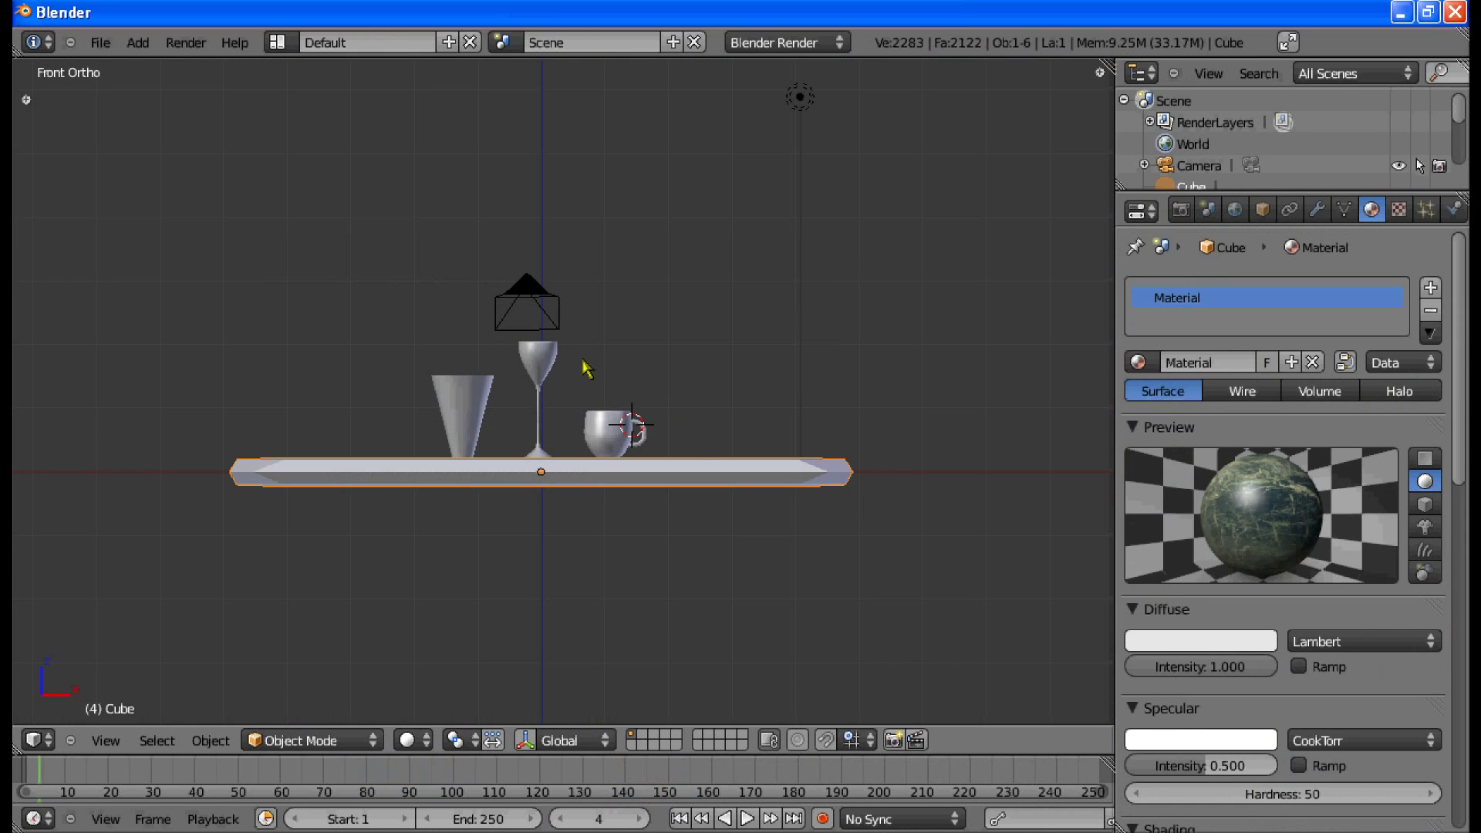
{"action": "middle_click_drag", "start_coordinate": [589, 370], "coordinate": [687, 569]}
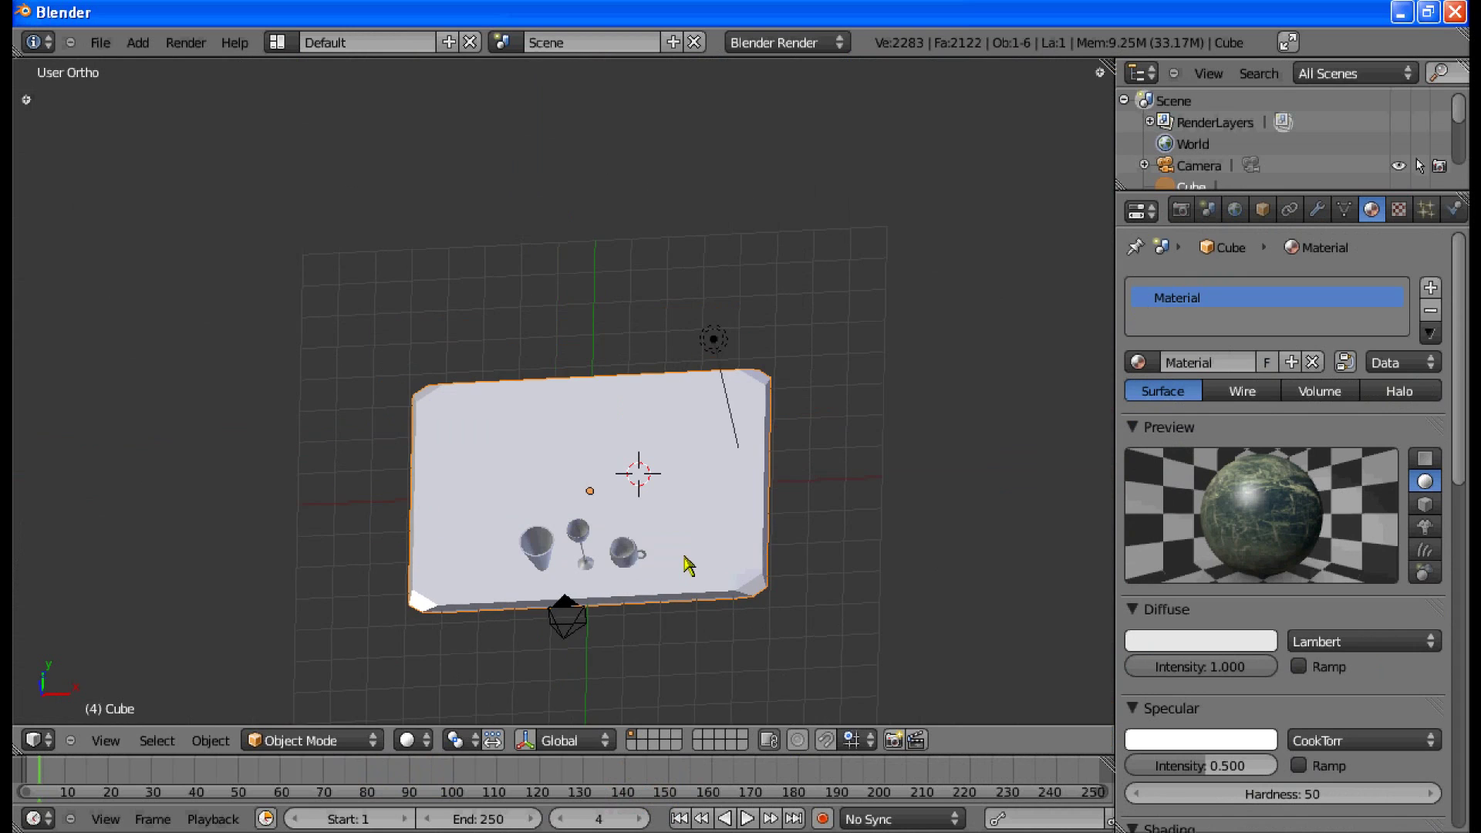
{"action": "right_click", "coordinate": [717, 350]}
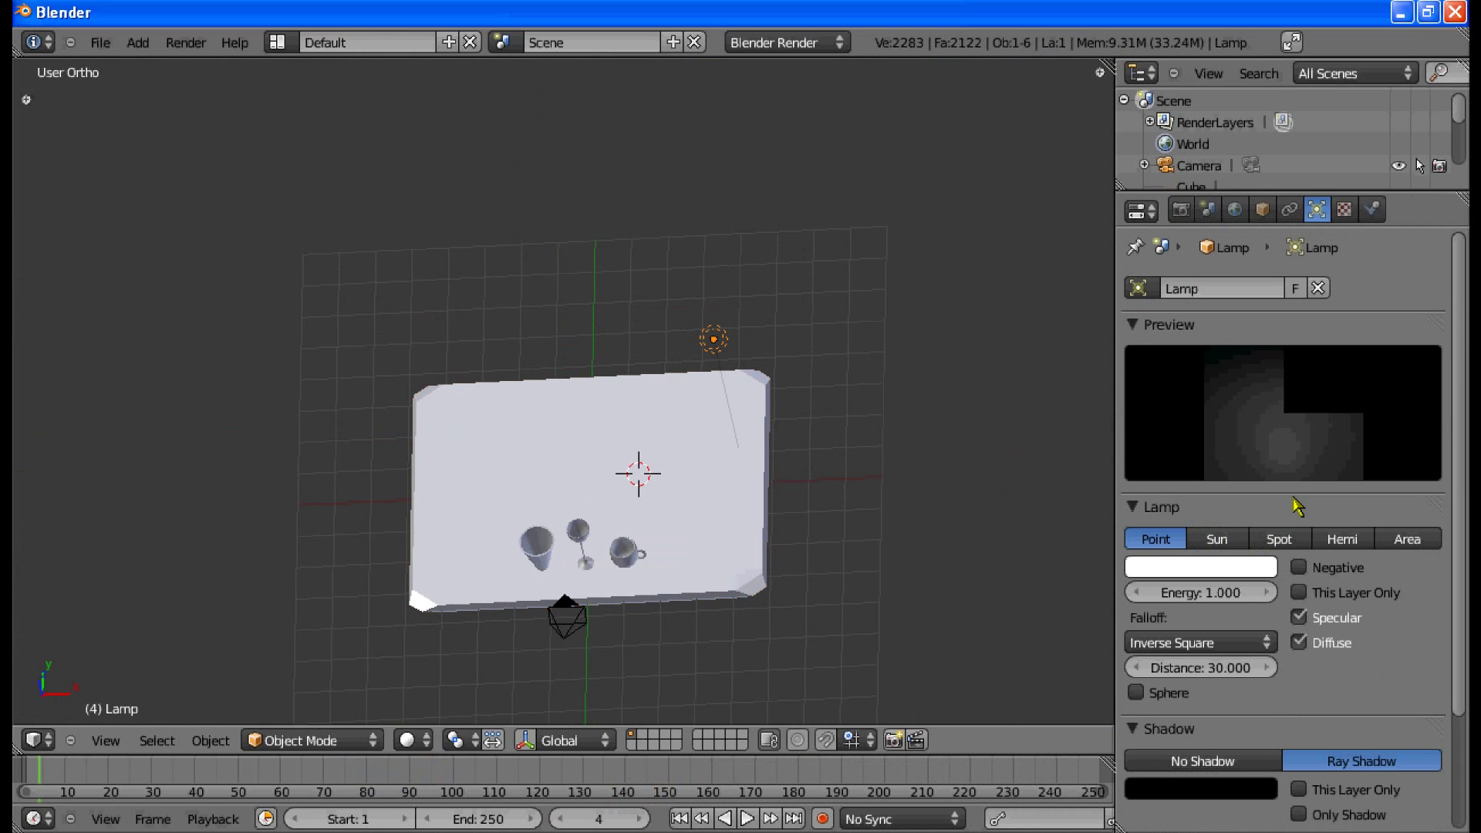
{"action": "left_click", "coordinate": [1404, 540]}
Step: Move the area lamp above the table and rotate it to aim straight down
{"action": "key", "text": "KP_1"}
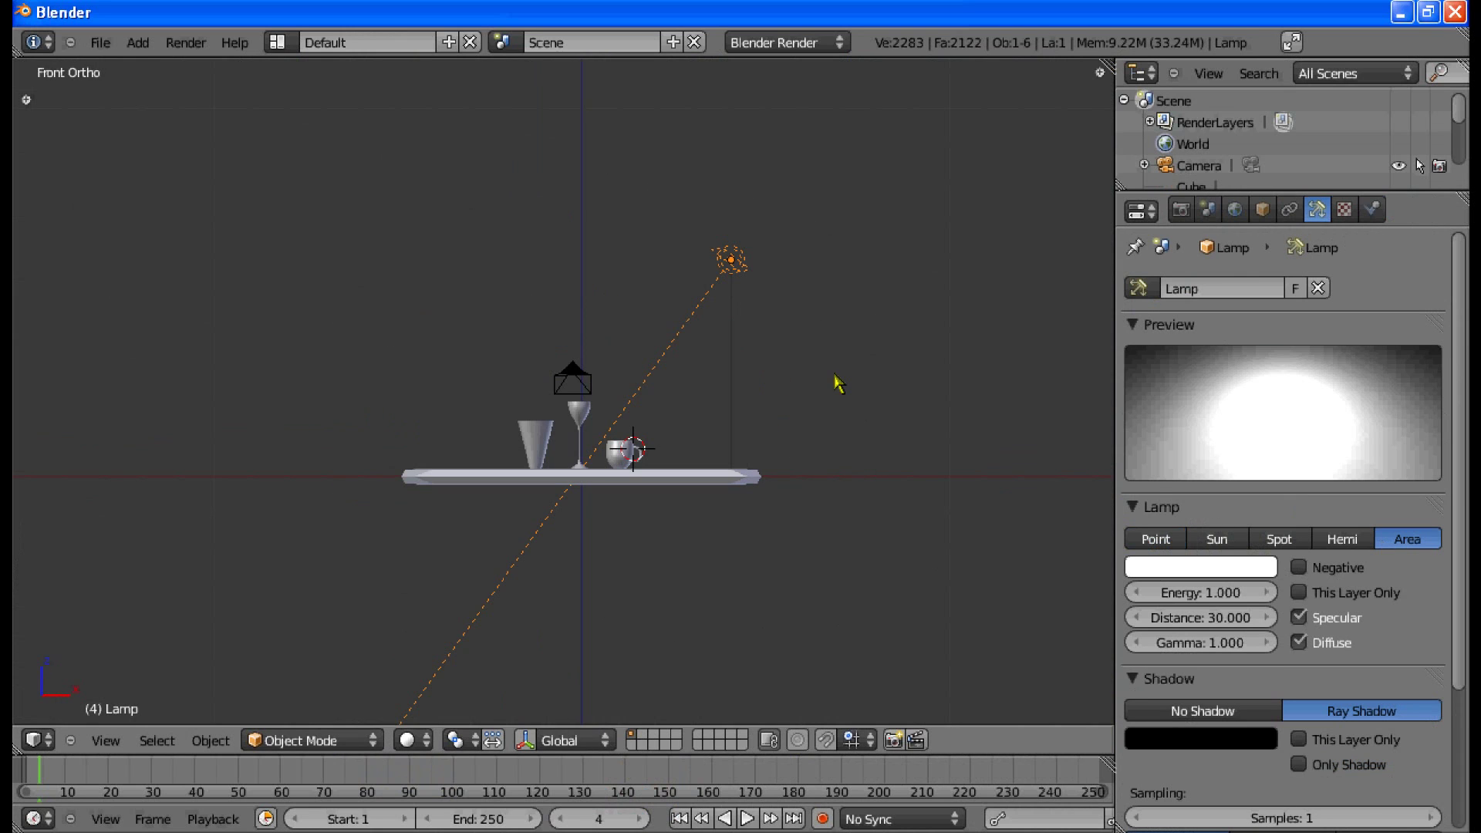
{"action": "key", "text": "g"}
{"action": "left_click", "coordinate": [679, 244]}
{"action": "key", "text": "r"}
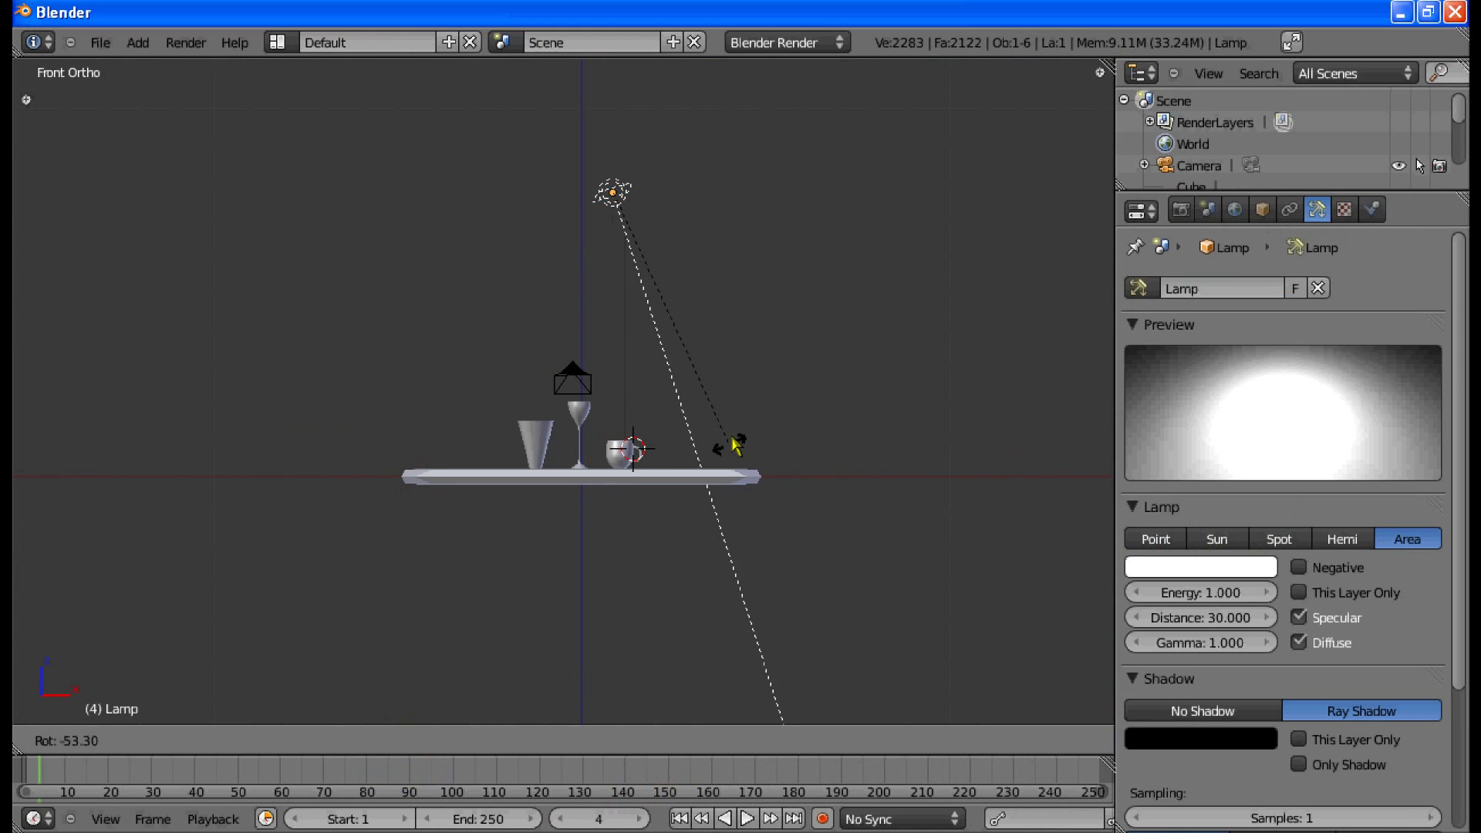
{"action": "left_click", "coordinate": [655, 454]}
Step: Set the lamp's Distance to 10 and Energy to 0.2
{"action": "left_click", "coordinate": [1209, 617]}
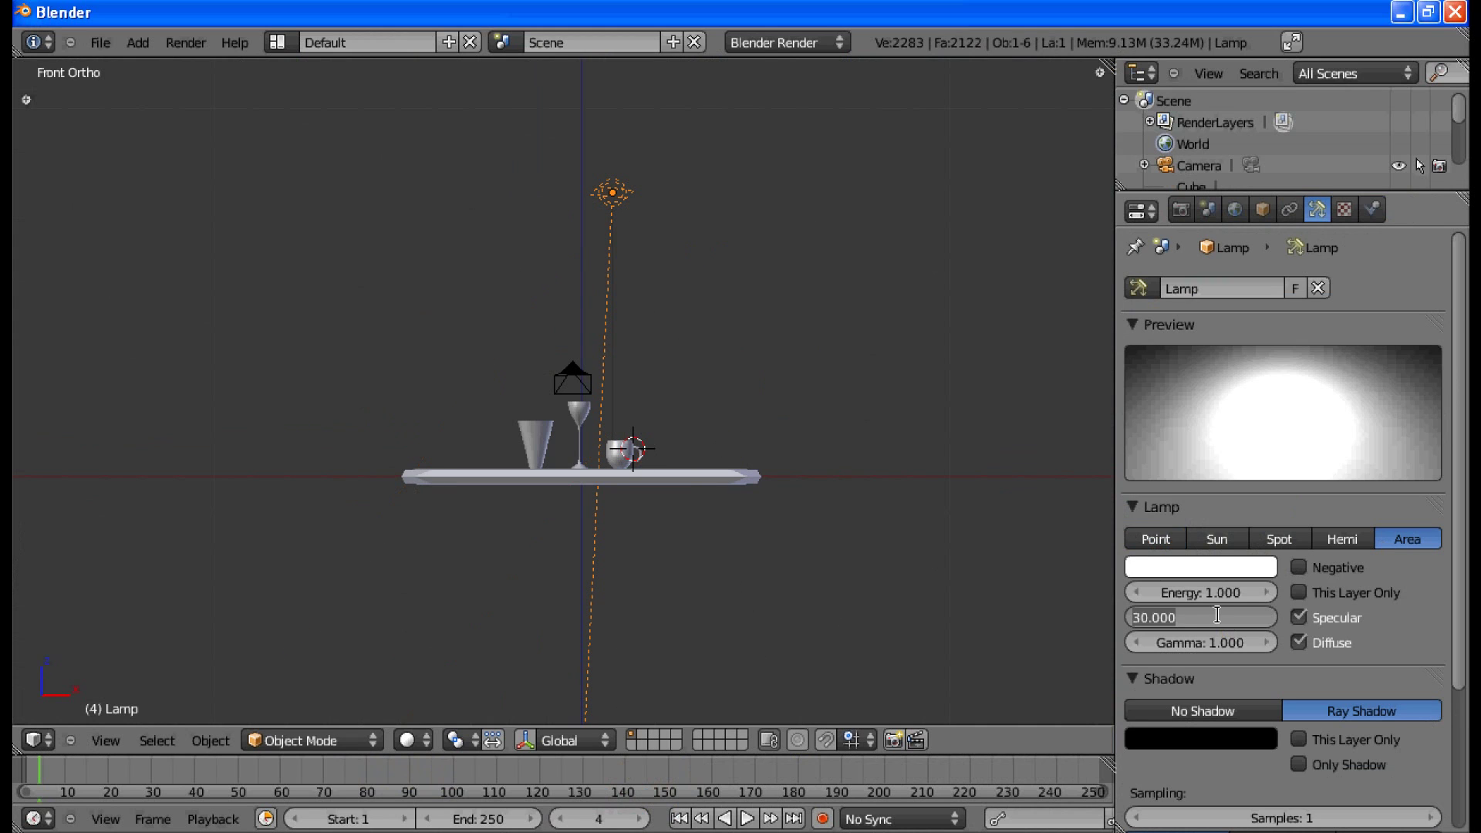
{"action": "type", "text": "10"}
{"action": "key", "text": "Return"}
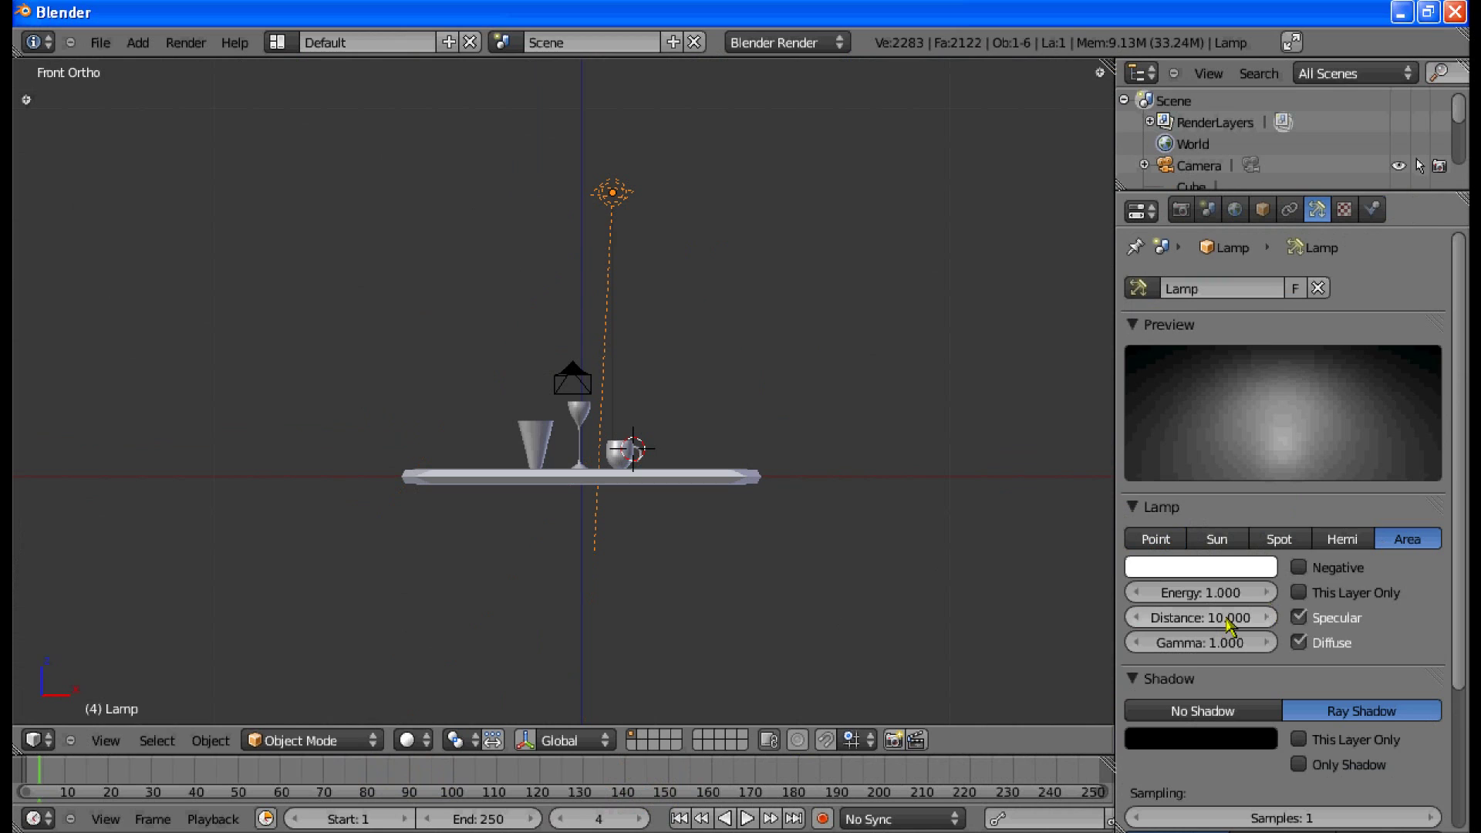
{"action": "left_click", "coordinate": [1216, 588]}
{"action": "key", "text": "BackSpace"}
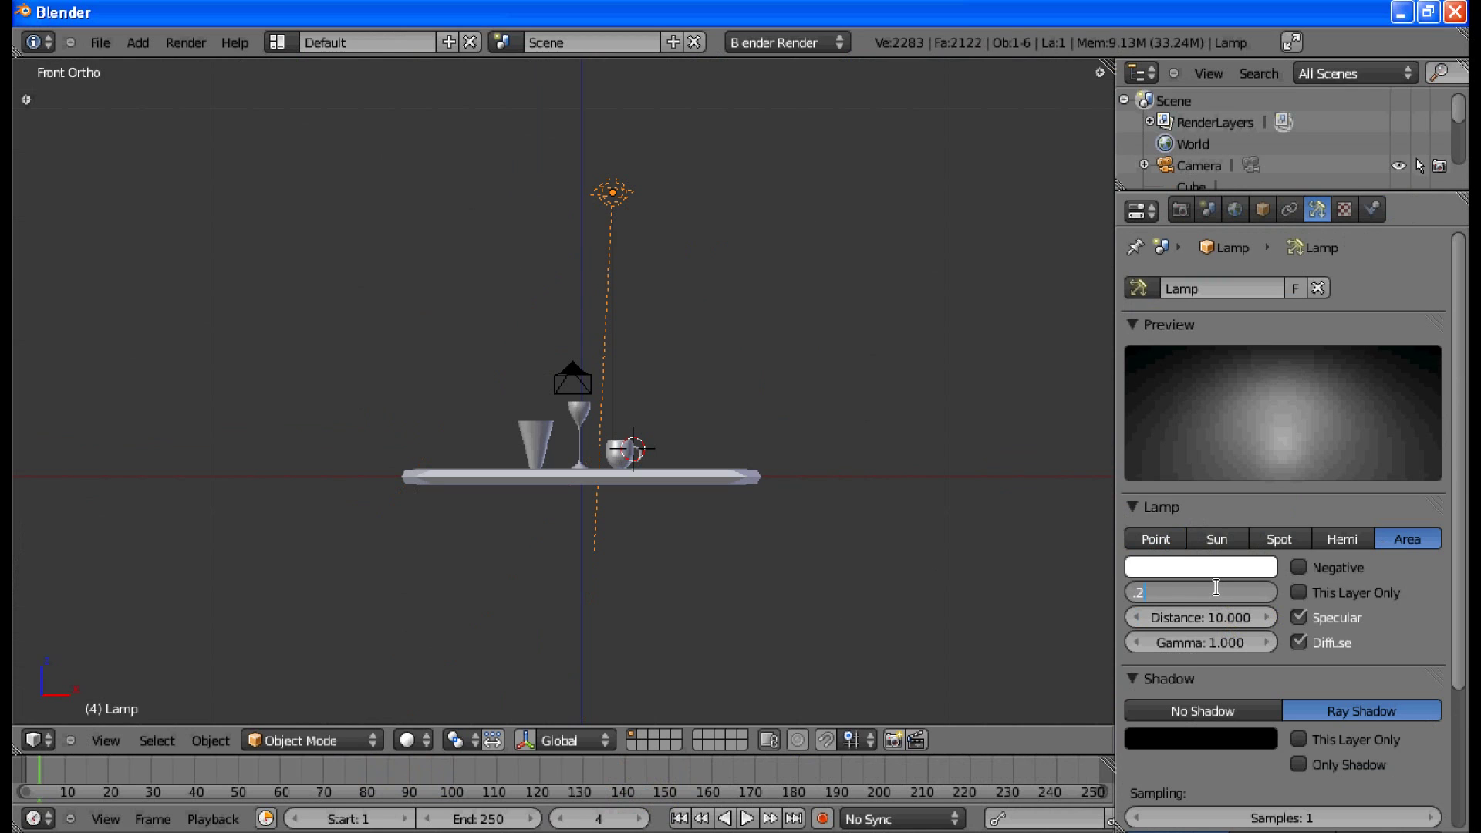
{"action": "type", "text": ".2"}
{"action": "key", "text": "Return"}
{"action": "scroll", "coordinate": [1224, 568], "scroll_direction": "down", "scroll_amount": 5}
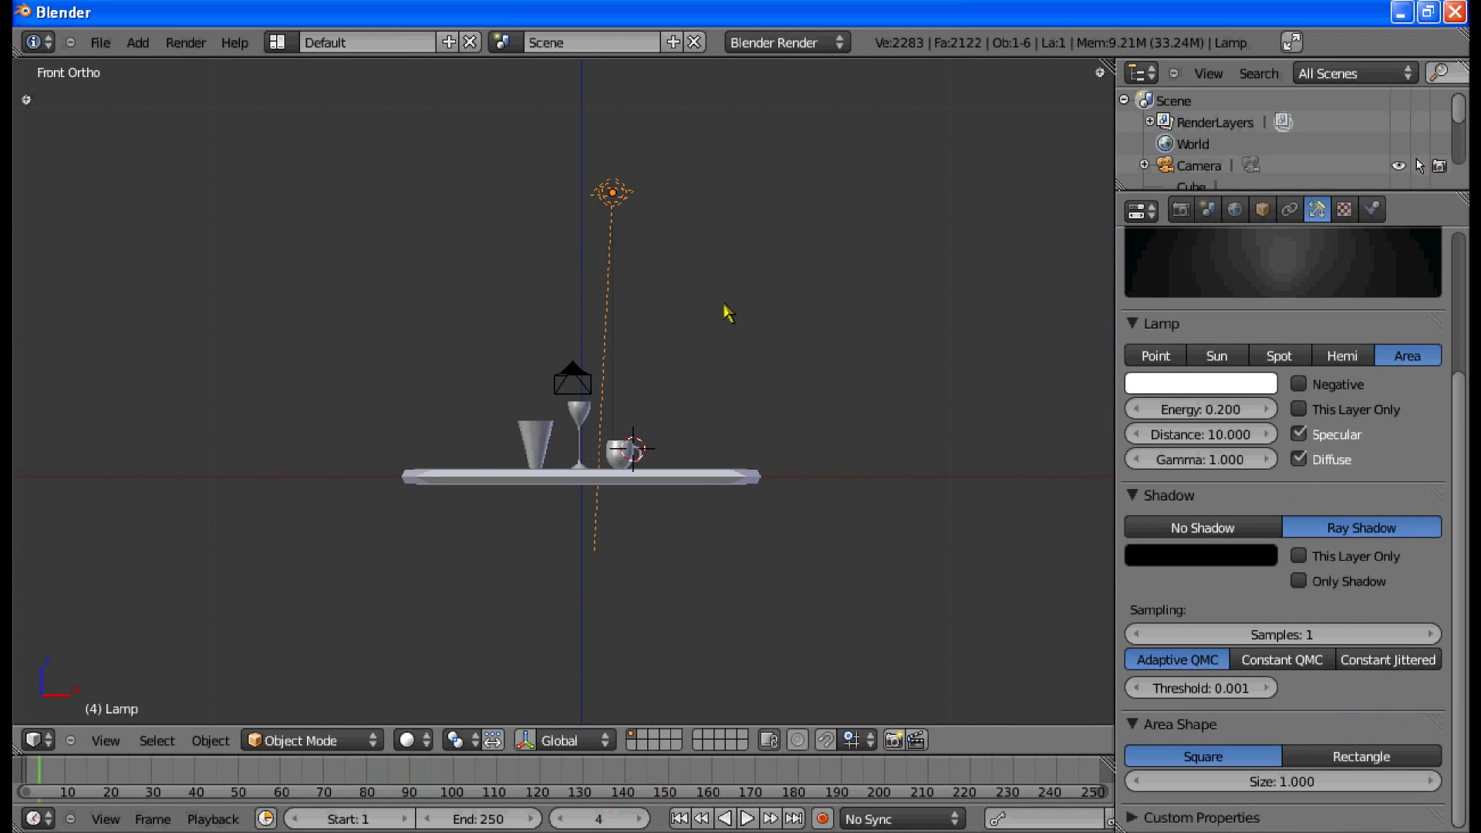
Step: In wireframe, shift the area lamp along Y and re-rotate it
{"action": "middle_click_drag", "start_coordinate": [725, 312], "coordinate": [595, 502]}
{"action": "key", "text": "KP_7"}
{"action": "key", "text": "z"}
{"action": "key", "text": "g"}
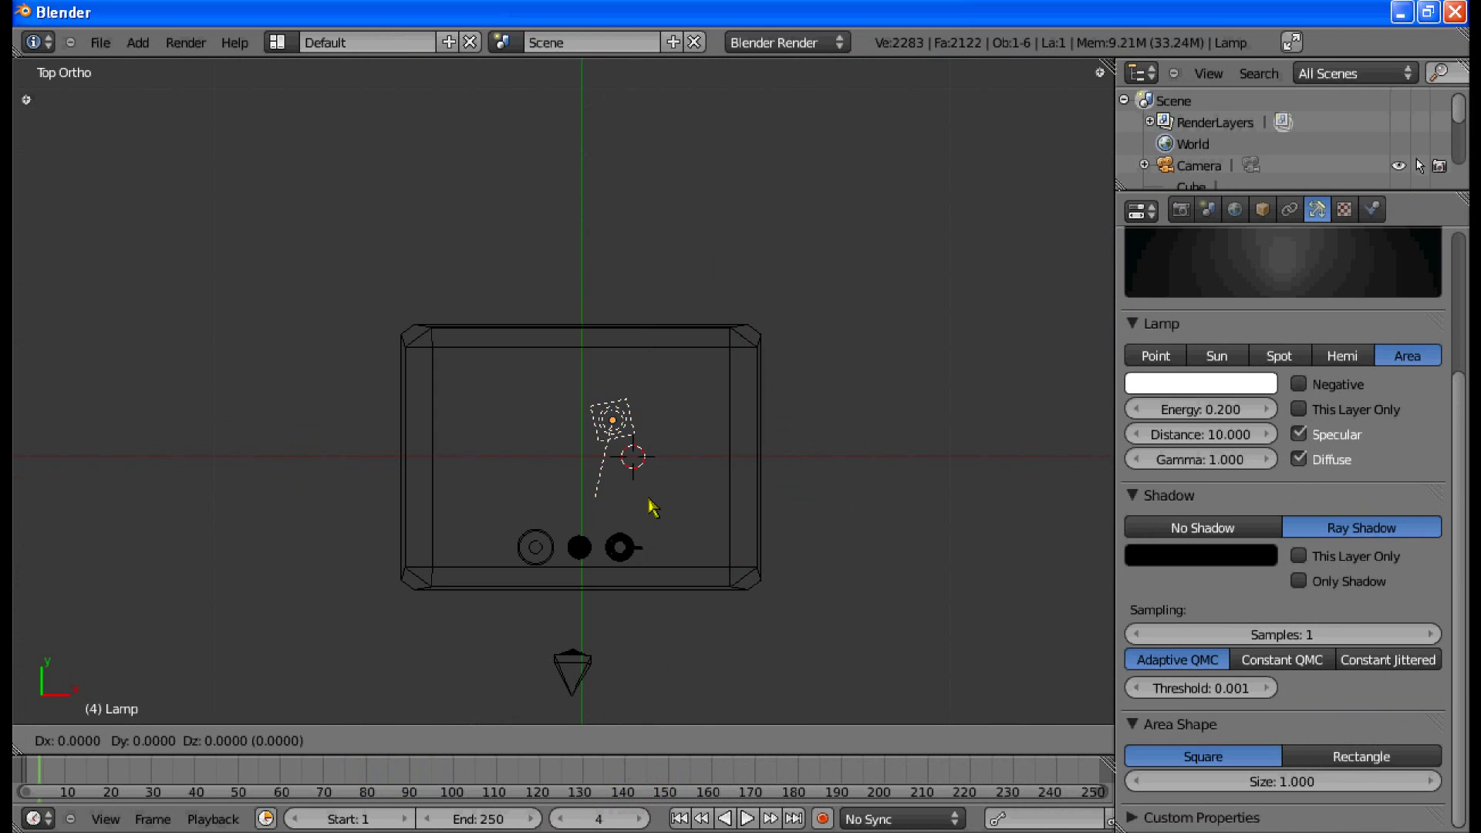
{"action": "key", "text": "y"}
{"action": "left_click", "coordinate": [652, 492]}
{"action": "key", "text": "KP_3"}
{"action": "key", "text": "r"}
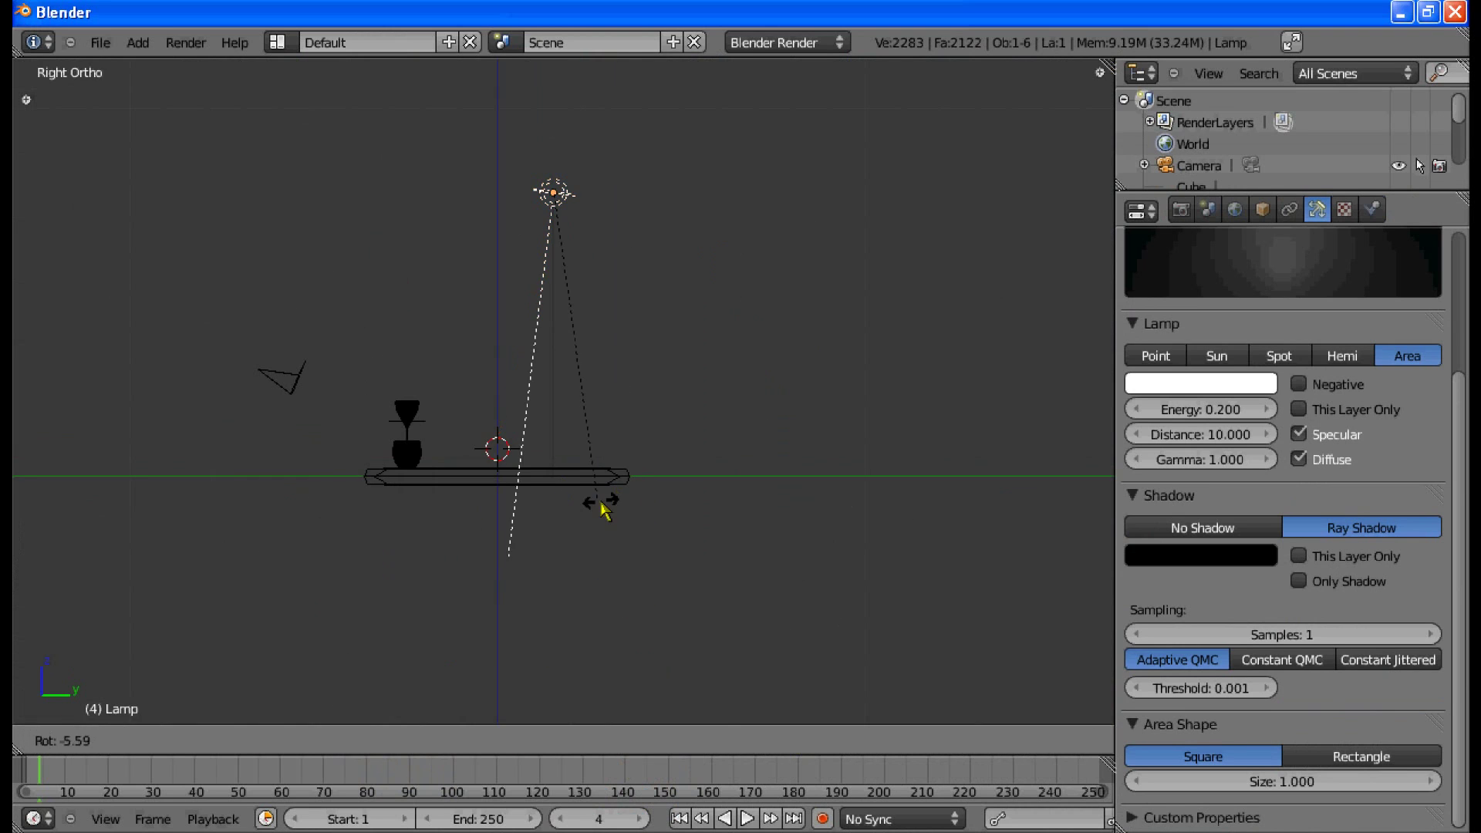
{"action": "left_click", "coordinate": [567, 397]}
{"action": "middle_click_drag", "start_coordinate": [567, 397], "coordinate": [621, 506]}
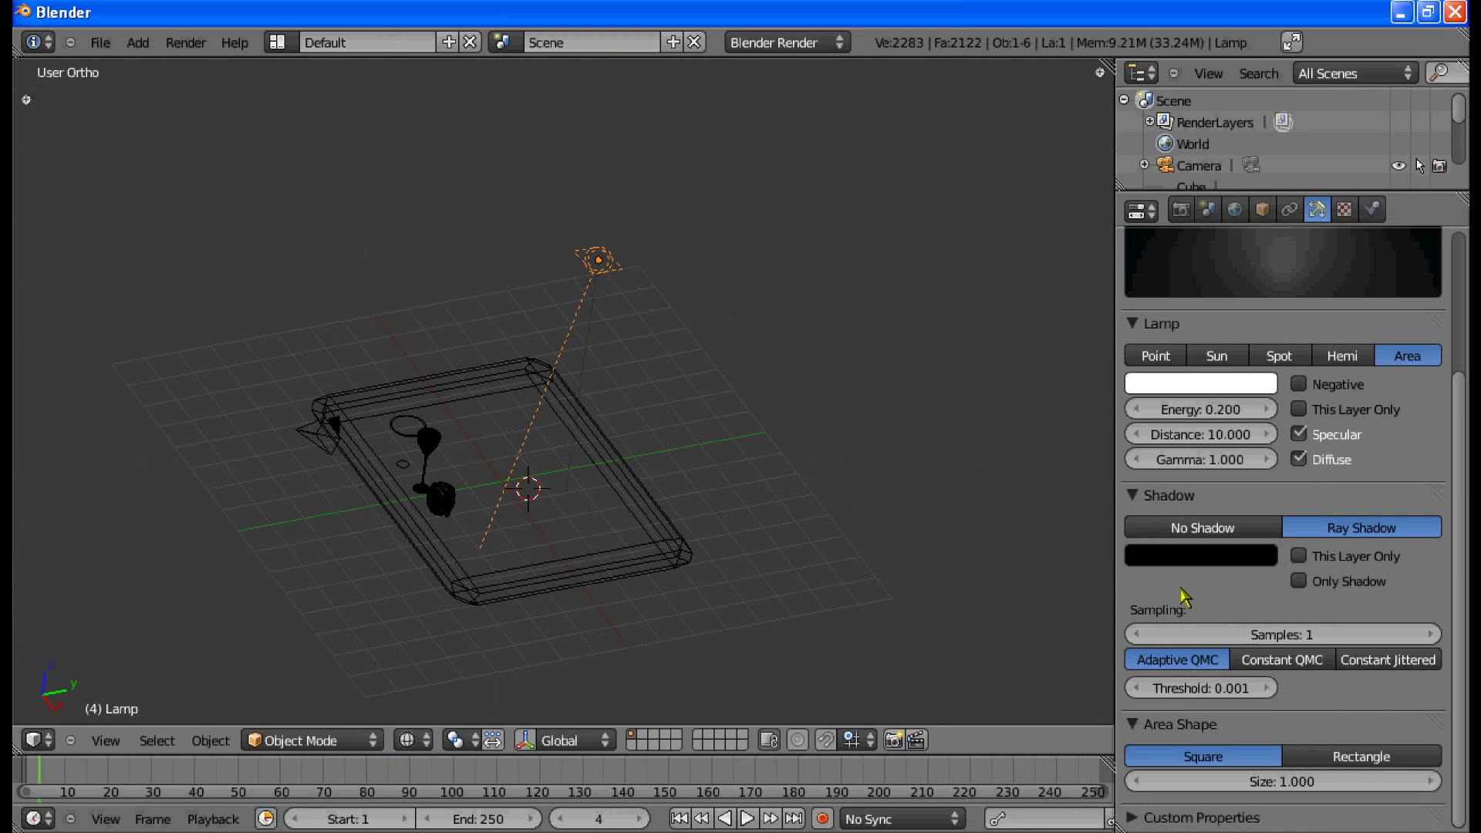
Step: Set the area lamp size to 5 and square it up over the table
{"action": "left_click", "coordinate": [1304, 781]}
{"action": "type", "text": "5"}
{"action": "key", "text": "Return"}
{"action": "key", "text": "KP_7"}
{"action": "key", "text": "g"}
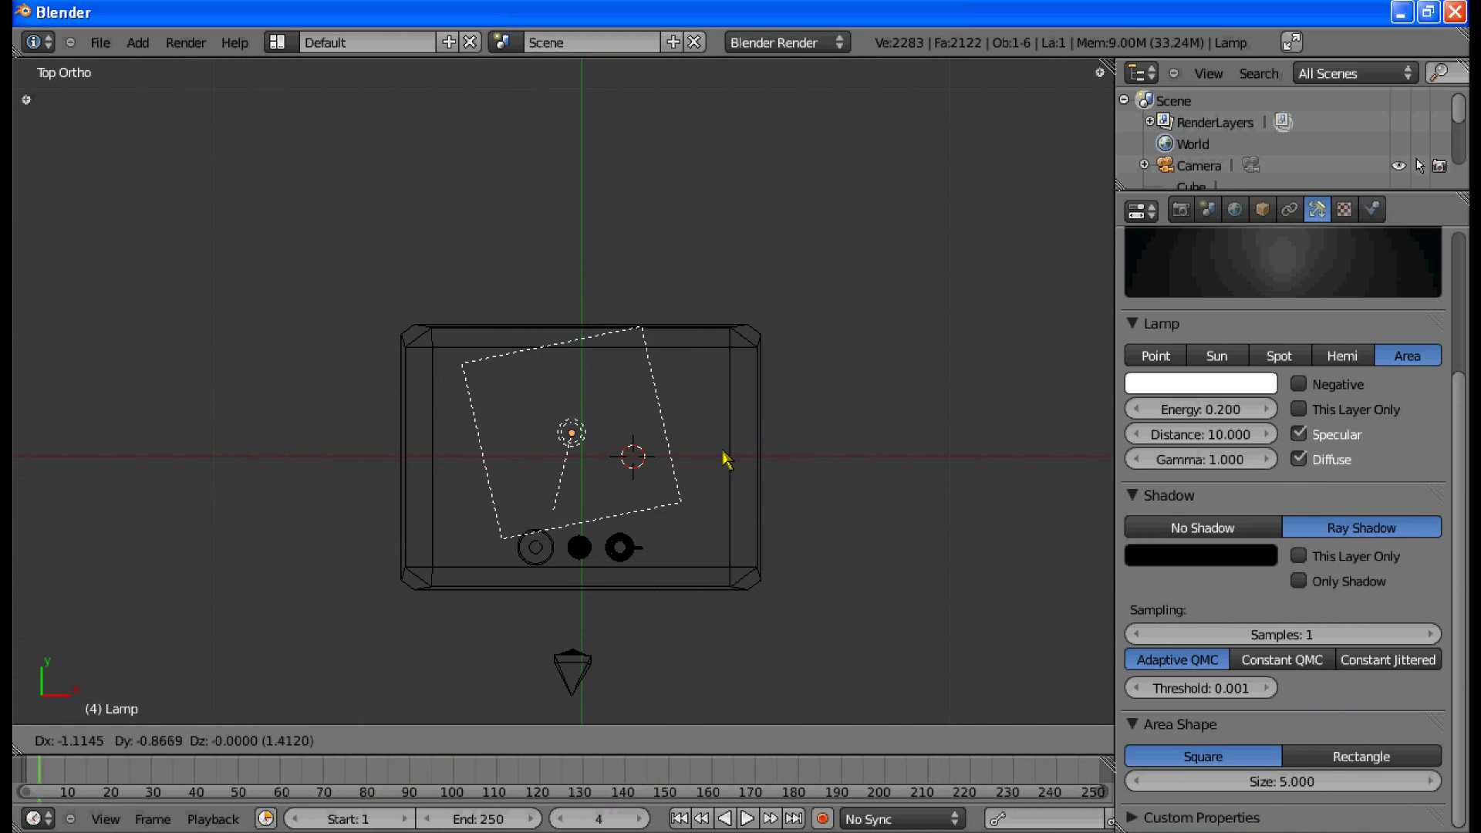
{"action": "left_click", "coordinate": [725, 460]}
{"action": "key", "text": "r"}
{"action": "left_click", "coordinate": [827, 460]}
{"action": "key", "text": "g"}
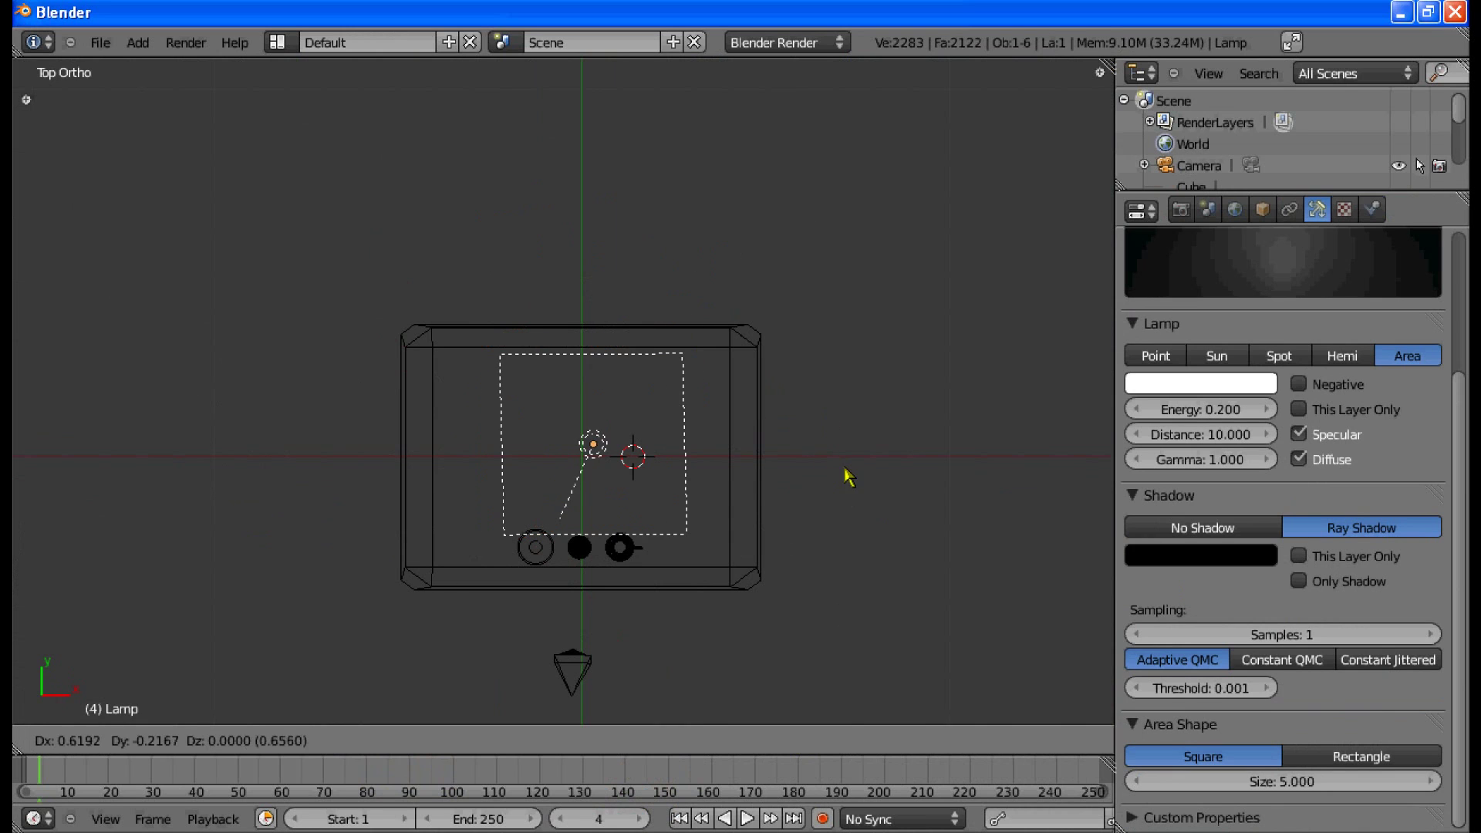
{"action": "left_click", "coordinate": [848, 477]}
Step: Make the area lamp a Rectangle with Size Y 7
{"action": "left_click", "coordinate": [1343, 756]}
{"action": "left_click_drag", "start_coordinate": [1381, 781], "coordinate": [1355, 798]}
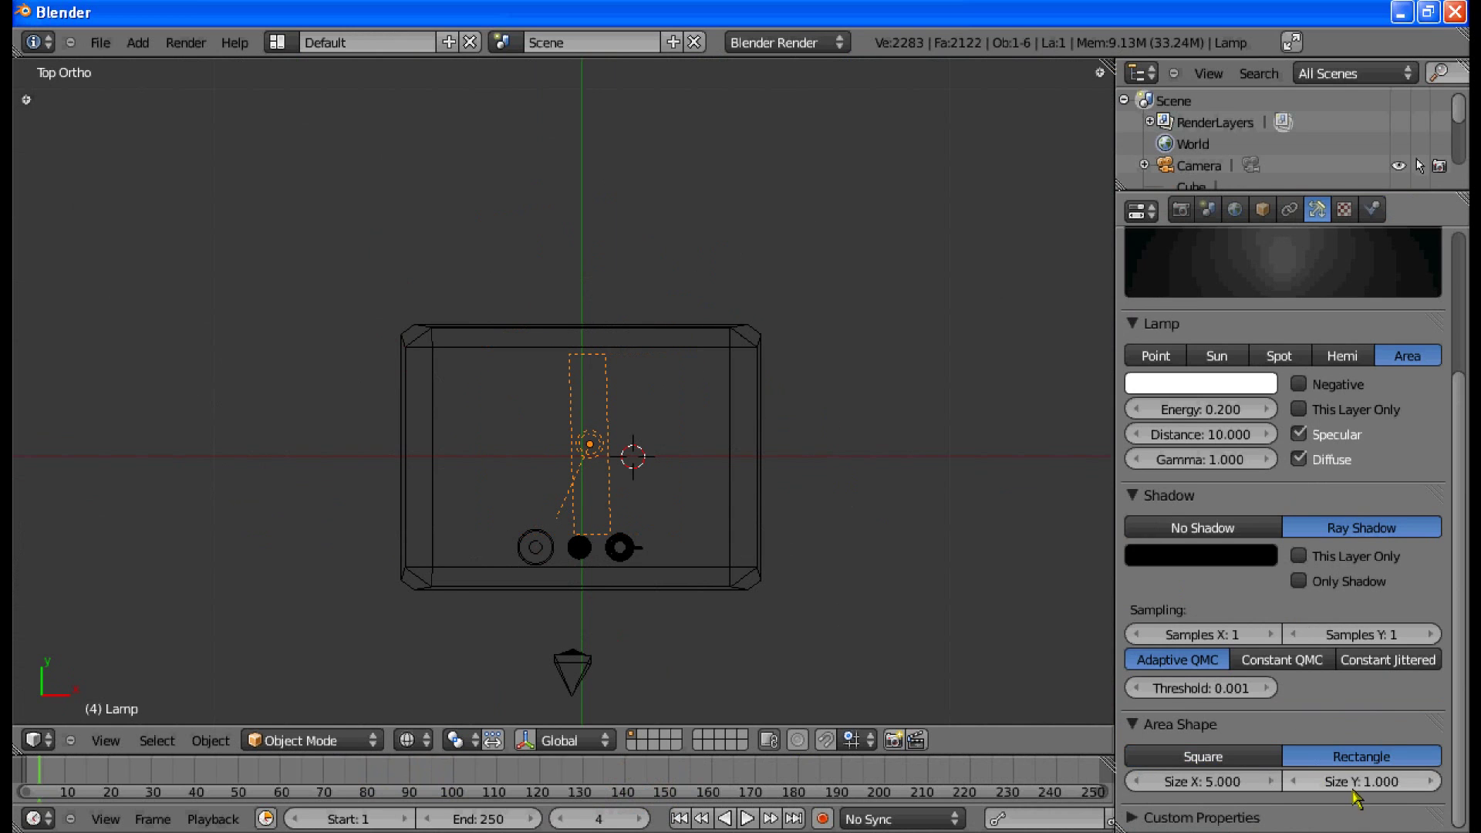
{"action": "left_click", "coordinate": [1353, 792]}
{"action": "key", "text": "BackSpace"}
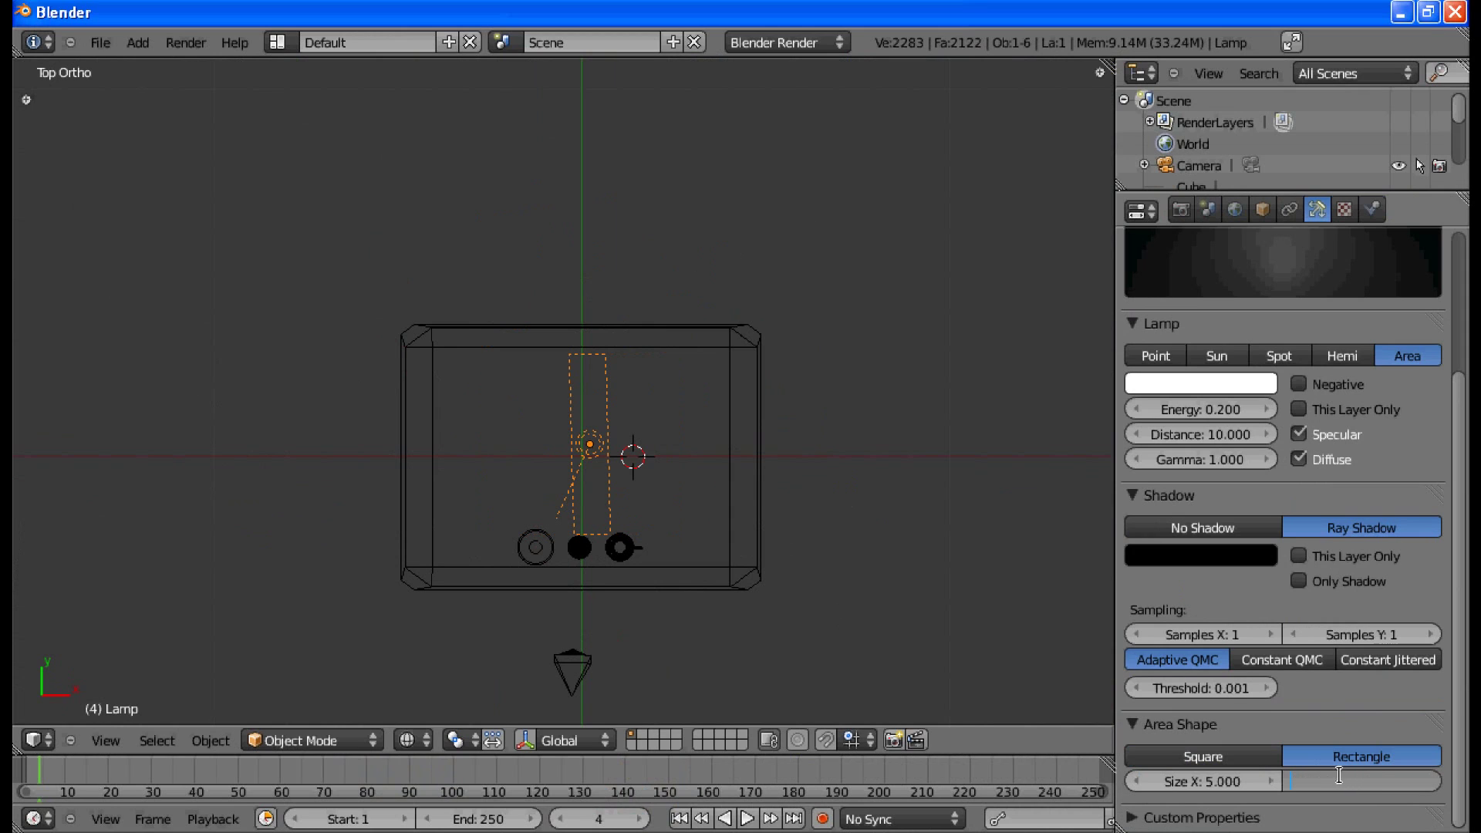
{"action": "type", "text": "7"}
{"action": "key", "text": "Return"}
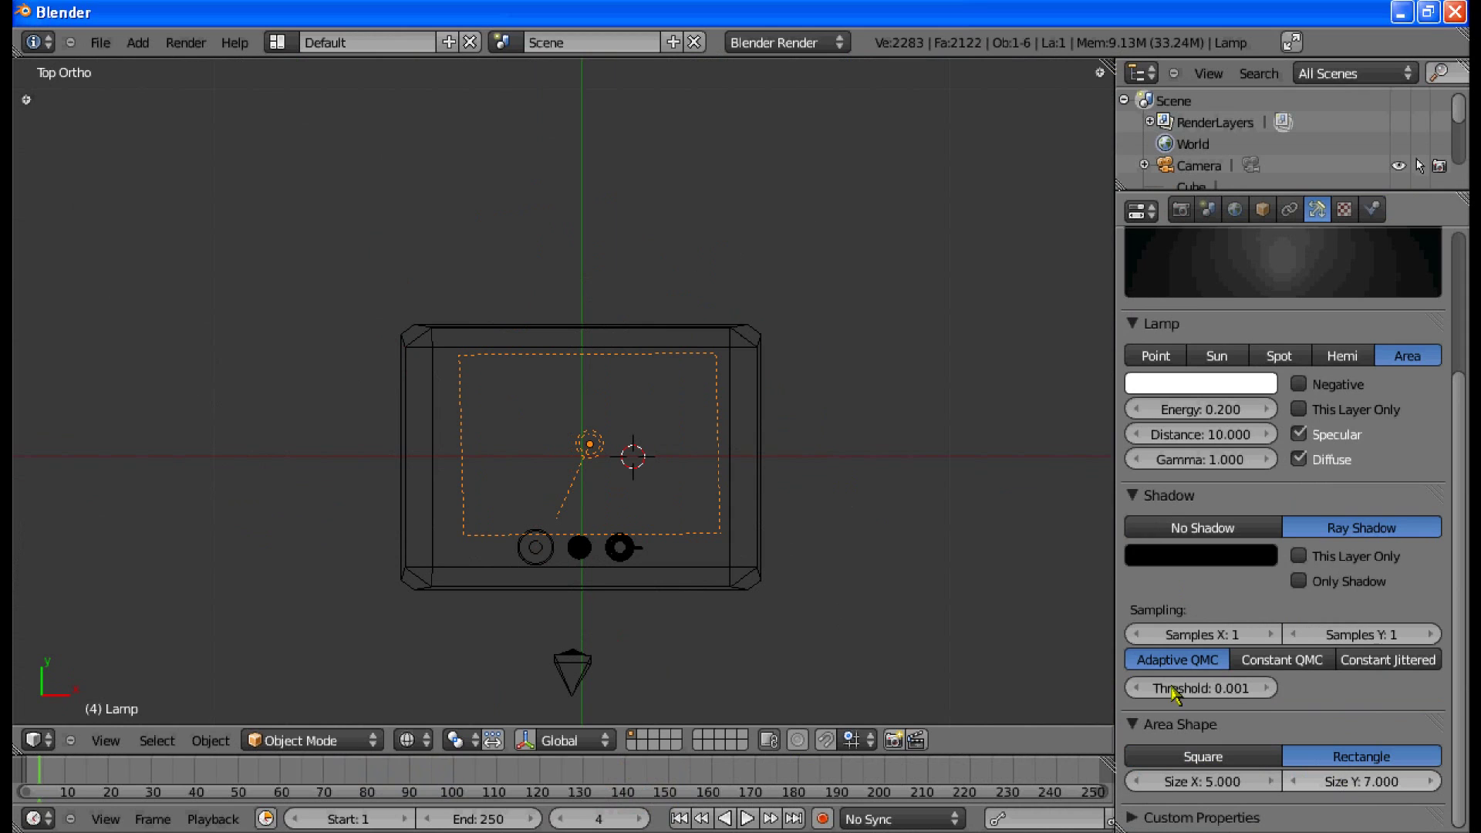
Step: Scale and center the rectangular lamp so it covers the whole table
{"action": "key", "text": "s"}
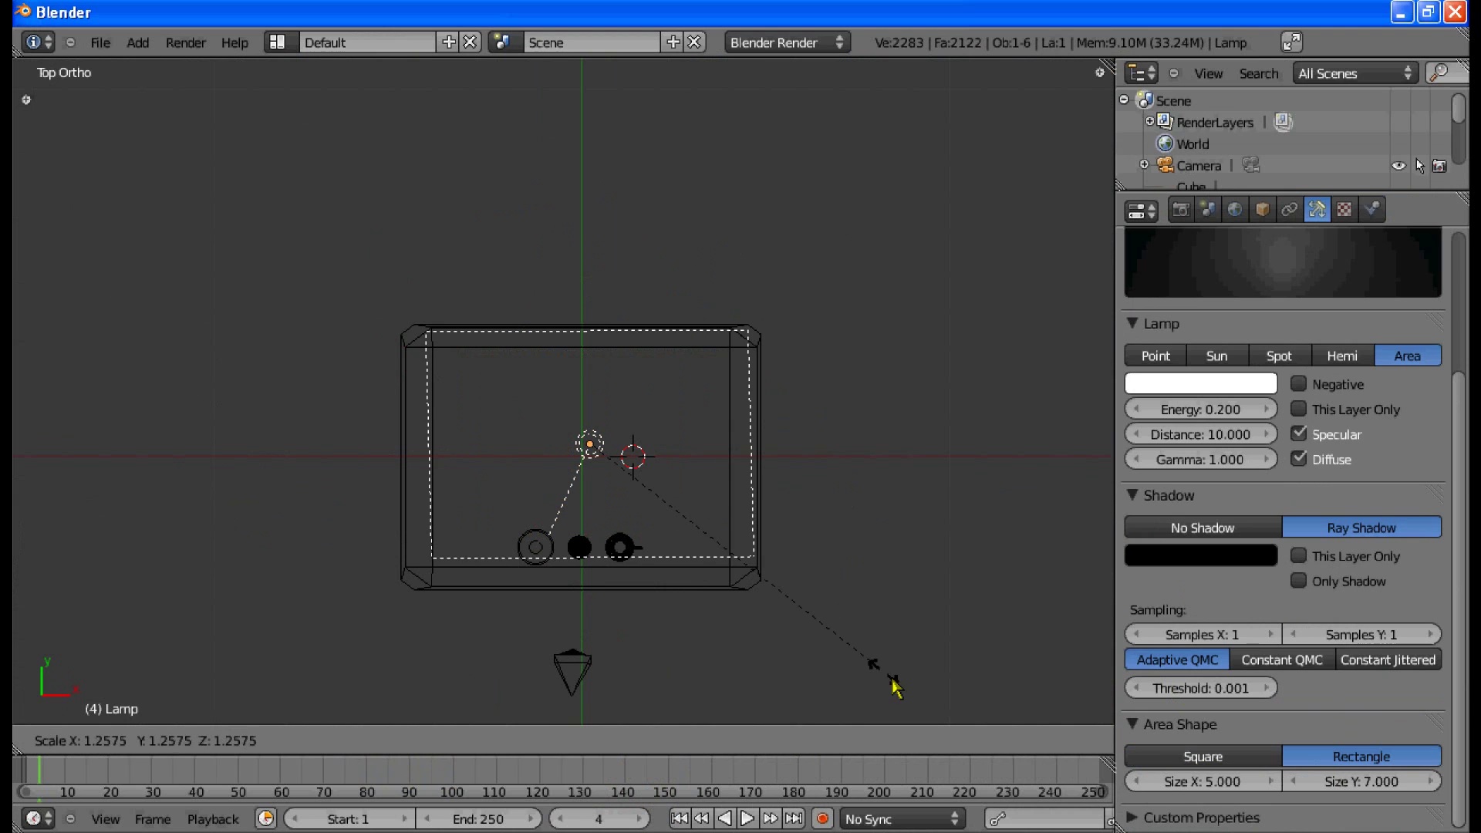
{"action": "left_click", "coordinate": [890, 577]}
{"action": "key", "text": "g"}
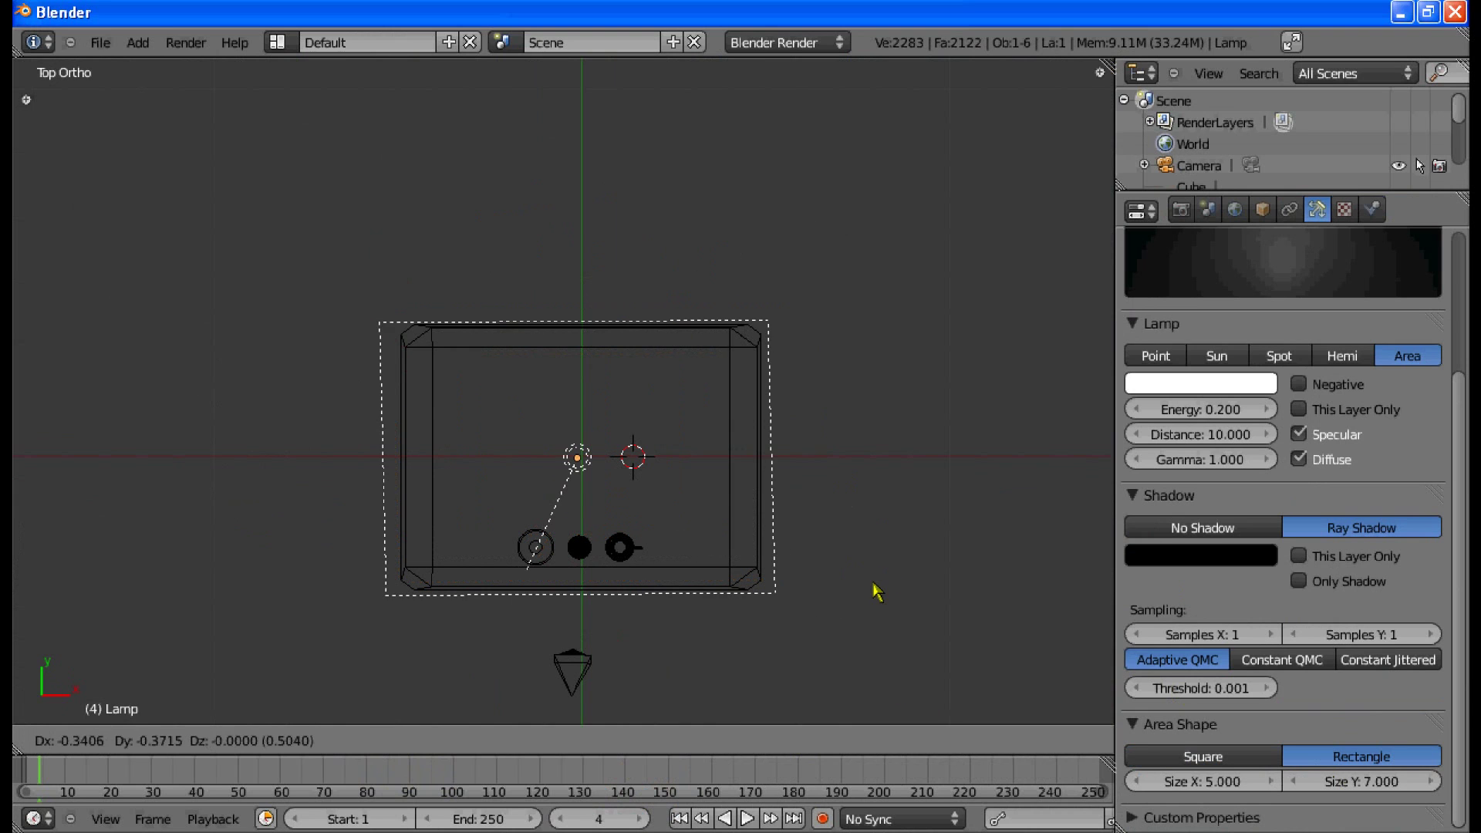
{"action": "left_click", "coordinate": [877, 595]}
{"action": "key", "text": "s"}
{"action": "left_click", "coordinate": [877, 596]}
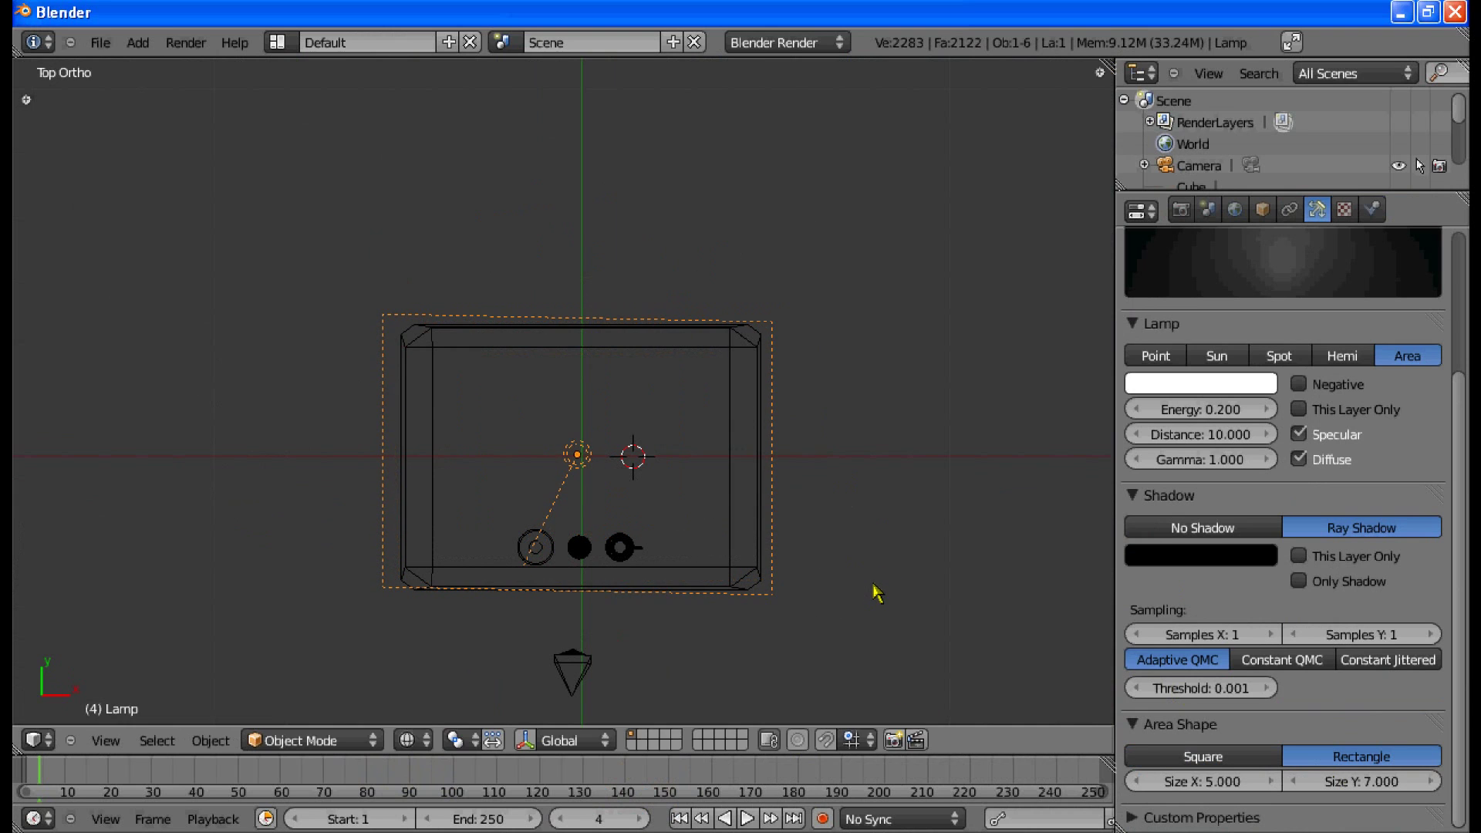
{"action": "key", "text": "KP_1"}
{"action": "middle_click_drag", "start_coordinate": [870, 586], "coordinate": [856, 502]}
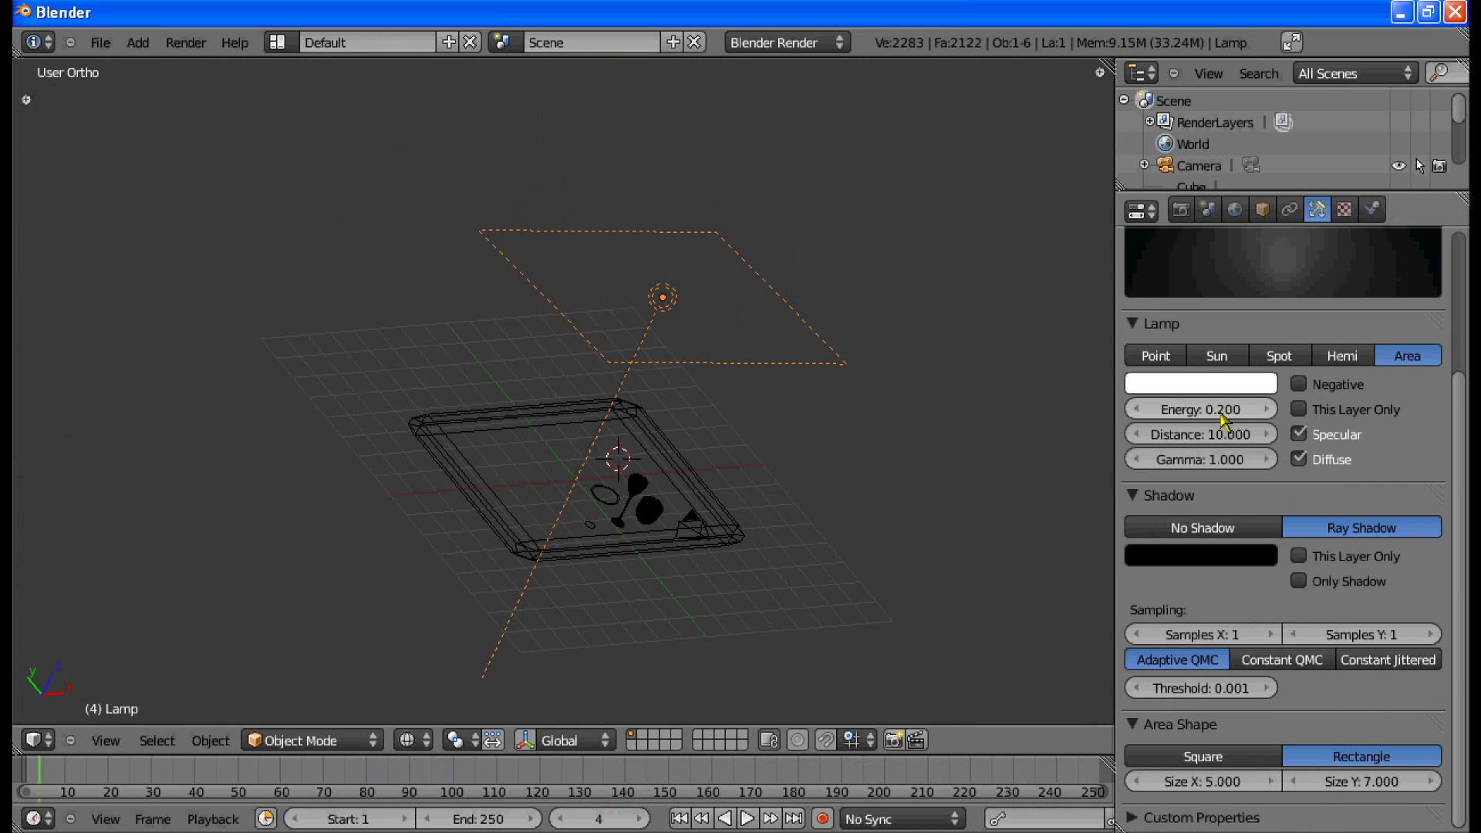
Step: Lower the area lamp's energy to 0.1 and set it to No Shadow
{"action": "left_click", "coordinate": [1218, 413]}
{"action": "key", "text": "BackSpace"}
{"action": "type", "text": ".1"}
{"action": "key", "text": "Return"}
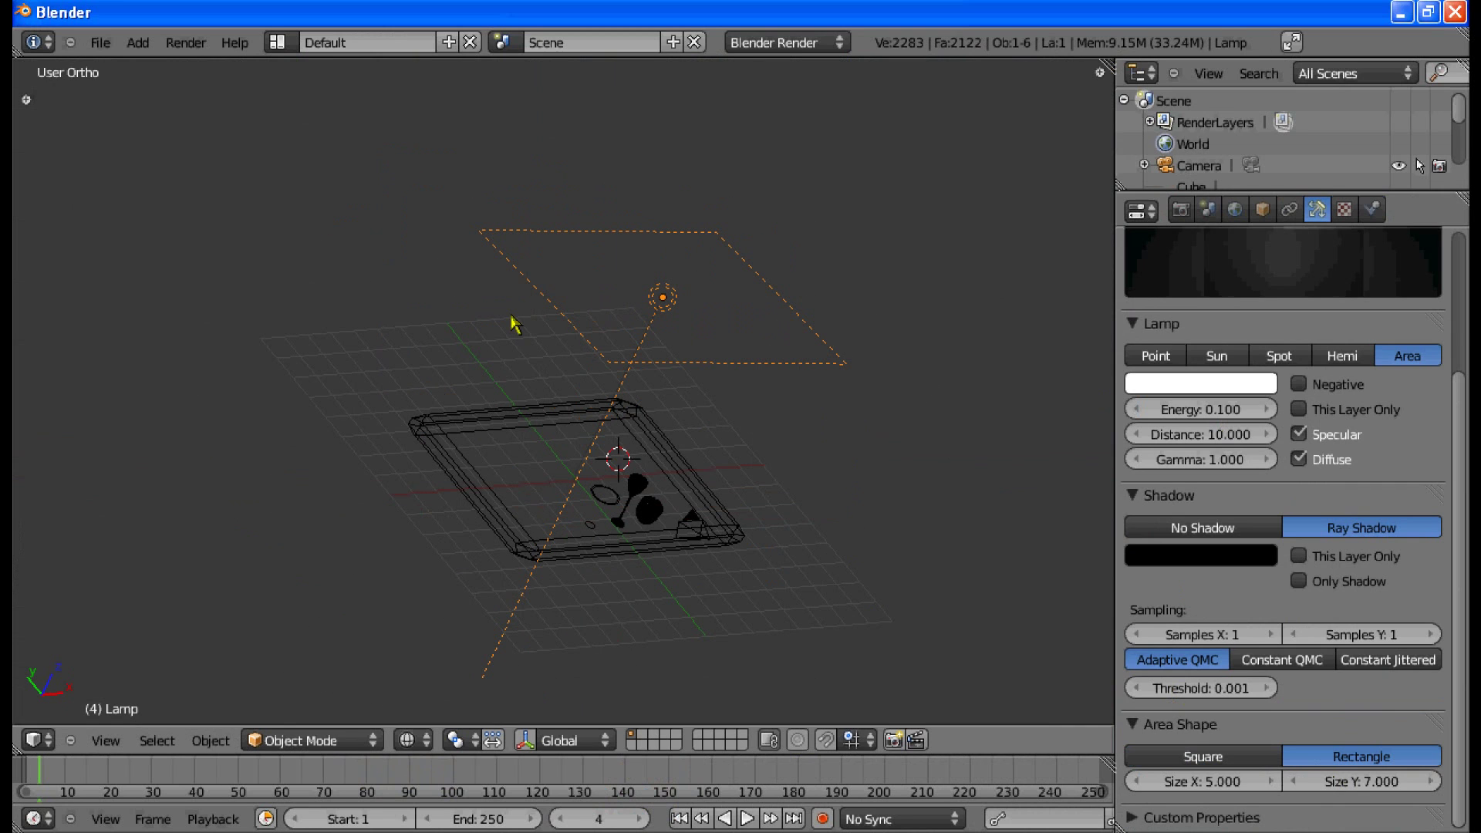
{"action": "key", "text": "KP_3"}
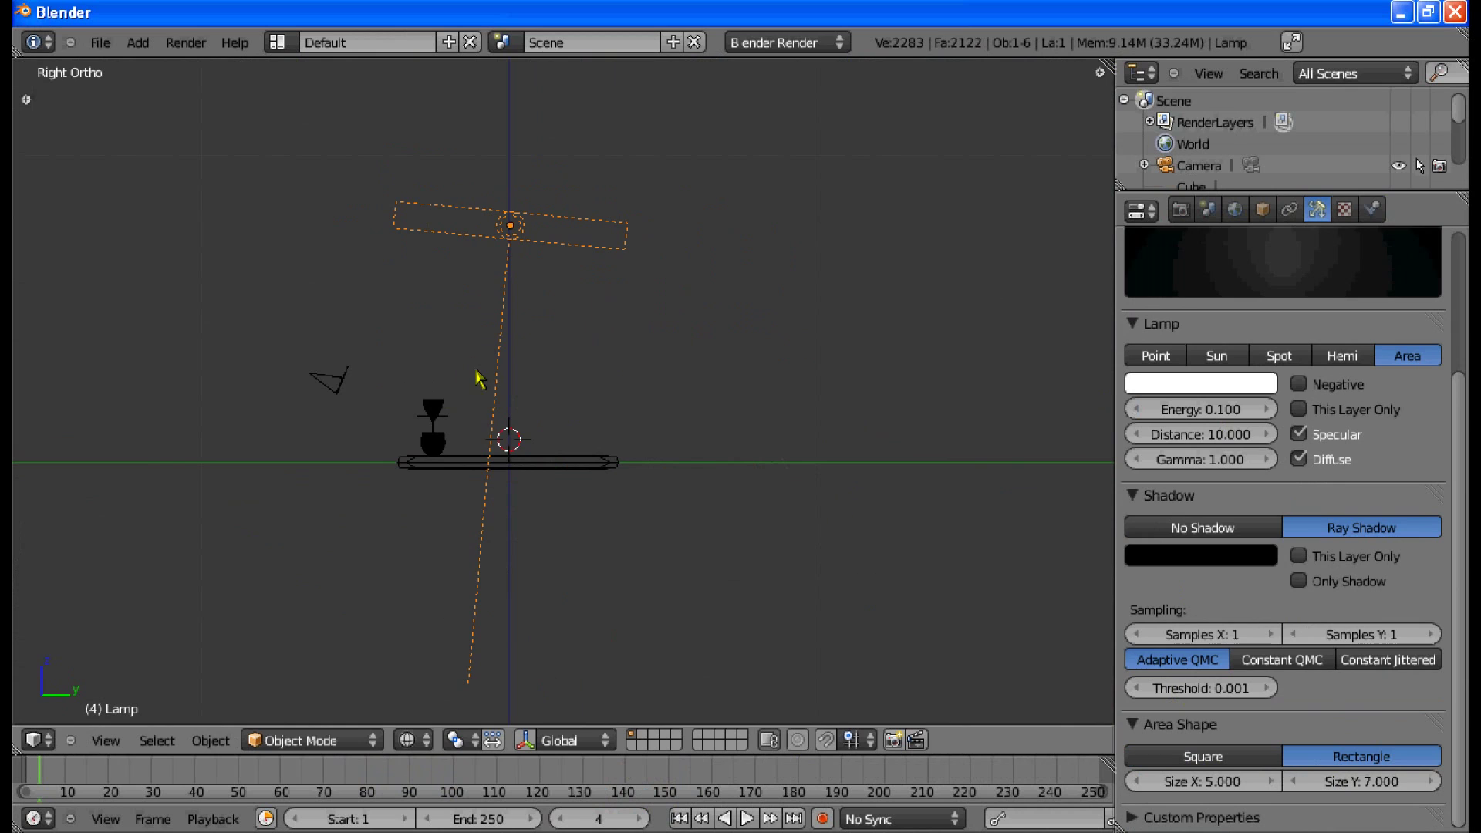
{"action": "key", "text": "KP_1"}
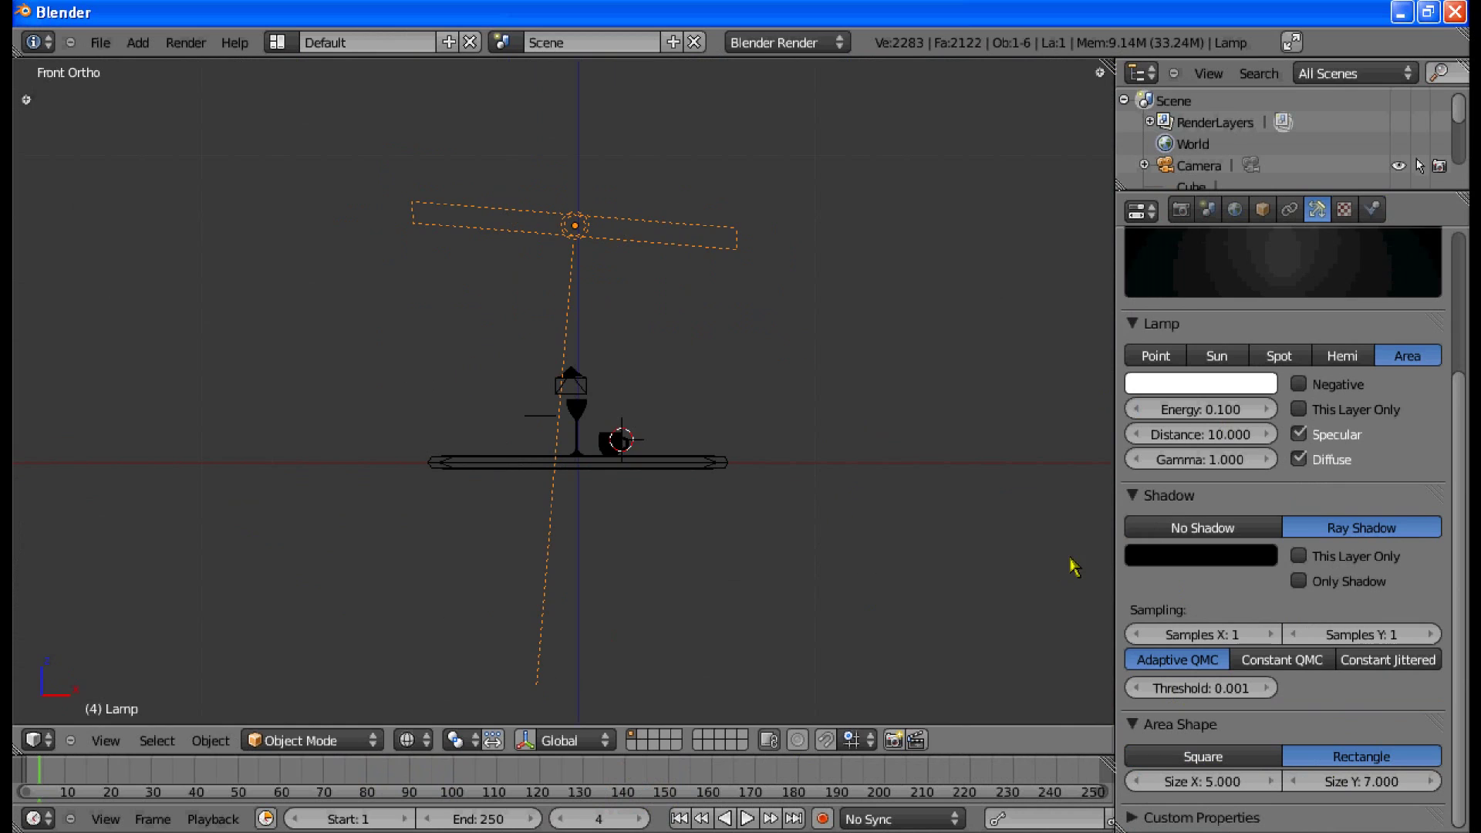
{"action": "left_click", "coordinate": [1204, 531]}
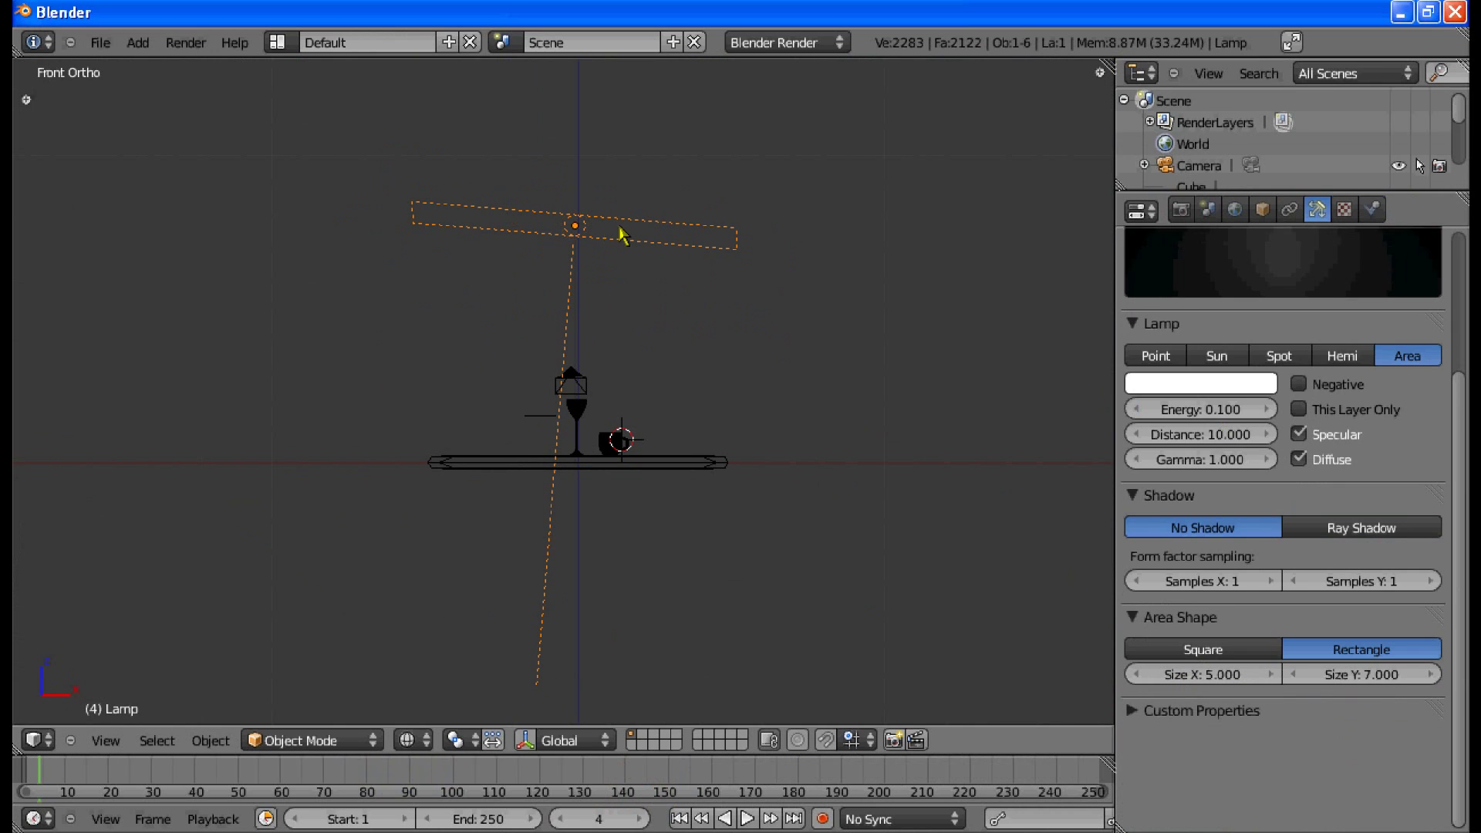
Step: Duplicate the area lamp, placing the copy left of the table tilted toward the glasses
{"action": "key", "text": "shift+d"}
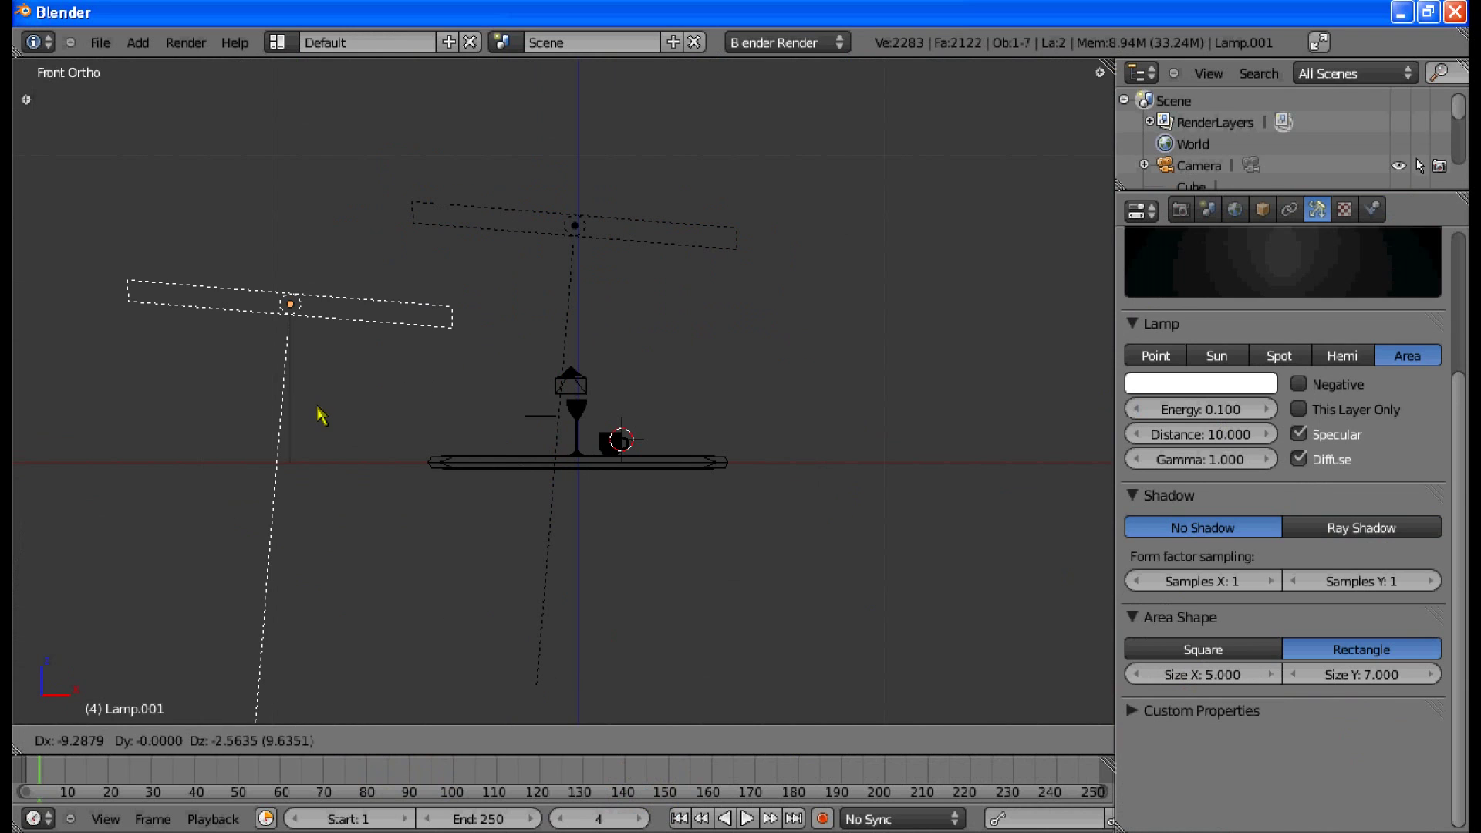
{"action": "left_click", "coordinate": [322, 417]}
{"action": "key", "text": "r"}
{"action": "left_click", "coordinate": [864, 301]}
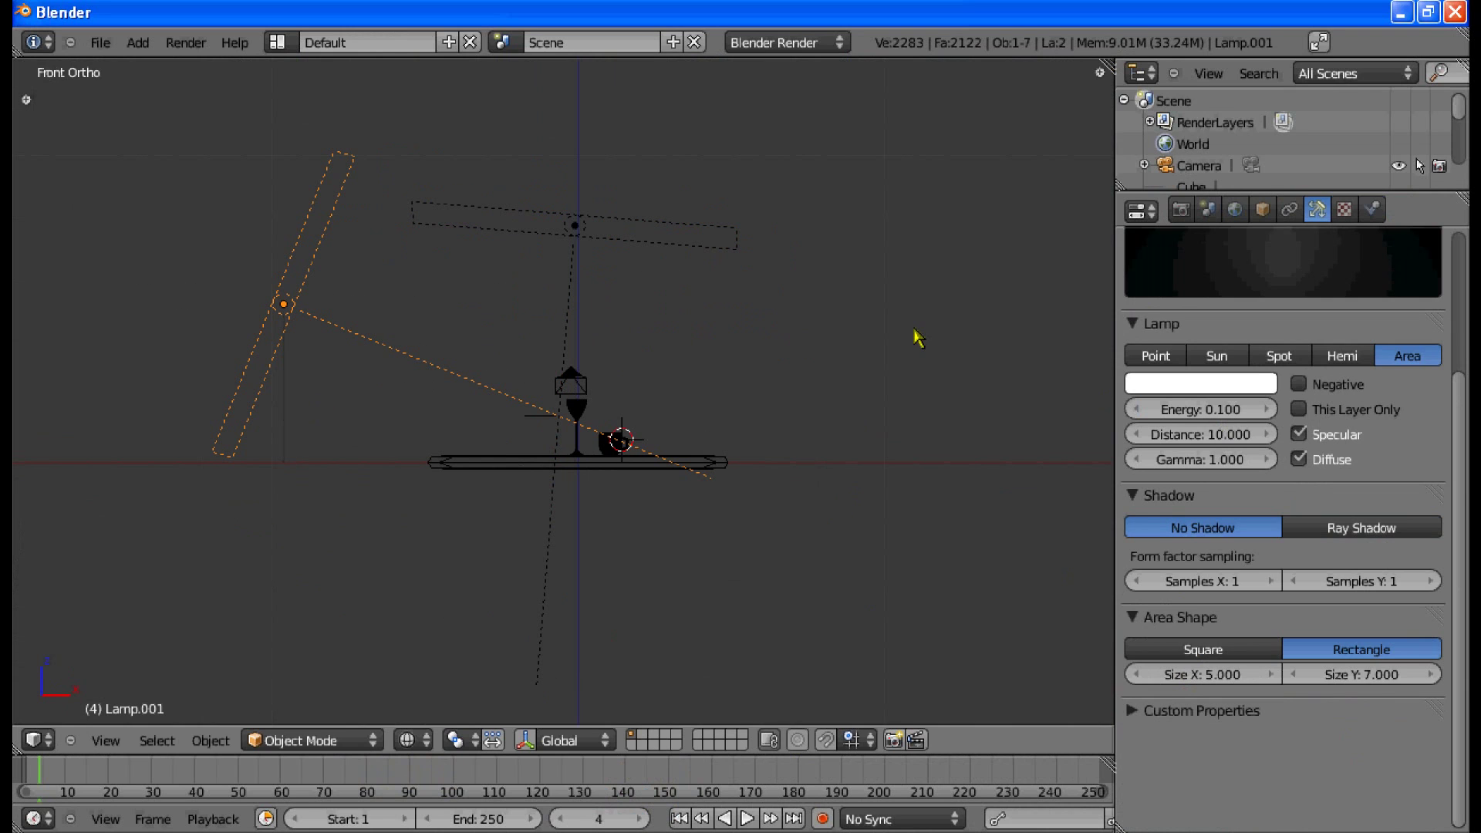
Step: Turn the copied lamp into a spotlight with specular highlights disabled
{"action": "left_click", "coordinate": [1279, 356]}
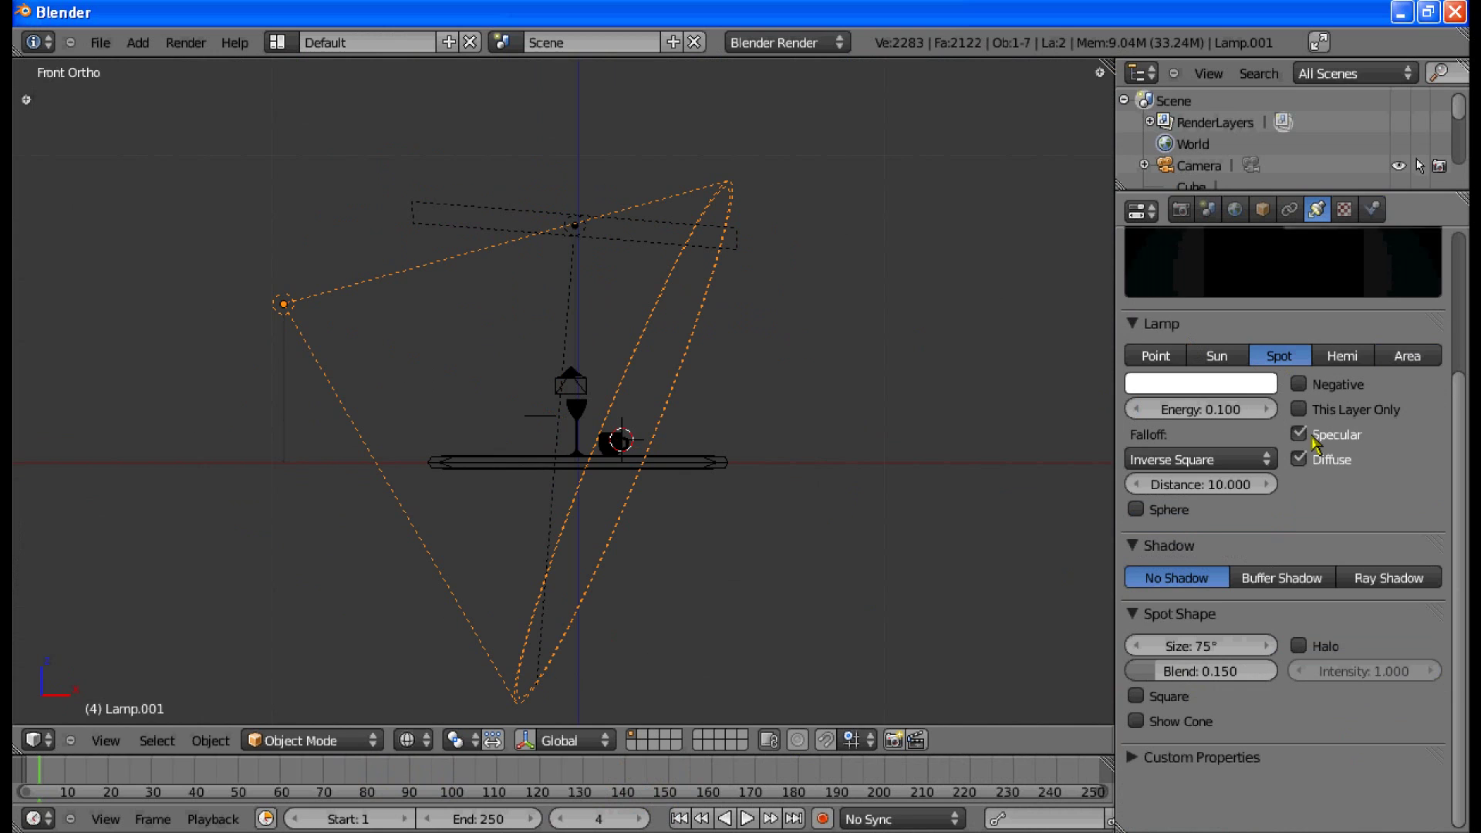
{"action": "left_click", "coordinate": [1313, 441]}
{"action": "middle_click_drag", "start_coordinate": [687, 652], "coordinate": [1271, 521]}
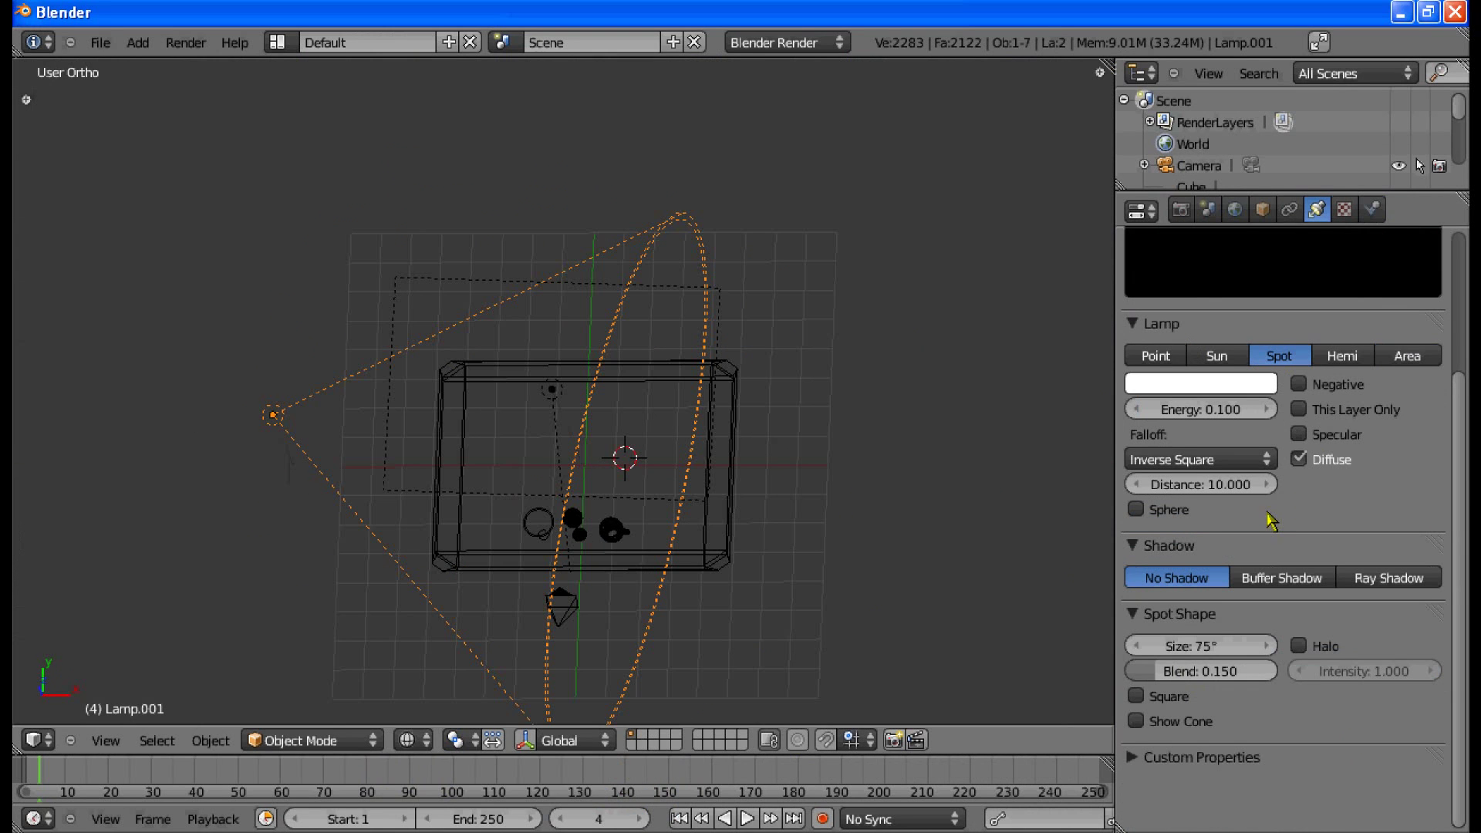
{"action": "left_click", "coordinate": [1301, 462]}
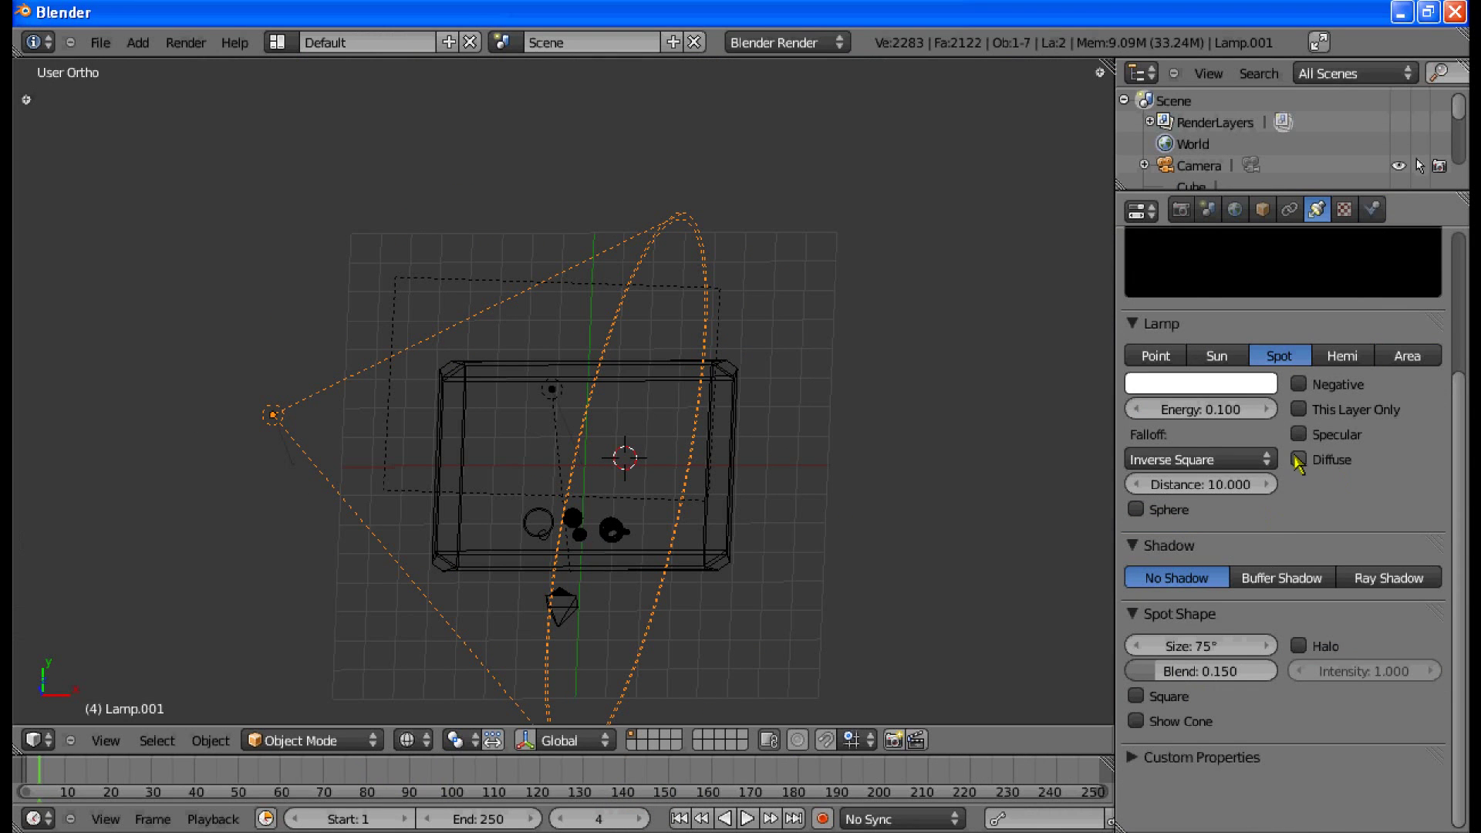
{"action": "left_click", "coordinate": [1300, 460]}
{"action": "mouse_move", "coordinate": [705, 453]}
{"action": "middle_mouse_down"}
{"action": "mouse_move", "coordinate": [715, 433]}
{"action": "mouse_move", "coordinate": [713, 461]}
{"action": "middle_mouse_up"}
Step: Move the spot lamp to the lower left, with energy 0.010 and Ray Shadow
{"action": "key", "text": "KP_1"}
{"action": "key", "text": "g"}
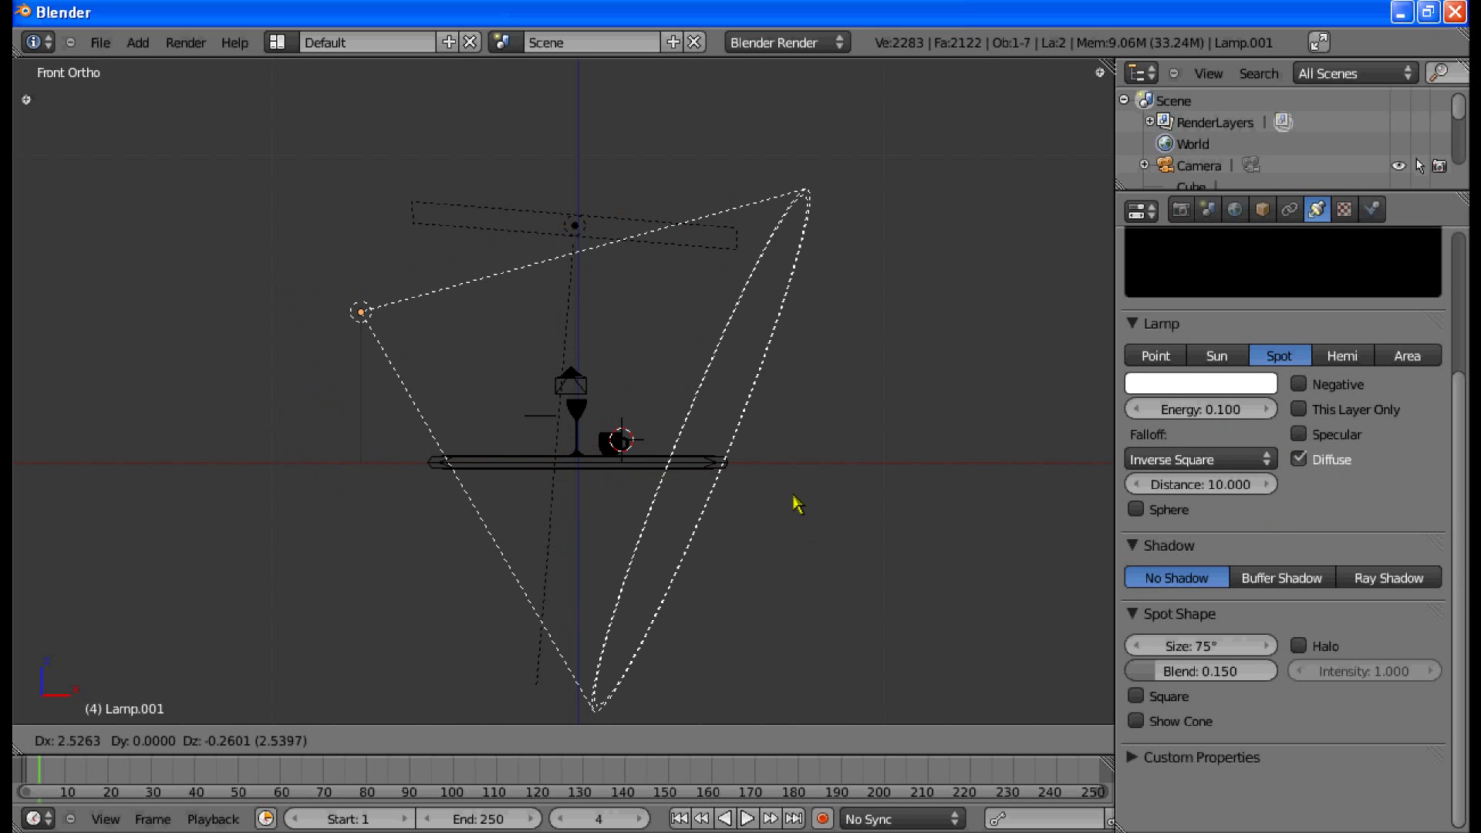
{"action": "left_click", "coordinate": [783, 544]}
{"action": "left_click", "coordinate": [1203, 409]}
{"action": "key", "text": "BackSpace"}
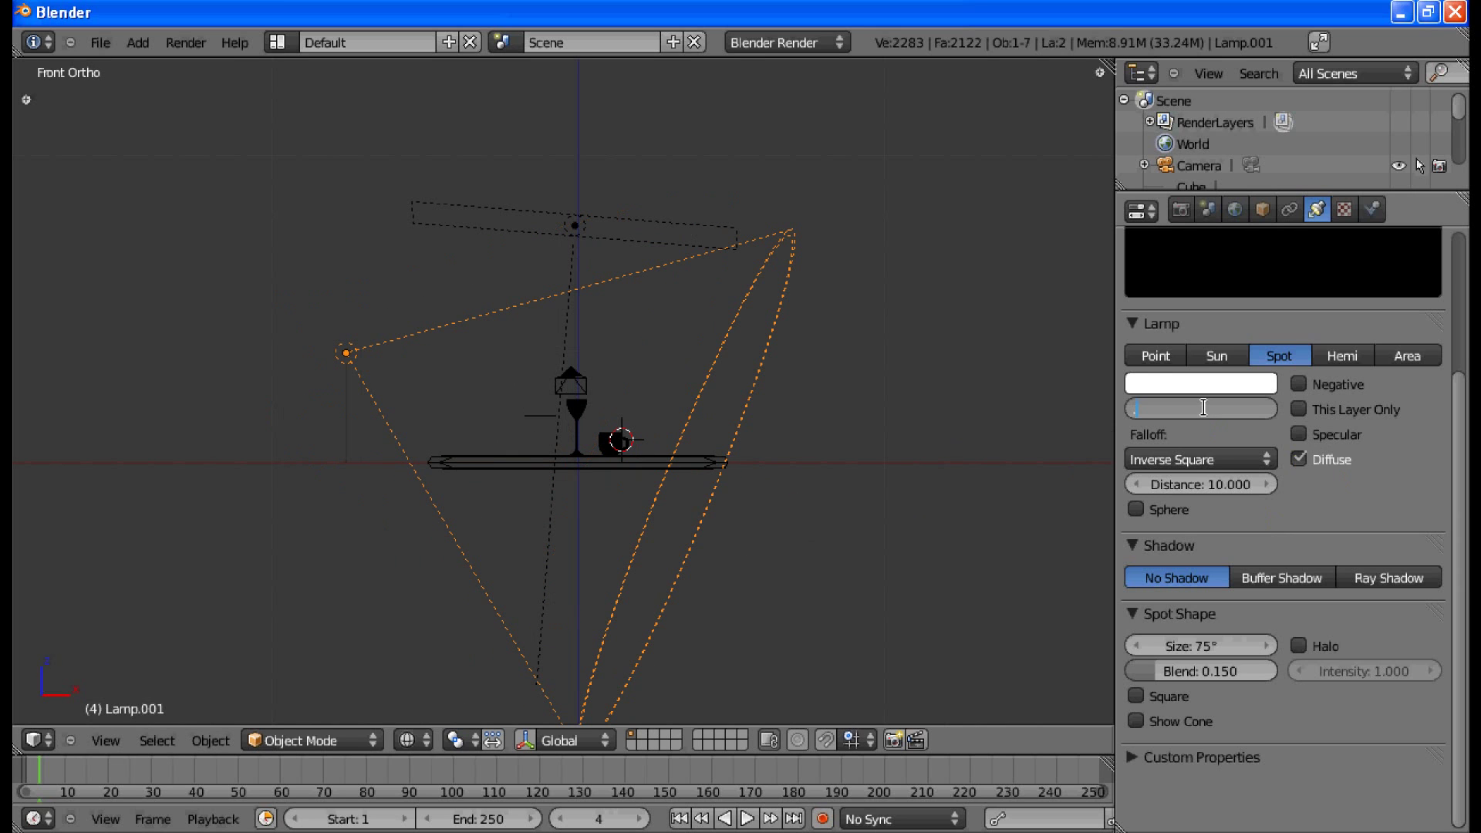
{"action": "type", "text": "0.01"}
{"action": "key", "text": "Return"}
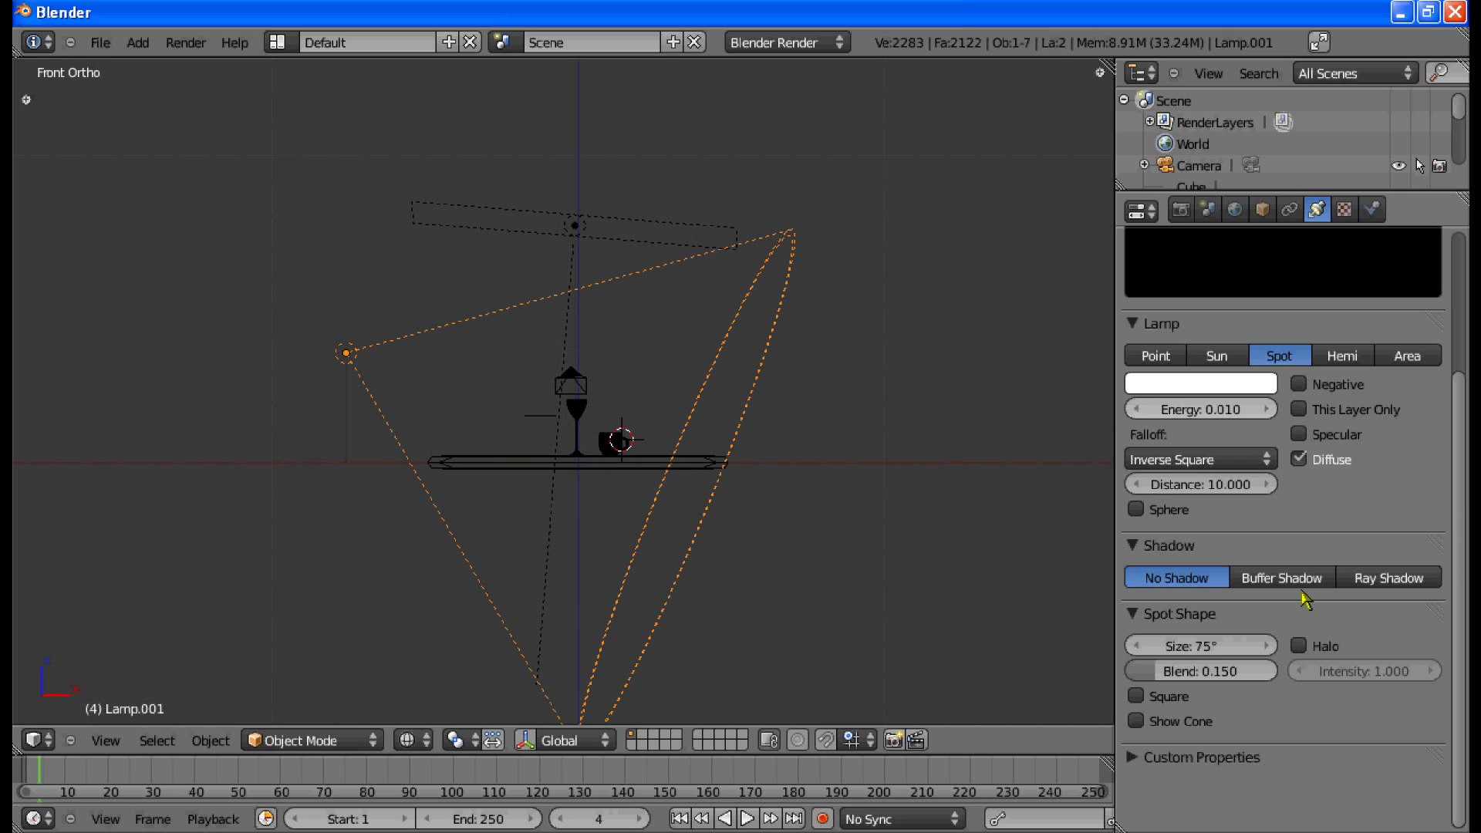
{"action": "left_click", "coordinate": [1390, 580]}
{"action": "scroll", "coordinate": [1311, 617], "scroll_direction": "down", "scroll_amount": 3}
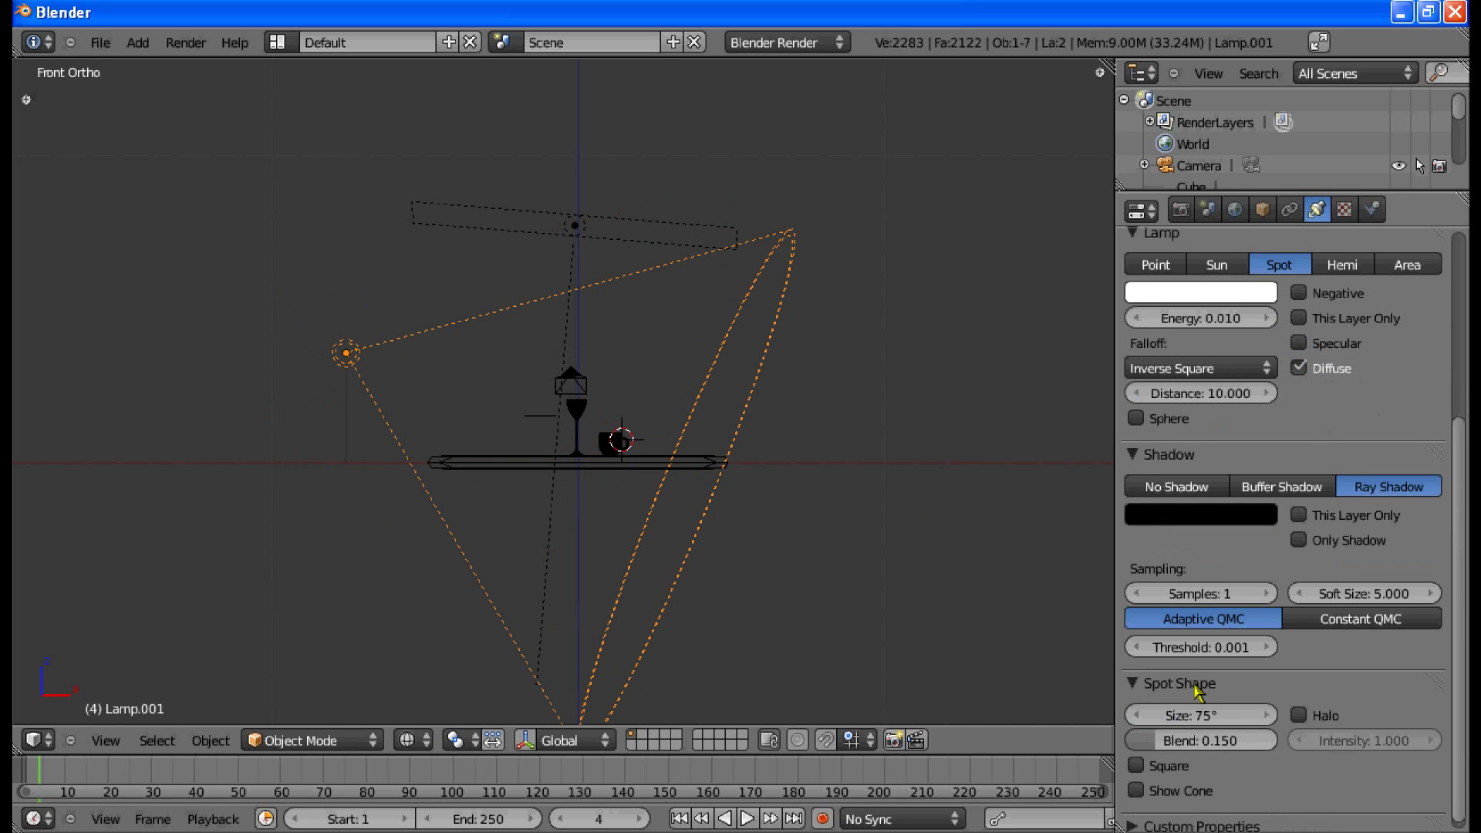
Step: Fine-tune the spot lamp's position from the top view, then look through the camera
{"action": "key", "text": "KP_7"}
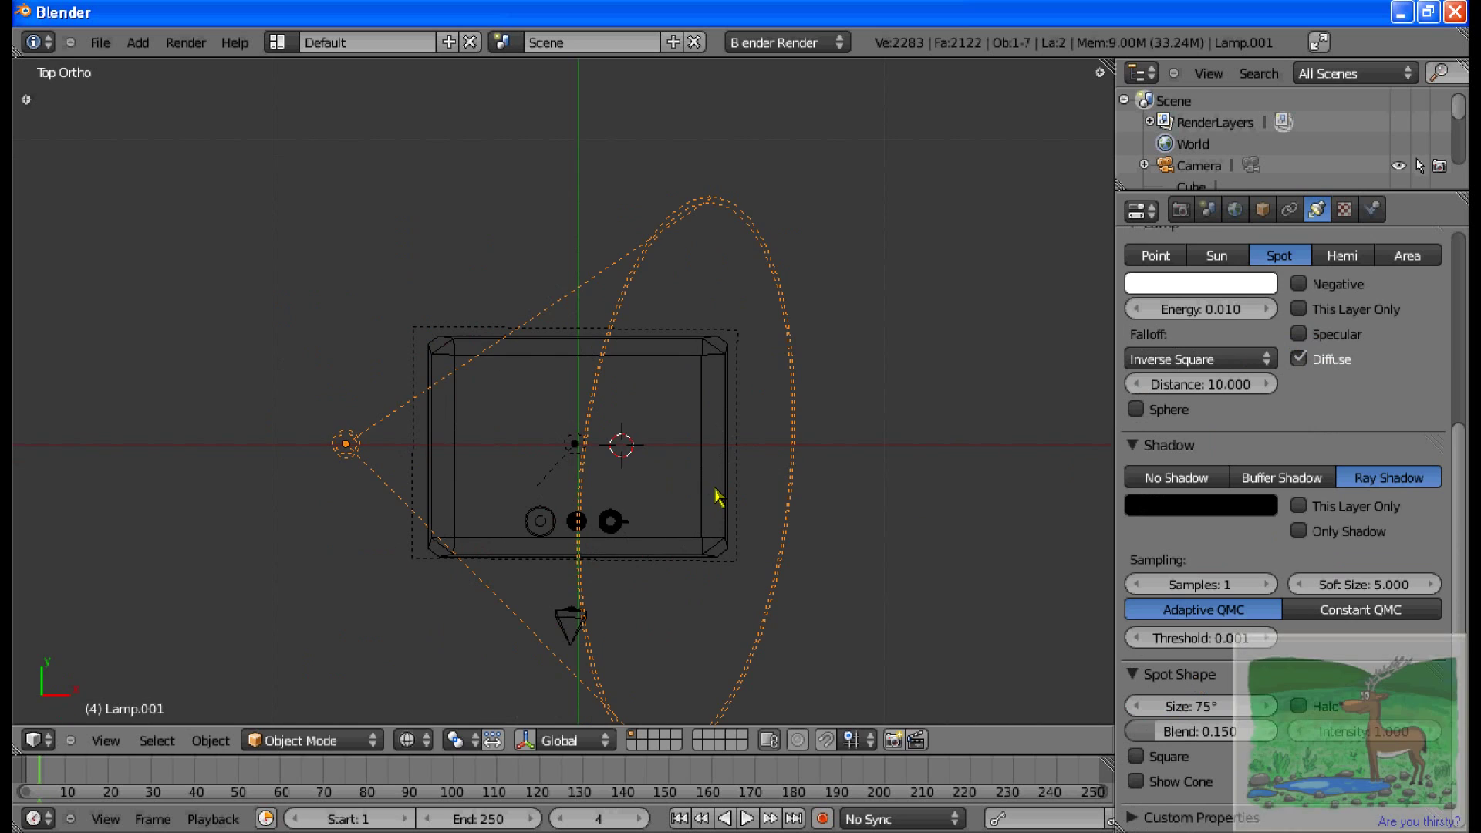
{"action": "key", "text": "g"}
{"action": "left_click", "coordinate": [724, 472]}
{"action": "middle_click_drag", "start_coordinate": [671, 506], "coordinate": [615, 228]}
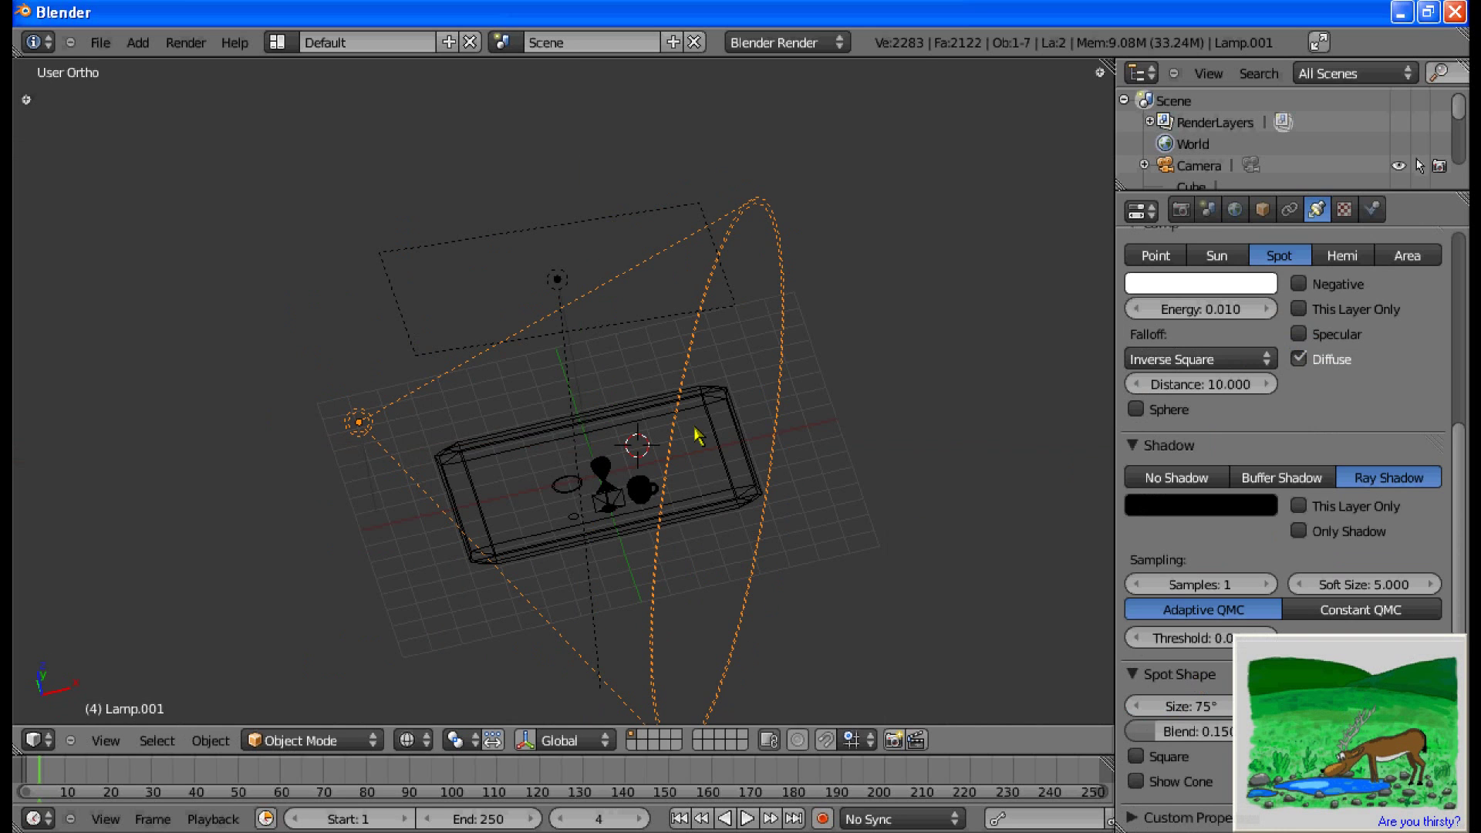
{"action": "key", "text": "KP_0"}
Step: Render an F12 test image of the three glasses on the marble table, then return to front view
{"action": "key", "text": "z"}
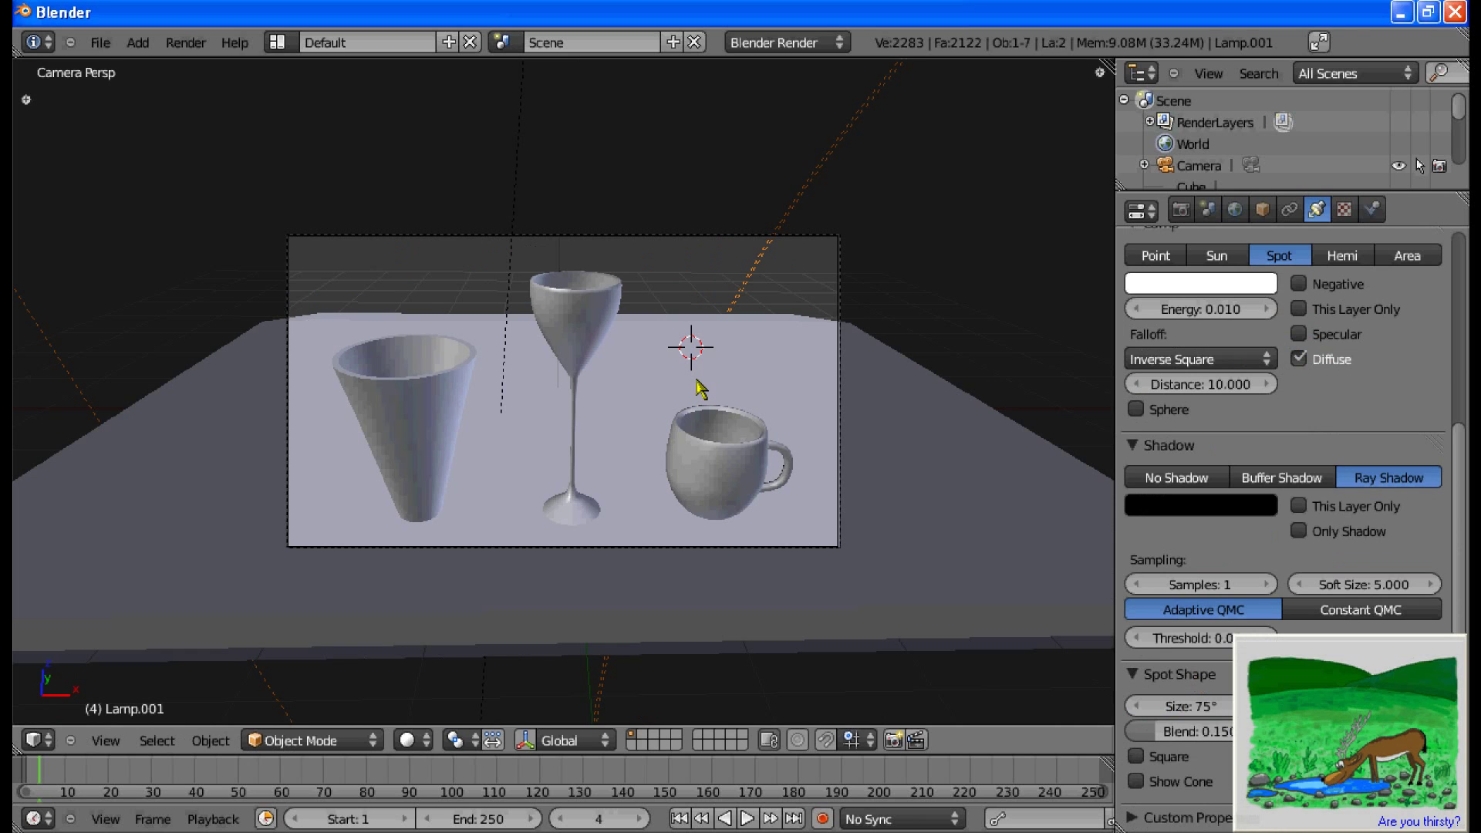
{"action": "key", "text": "F12"}
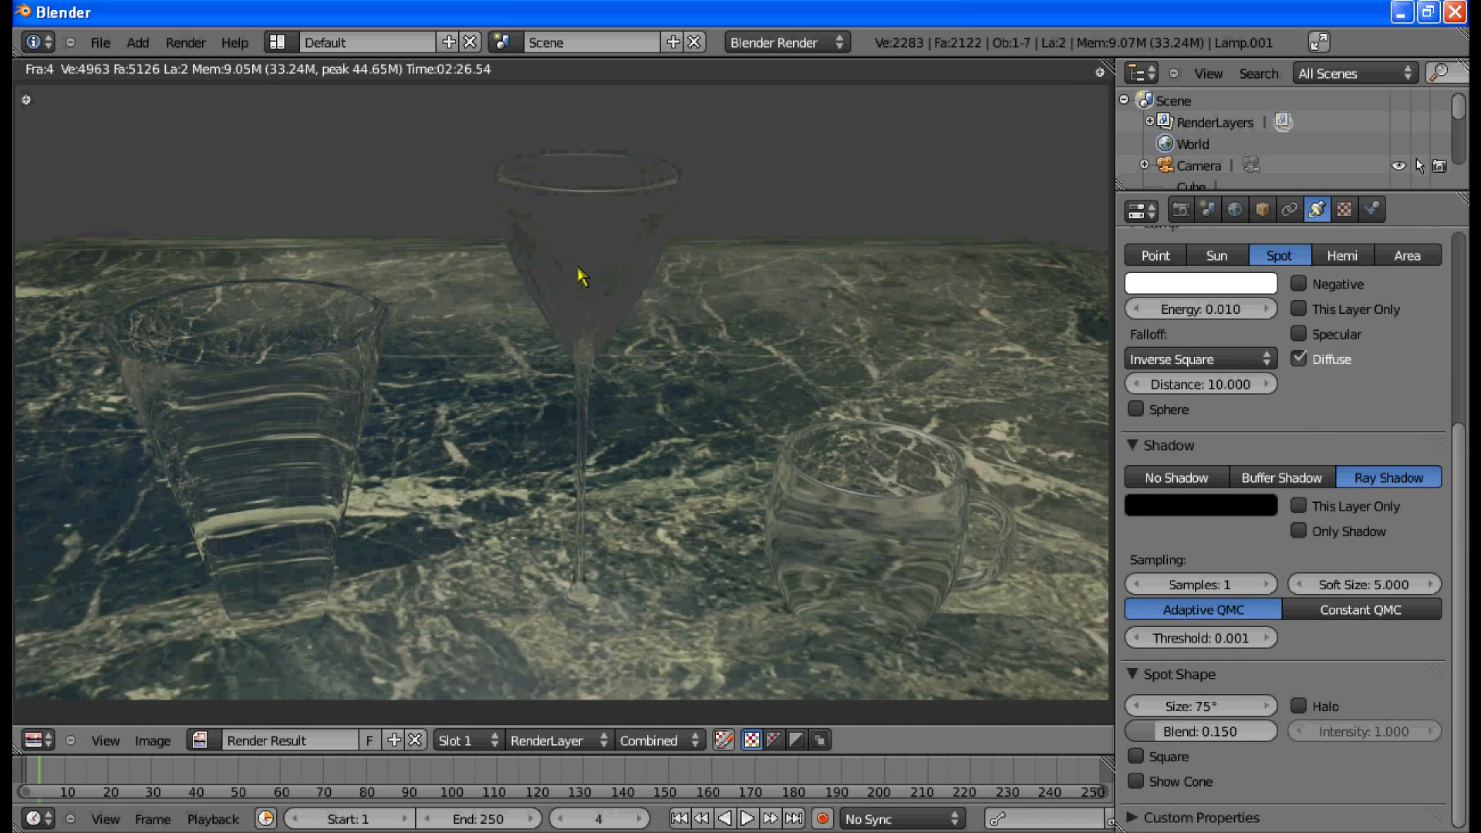
{"action": "key", "text": "Escape"}
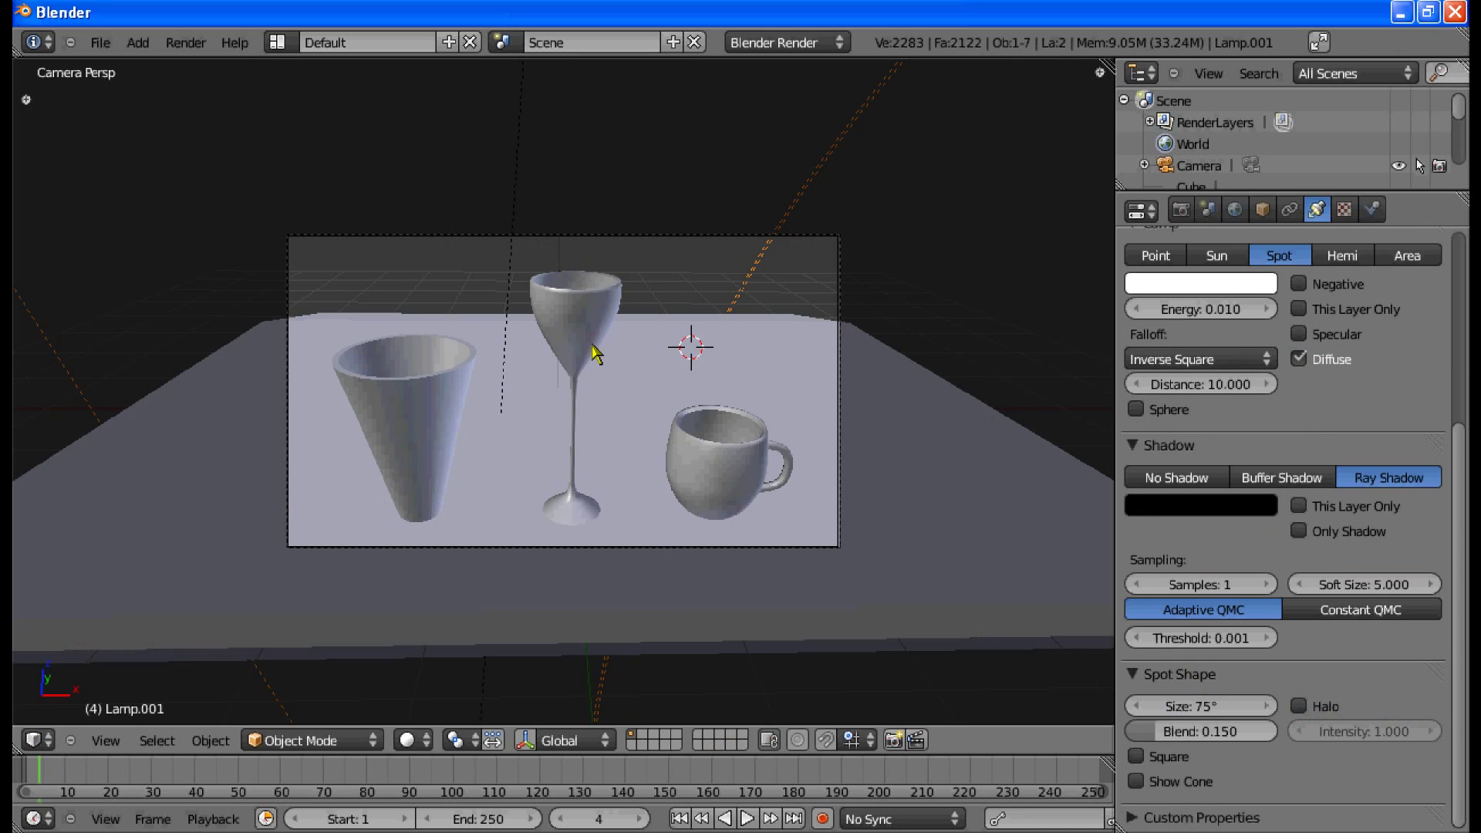
{"action": "key", "text": "KP_1"}
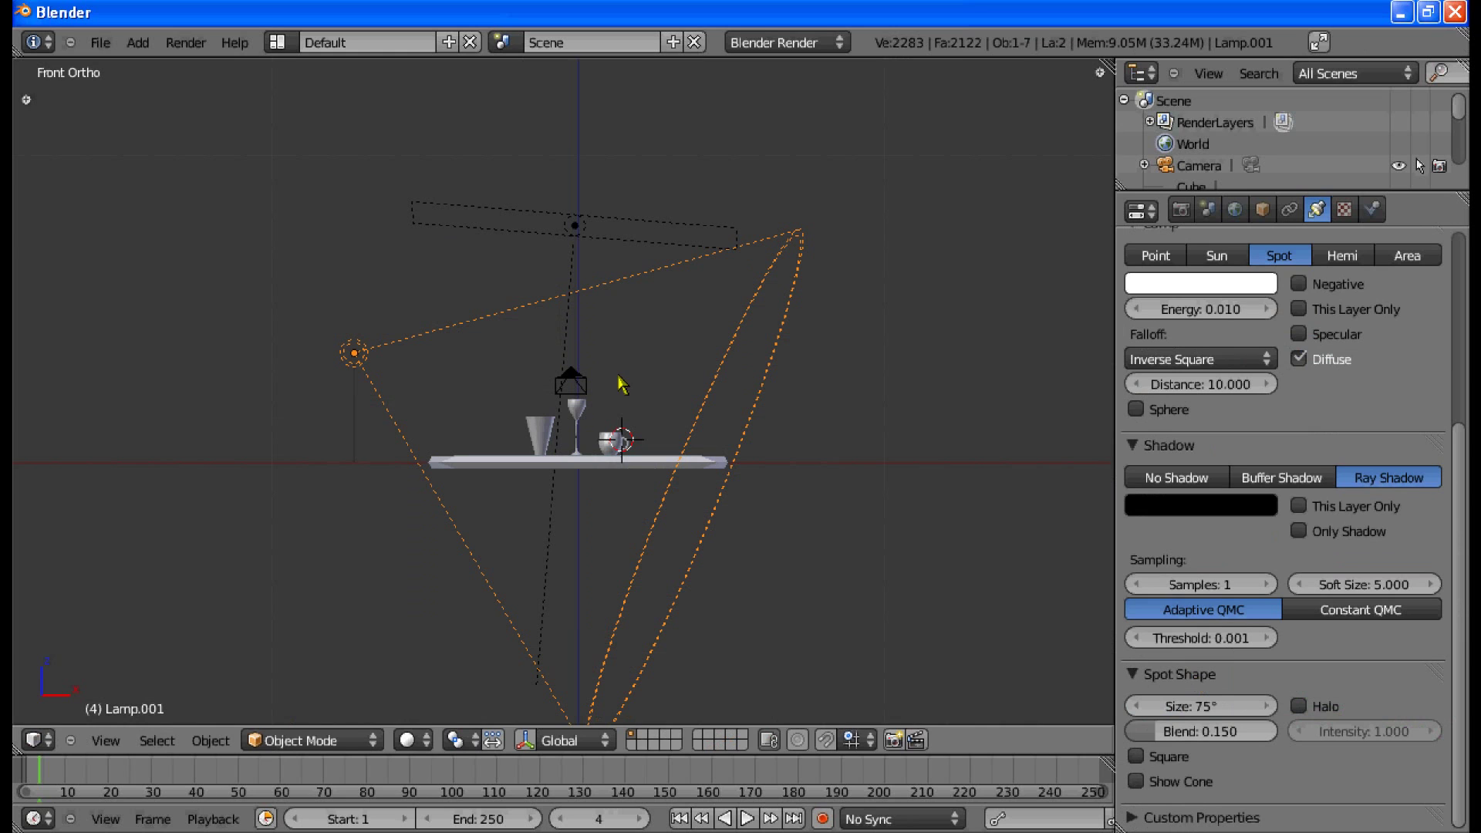
Step: Raise the spot lamp's energy, settling on 0.300
{"action": "left_click", "coordinate": [1199, 309]}
{"action": "key", "text": "BackSpace"}
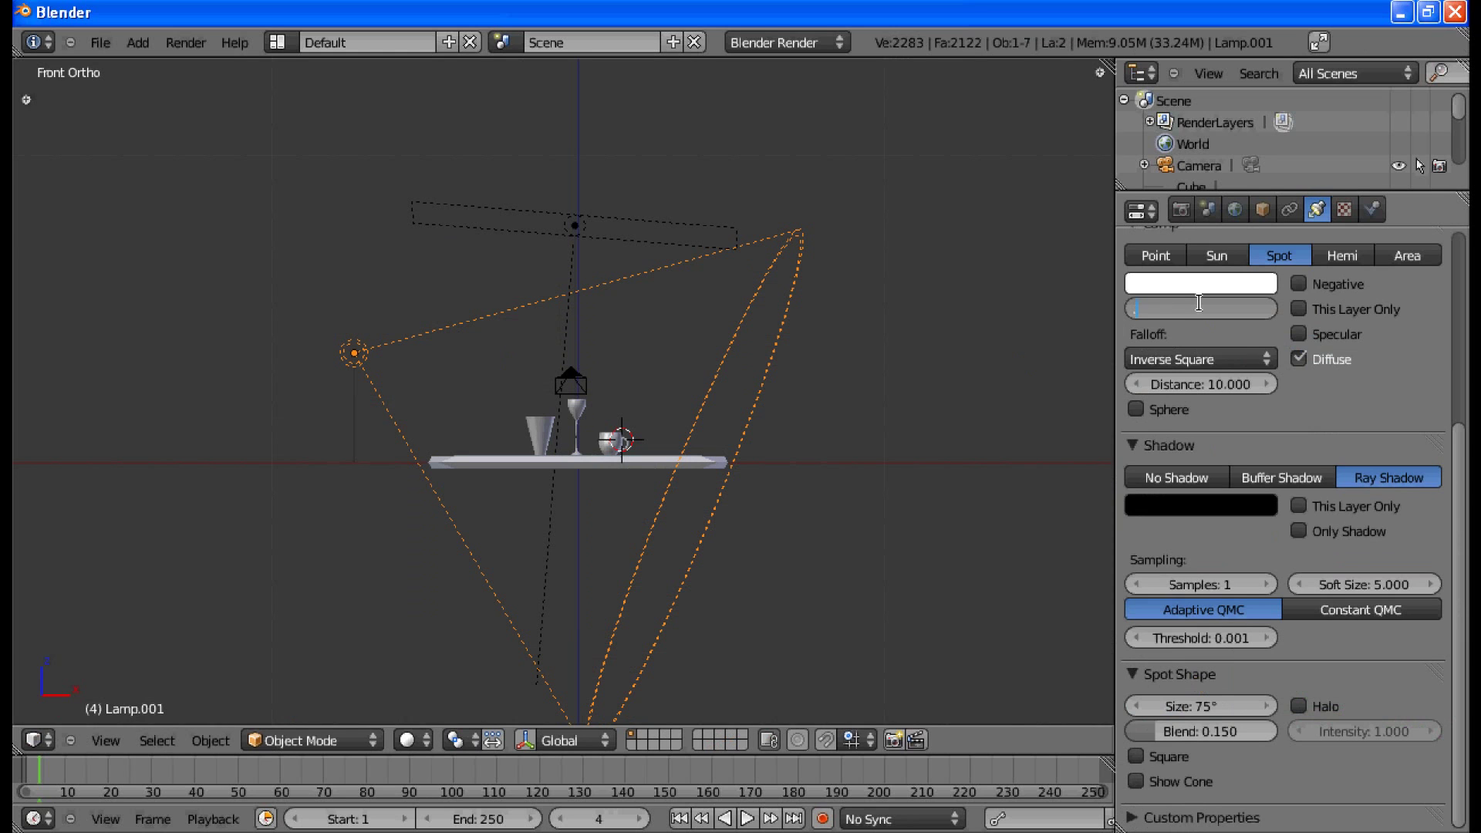
{"action": "type", "text": ".1"}
{"action": "key", "text": "Return"}
{"action": "scroll", "coordinate": [1199, 304], "scroll_direction": "up", "scroll_amount": 5}
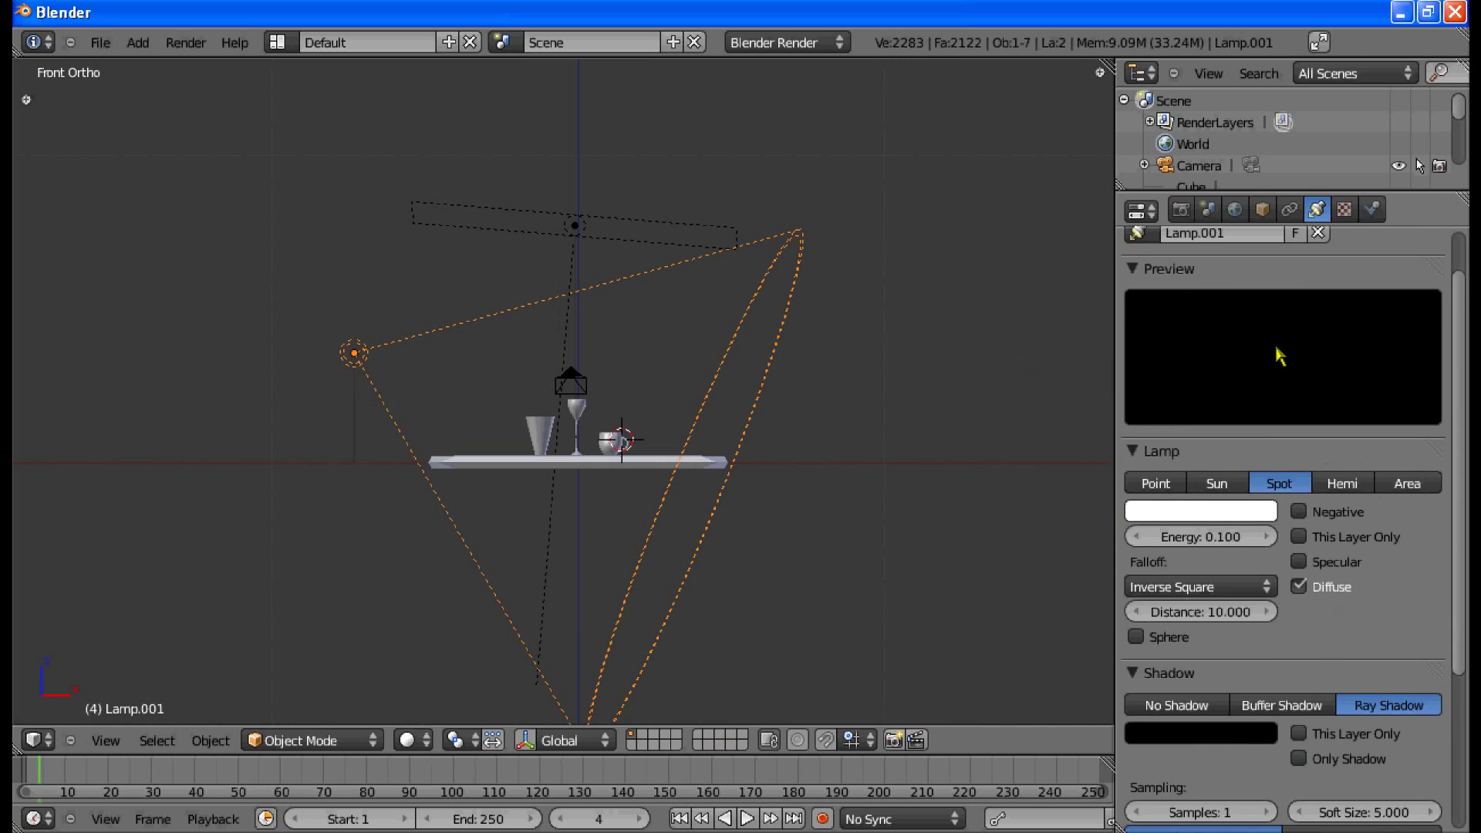
{"action": "left_click", "coordinate": [1216, 528]}
{"action": "type", "text": ".3"}
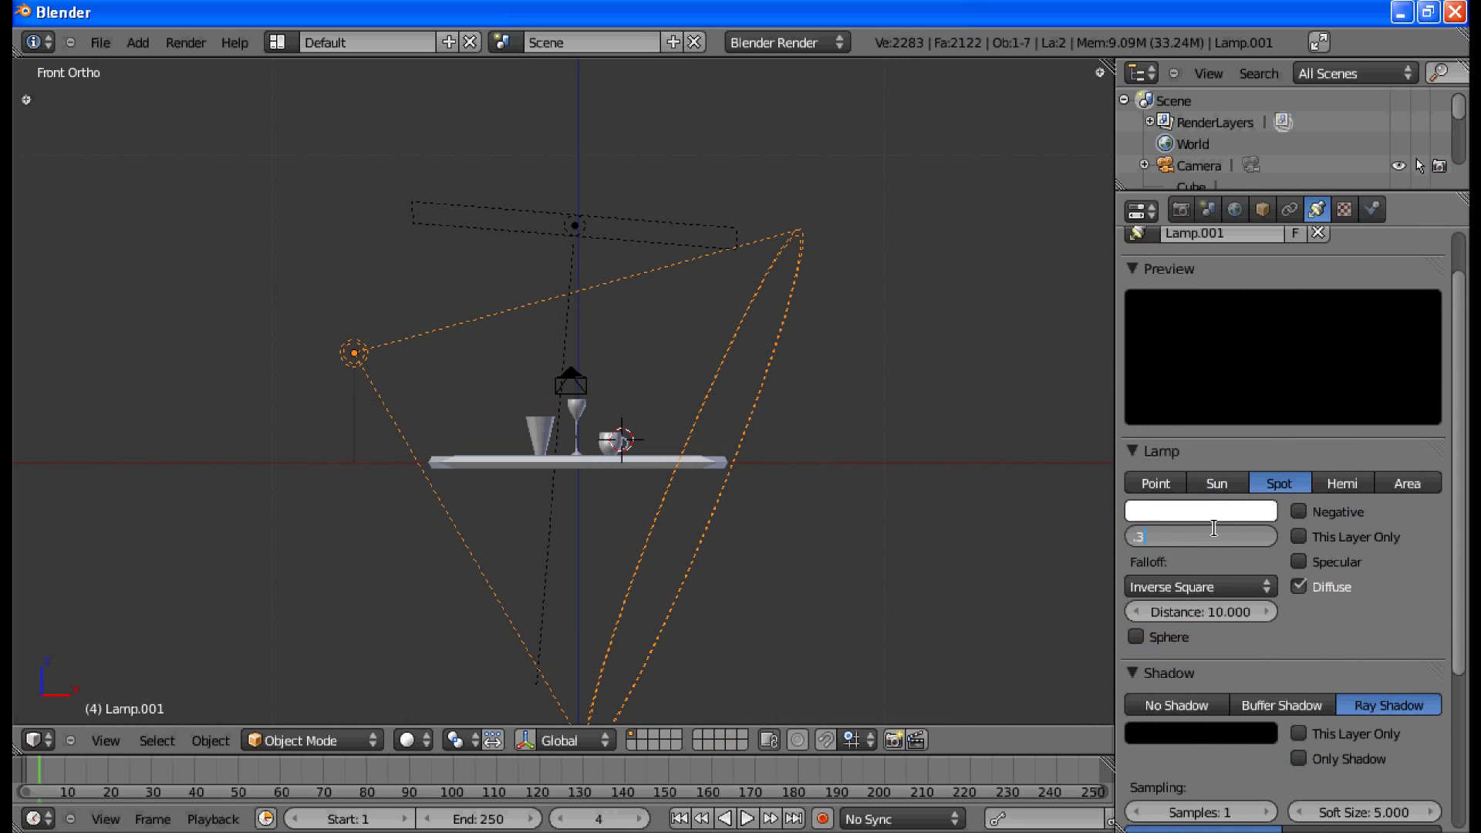
{"action": "key", "text": "Return"}
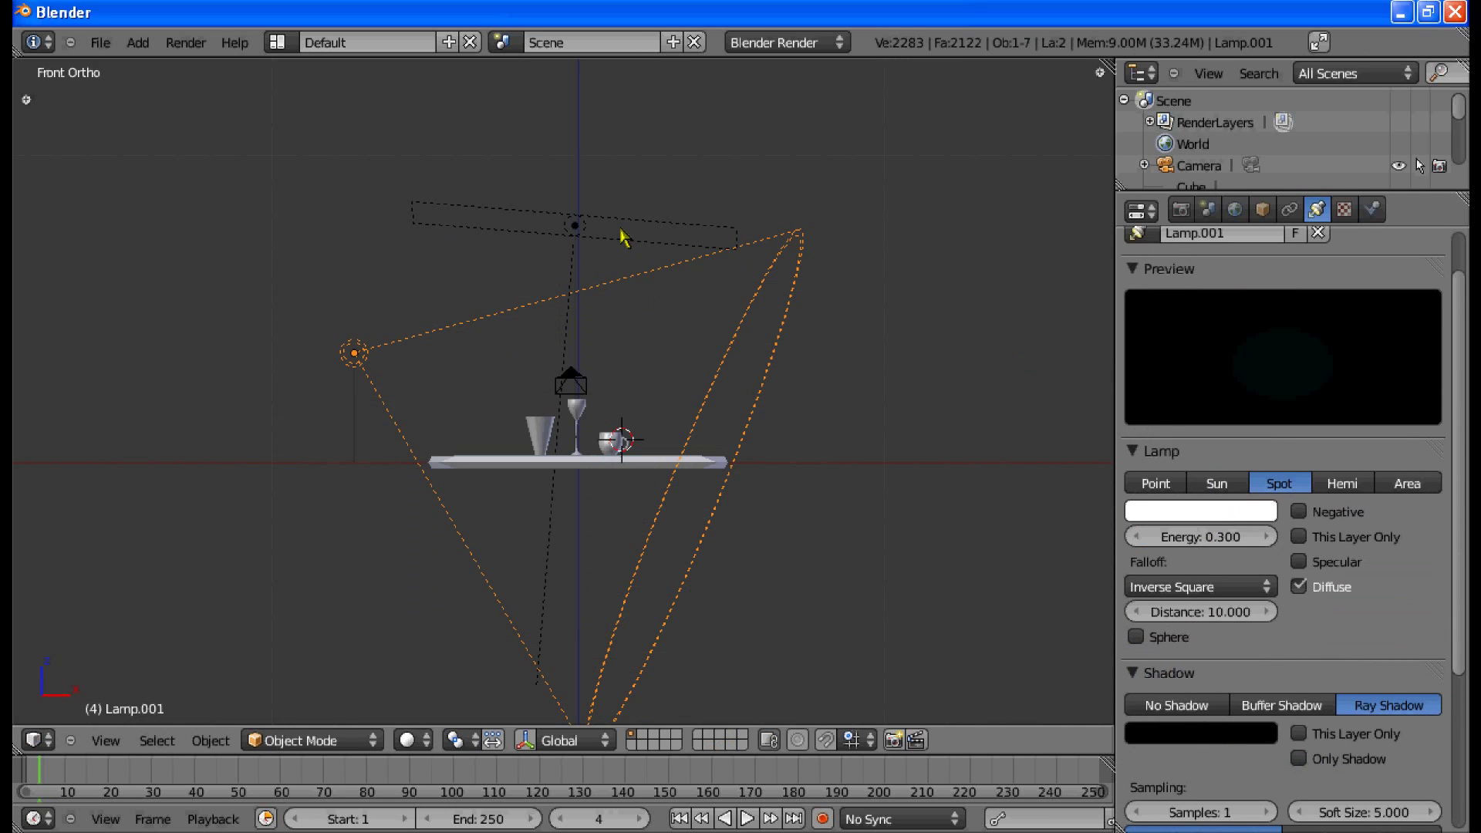
Step: Select the overhead area lamp and dim its energy to 0.050
{"action": "right_click", "coordinate": [625, 237]}
{"action": "left_click", "coordinate": [1220, 534]}
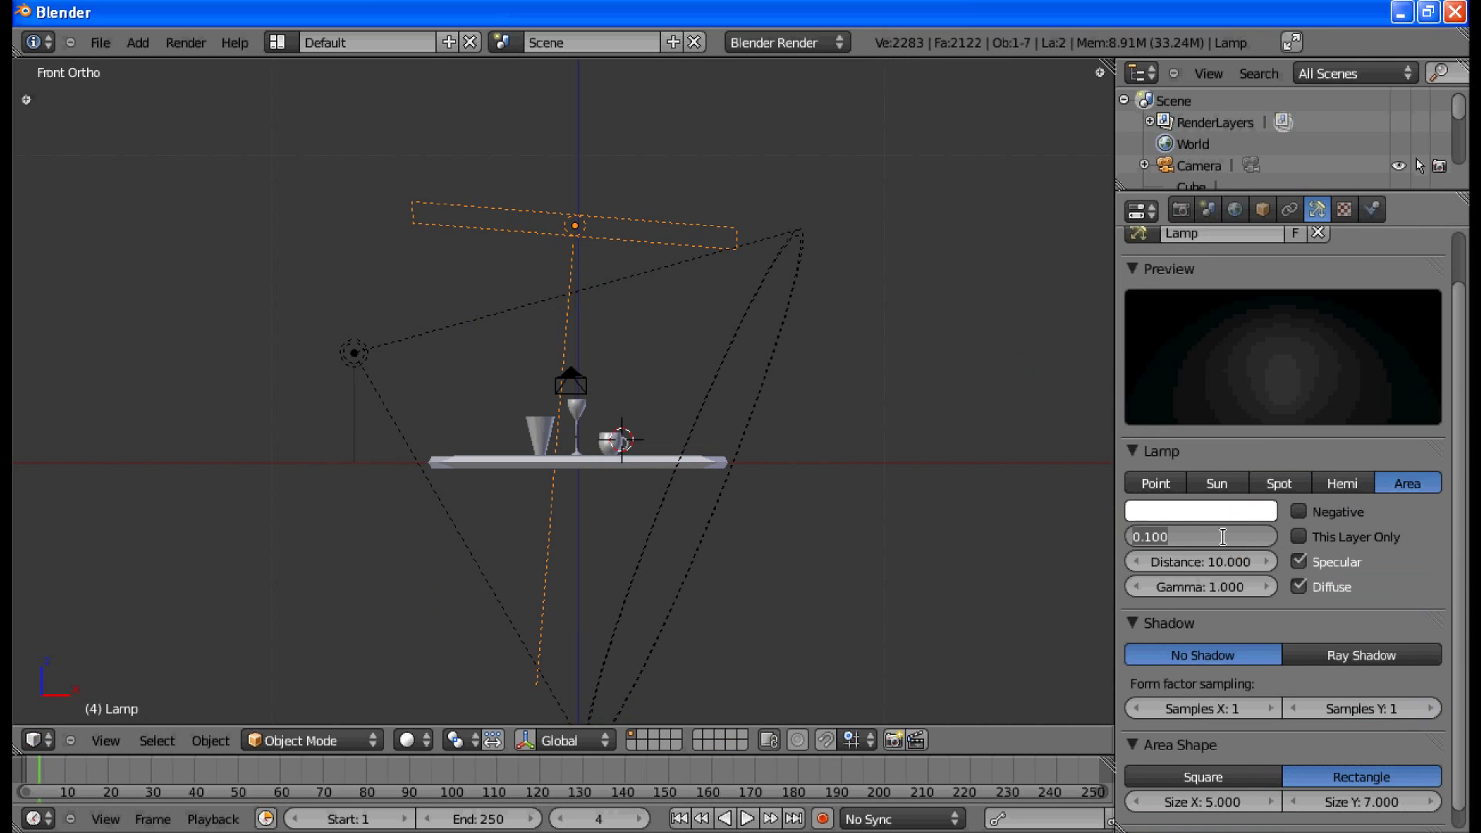
{"action": "type", "text": ".05"}
{"action": "key", "text": "Return"}
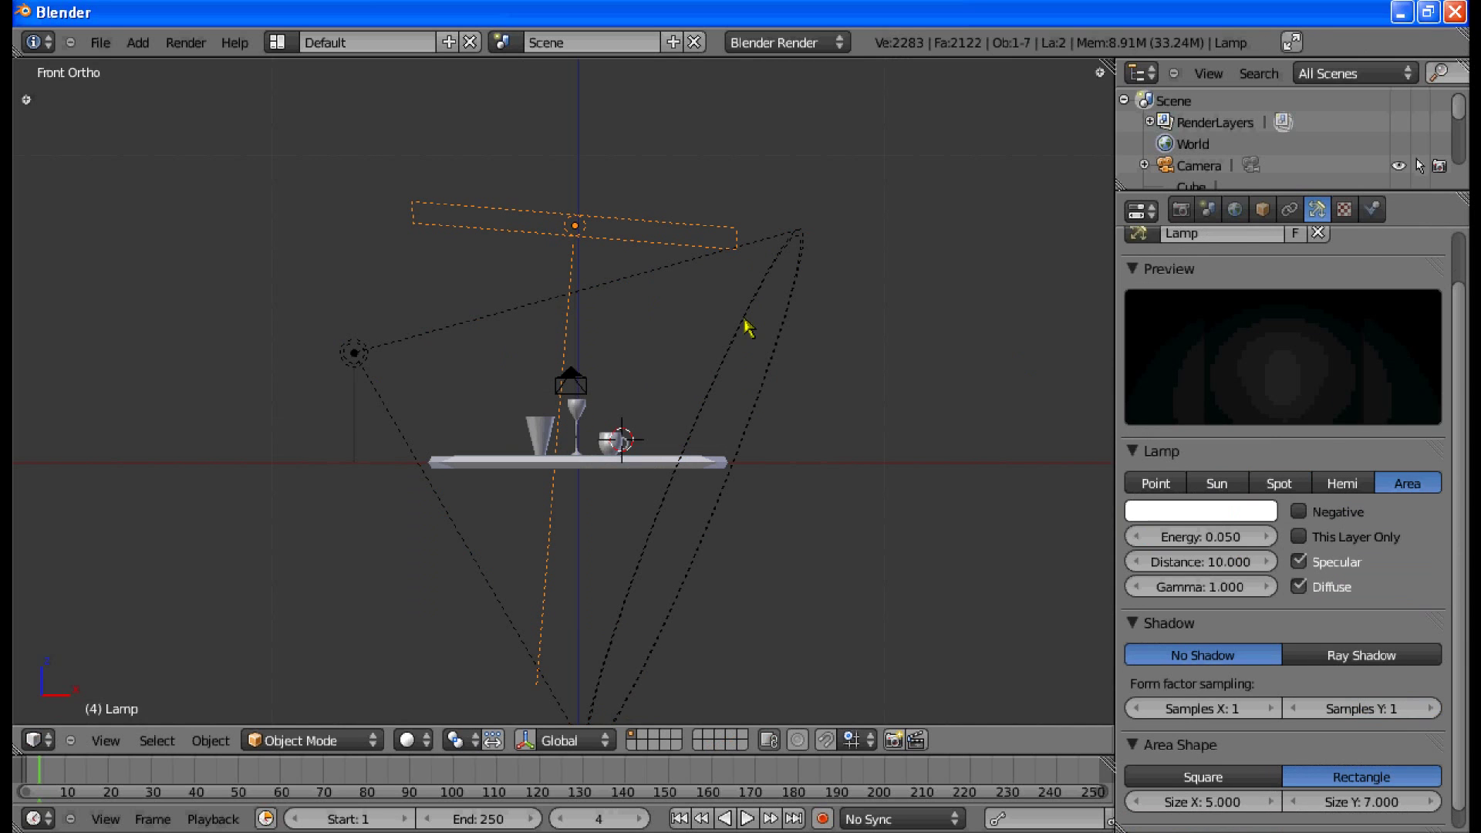
{"action": "middle_click_drag", "start_coordinate": [747, 328], "coordinate": [629, 341]}
{"action": "scroll", "coordinate": [629, 341], "scroll_direction": "up", "scroll_amount": 8}
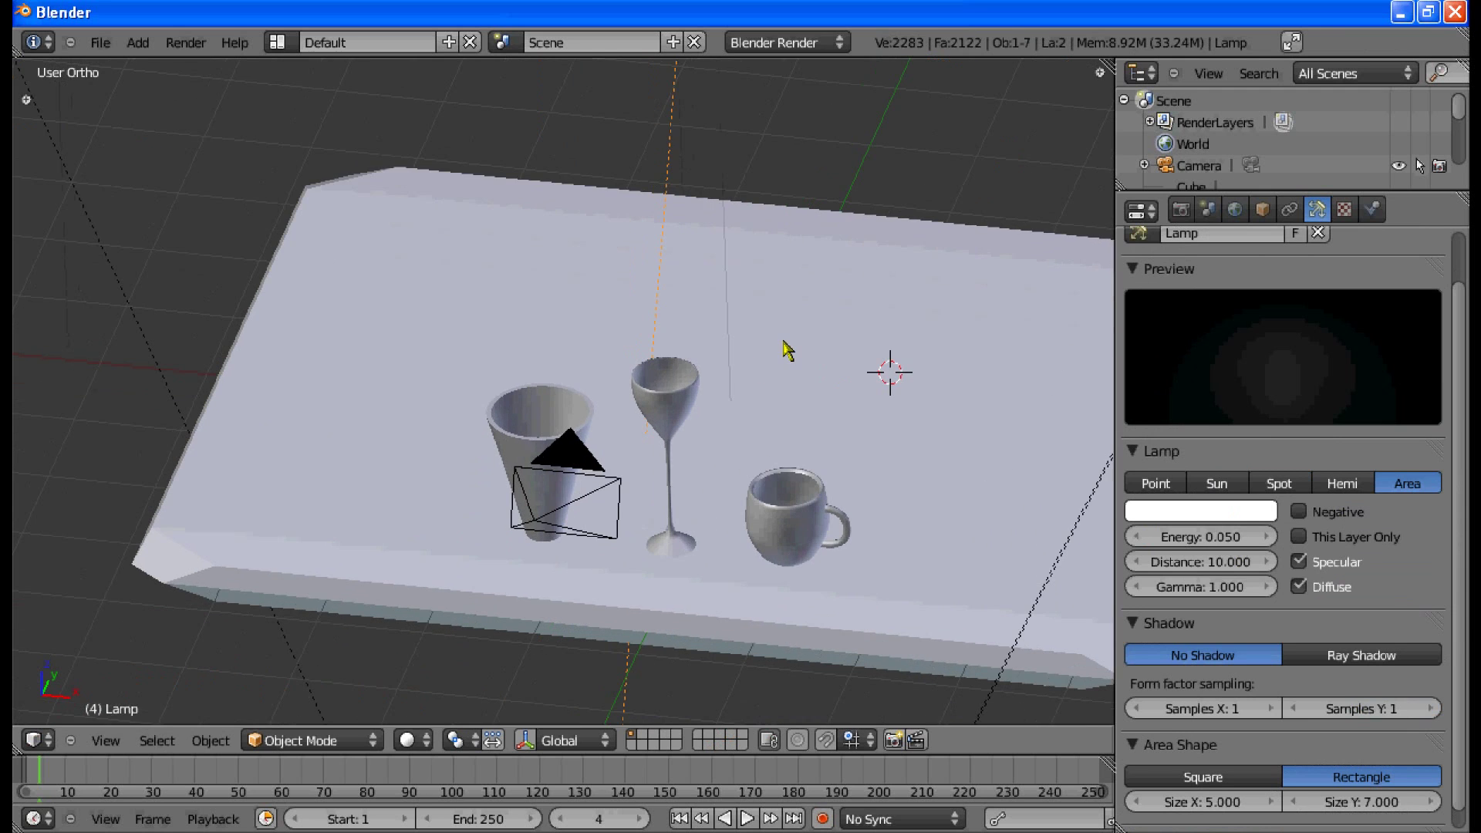
{"action": "scroll", "coordinate": [752, 439], "scroll_direction": "down", "scroll_amount": 5}
{"action": "middle_click_drag", "start_coordinate": [645, 317], "coordinate": [760, 478], "text": "shift"}
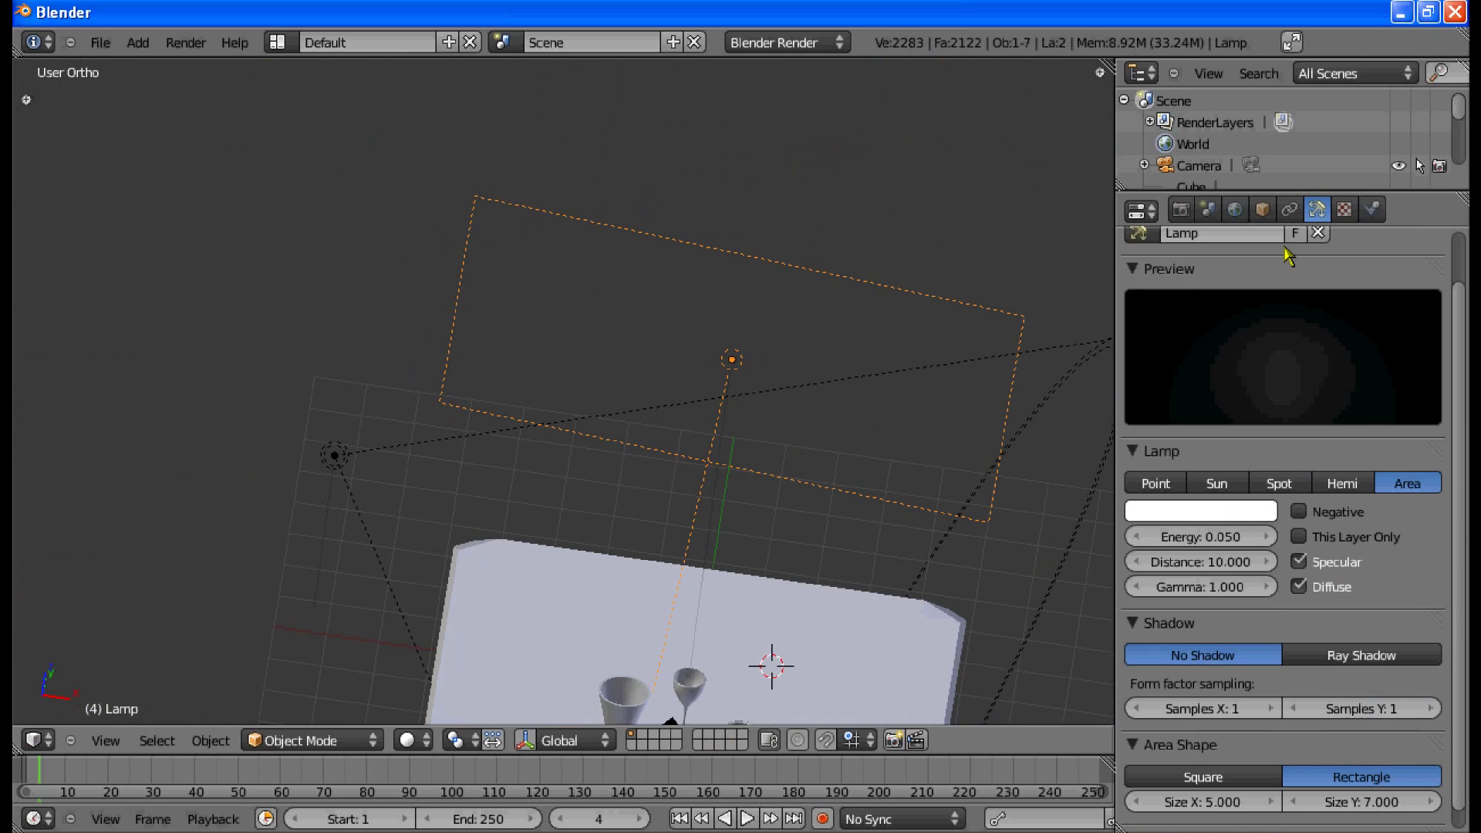
Step: Set the World horizon colour to pure black (RGB 0)
{"action": "left_click", "coordinate": [1236, 209]}
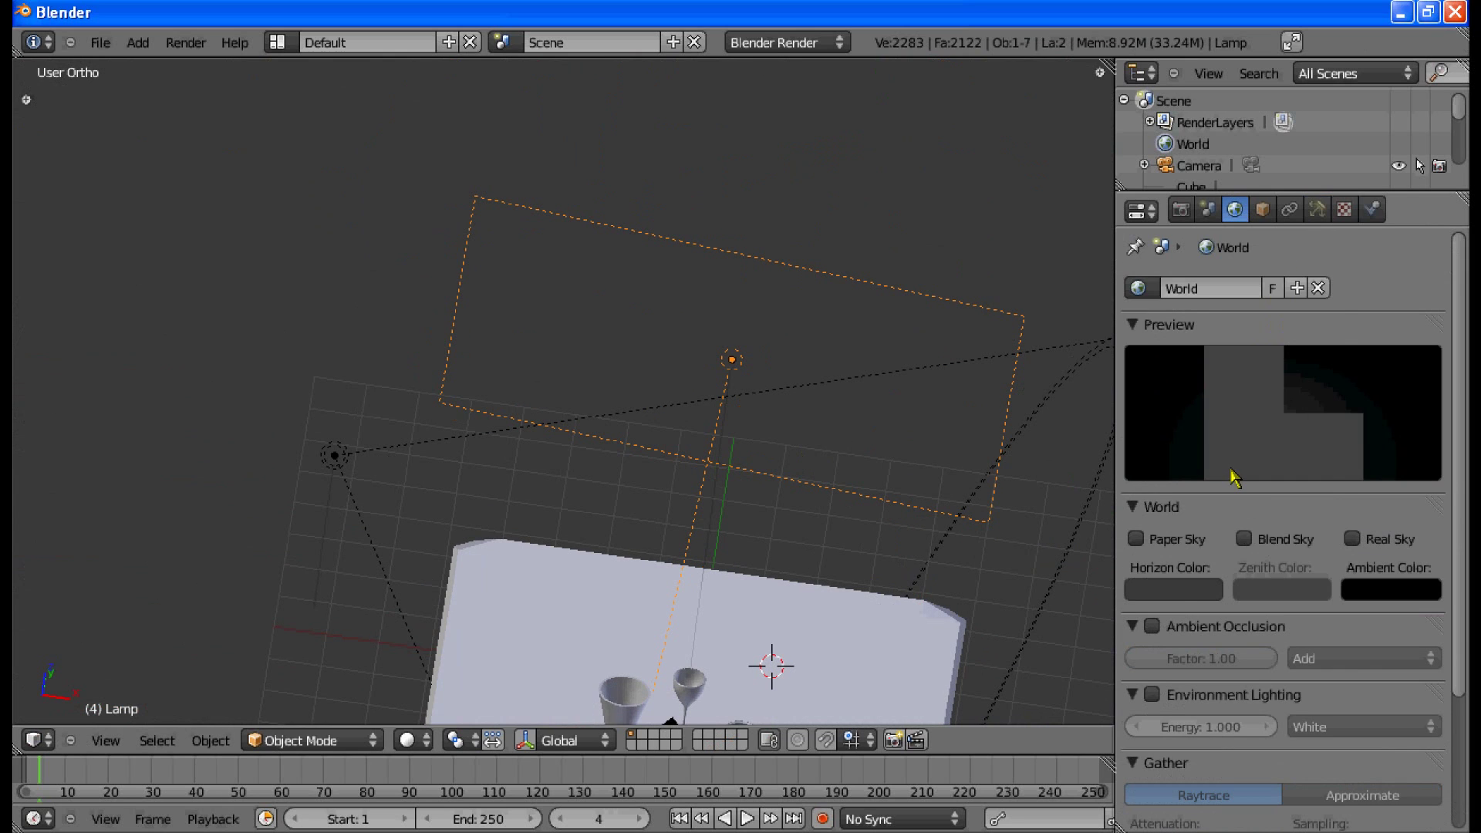
{"action": "left_click", "coordinate": [1177, 590]}
{"action": "left_click", "coordinate": [1318, 509]}
{"action": "left_click", "coordinate": [833, 410]}
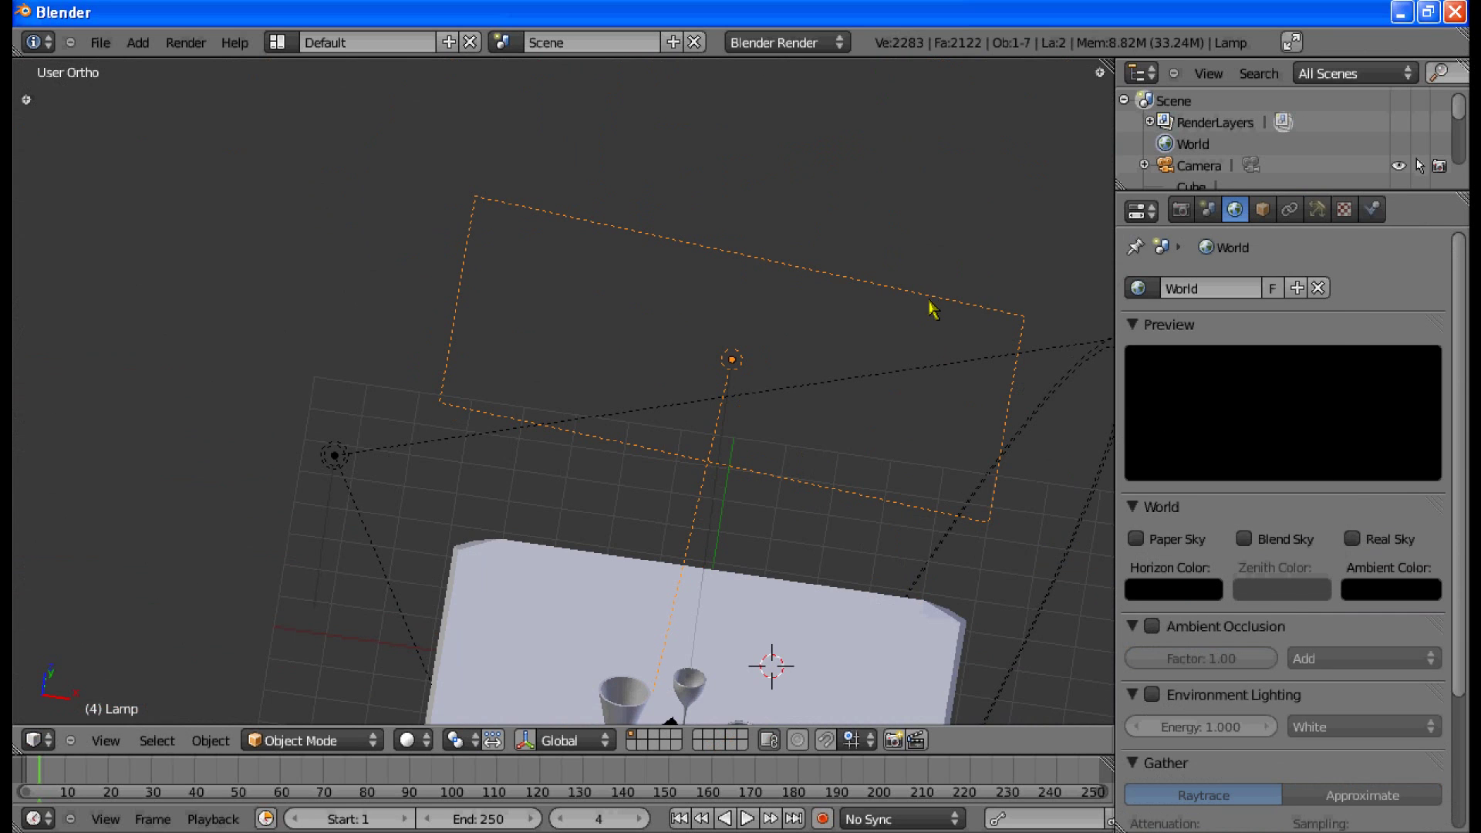
Step: Render a test image to check the black background, then orbit the view around the table
{"action": "middle_click_drag", "start_coordinate": [932, 308], "coordinate": [886, 250], "text": "shift"}
{"action": "key", "text": "F12"}
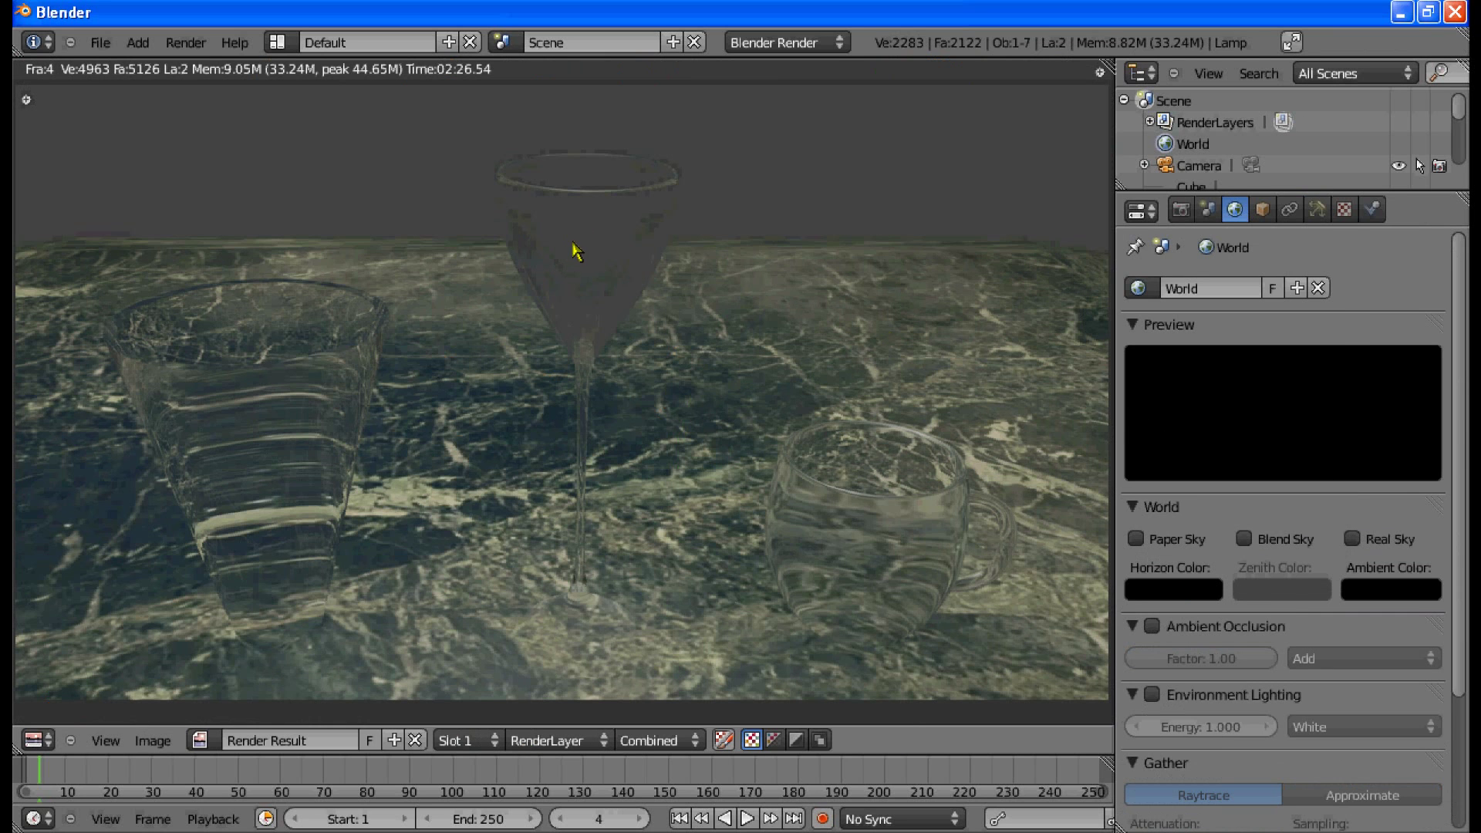
{"action": "key", "text": "Escape"}
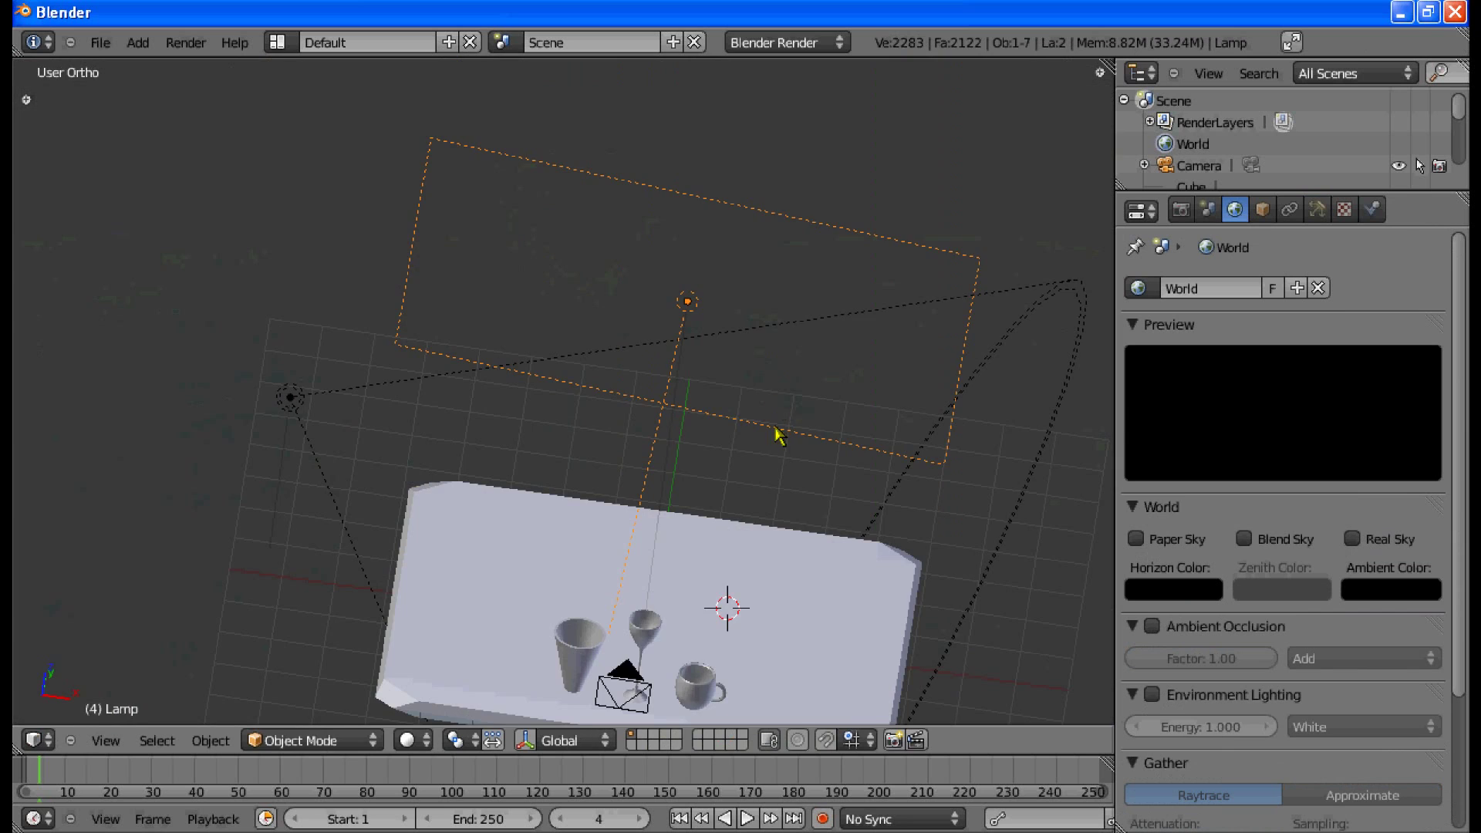
{"action": "key", "text": "KP_4"}
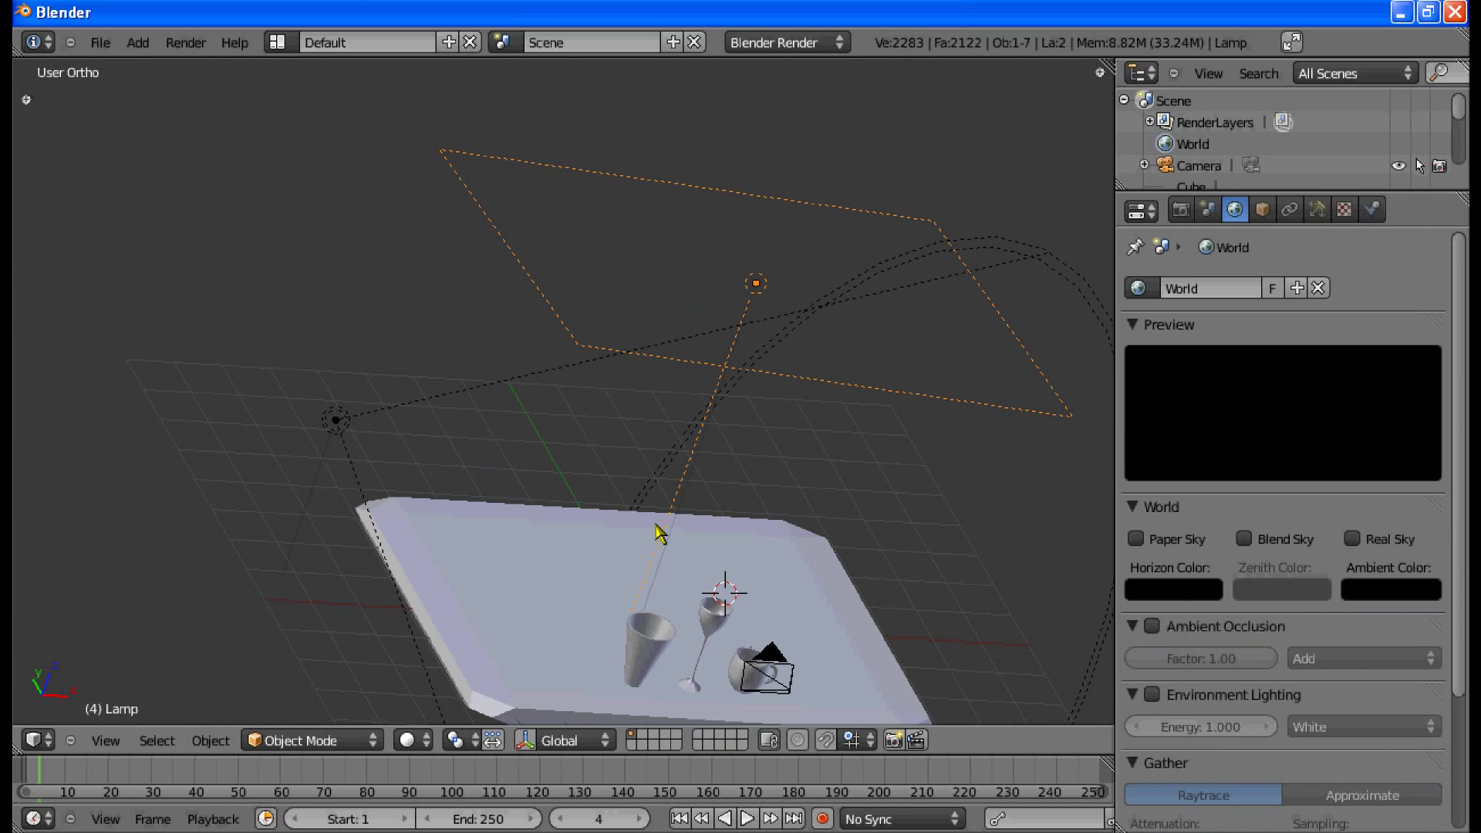
{"action": "key", "text": "KP_8"}
{"action": "key", "text": "KP_4"}
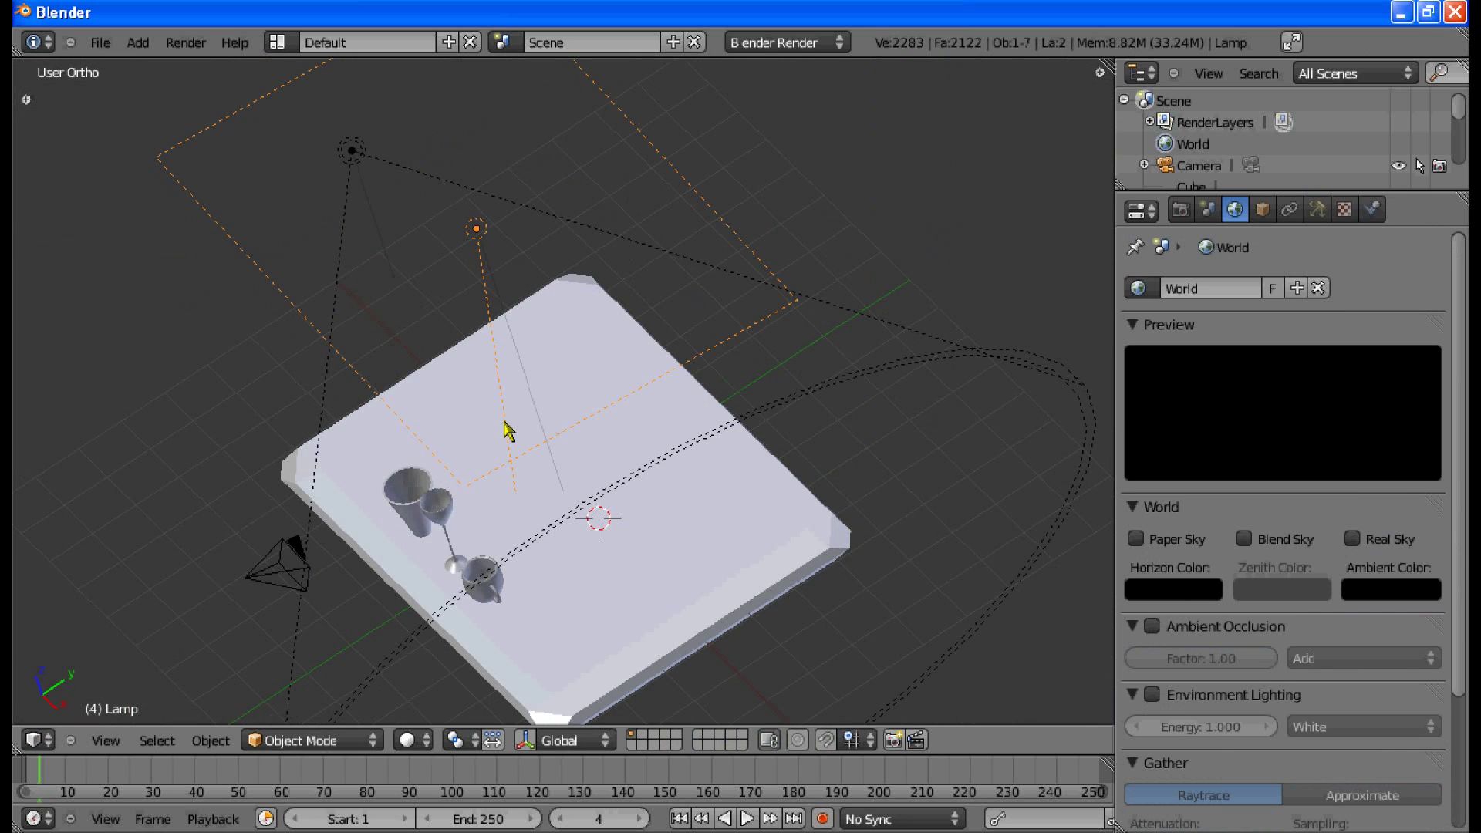
{"action": "key", "text": "KP_2"}
Step: Select the camera and turn on display of its clipping Limits
{"action": "right_click", "coordinate": [160, 538]}
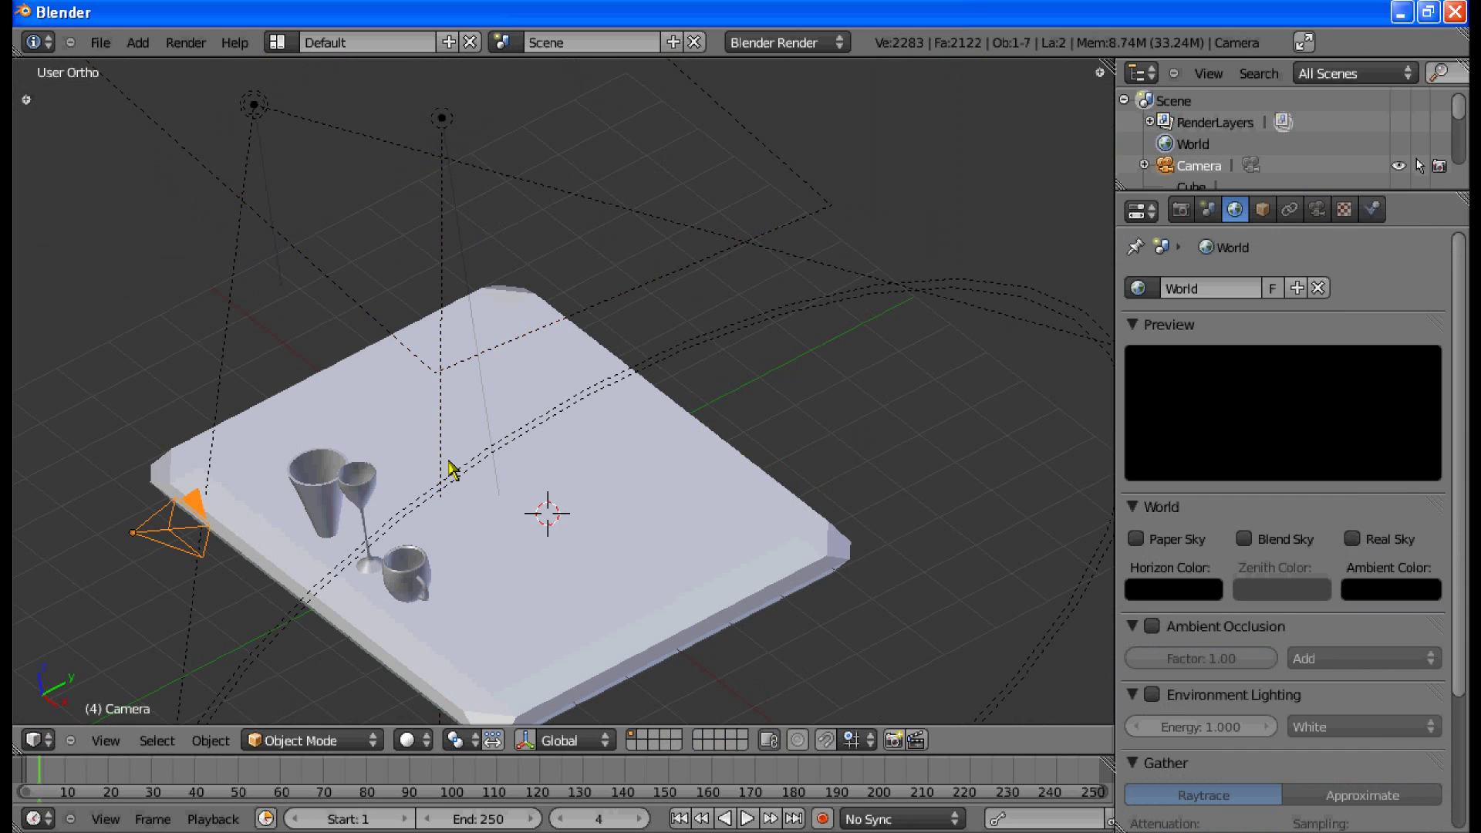
{"action": "left_click", "coordinate": [1319, 210]}
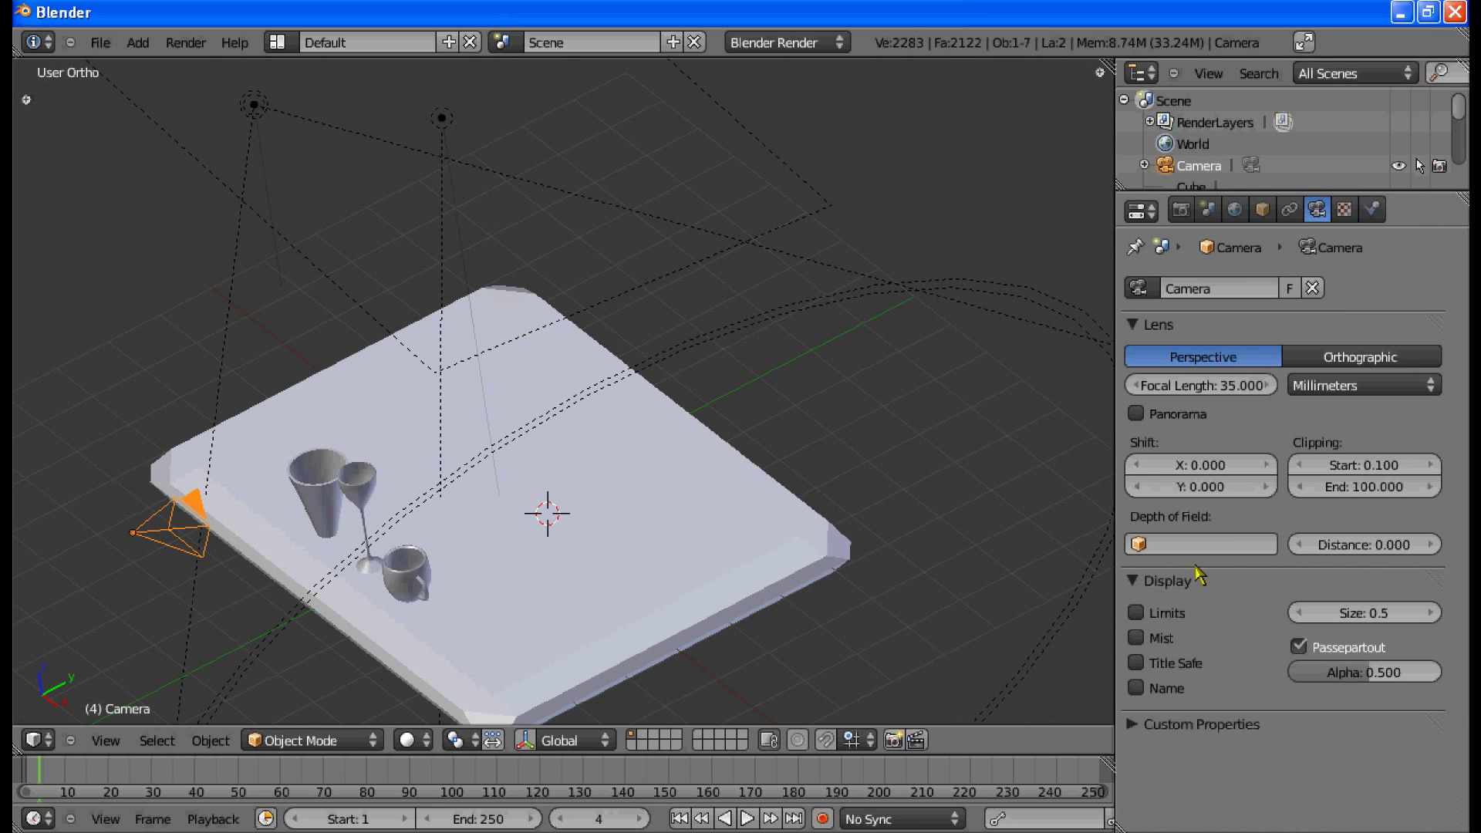
{"action": "left_click", "coordinate": [1160, 614]}
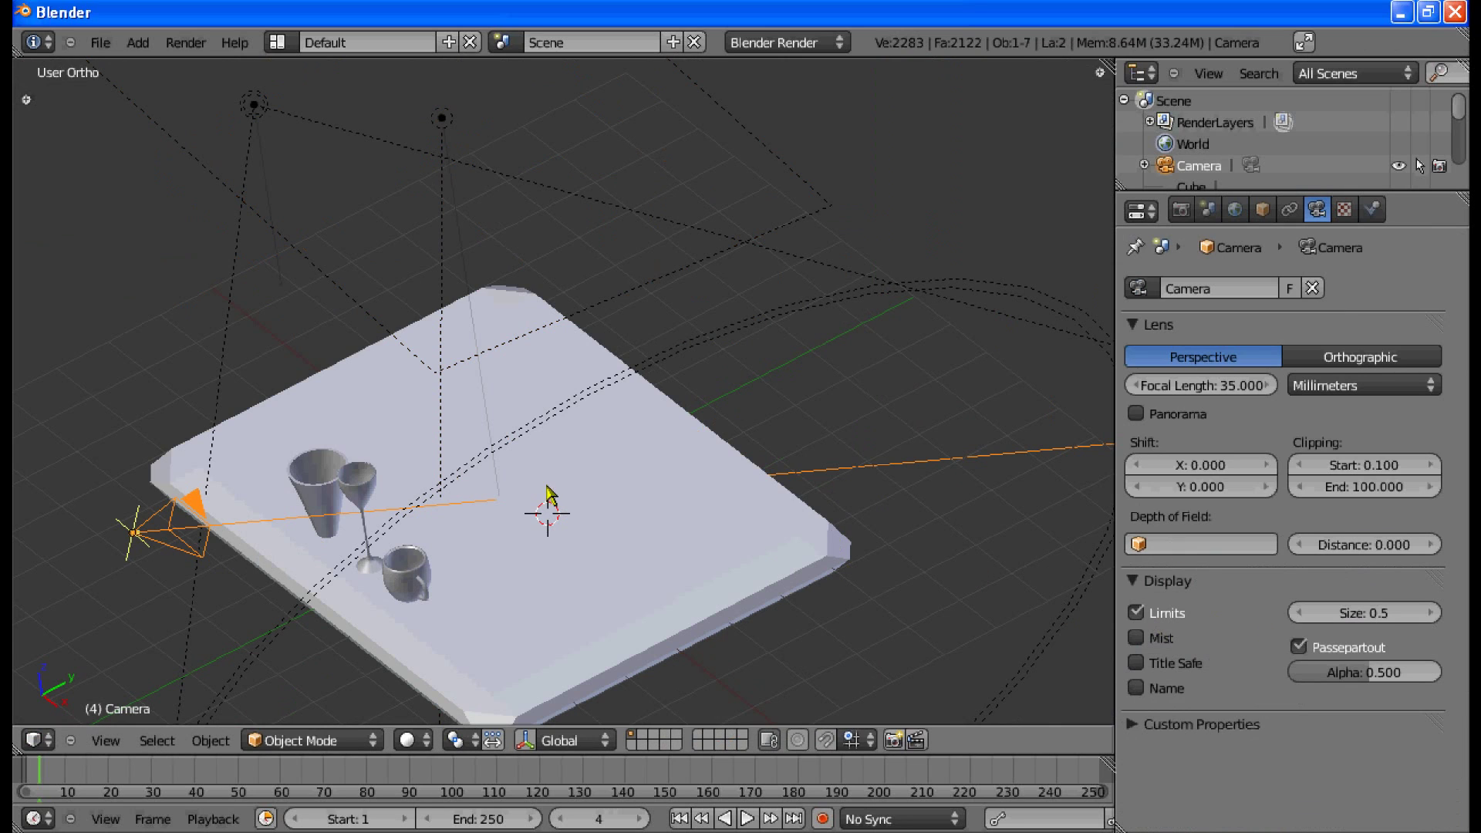
Step: Set the camera's depth-of-field focus object to the Cylinder wine glass
{"action": "left_click", "coordinate": [372, 503]}
{"action": "left_click", "coordinate": [174, 538]}
{"action": "left_click", "coordinate": [1200, 544]}
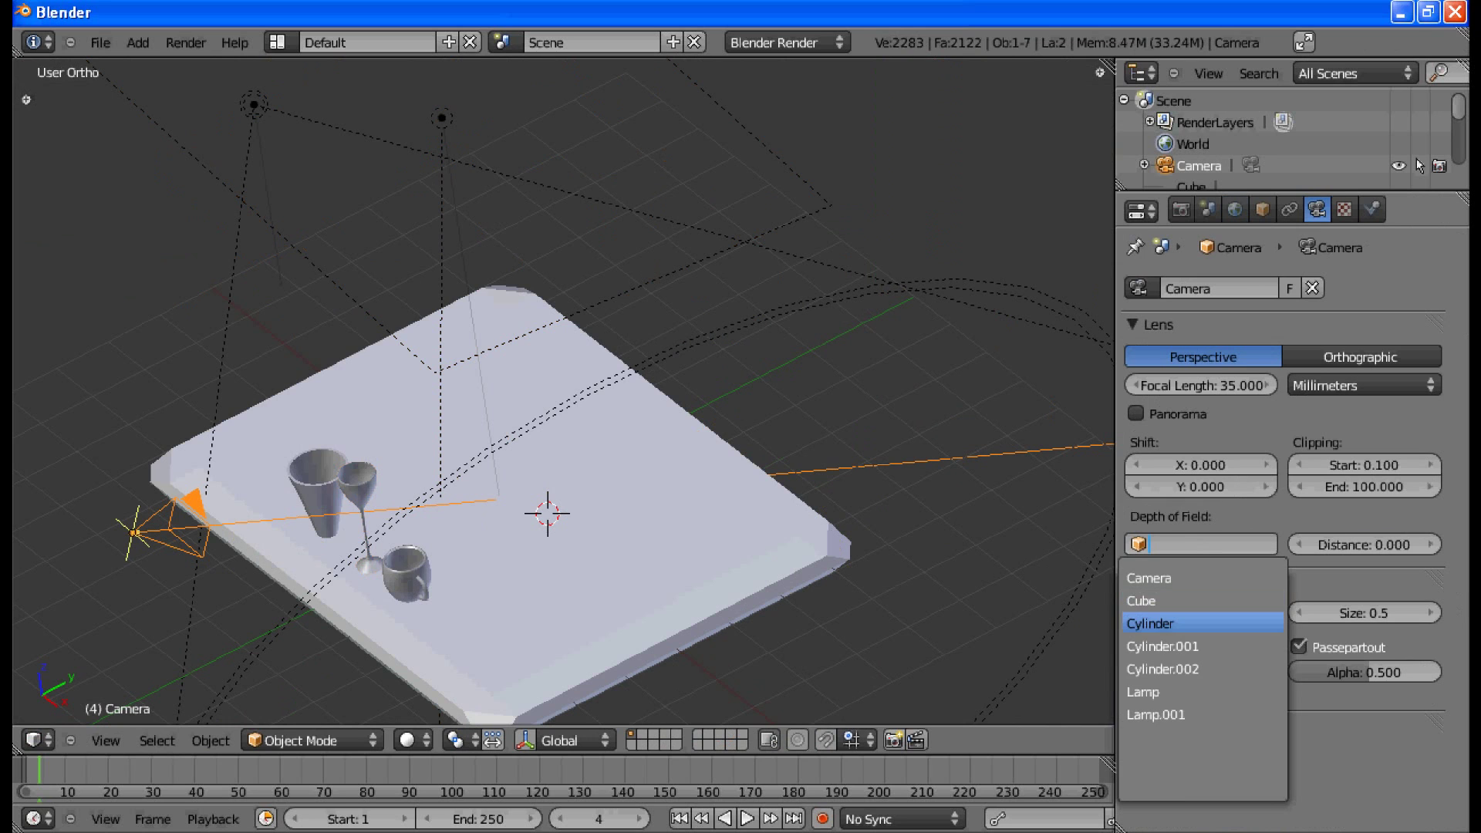
{"action": "left_click", "coordinate": [1214, 608]}
{"action": "middle_click_drag", "start_coordinate": [352, 503], "coordinate": [445, 636]}
Step: Turn the 3D view into a Node Editor showing compositing nodes with Use Nodes enabled
{"action": "left_click", "coordinate": [37, 740]}
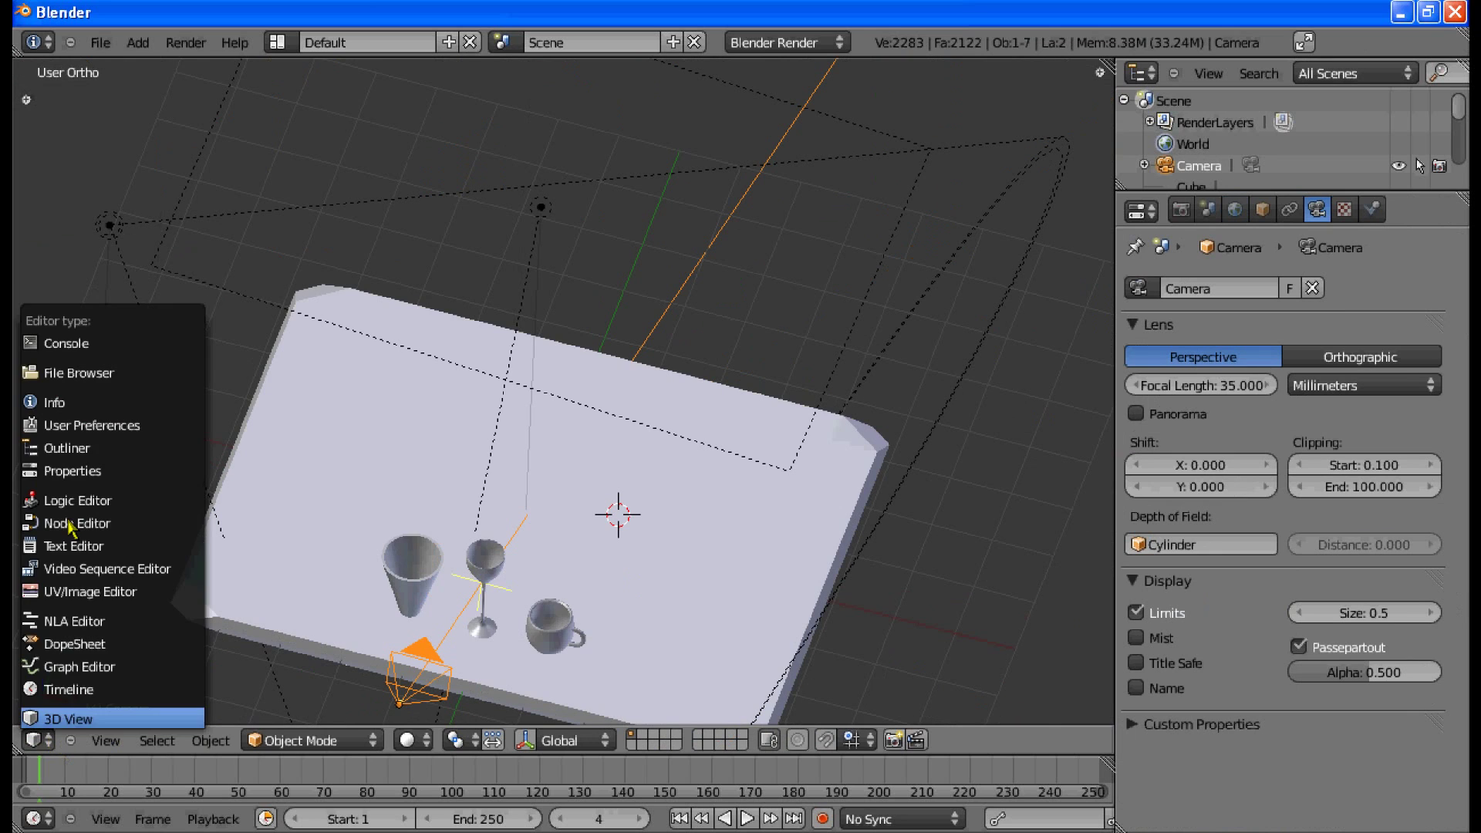
{"action": "left_click", "coordinate": [85, 524]}
{"action": "left_click", "coordinate": [327, 740]}
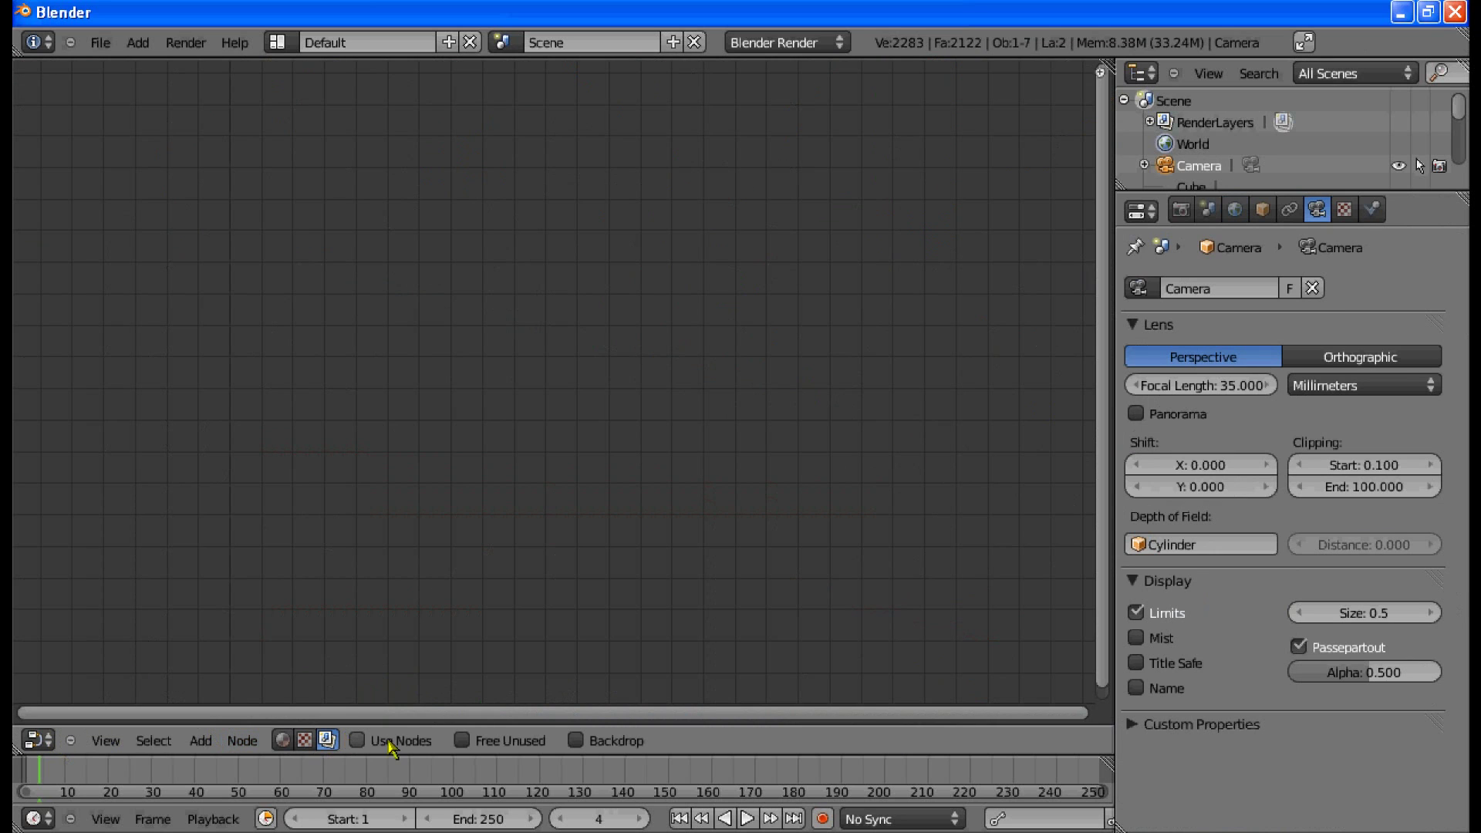
{"action": "left_click", "coordinate": [356, 740]}
{"action": "left_click_drag", "start_coordinate": [641, 235], "coordinate": [614, 57]}
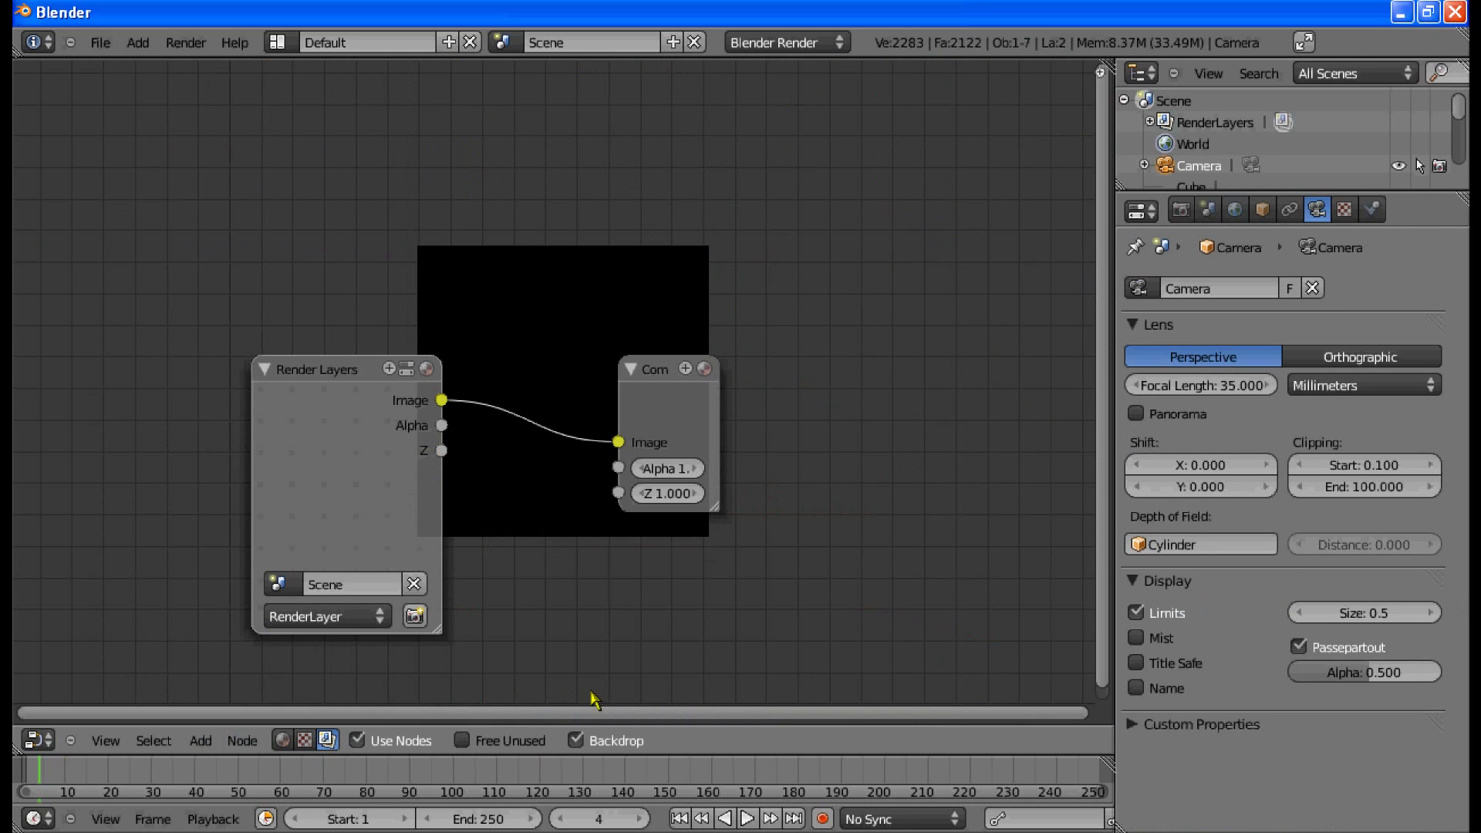
Step: Set the current frame to 1 and spread the Render Layers and Composite nodes apart
{"action": "left_click", "coordinate": [598, 818]}
{"action": "type", "text": "1"}
{"action": "key", "text": "Return"}
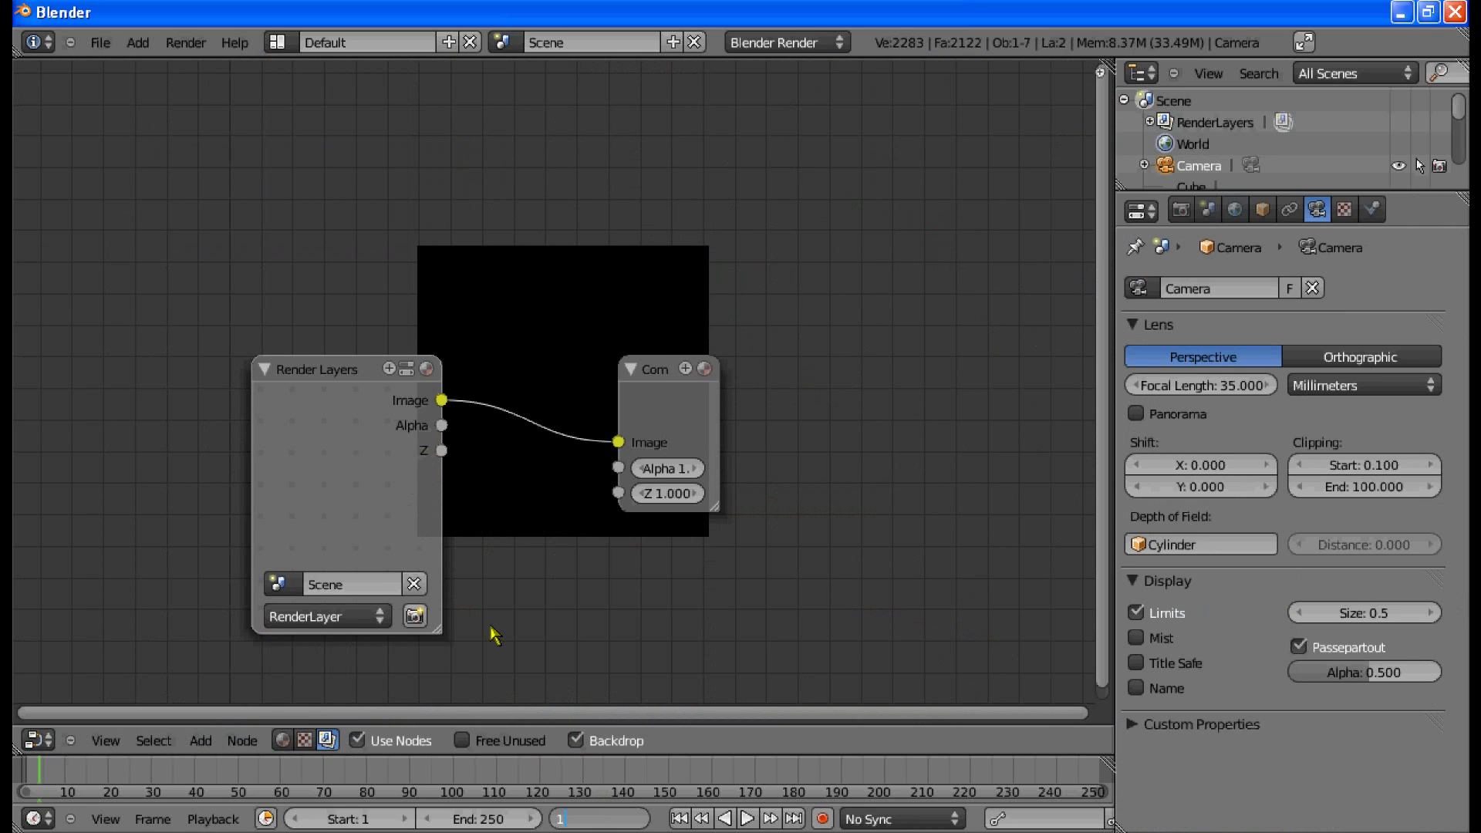
{"action": "scroll", "coordinate": [487, 505], "scroll_direction": "down", "scroll_amount": 1}
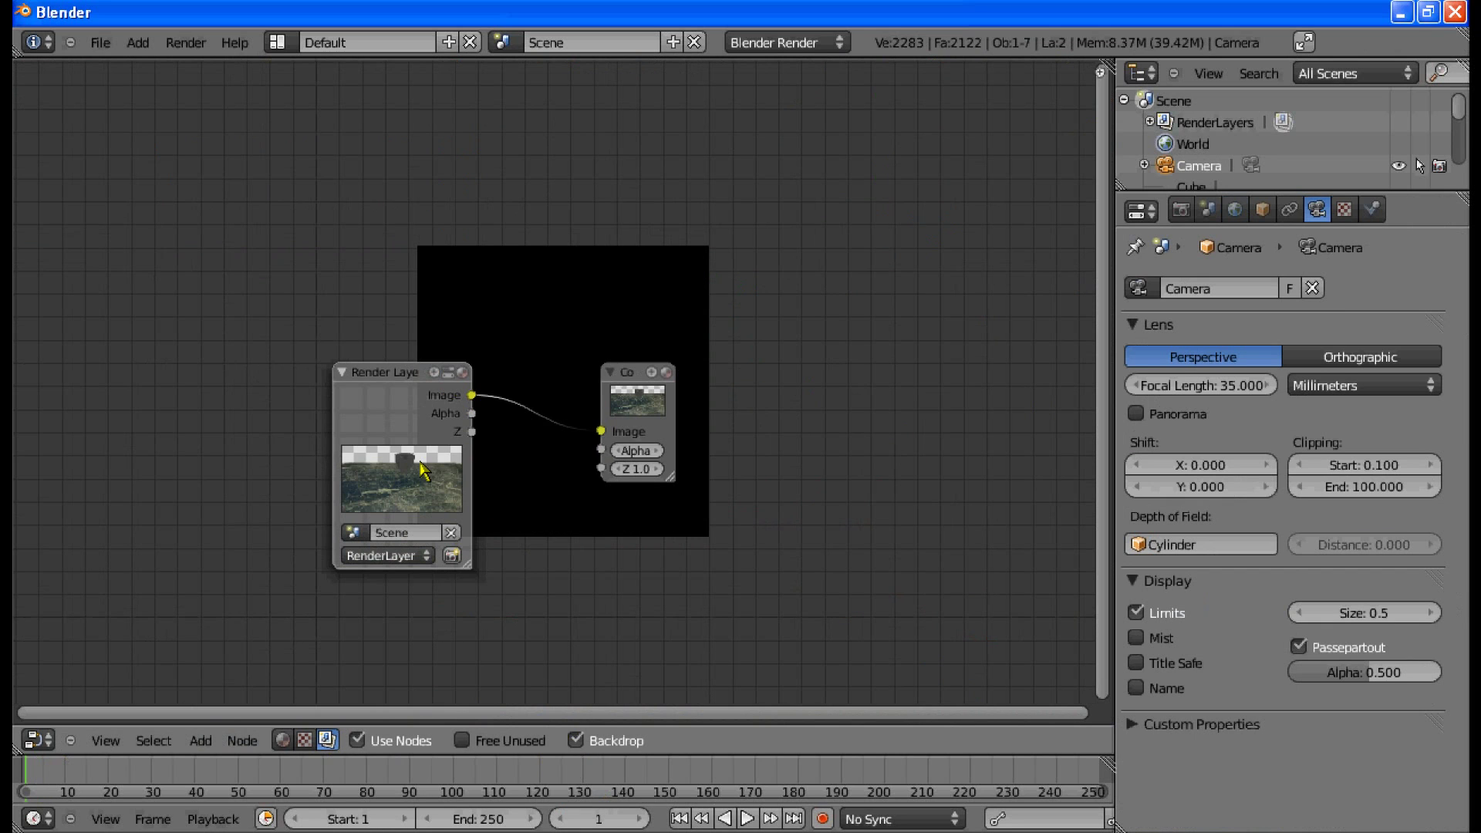
{"action": "left_click_drag", "start_coordinate": [422, 469], "coordinate": [318, 351]}
{"action": "left_click_drag", "start_coordinate": [615, 404], "coordinate": [879, 426]}
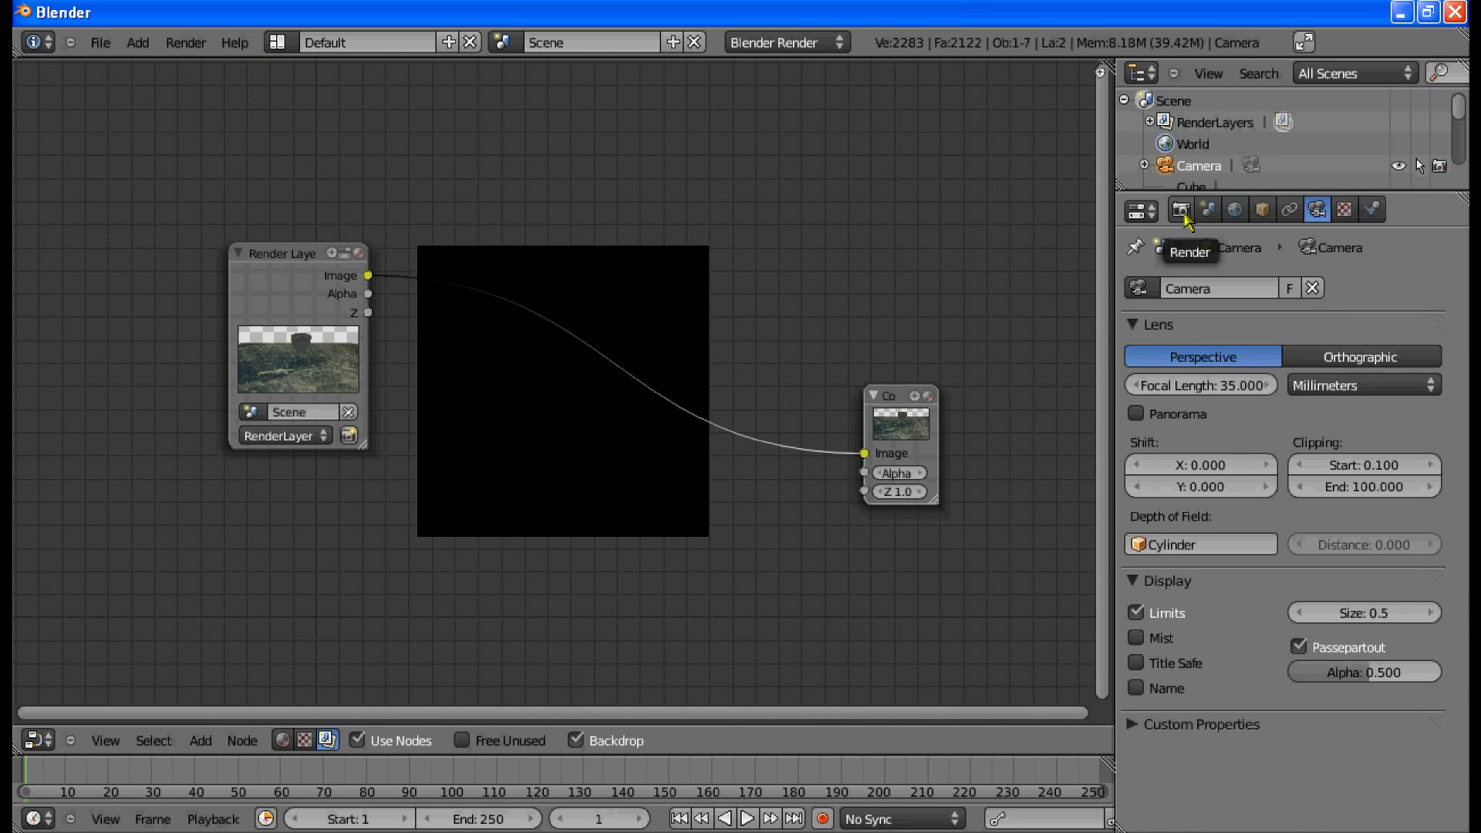
{"action": "left_click", "coordinate": [337, 352]}
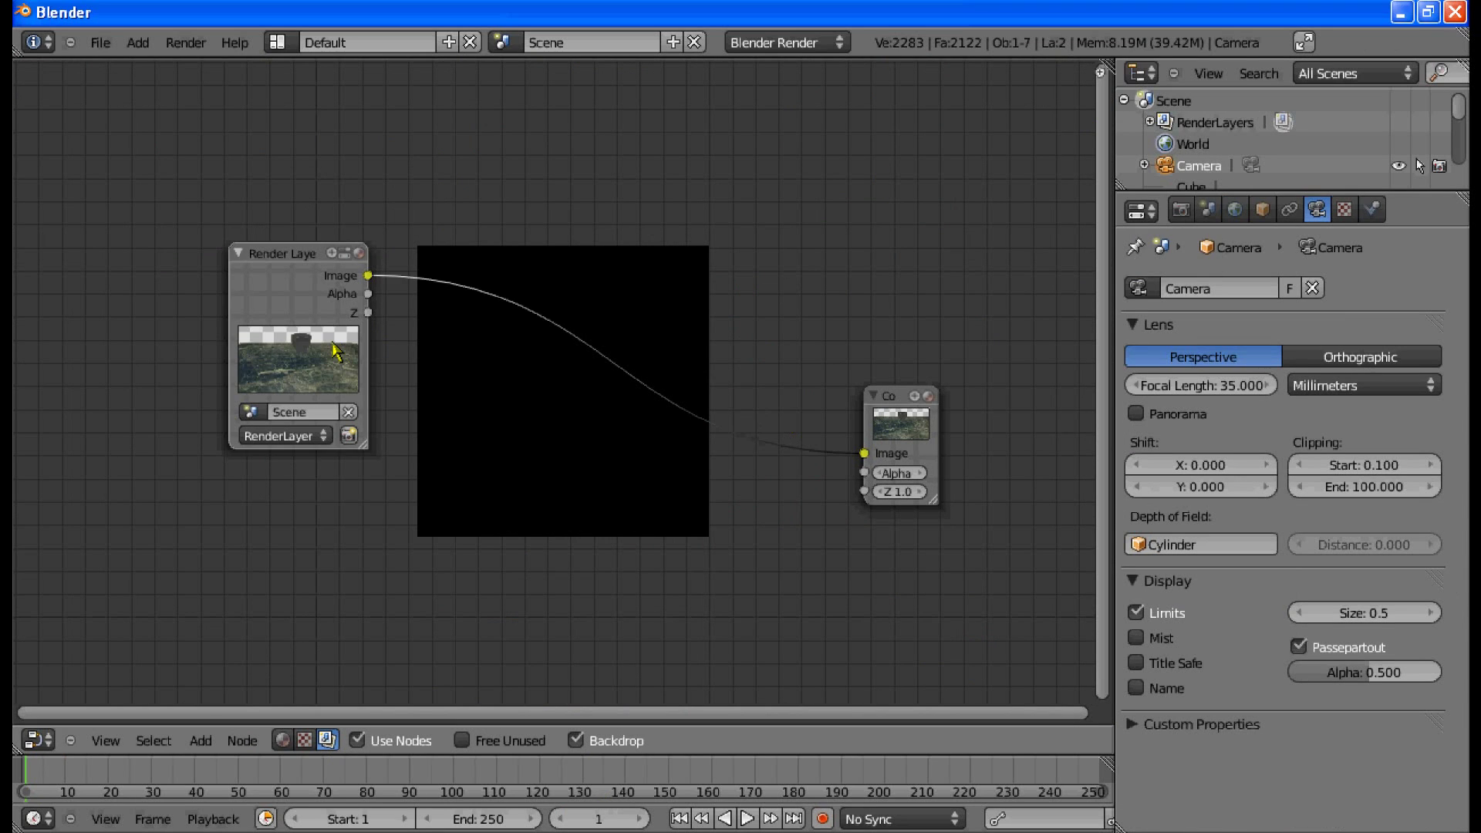
{"action": "left_click_drag", "start_coordinate": [336, 352], "coordinate": [252, 348]}
Step: Add a Defocus node wired from Render Layers Image and Z into the Composite output
{"action": "key", "text": "shift+a"}
{"action": "mouse_move", "coordinate": [410, 399]}
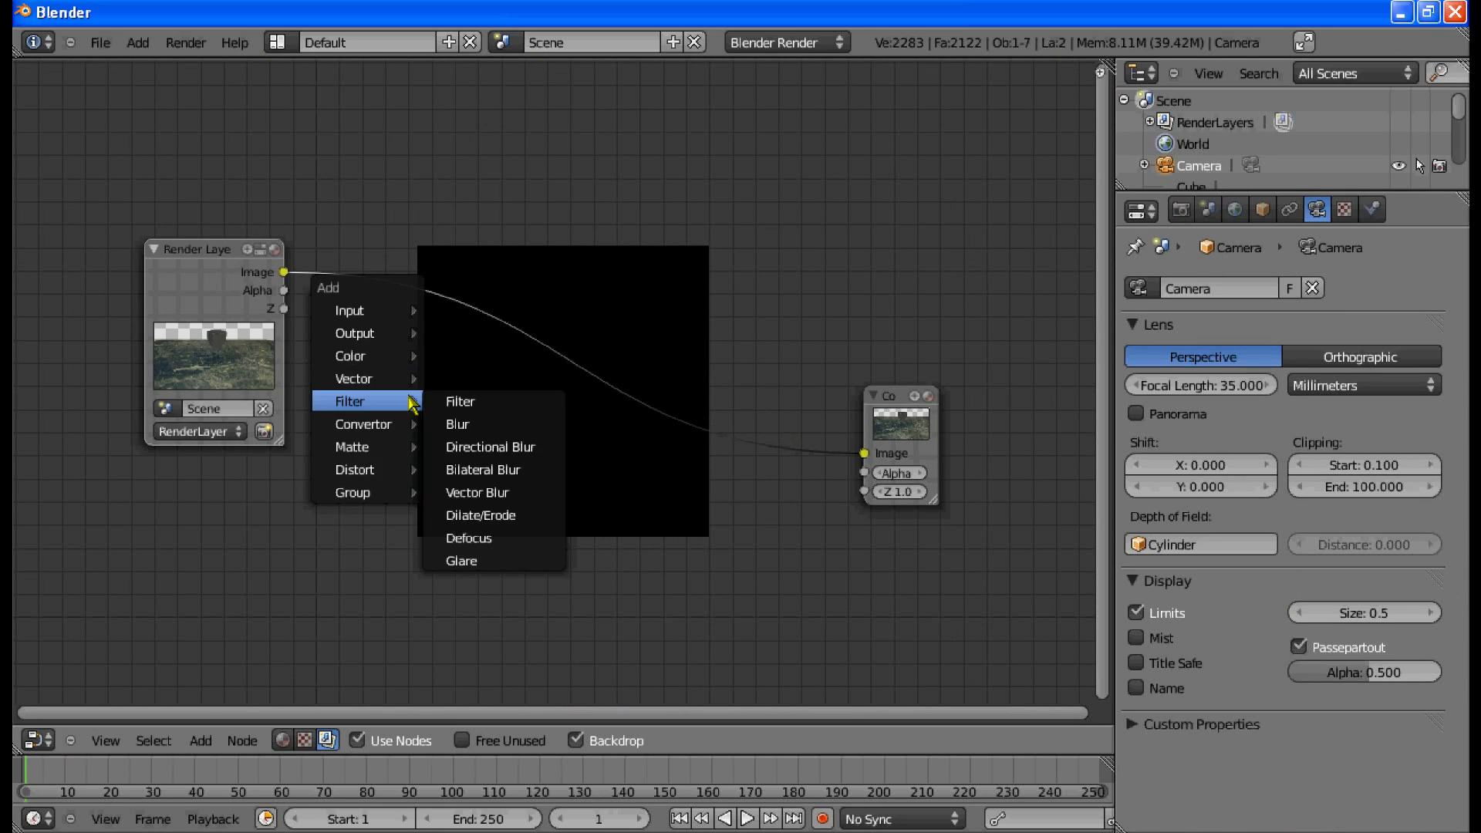
{"action": "left_click", "coordinate": [468, 538]}
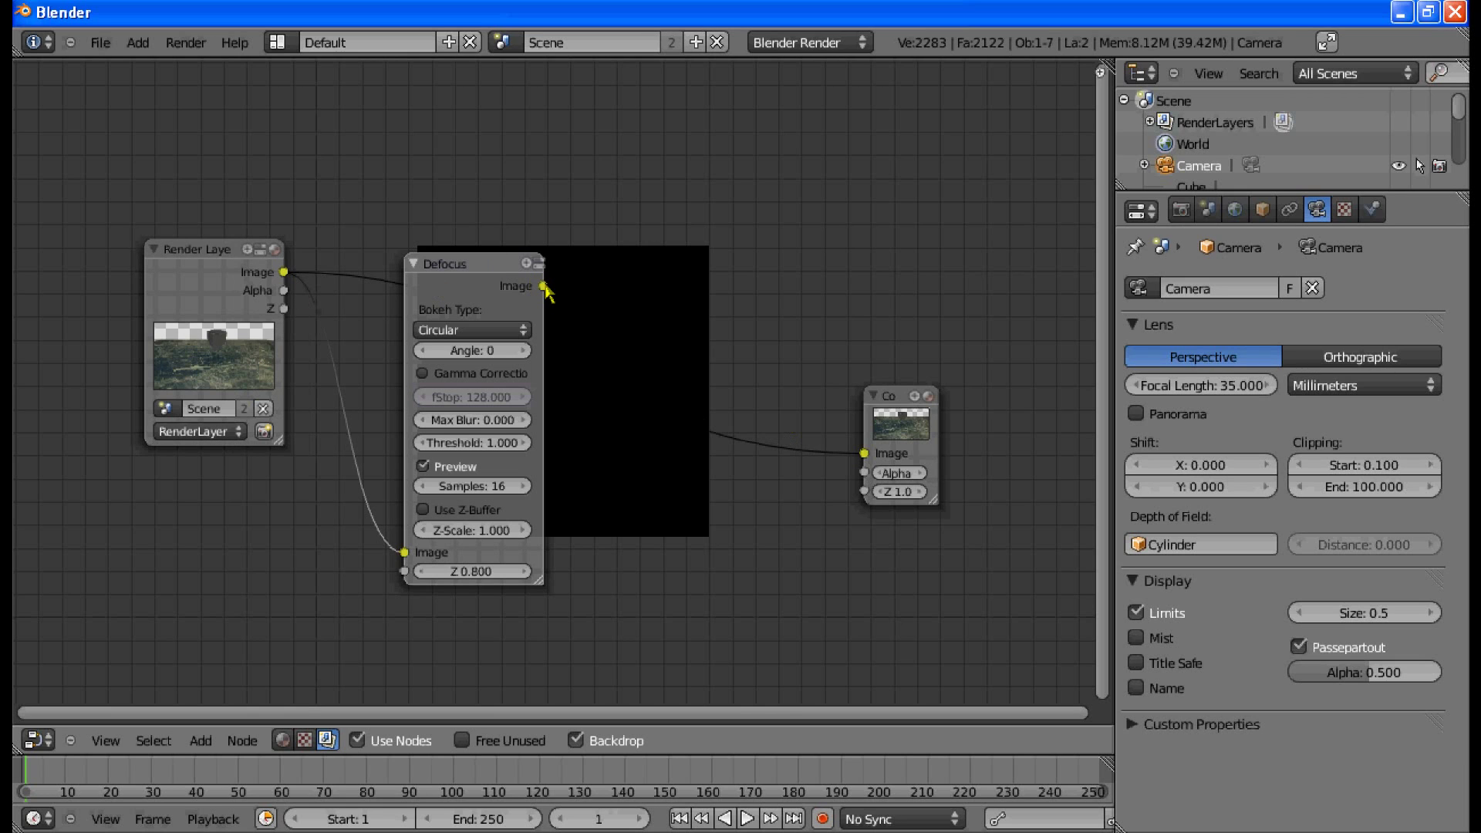
{"action": "left_click_drag", "start_coordinate": [544, 287], "coordinate": [865, 455]}
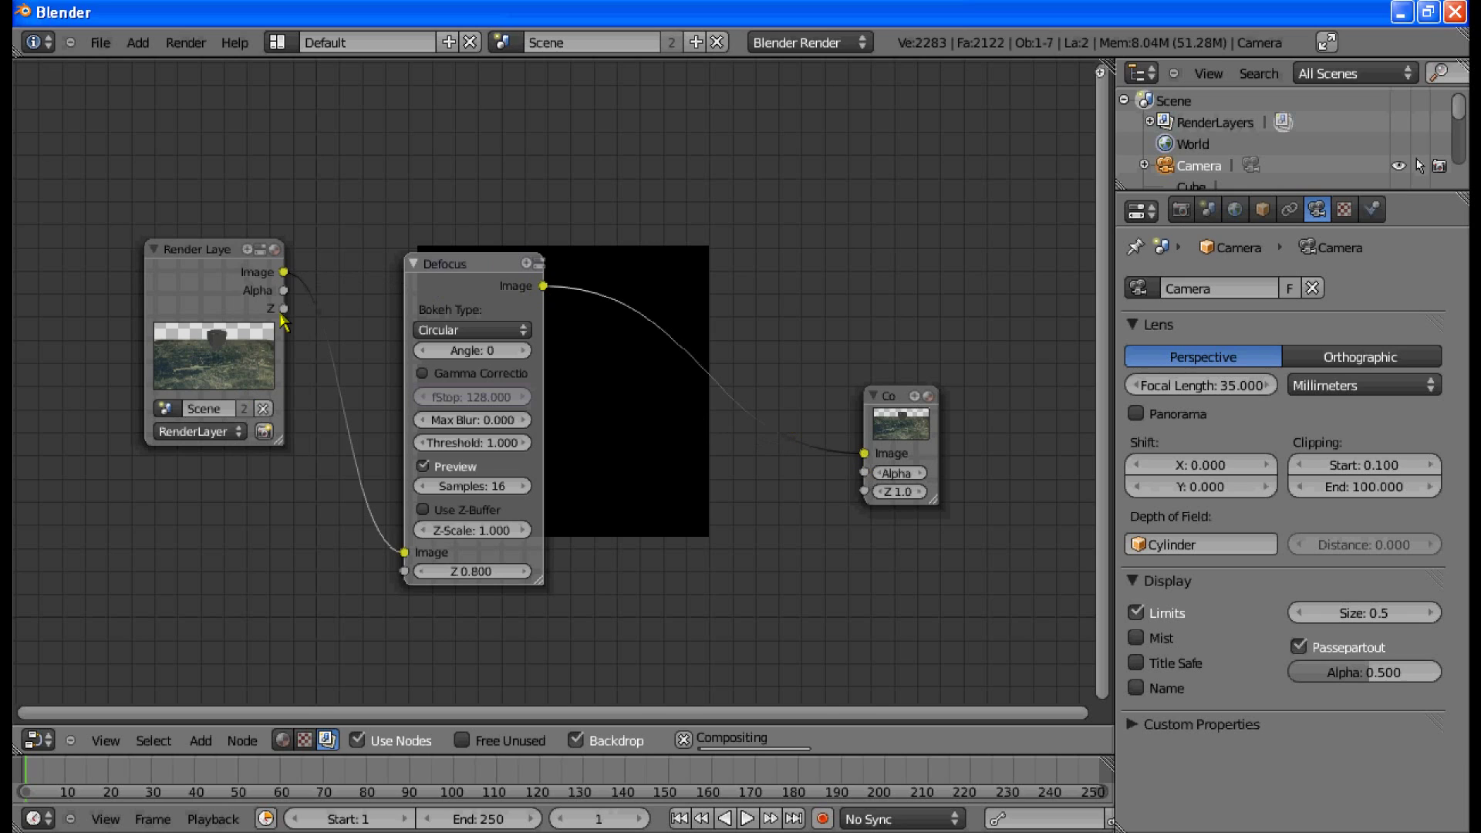
{"action": "mouse_move", "coordinate": [283, 310]}
{"action": "left_mouse_down"}
{"action": "mouse_move", "coordinate": [402, 585]}
{"action": "mouse_move", "coordinate": [292, 299]}
{"action": "mouse_move", "coordinate": [297, 328]}
{"action": "left_mouse_up"}
{"action": "left_click_drag", "start_coordinate": [407, 575], "coordinate": [423, 589]}
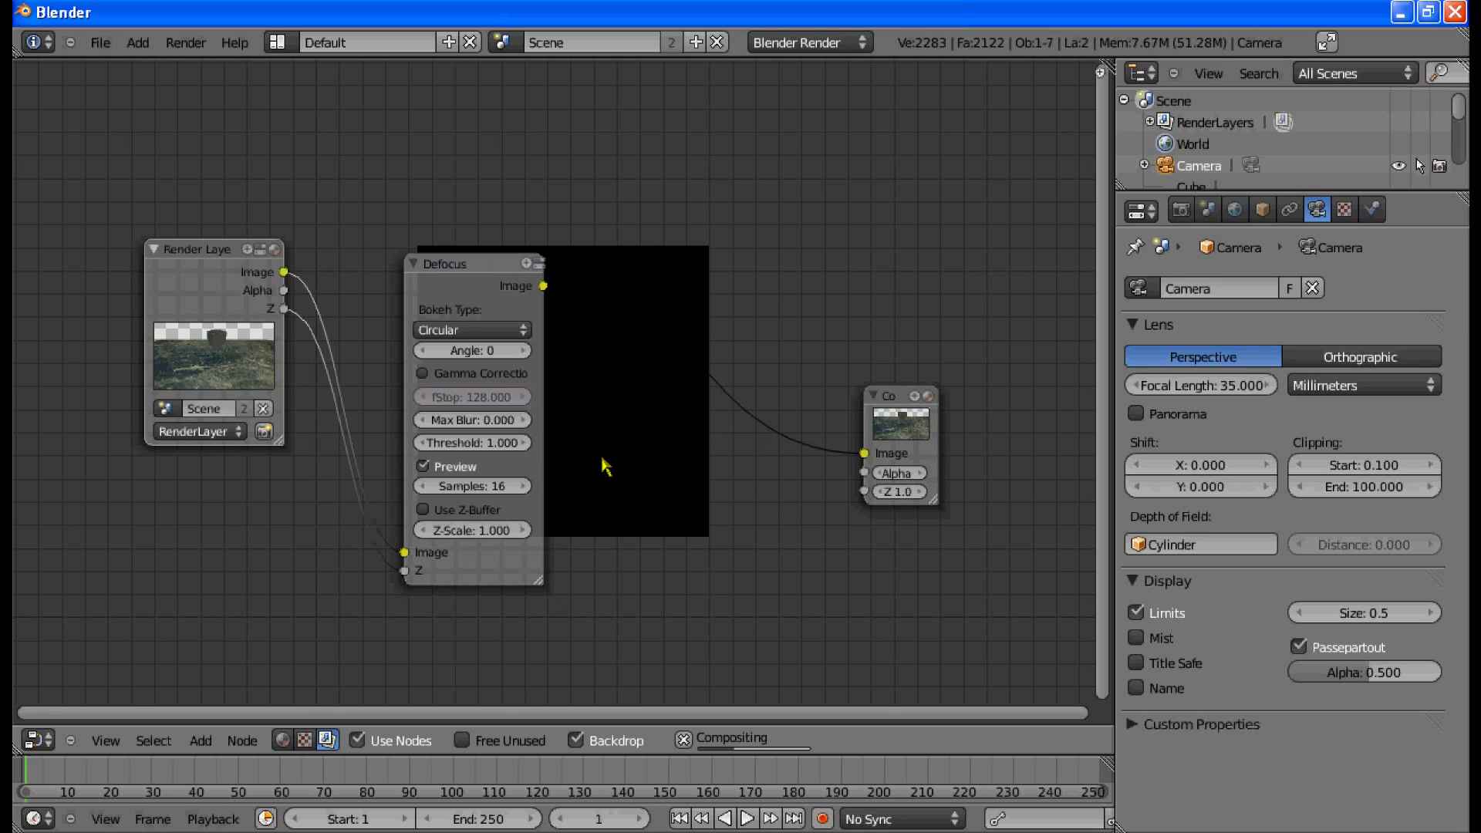
Step: Render the scene with F12 to see the defocus-blurred glasses and table
{"action": "key", "text": "F12"}
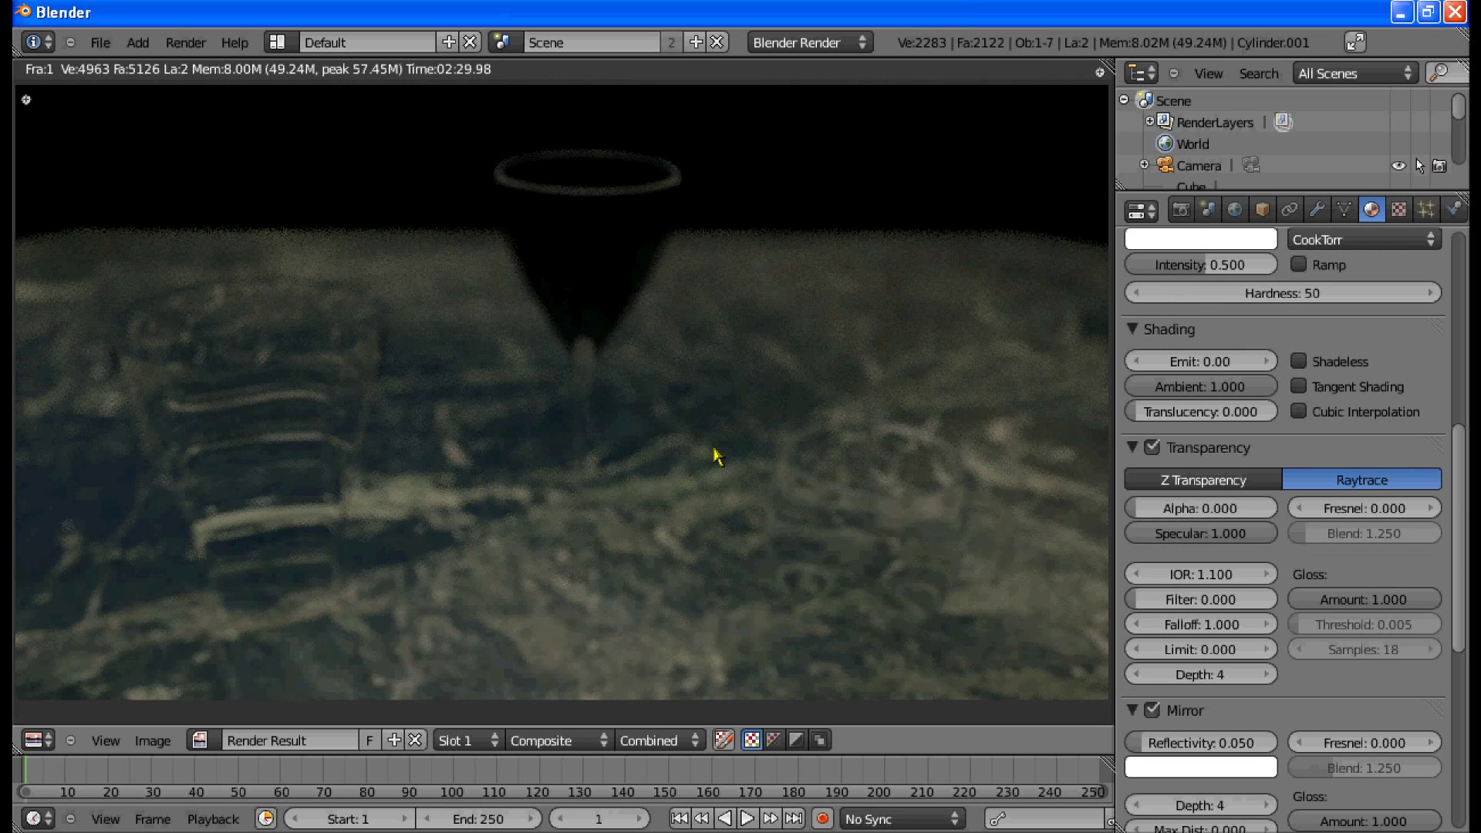
Step: Add a Viewer node in the Node Editor linked to the Defocus image output
{"action": "key", "text": "Escape"}
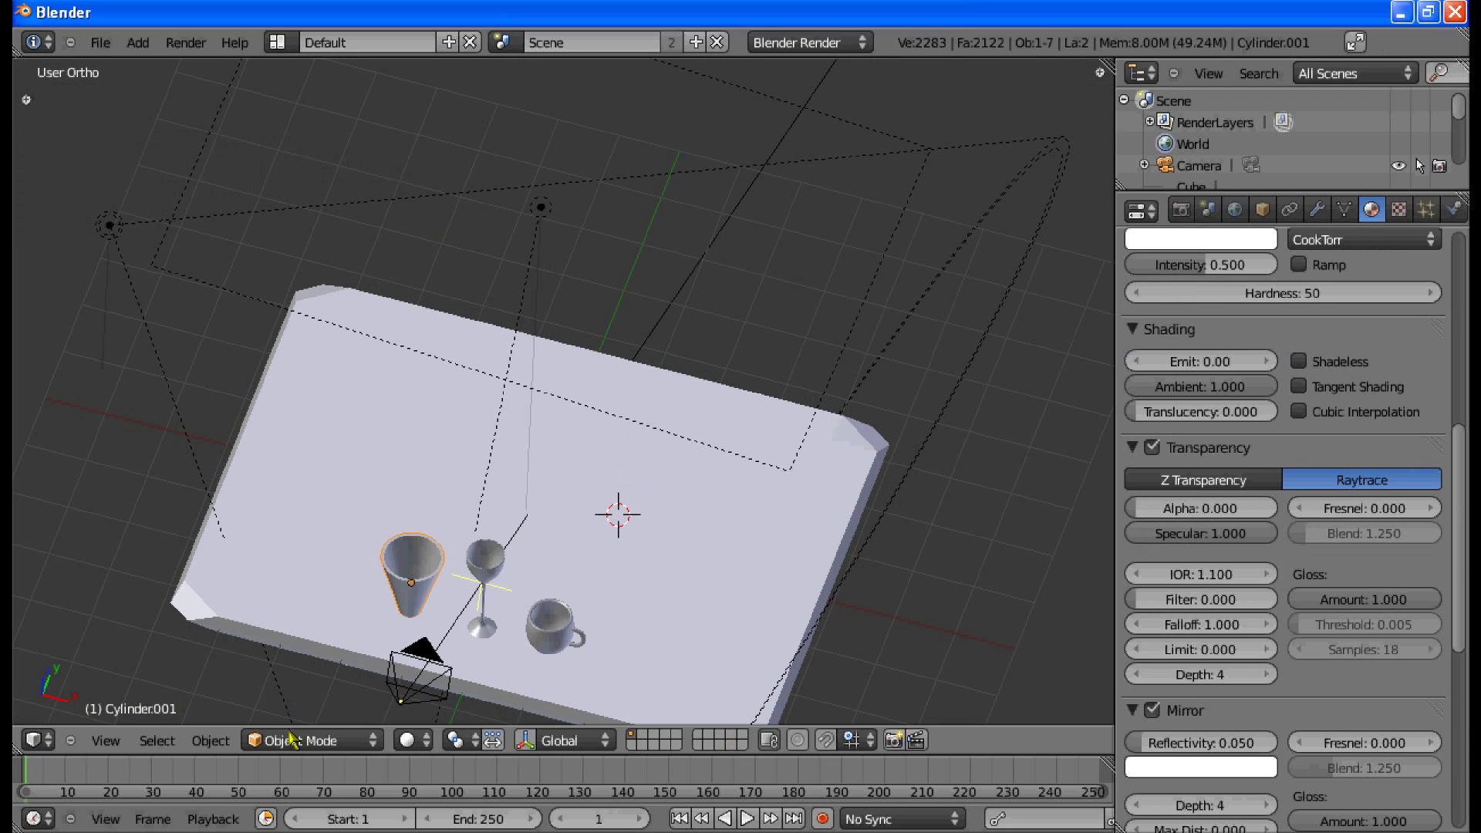
{"action": "left_click", "coordinate": [37, 741]}
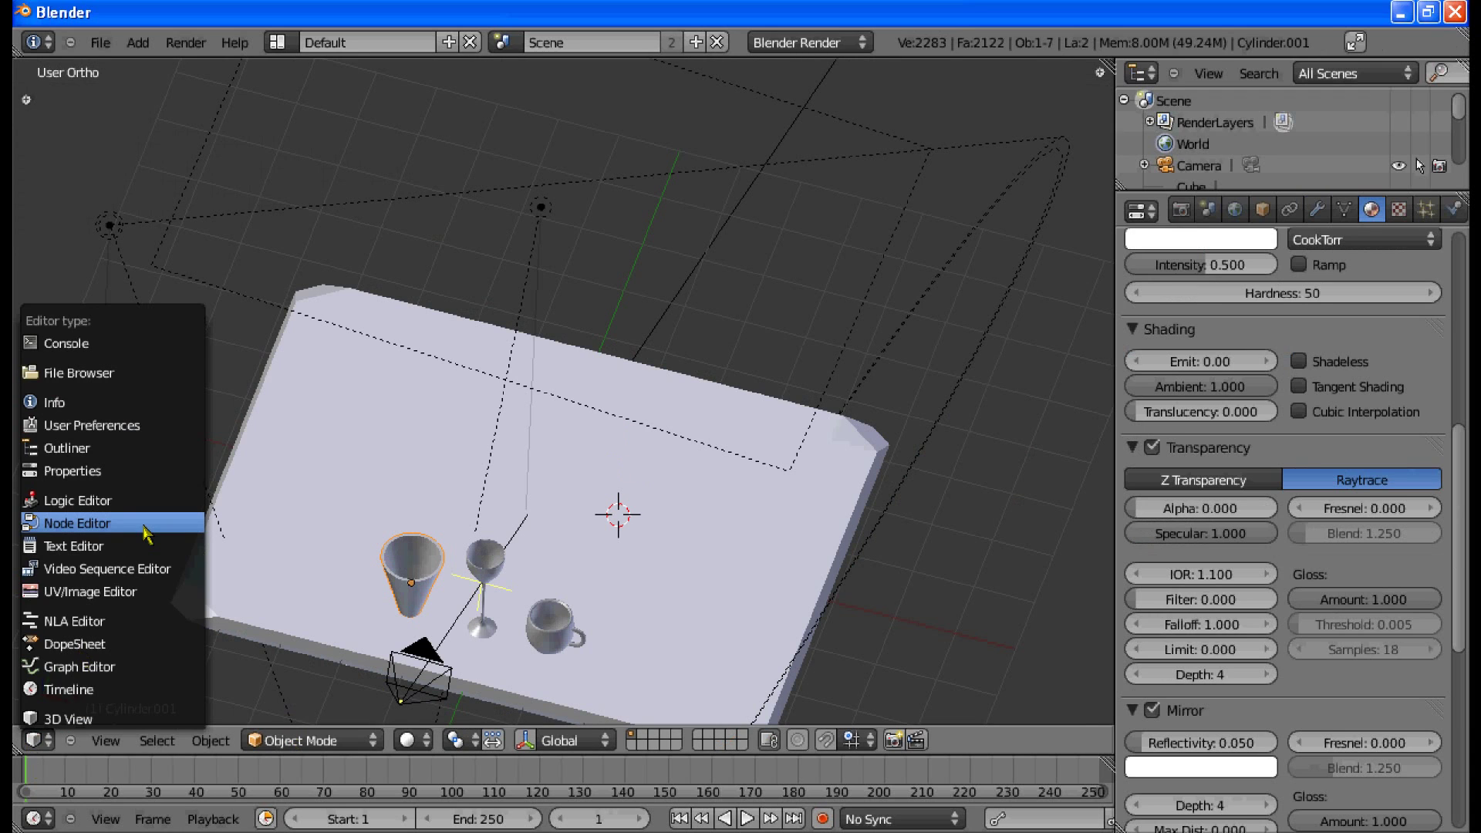
{"action": "left_click", "coordinate": [77, 523]}
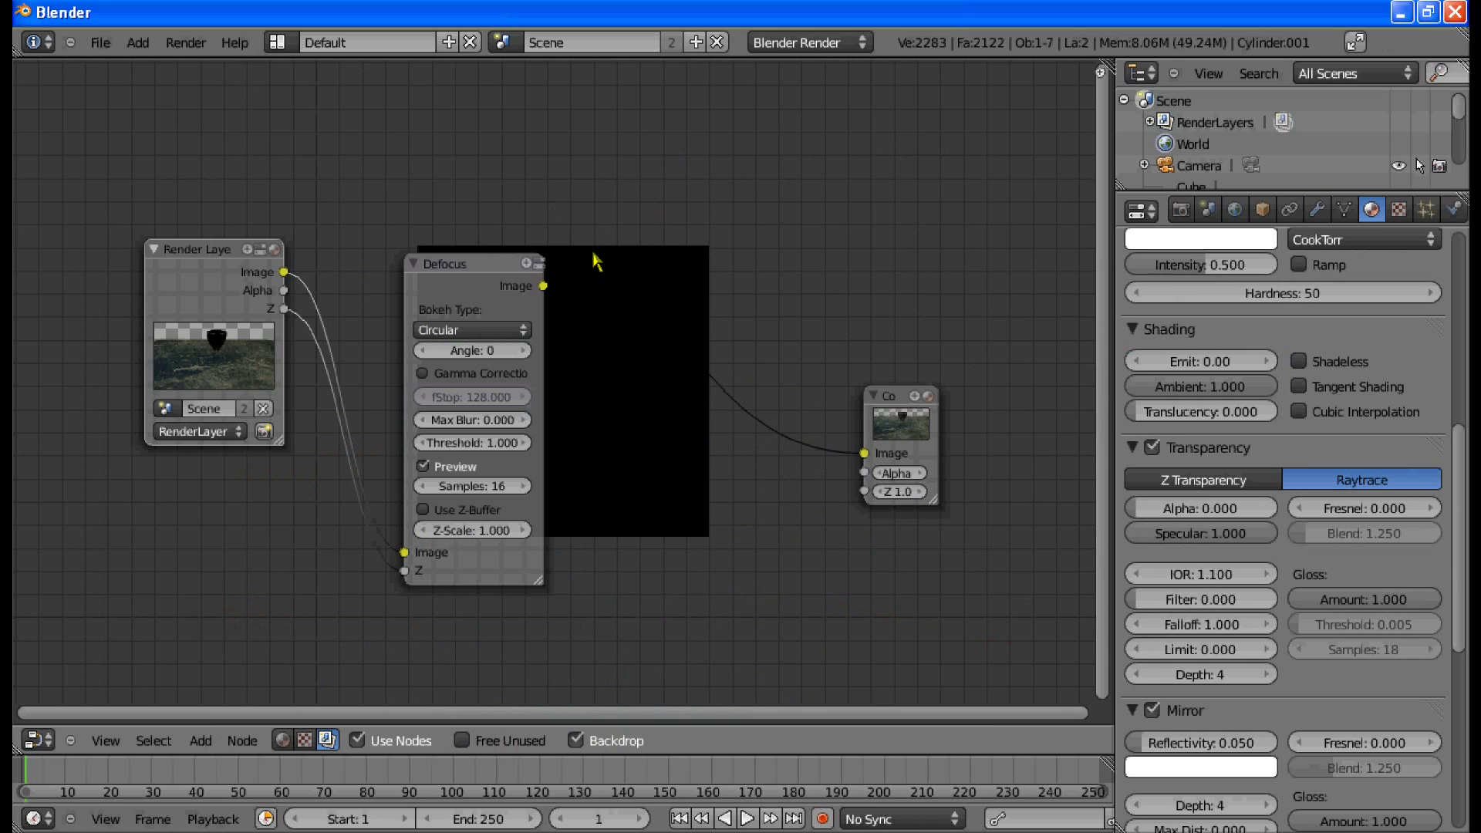
{"action": "key", "text": "shift+a"}
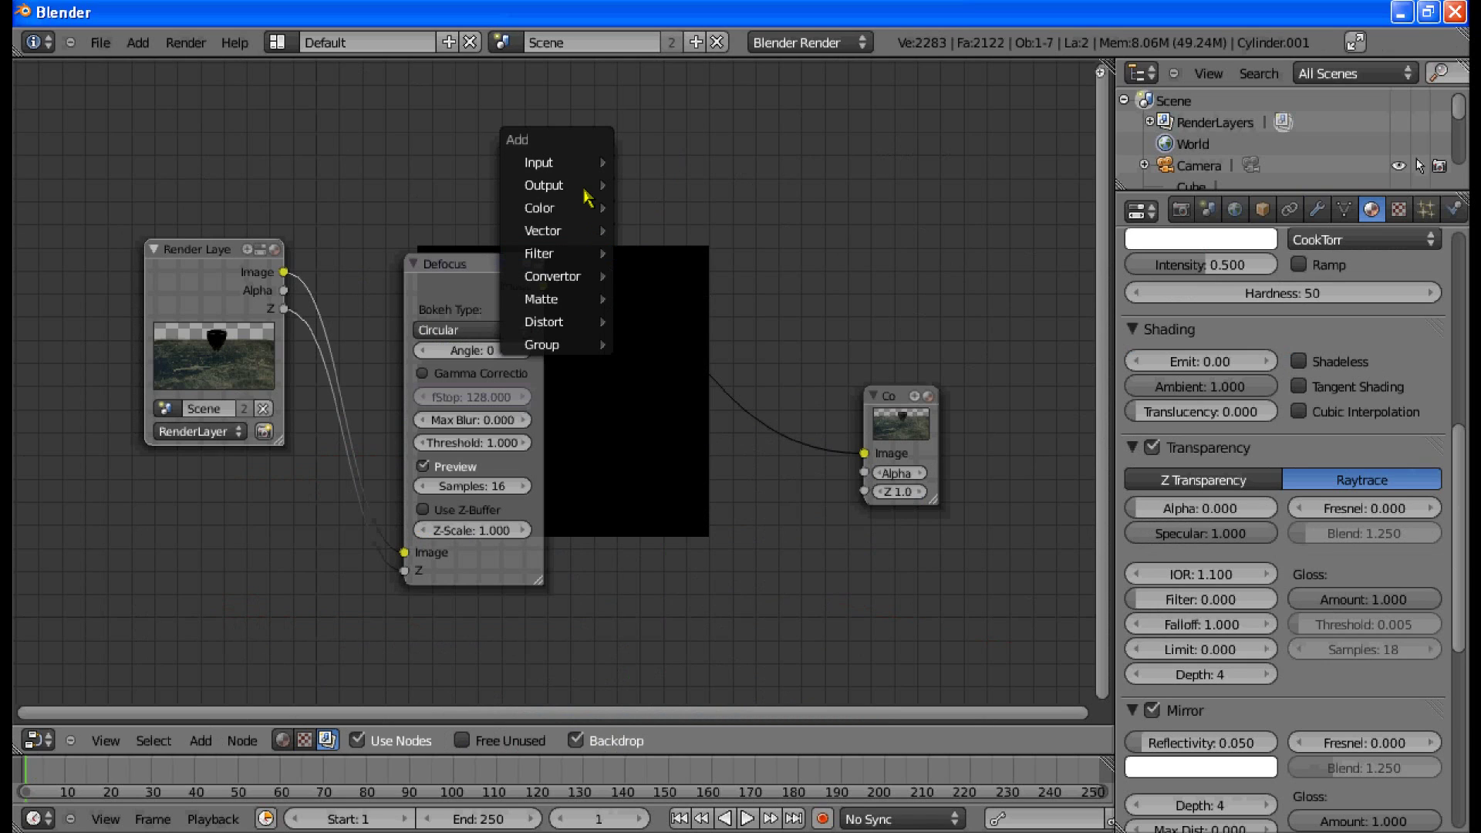
{"action": "mouse_move", "coordinate": [584, 188]}
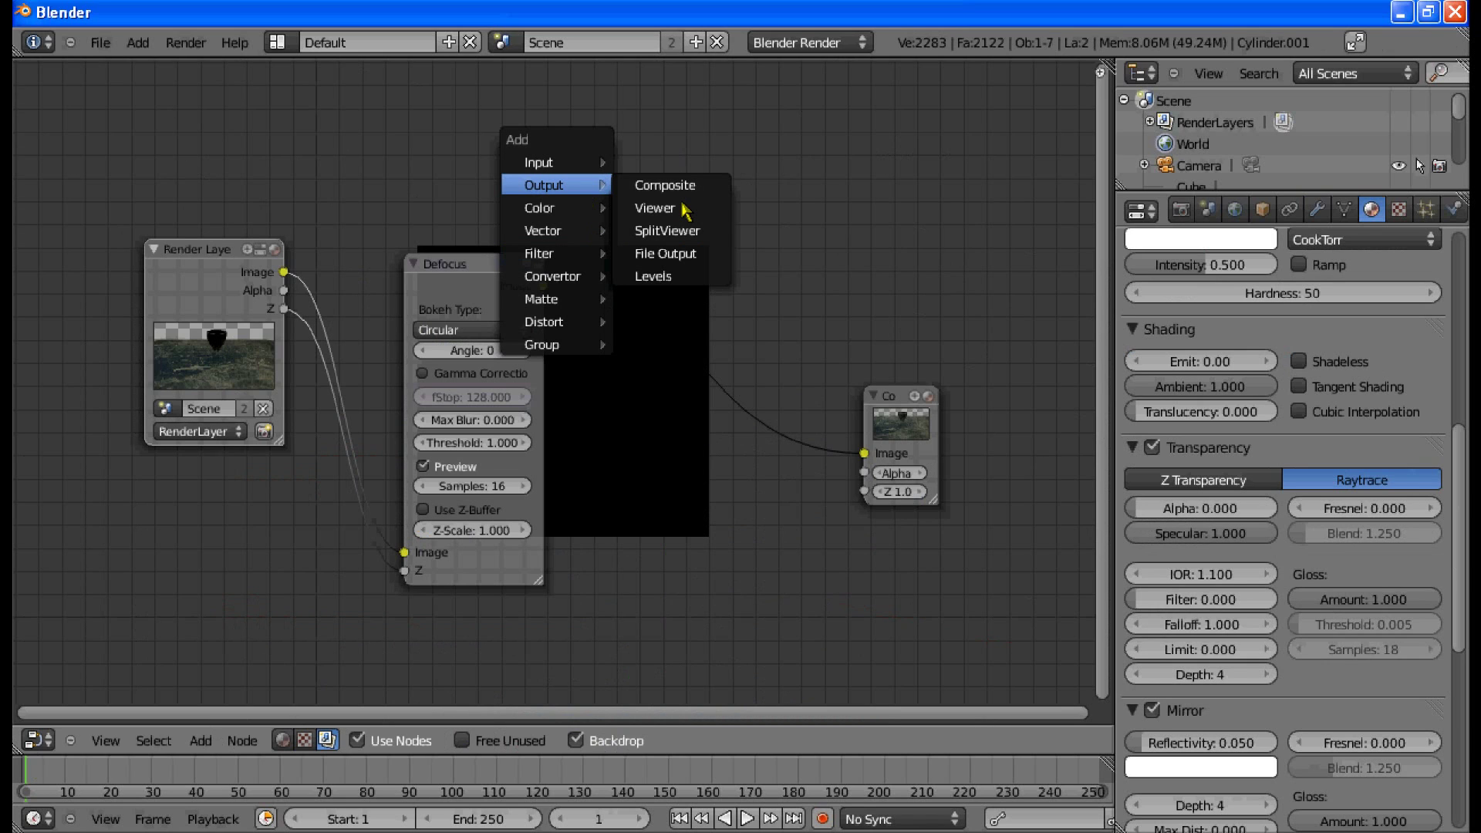
{"action": "left_click", "coordinate": [684, 208]}
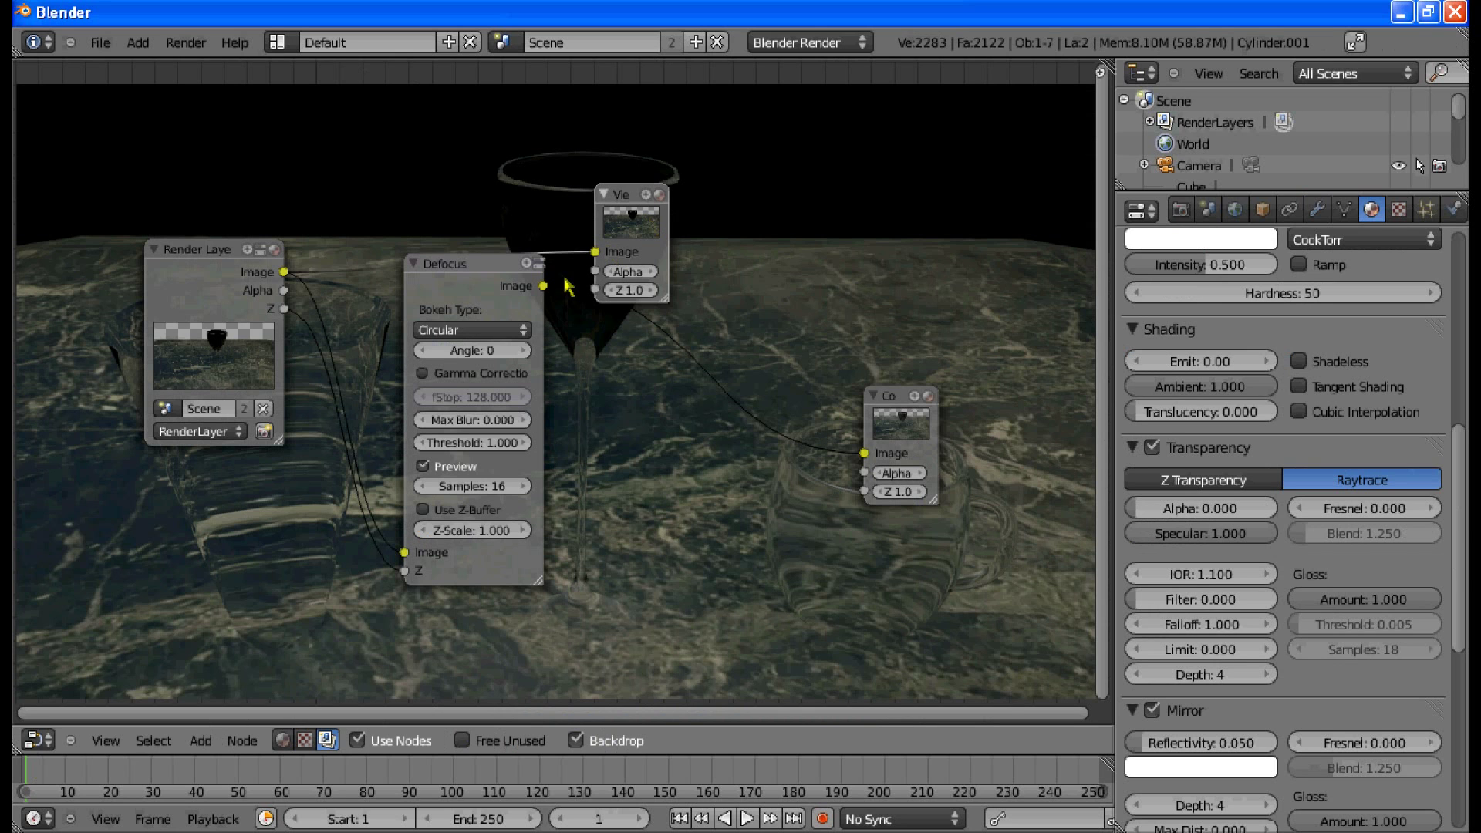
{"action": "left_click_drag", "start_coordinate": [544, 286], "coordinate": [595, 252]}
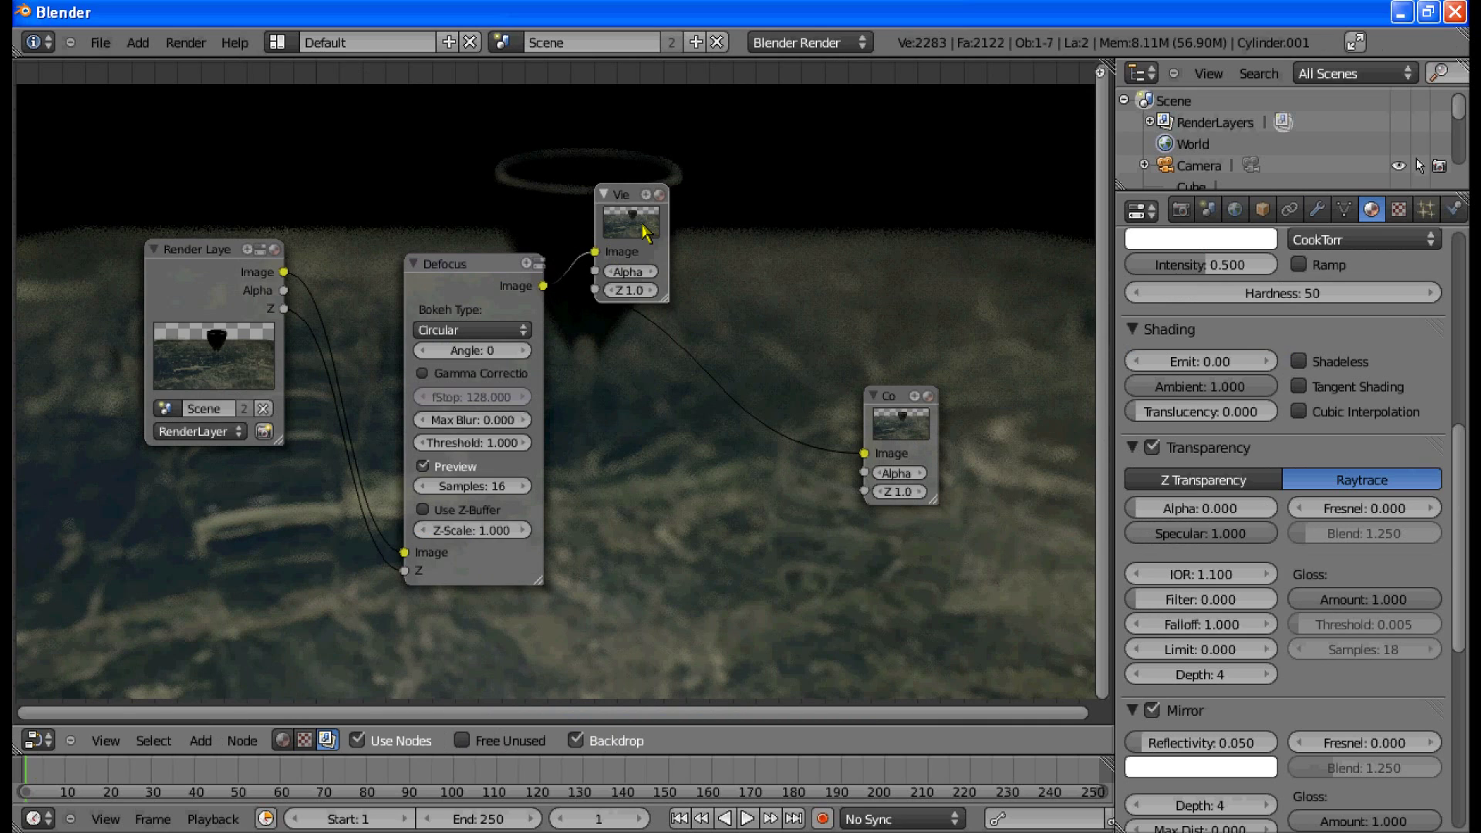
Step: Set Defocus to no Preview, Use Z-Buffer on, and fStop 10
{"action": "left_click", "coordinate": [423, 468]}
{"action": "left_click", "coordinate": [423, 467]}
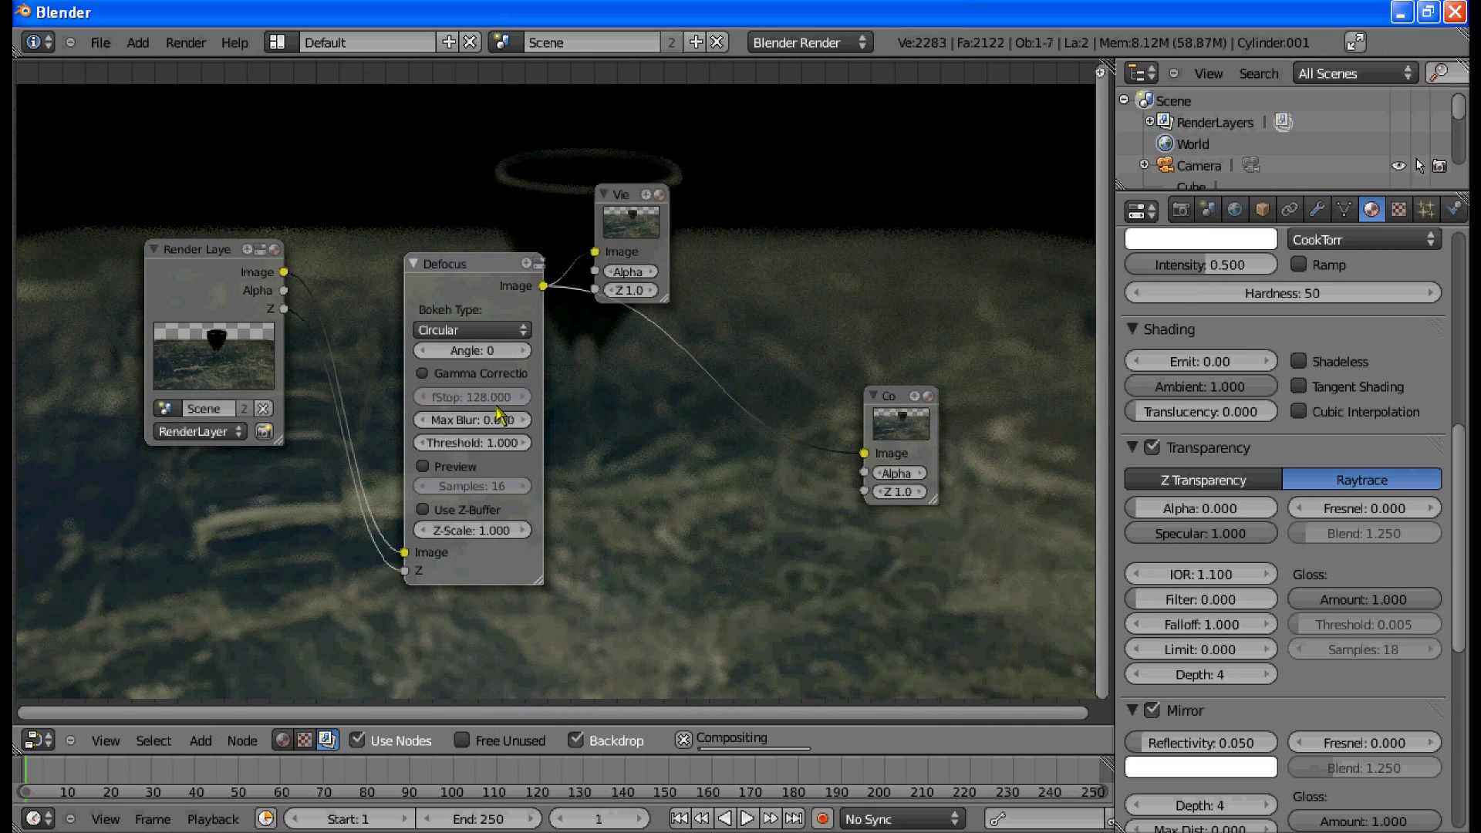
{"action": "left_click", "coordinate": [423, 511]}
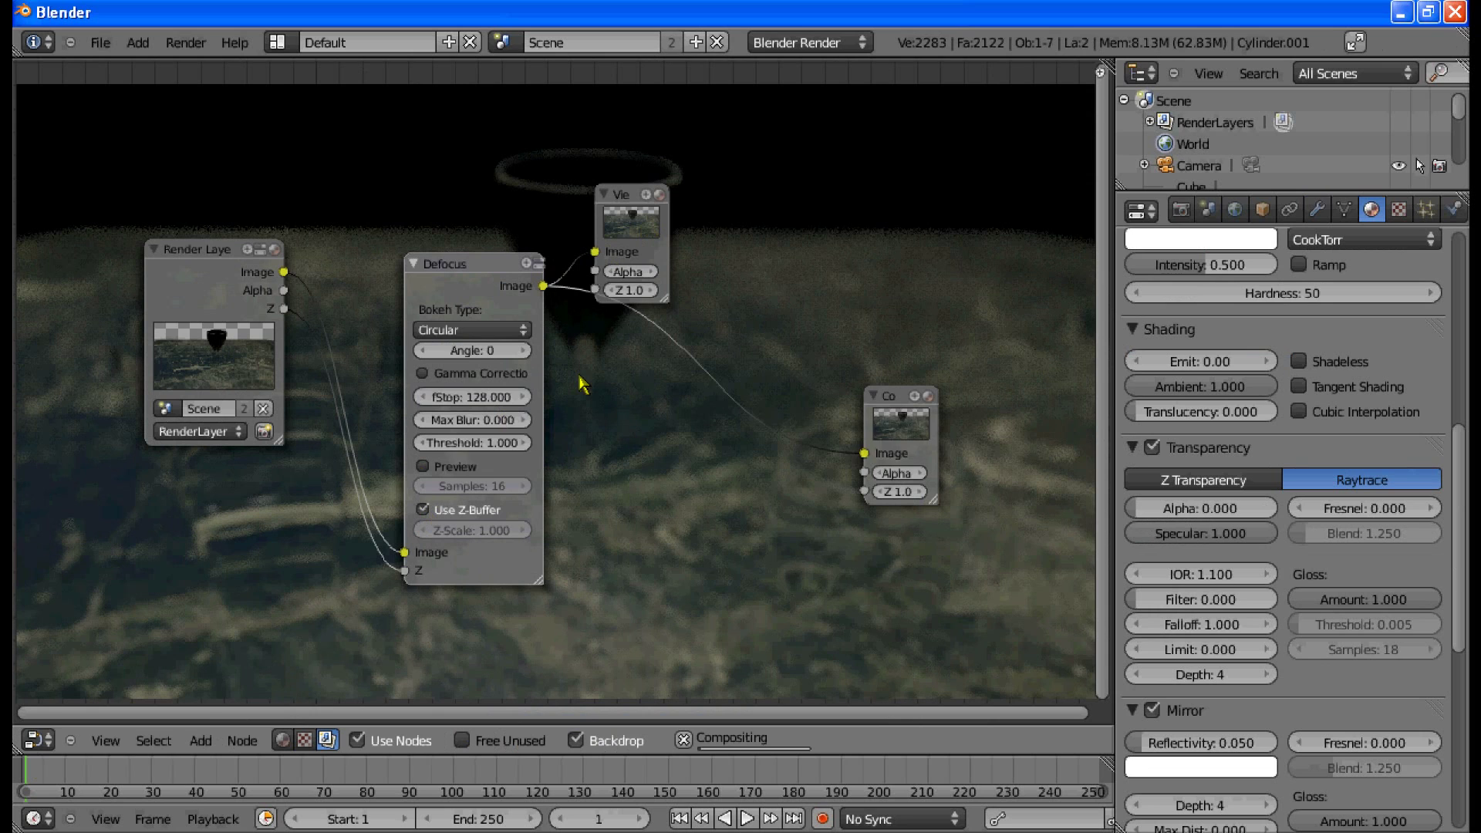
{"action": "left_click", "coordinate": [472, 397]}
{"action": "type", "text": "10"}
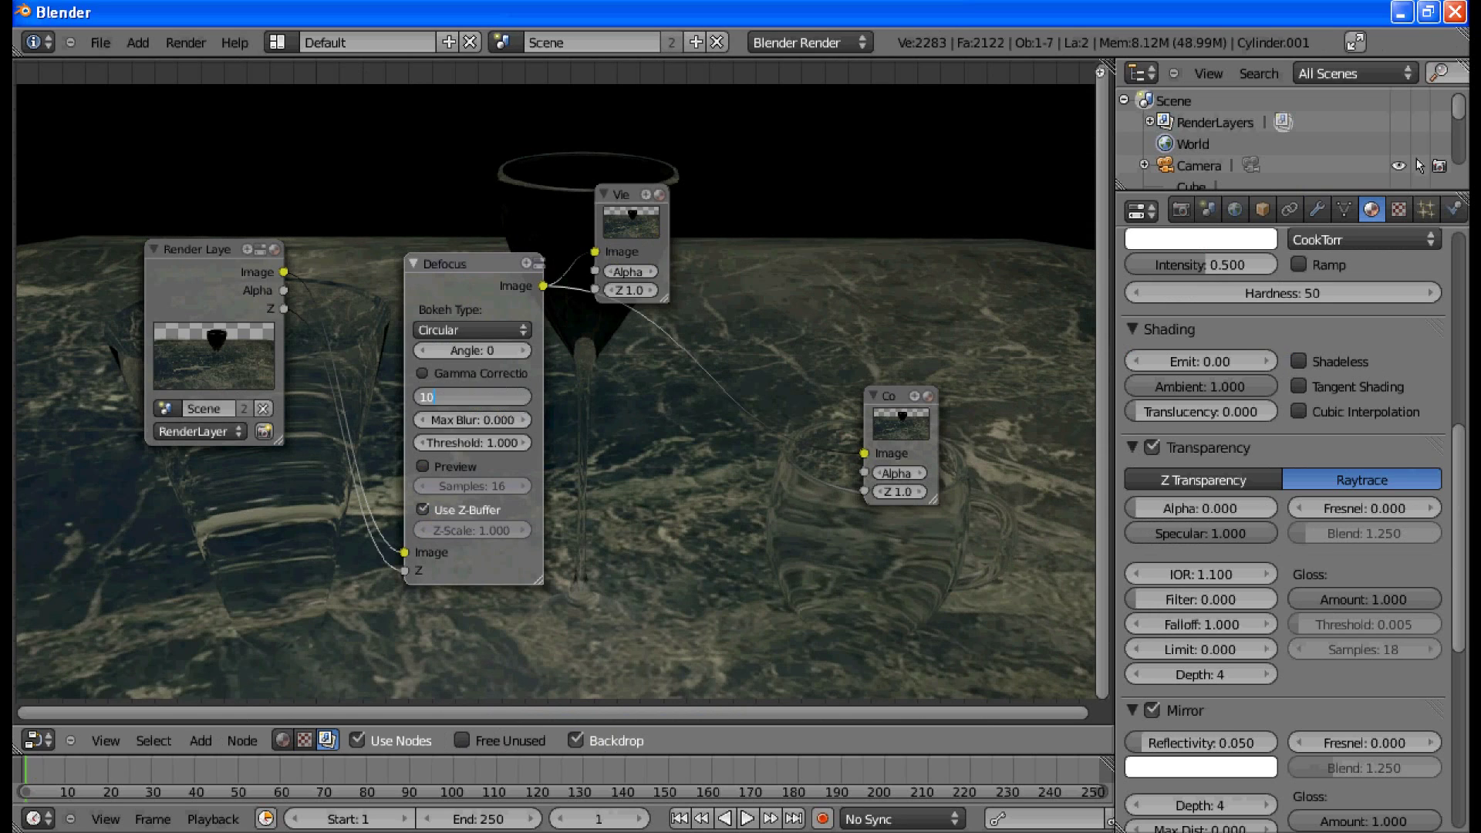
{"action": "key", "text": "Return"}
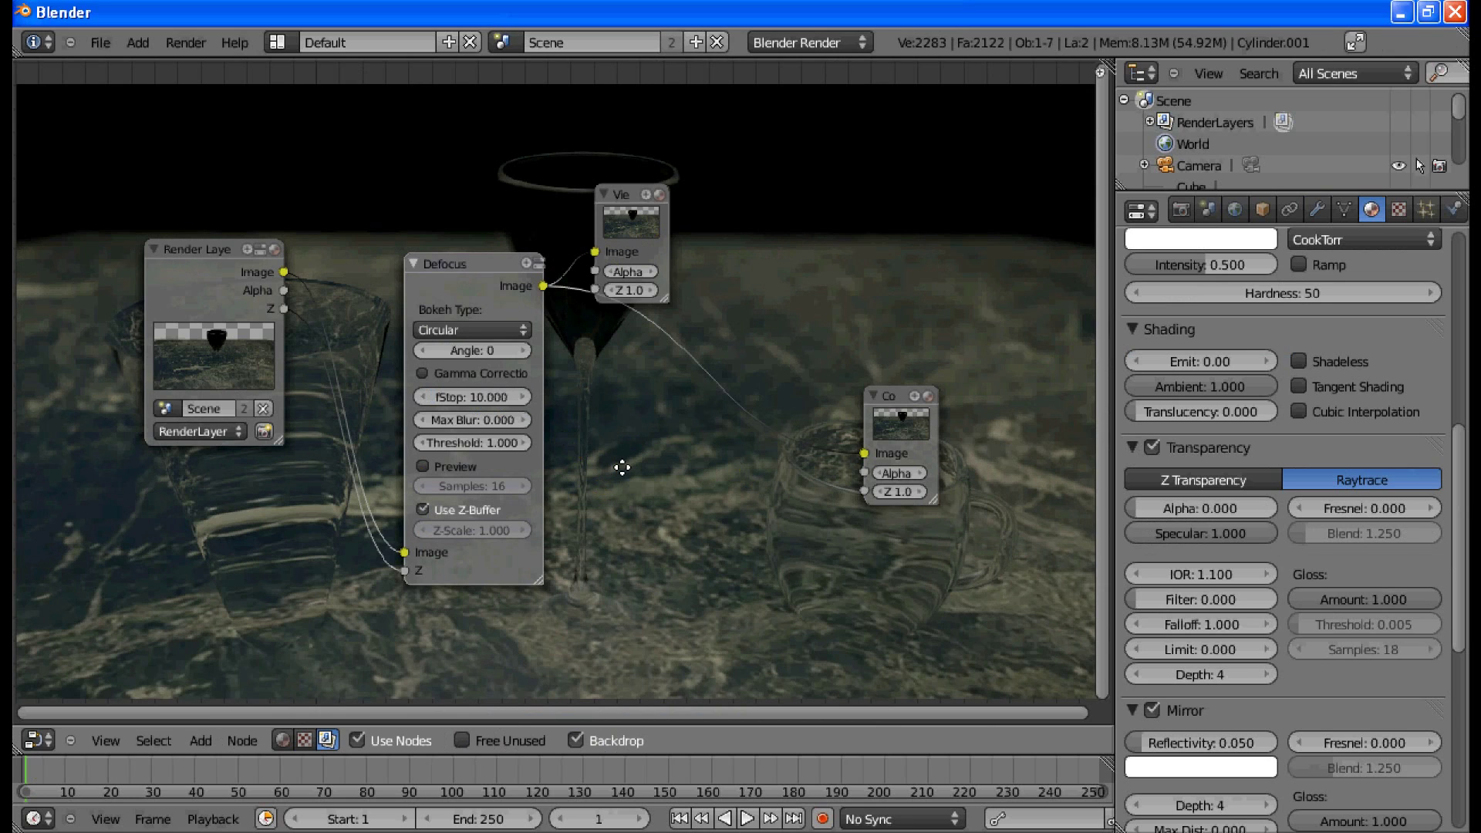
{"action": "middle_click_drag", "start_coordinate": [622, 467], "coordinate": [703, 398]}
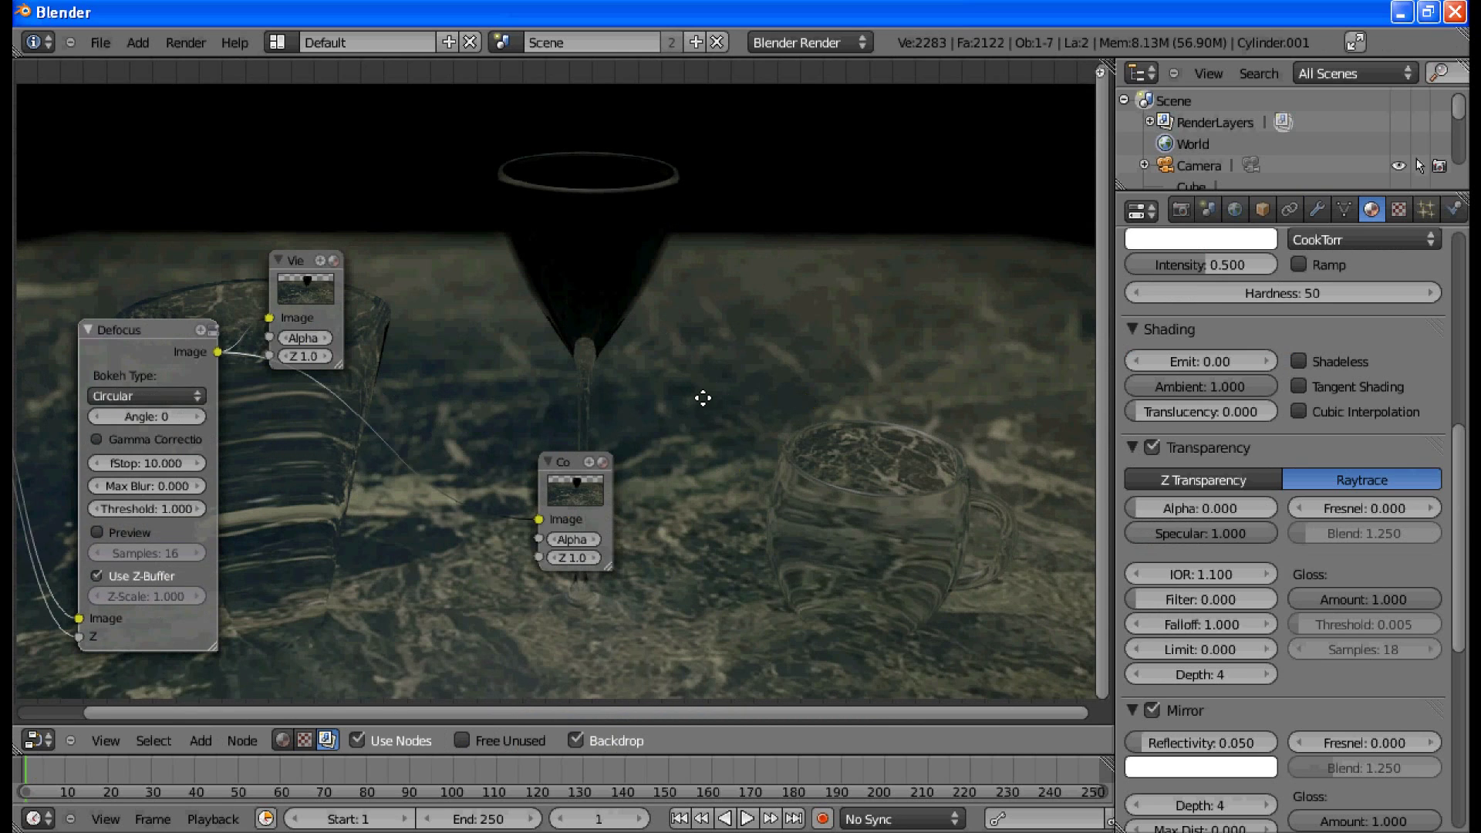
Step: Show the composited Render Result of the cup, wine glass and mug with F11
{"action": "key", "text": "F11"}
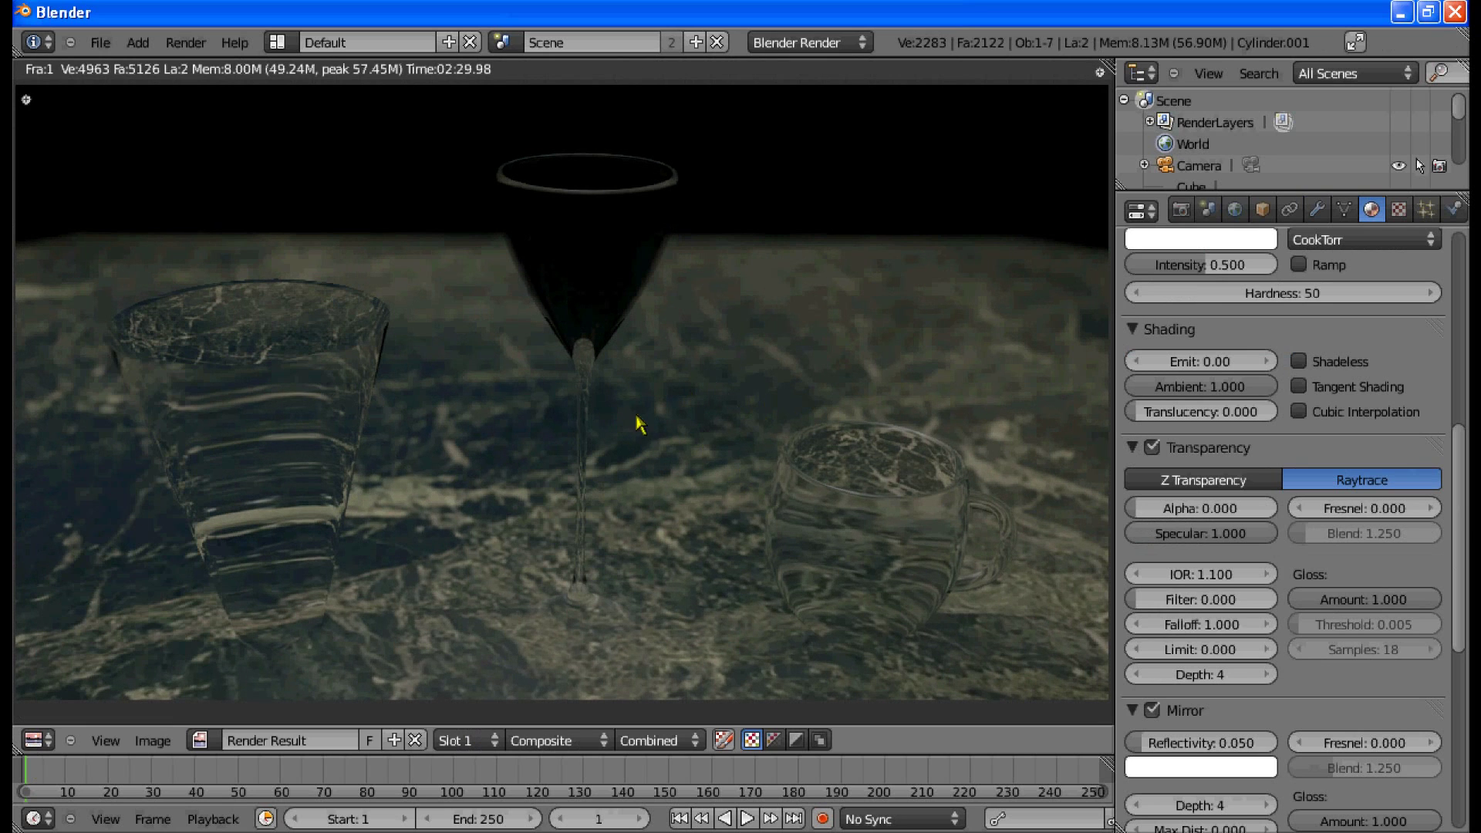